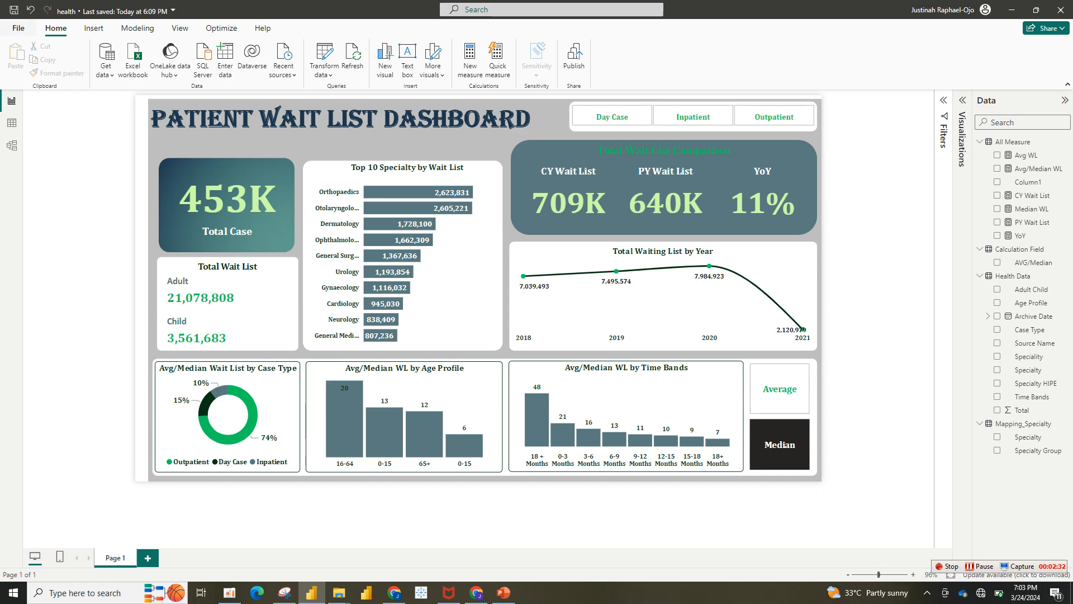
left_click(19, 28)
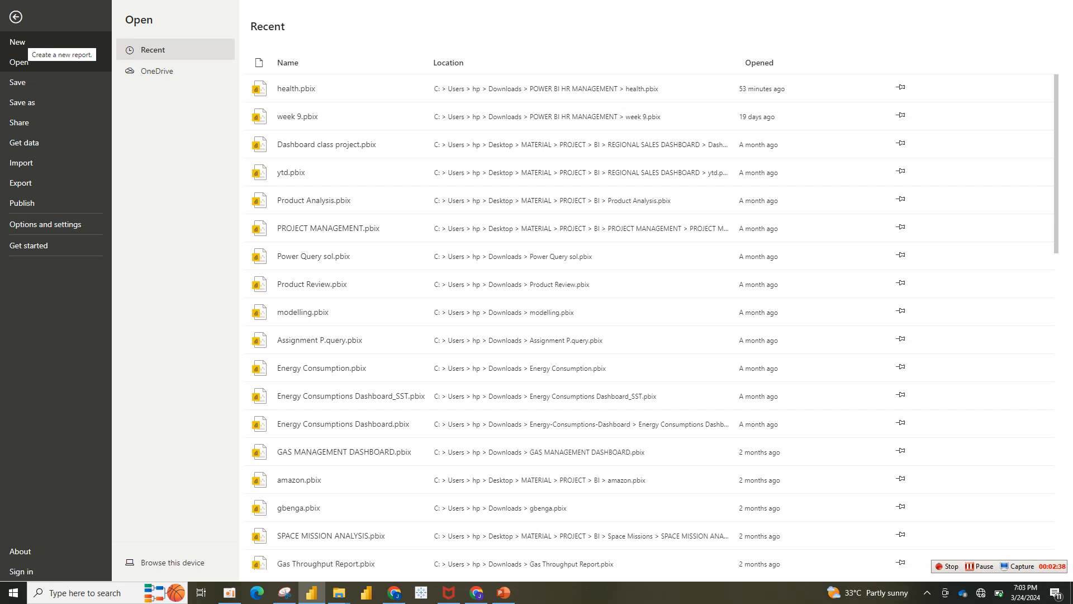
key("Escape")
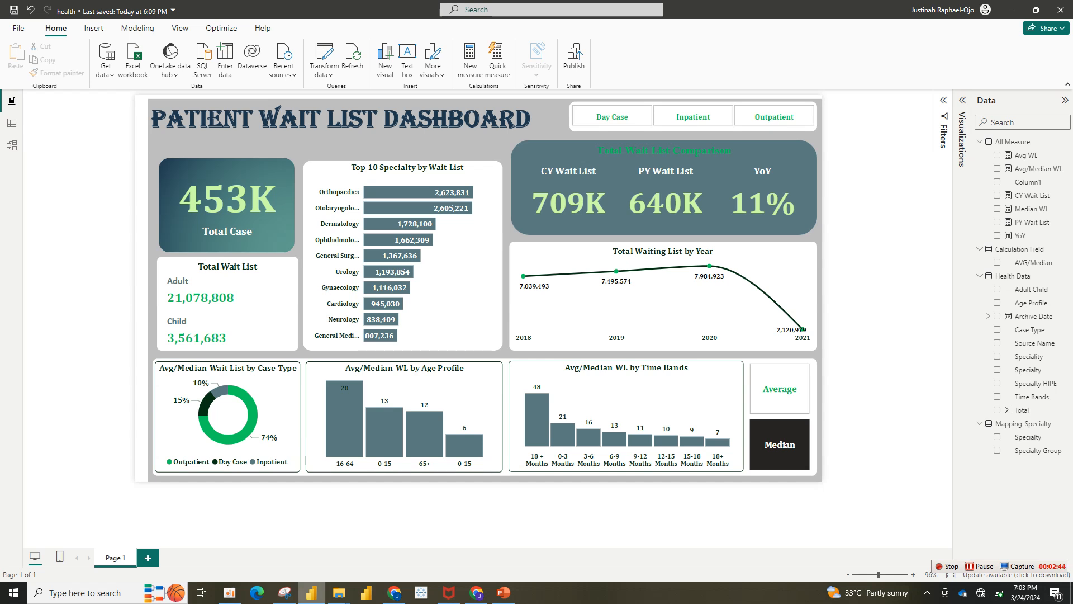
Switch to PowerPoint and view the Patient Wait List Dashboard background slide.
mouse_move(312, 592)
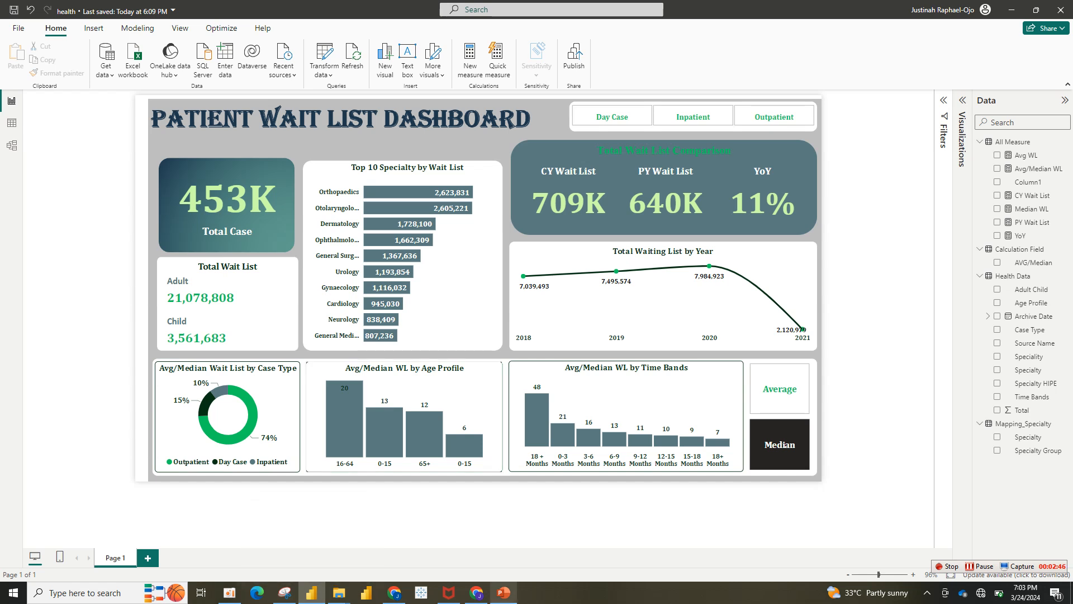
mouse_move(503, 592)
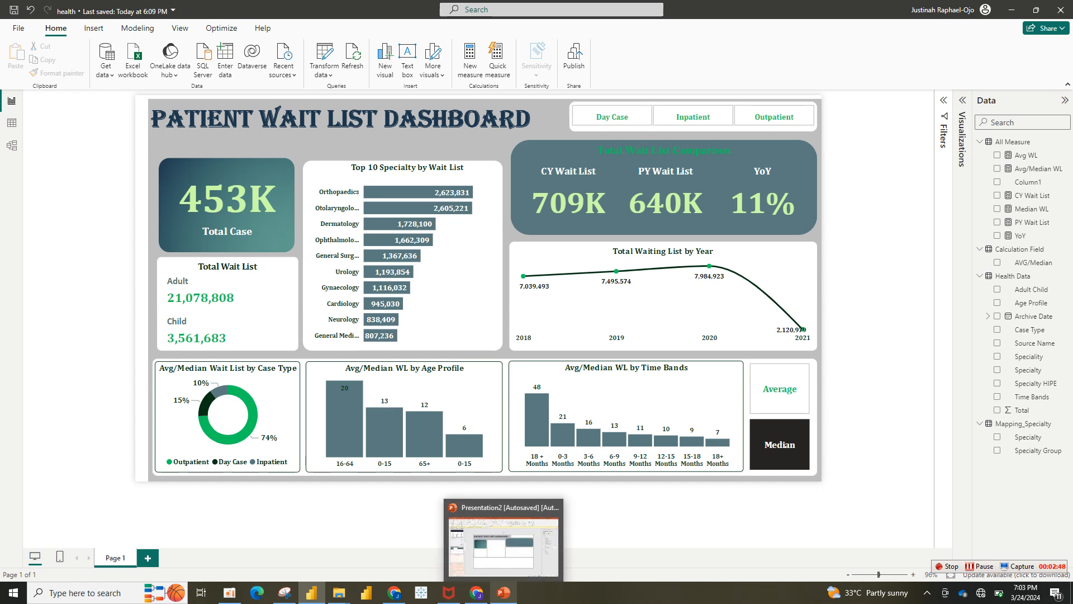
left_click(503, 536)
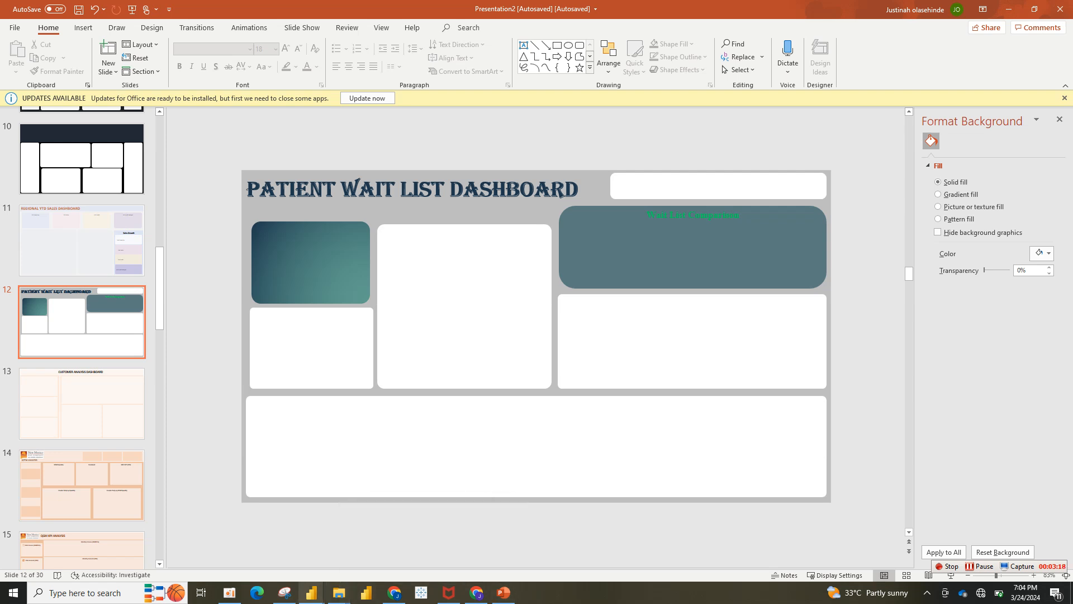
Switch to the untitled Power BI Desktop report and dismiss its start screen.
mouse_move(311, 593)
left_click(372, 542)
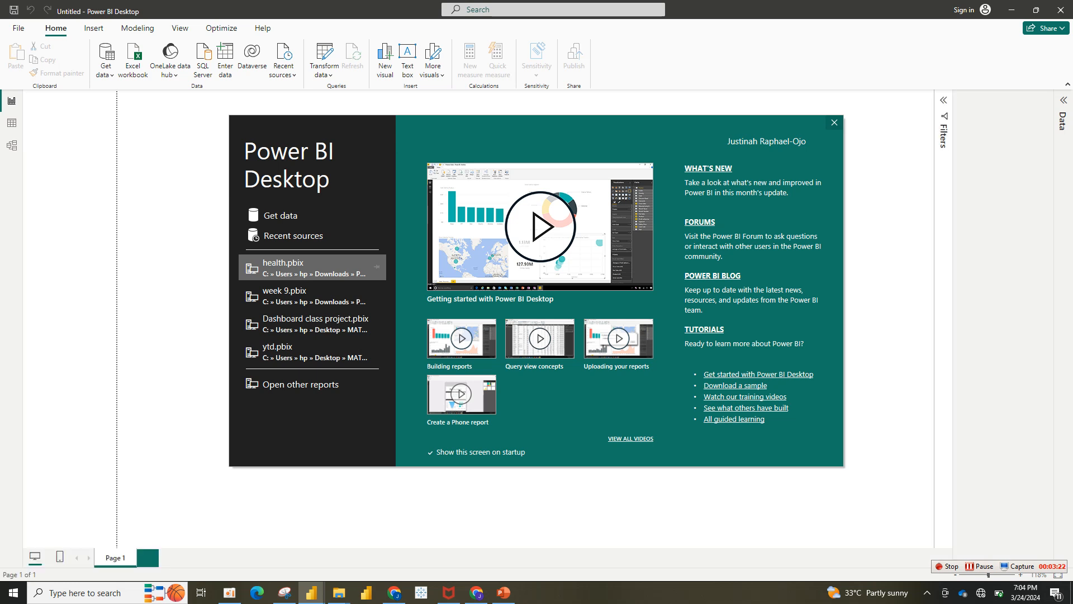
left_click(835, 123)
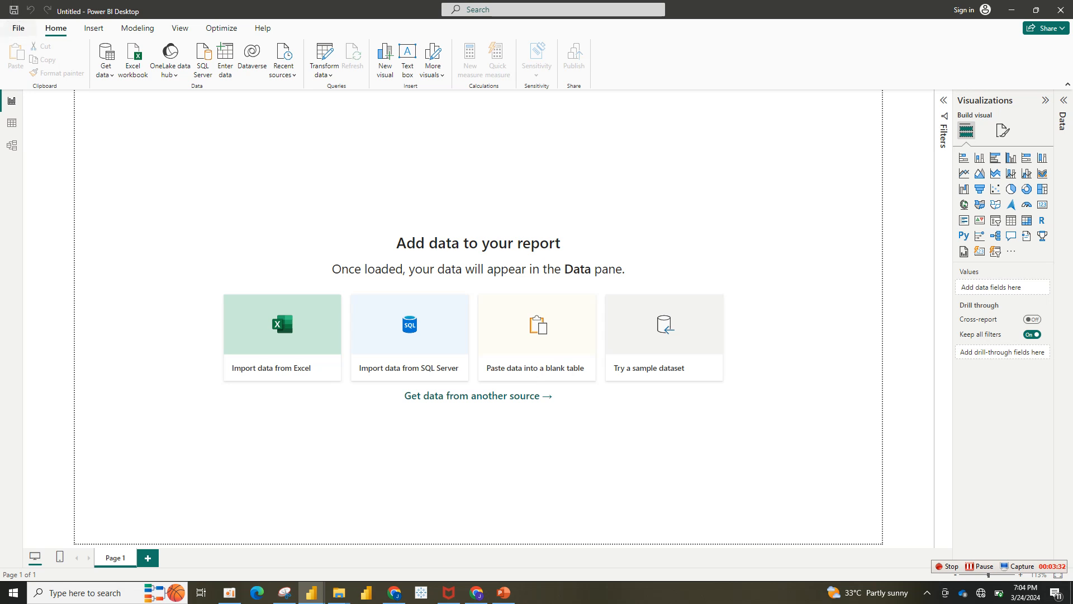
left_click(18, 28)
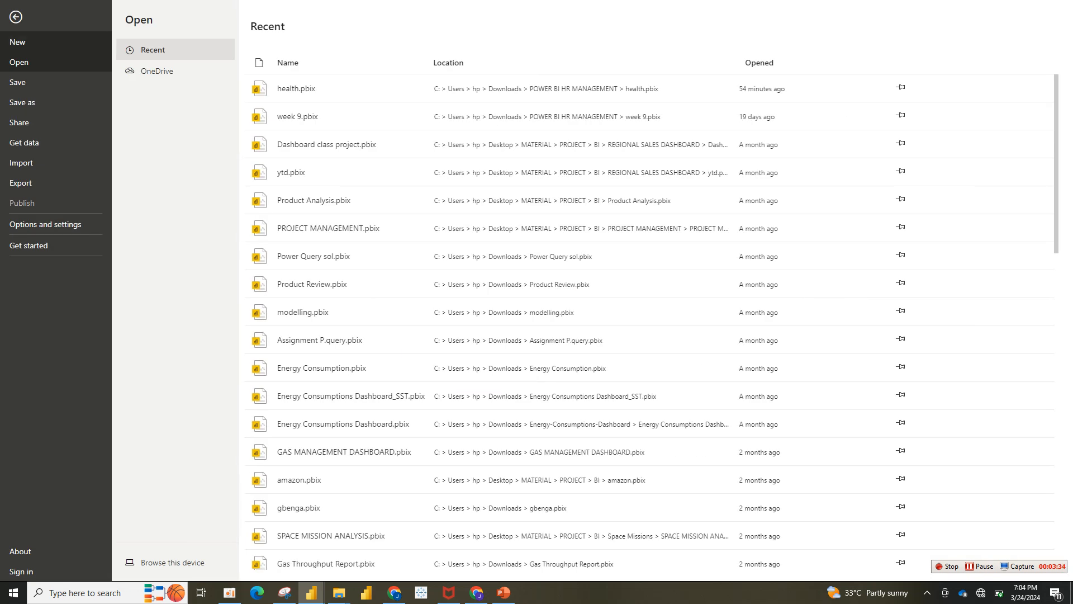
left_click(16, 17)
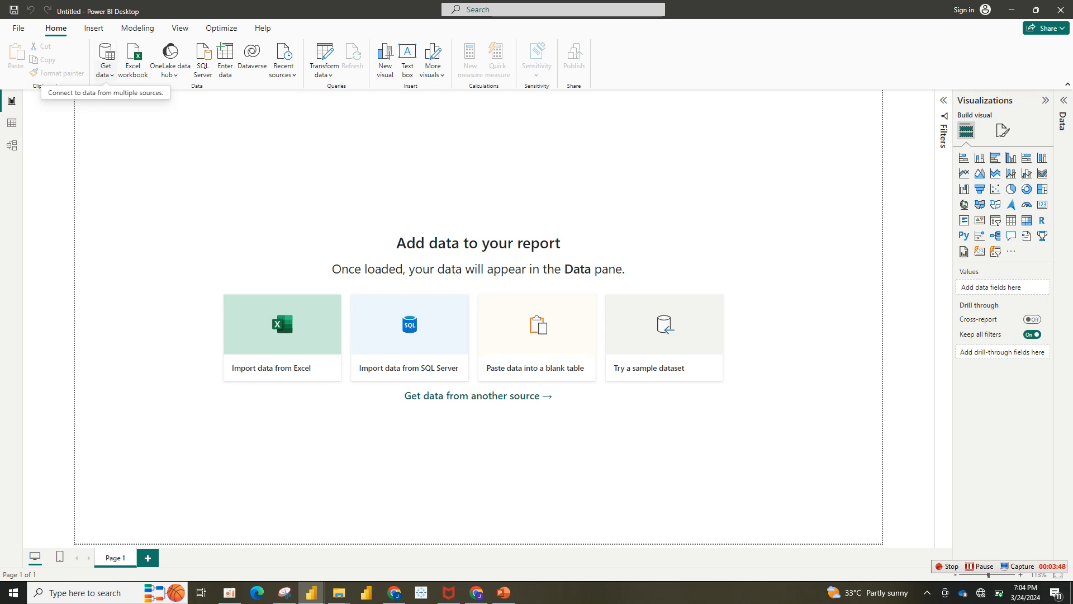
Start a data import with the Folder connector and open the browser for its folder path.
left_click(105, 61)
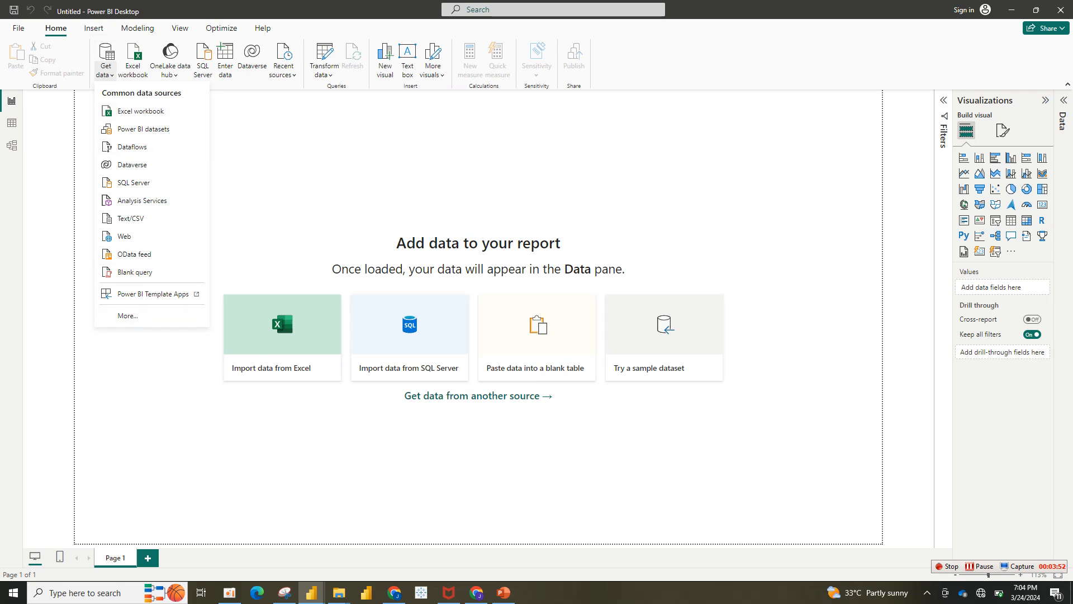
left_click(128, 315)
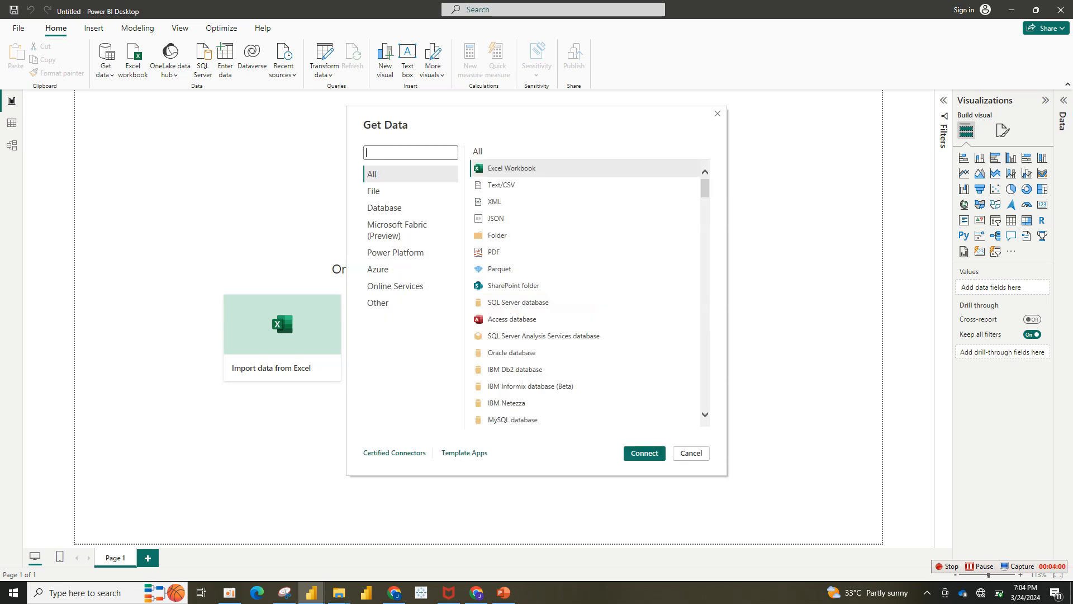
double_click(494, 235)
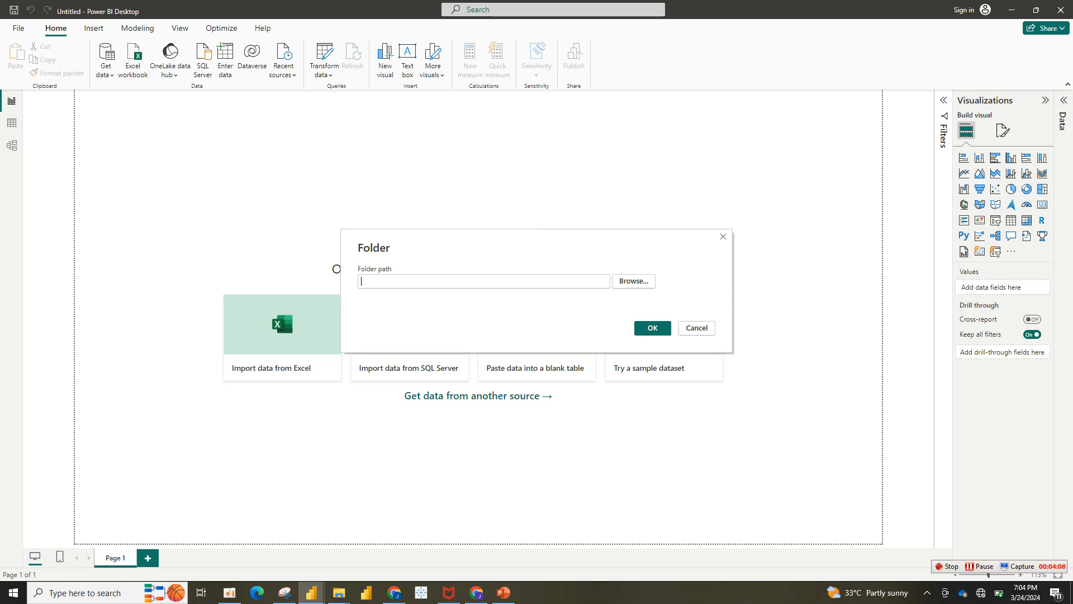
left_click(633, 280)
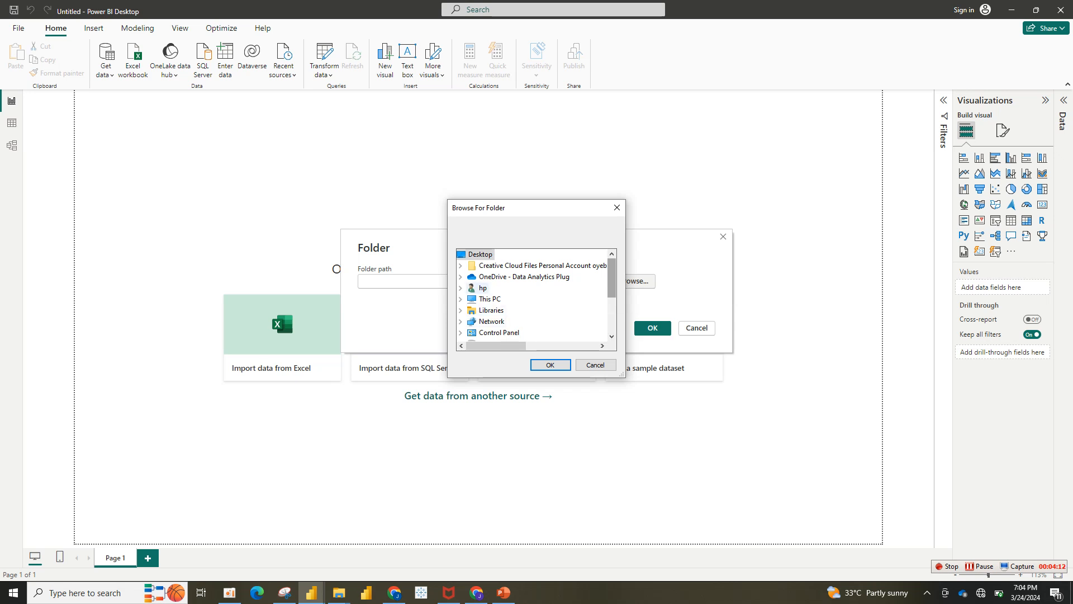
Expand This PC and its Downloads folder in the folder browser.
left_click(612, 337)
left_click(611, 336)
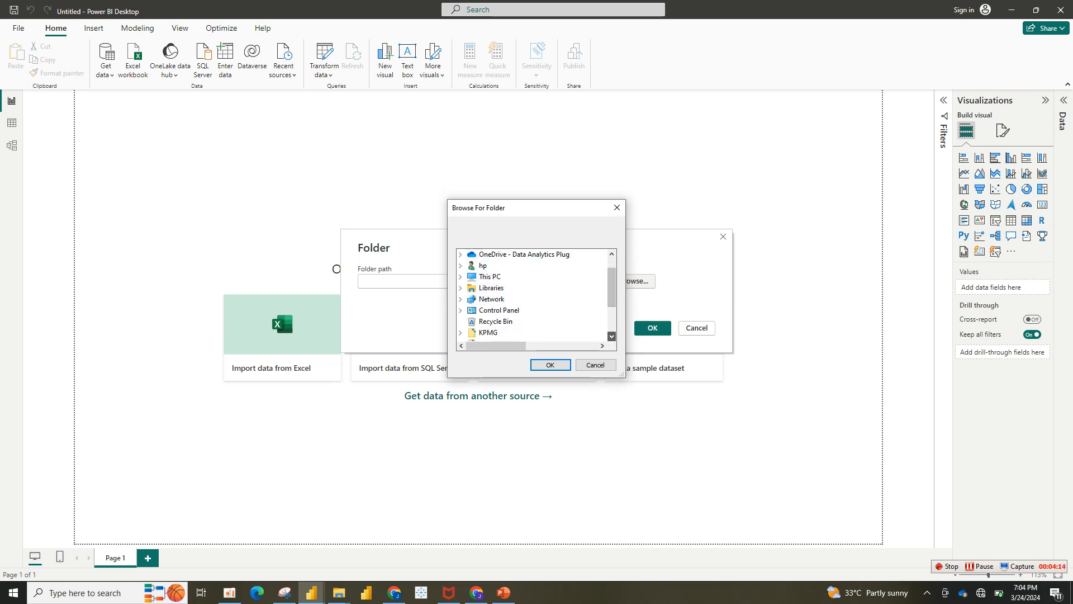
left_click(612, 336)
left_click(611, 337)
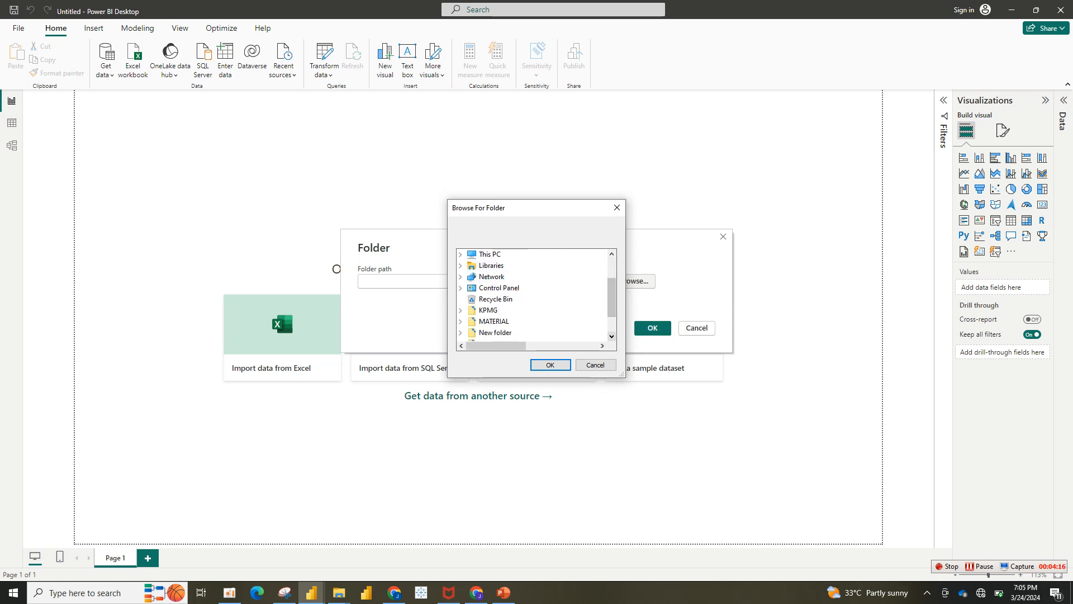
left_click(489, 254)
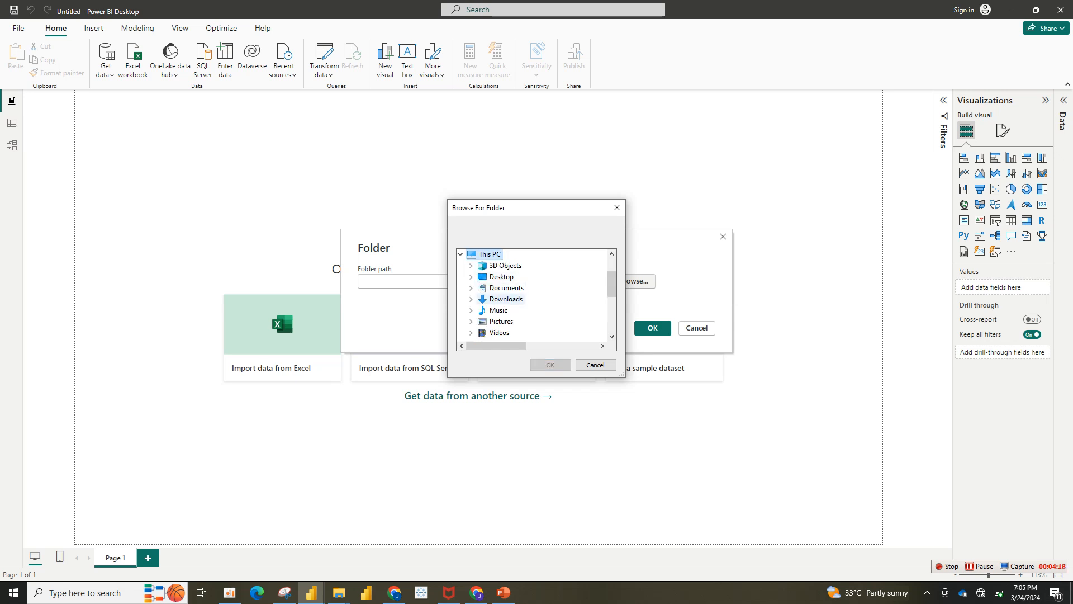
left_click(506, 299)
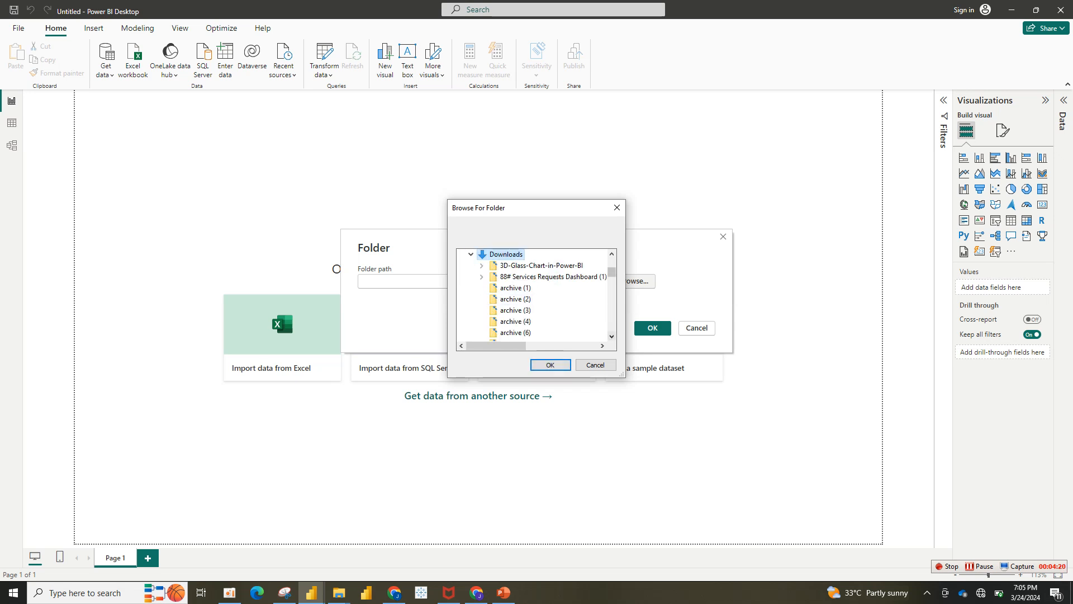
Find the Data & Mapping folder inside Downloads and expand it.
left_click(611, 336)
left_click(611, 336)
left_click(612, 336)
left_click(611, 336)
left_click(611, 336)
left_click(611, 336)
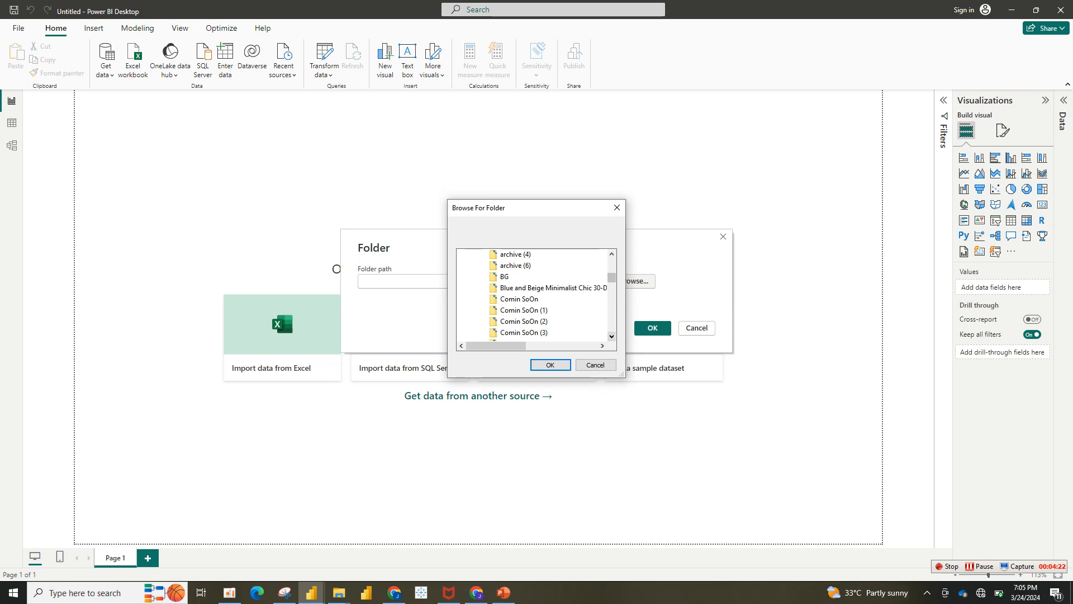
left_click(612, 337)
left_click(612, 337)
left_click(611, 337)
left_click(611, 336)
left_click(611, 337)
left_click(611, 336)
left_click(611, 336)
left_click(612, 336)
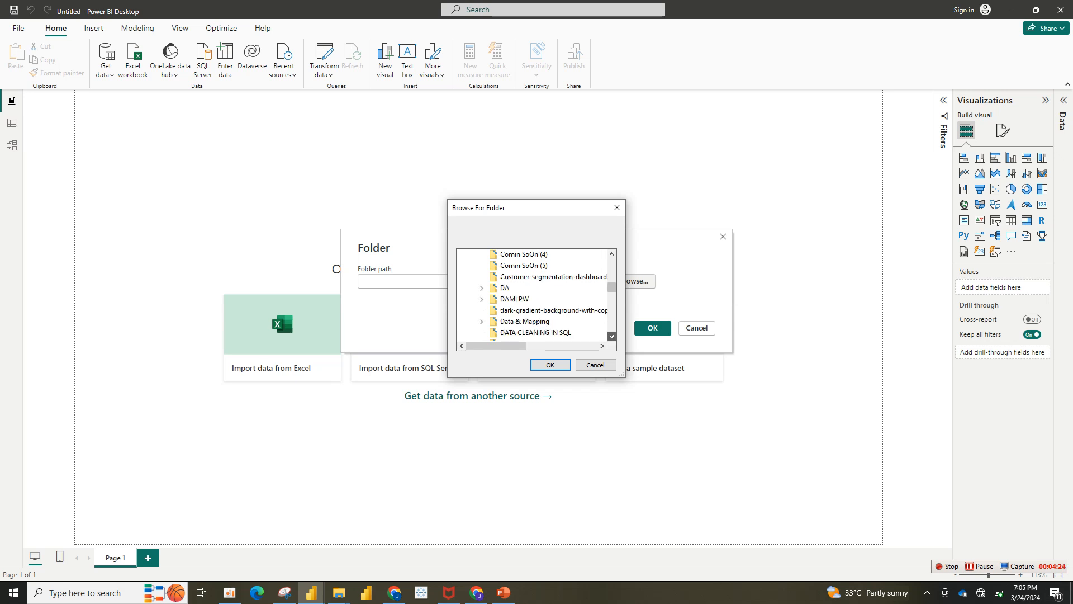
left_click(612, 336)
left_click(612, 337)
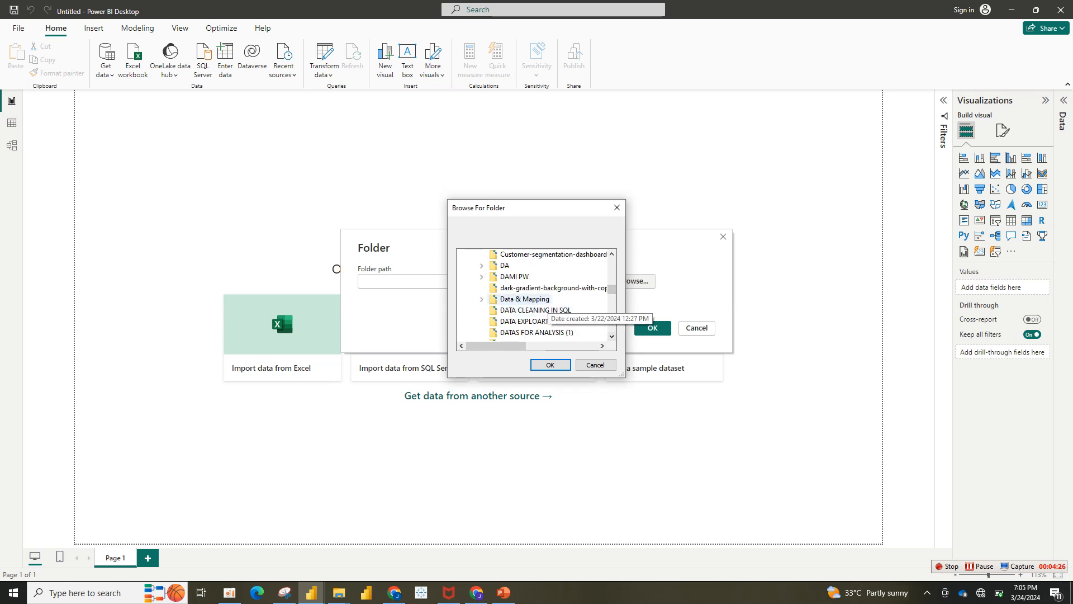
left_click(545, 301)
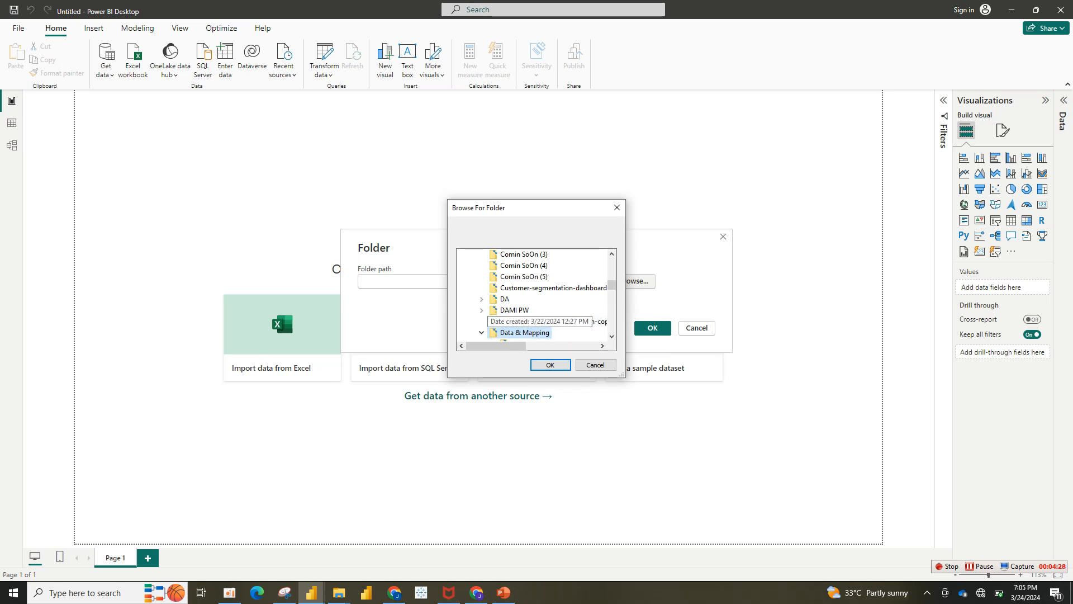
Choose the Inpatient subfolder of Data & Mapping\Data as the folder path and connect to it.
left_click(611, 336)
left_click(612, 336)
left_click(612, 336)
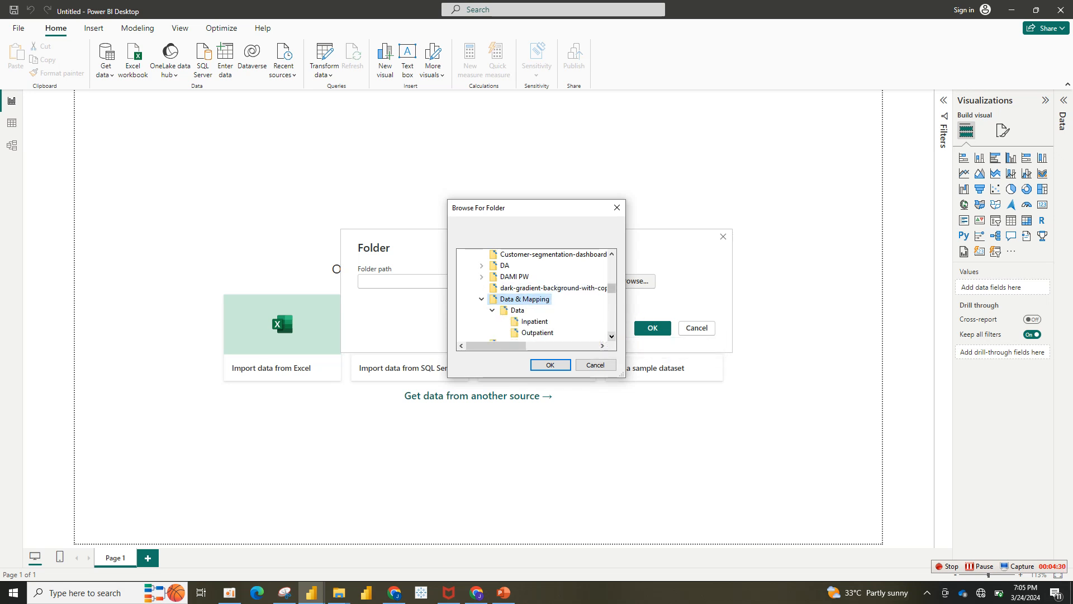
left_click(611, 336)
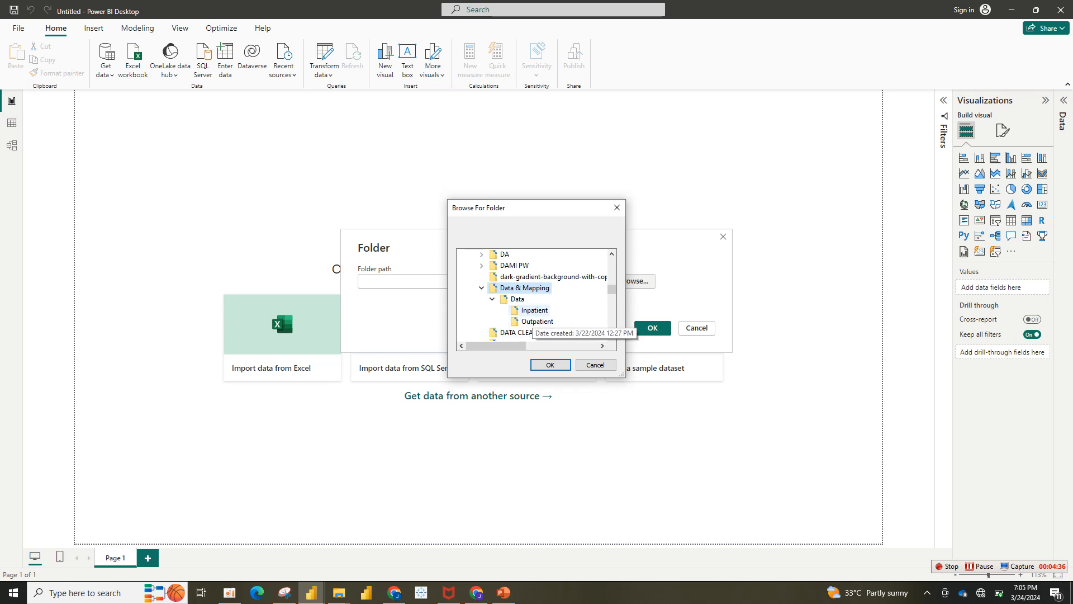
left_click(534, 311)
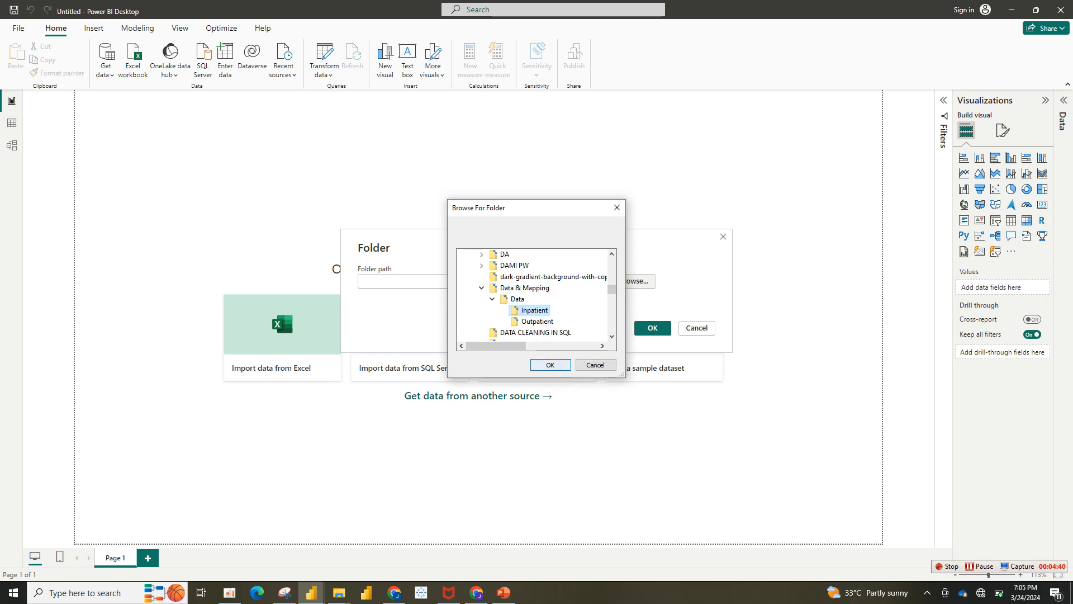
left_click(550, 364)
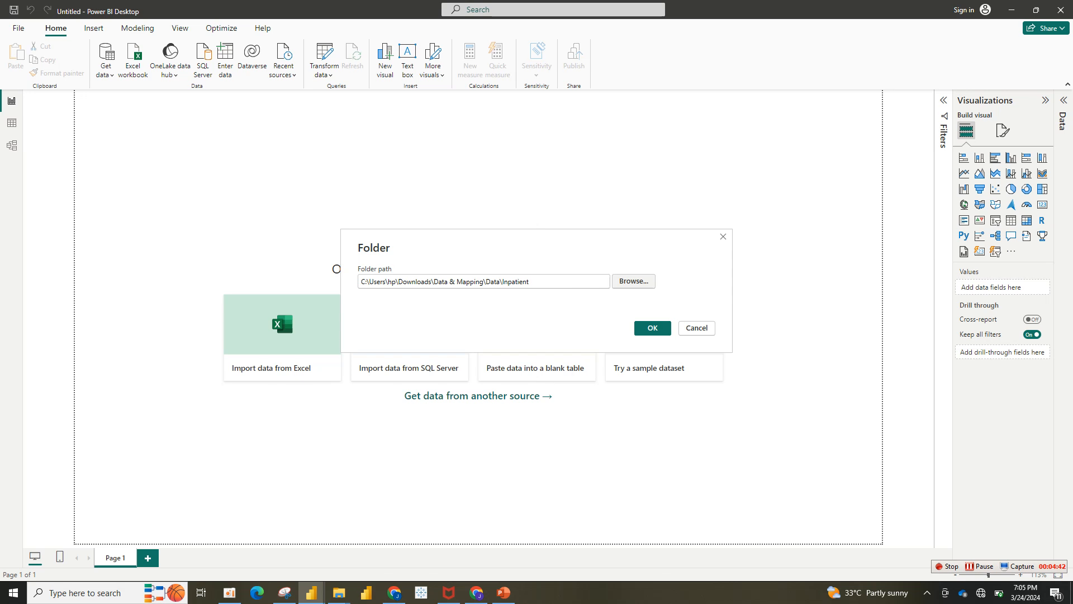
left_click(653, 328)
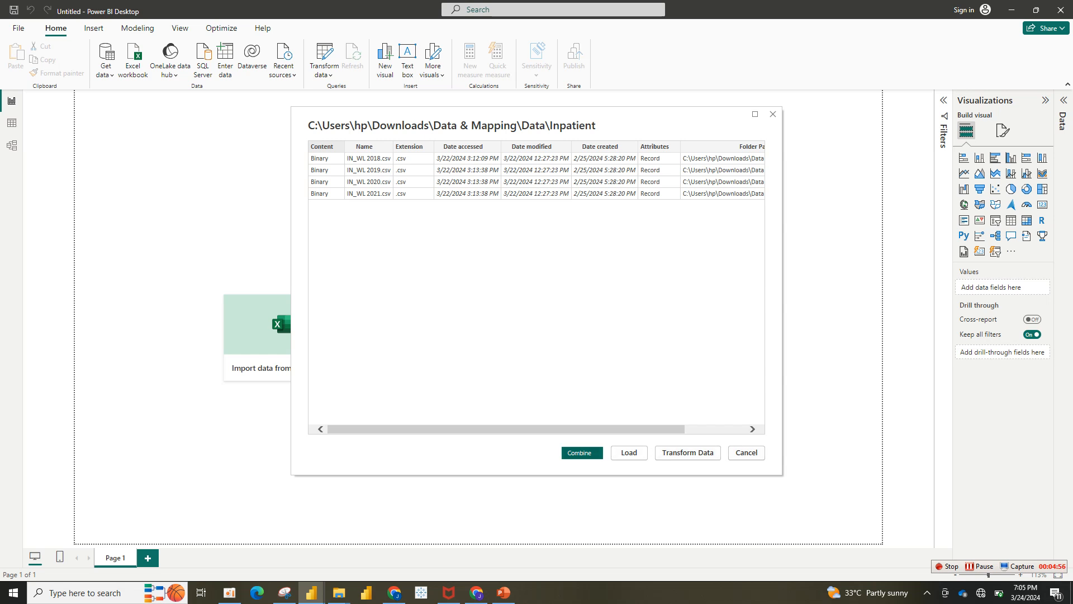
Combine and transform the Inpatient CSV files, keeping the first file as sample and the default comma-delimited settings.
left_click(583, 453)
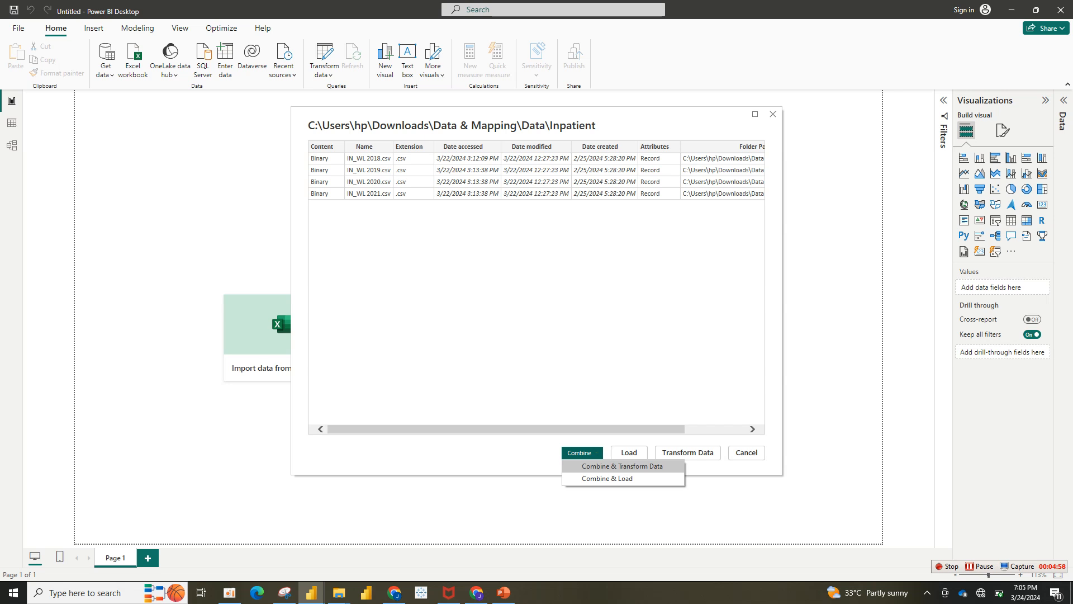
left_click(622, 466)
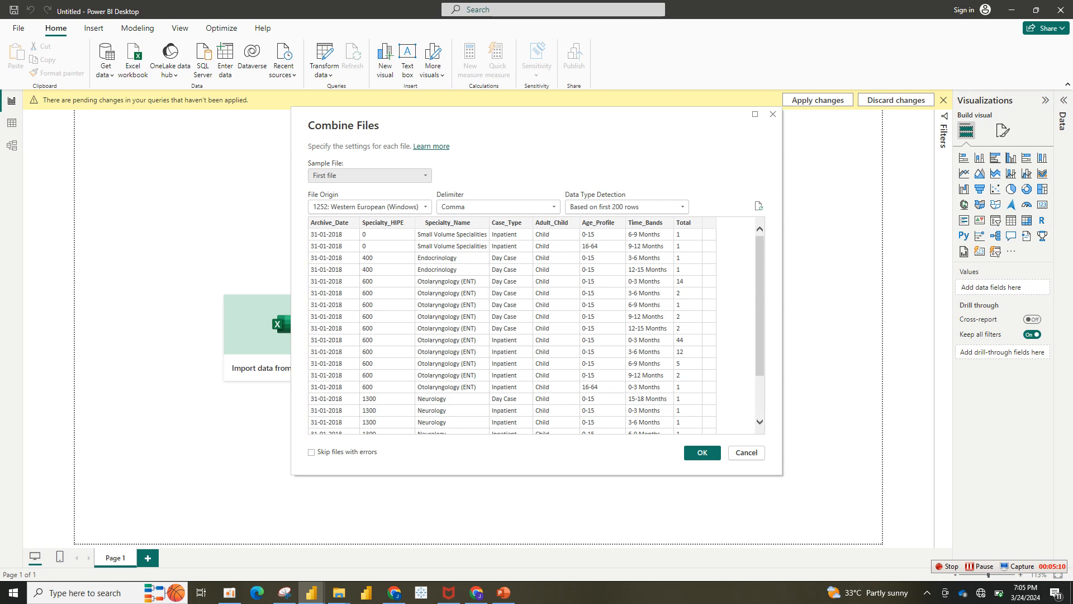
left_click(703, 452)
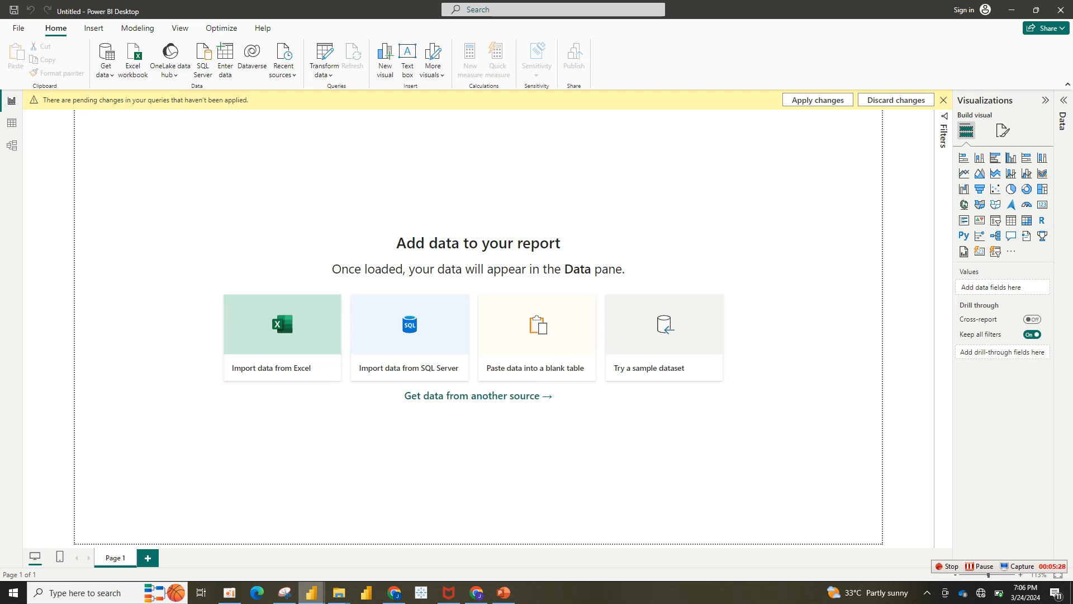
Switch to the Power Query Editor window and add a new source with the Folder connector.
mouse_move(312, 592)
left_click(408, 554)
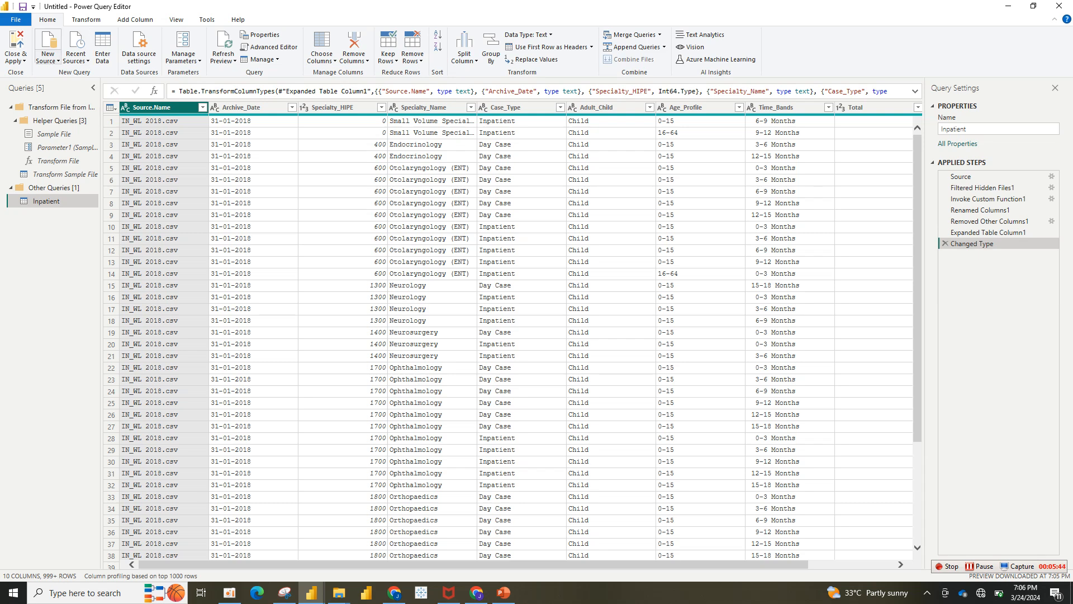
left_click(48, 56)
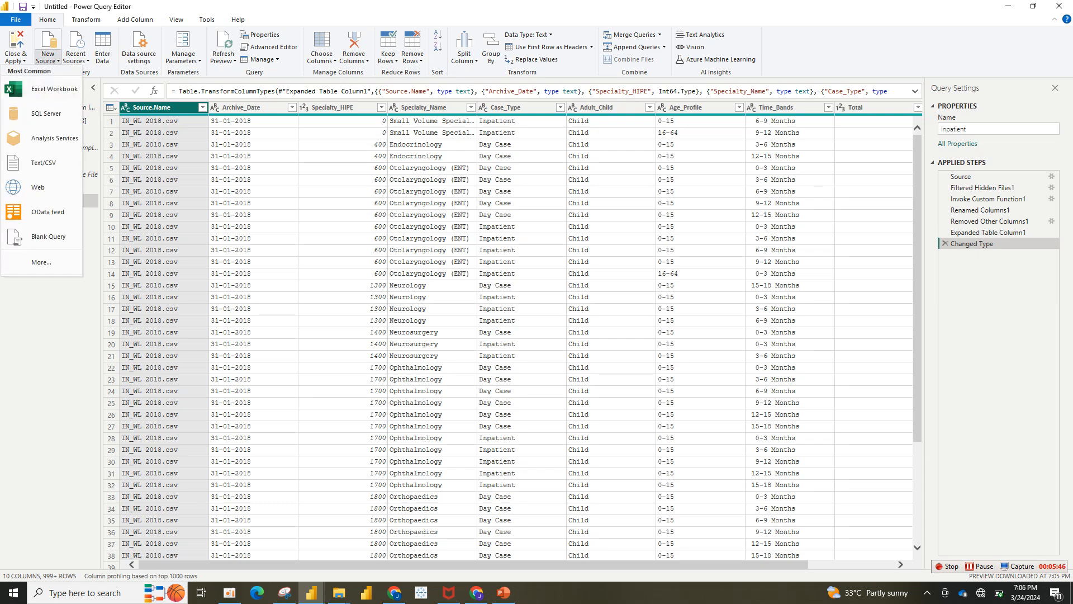
left_click(42, 263)
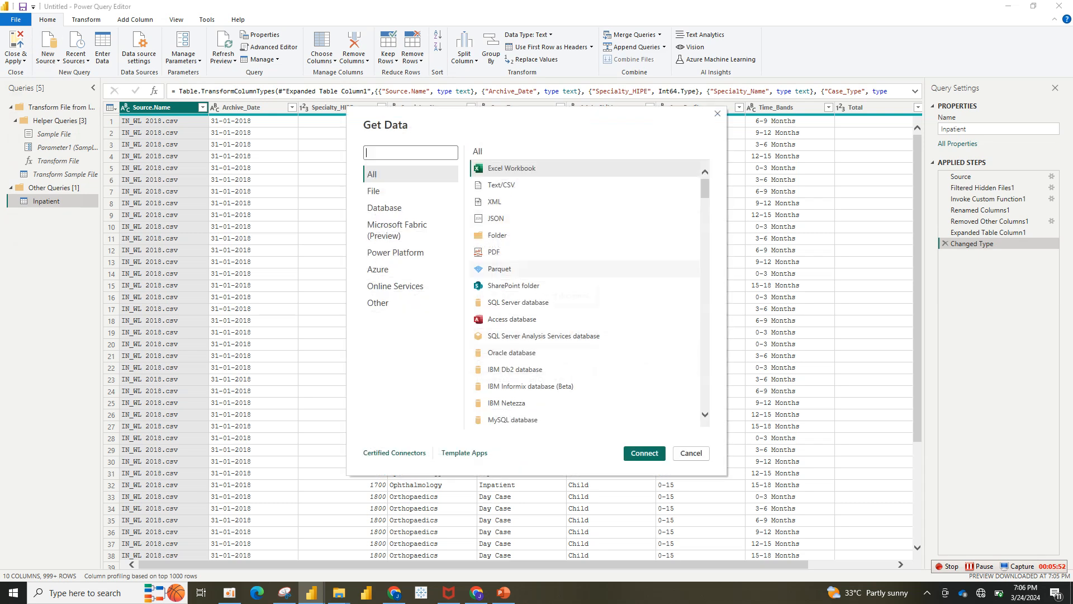
left_click(497, 235)
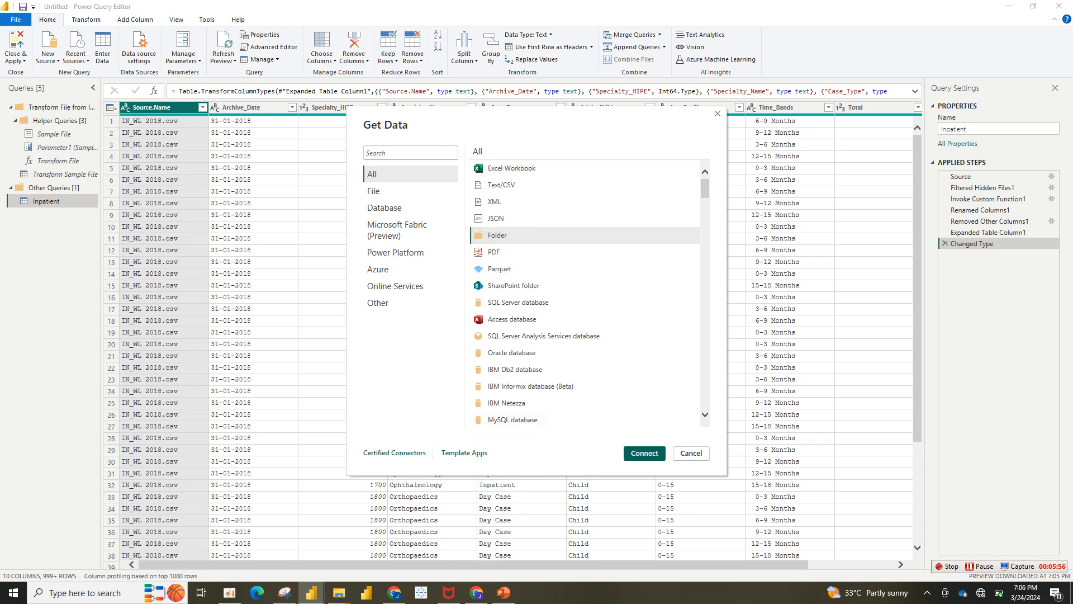
left_click(644, 453)
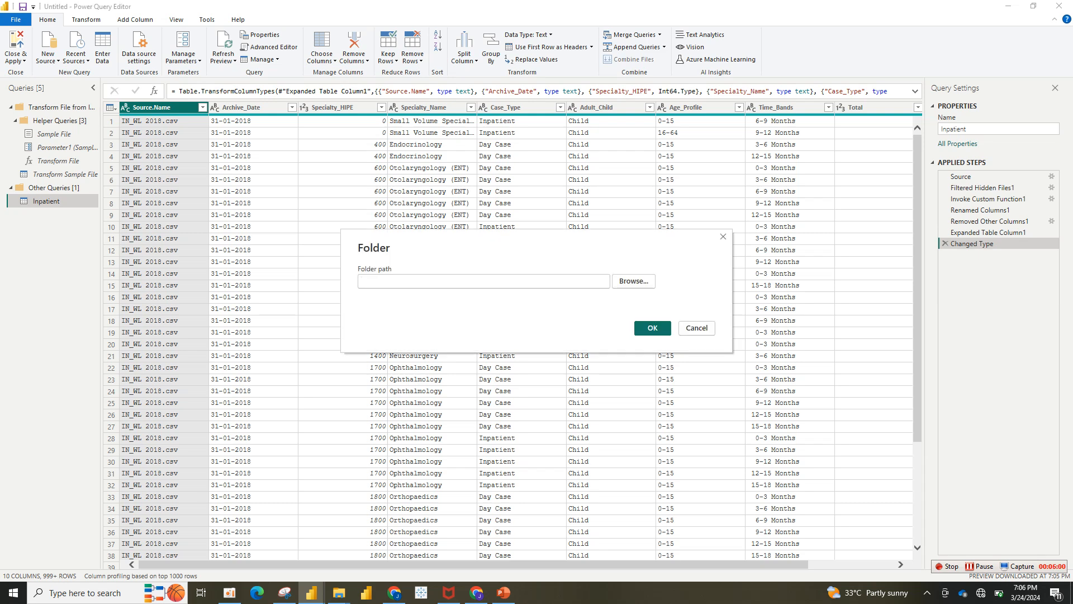
Browse for the folder path through This PC and Downloads, and expand the Data & Mapping folder.
left_click(634, 281)
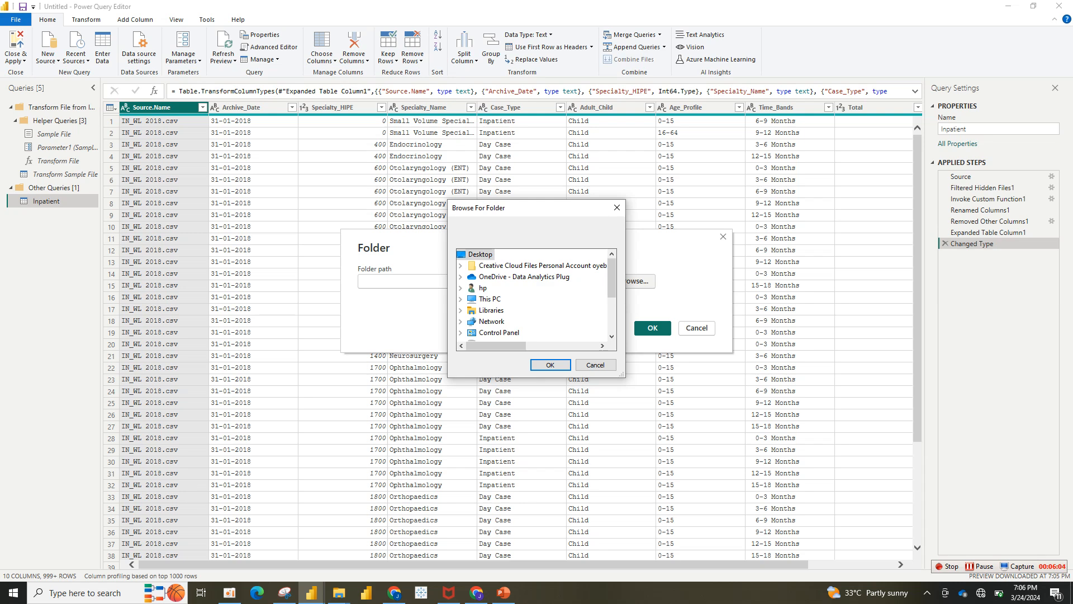
left_click(497, 299)
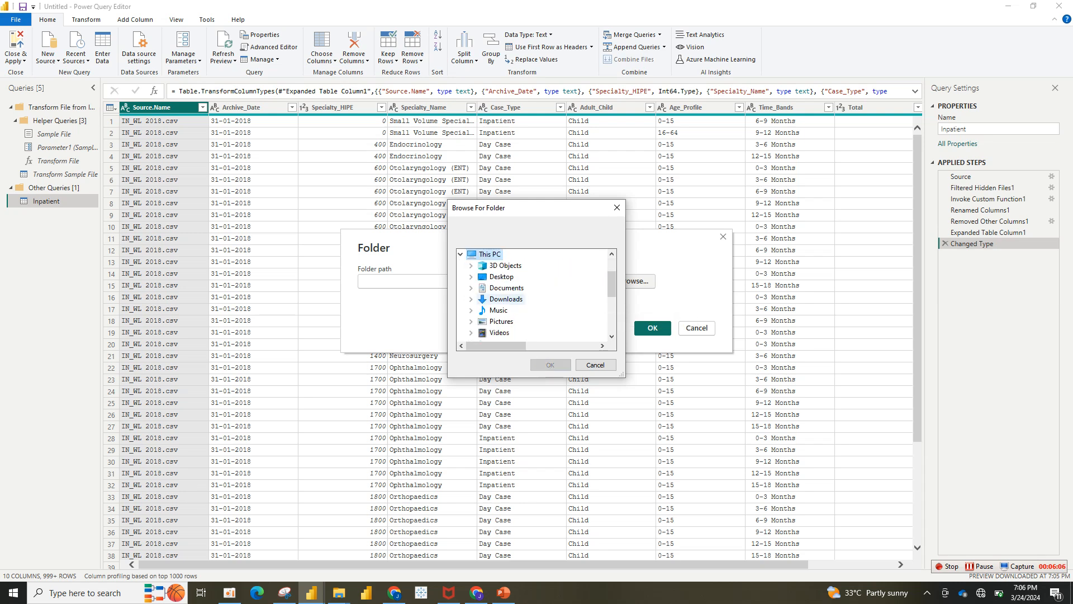
left_click(503, 299)
left_click(611, 336)
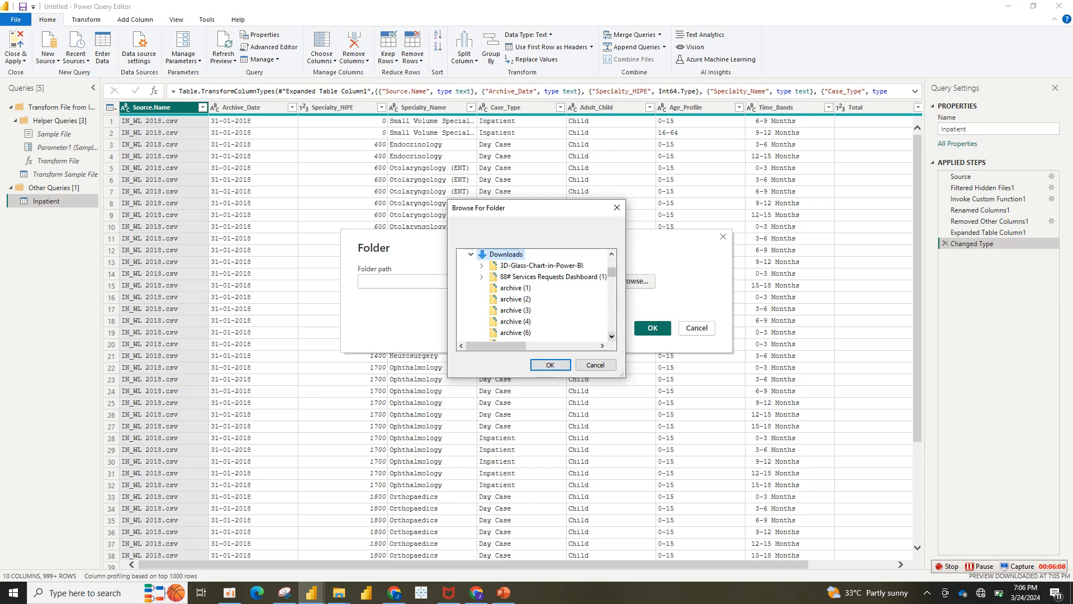
left_click(612, 336)
left_click(611, 336)
left_click(611, 336)
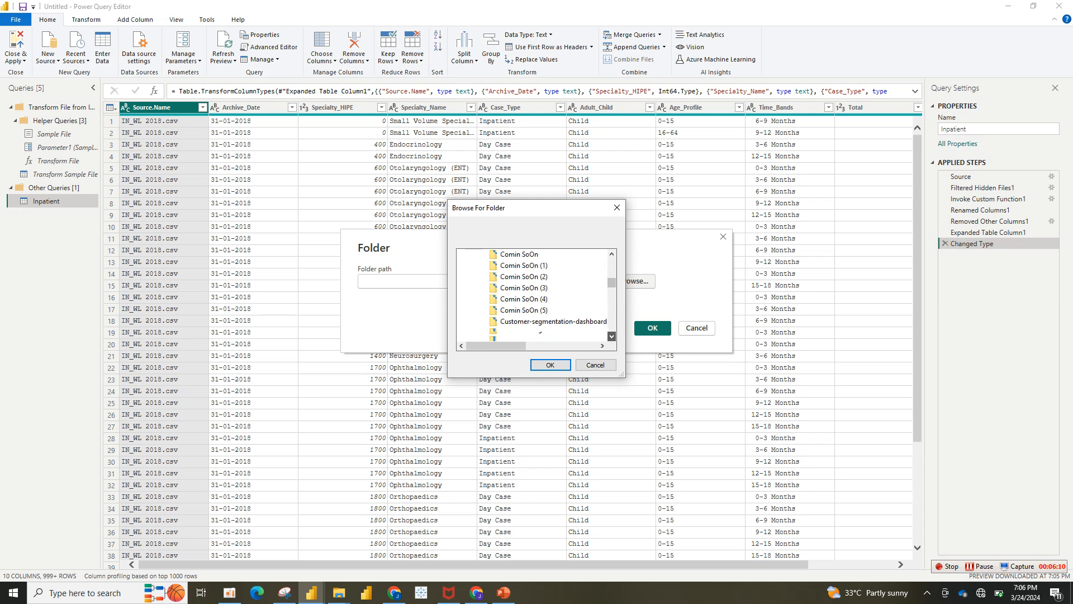
left_click(612, 335)
left_click(611, 336)
left_click(612, 336)
left_click(612, 336)
left_click(611, 336)
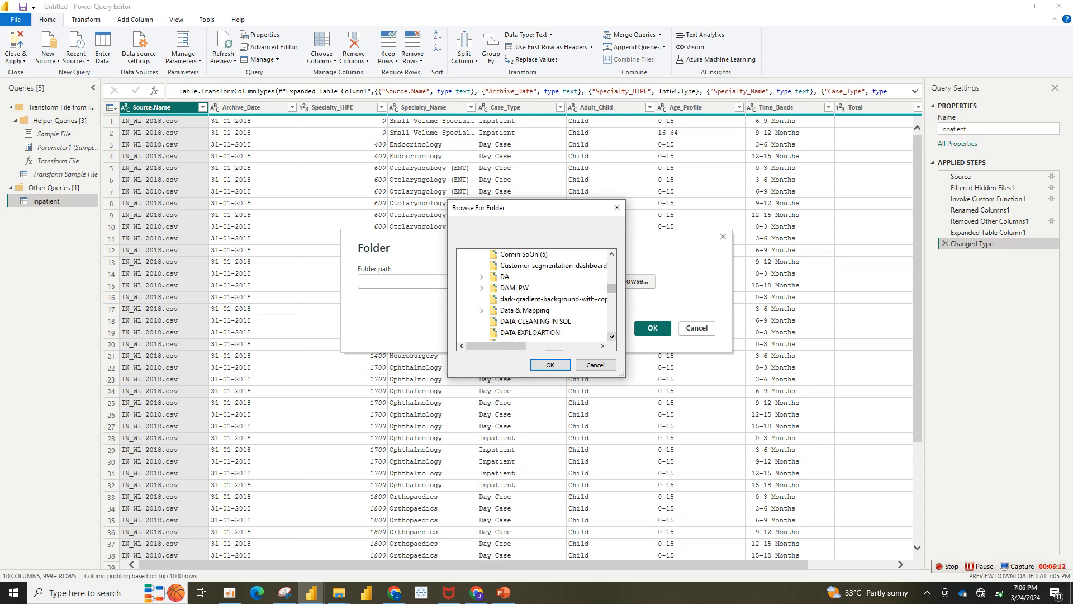
left_click(524, 310)
Choose the Outpatient subfolder of Data & Mapping\Data as the folder path.
left_click(612, 336)
left_click(611, 336)
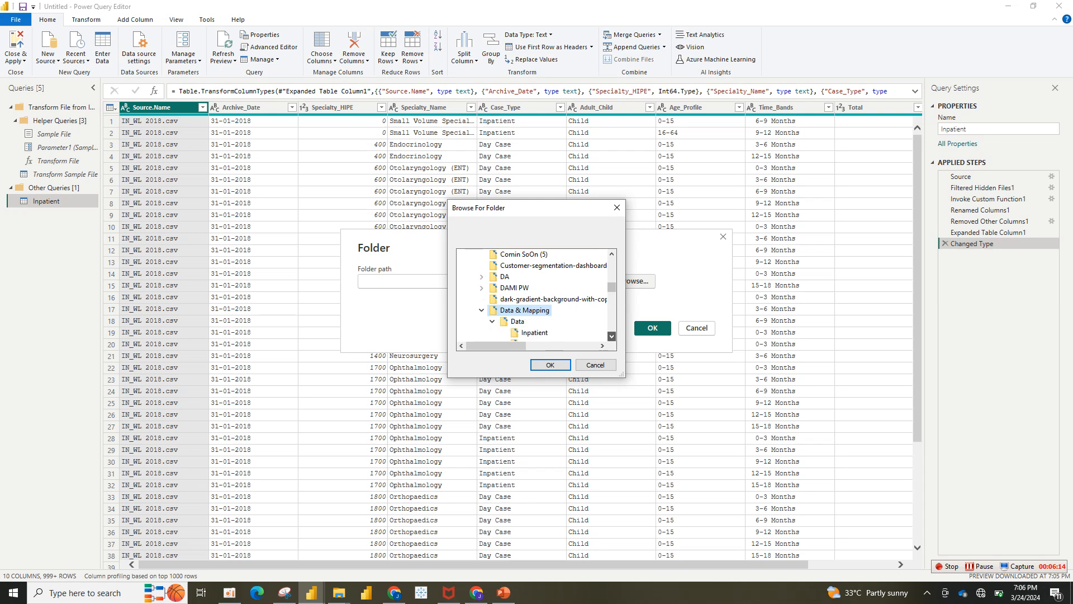
left_click(611, 336)
left_click(611, 336)
left_click(611, 336)
left_click(537, 311)
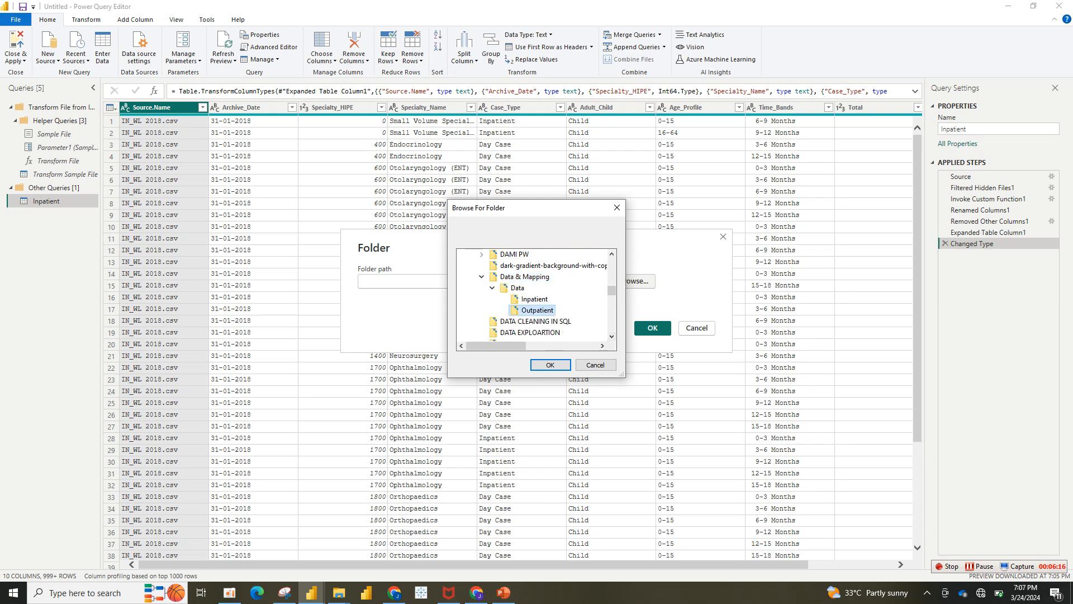
left_click(550, 364)
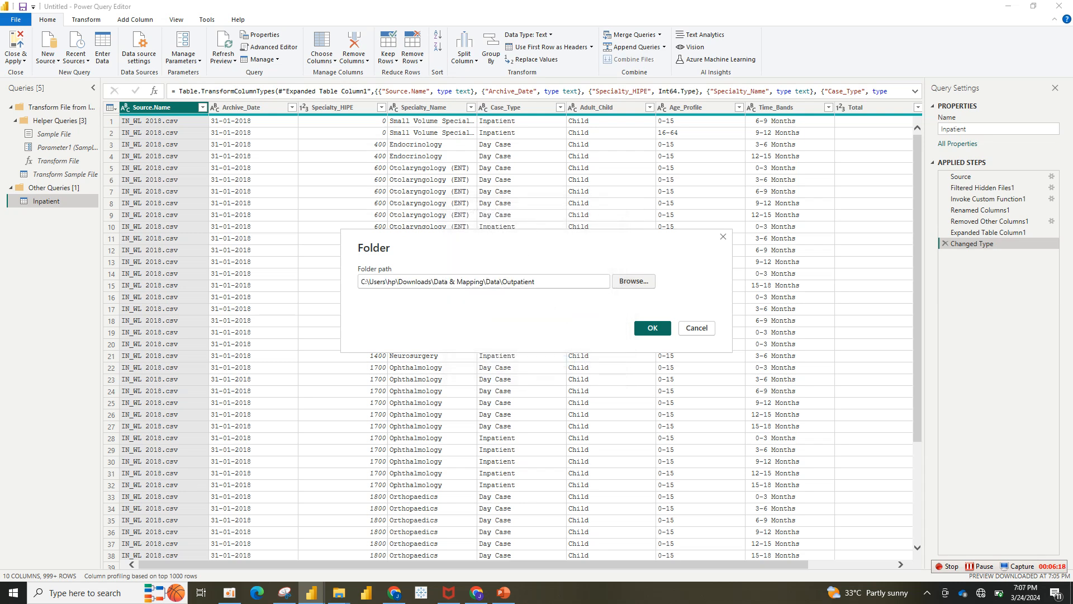
Connect to the Outpatient folder and combine and transform its CSV files, with the first file as sample and comma delimiter.
key("Return")
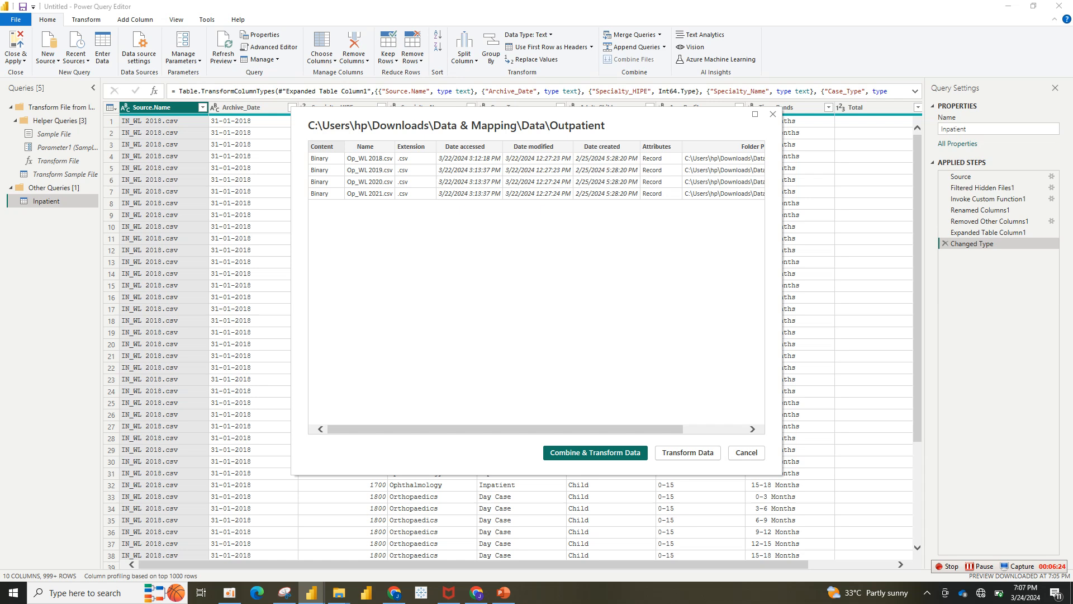
key("Return")
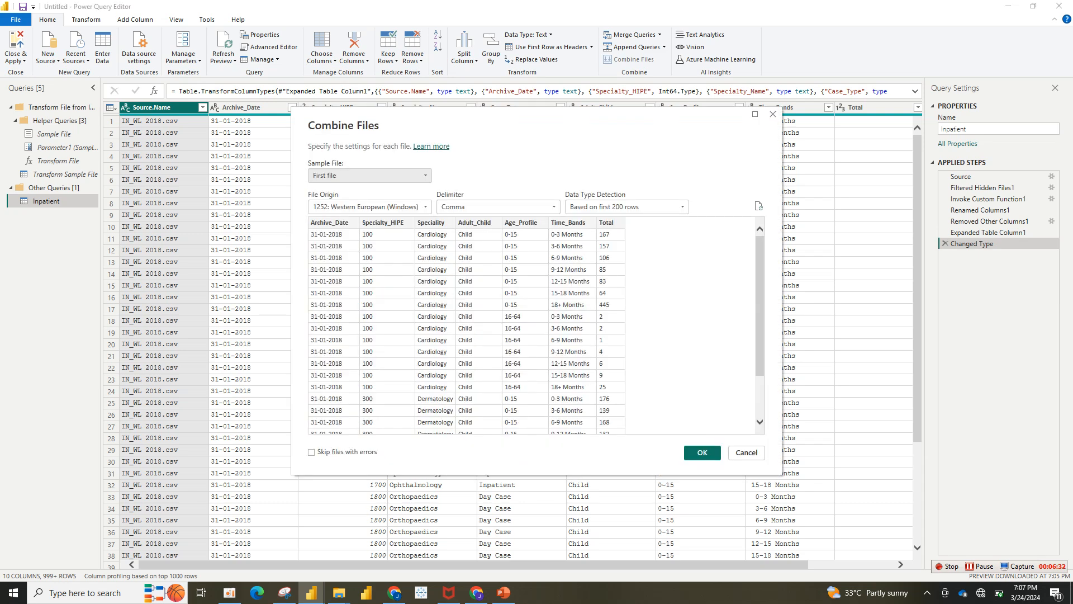
left_click(702, 453)
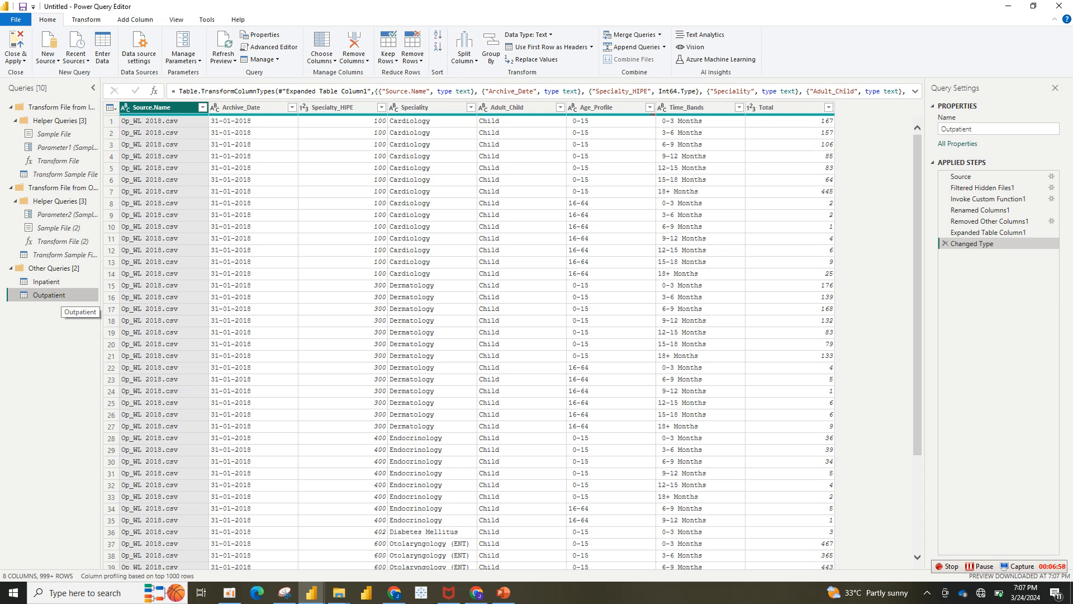
Move the Outpatient query above Inpatient in the query list and compare the columns of both tables.
left_click_drag(51, 295, 73, 279)
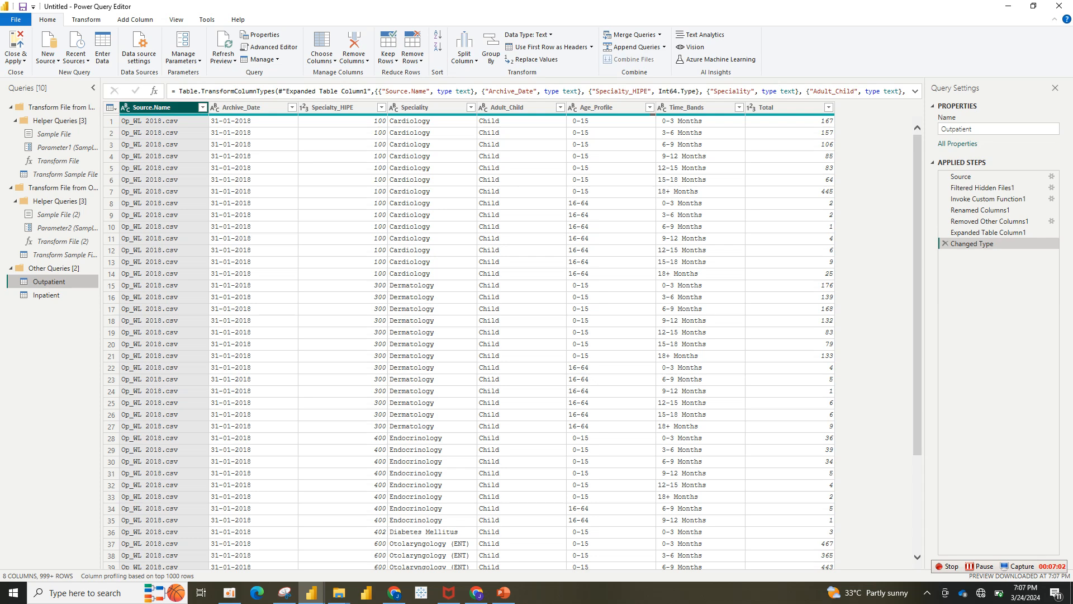
left_click(47, 295)
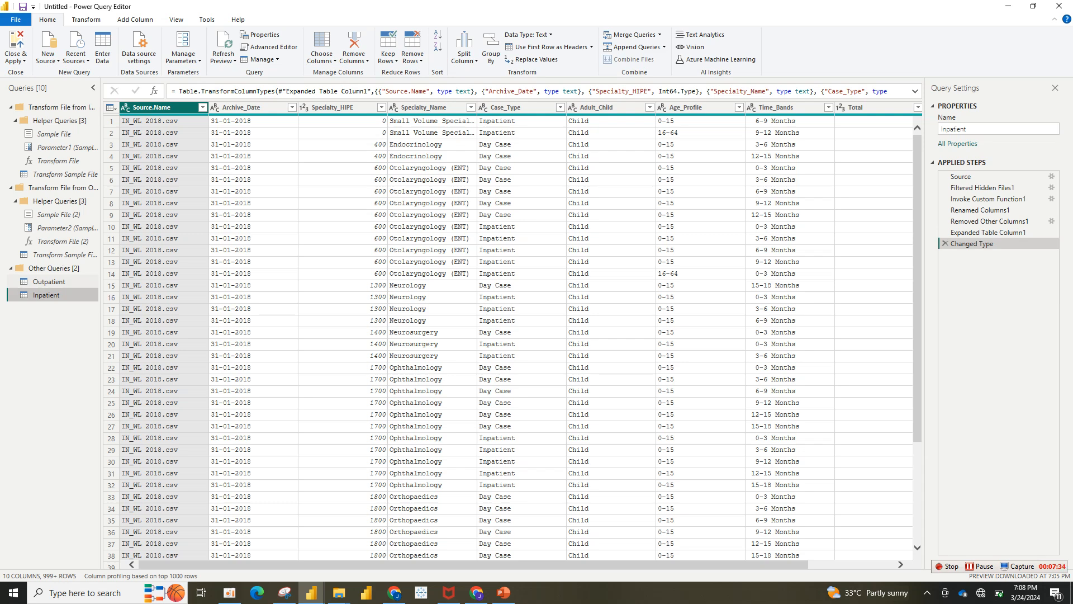
left_click(48, 281)
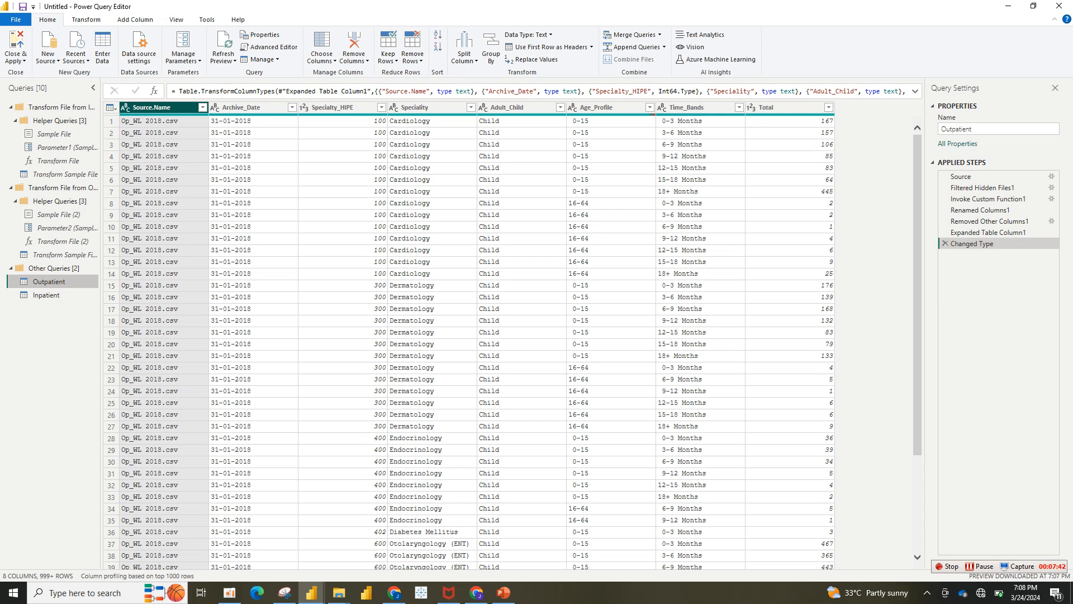
Rename the Outpatient columns Source.Name and Archive_Date to Source Name and Archive Date.
double_click(162, 107)
left_click(170, 107)
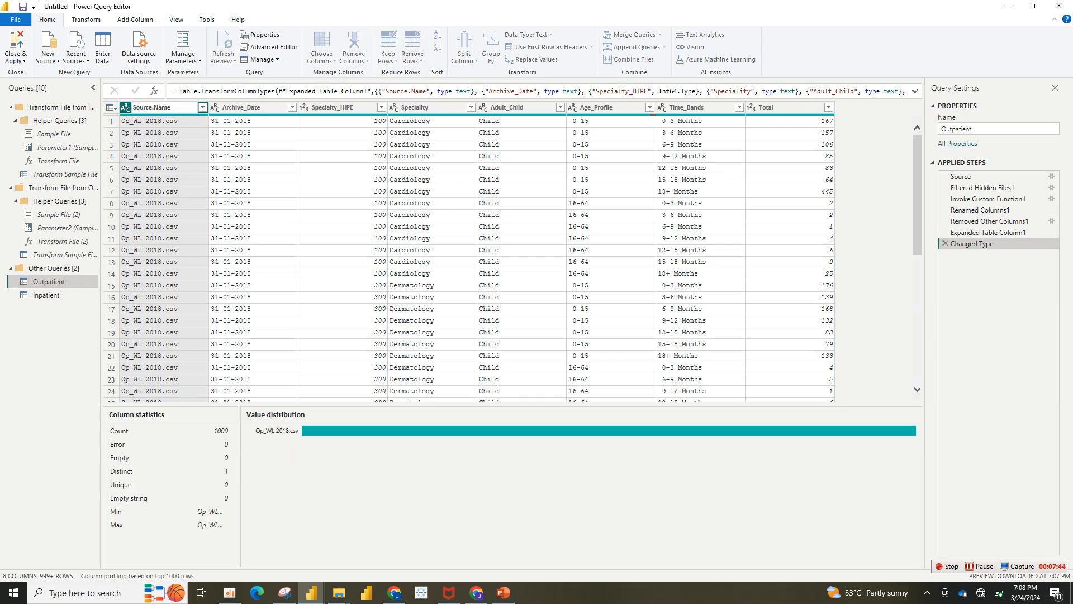
key("BackSpace")
key("Return")
double_click(249, 107)
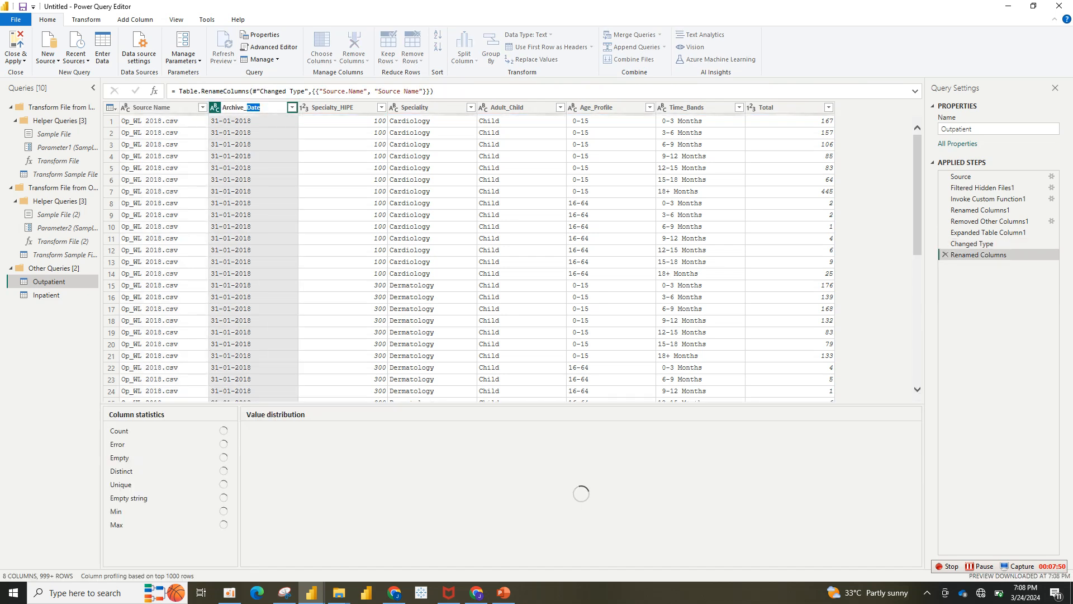
left_click(247, 108)
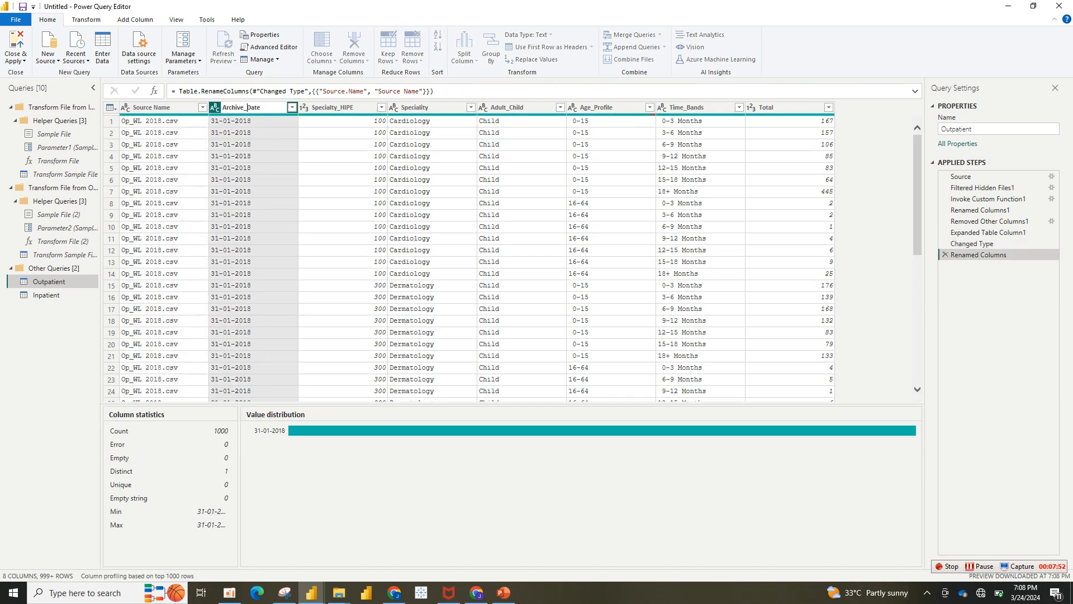
key("BackSpace")
key("Tab")
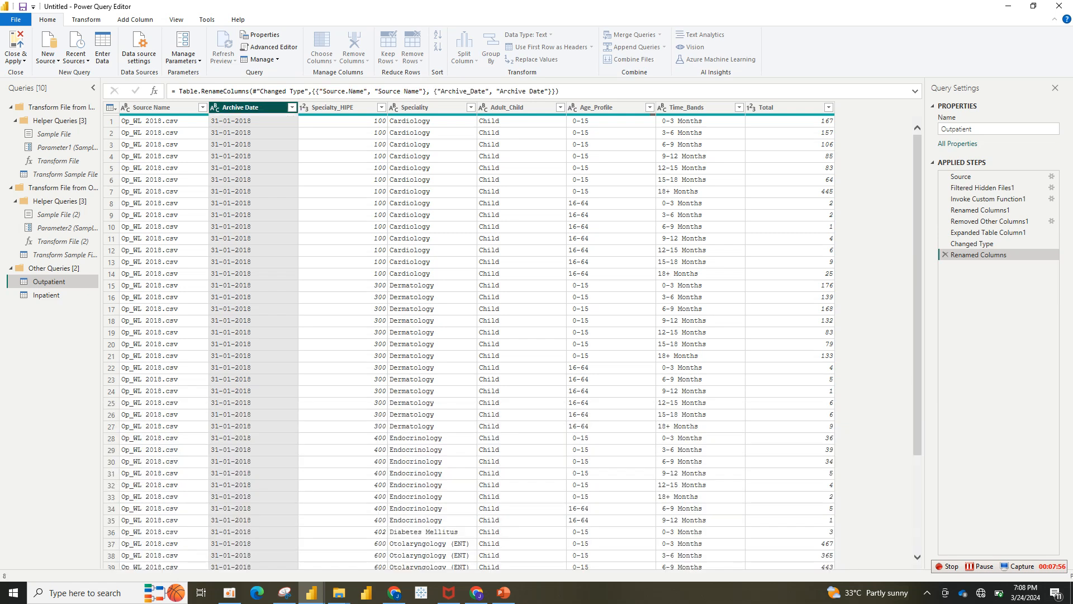
Rename the Outpatient columns Specialty_HIPE and Adult_Child to Specialty HIPE and Adult Child.
left_click(340, 107)
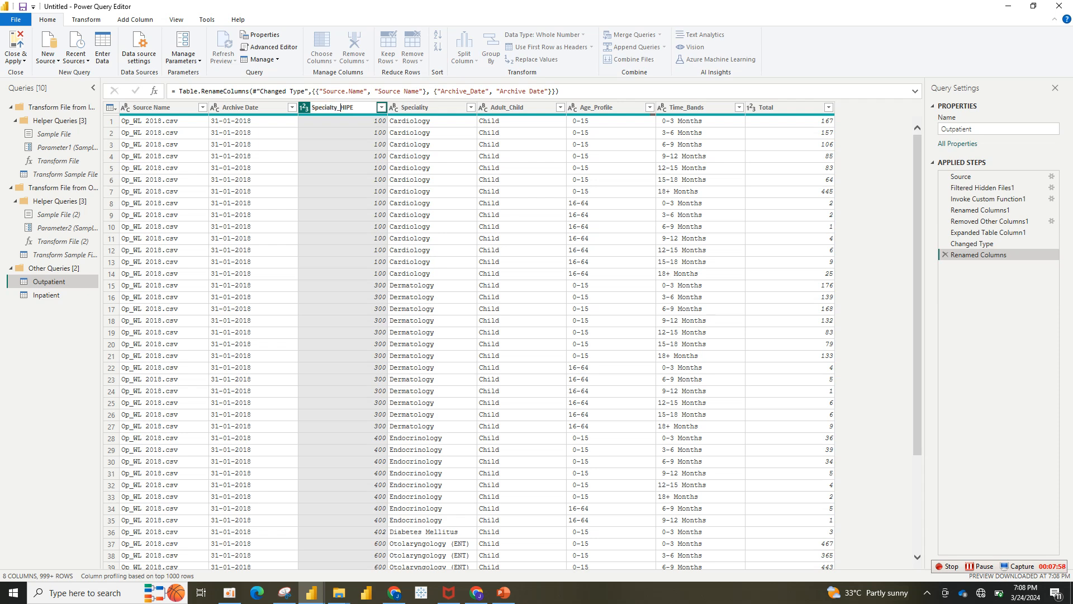
key("BackSpace")
key("Tab")
key("Tab")
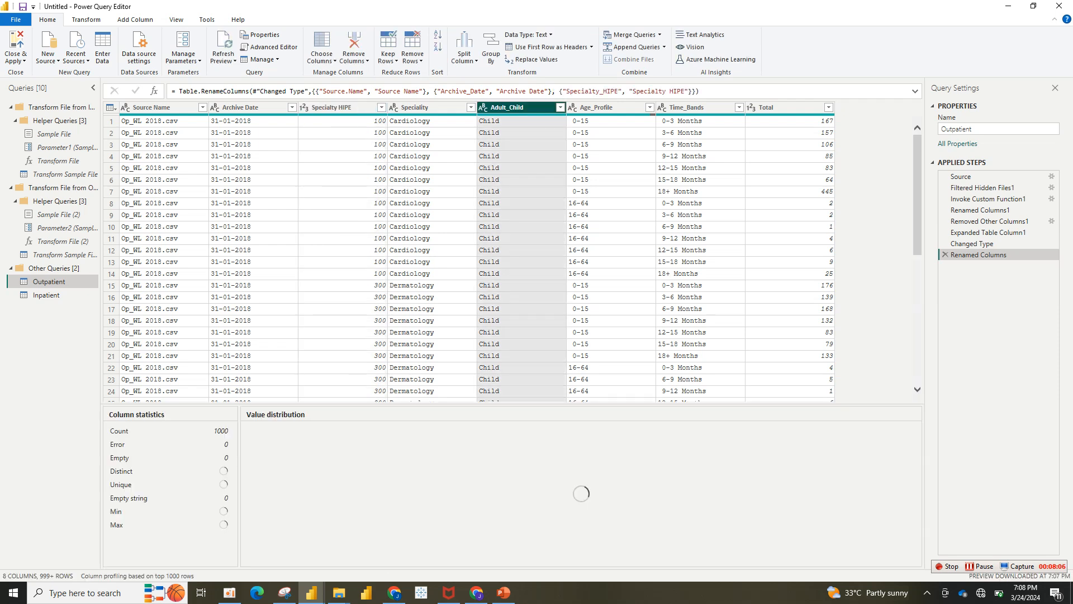
left_click(507, 107)
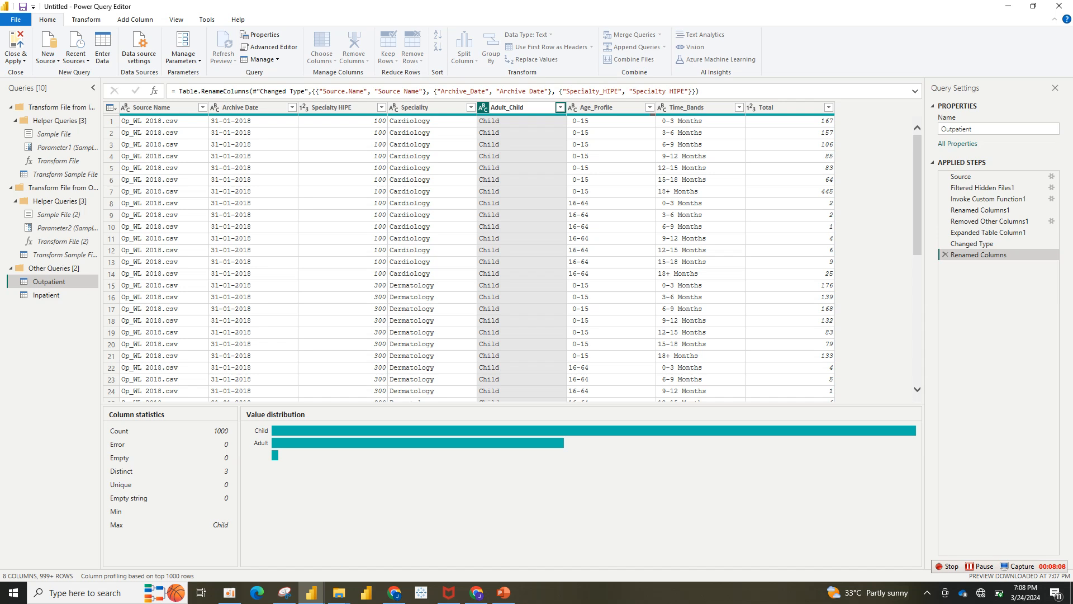
left_click_drag(524, 107, 509, 107)
left_click(510, 108)
key("BackSpace")
key("Return")
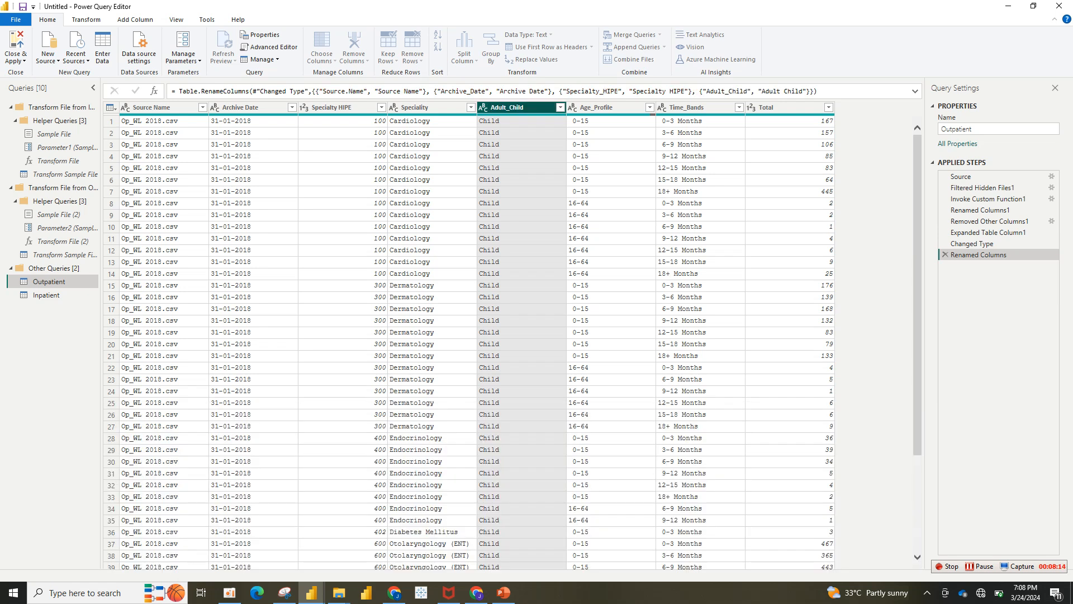
Rename the Outpatient columns Age_Profile and Time_Bands to Age Profile and Time Bands.
double_click(596, 108)
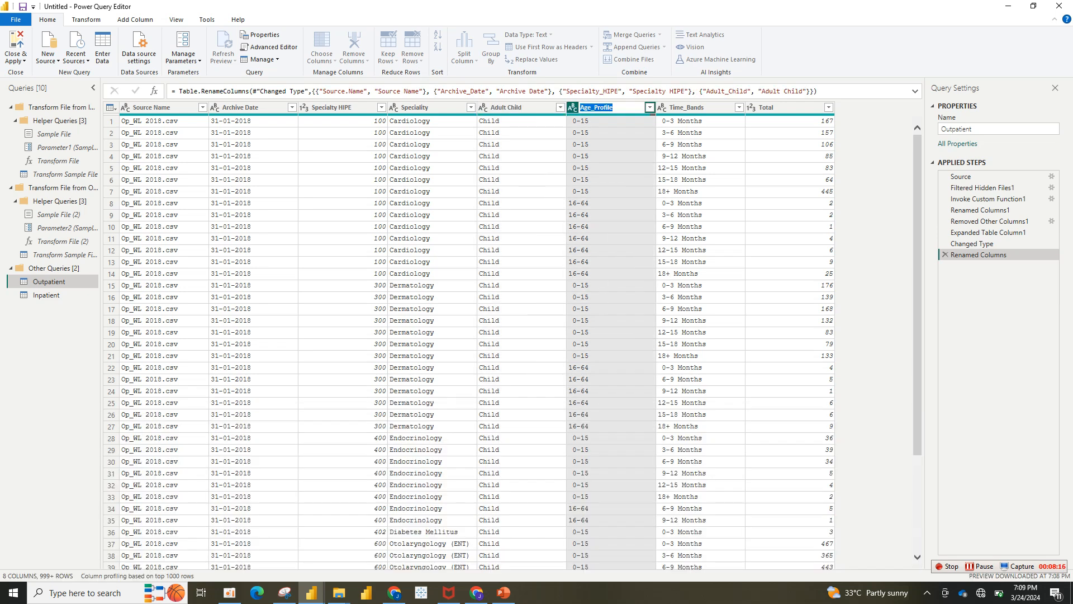
left_click(595, 108)
key("BackSpace")
key("Return")
double_click(686, 107)
left_click_drag(687, 108, 705, 108)
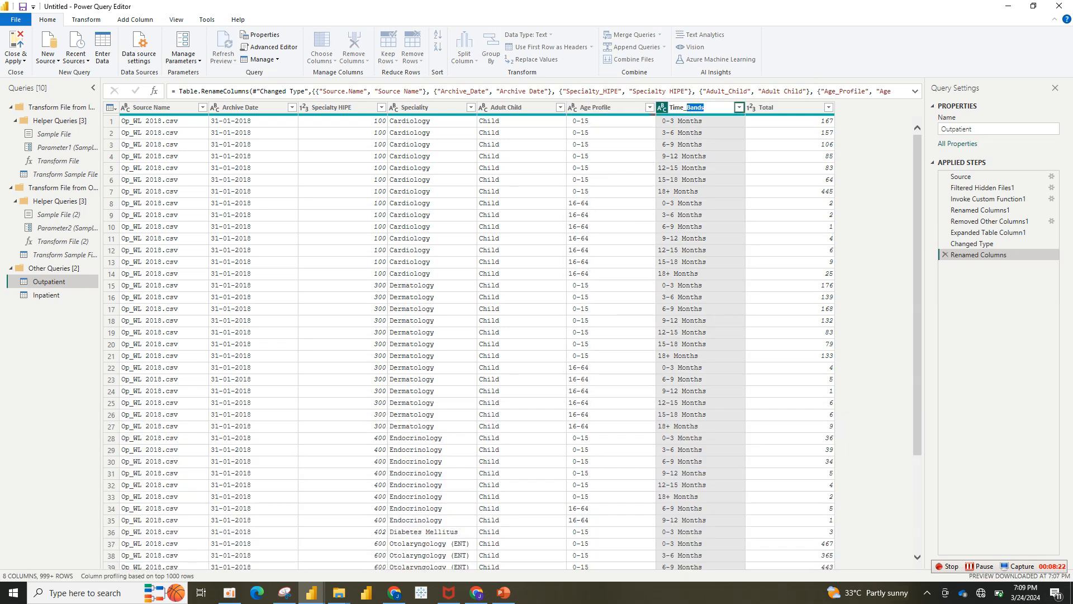
left_click(687, 107)
key("BackSpace")
key("Return")
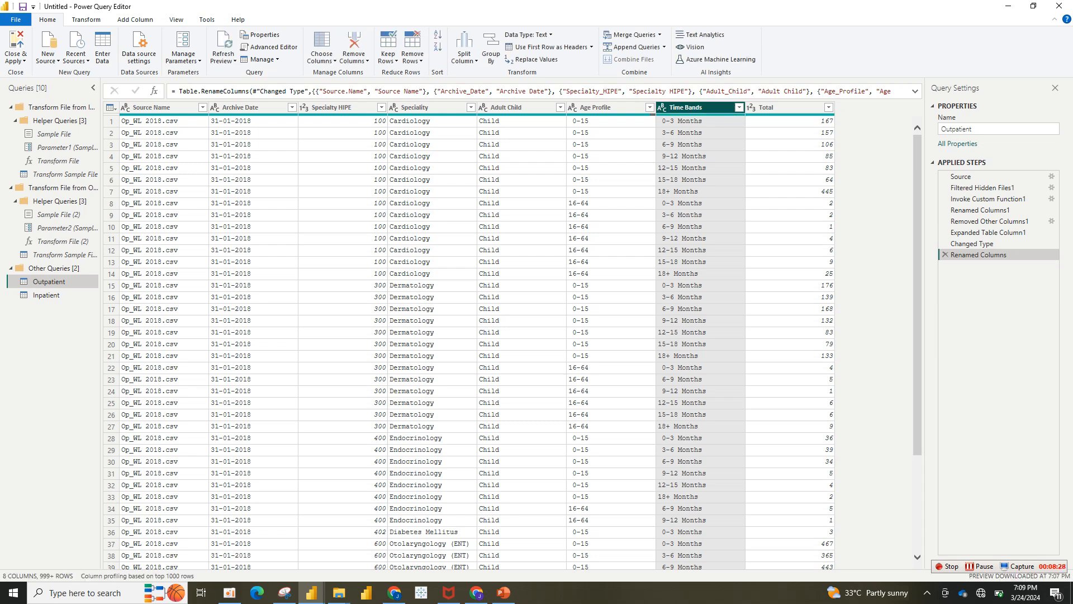
In the Inpatient query, rename the columns Source.Name and Archive_Date to Source Name and Archive Date.
double_click(47, 295)
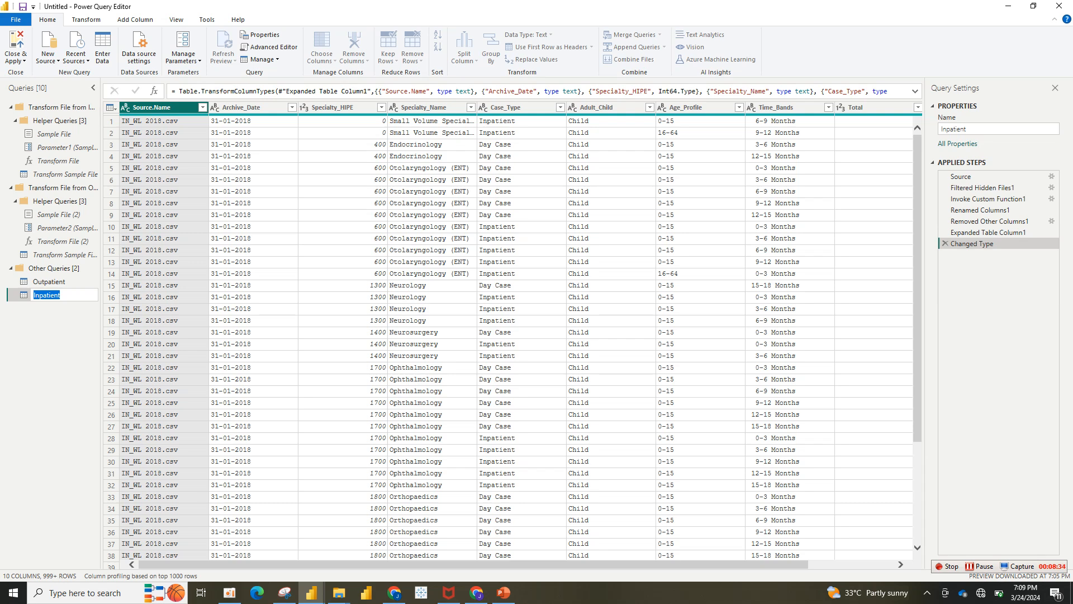
left_click(152, 108)
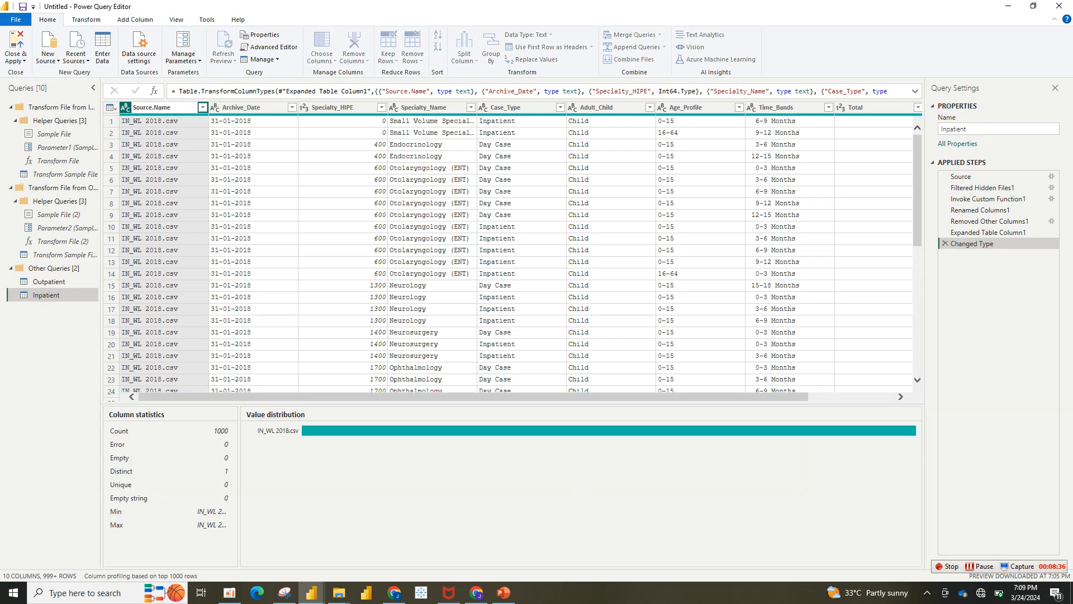
key("Delete")
key("Tab")
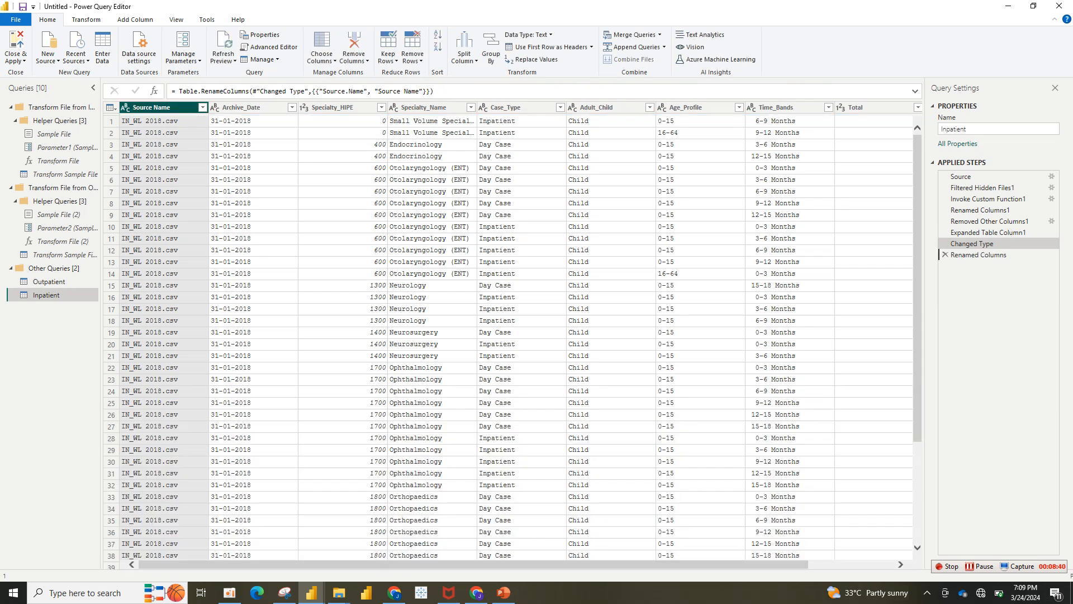
left_click(244, 107)
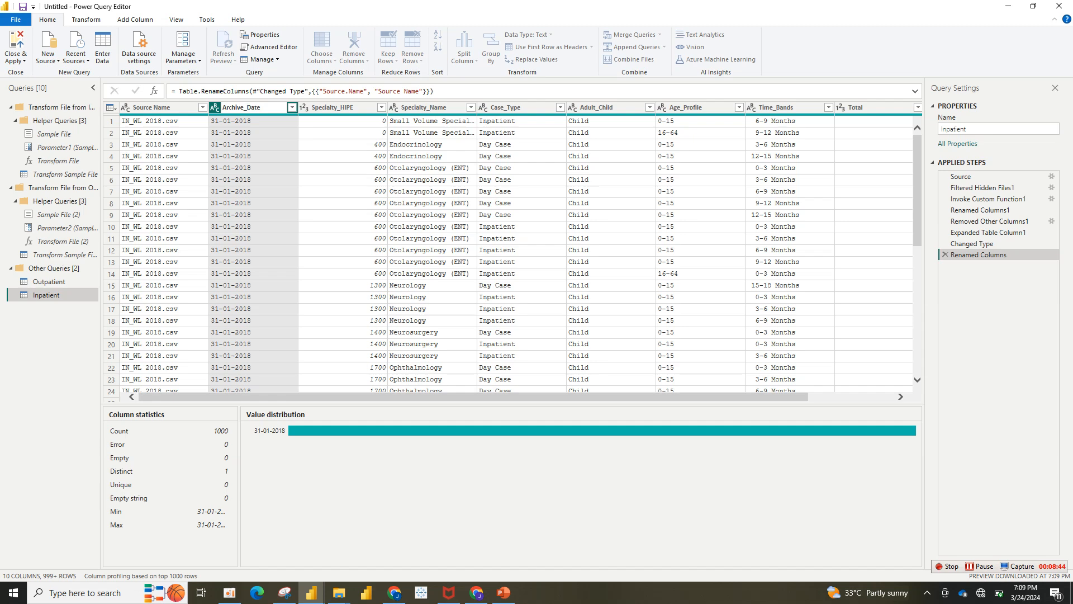
key("Delete")
key("Tab")
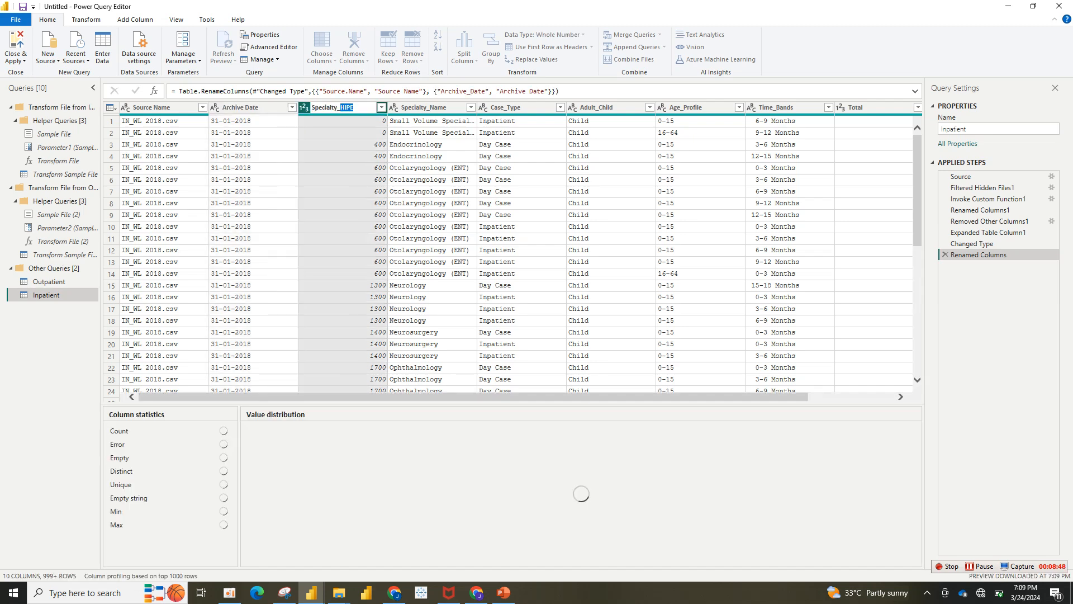
Rename the Inpatient columns Specialty_HIPE and Specialty_Name to Specialty HIPE and Specialty Name.
left_click(343, 108)
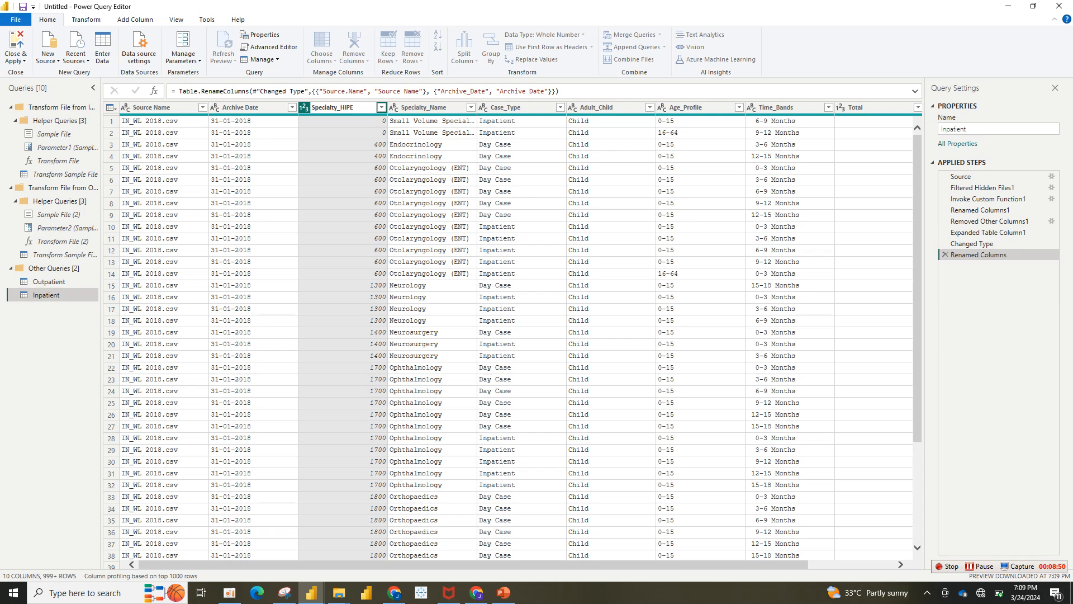
key("BackSpace")
key("Tab")
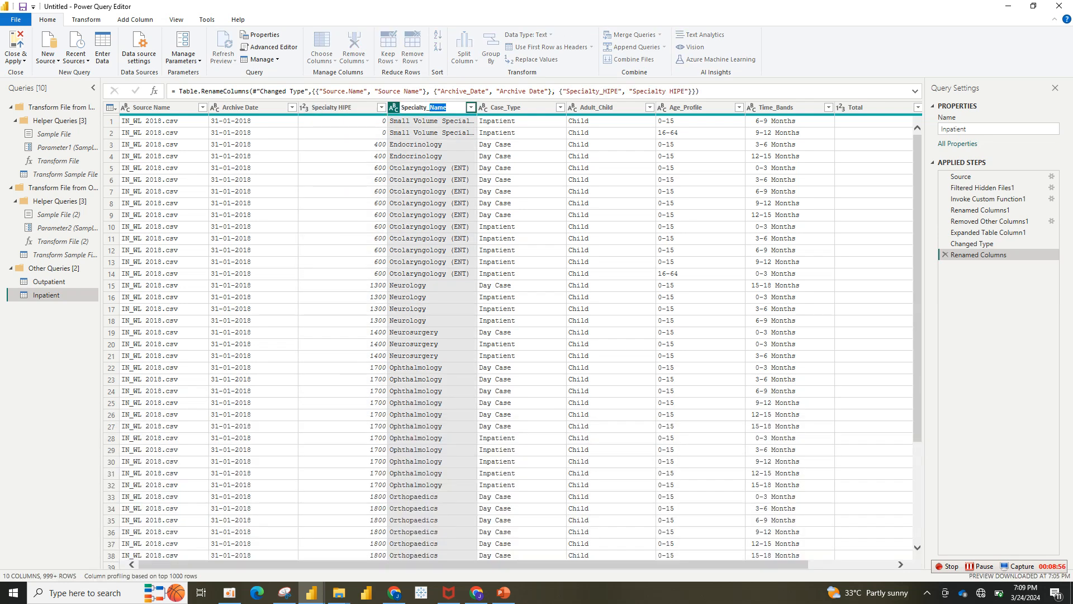
left_click(431, 107)
key("BackSpace")
key("Tab")
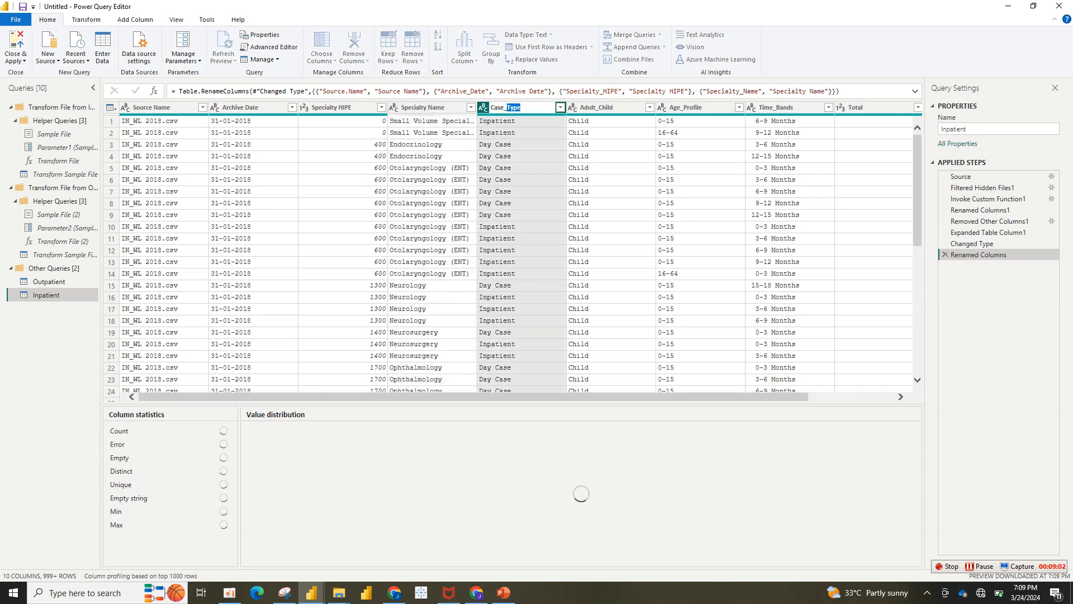
Rename the Inpatient columns Case_Type, Adult_Child, Age_Profile and Time_Bands to Case Type, Adult Child, Age Profile and Time Bands.
left_click(506, 108)
key("BackSpace")
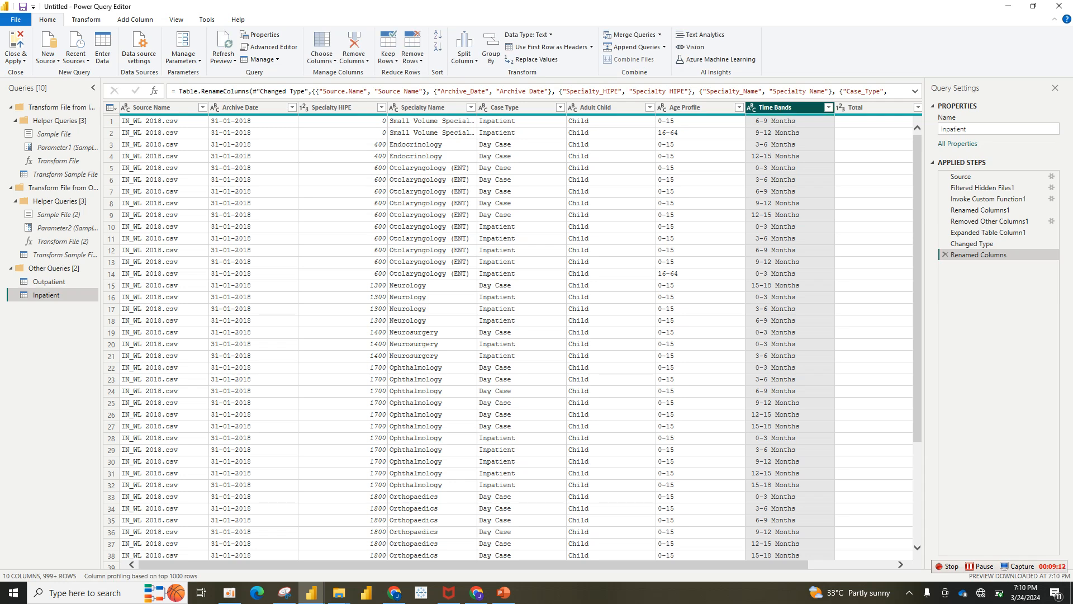
Compare the Specialty Name column with its Outpatient counterpart and rename it in the Inpatient query as Speciality.
left_click(423, 108)
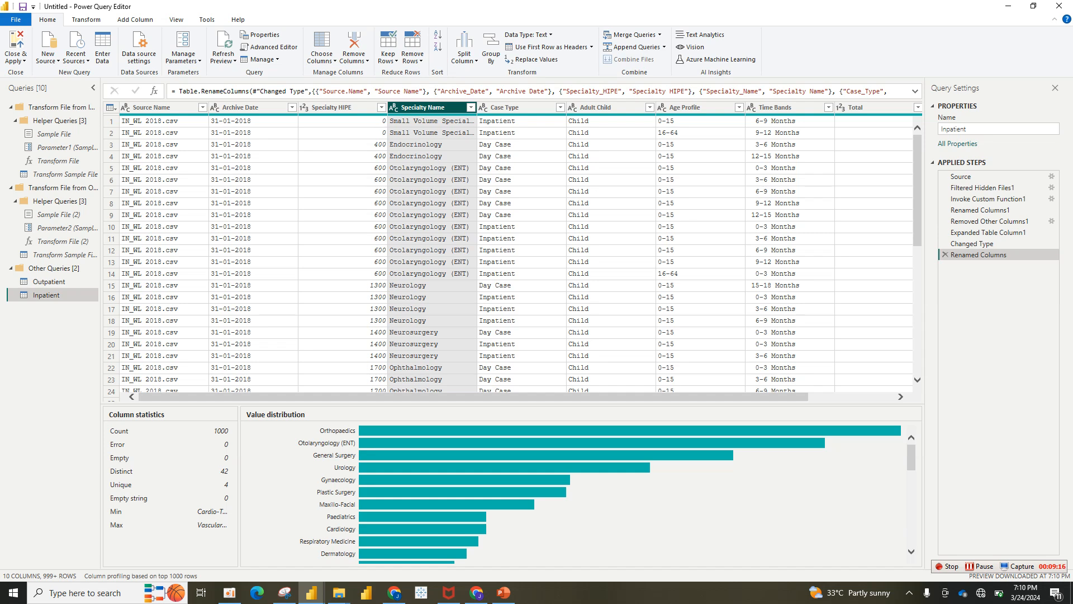
left_click(49, 281)
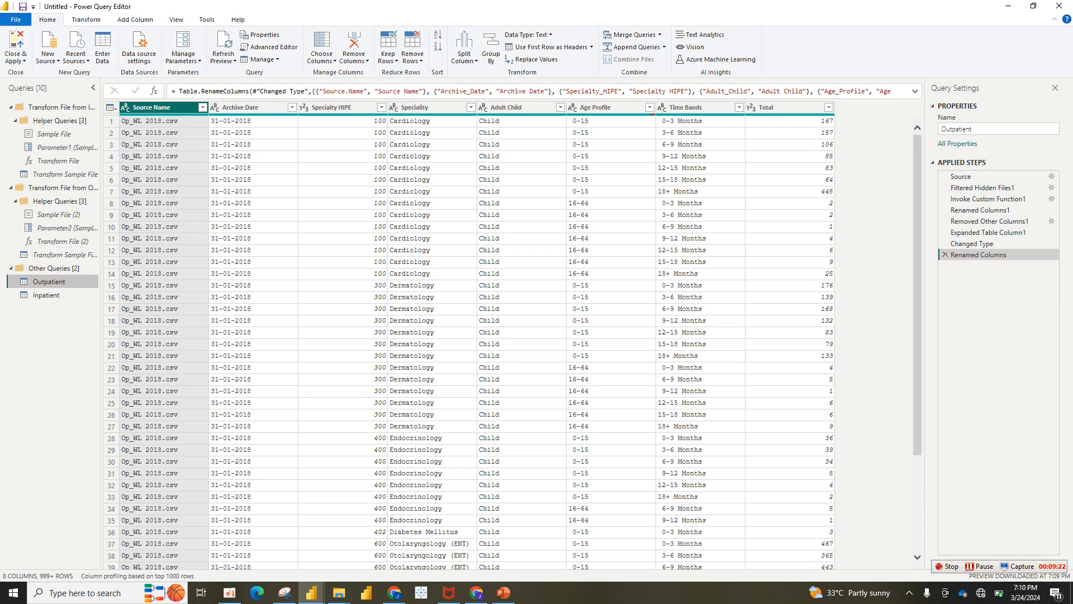
left_click(46, 295)
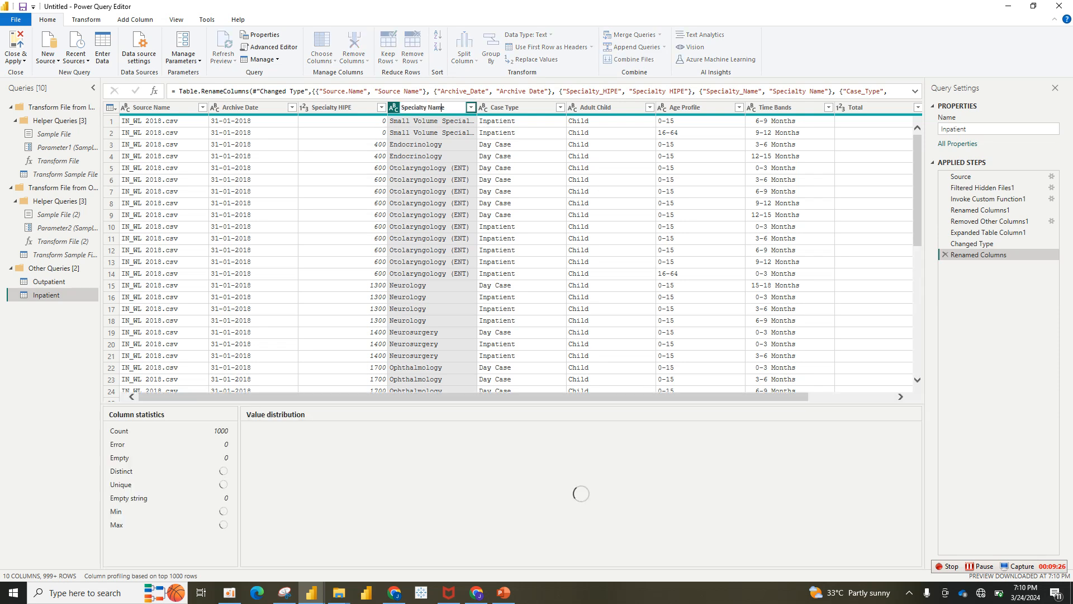
double_click(436, 107)
key("BackSpace")
key("BackSpace")
key("BackSpace")
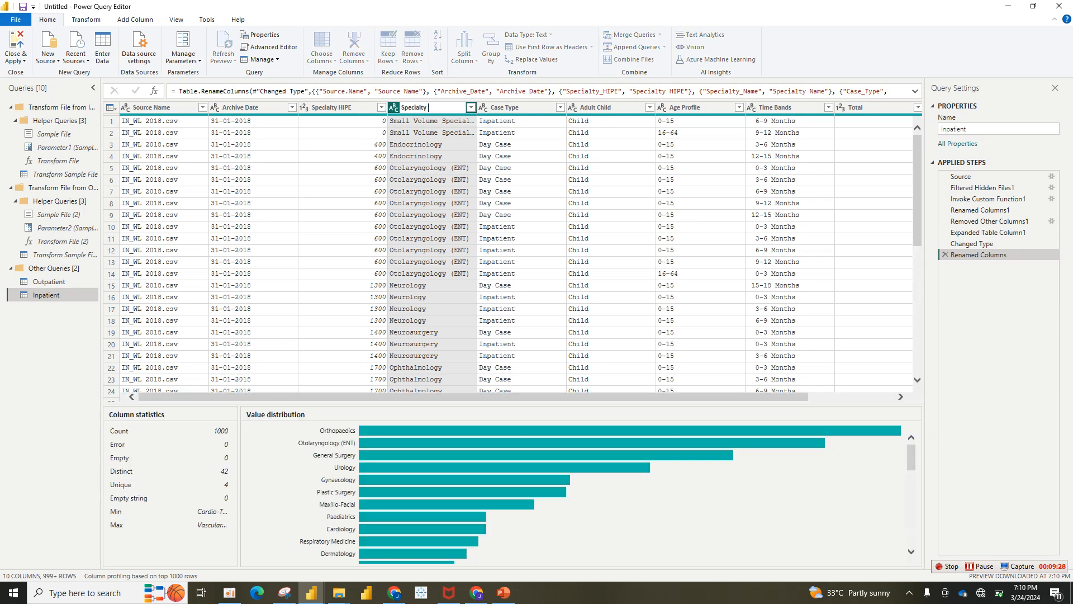
key("BackSpace")
key("BackSpace")
type("ality")
key("Return")
left_click(505, 107)
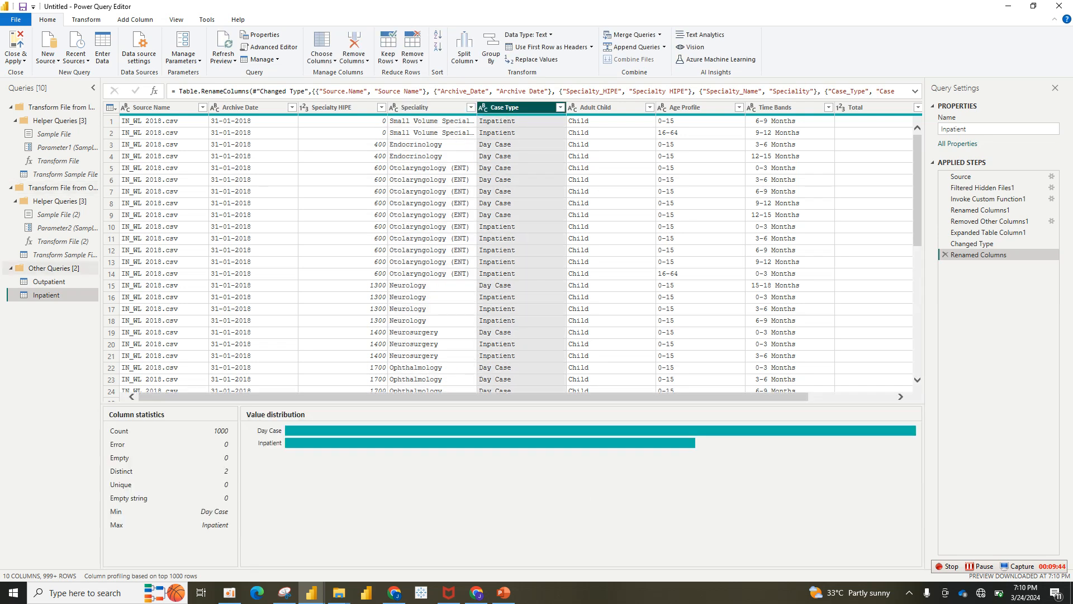
In the Outpatient query, start a custom column named Case Type.
left_click(49, 282)
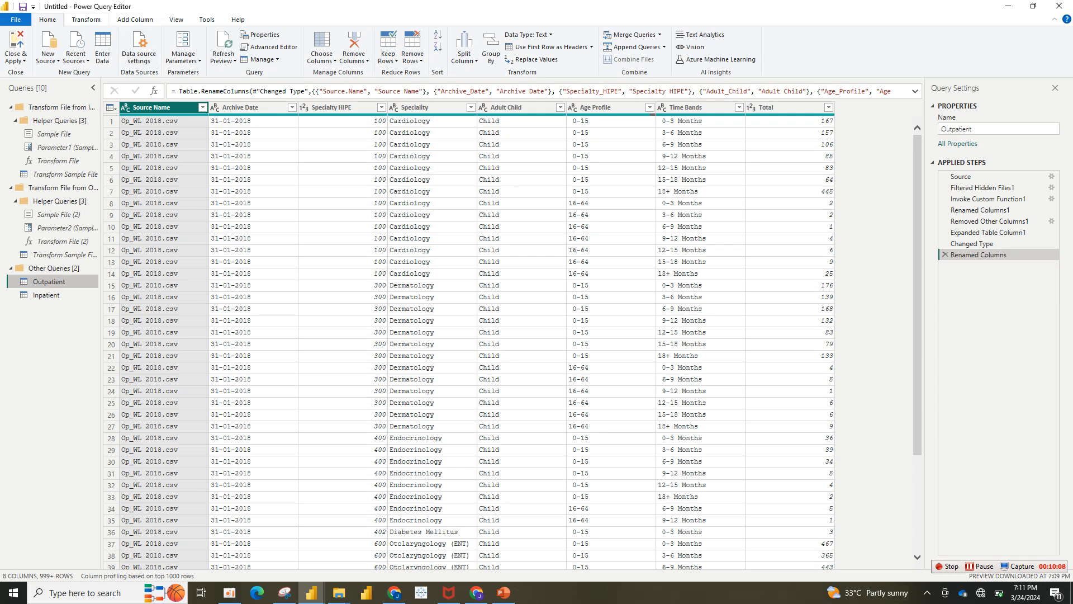
left_click(86, 20)
left_click(135, 19)
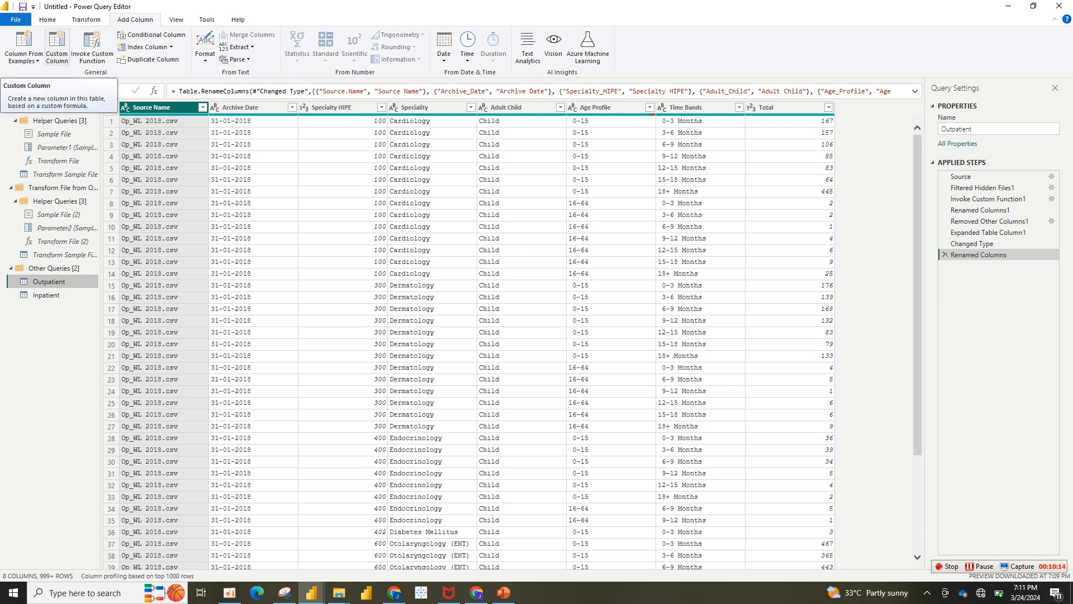
left_click(57, 48)
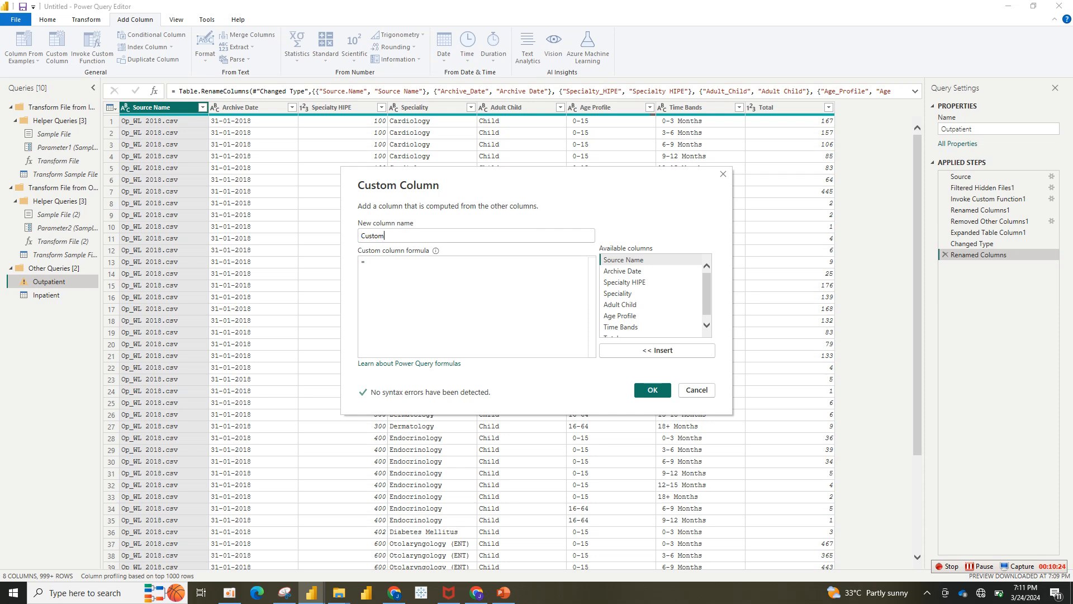
left_click(391, 236)
key("BackSpace")
key("BackSpace")
key("BackSpace")
key("BackSpace")
key("BackSpace")
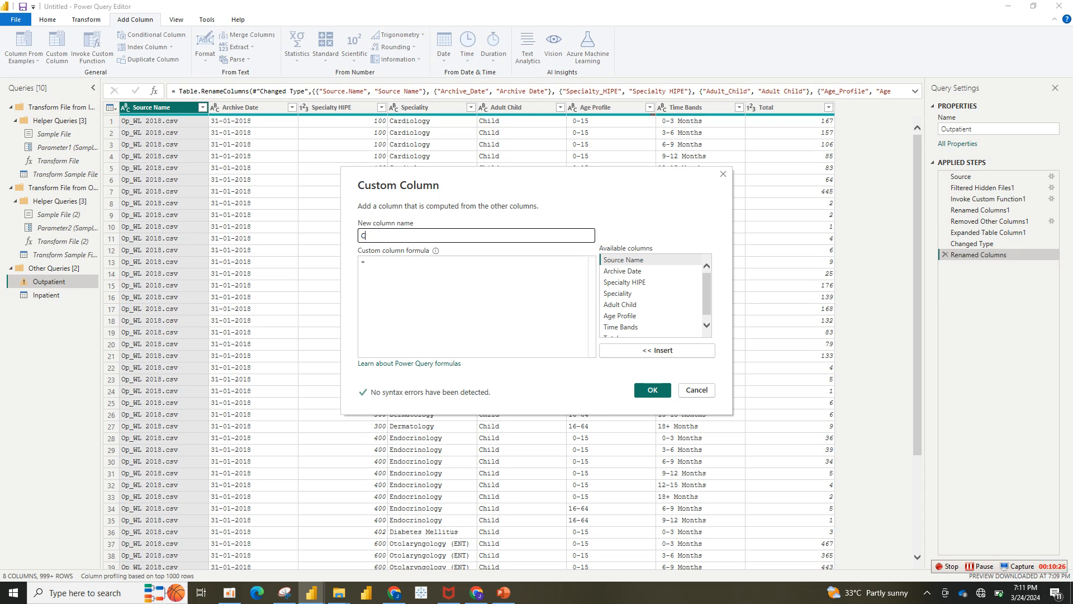
type("ase Type")
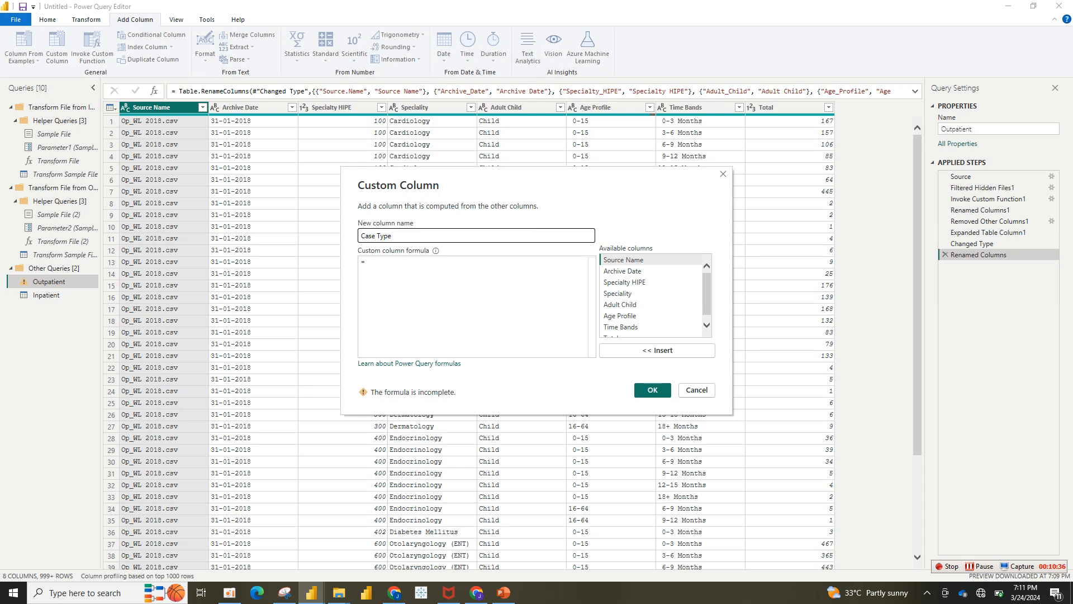
Enter the constant text "Outpatient" as the custom column's formula and create the column.
left_click(367, 261)
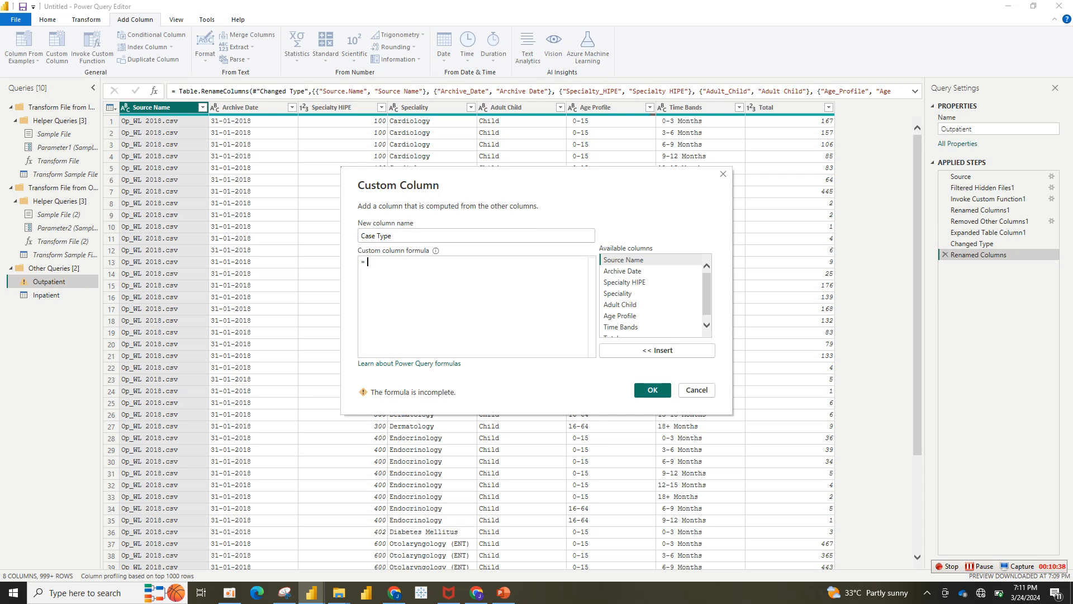
type("\"")
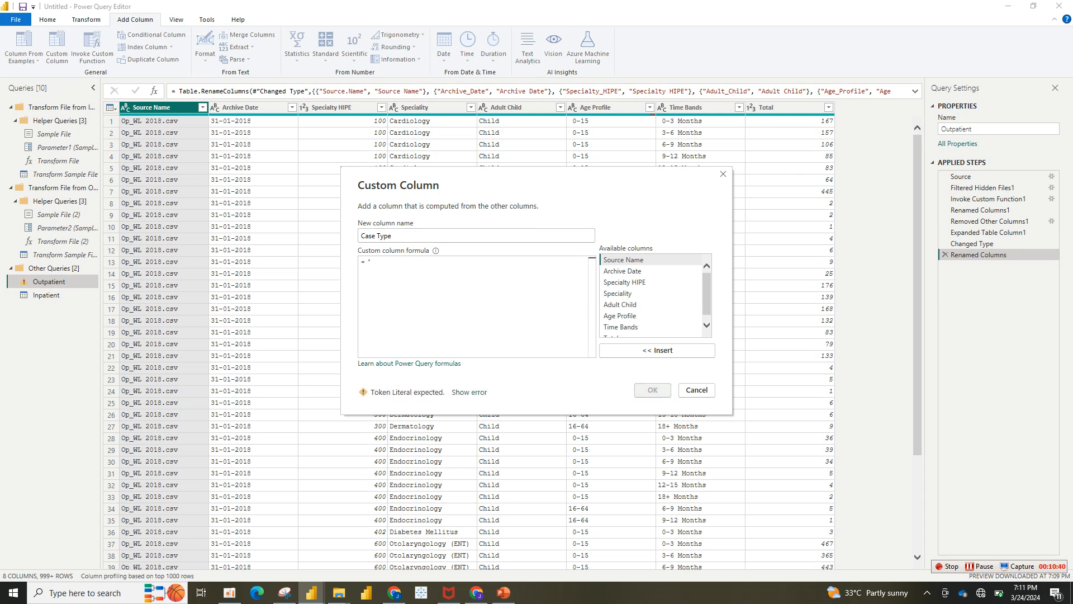
type("\"")
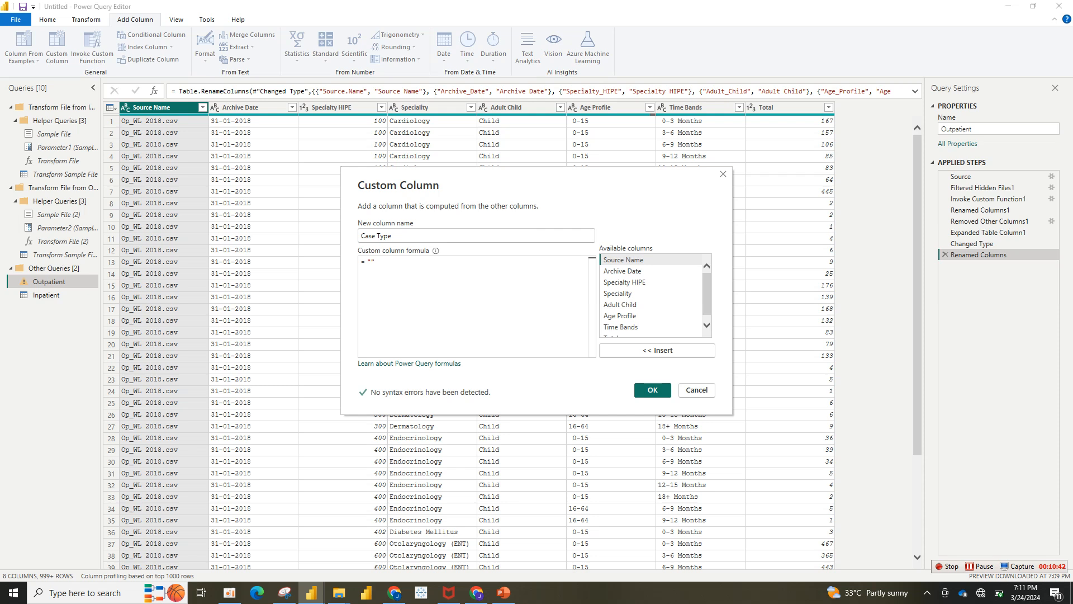
type("Outpatient")
key("Return")
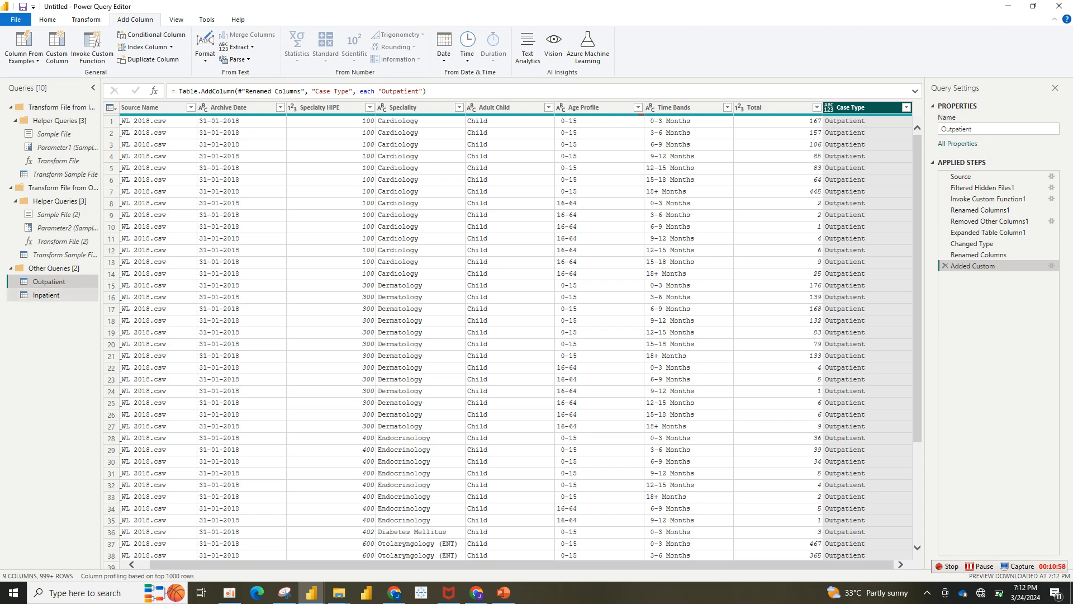
Compare the column order with the Inpatient query and move the Outpatient Case Type column between Speciality and Adult Child.
left_click(46, 295)
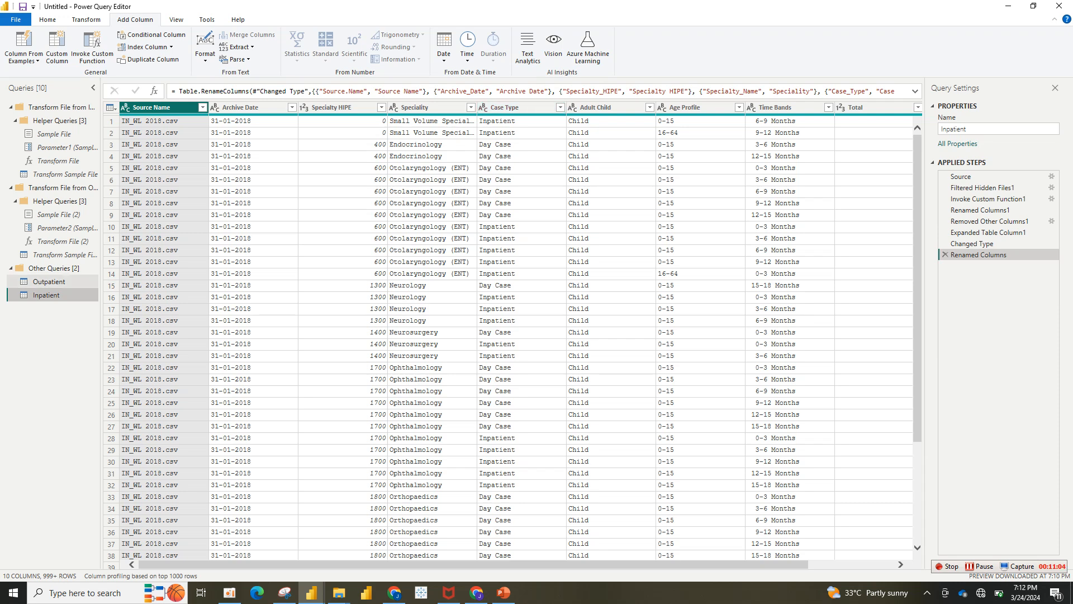
left_click(49, 281)
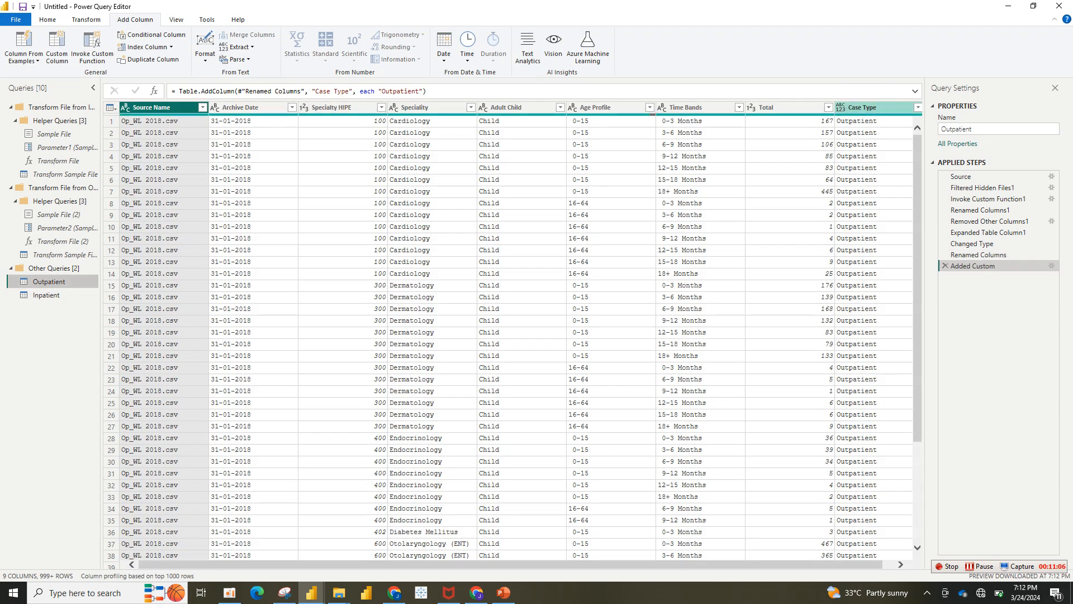
left_click_drag(849, 108, 508, 107)
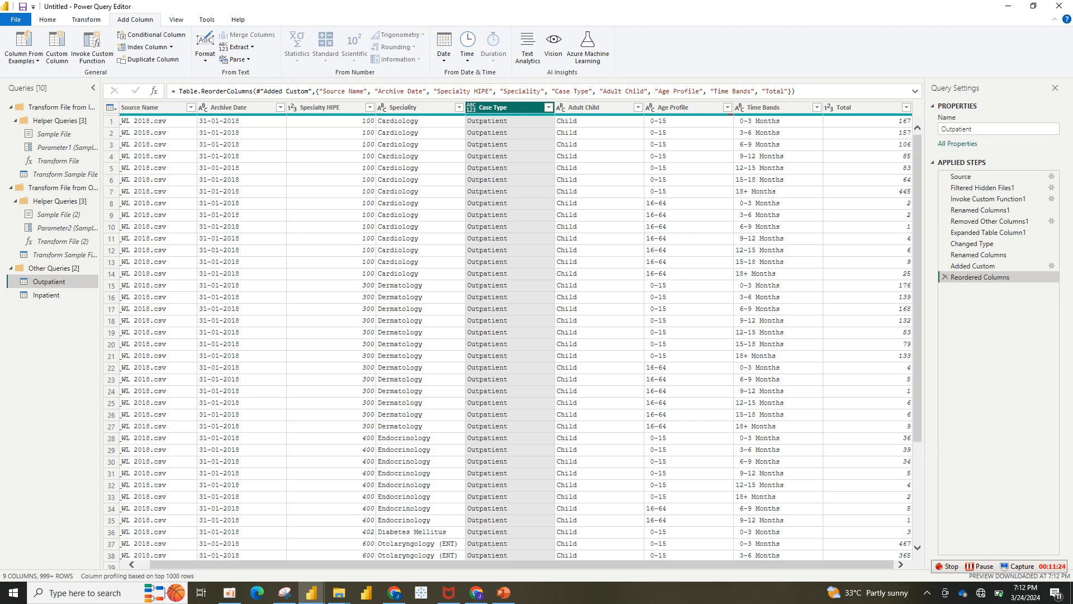
left_click(778, 556)
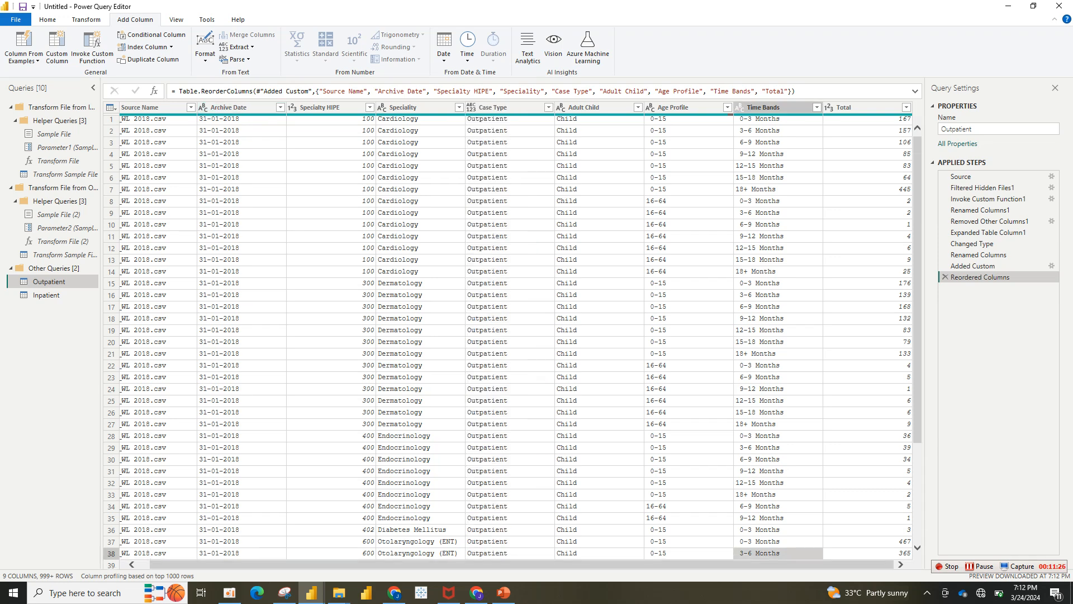
Append the Inpatient and Outpatient tables as a new query, with Inpatient as the first table.
left_click(47, 295)
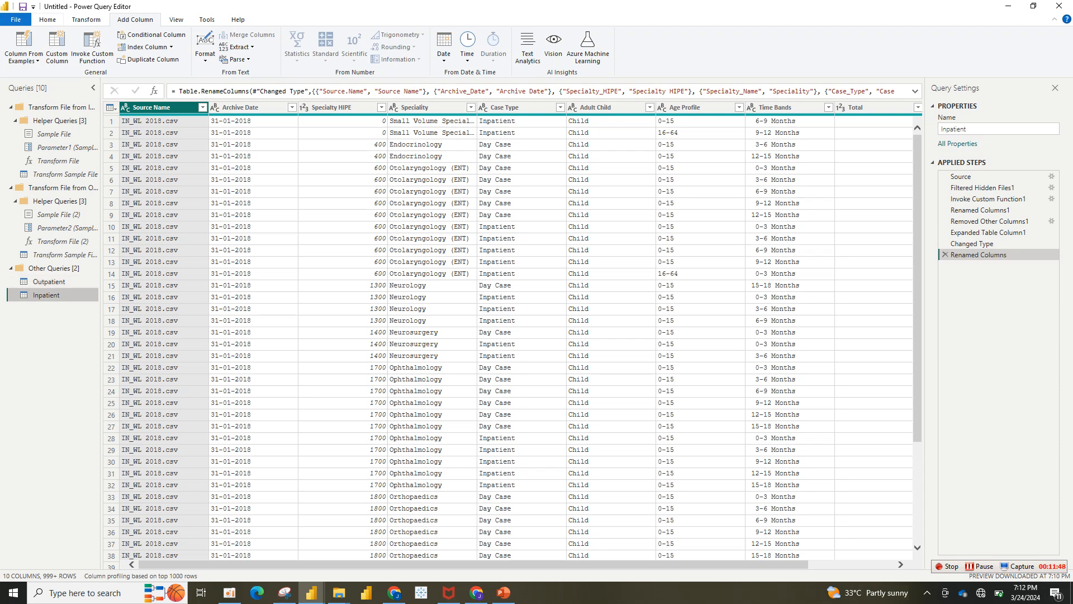
left_click(47, 19)
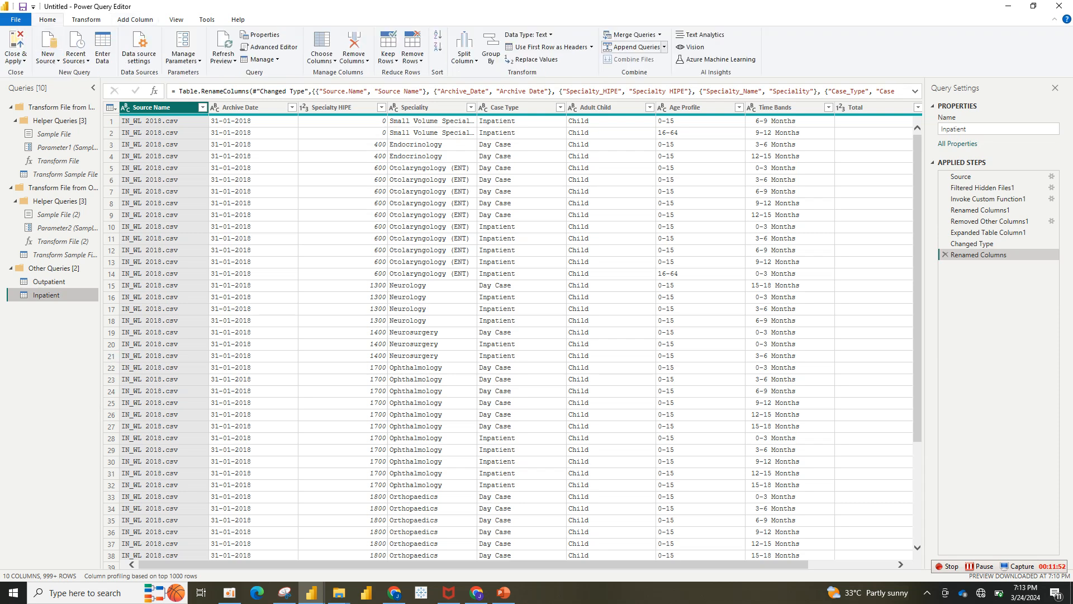
left_click(665, 47)
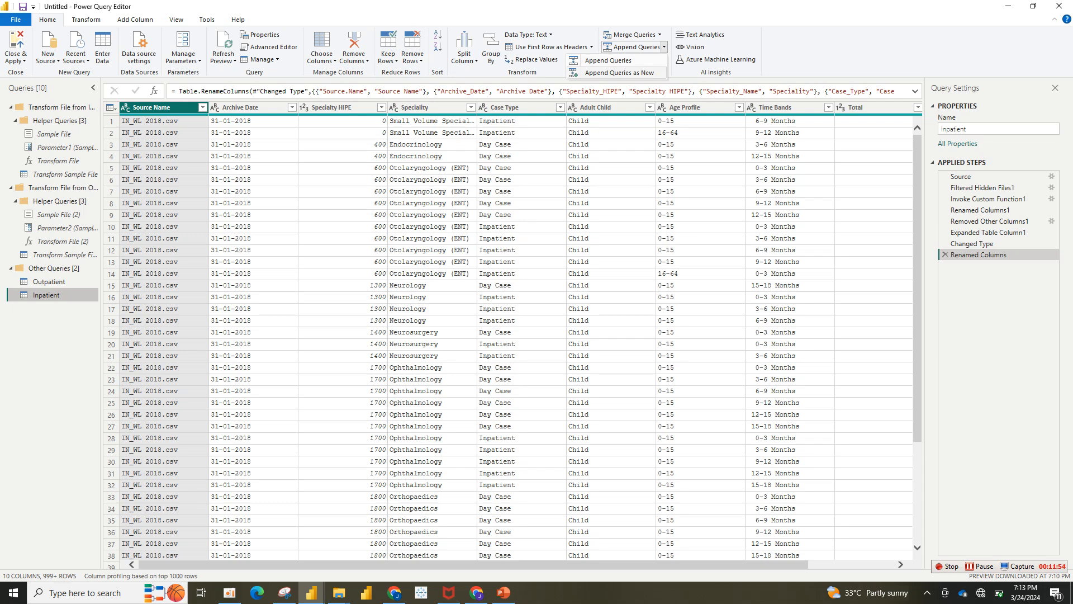
left_click(619, 73)
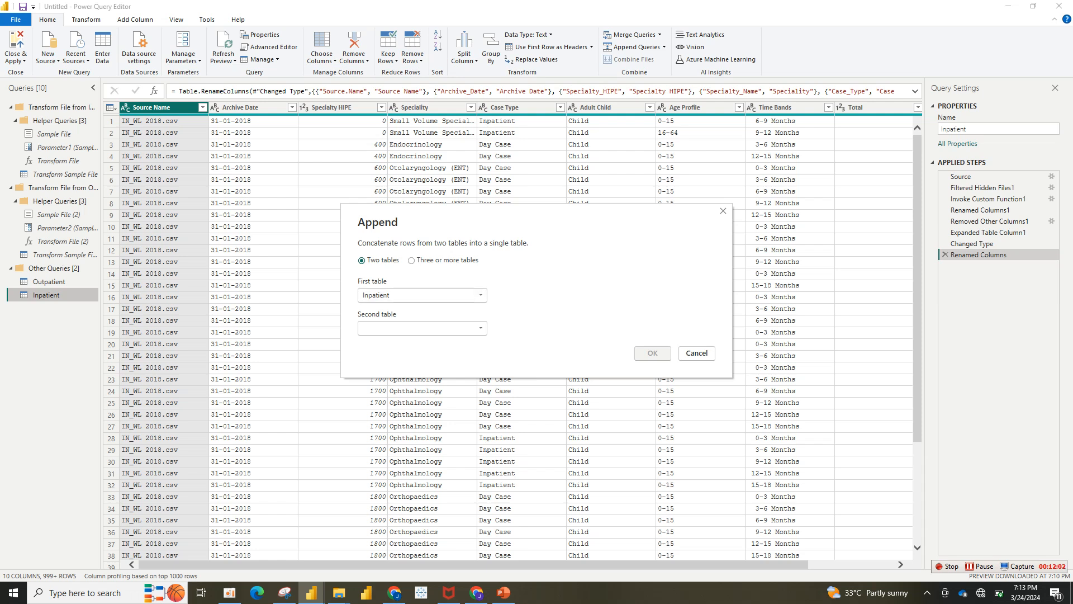
left_click(422, 328)
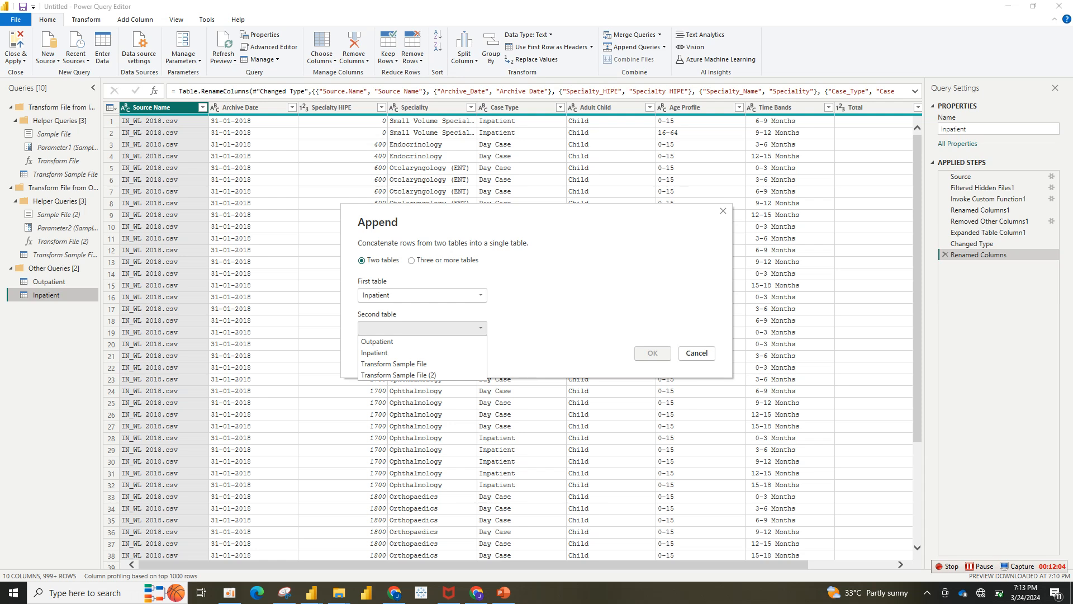
left_click(392, 341)
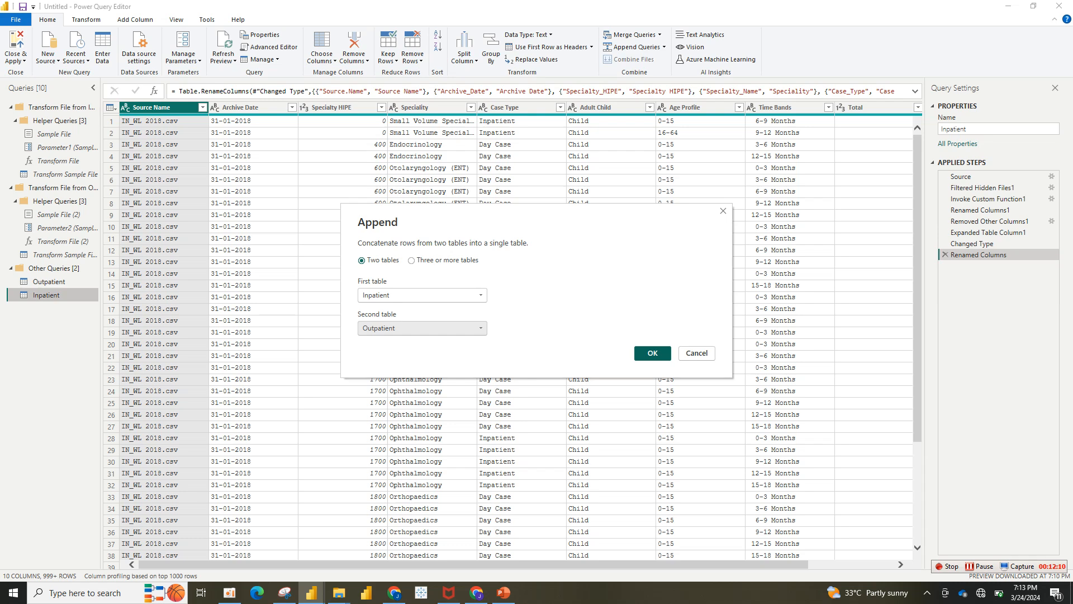
left_click(653, 353)
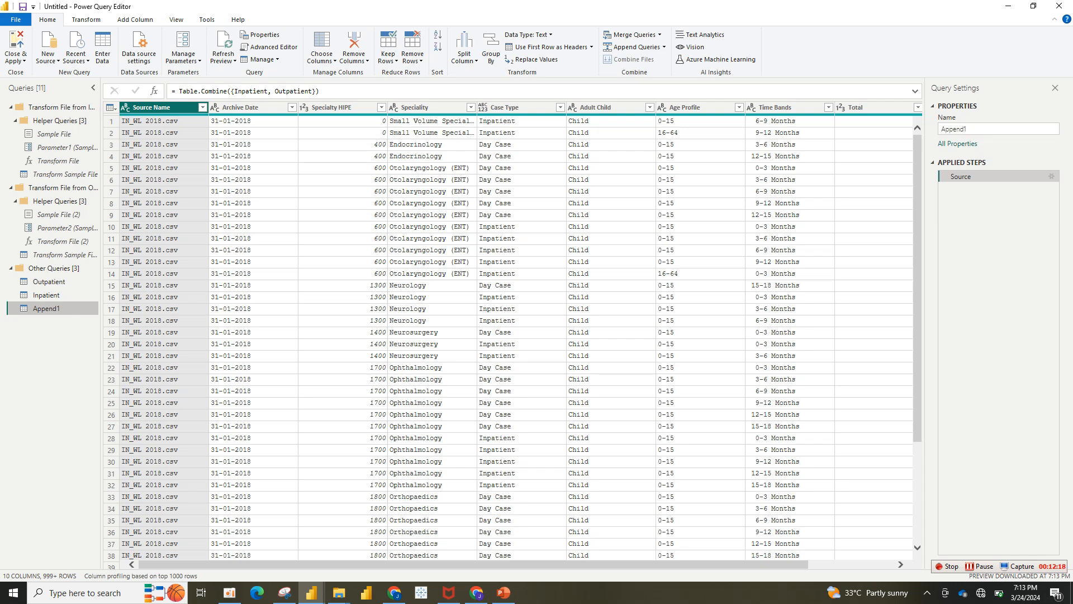
Rename the appended query as Health Data.
key("F2")
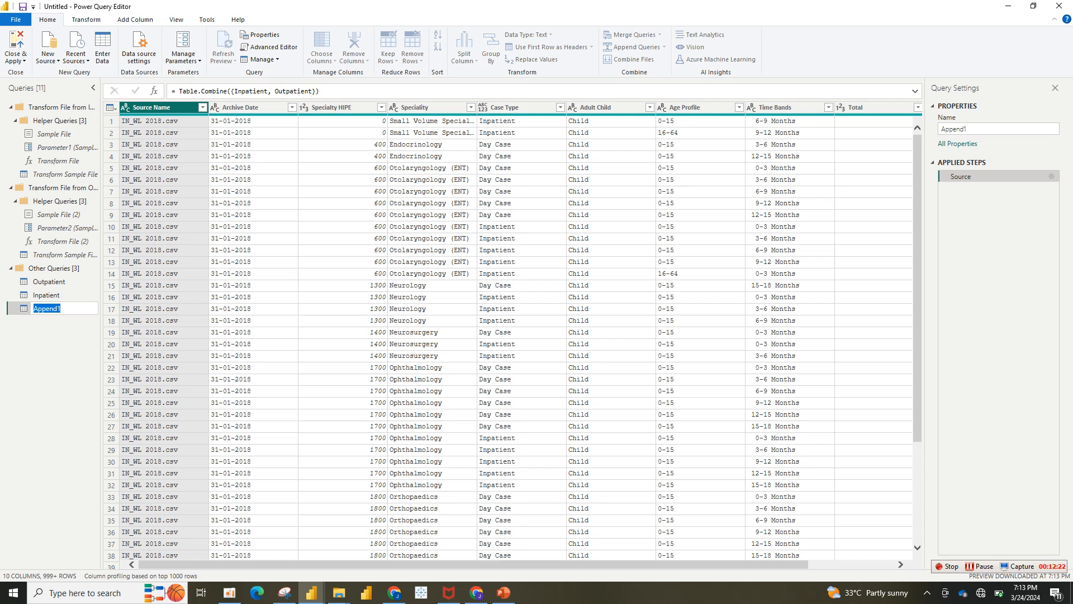
type("Health Data")
key("Return")
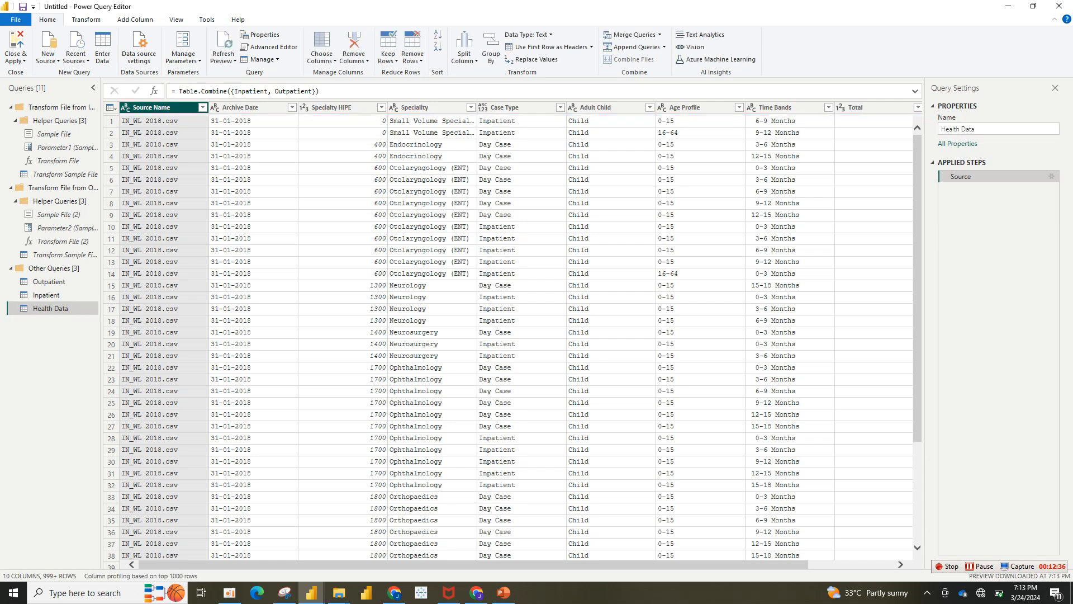
Remove the unnamed empty column after Total from the Health Data query.
left_click_drag(473, 565, 559, 565)
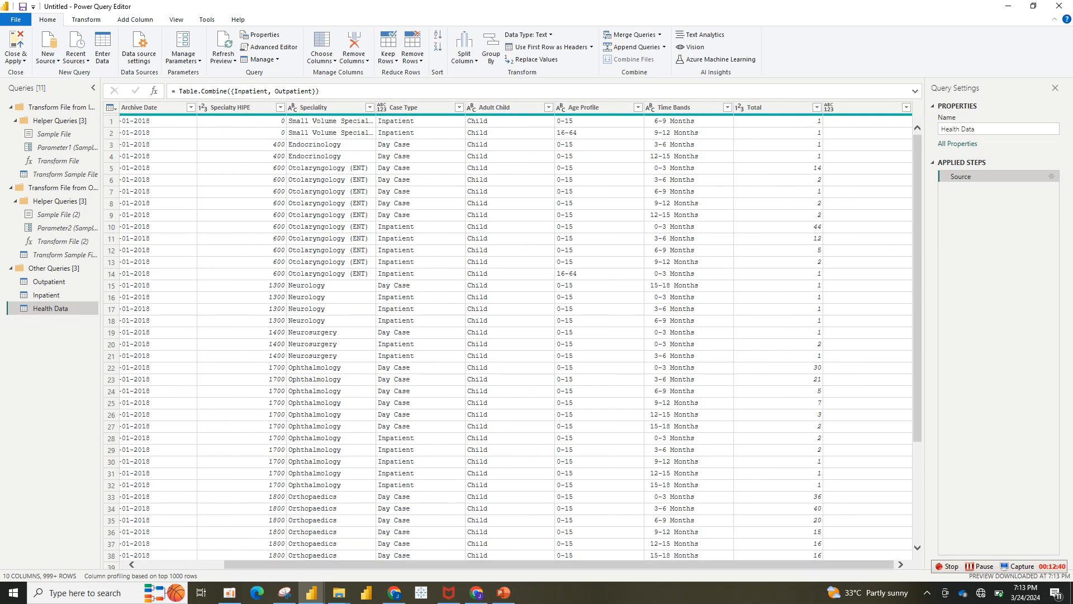
left_click(855, 106)
right_click(855, 108)
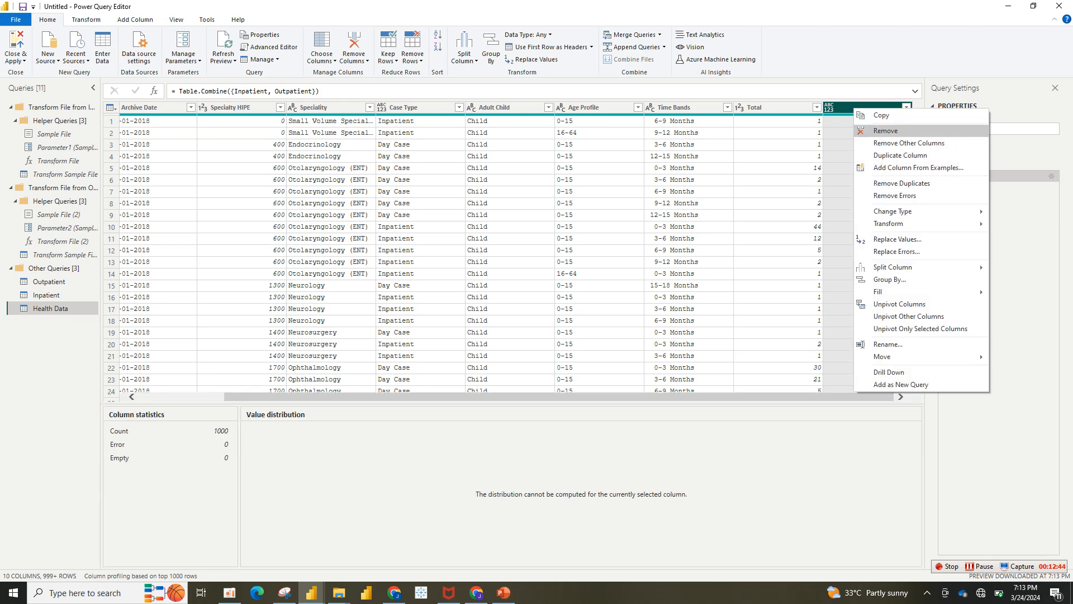
left_click(886, 130)
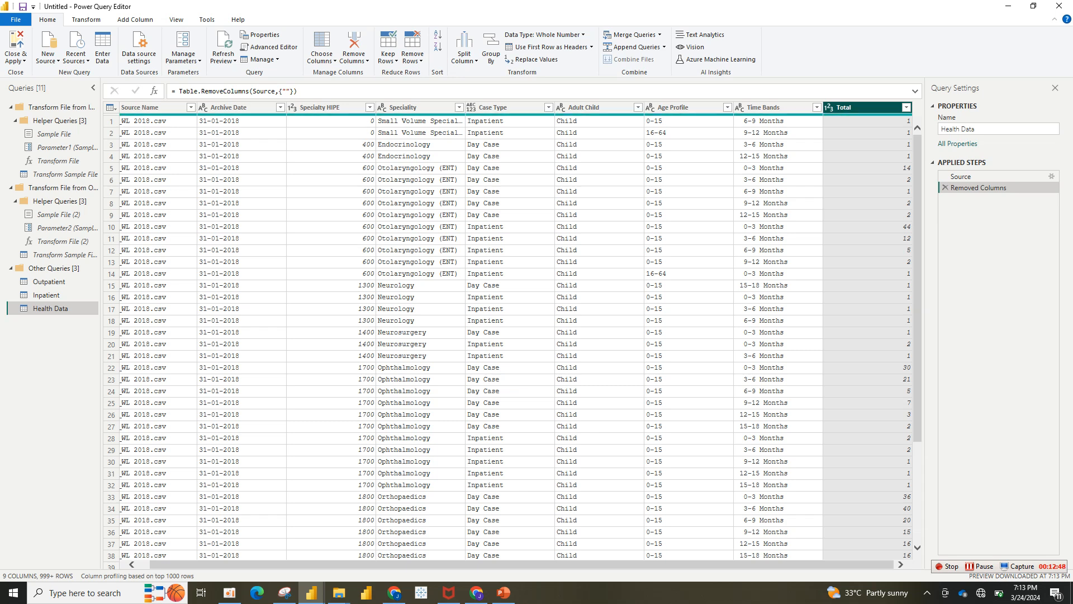
Apply the query changes and close the Power Query Editor, returning to the report.
left_click(15, 57)
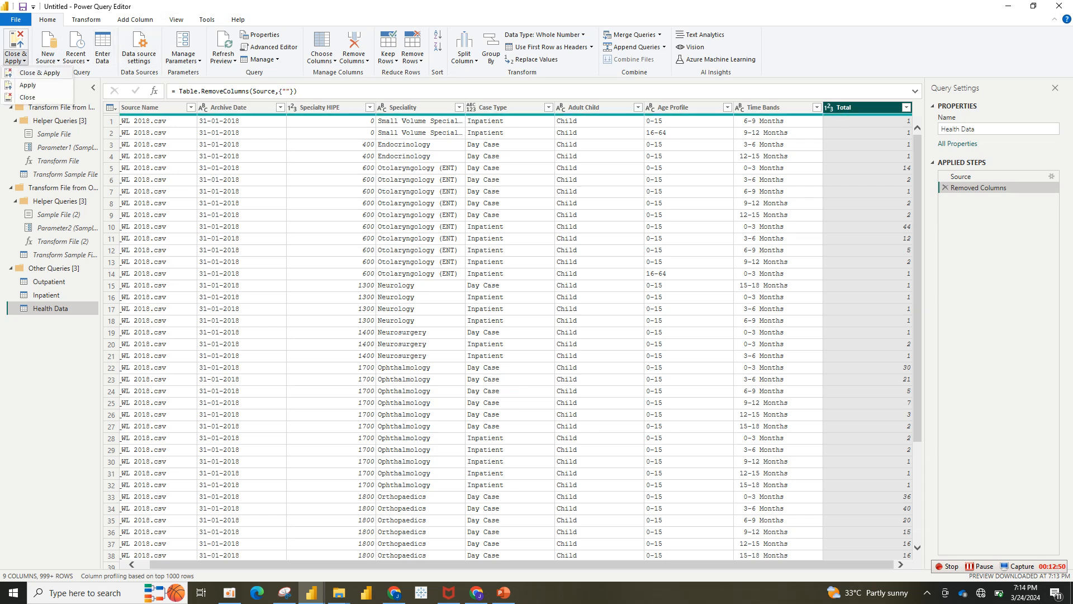
left_click(40, 73)
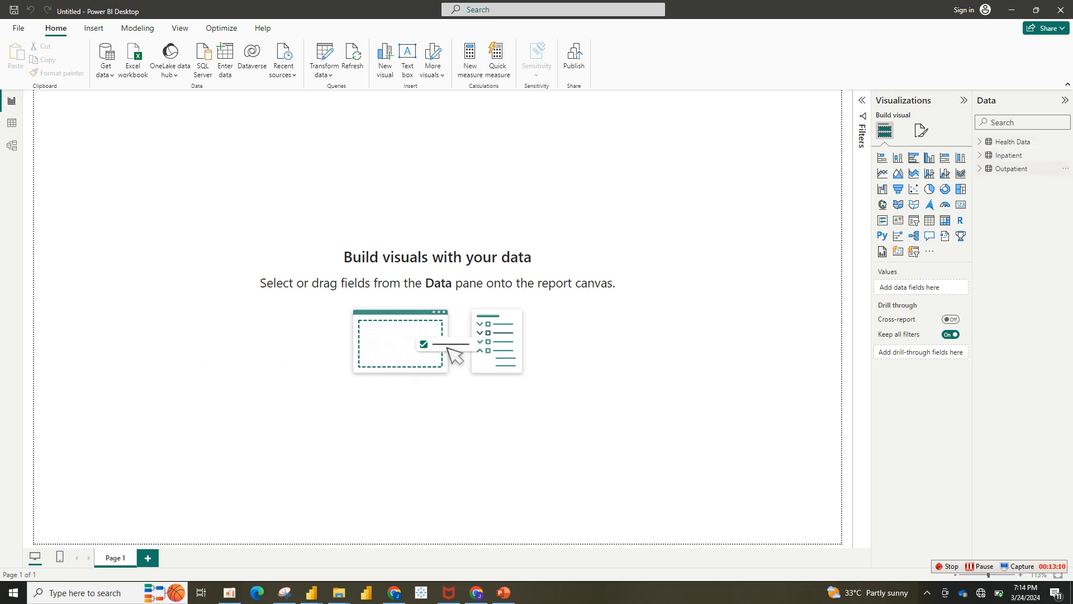
Hide the Inpatient and Outpatient tables from the report view, working in the model view.
left_click(1066, 155)
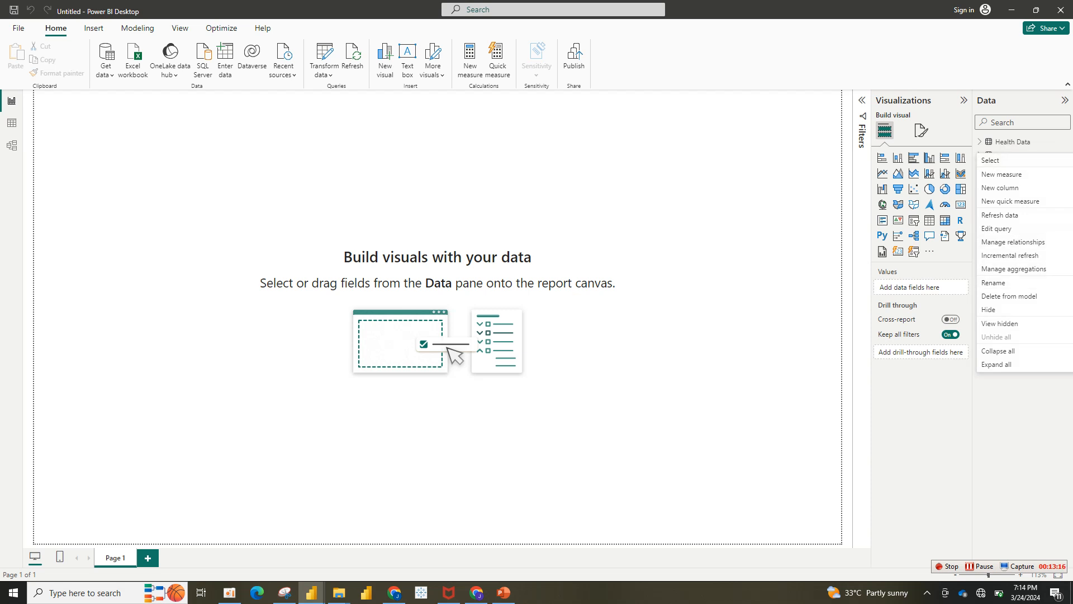
left_click(996, 229)
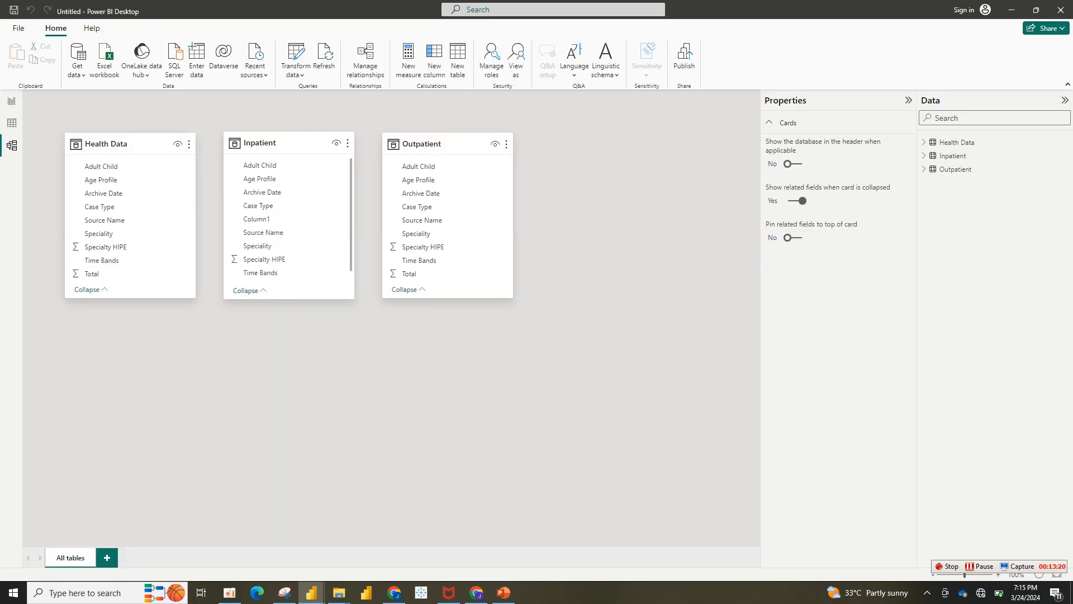
left_click(347, 143)
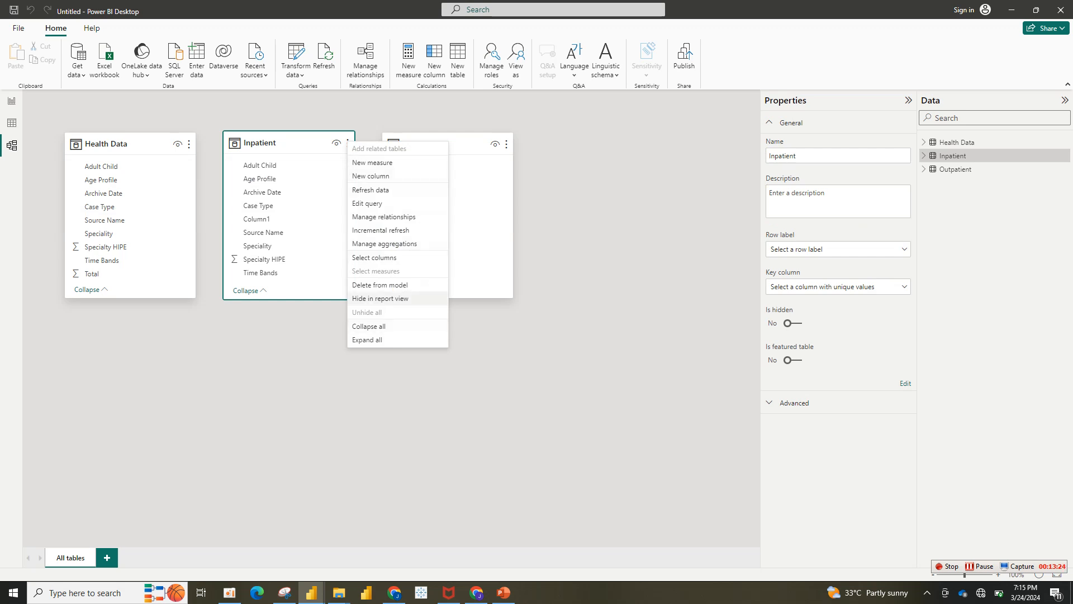
left_click(347, 143)
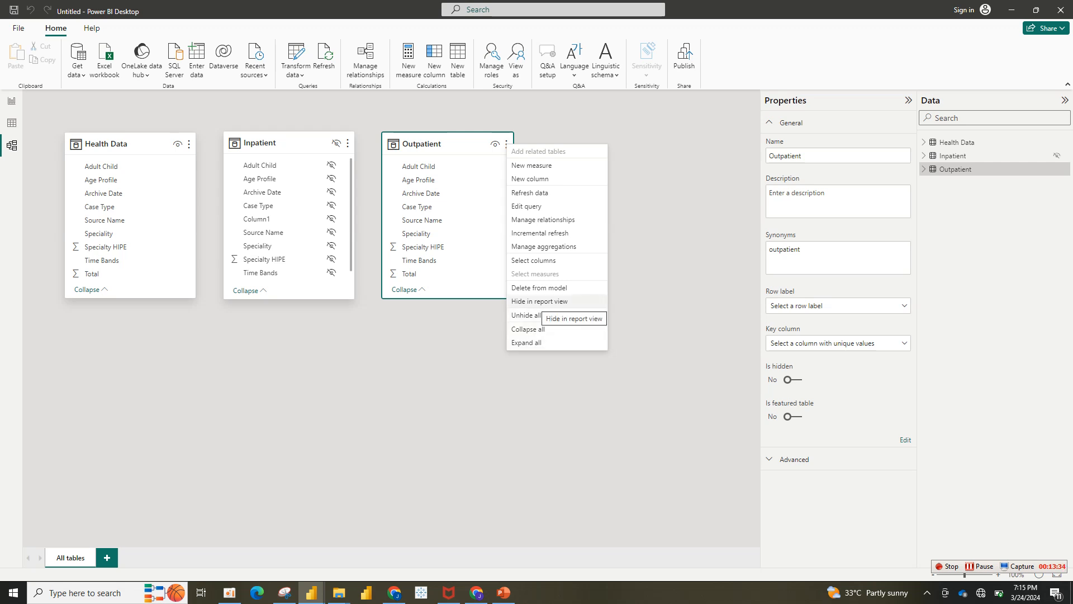
left_click(506, 144)
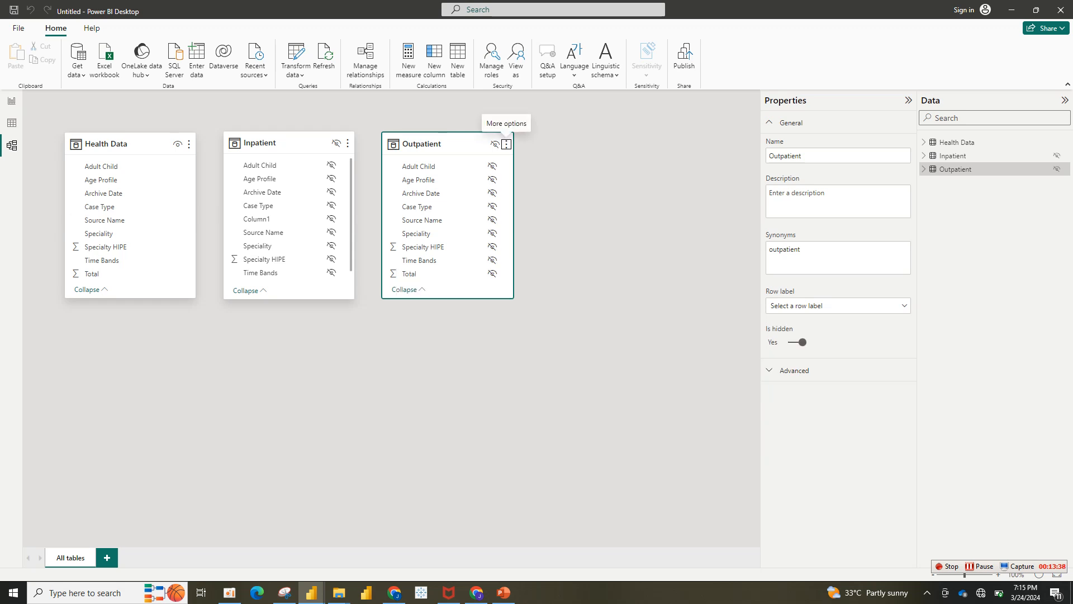
Return to the report view and check which fields the Health Data table offers.
left_click(11, 100)
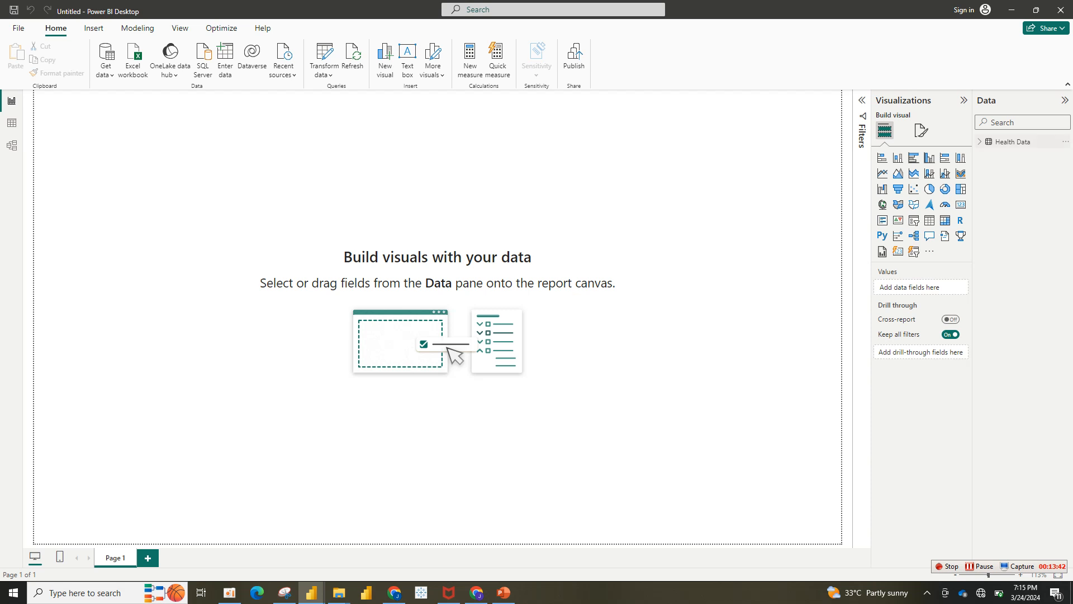
left_click(1011, 141)
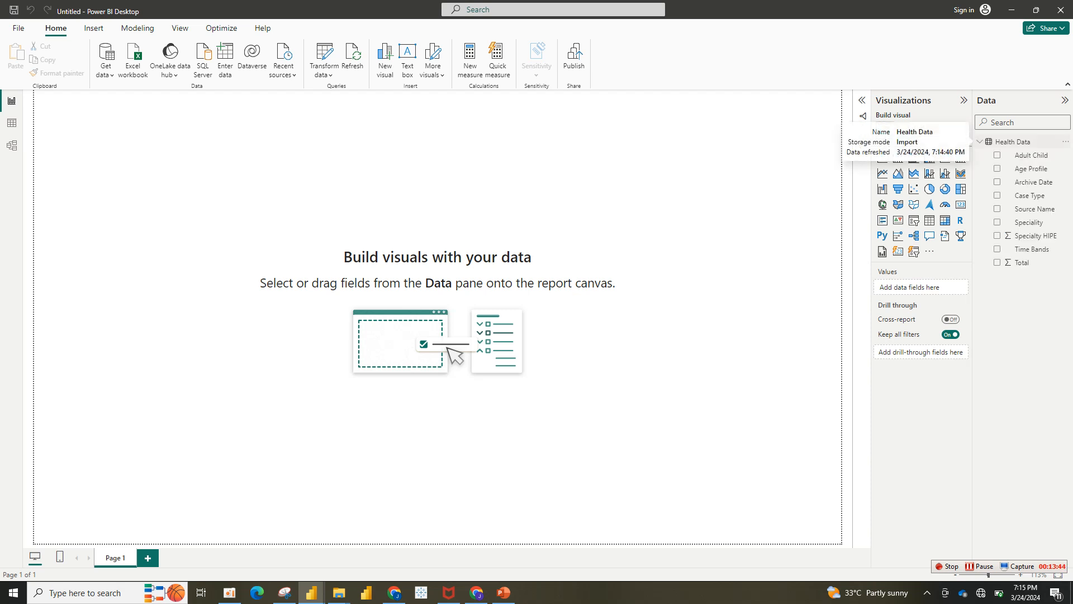
left_click(980, 142)
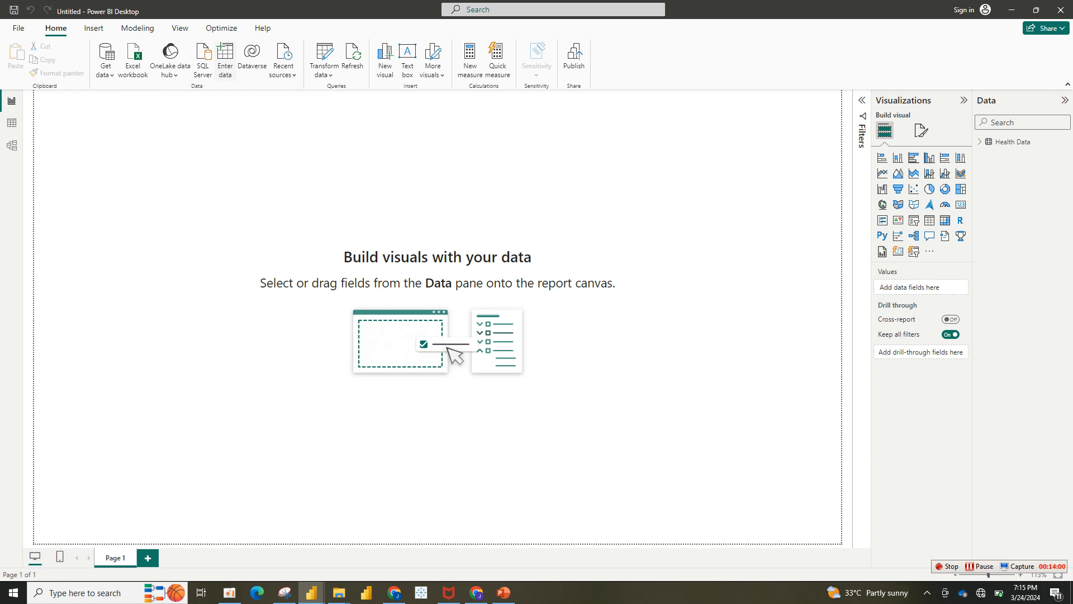
Create a blank table named All Measure and load it into the model.
left_click(226, 60)
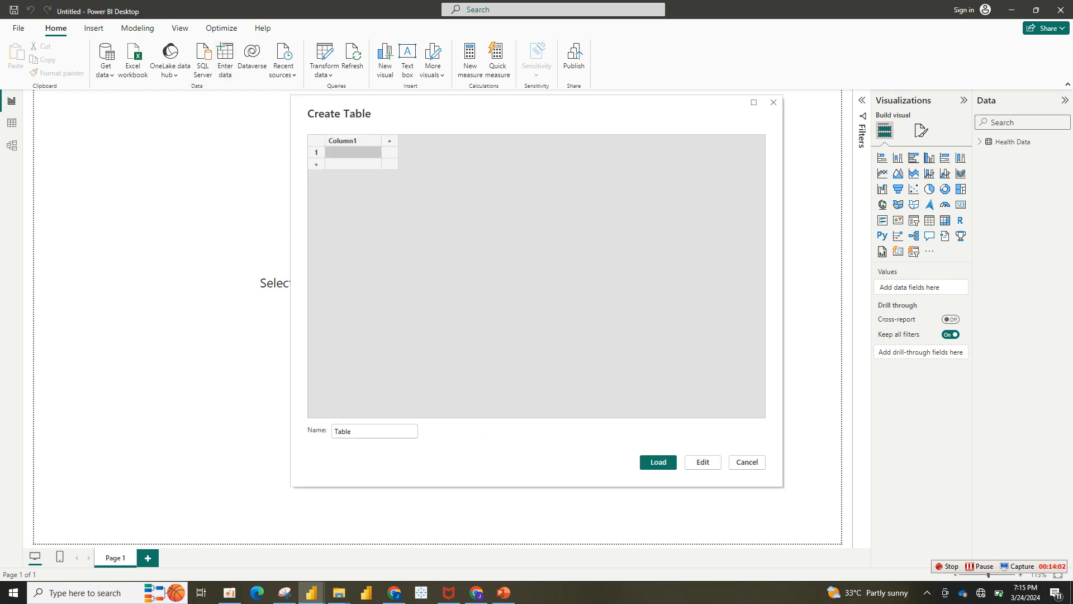
double_click(352, 431)
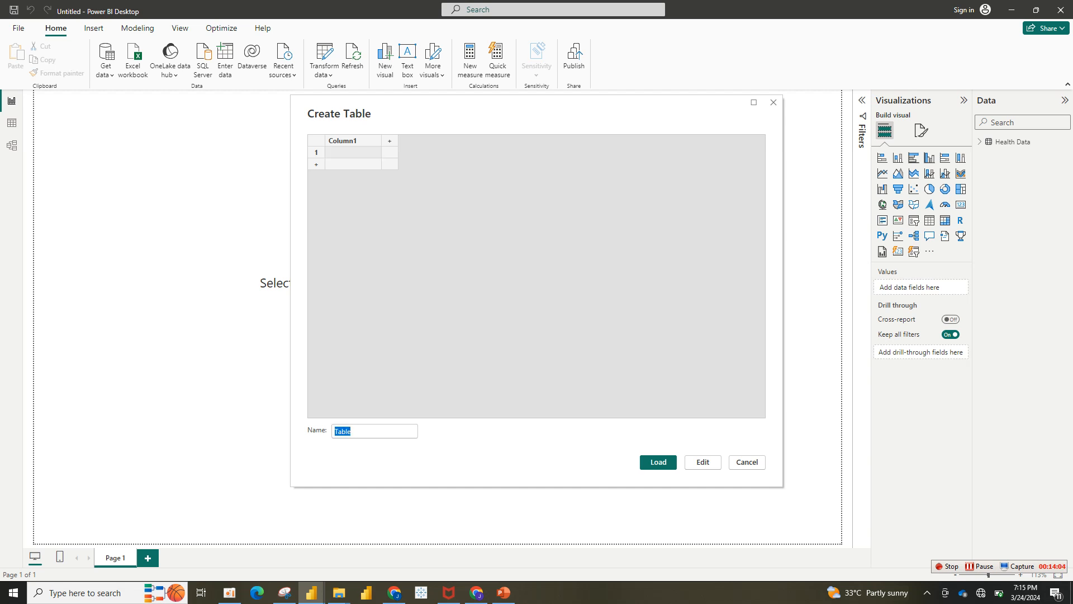
type("All MMeasur")
key("BackSpace")
key("BackSpace")
key("BackSpace")
key("BackSpace")
key("BackSpace")
type("easure")
key("Return")
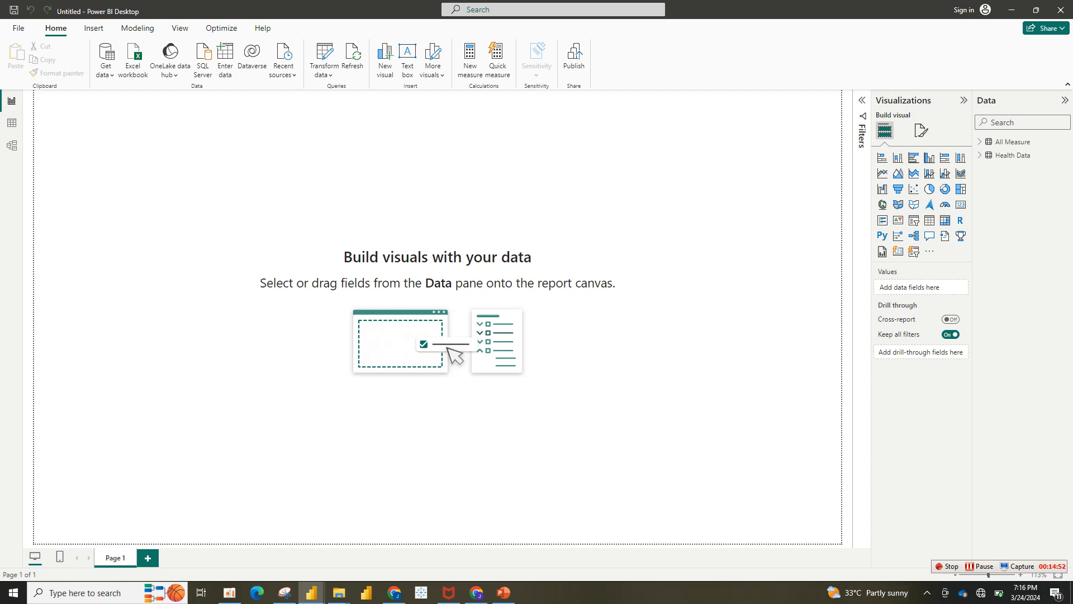
Start a new measure CY Wait list in the All Measure table with CALCULATE(SUM('Health Data'[Total]), as its expression.
right_click(995, 142)
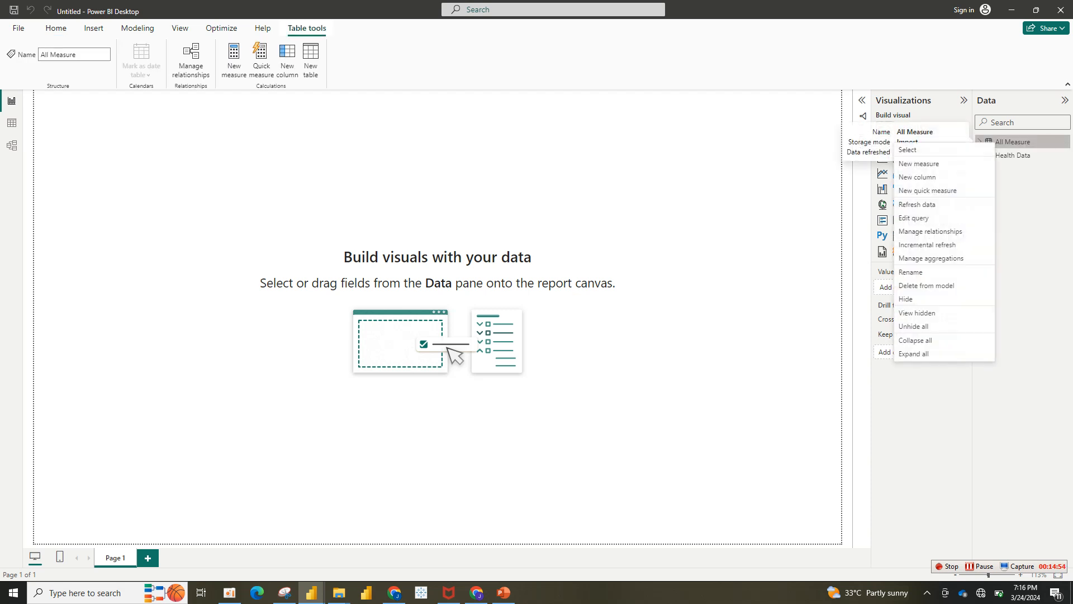
left_click(927, 163)
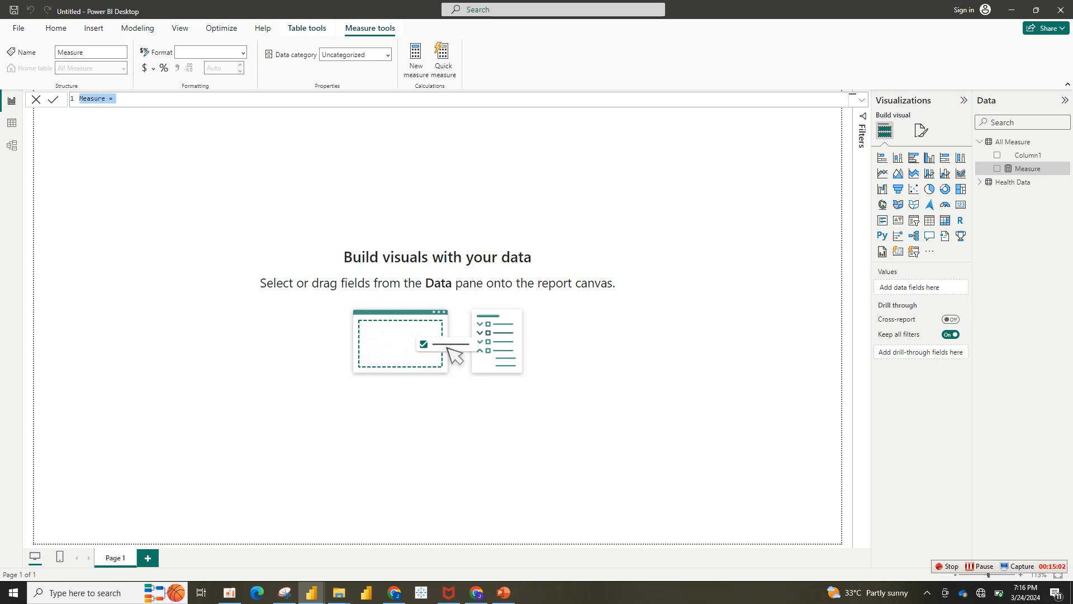
type("CY")
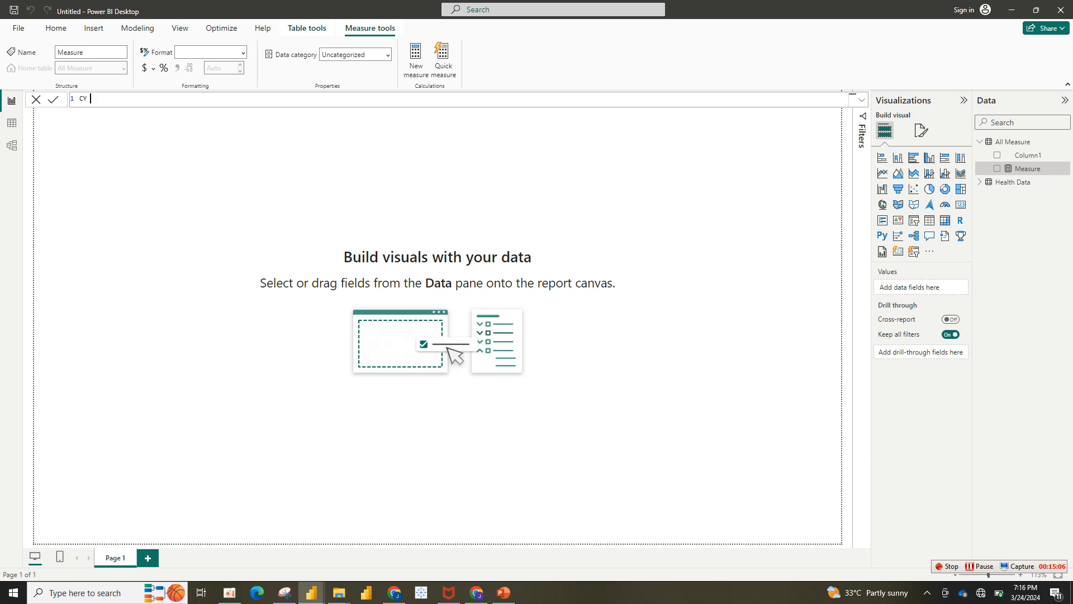
type(" Wait list = cal")
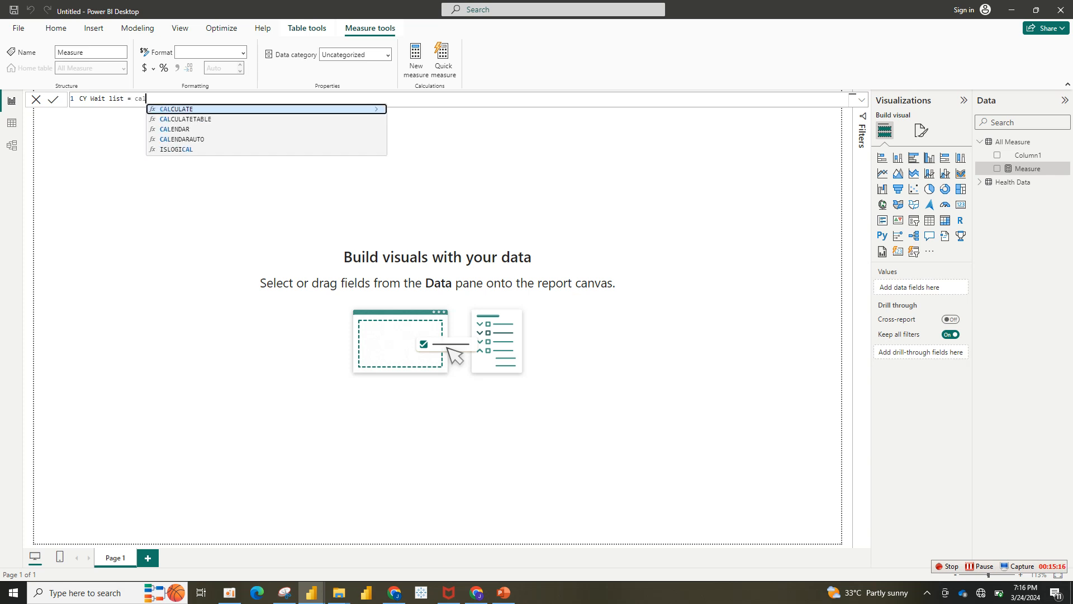
key("Tab")
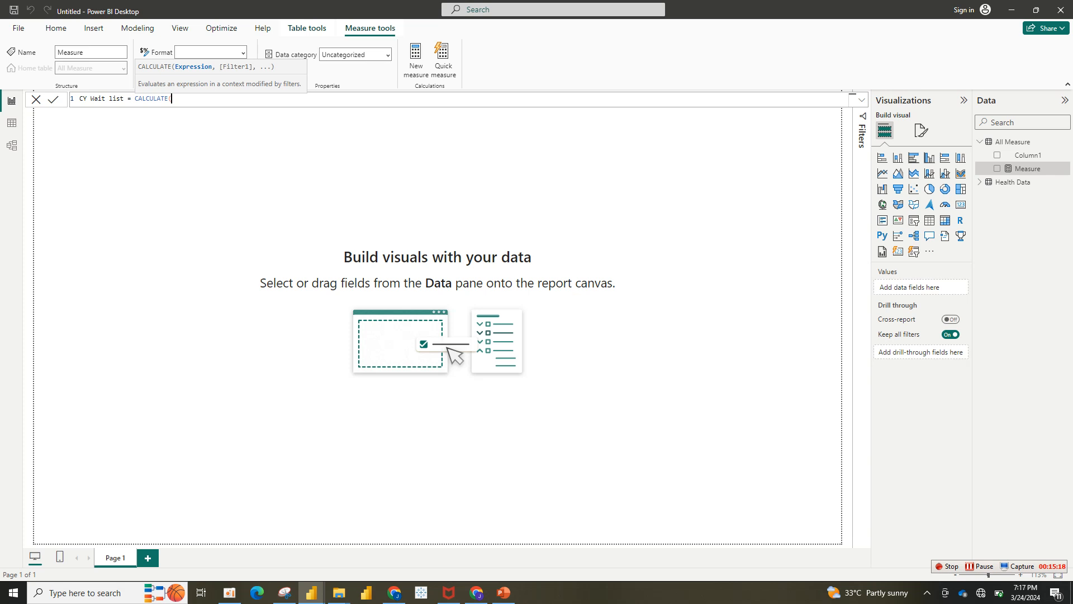
type("sum")
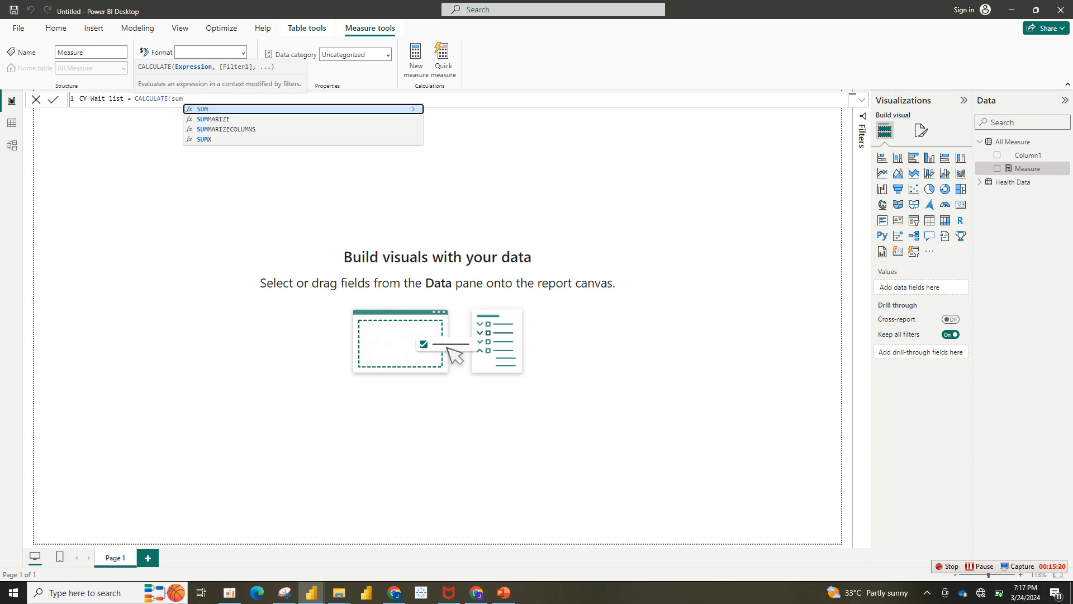
key("Tab")
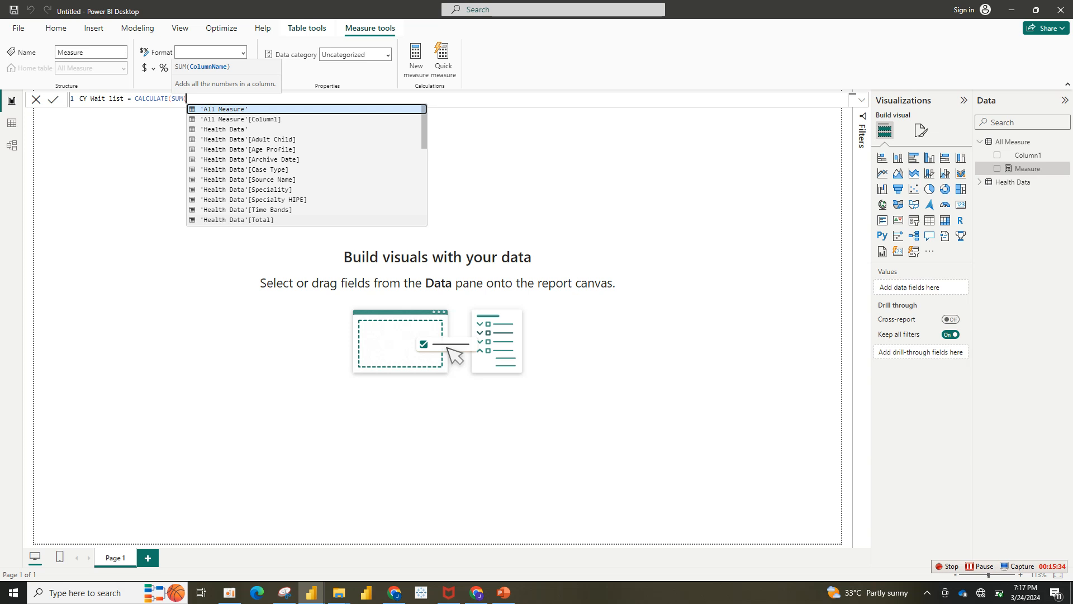
left_click(238, 220)
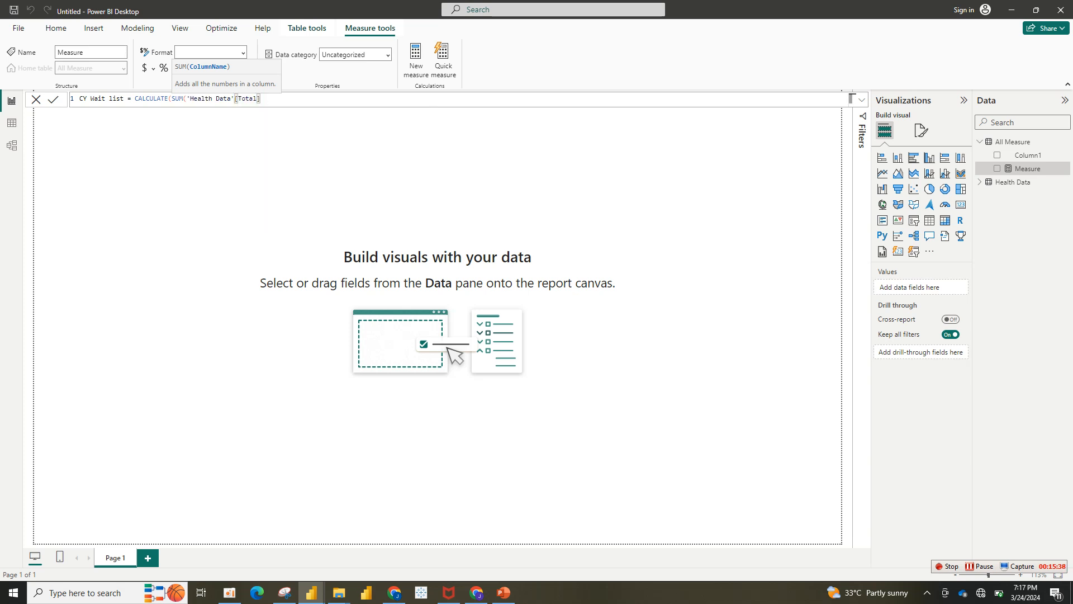
type("),")
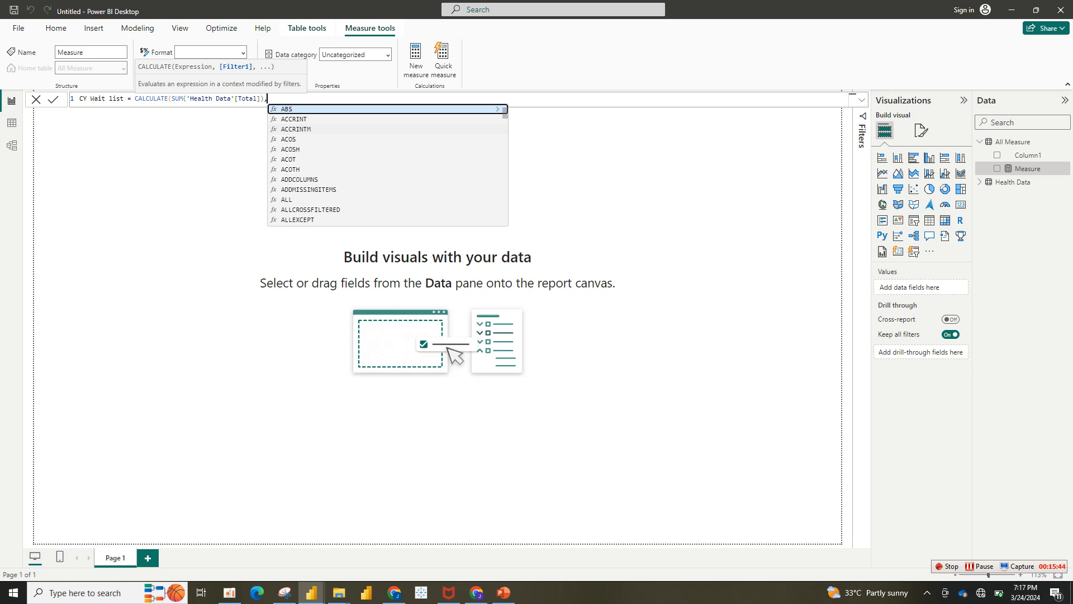
type("dat")
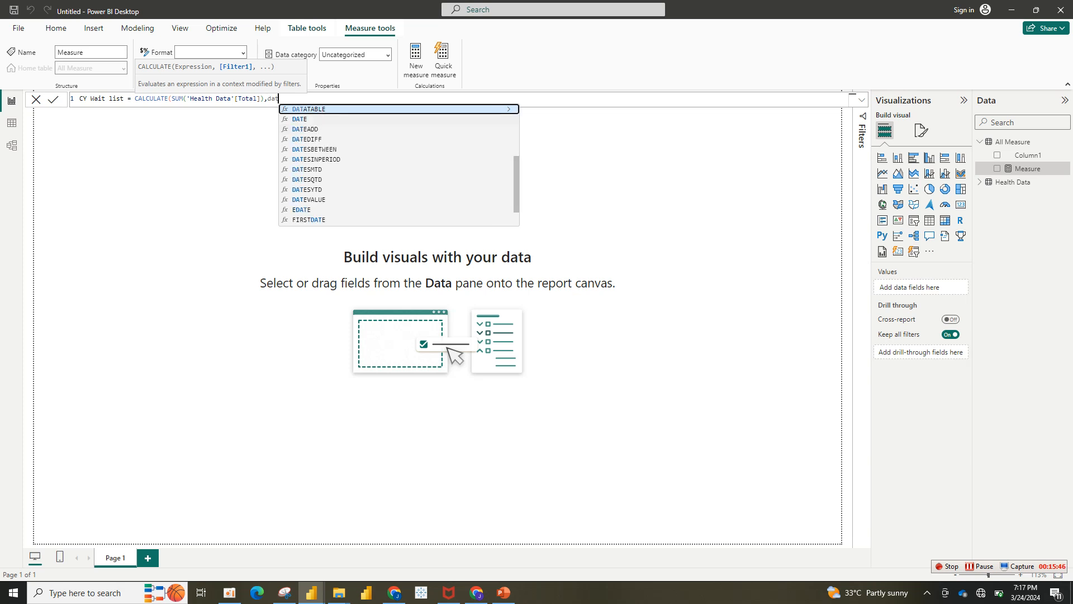
type("e")
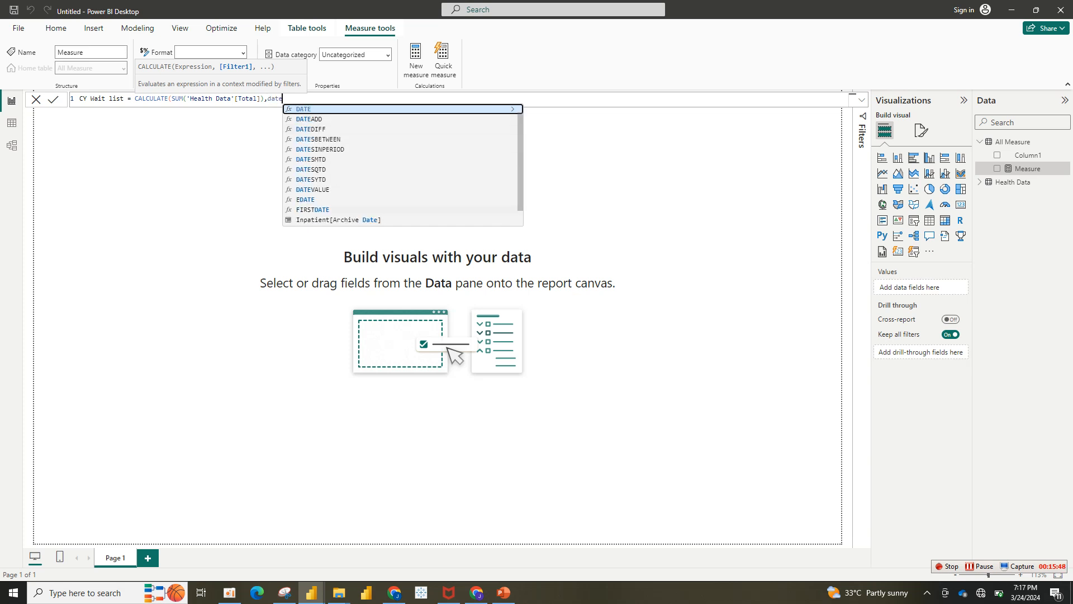
scroll(402, 165, "down", 1)
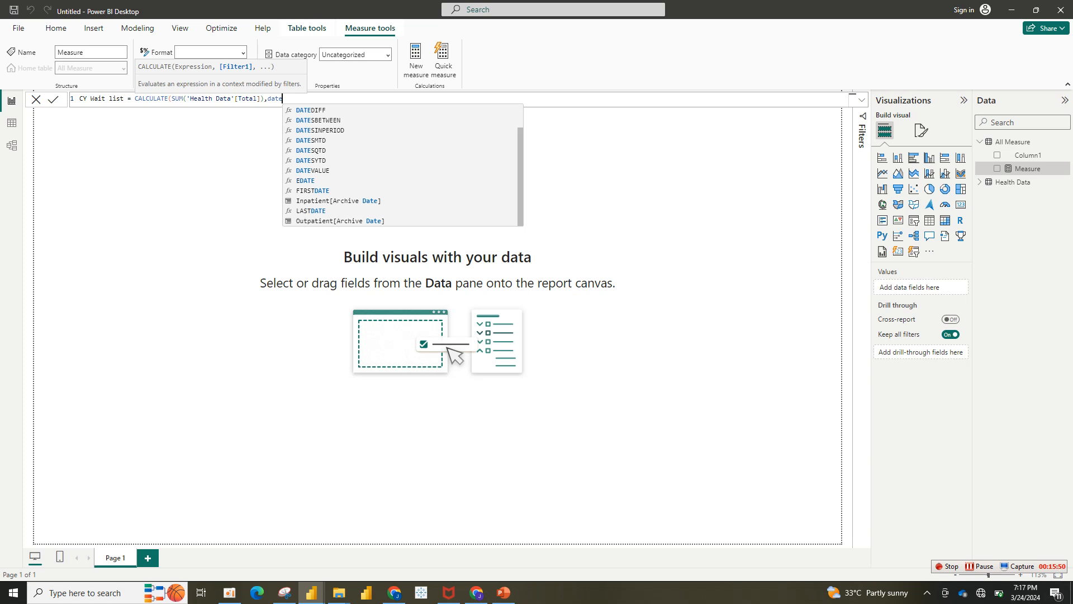
key("BackSpace")
key("BackSpace")
key("BackSpace")
key("BackSpace")
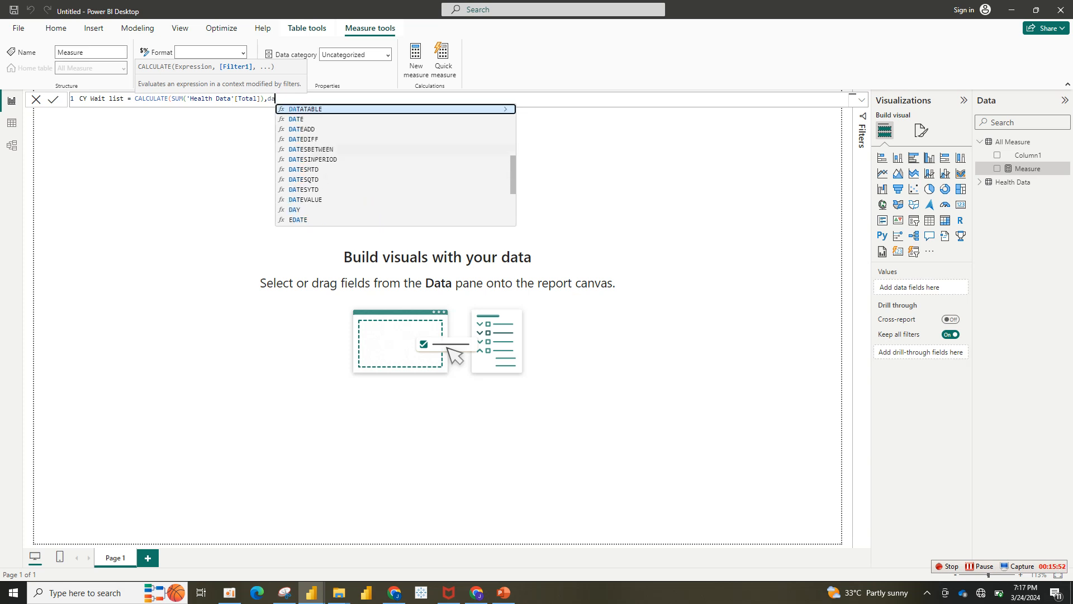
Add a filter to the CALCULATE expression that compares 'Health Data'[Archive Date] for equality with a MAX function.
type("arch")
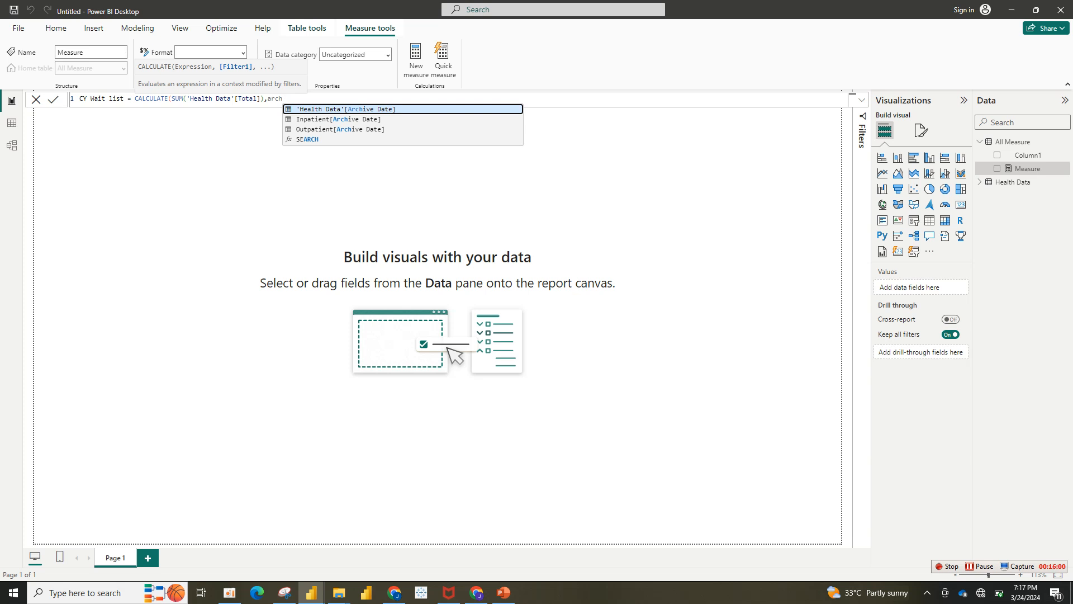
key("Tab")
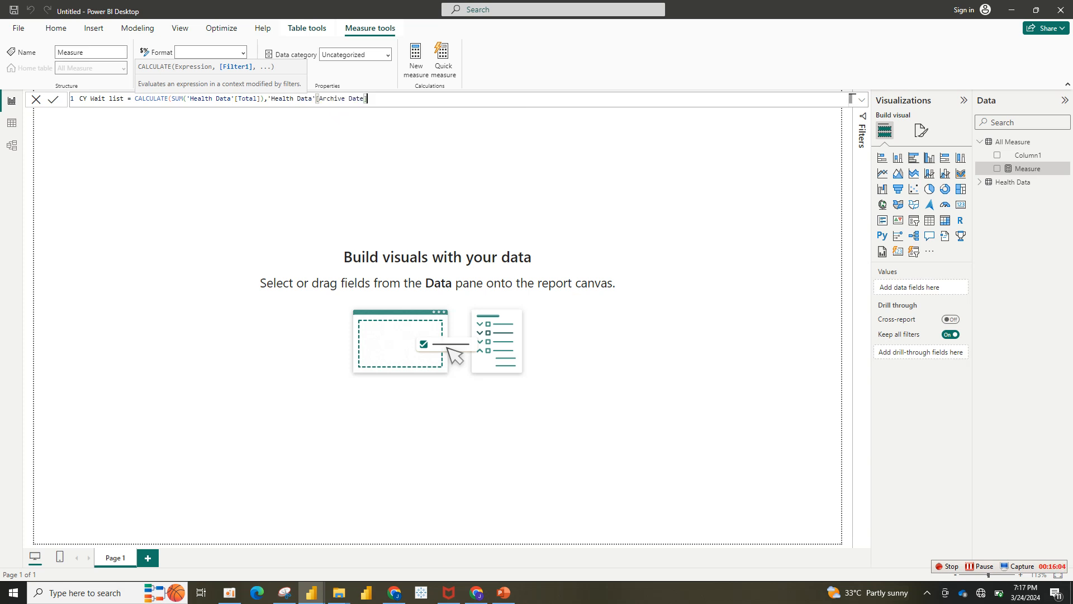
type("=ma")
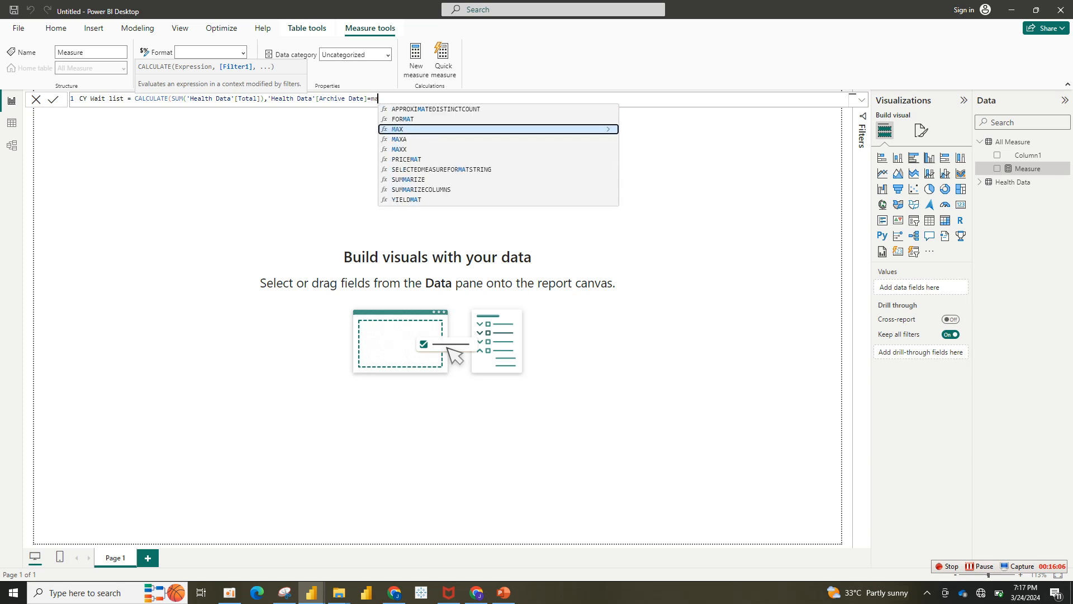
type("x")
key("Tab")
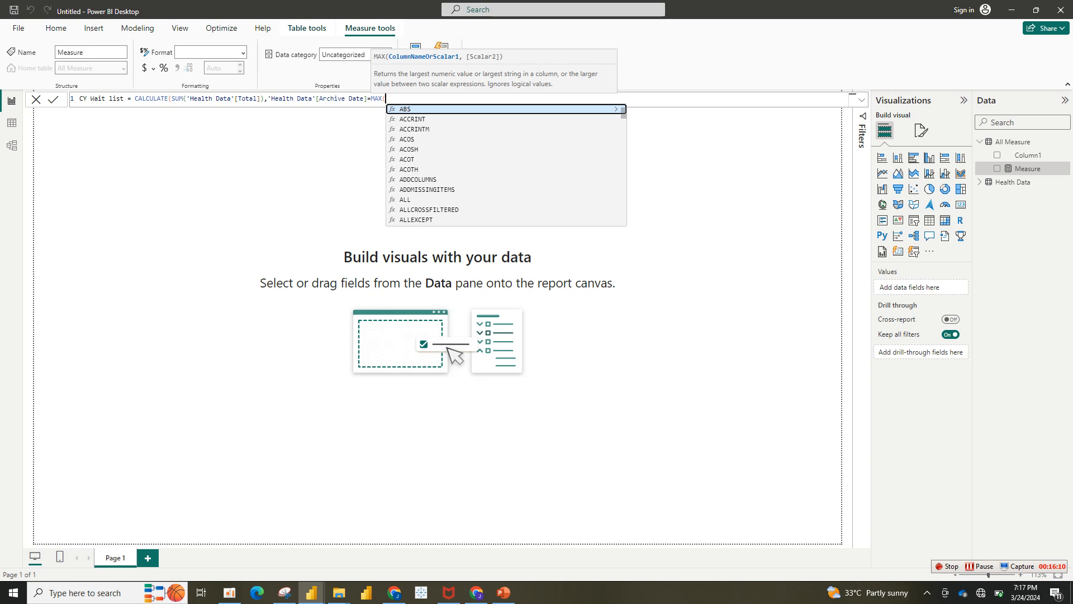
type("date")
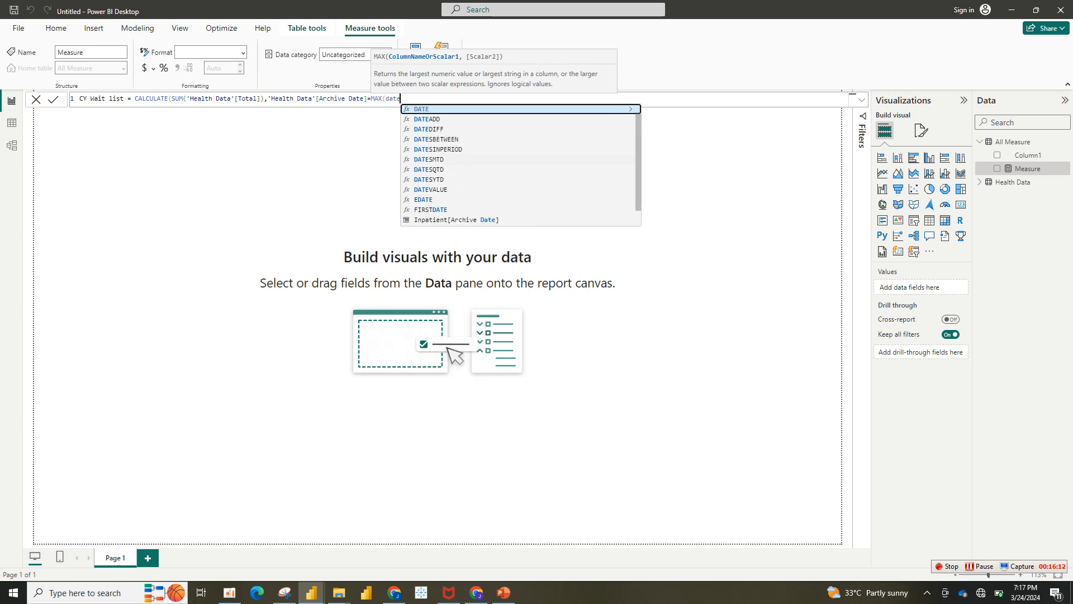
scroll(520, 165, "down", 1)
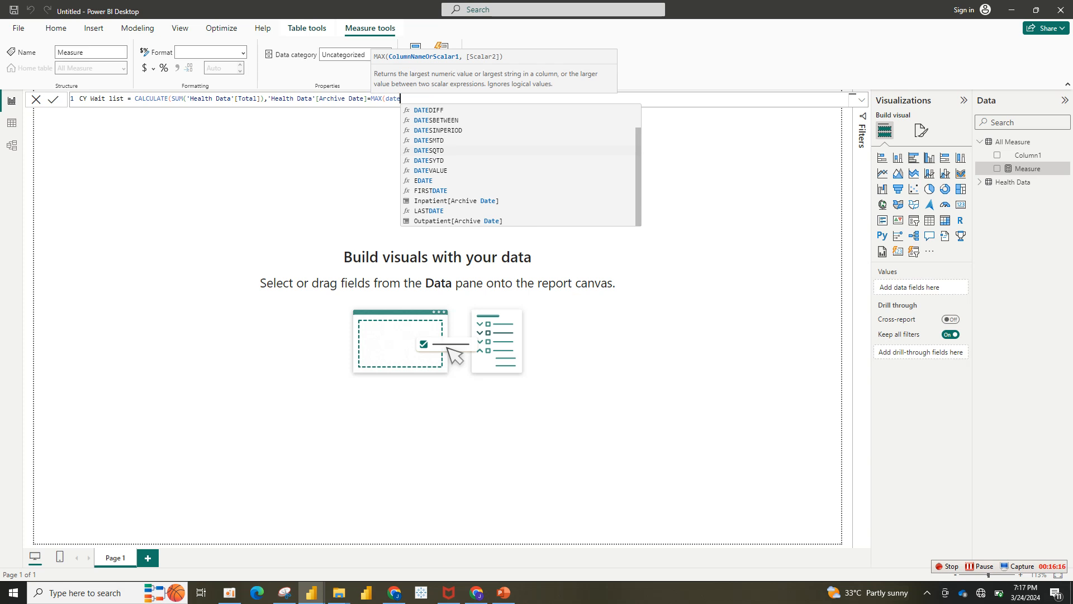
key("BackSpace")
key("BackSpace")
key("BackSpace")
key("BackSpace")
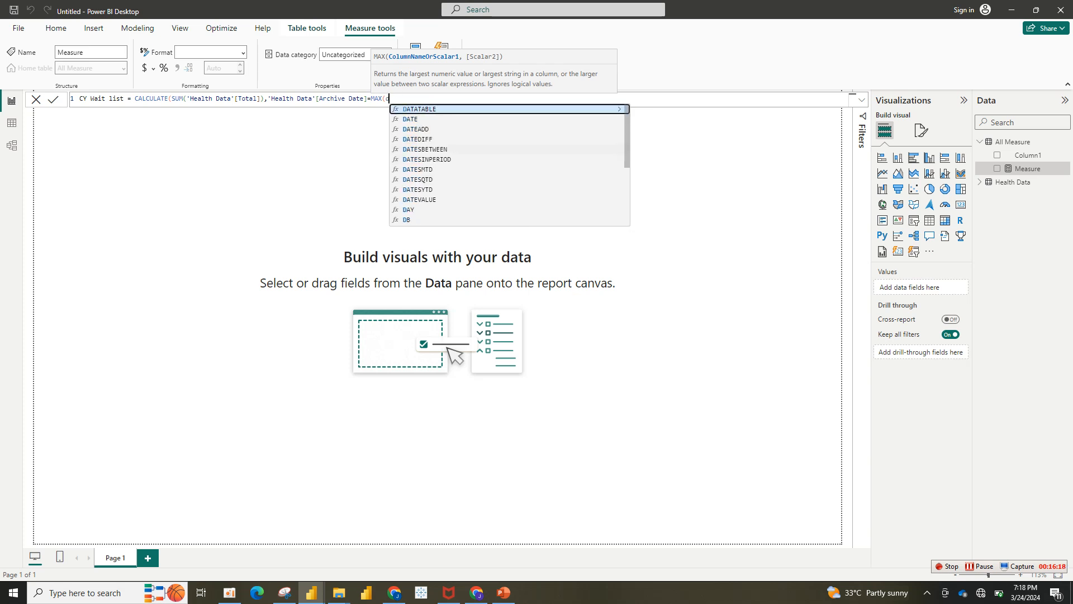
Complete the MAX function with 'Health Data'[Archive Date], close both brackets and commit the CY Wait list measure.
type("heal")
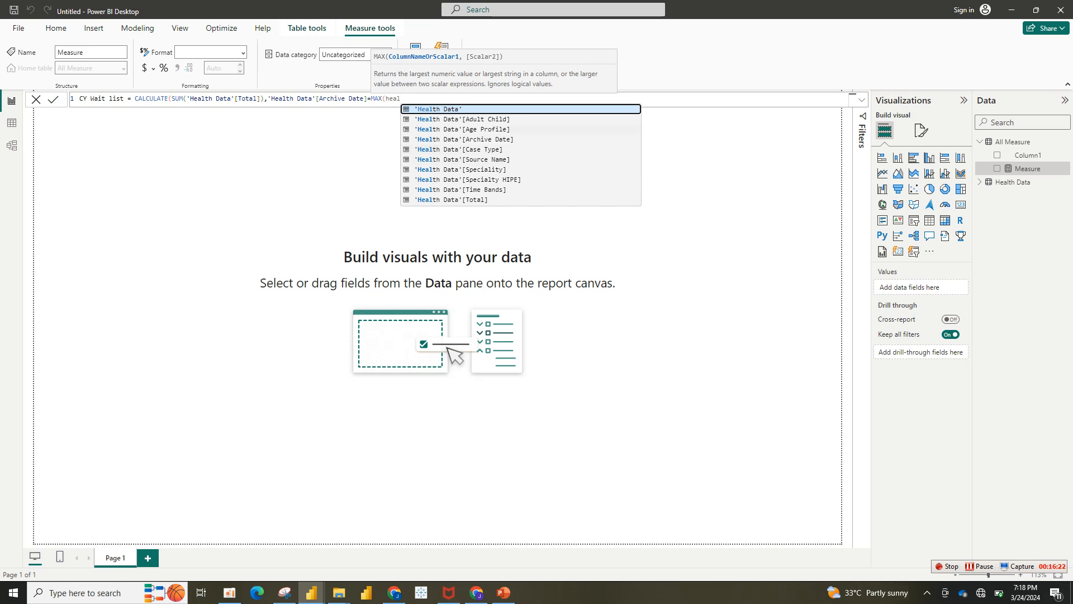
left_click(464, 140)
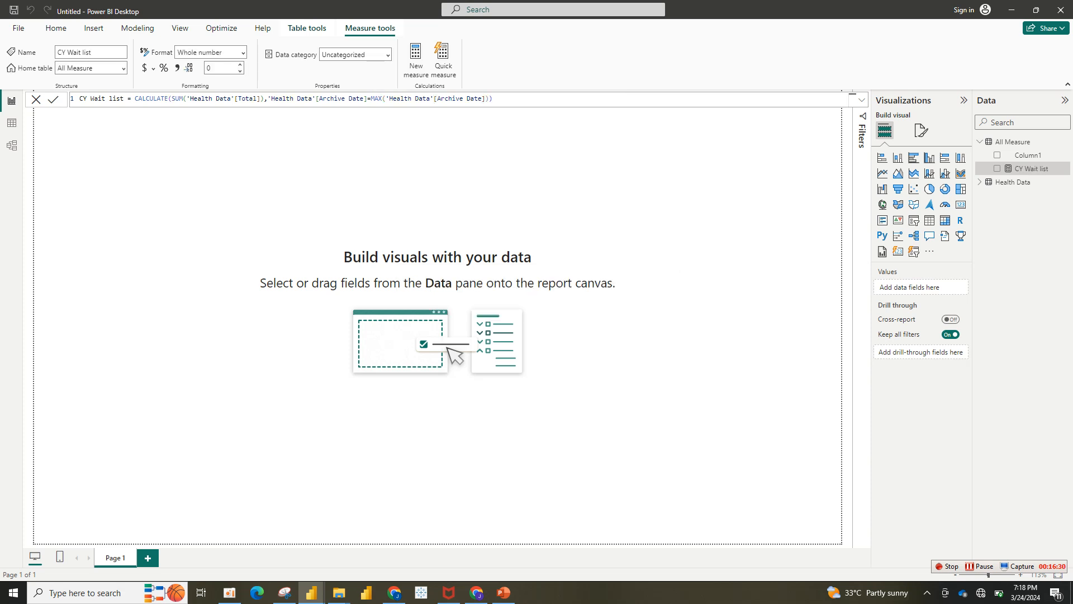
Add a new card visual showing the CY Wait list measure, then position it near the page's upper middle and widen it.
left_click(642, 224)
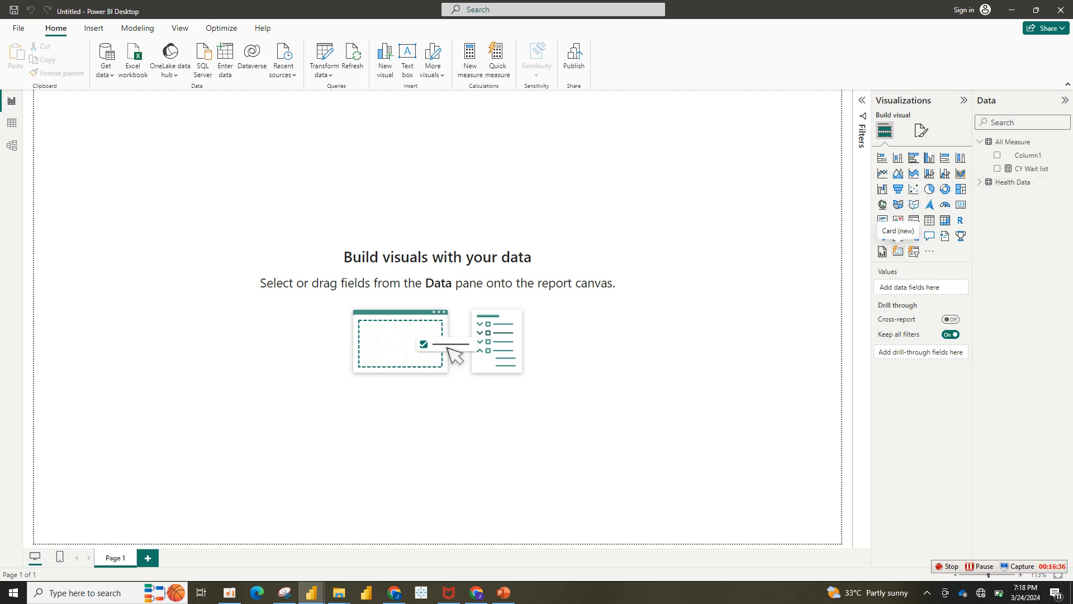
left_click(898, 250)
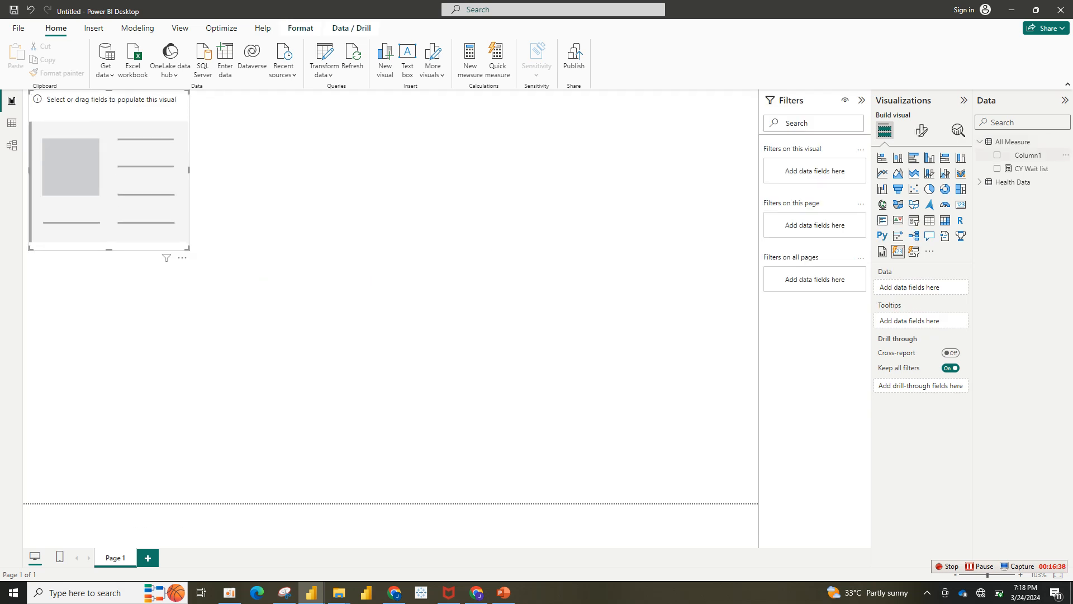
left_click(997, 169)
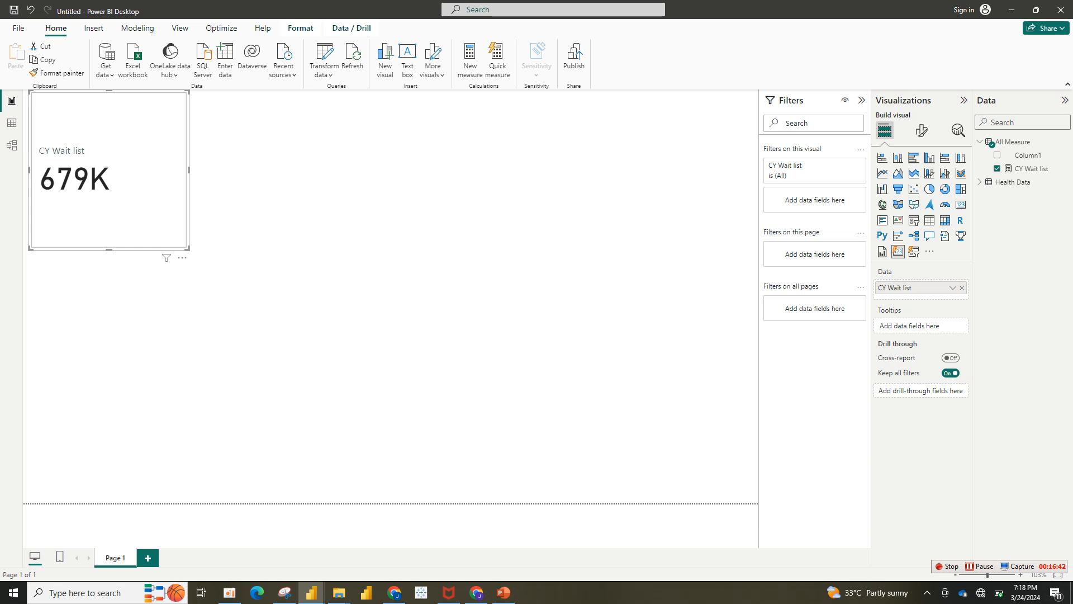
left_click_drag(118, 145, 339, 191)
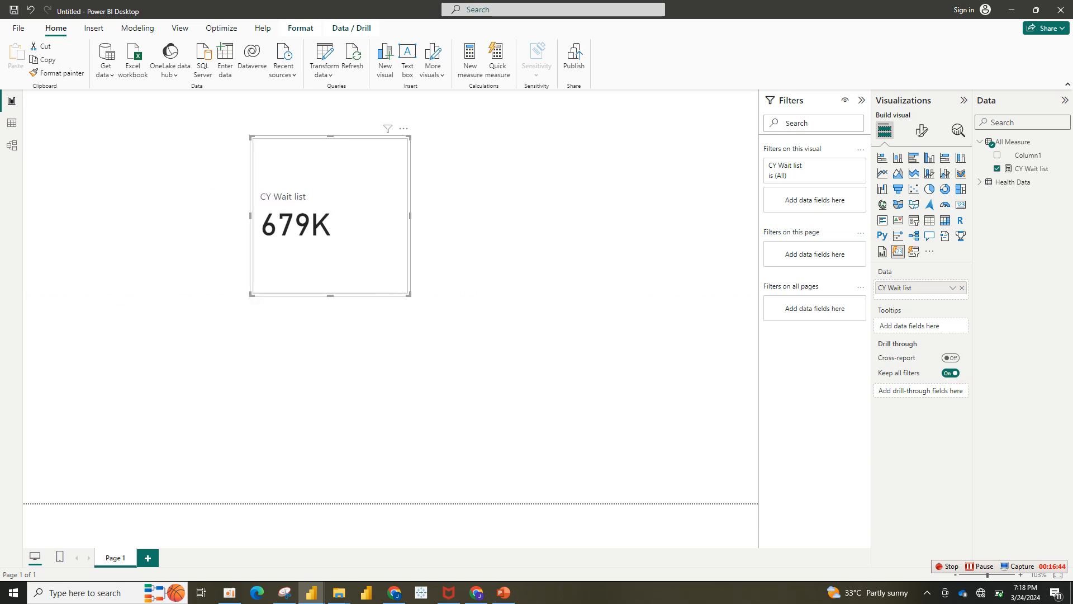
left_click(475, 235)
left_click(358, 218)
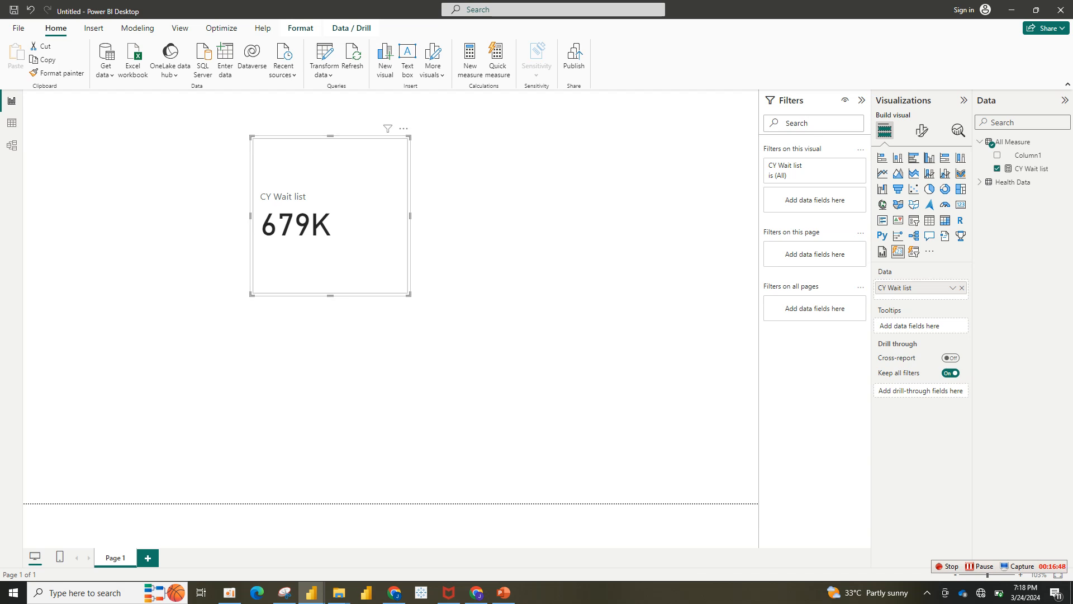
left_click_drag(409, 294, 482, 272)
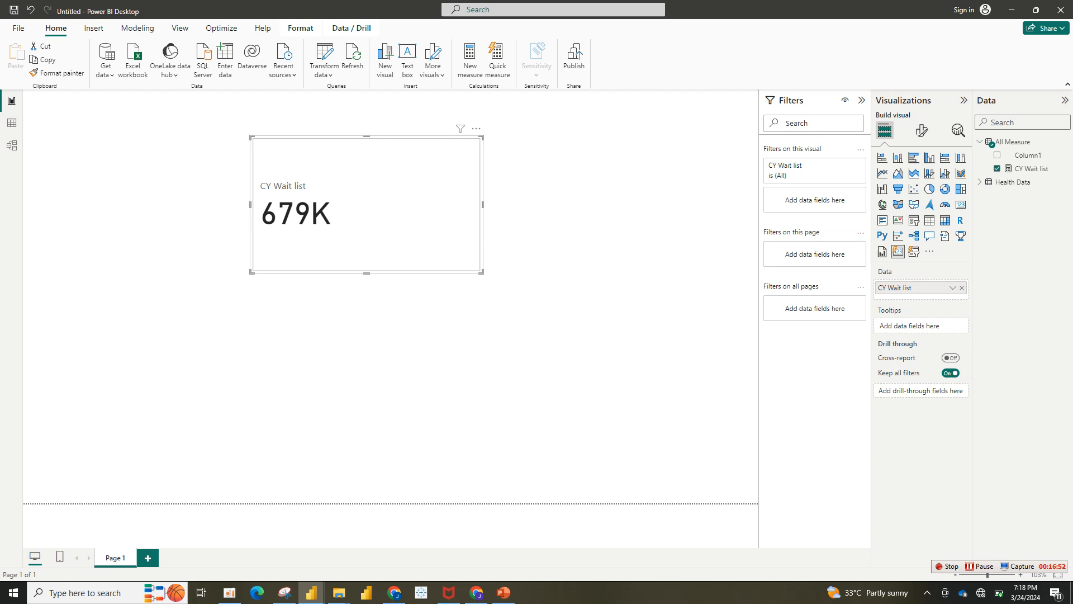
Preview the health report window and display the CY Wait list measure's formula in the untitled report.
mouse_move(311, 593)
mouse_move(250, 545)
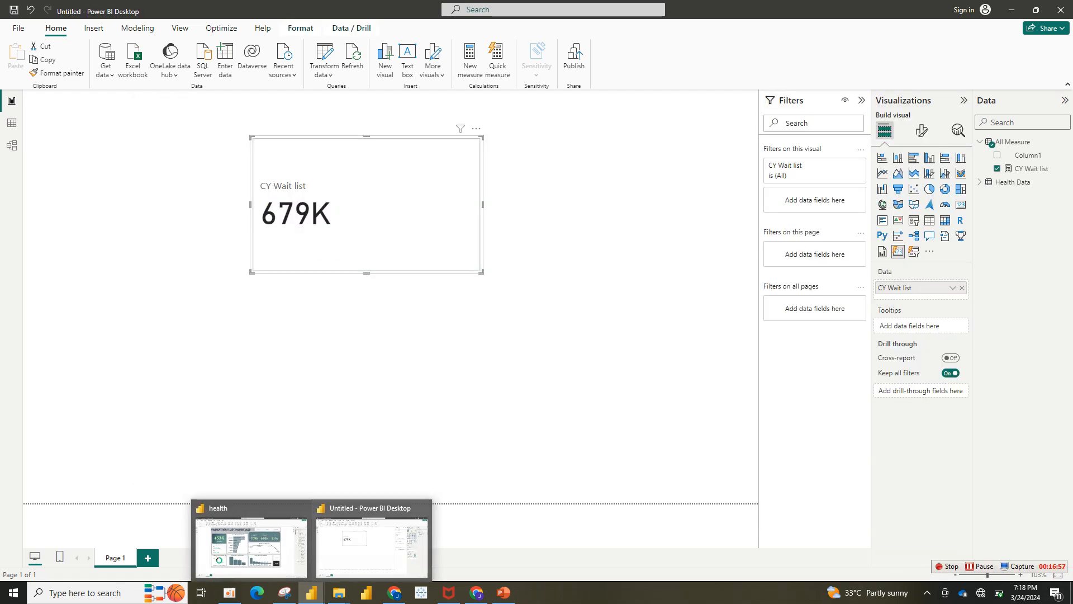
left_click(372, 545)
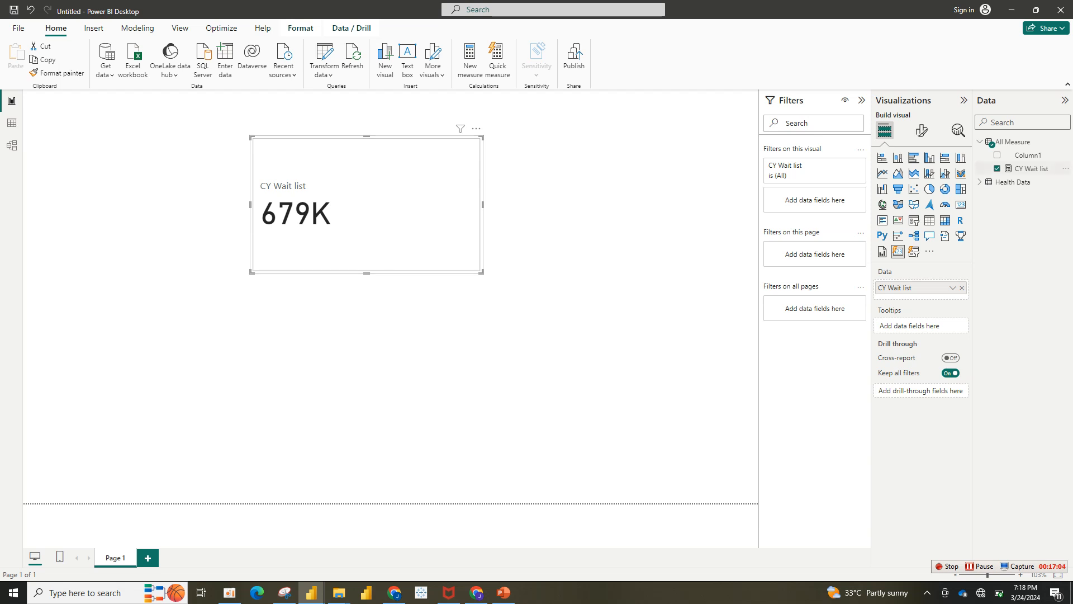
double_click(1031, 169)
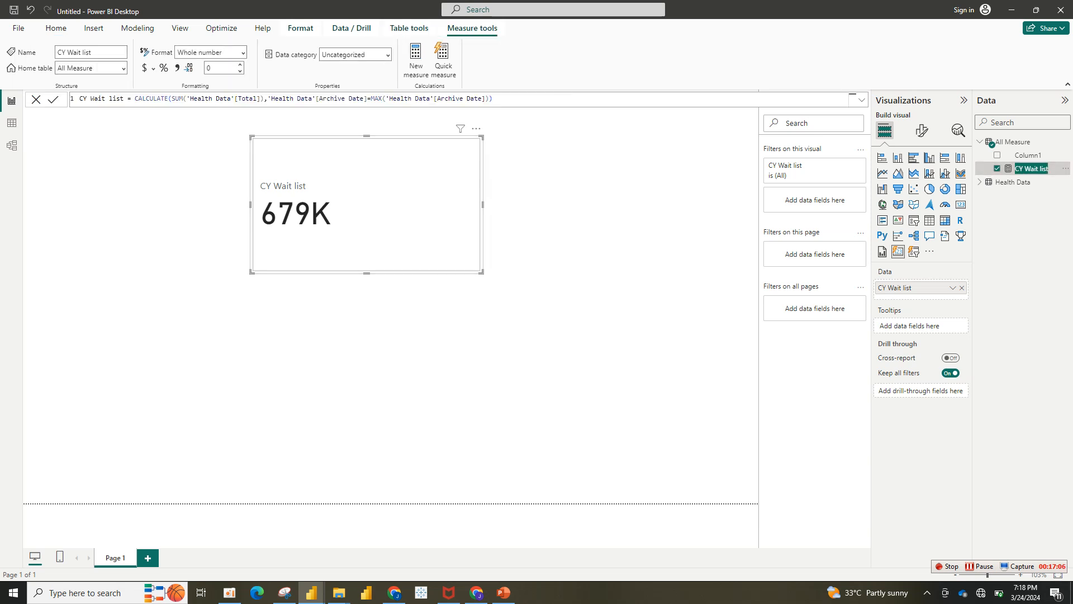
Switch to the health report and examine the CALCULATE expression of its CY Wait List measure.
mouse_move(311, 592)
left_click(251, 553)
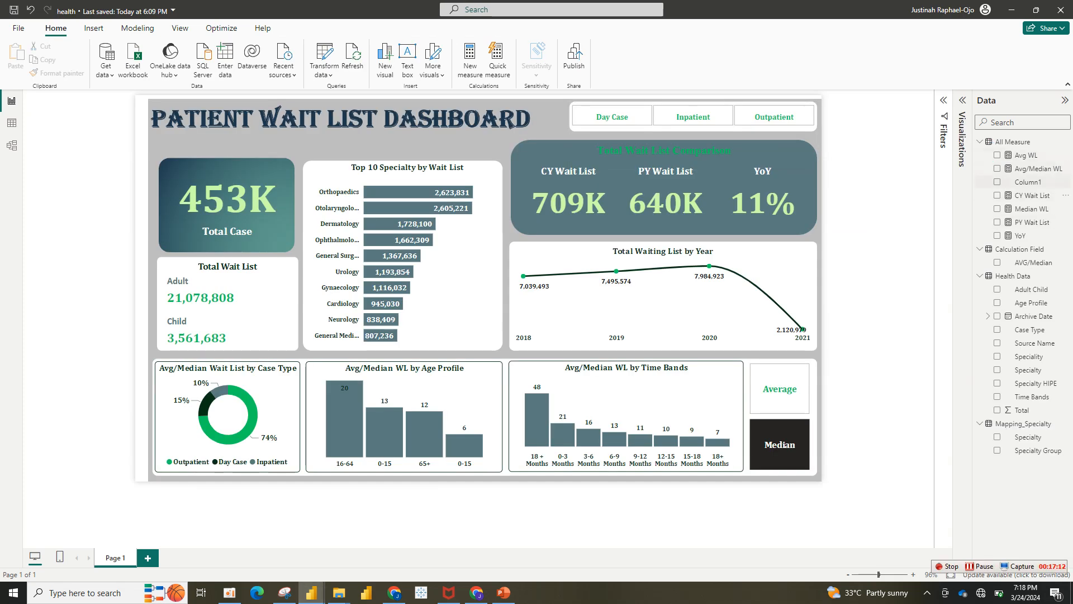
left_click(1032, 195)
double_click(1032, 195)
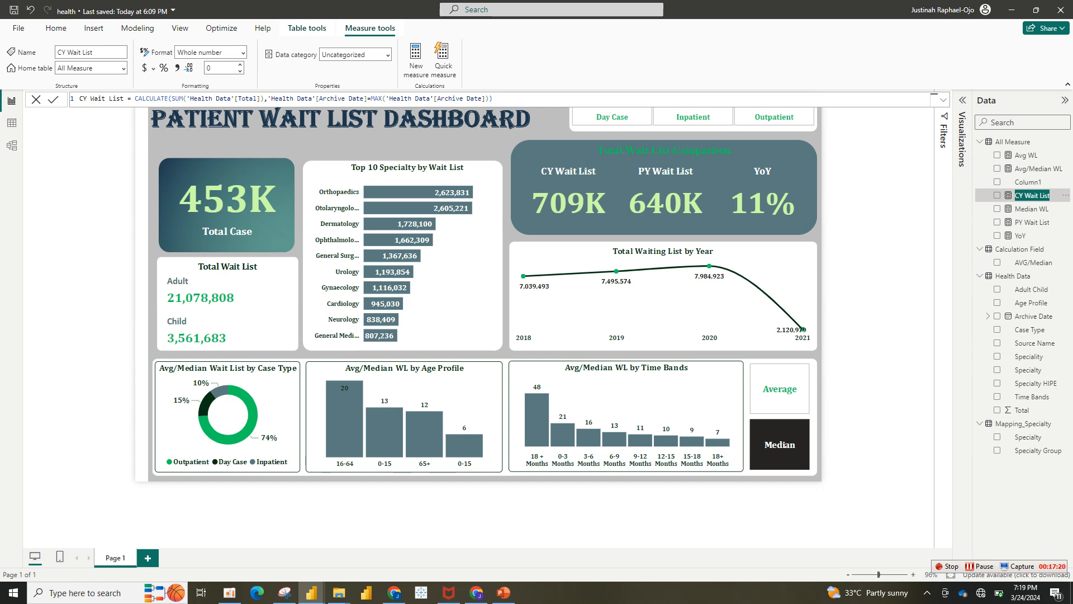
key("Escape")
left_click(933, 99)
left_click_drag(933, 98, 135, 98)
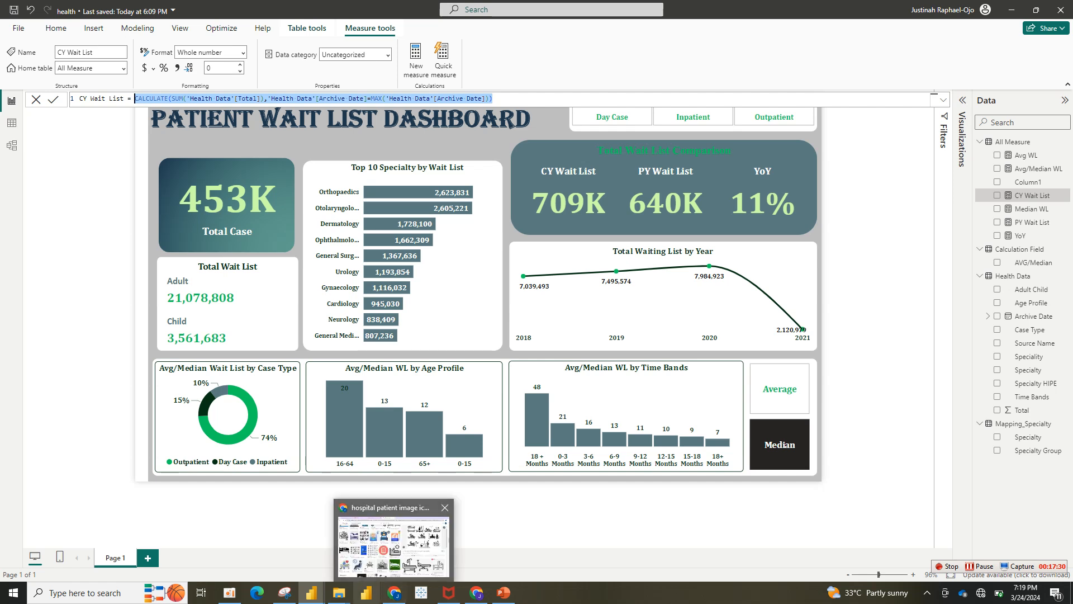
Switch back to the untitled report, recheck the CY Wait list formula and close the formula editor.
mouse_move(311, 592)
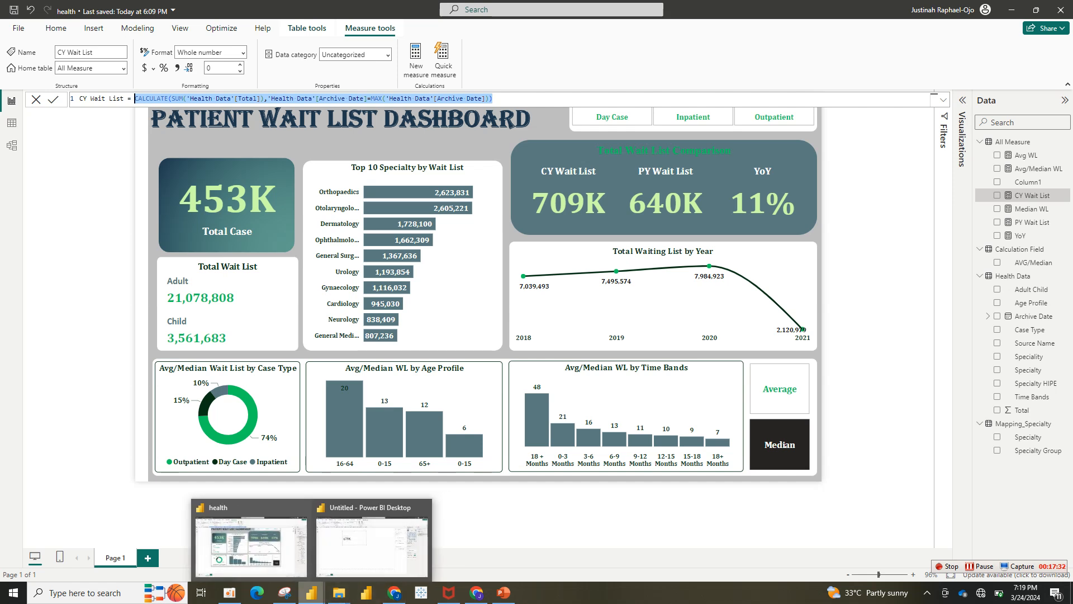
left_click(355, 538)
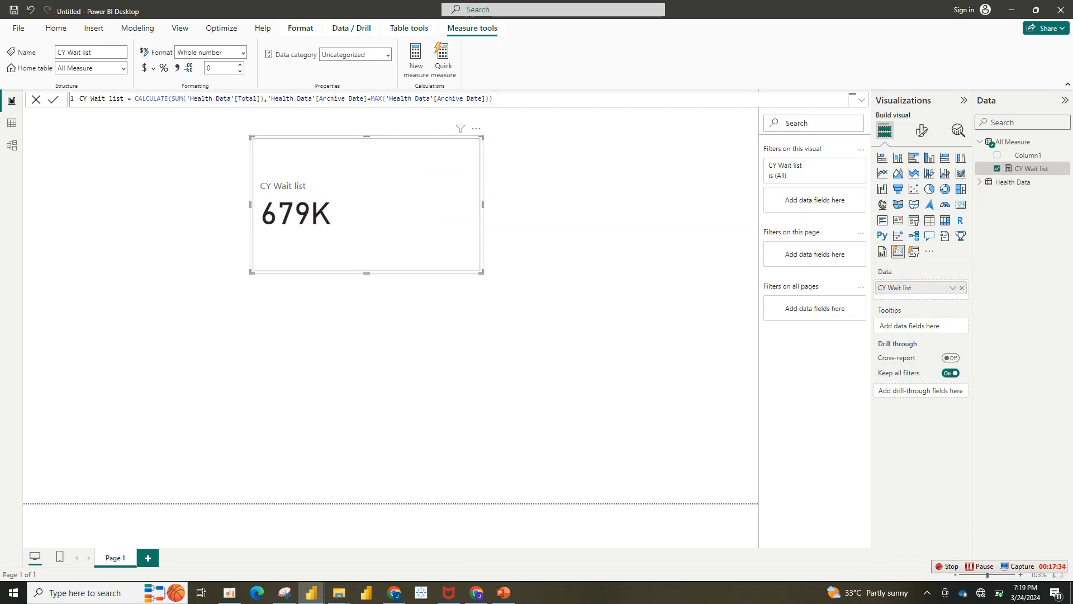
left_click(493, 99)
key("shift+Home")
key("ctrl+shift+Right")
key("ctrl+shift+Right")
key("ctrl+shift+Right")
key("ctrl+shift+Right")
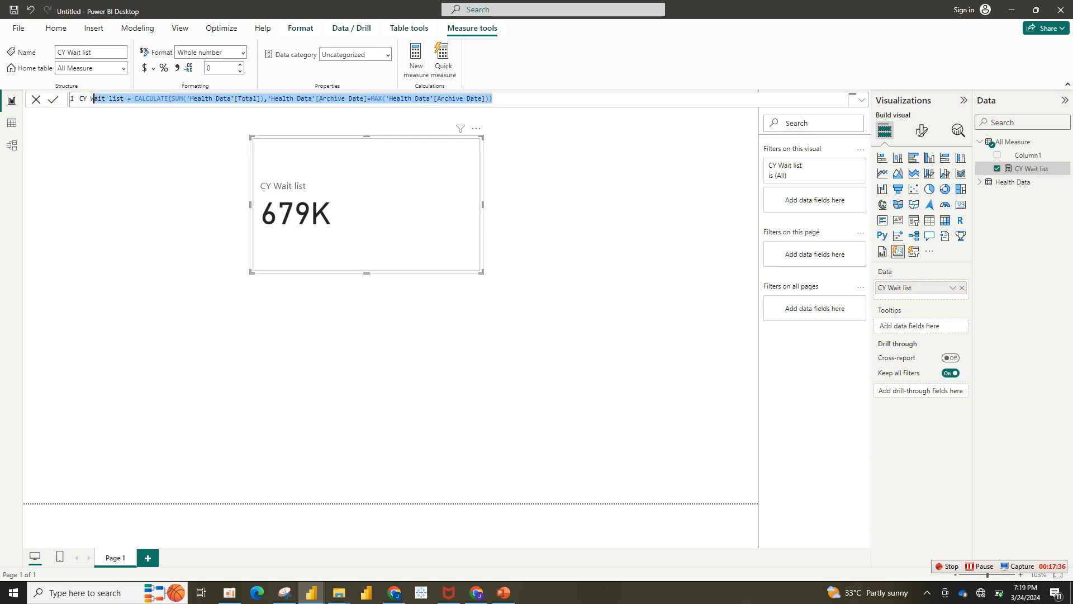
left_click(852, 99)
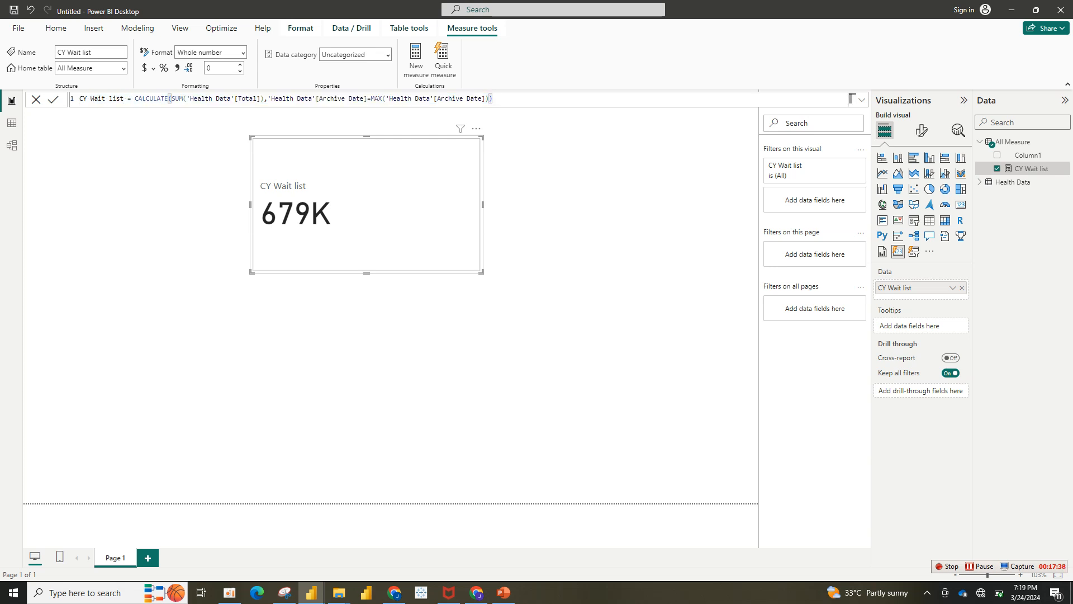
key("Return")
left_click(477, 128)
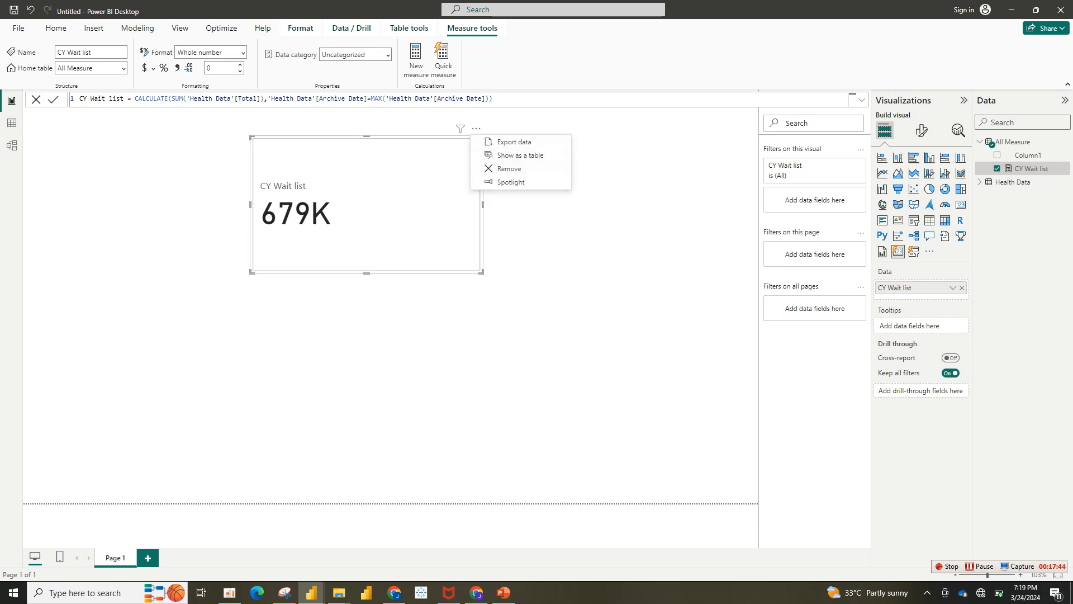
double_click(1031, 169)
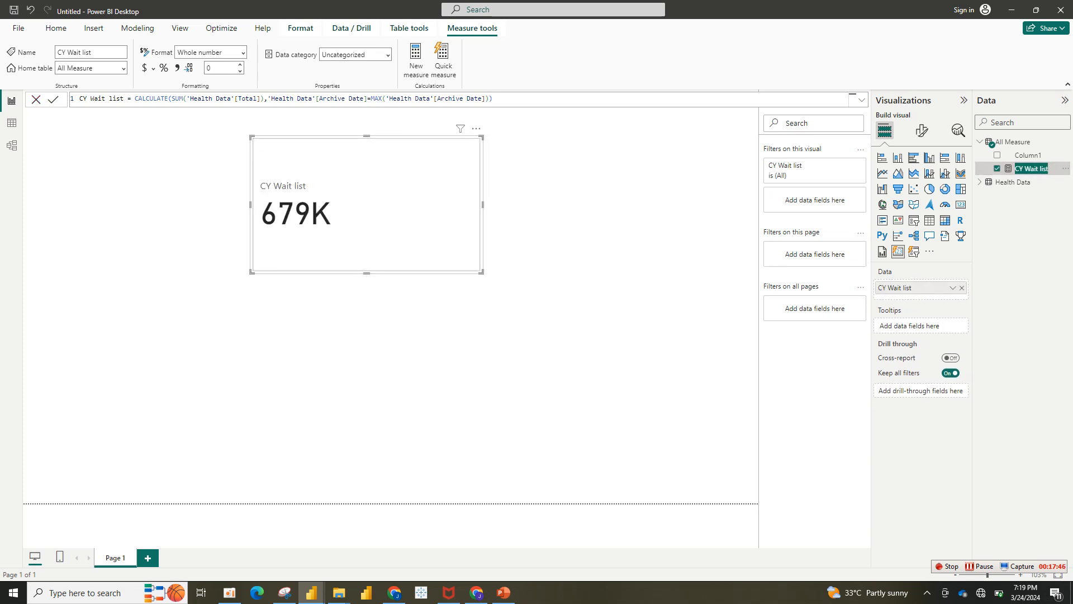
left_click(37, 99)
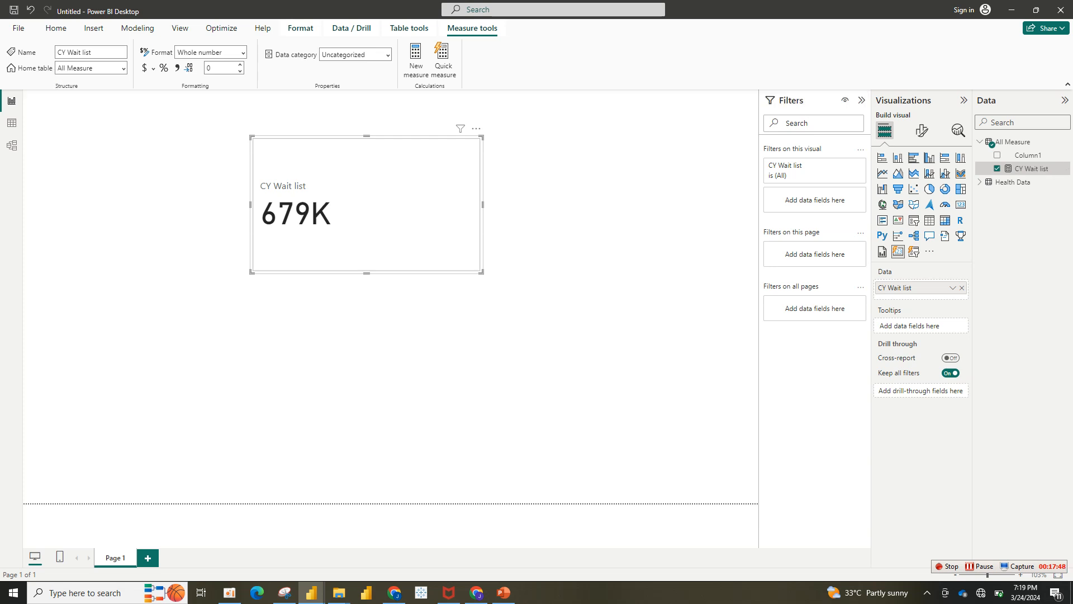
Remove the CY Wait list measure from the card, add it back and shift the card slightly down the page.
left_click(997, 168)
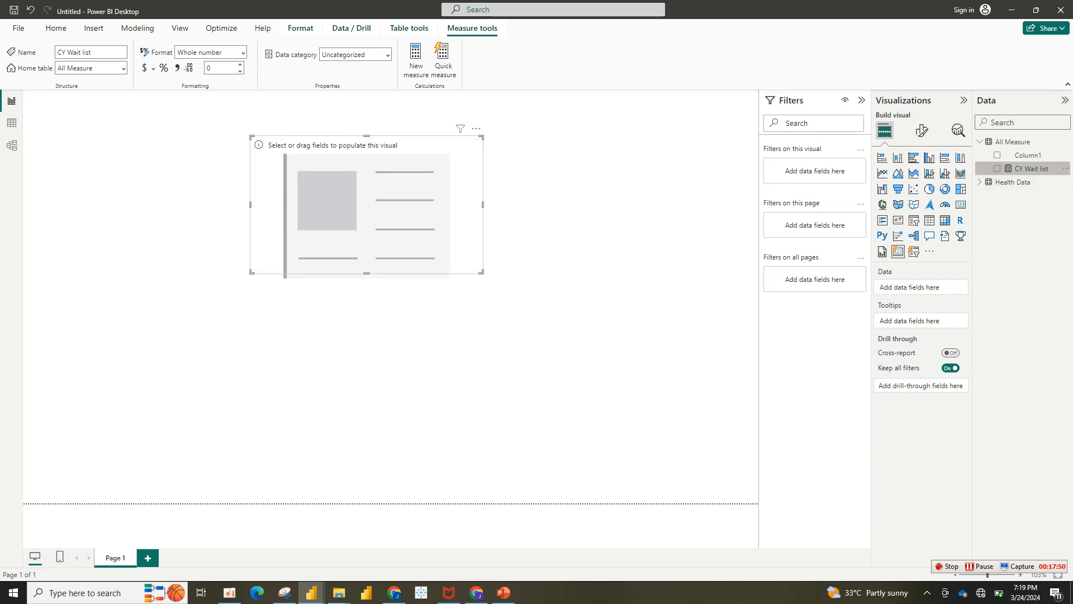
left_click(997, 168)
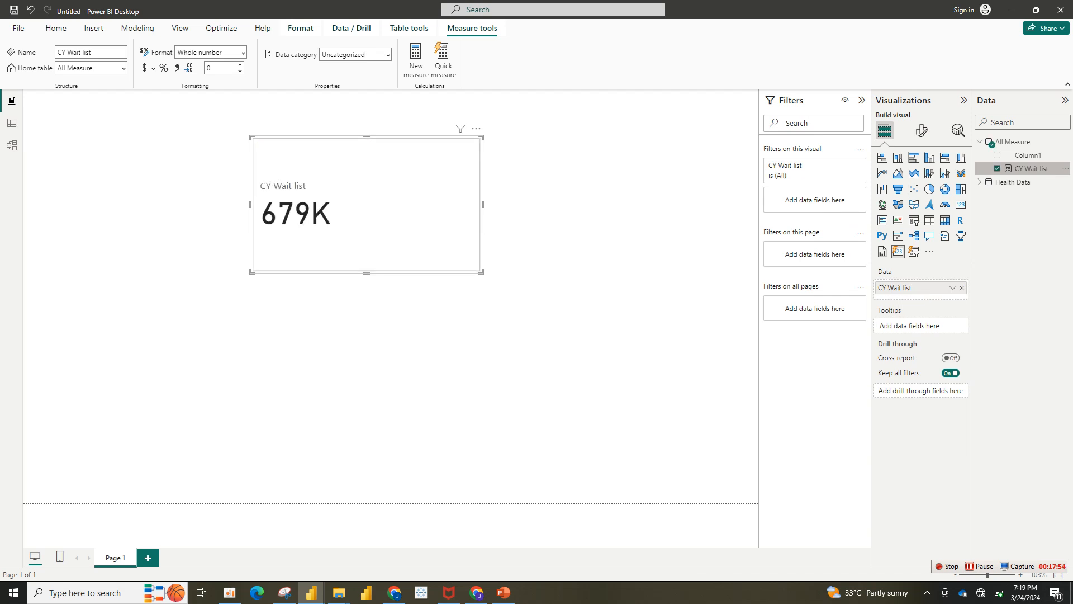
left_click_drag(366, 205, 348, 227)
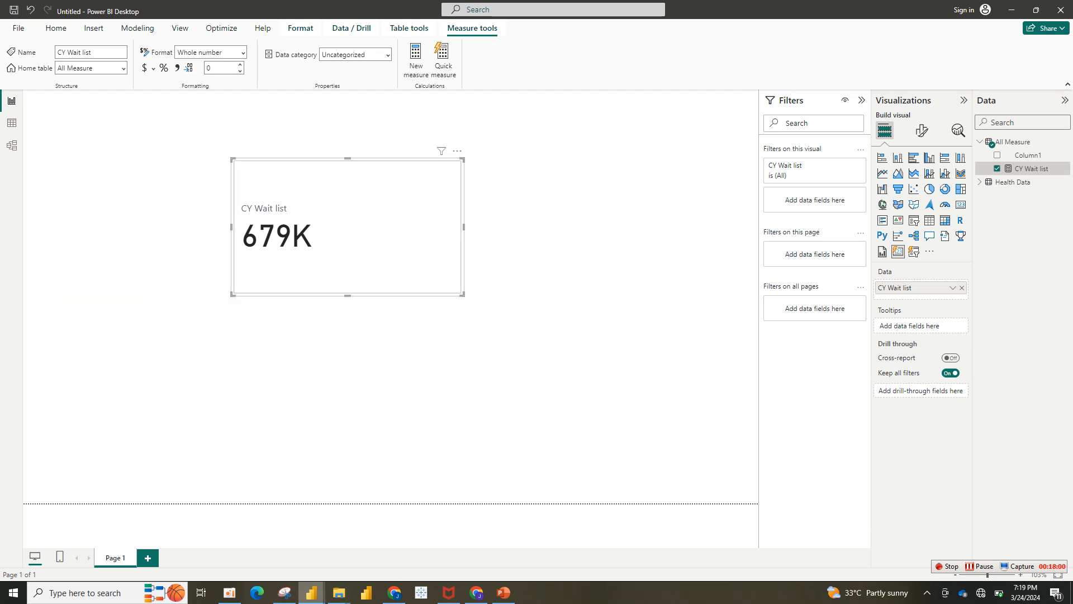
Preview the health report for comparison, then move the CY Wait list card toward the page's upper-left area and shrink it.
mouse_move(311, 593)
mouse_move(251, 545)
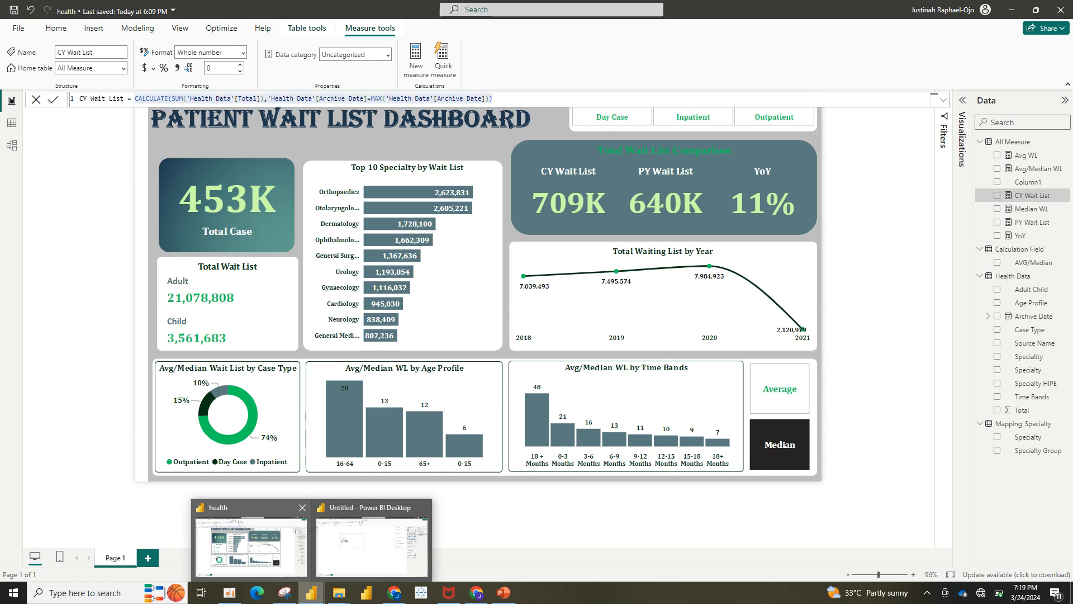
left_click(372, 545)
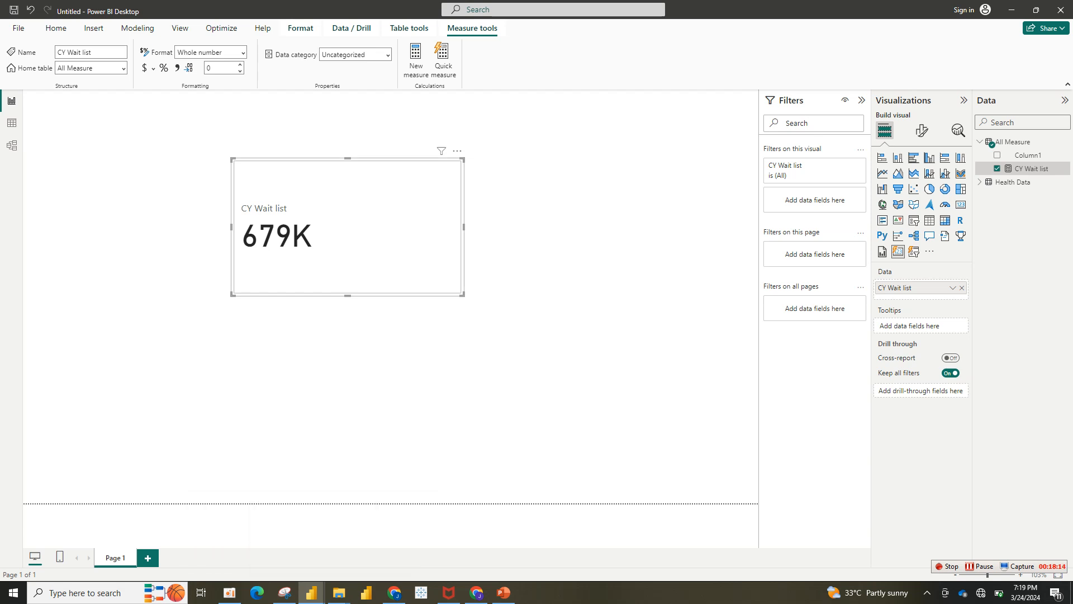
left_click_drag(348, 227, 252, 212)
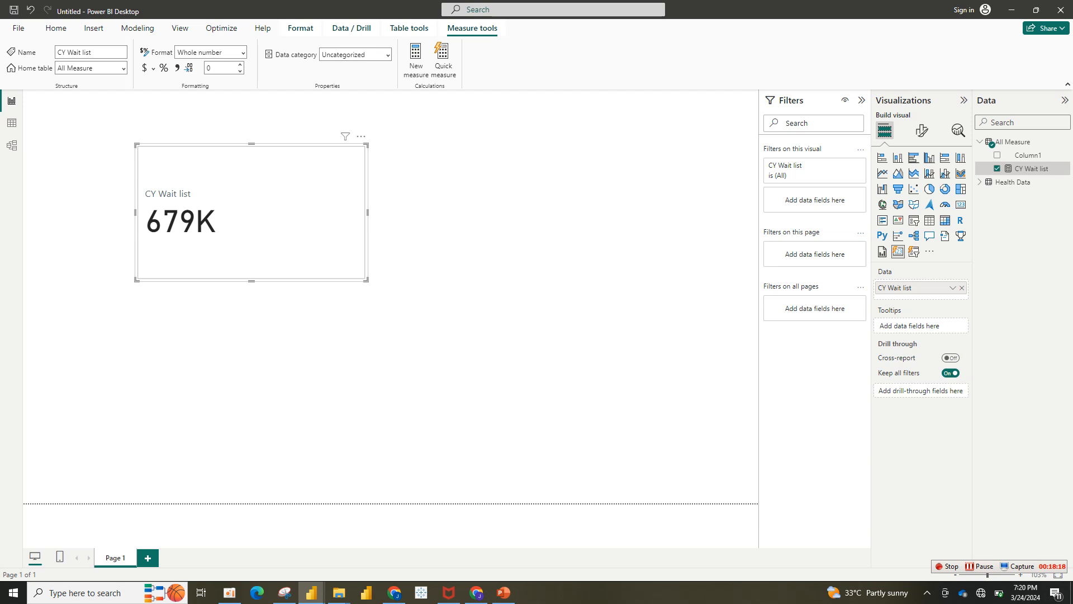
left_click_drag(366, 280, 331, 230)
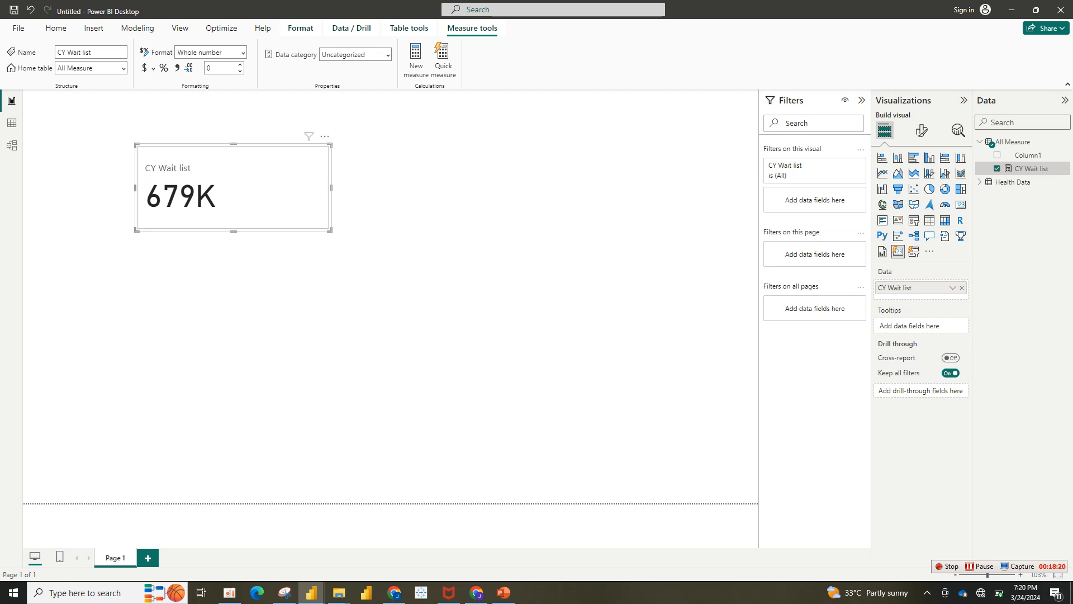
left_click(325, 136)
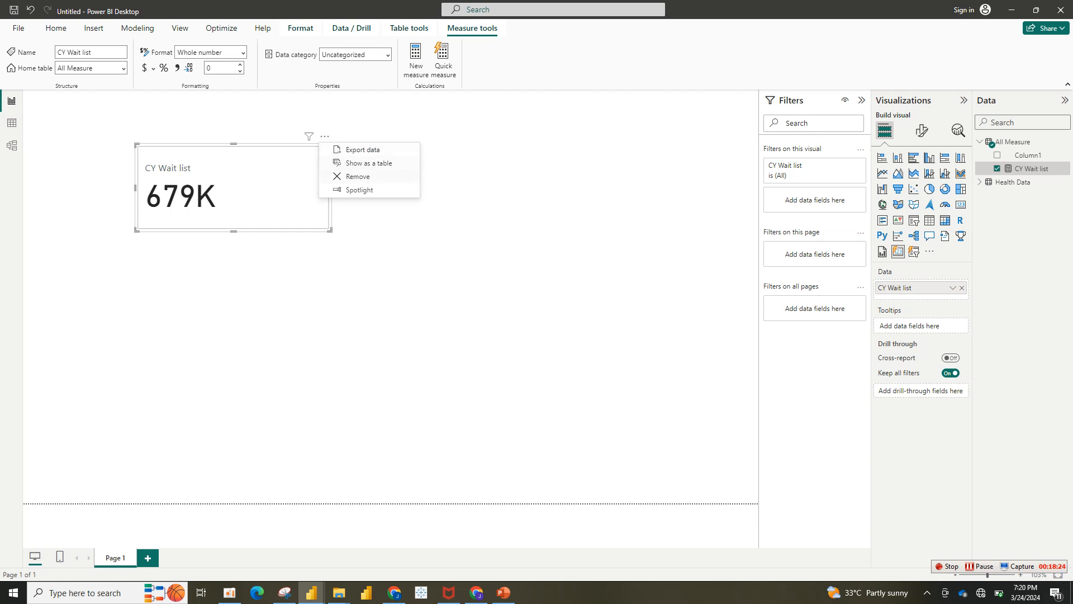
left_click(325, 137)
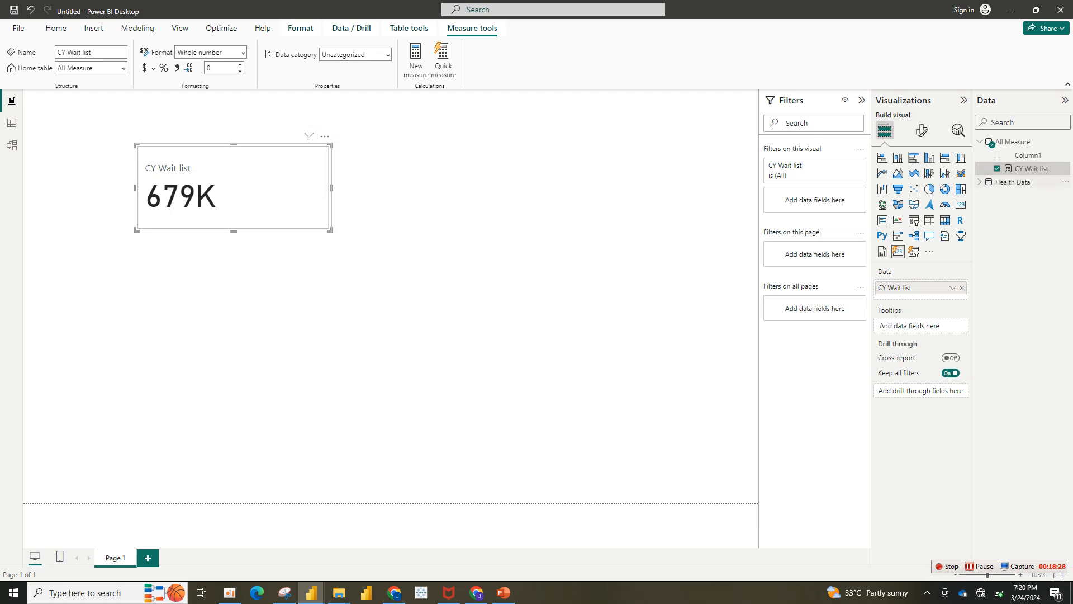
Try adding the Health Data table's Total field to the CY Wait list card, and remove it again.
left_click(980, 182)
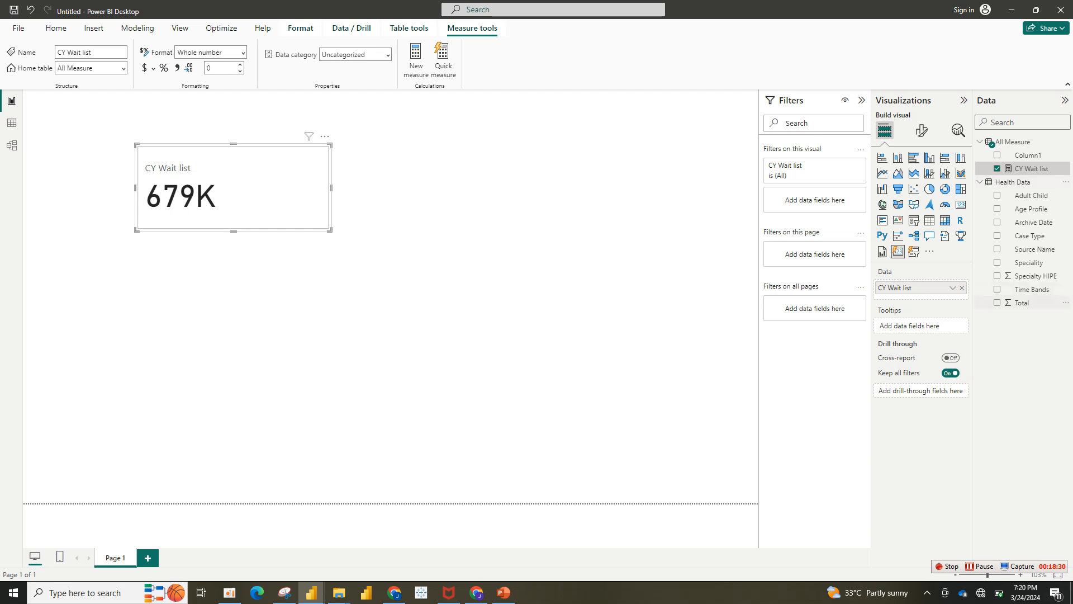
left_click(997, 302)
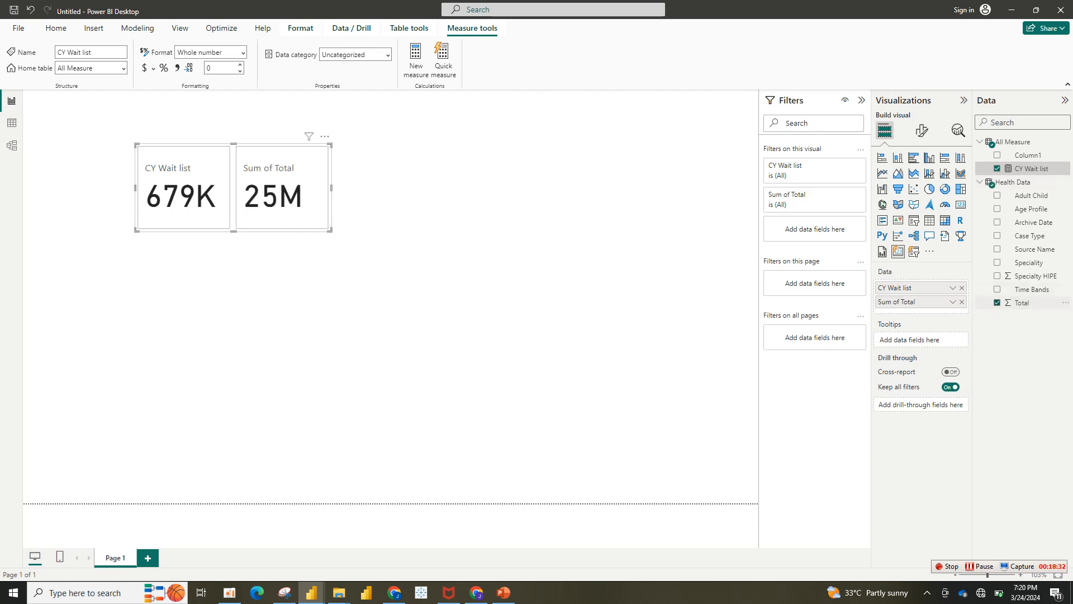
left_click(997, 302)
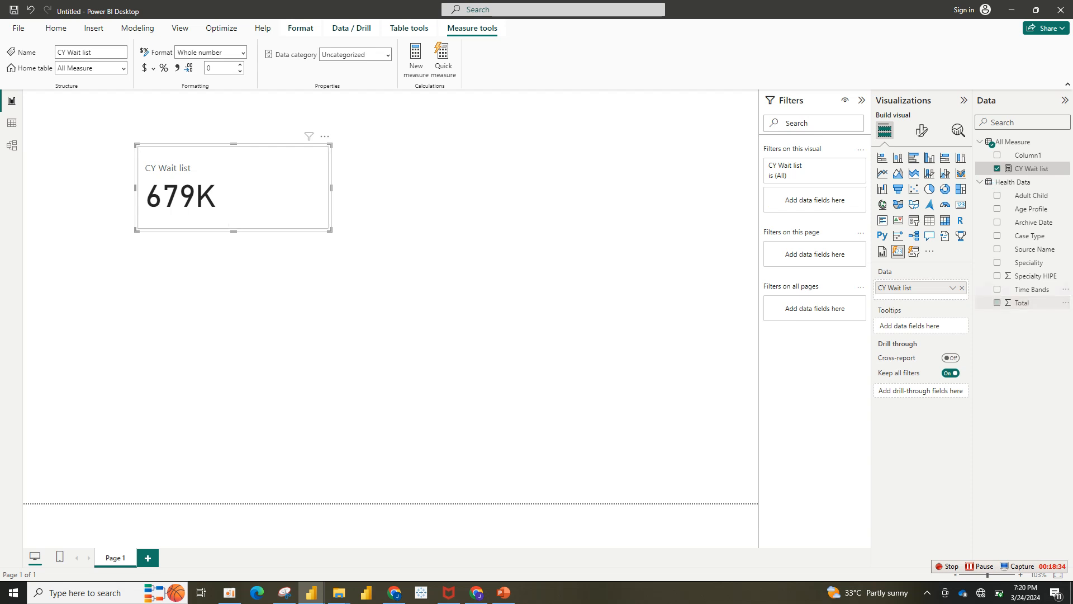
Add the Health Data table's Case Type field to the card and summarize it by Count.
left_click(997, 235)
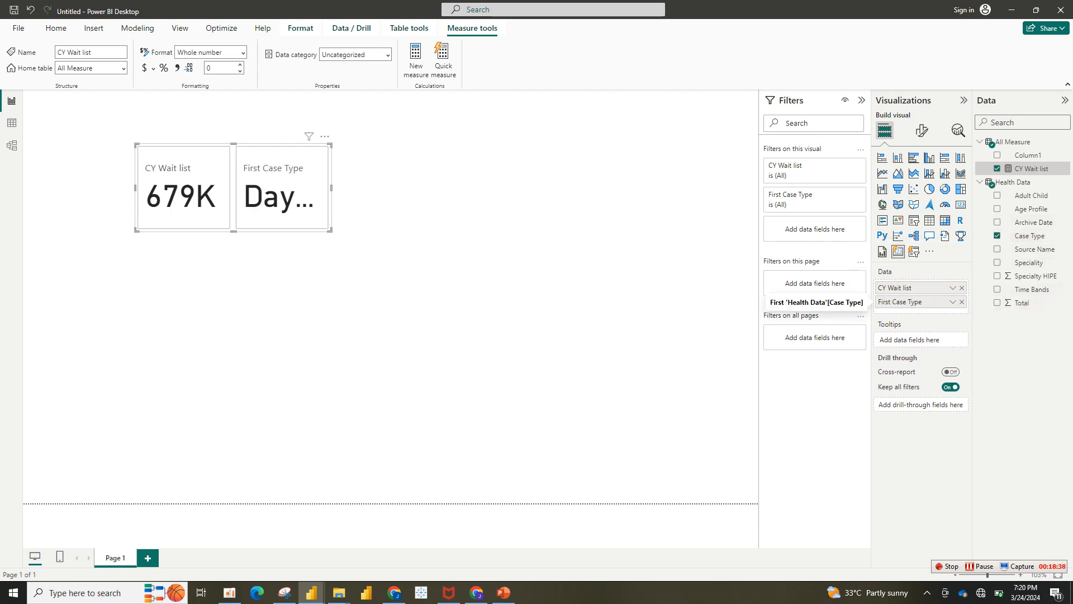
left_click(952, 301)
left_click(975, 386)
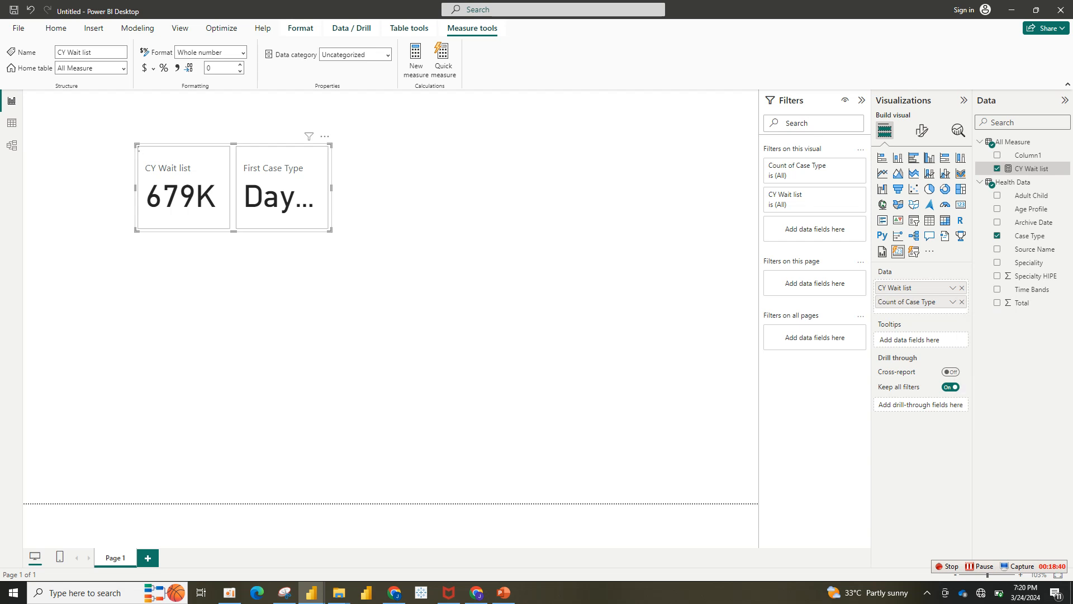
left_click(953, 301)
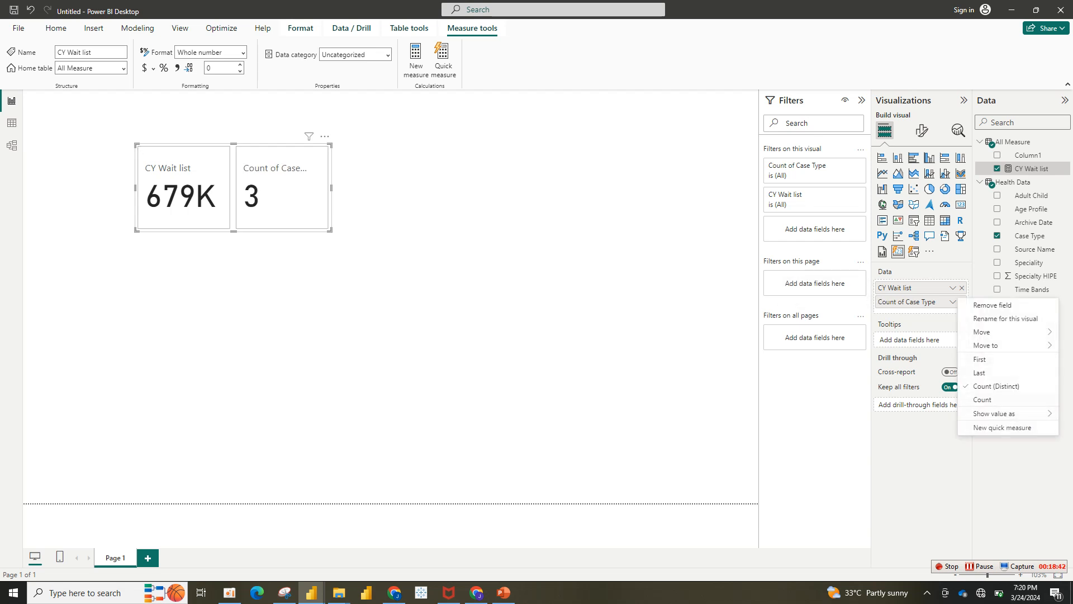
left_click(982, 399)
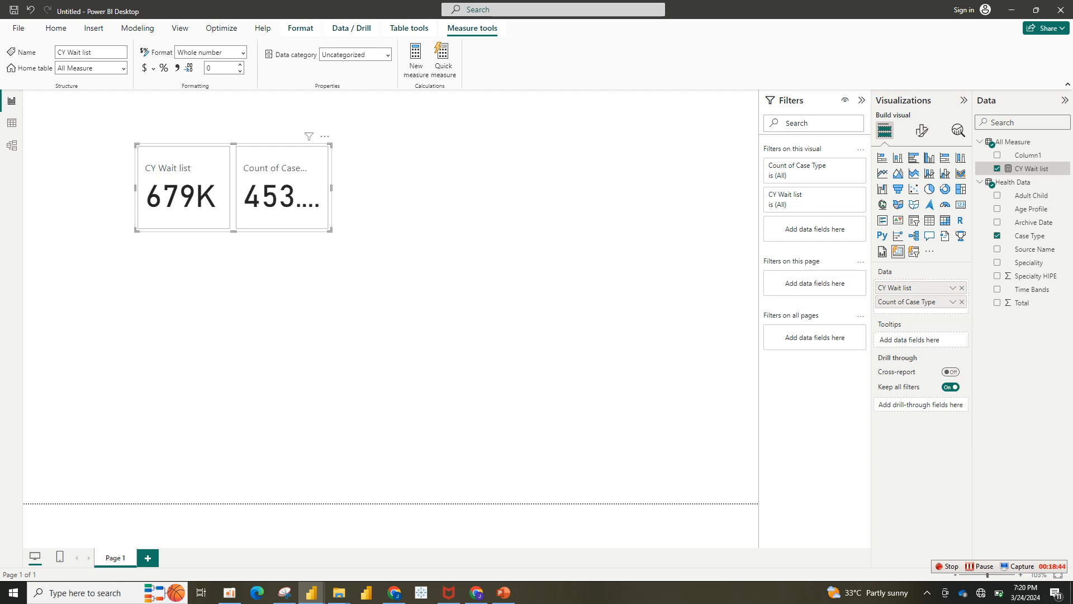
Remove the Case Type count from the CY Wait list card.
left_click(962, 302)
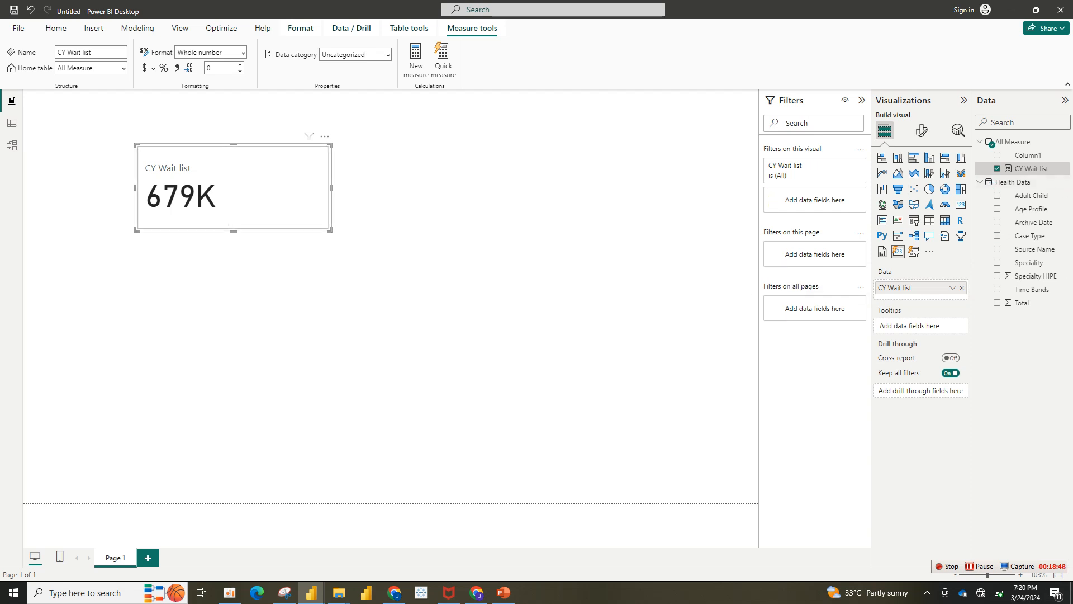
double_click(1032, 169)
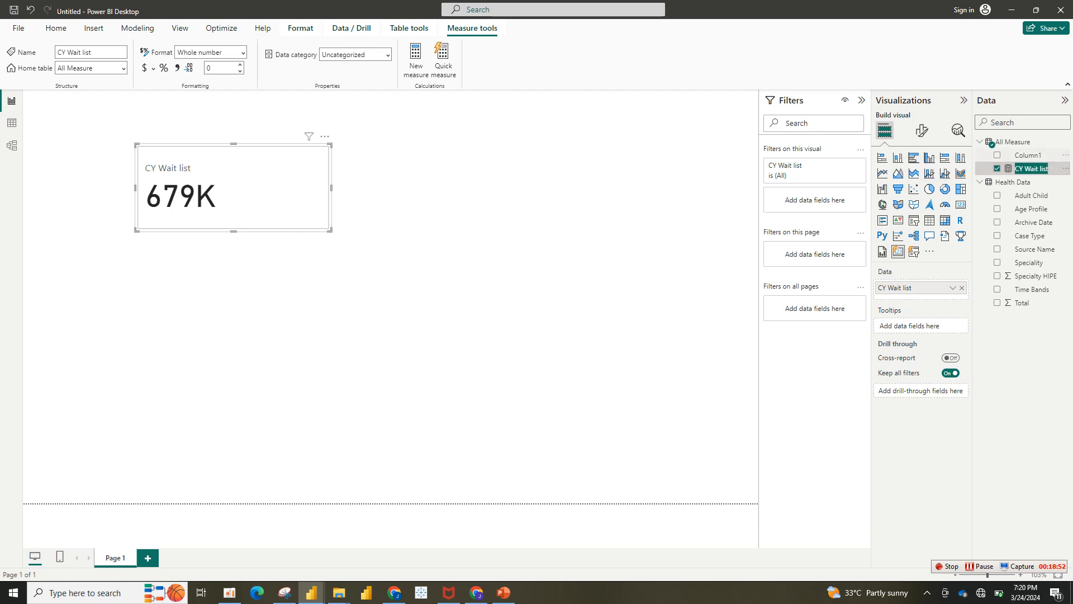
left_click(1046, 168)
key("Return")
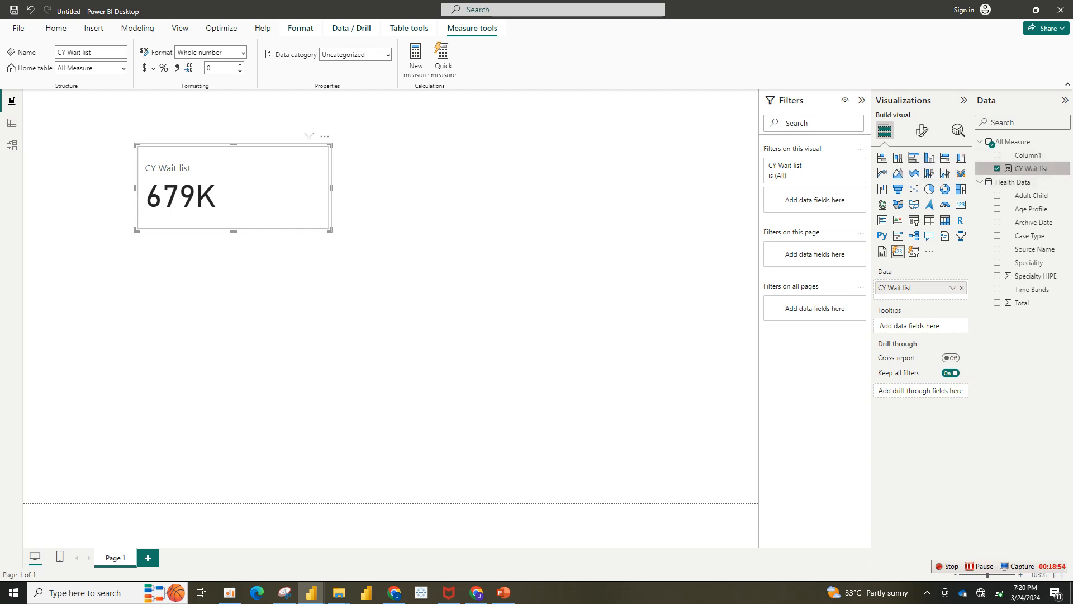
right_click(1045, 168)
key("Escape")
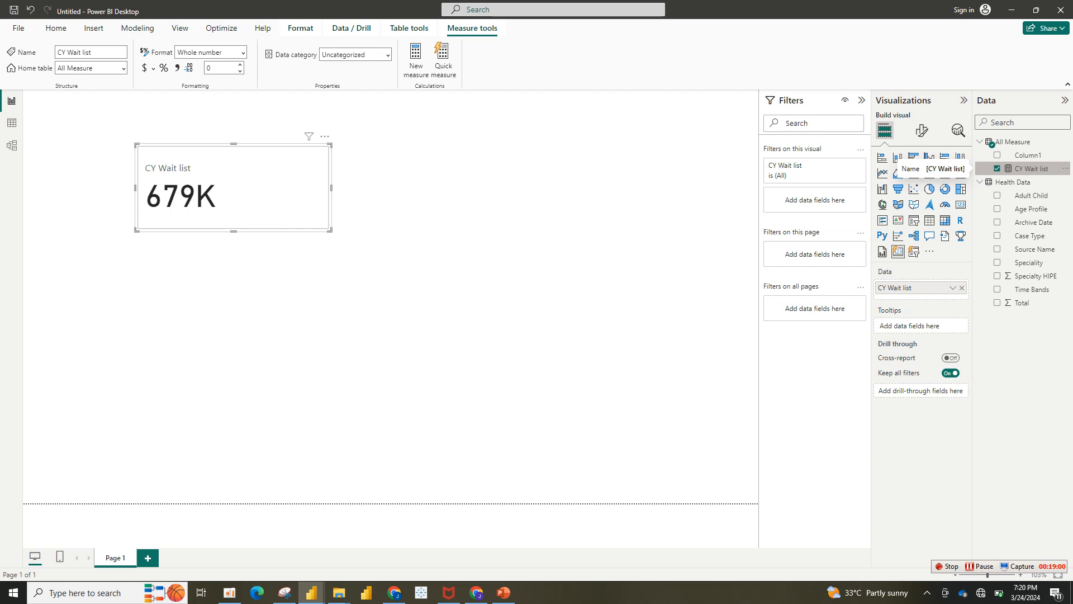
right_click(1034, 169)
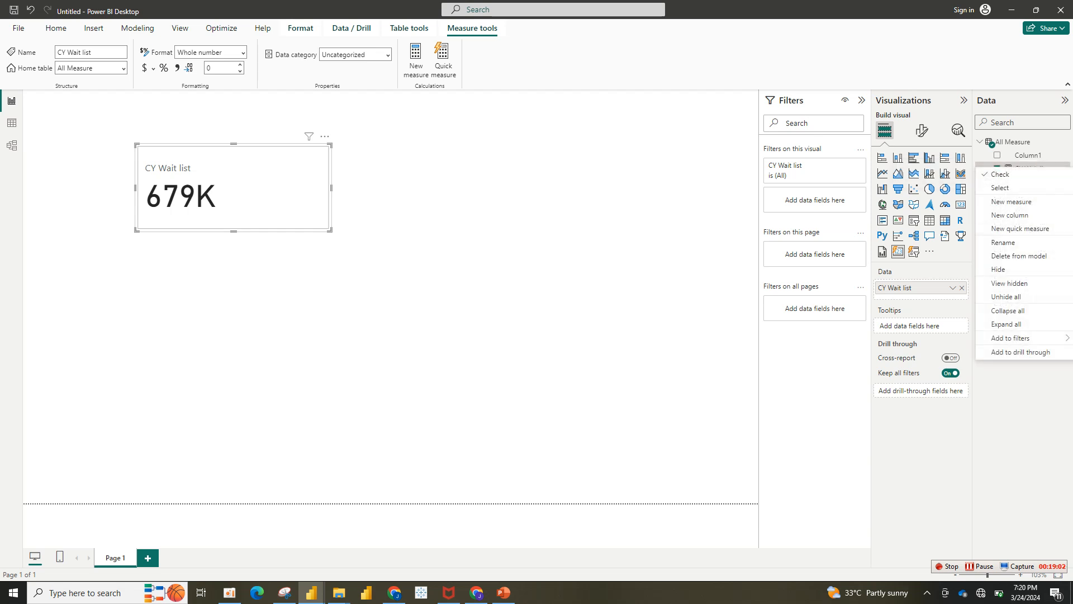
key("Escape")
double_click(448, 285)
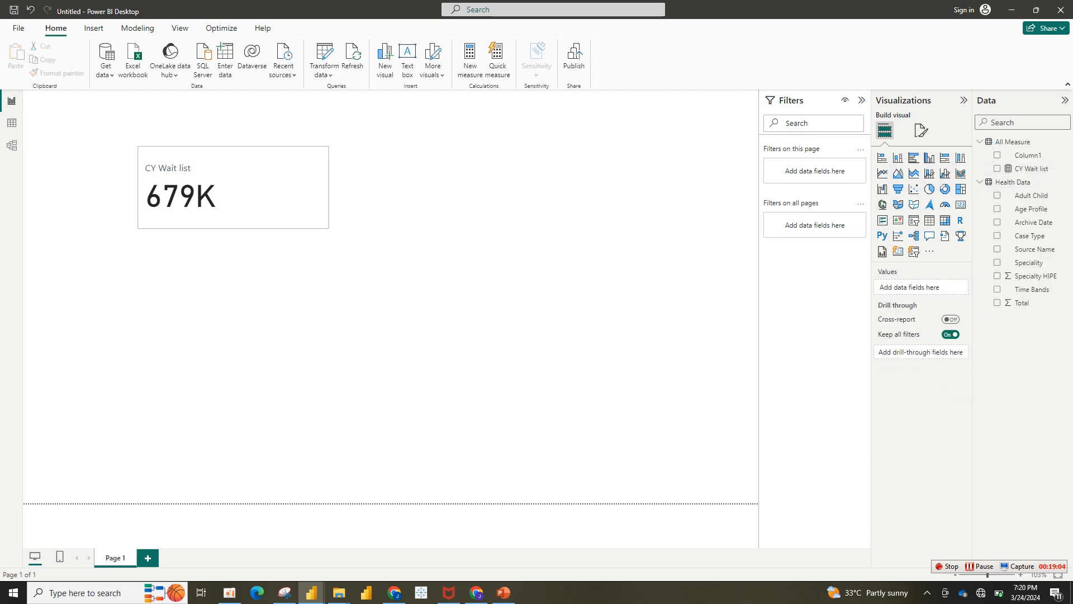
double_click(1032, 169)
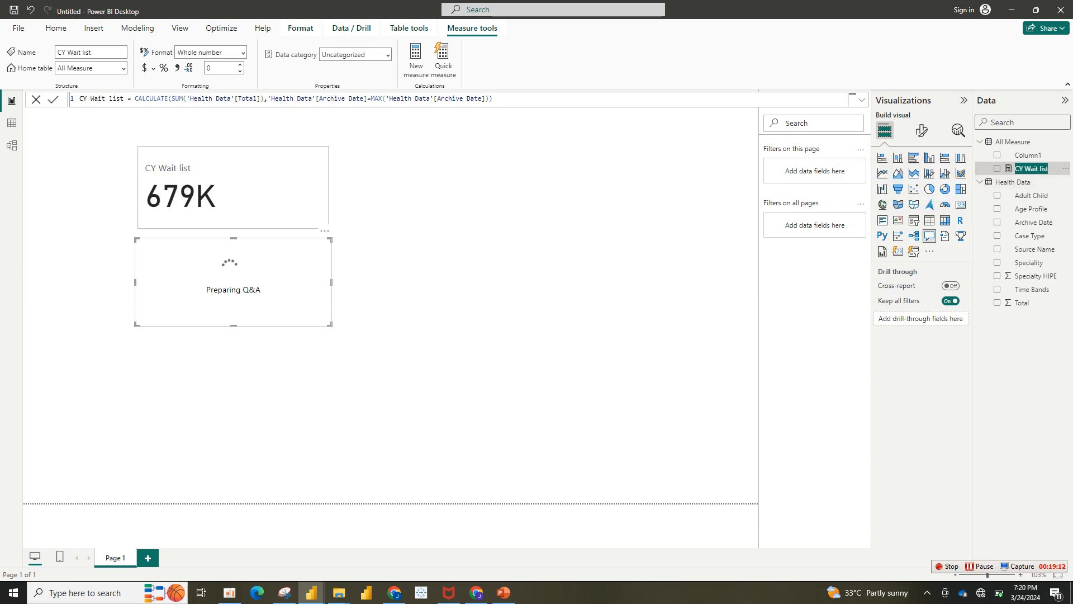
left_click(234, 282)
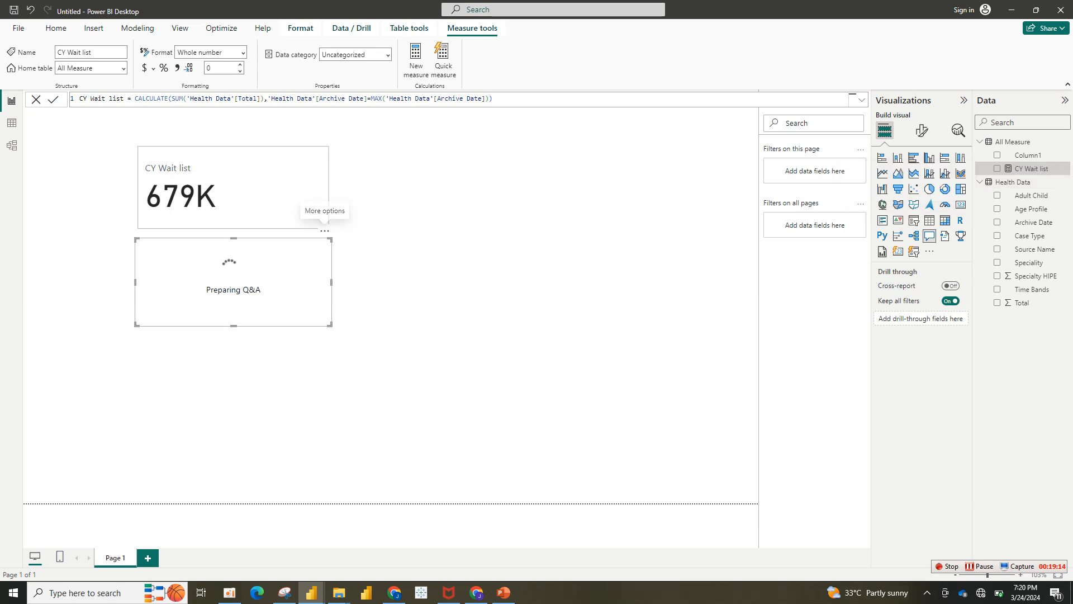
left_click(325, 231)
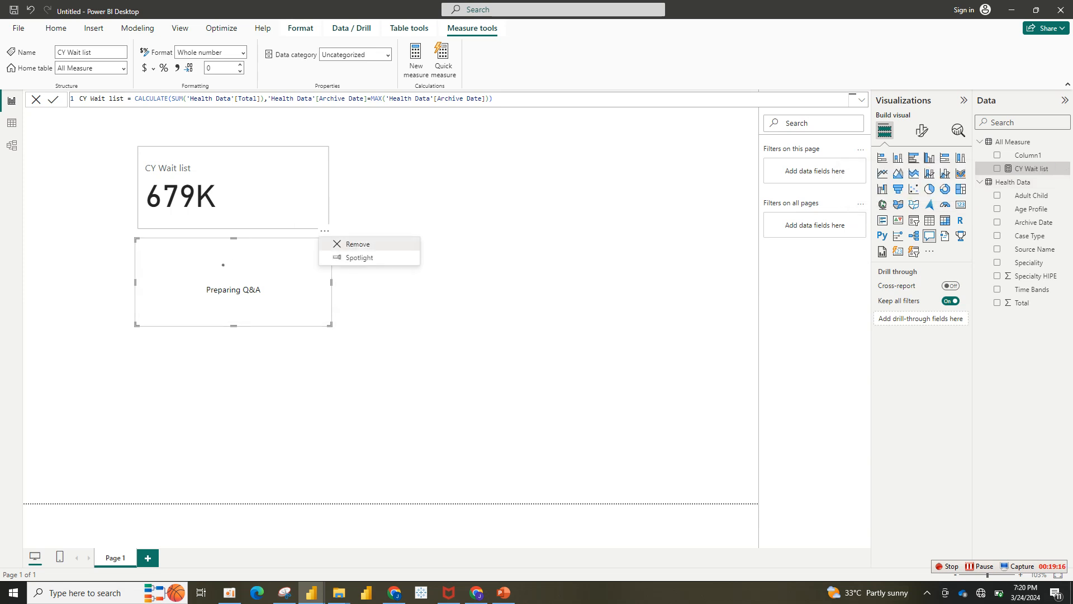
left_click(358, 244)
left_click(235, 185)
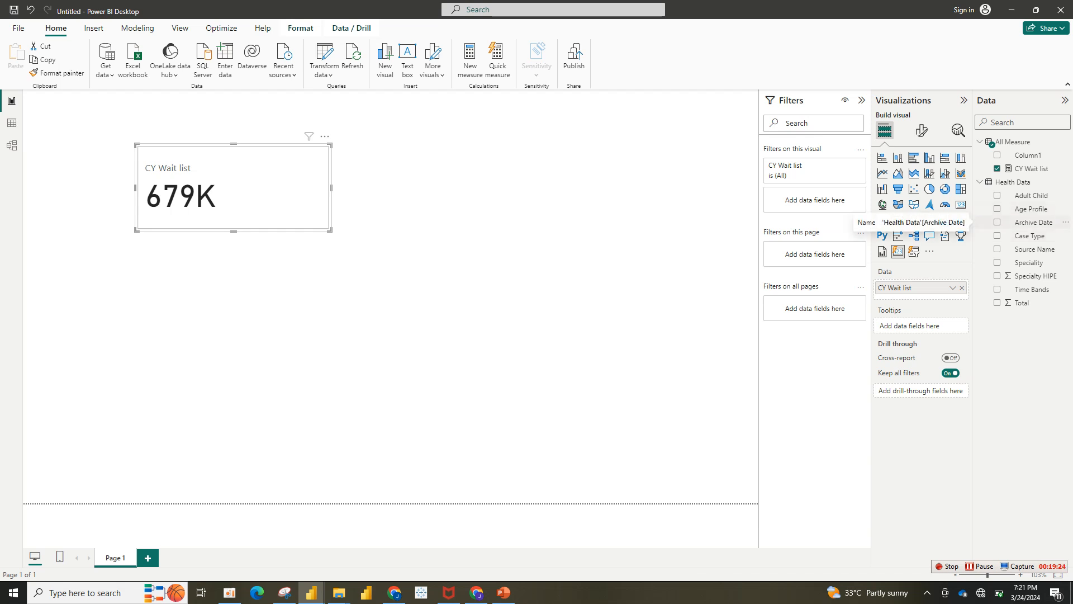
Change the data type of the Health Data table's Archive Date column to Date, accept the conversion and return to the report page.
left_click(12, 123)
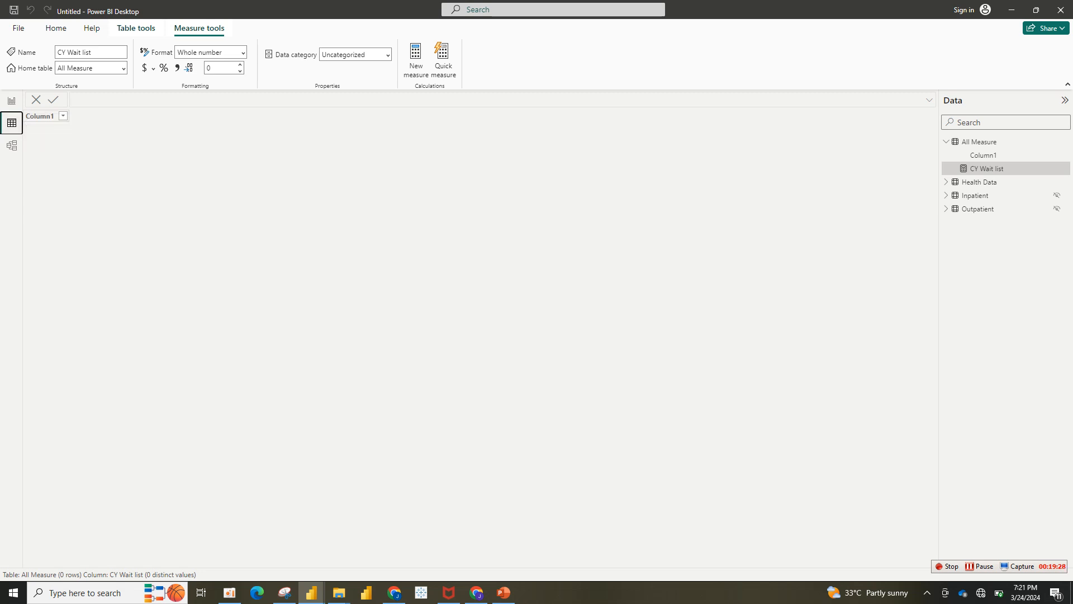
left_click(980, 182)
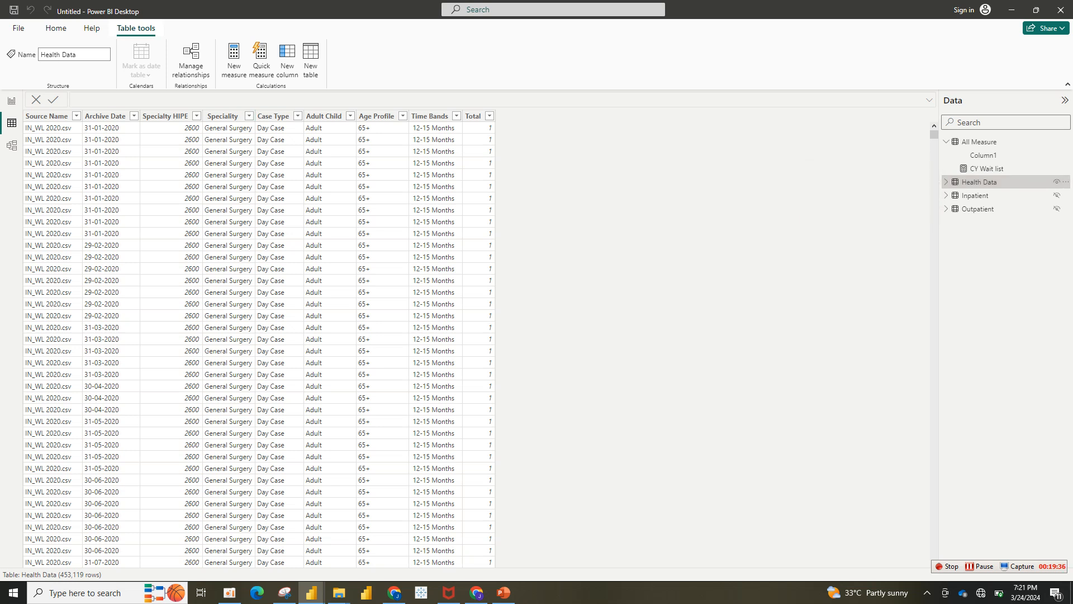
left_click(105, 116)
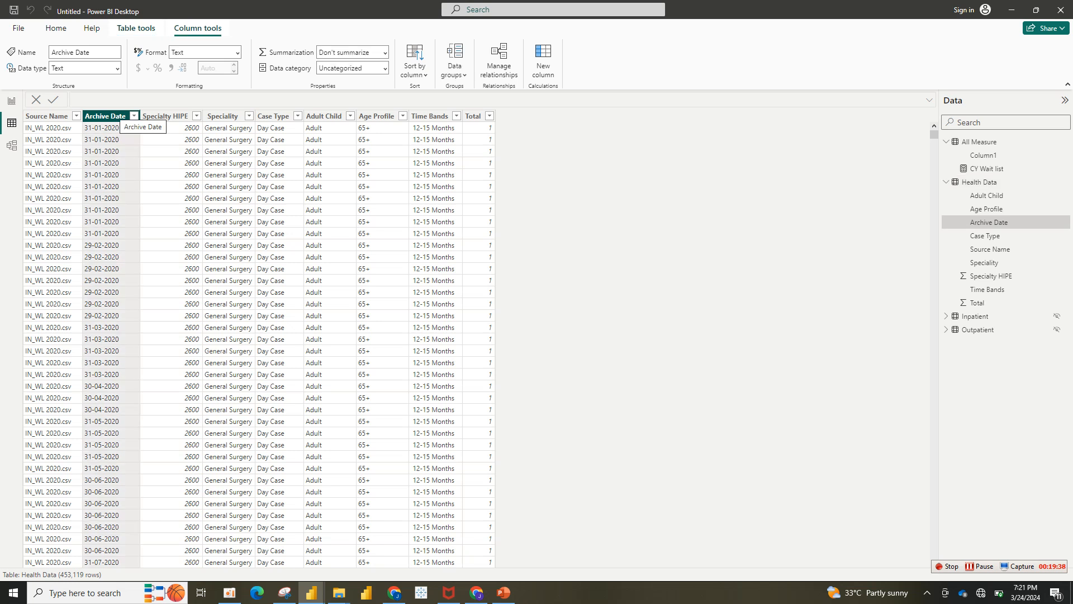
left_click(117, 68)
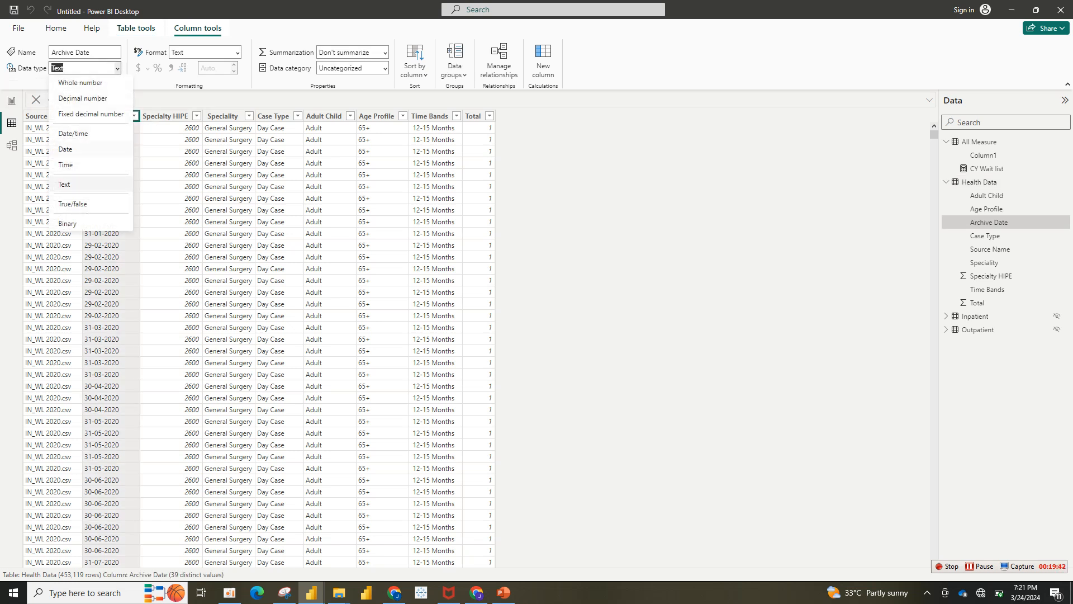
left_click(65, 149)
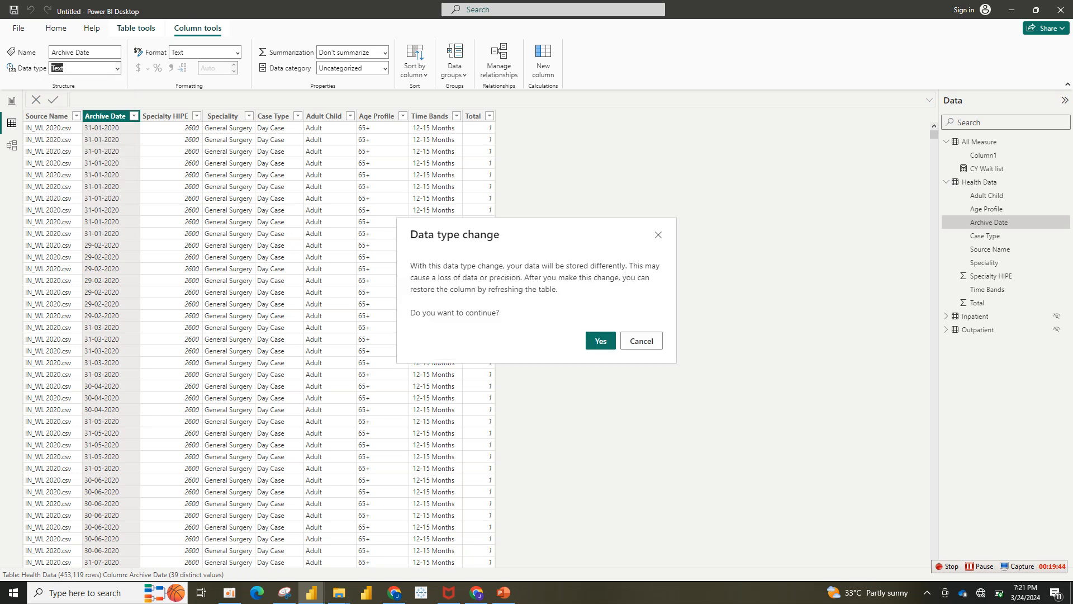
left_click(601, 341)
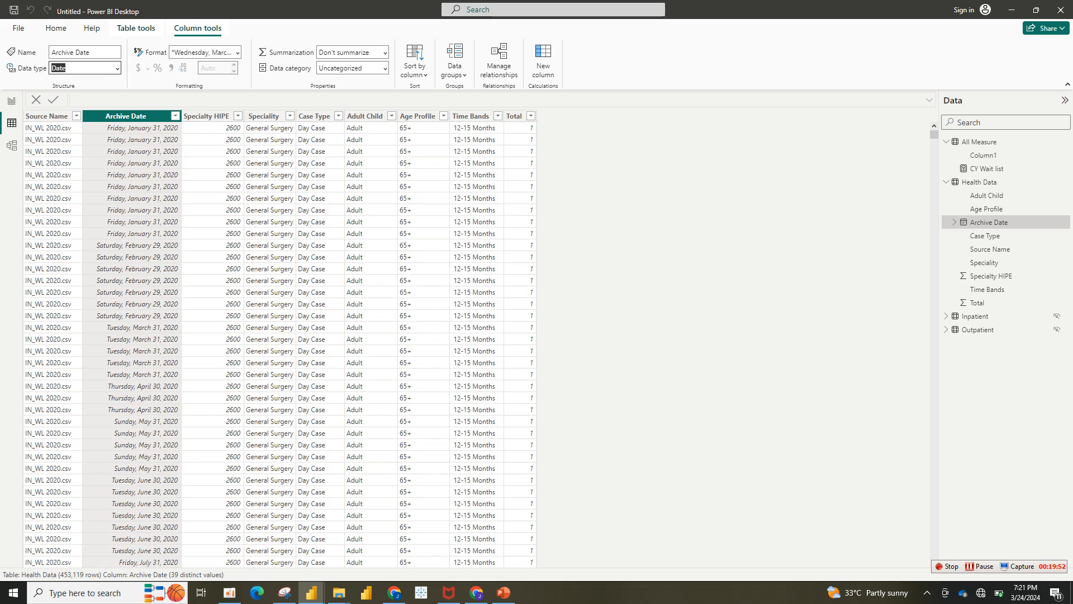
left_click(12, 101)
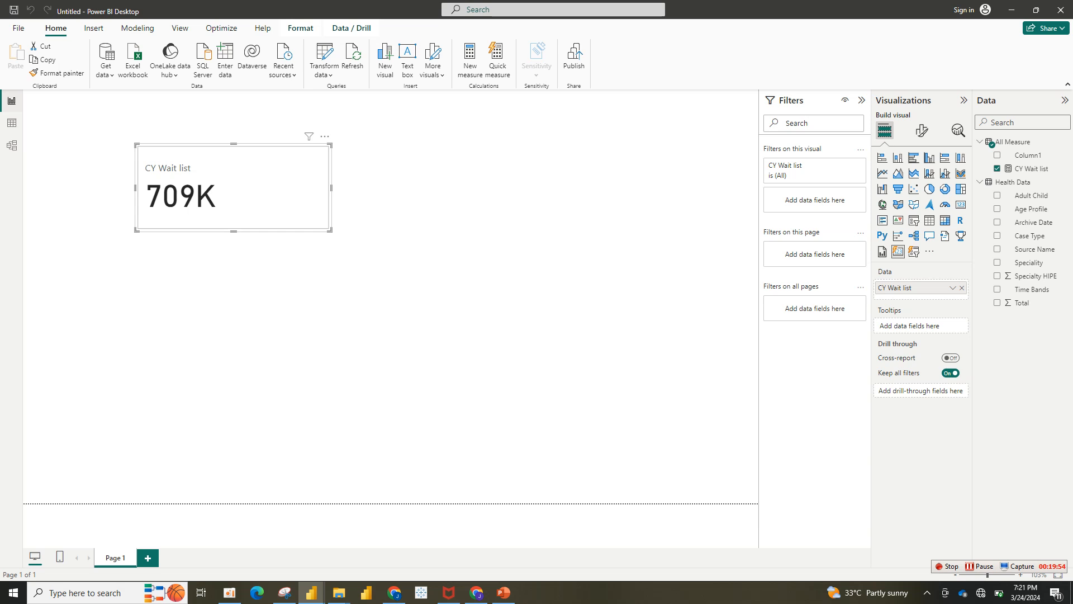
Move the CY Wait list card toward the middle of the page's upper area and make it narrower.
left_click_drag(321, 251, 362, 209)
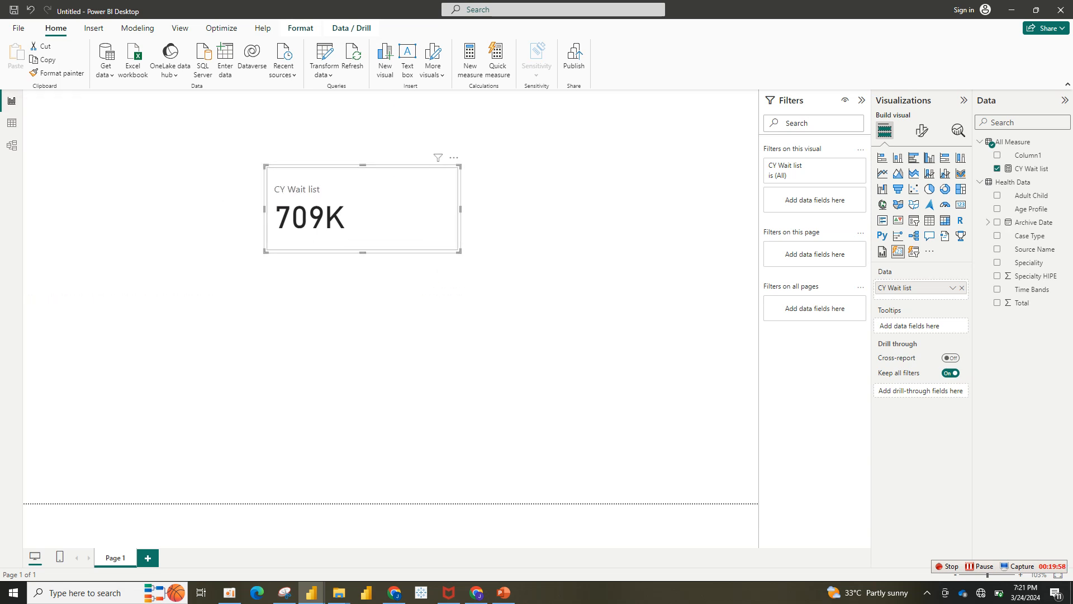
left_click_drag(460, 252, 429, 242)
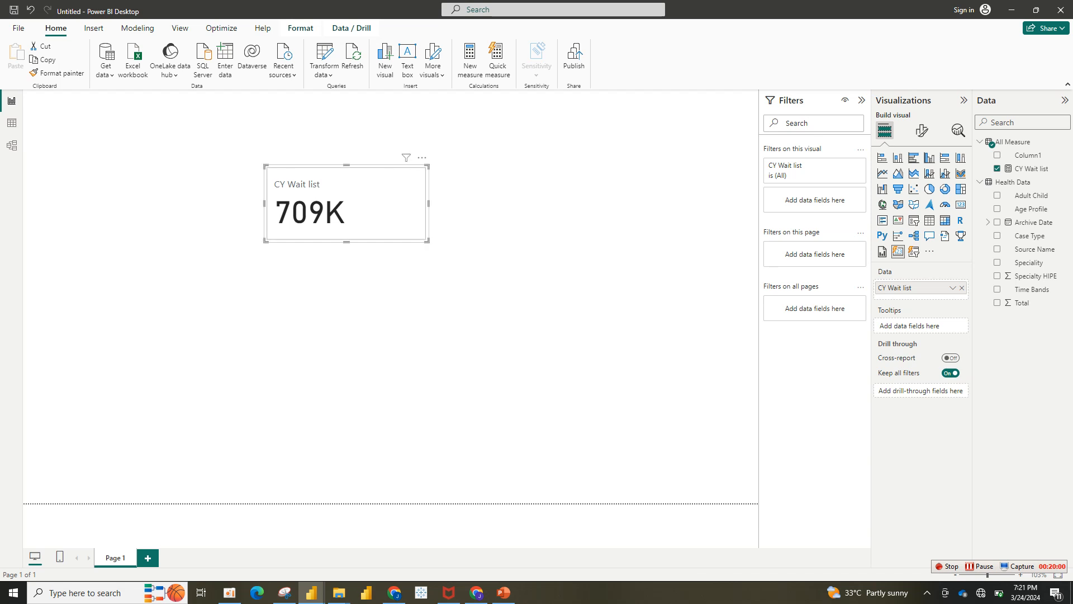
left_click(461, 275)
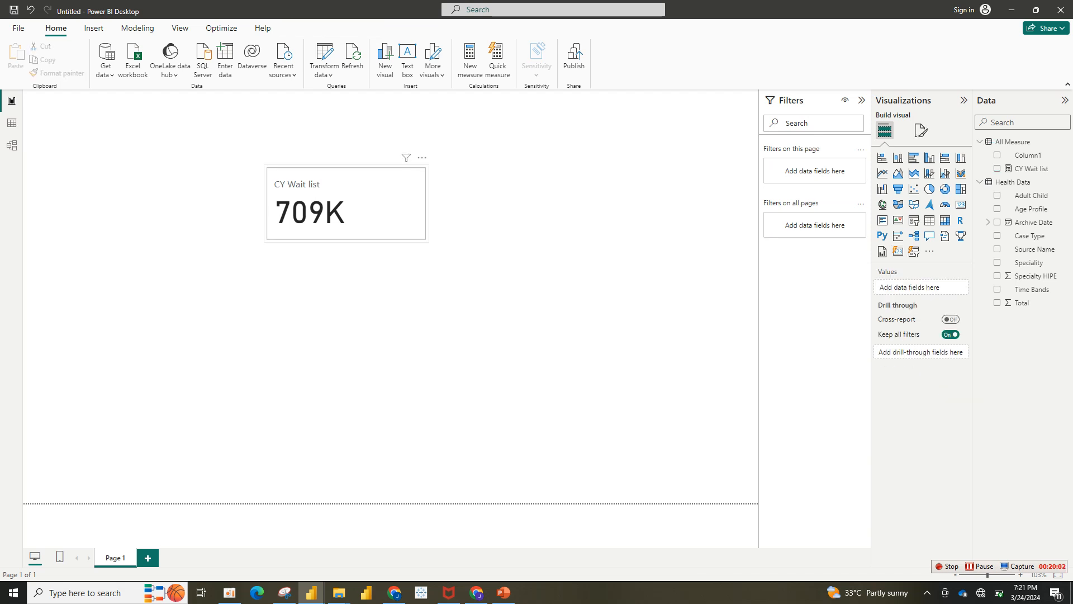
mouse_move(362, 209)
left_mouse_down()
mouse_move(367, 239)
mouse_move(343, 262)
mouse_move(353, 206)
left_mouse_up()
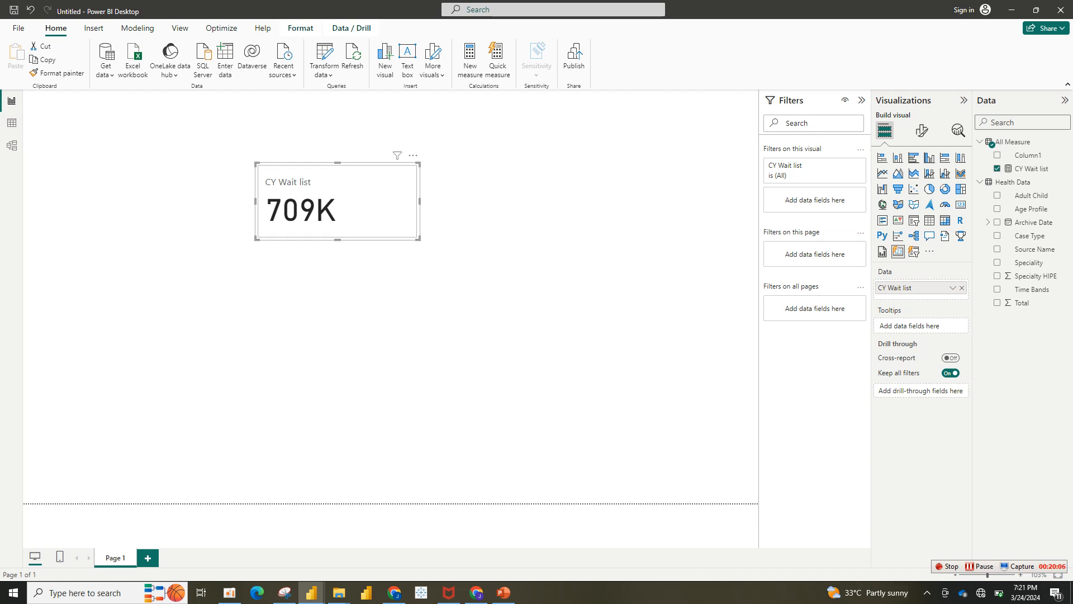
left_click_drag(419, 239, 396, 246)
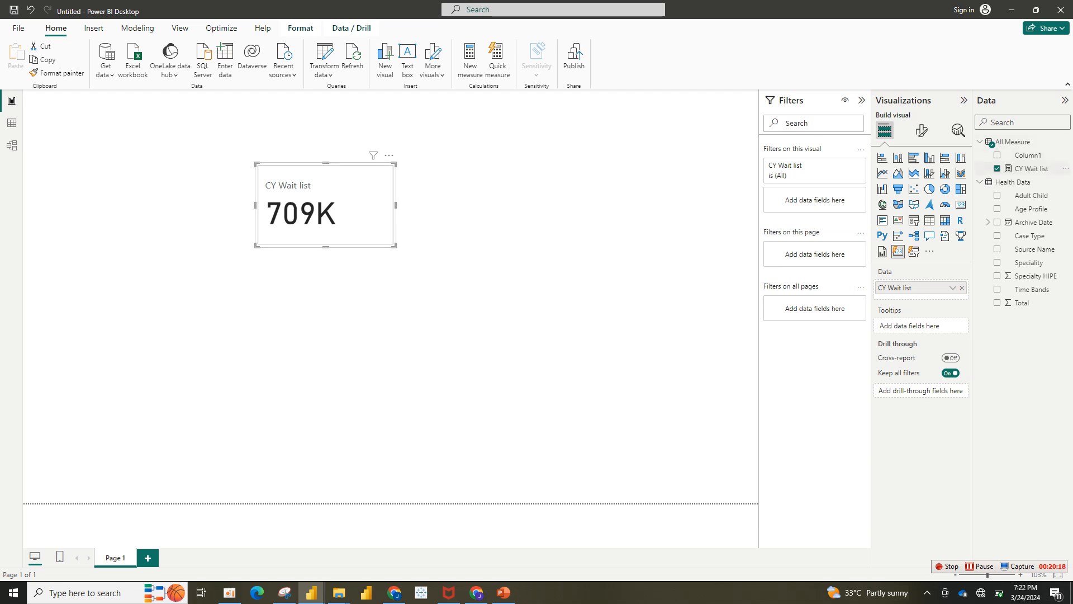
Start a new measure in the All Measure table and copy the full PY Wait List formula from the health report.
right_click(1037, 168)
left_click(987, 202)
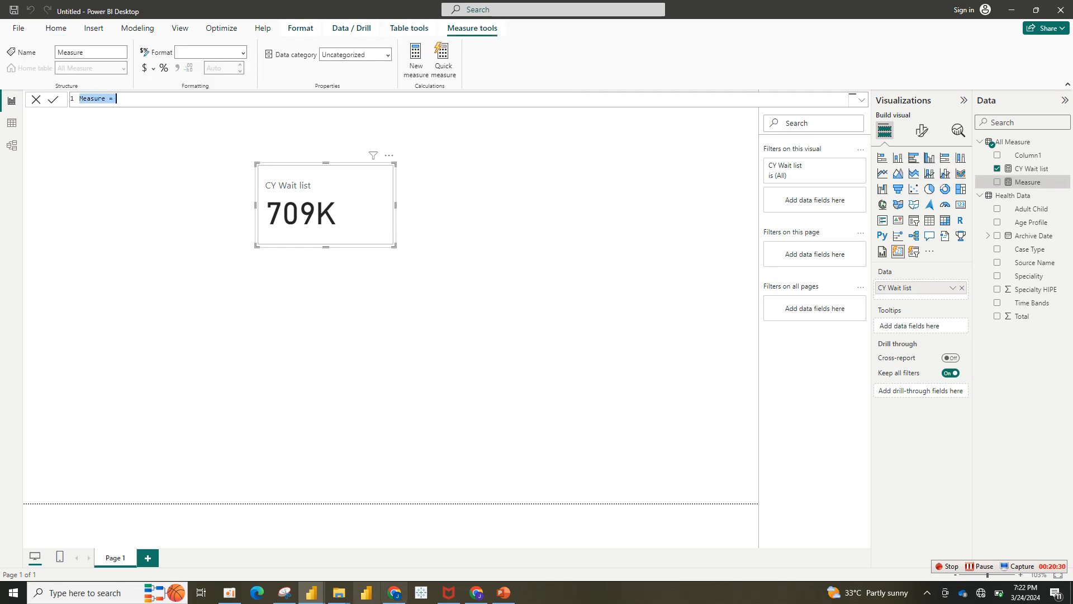
mouse_move(311, 592)
left_click(252, 539)
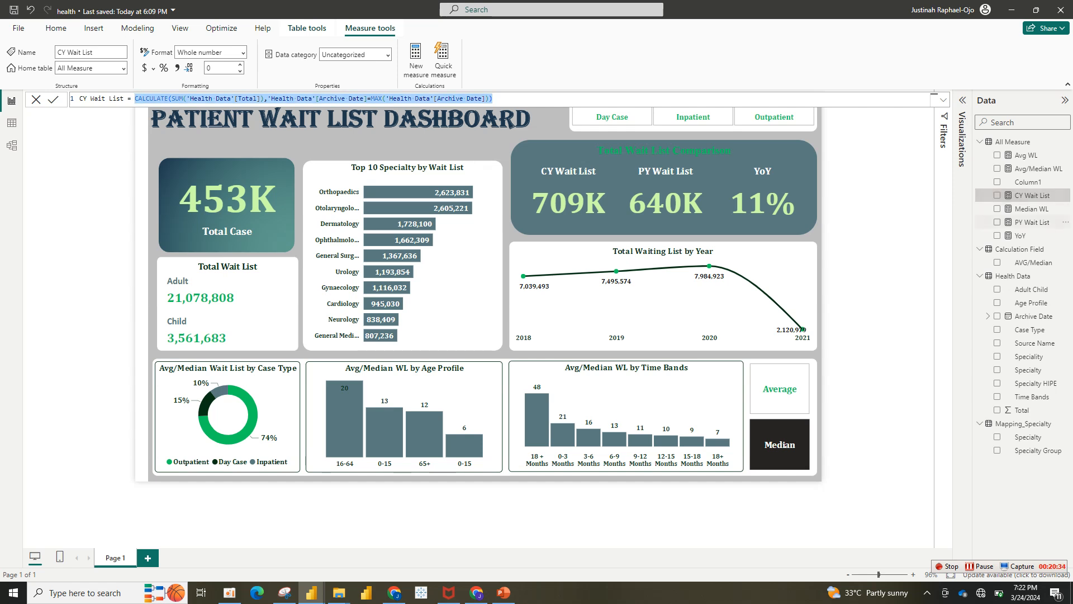
left_click(1032, 223)
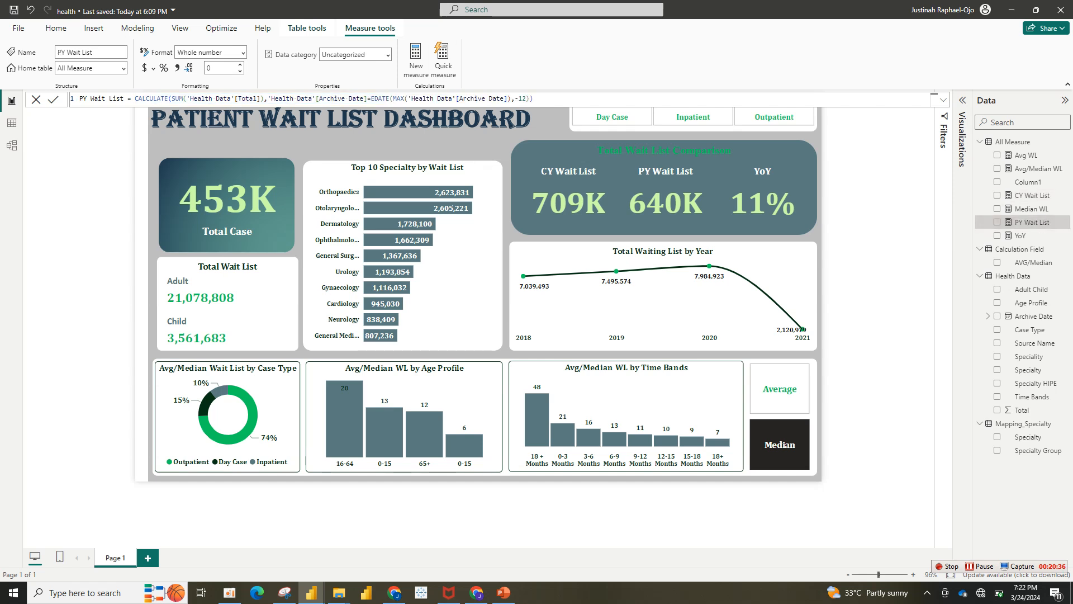
left_click_drag(533, 98, 80, 98)
key("ctrl+c")
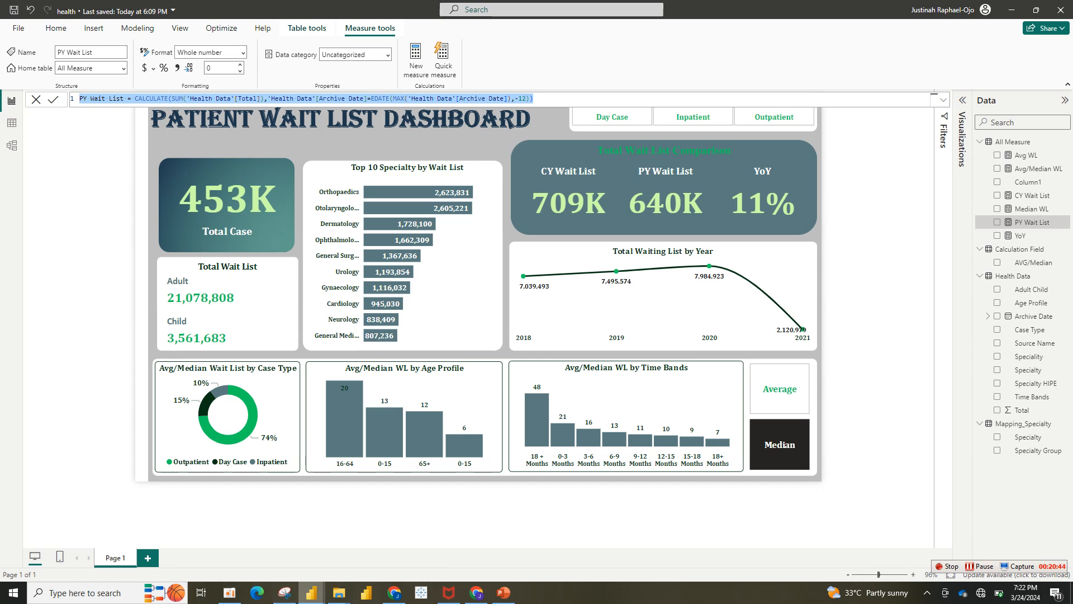
Back in the untitled report, define the measure as PY Wait List = CALCULATE(SUM('Health Data'[Total]),'Health Data'[Archive Date]=EDATE(MAX('Health Data'[Archive Date]),-12)).
mouse_move(311, 592)
left_click(371, 540)
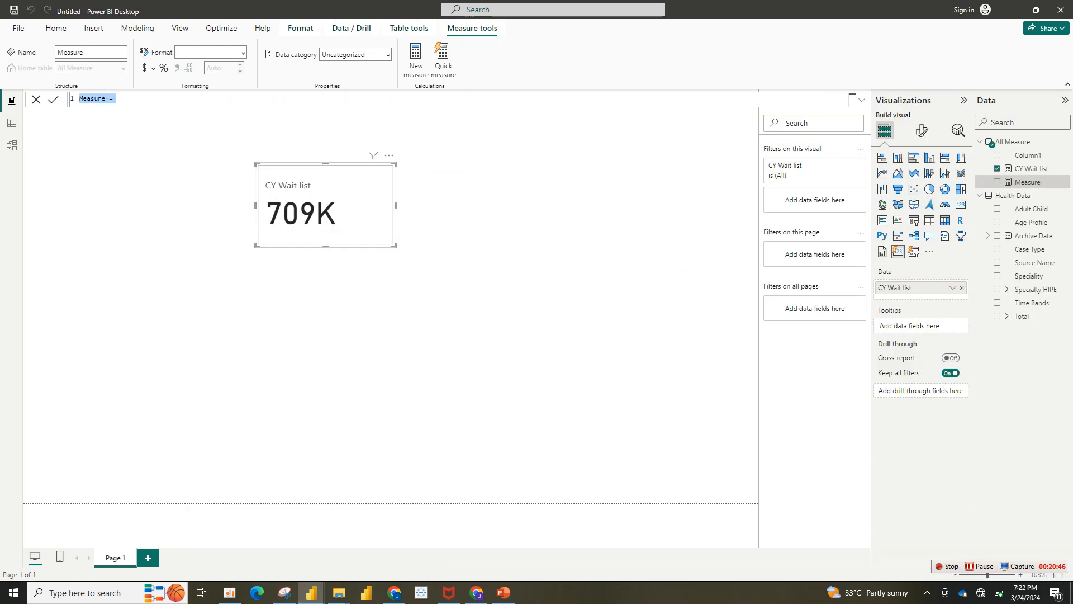
key("ctrl+v")
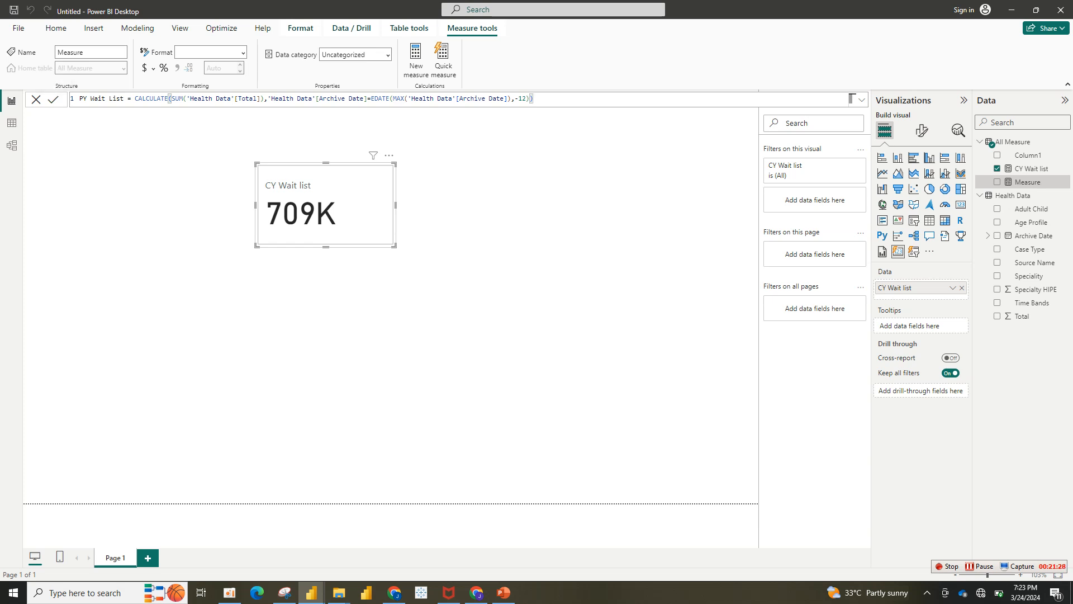
key("Return")
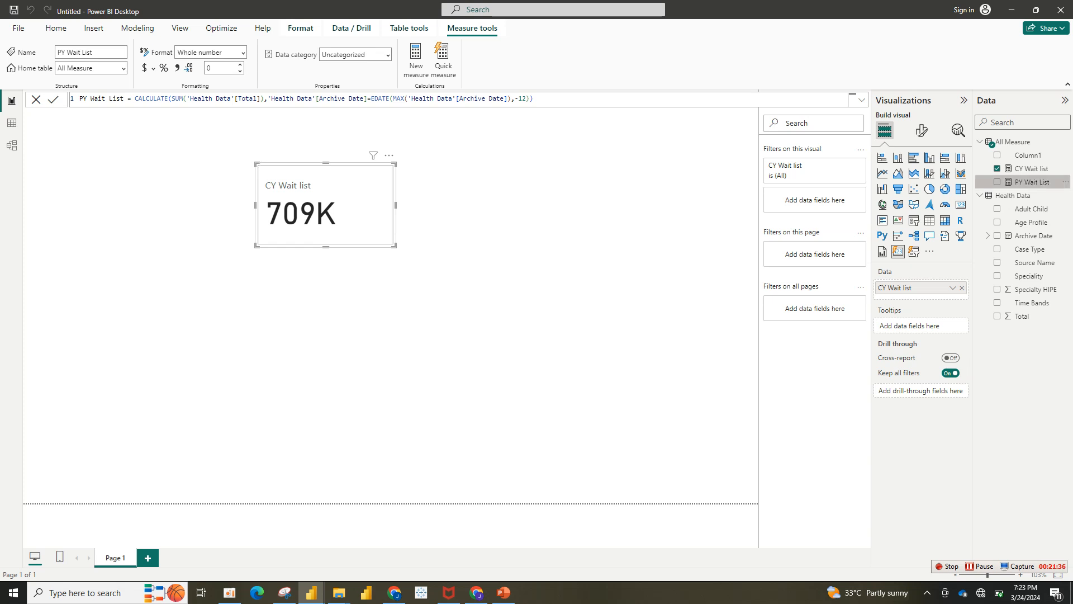
Add the PY Wait List measure to the CY Wait list card and enlarge the card to fit both values.
left_click(997, 181)
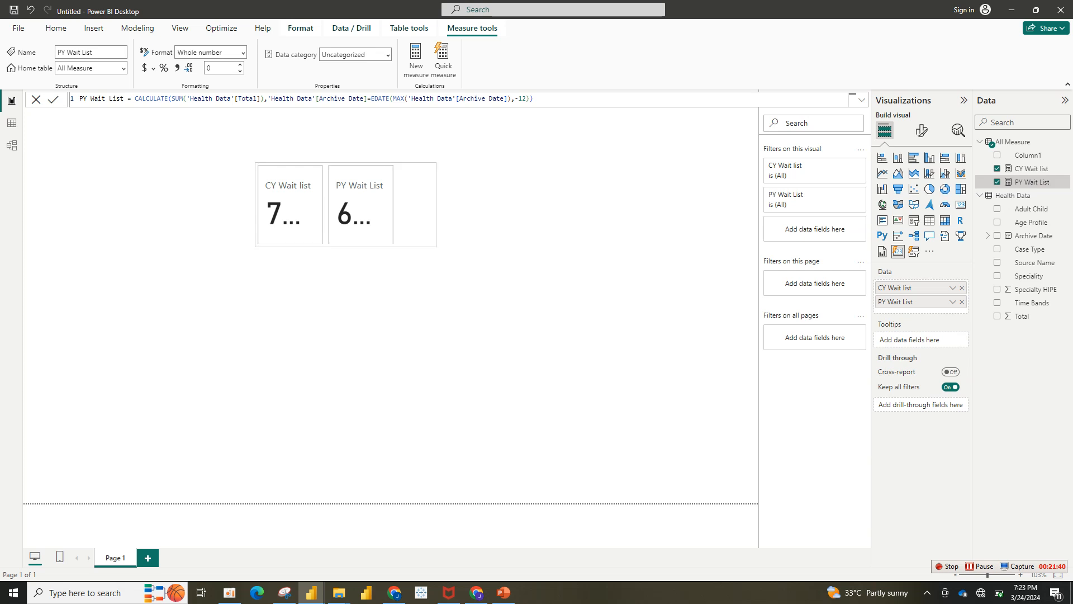
left_click_drag(395, 245, 535, 260)
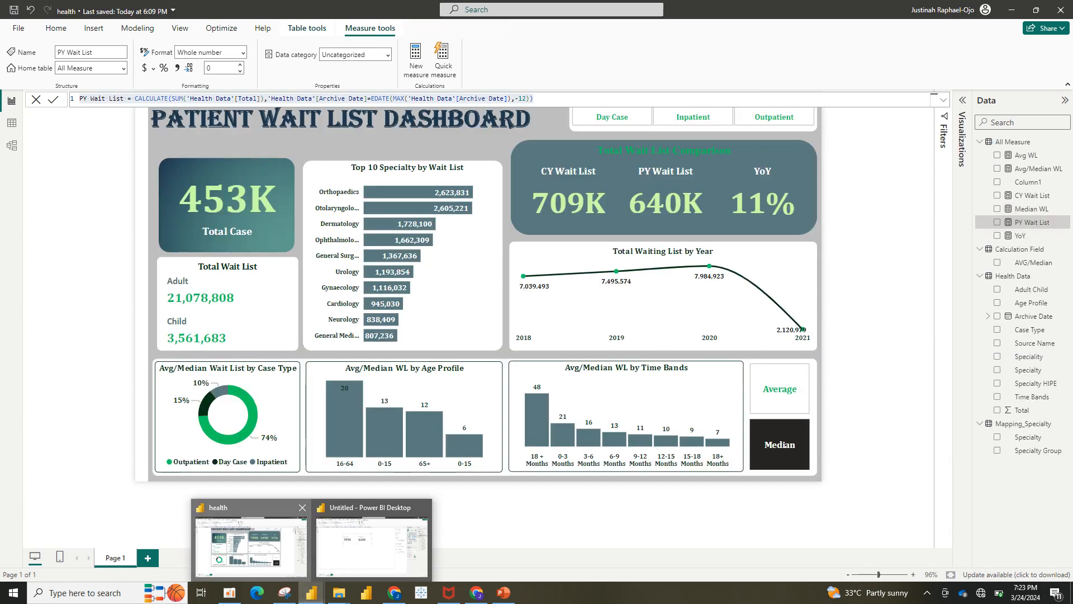
Switch to the health report and copy the full formula of its YoY measure.
left_click(246, 517)
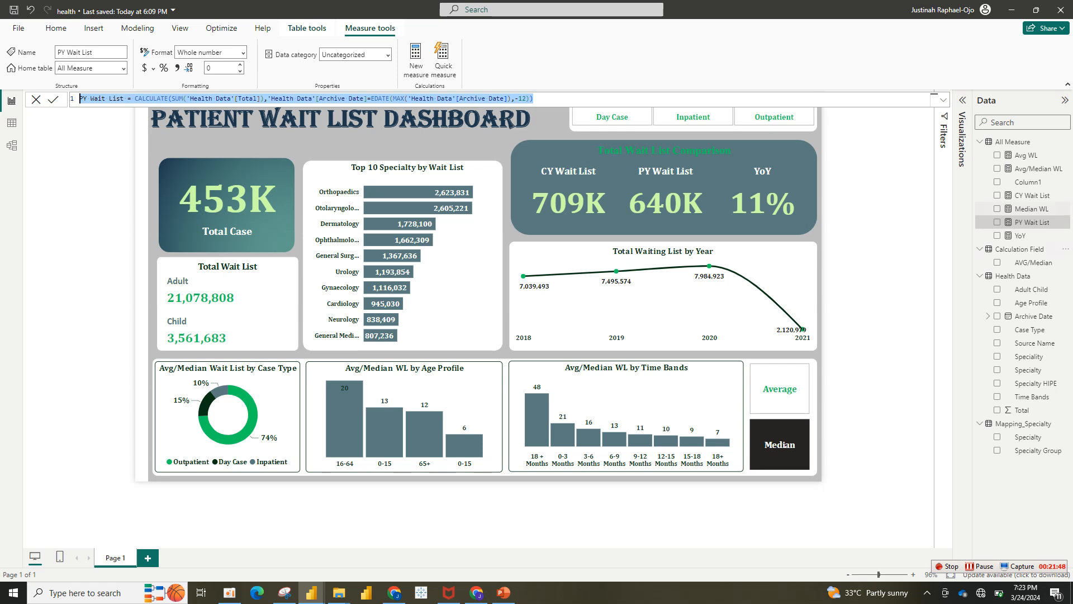
left_click(1021, 236)
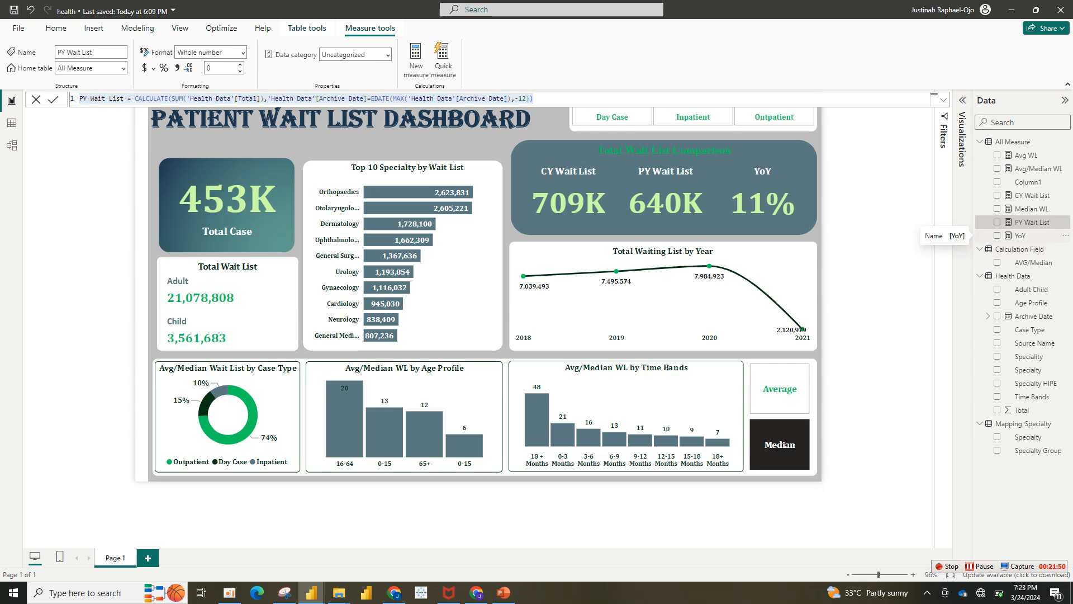
double_click(1021, 235)
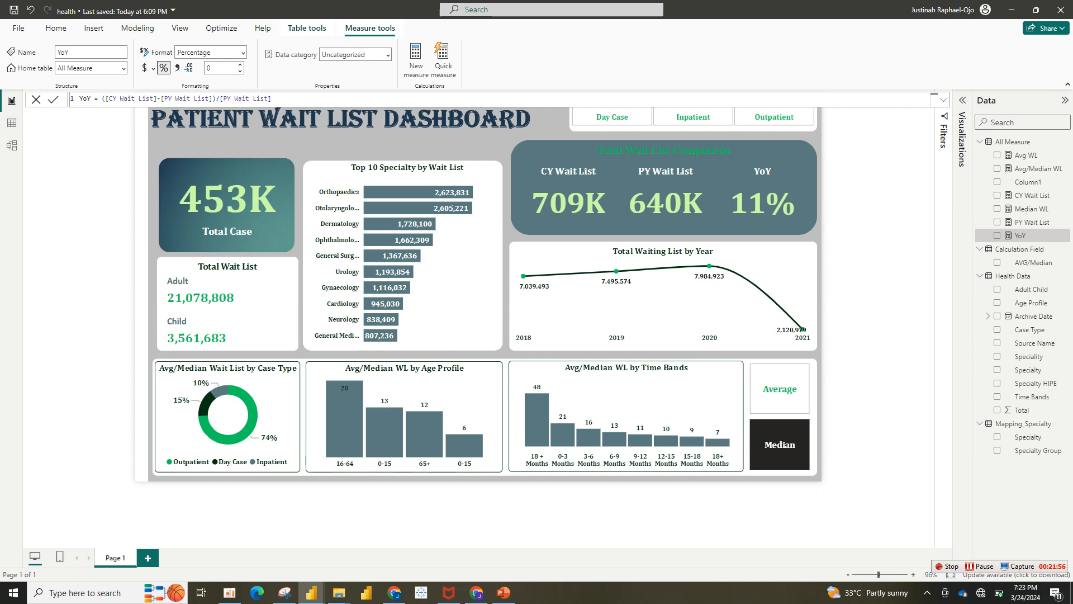
key("ctrl+a")
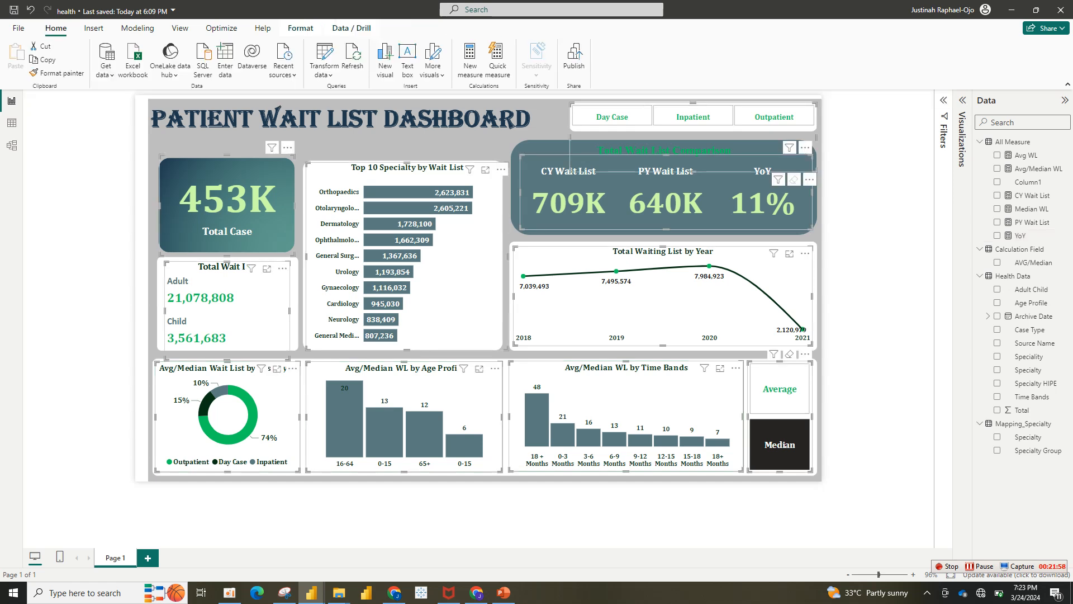
left_click(876, 290)
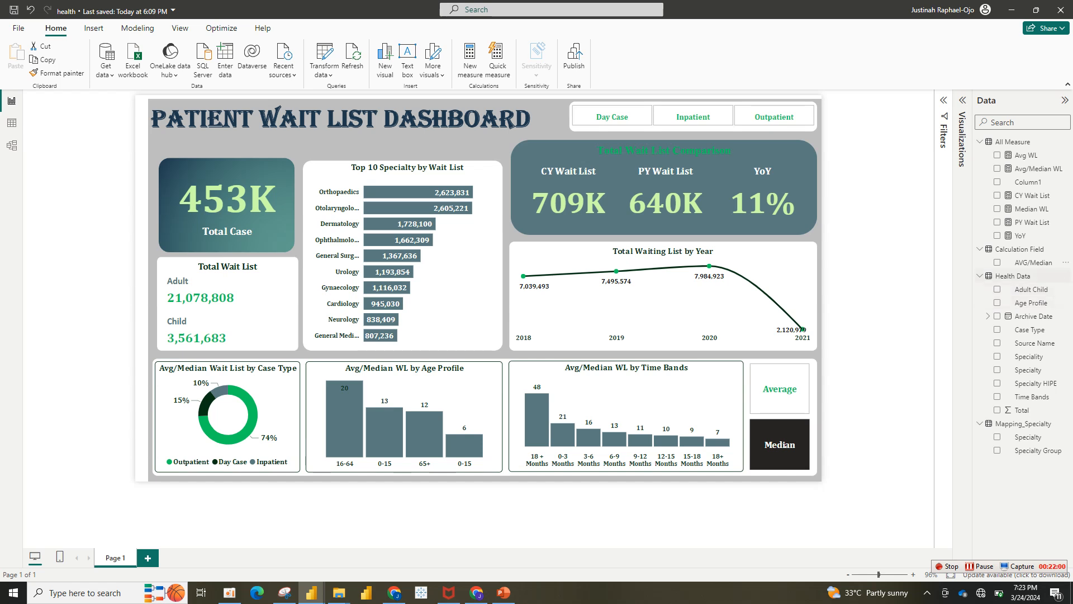
double_click(1021, 236)
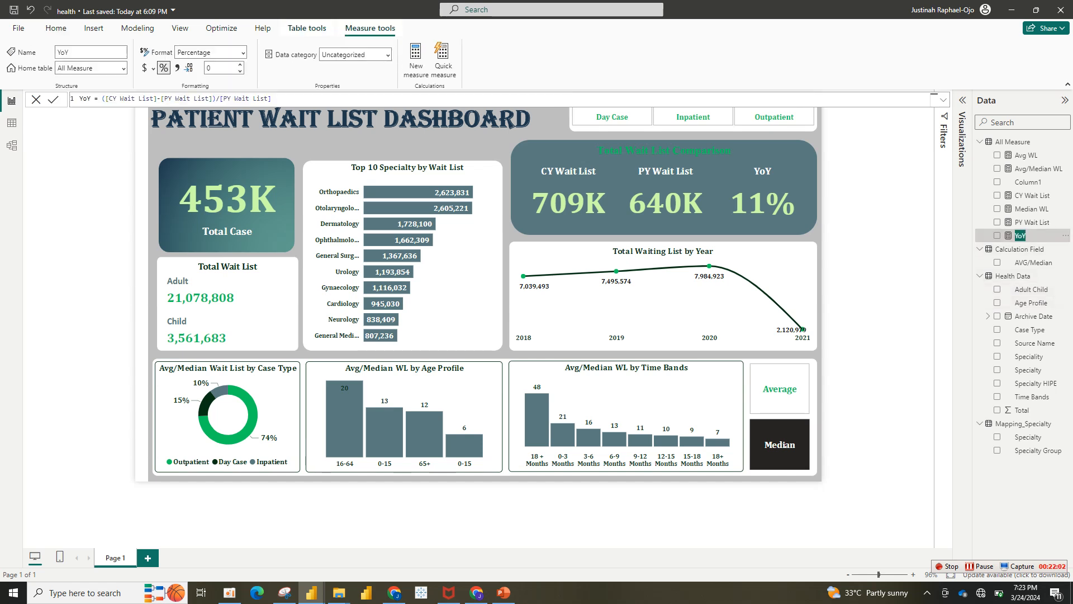
key("ctrl+a")
key("ctrl+c")
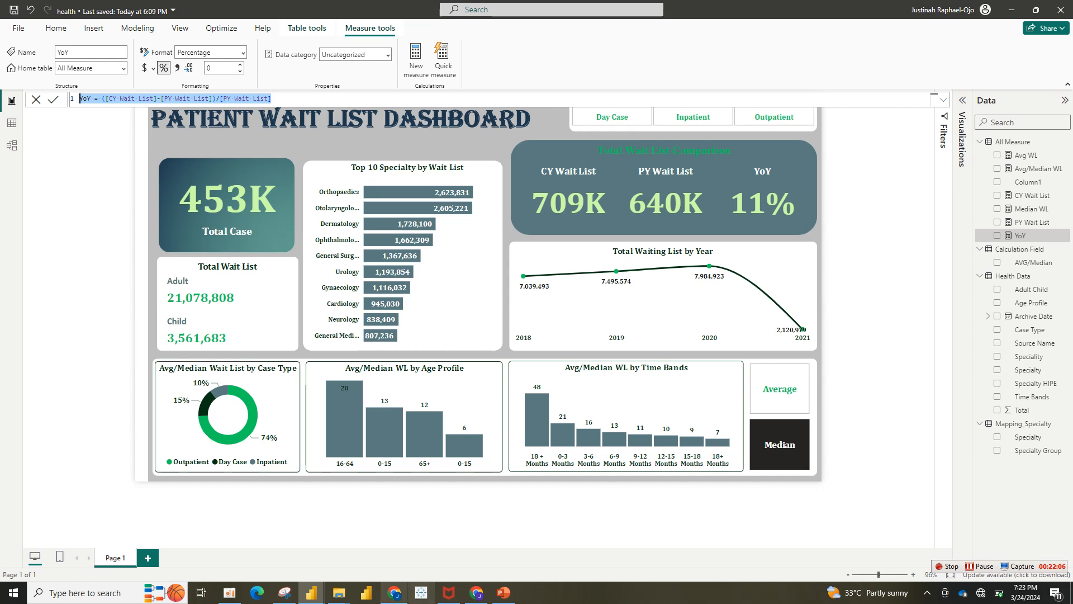
Back in the untitled report, add the measure YoY = ([CY Wait List]-[PY Wait List])/[PY Wait List] to All Measure and format it as a percentage.
left_click(346, 536)
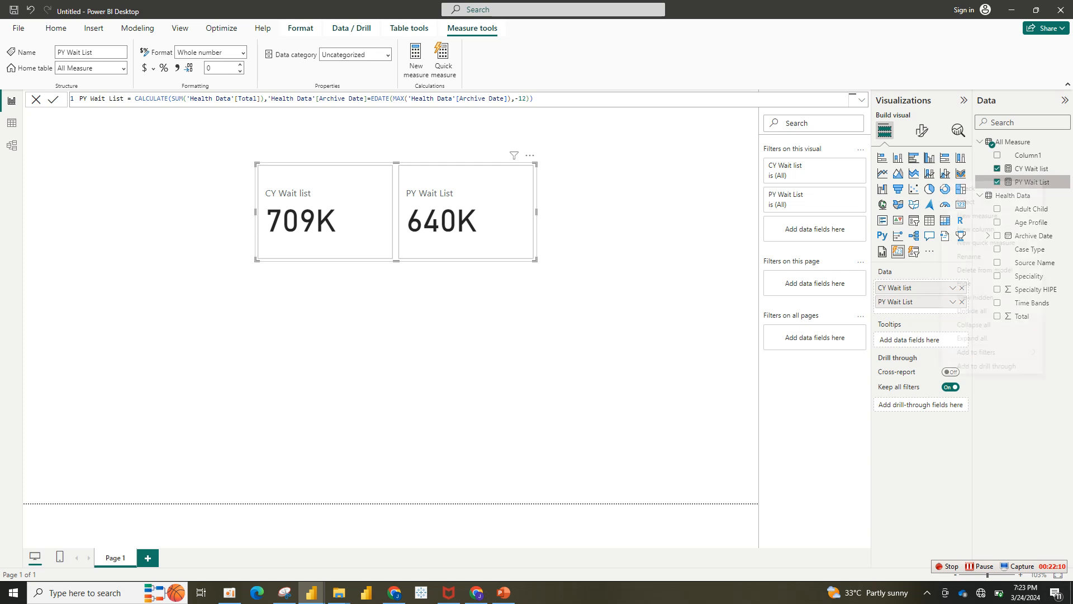
right_click(1043, 182)
left_click(986, 217)
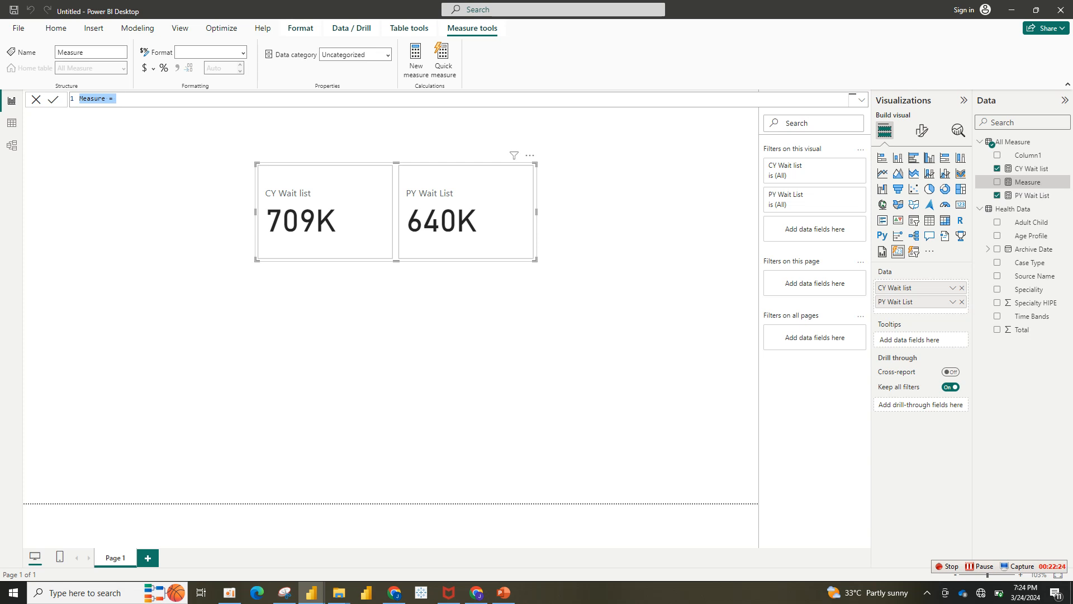
key("ctrl+v")
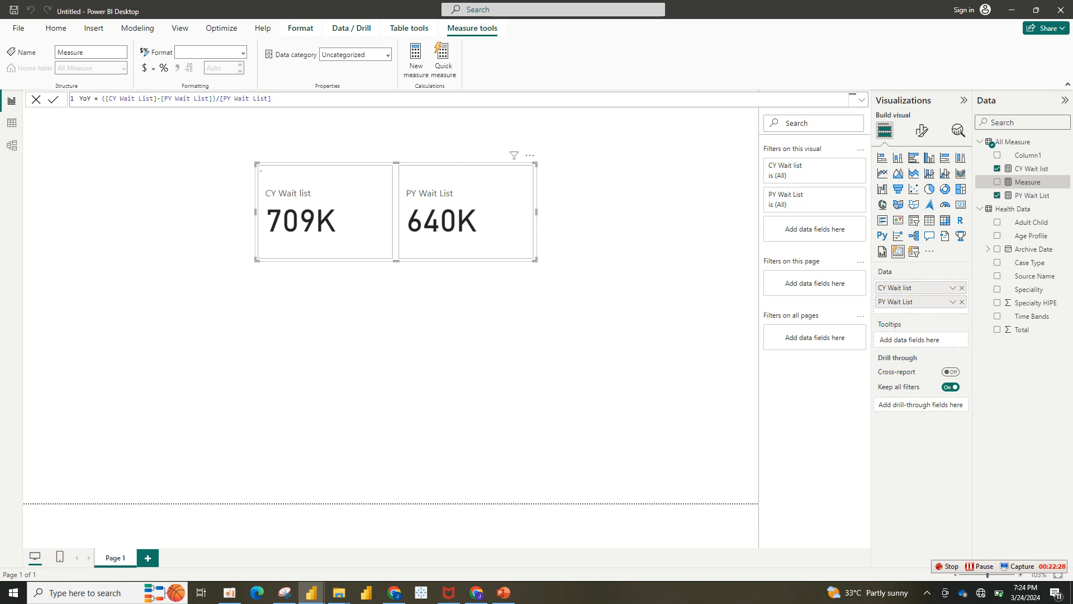
key("Return")
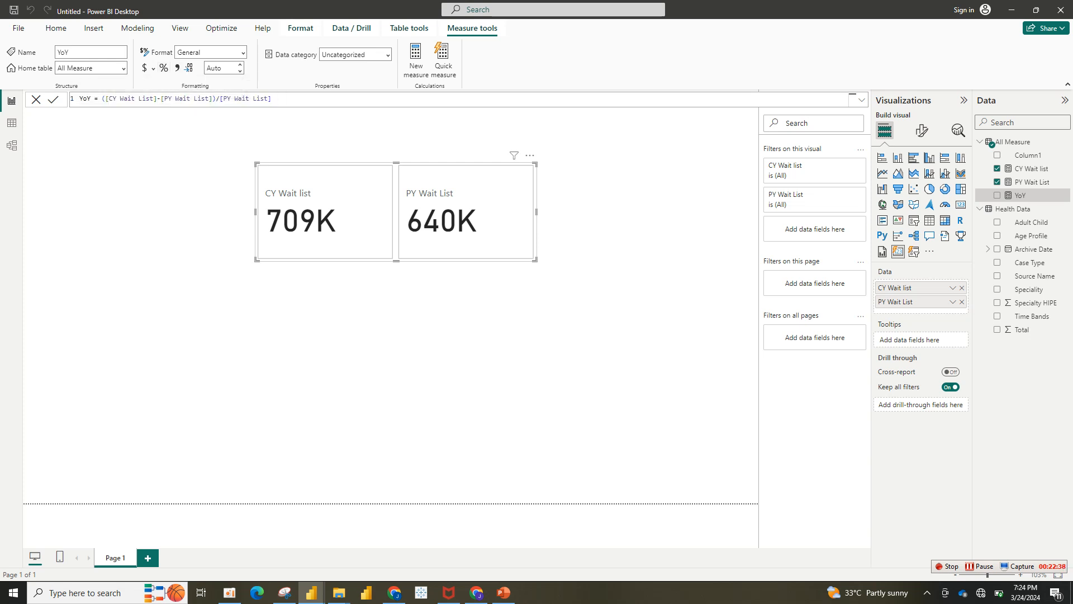
left_click(164, 68)
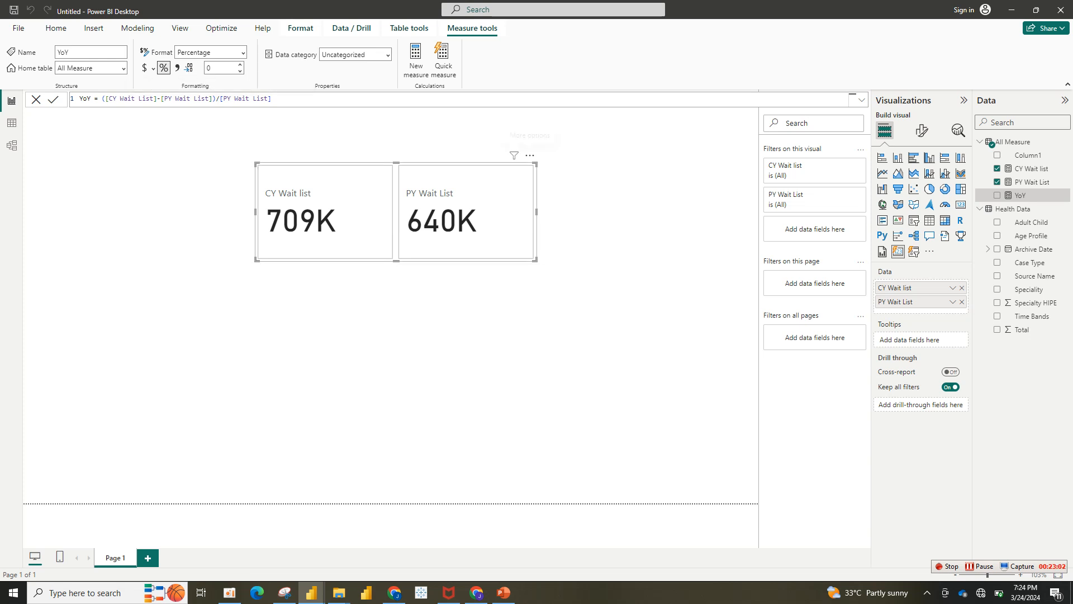
Add the YoY measure to the CY and PY Wait List card, move the card near the page's upper edge and widen it.
left_click_drag(523, 159, 673, 137)
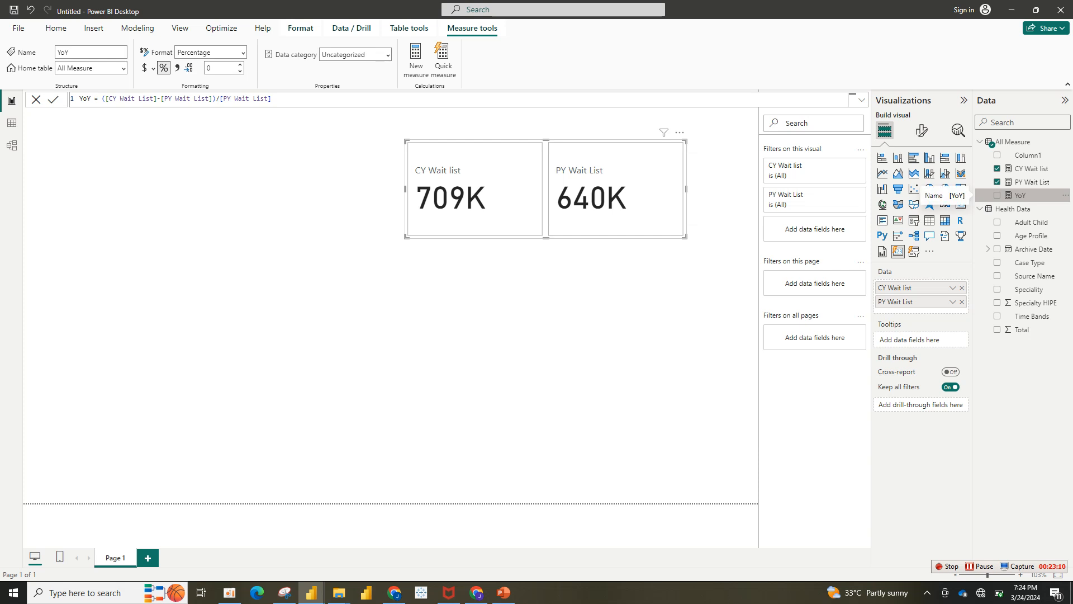
left_click(998, 195)
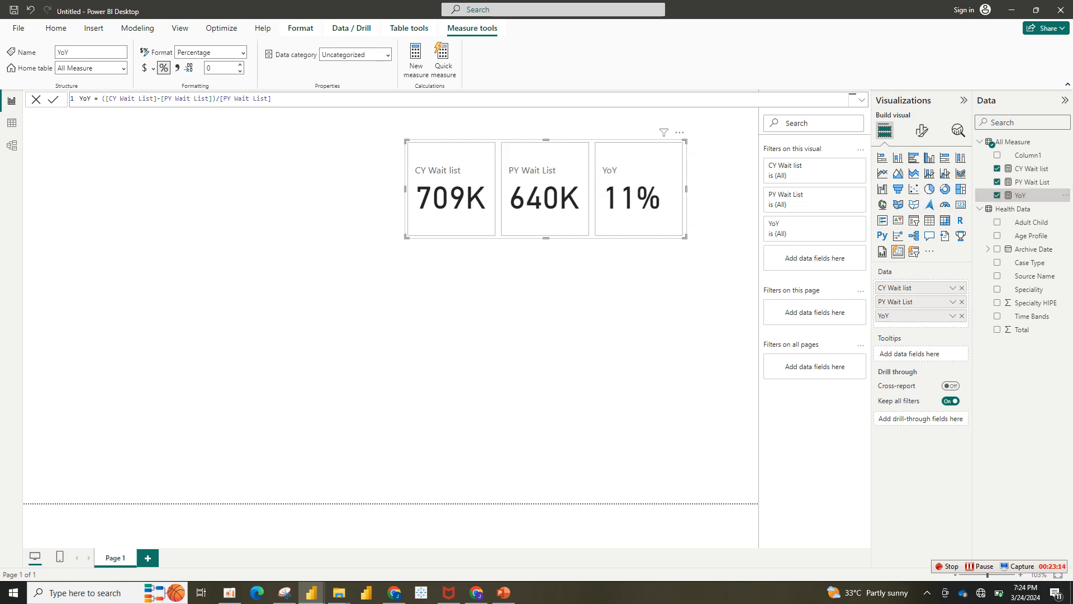
left_click(716, 262)
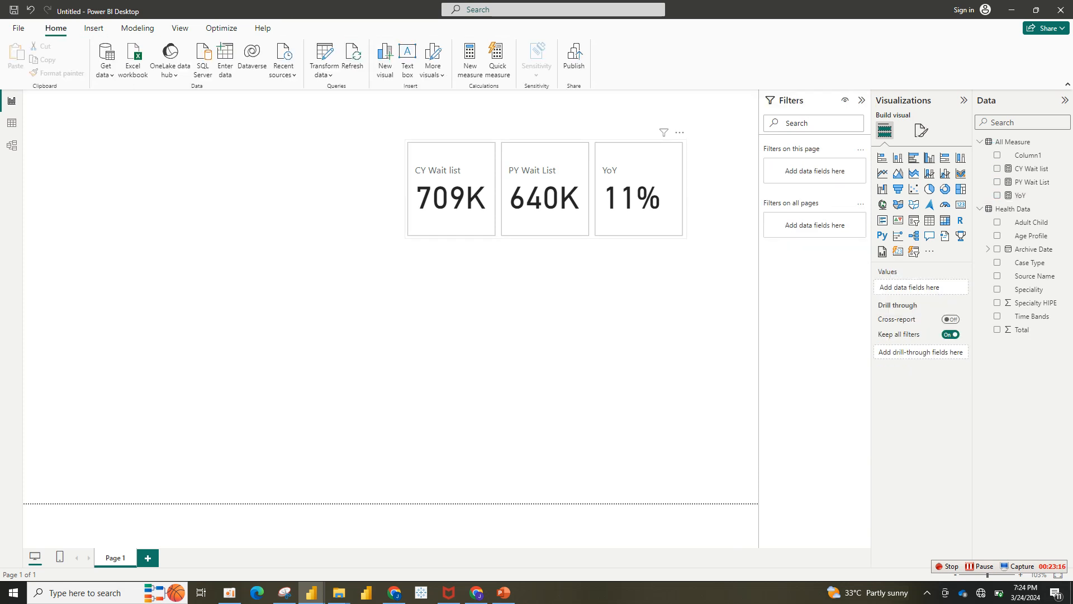
left_click_drag(593, 218, 564, 210)
left_click_drag(378, 230, 354, 224)
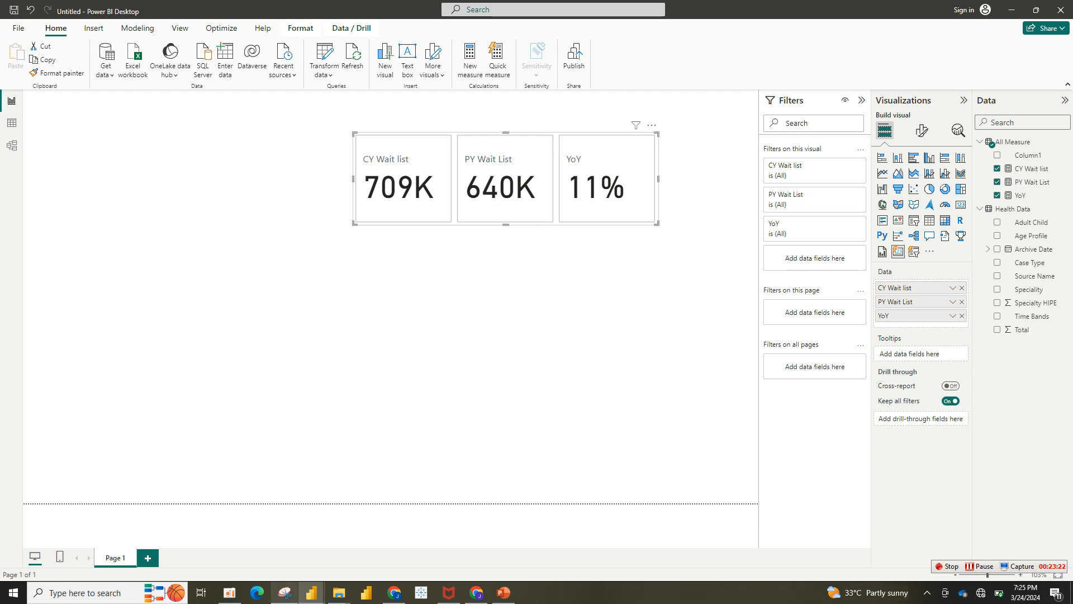
In the health report, switch the calculation slicer to Average and back to Median to compare the lower charts.
mouse_move(312, 592)
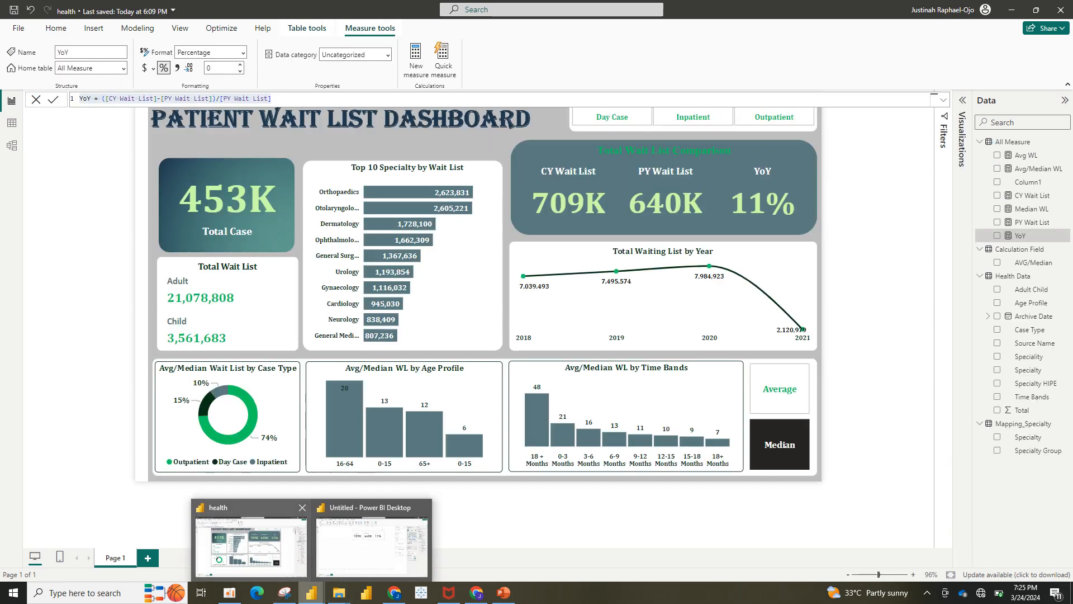
left_click(251, 545)
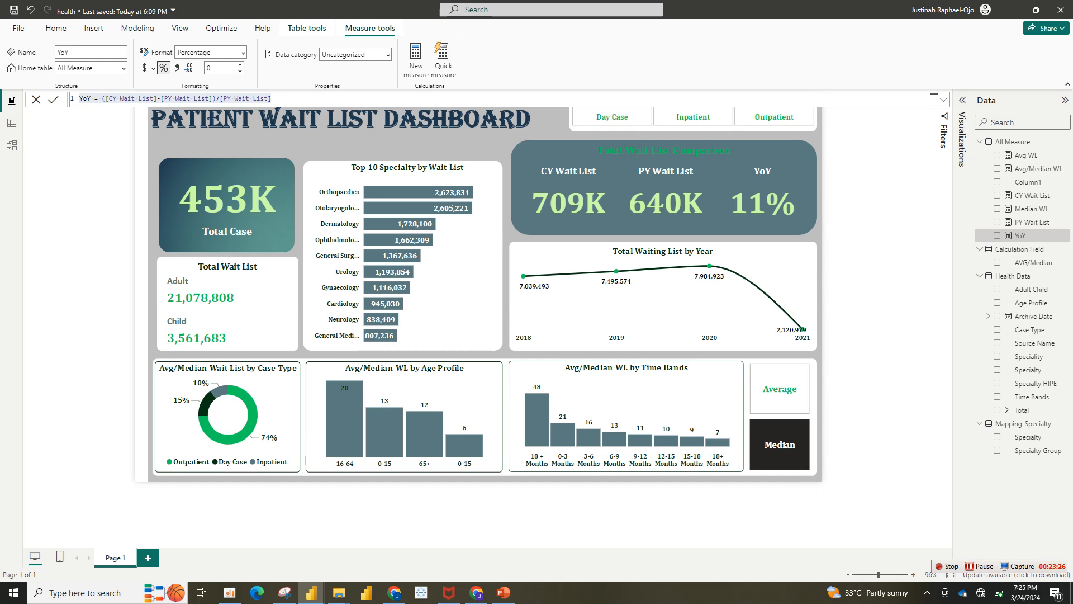
left_click(324, 511)
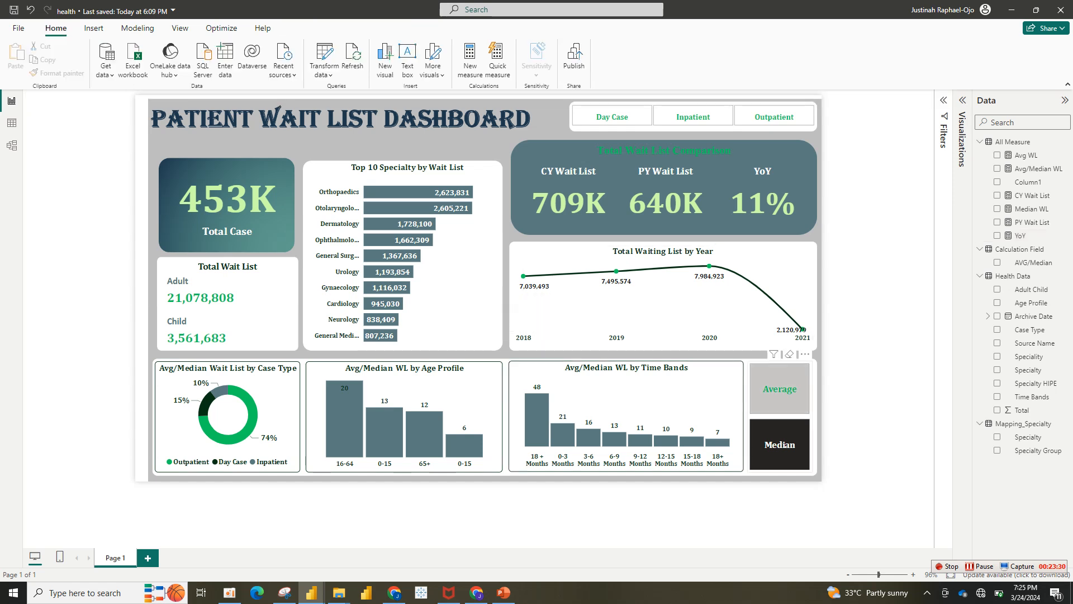
left_click(780, 389)
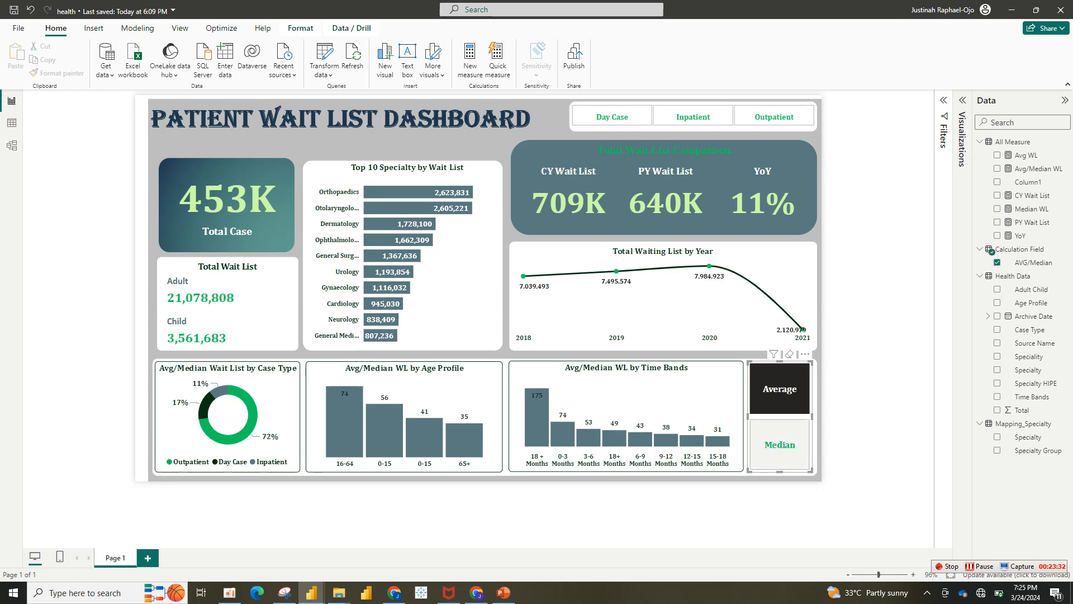
left_click(779, 444)
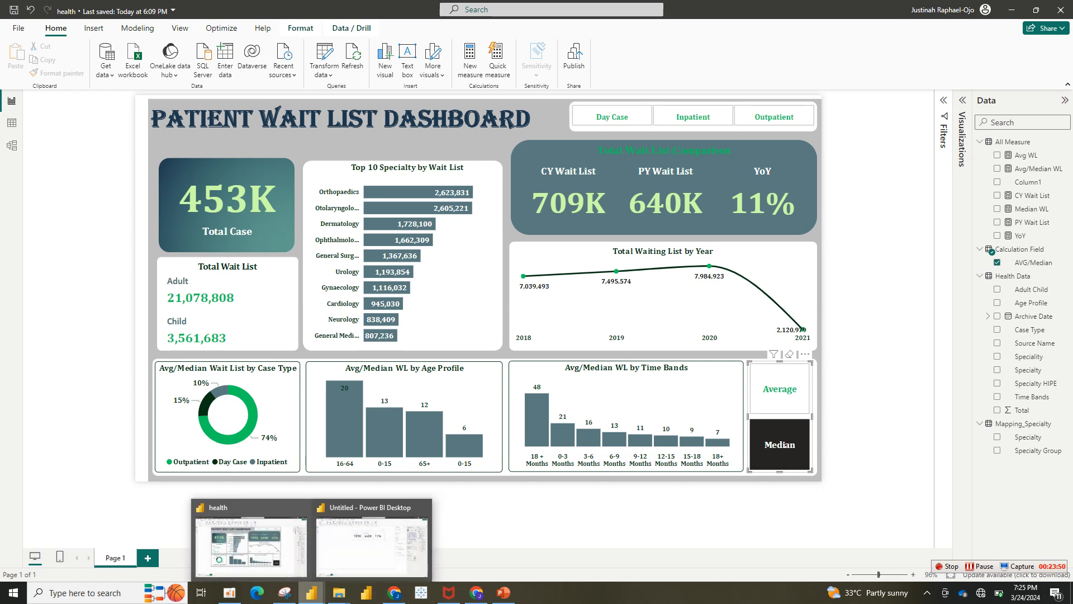
Back in the untitled report, start a manually entered table and name its first column Calcualated Field.
mouse_move(311, 592)
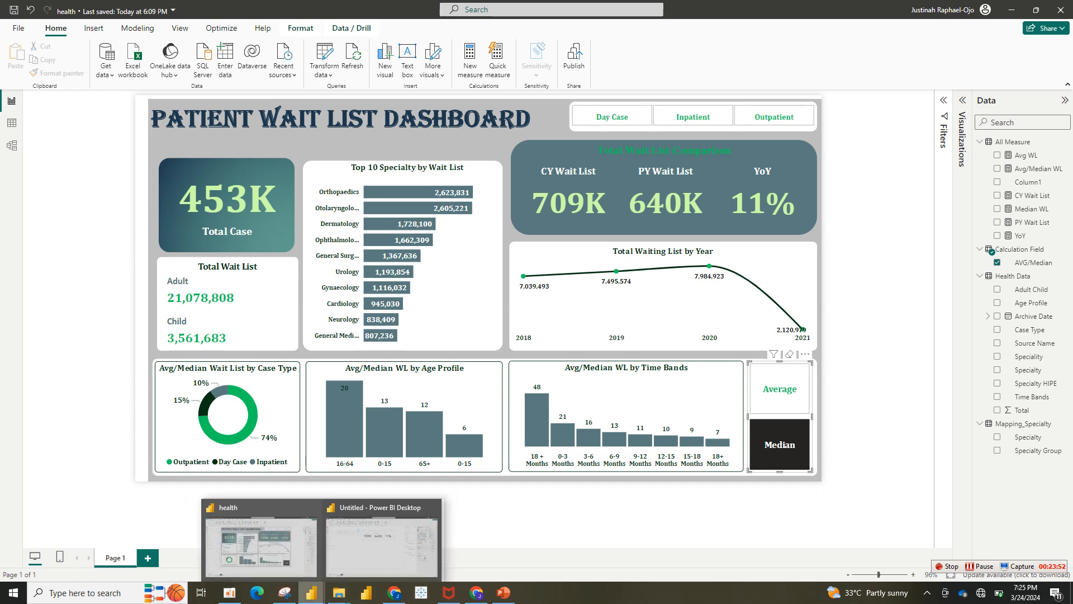
left_click(391, 537)
left_click(240, 234)
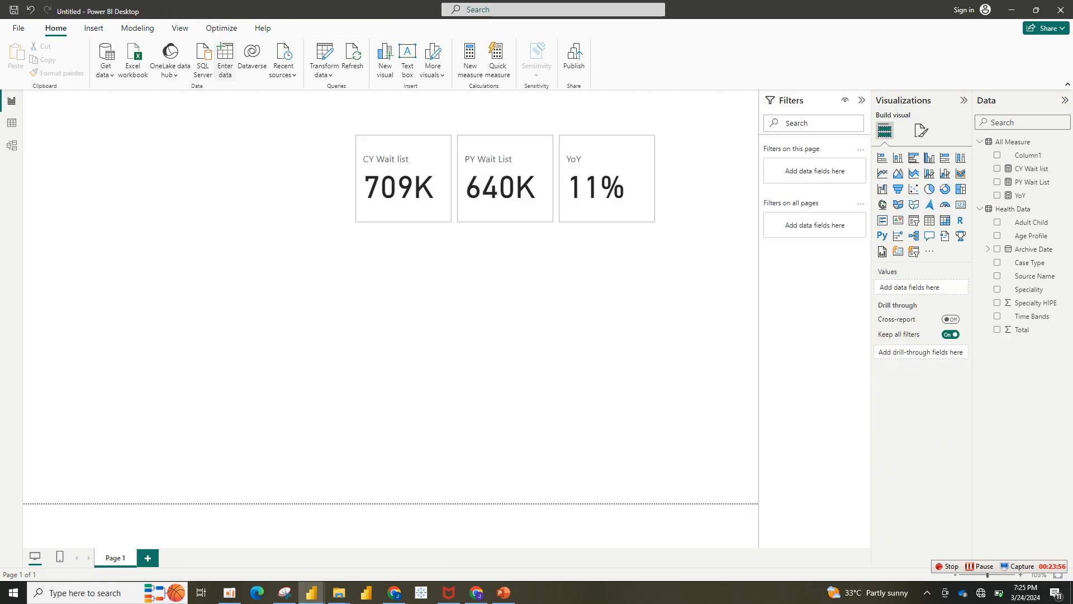
left_click(225, 58)
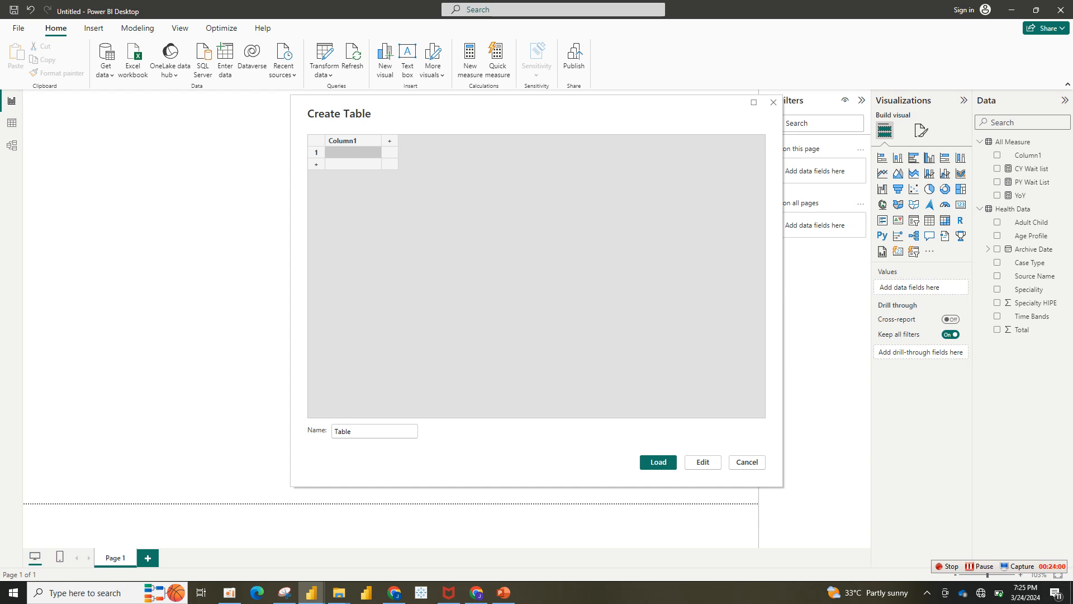
double_click(353, 141)
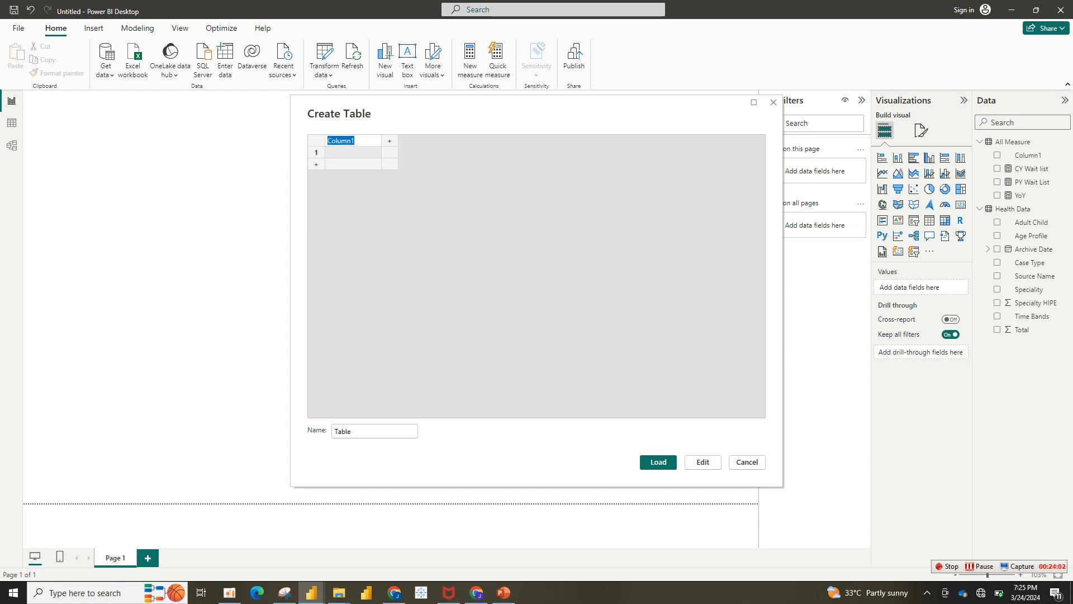
type("A")
type("a")
type("lc")
type("ua")
type("ted")
key("BackSpace")
key("BackSpace")
key("BackSpace")
type("lated Field")
key("Return")
key("Return")
Enter Average and Median as the new table's two rows and load the table into the model.
type("A")
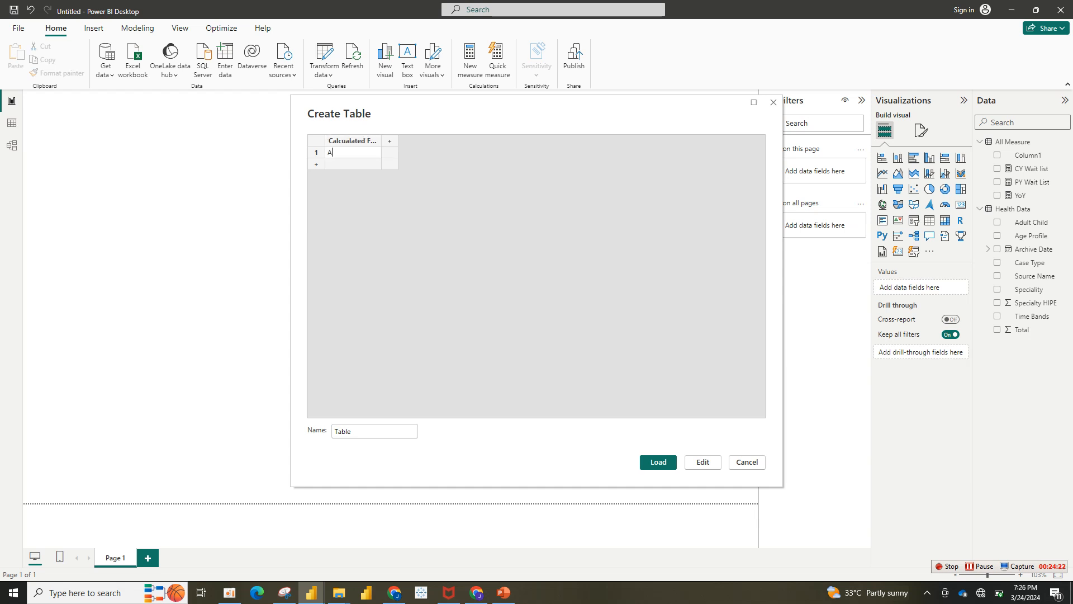
type("VERAGE")
key("BackSpace")
key("BackSpace")
key("BackSpace")
key("BackSpace")
key("BackSpace")
key("BackSpace")
type("verage")
key("Return")
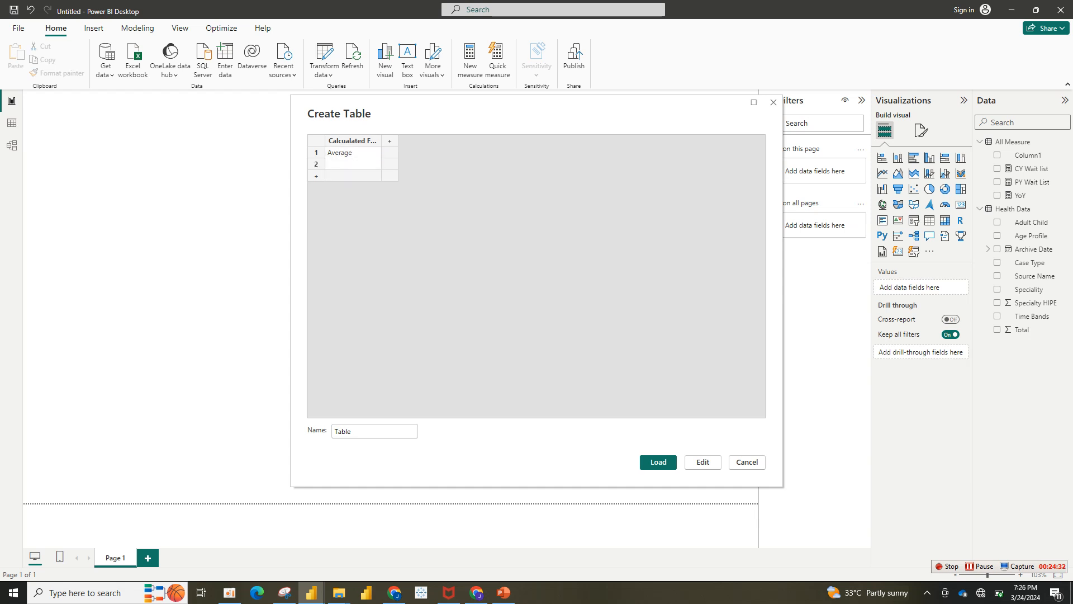
type("Median")
left_click(658, 462)
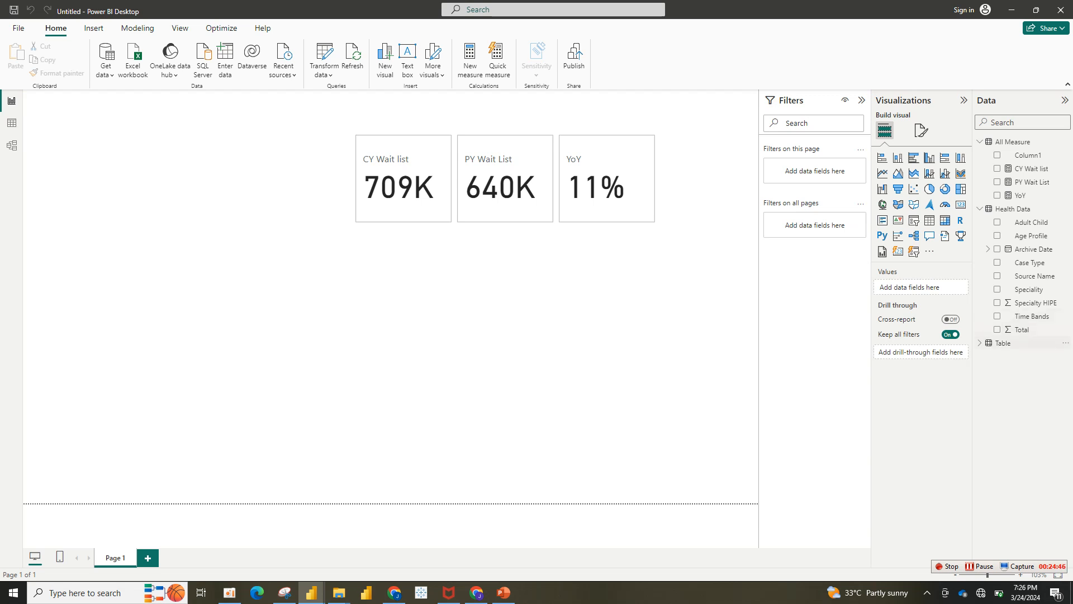
Rename the newly loaded table as Cal Feild.
left_click(1002, 343)
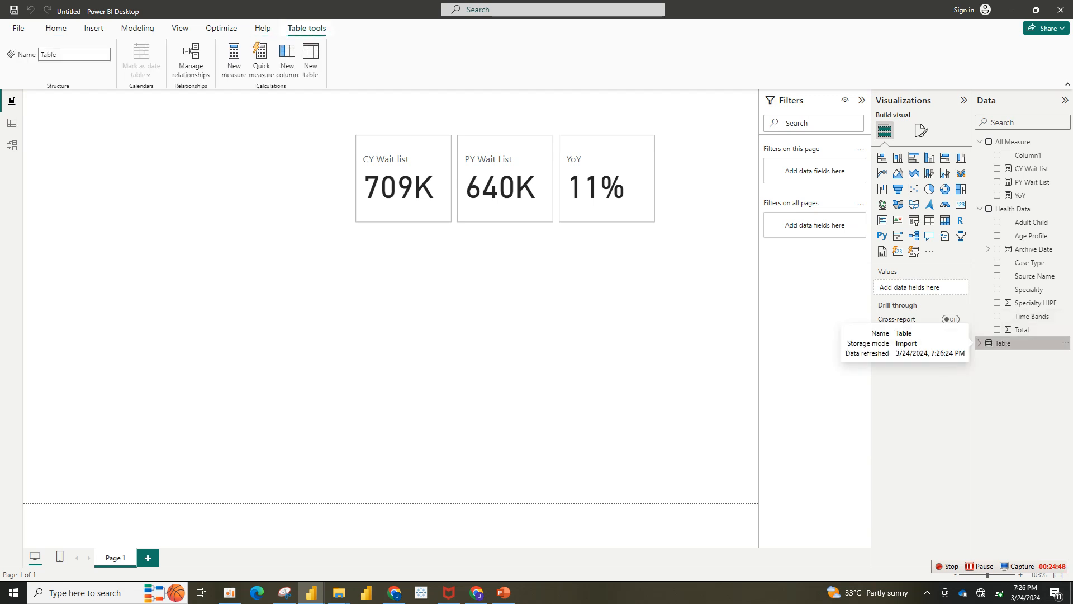
right_click(1004, 342)
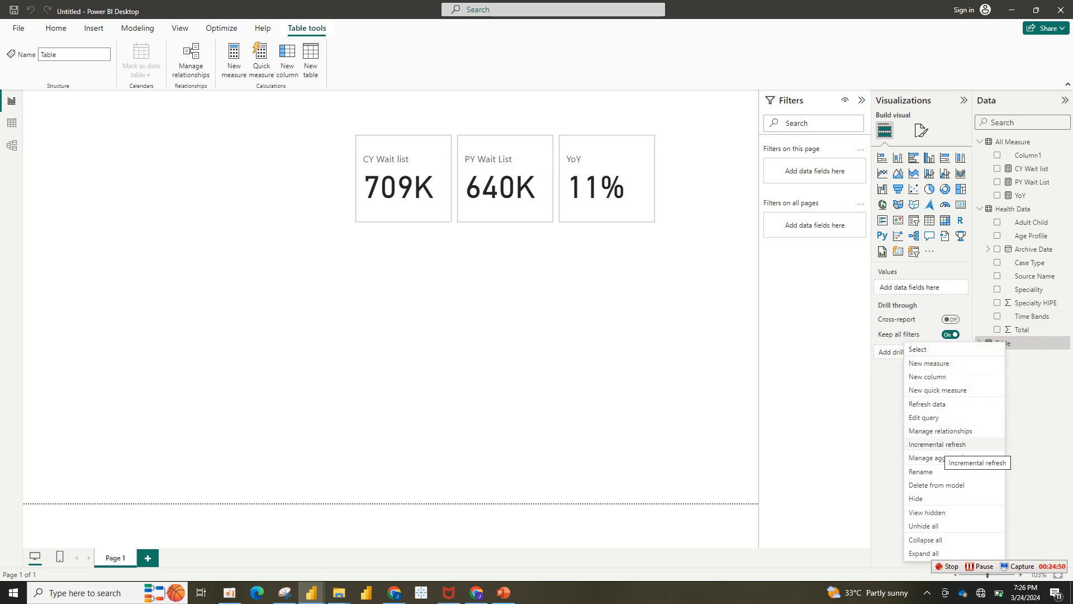
left_click(920, 471)
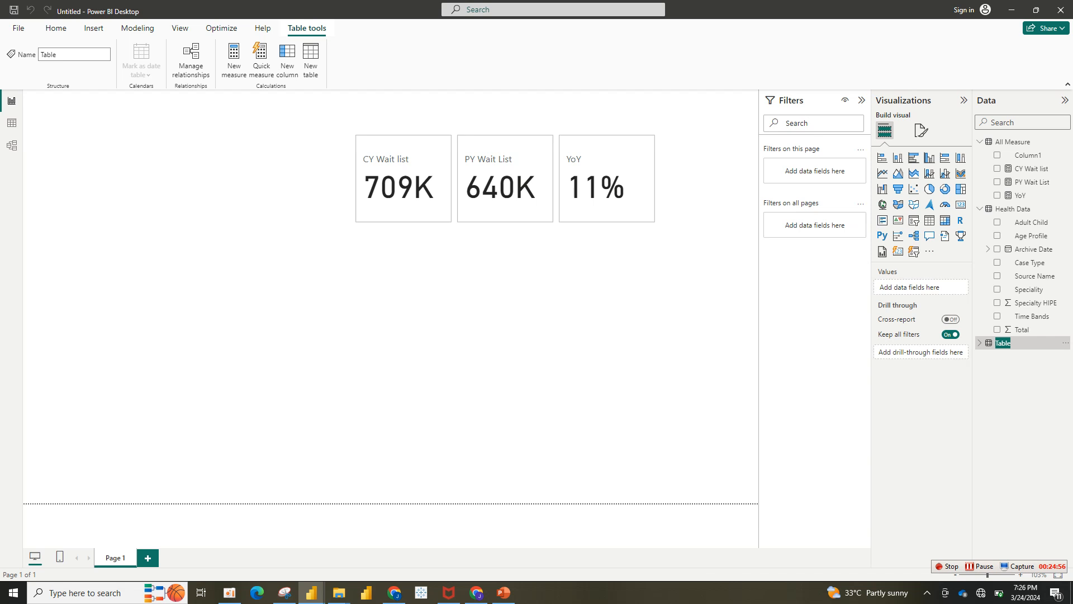
type("Cal Feild")
key("Return")
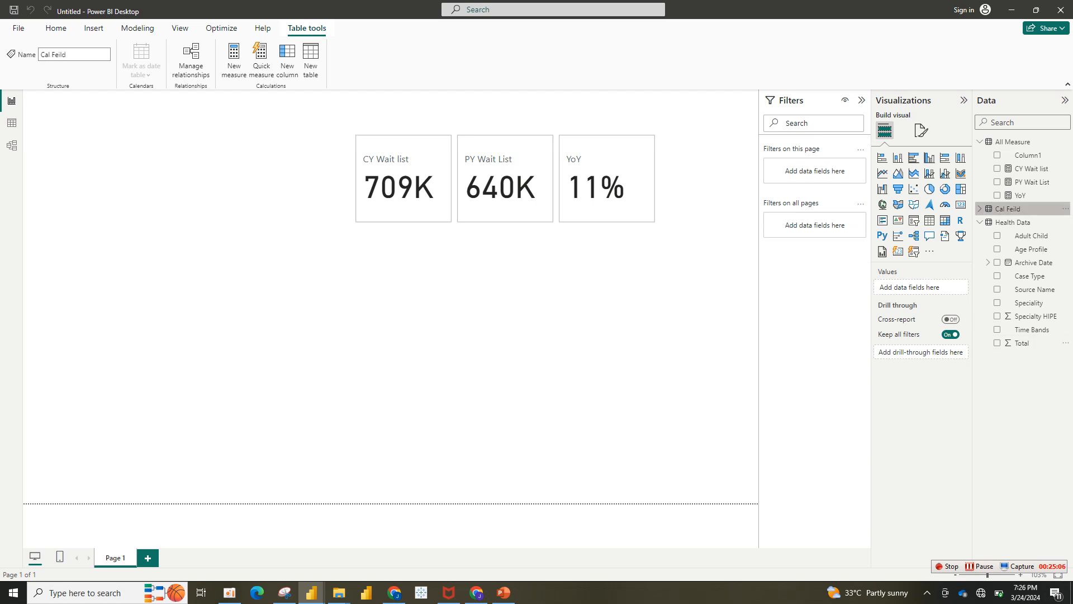
Rename the Cal Feild table as Calculation.
left_click(1066, 209)
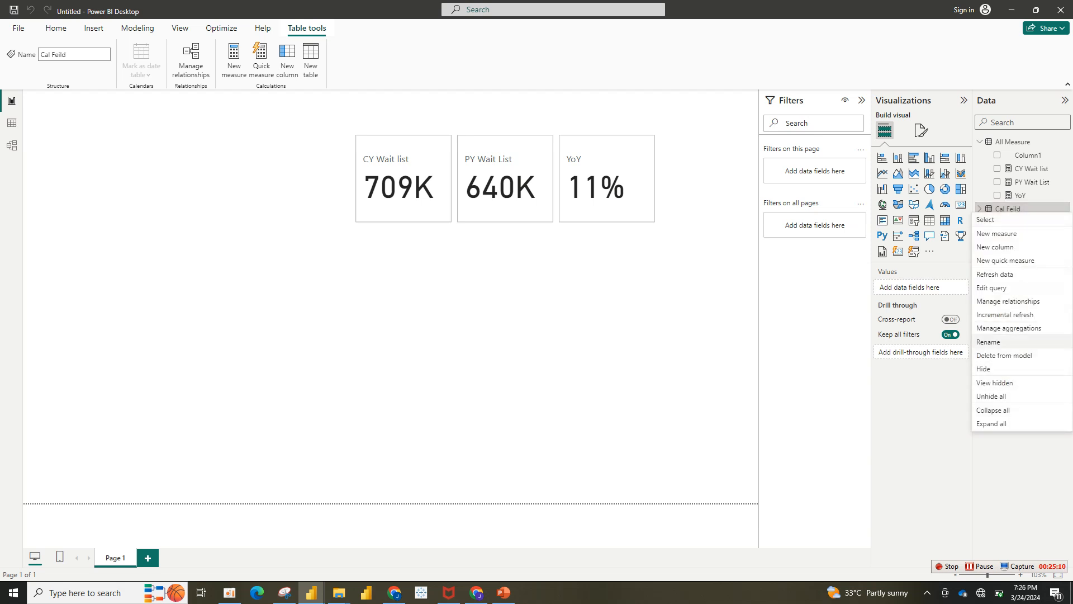
left_click(988, 342)
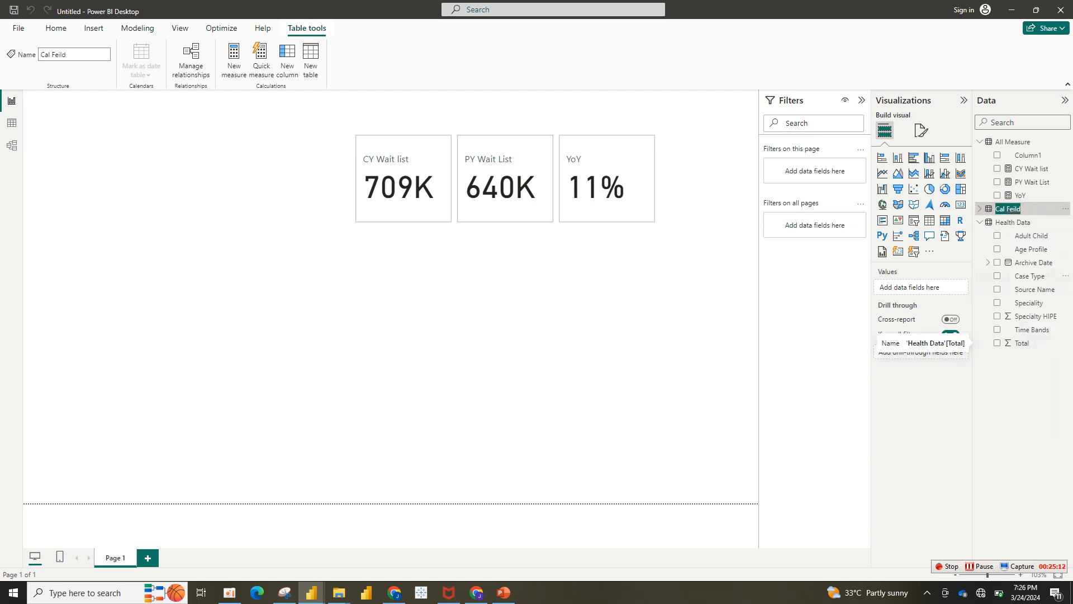
type("Calcu")
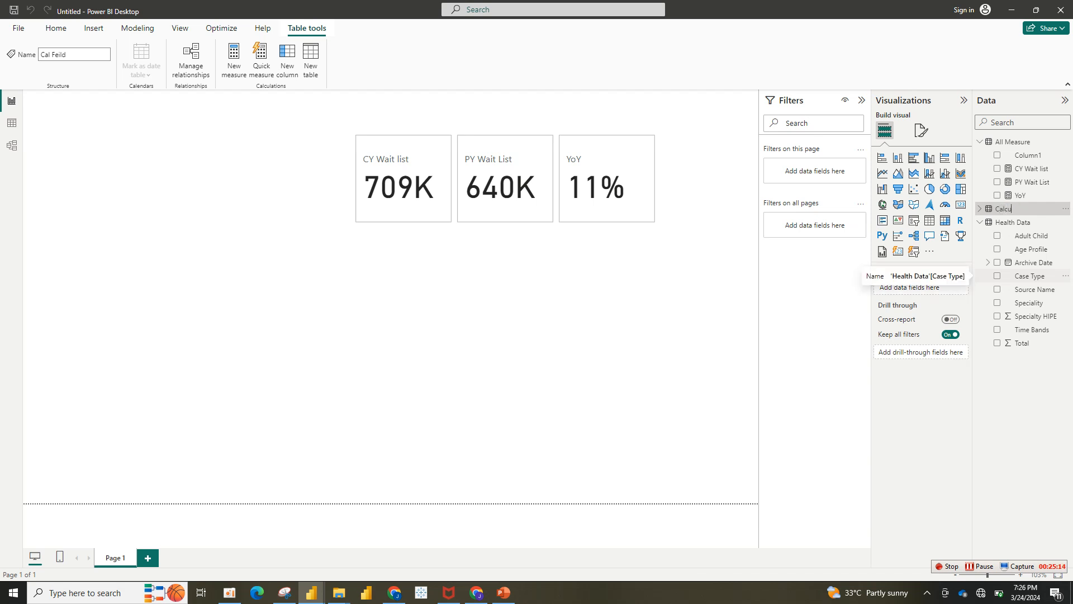
type("lation Field")
key("BackSpace")
key("BackSpace")
key("BackSpace")
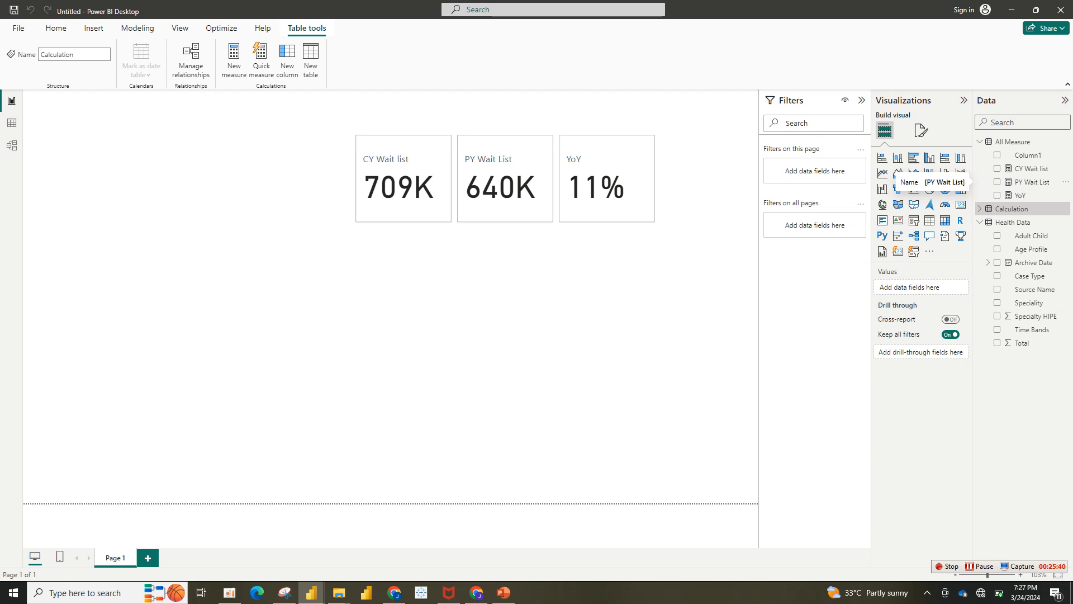
In the health report, switch the calculation slicer repeatedly between Average and Median to compare the Avg/Median charts.
mouse_move(311, 593)
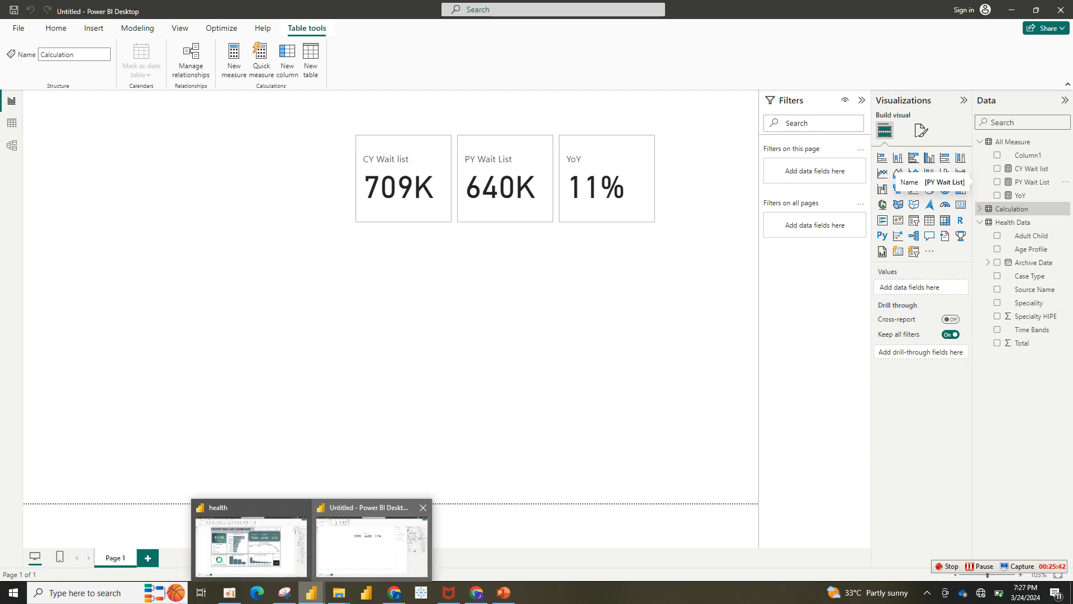
left_click(250, 544)
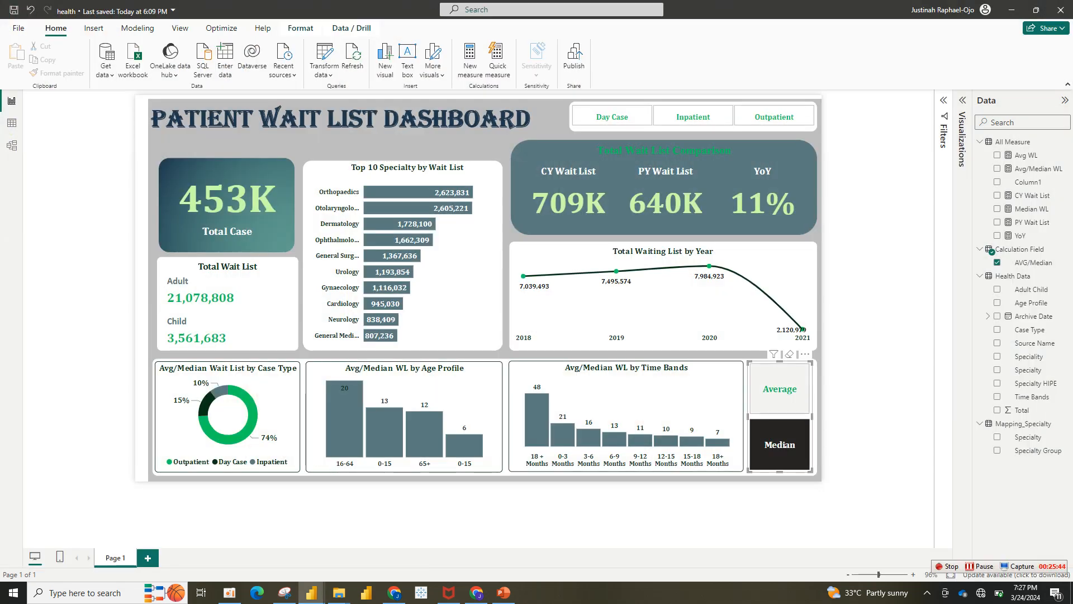
left_click(780, 389)
left_click(780, 445)
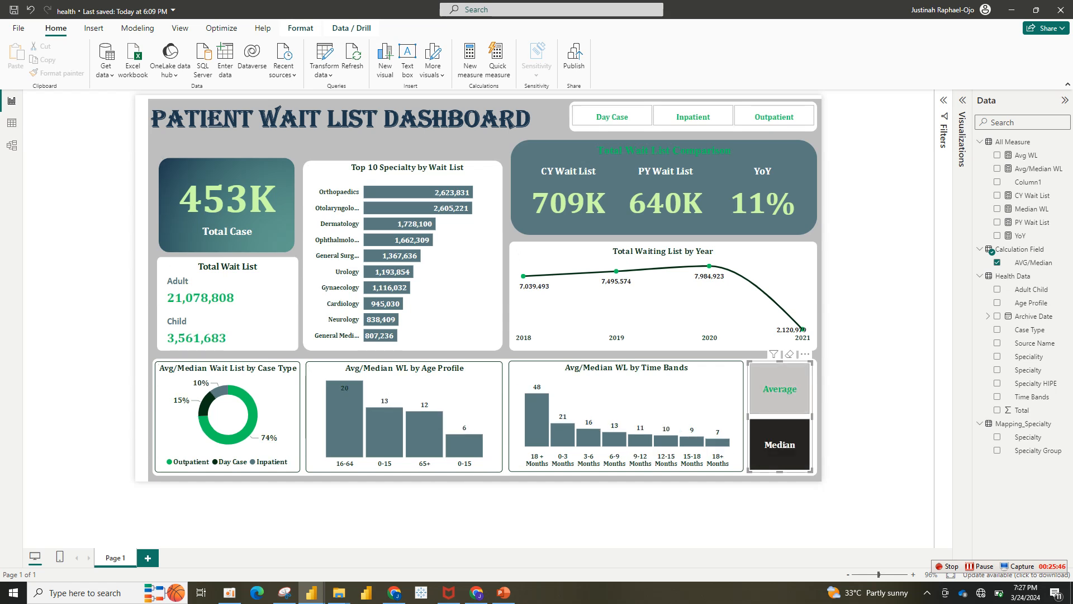
left_click(780, 389)
left_click(779, 445)
left_click(779, 389)
left_click(780, 445)
left_click(780, 389)
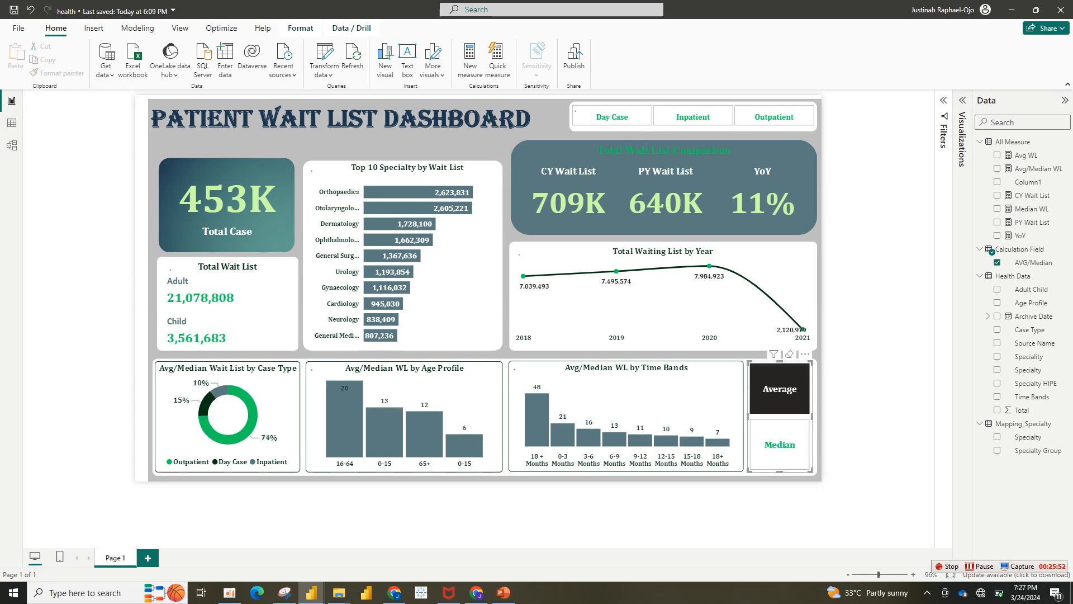
left_click(780, 445)
left_click(780, 389)
left_click(780, 445)
Back in the untitled report, add a new-style slicer showing Calcualated Field from the Calculation table and reduce its height.
mouse_move(311, 592)
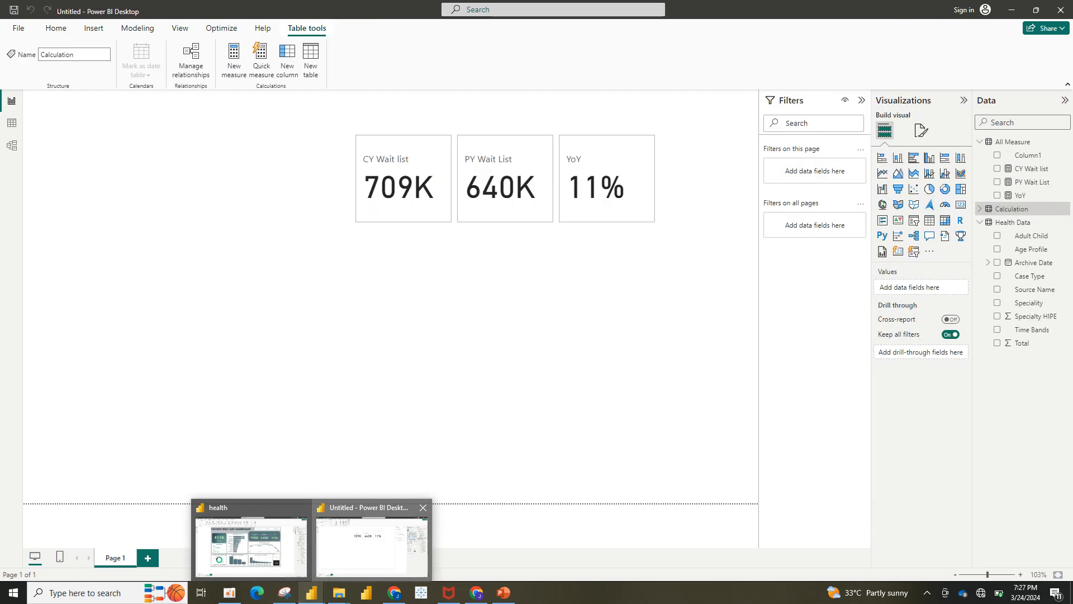
left_click(372, 545)
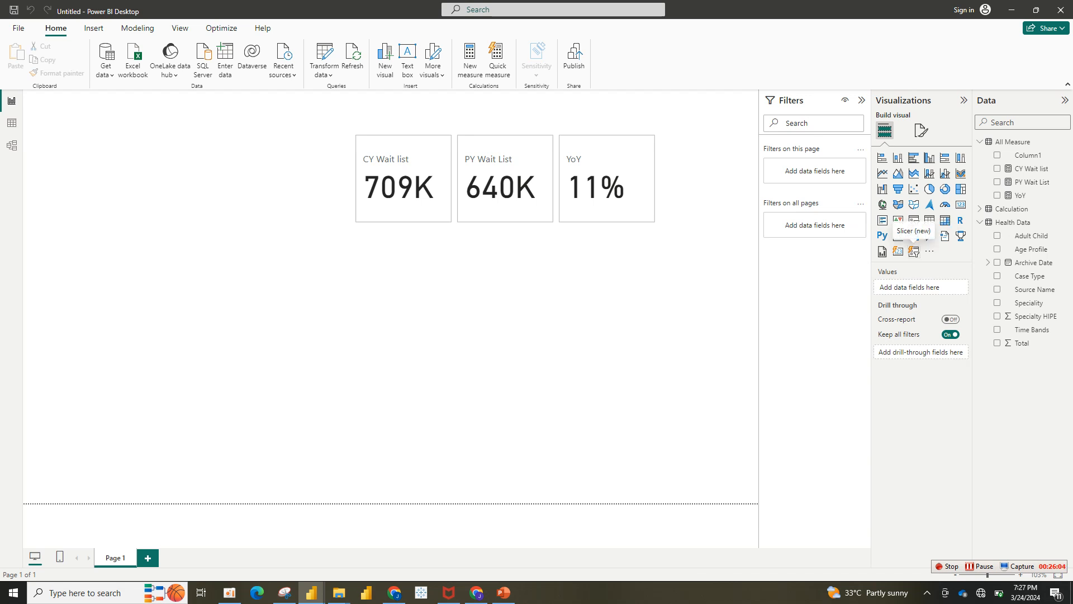
left_click(915, 251)
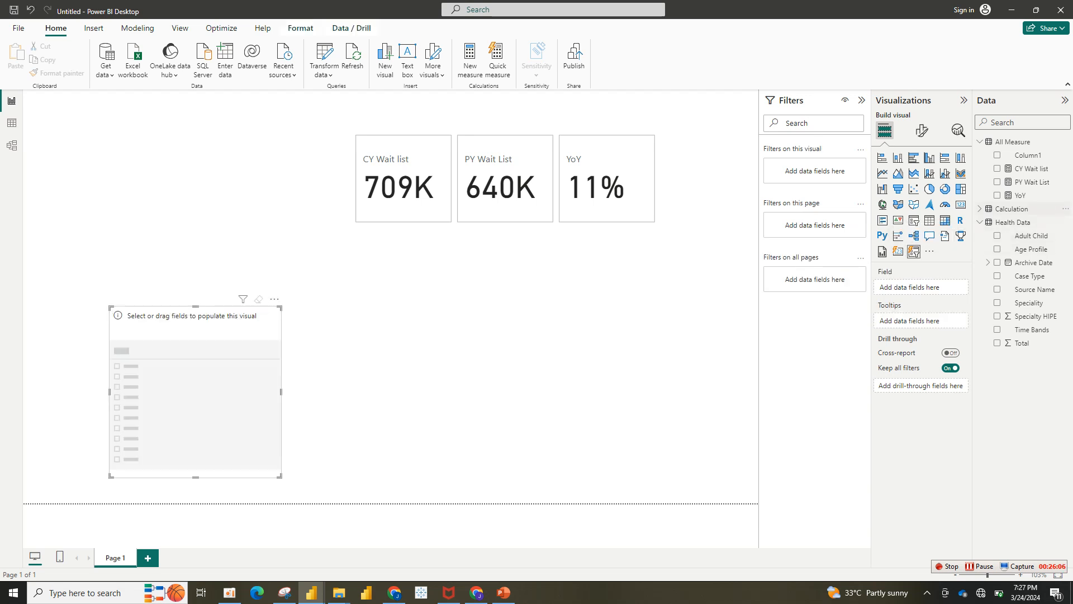
left_click(980, 209)
left_click(997, 222)
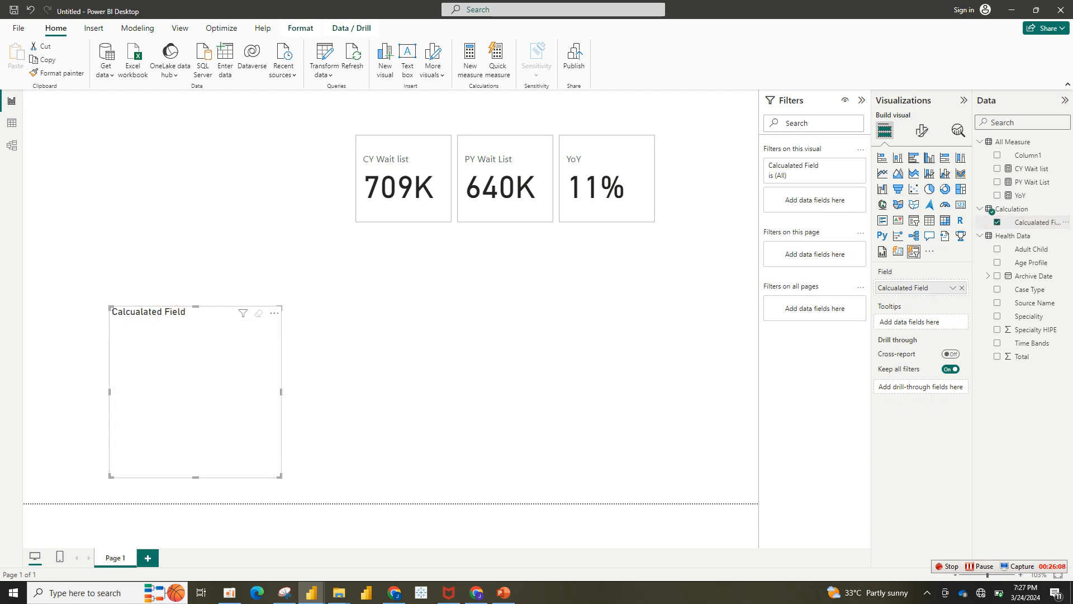
left_click(997, 221)
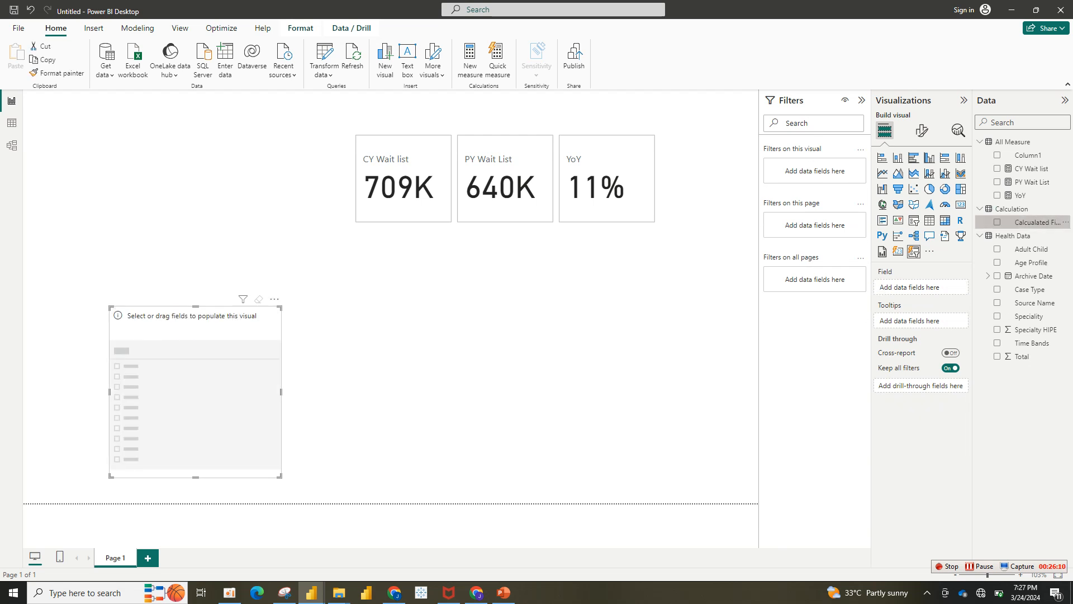
left_click(997, 222)
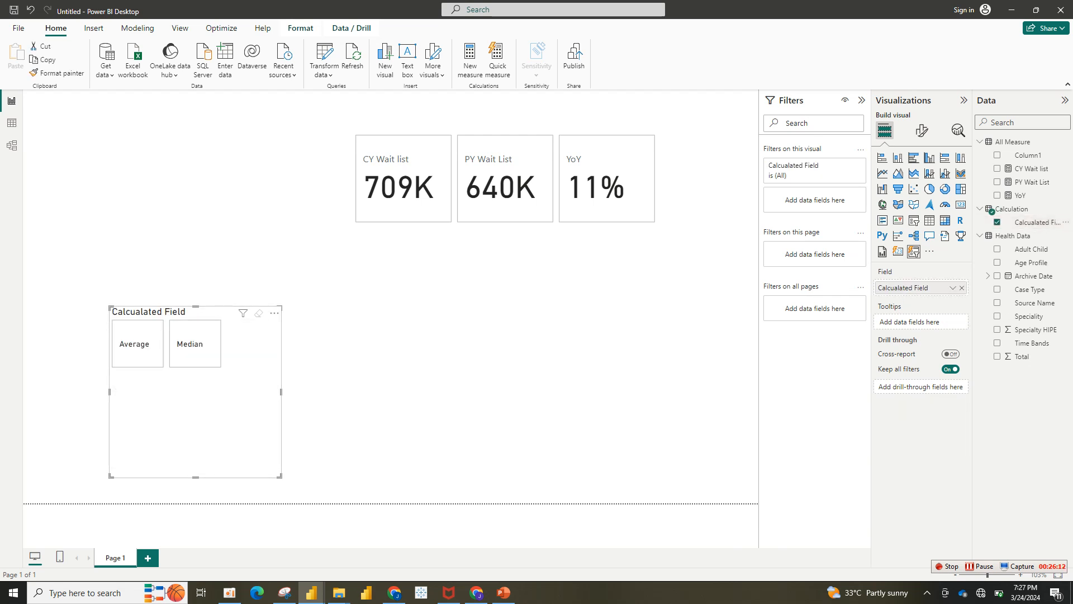
left_click_drag(280, 477, 286, 414)
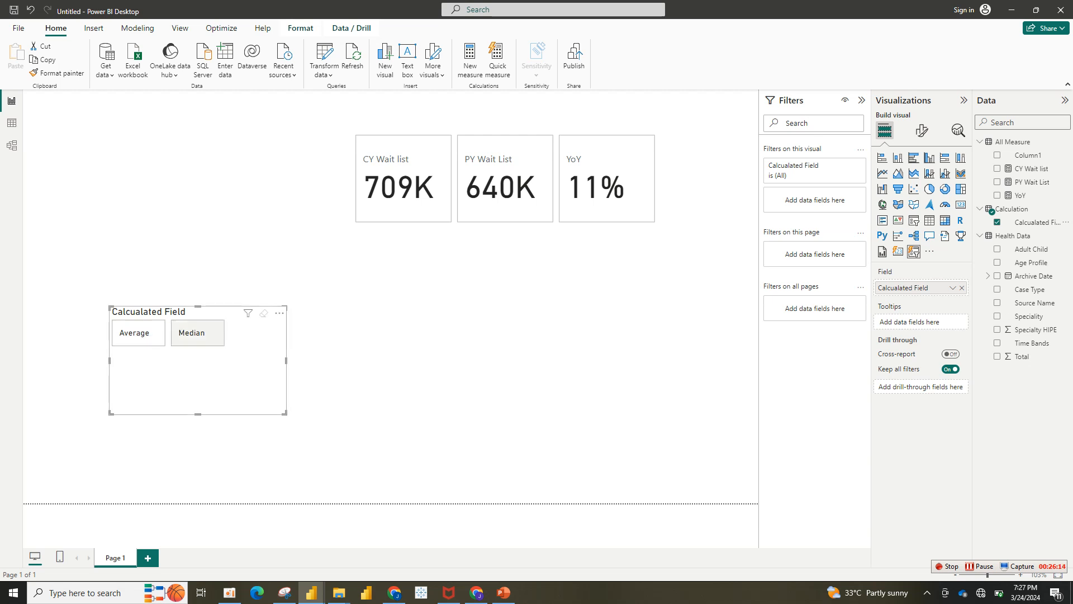
Try the new slicer by switching between Median and Average, leaving Median selected, and deselect the visual.
left_click(197, 333)
left_click(139, 333)
left_click(197, 334)
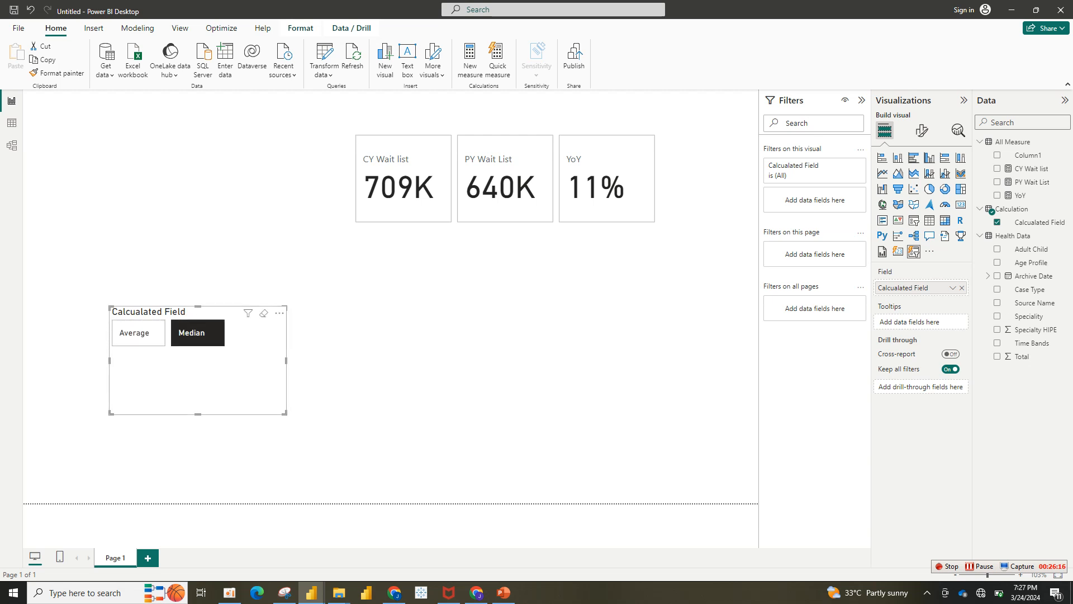
left_click(358, 347)
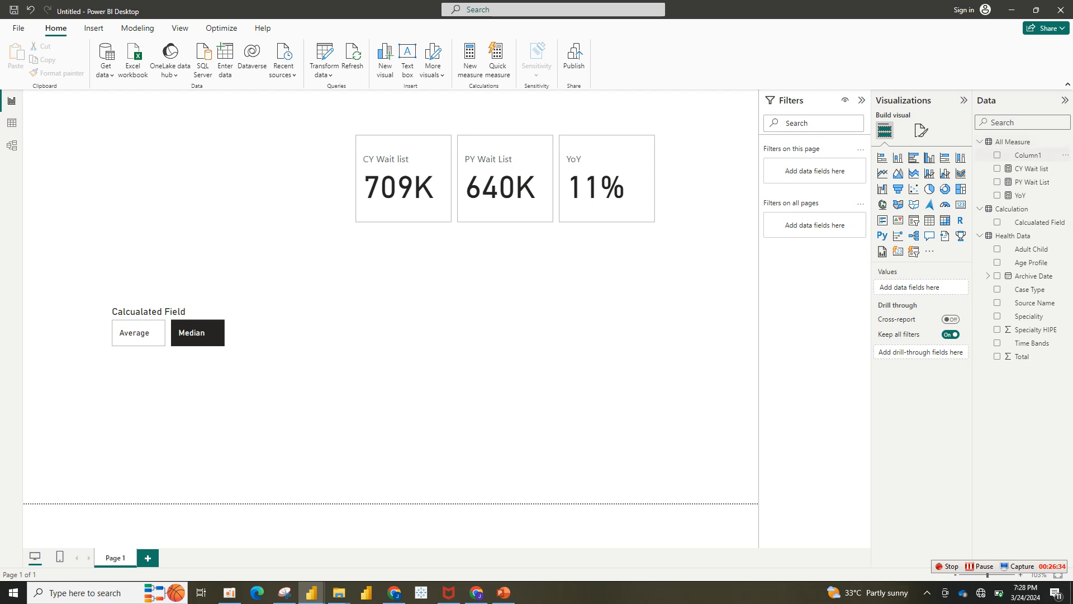
right_click(1021, 155)
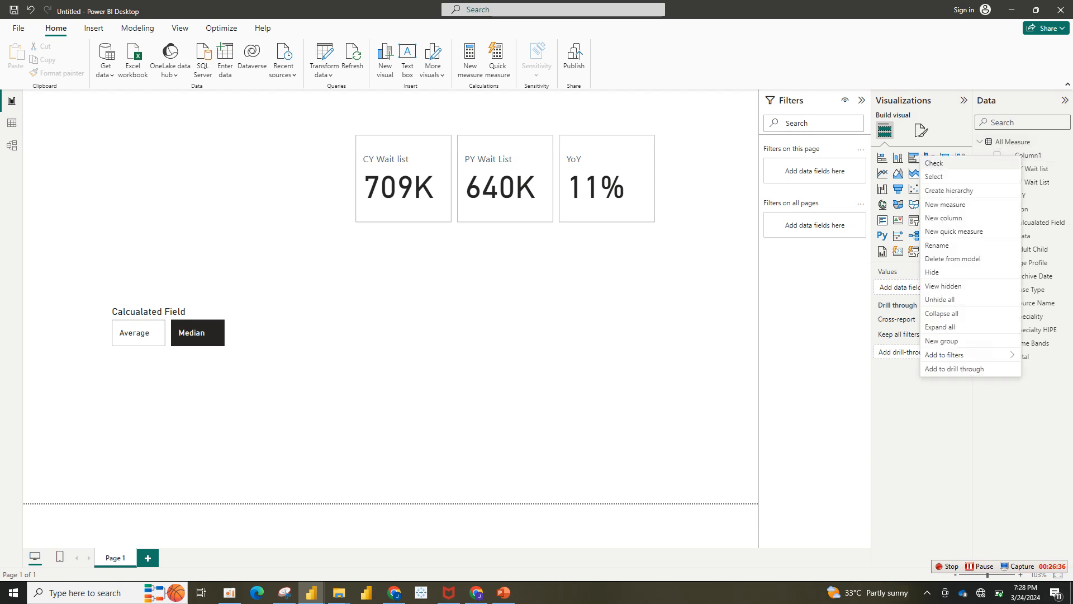
left_click(1007, 142)
right_click(1007, 142)
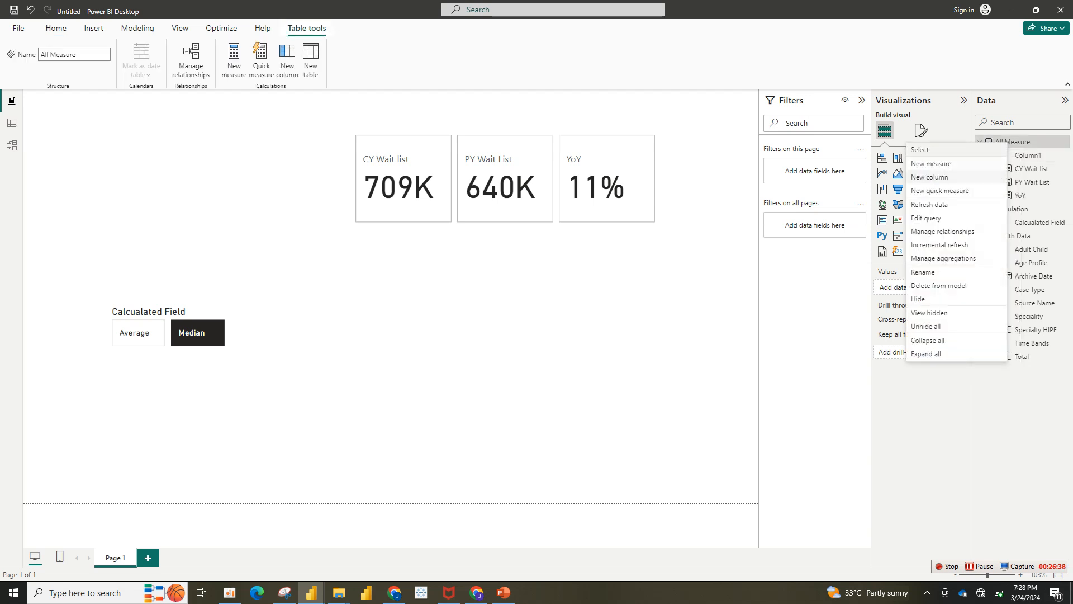
key("Escape")
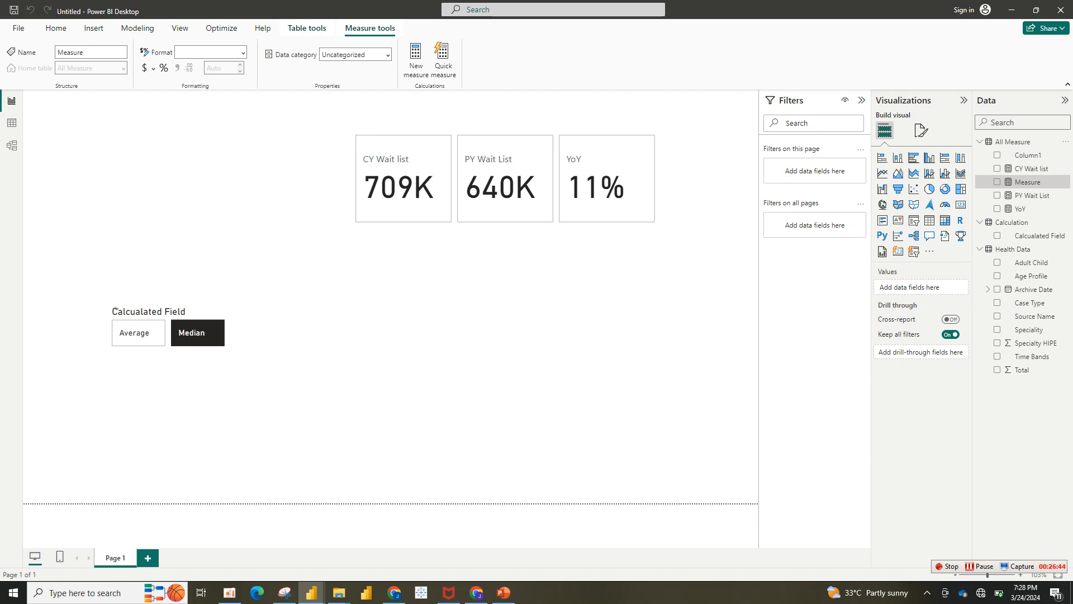
key("BackSpace")
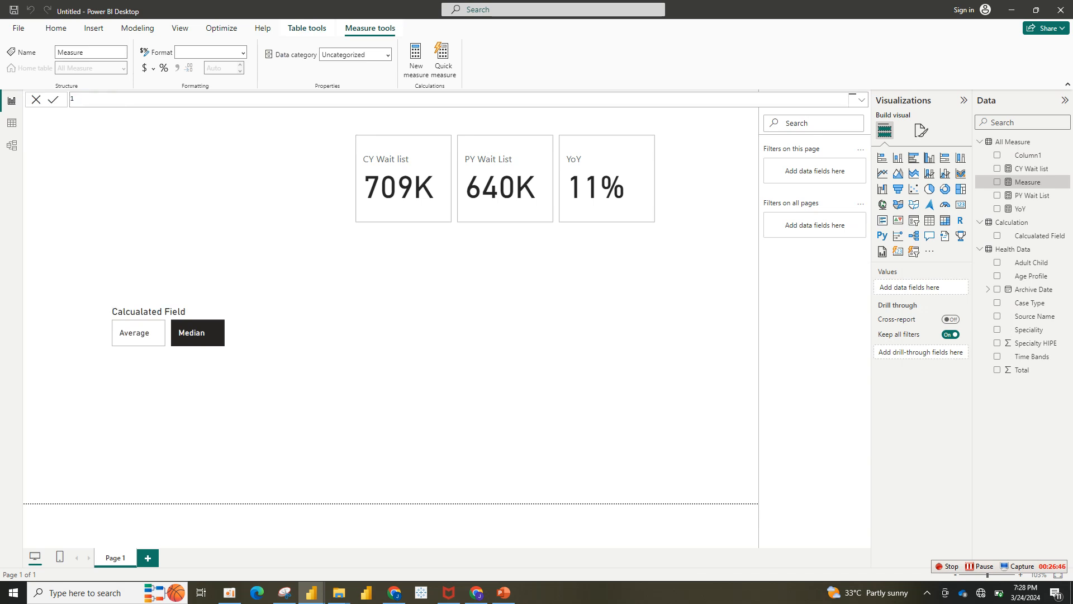
key("Escape")
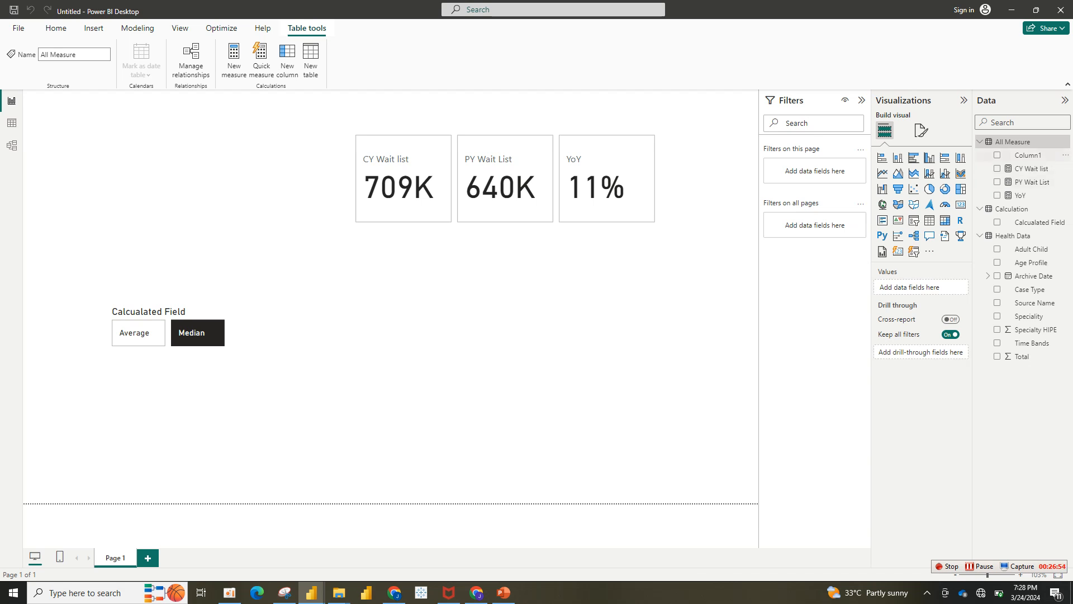
Create a measure named AVG WL in the All Measure table and start its formula with the AVERAGE function.
right_click(1017, 143)
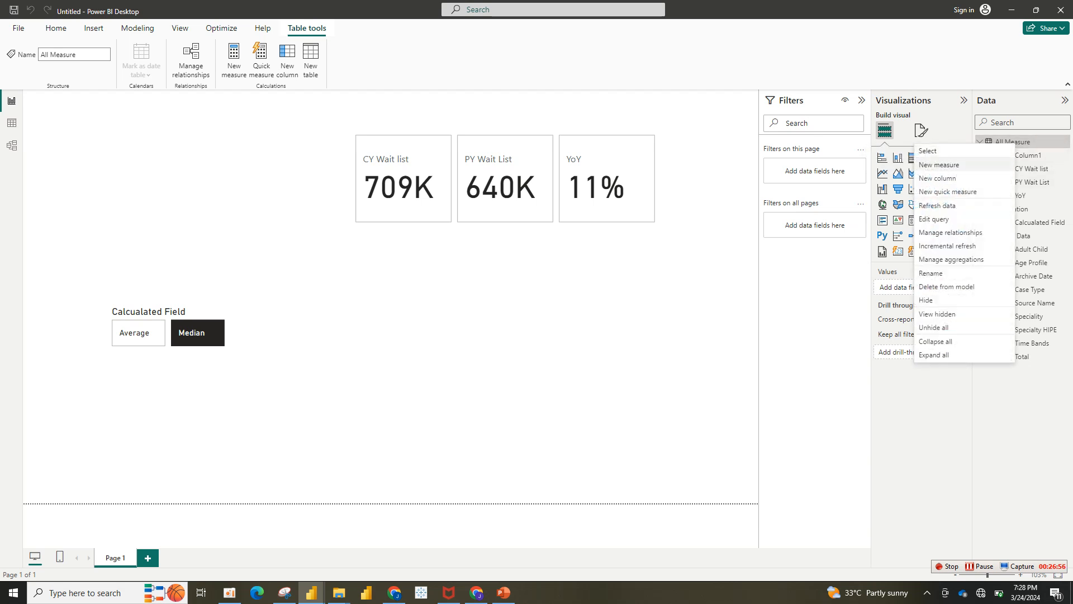
left_click(978, 164)
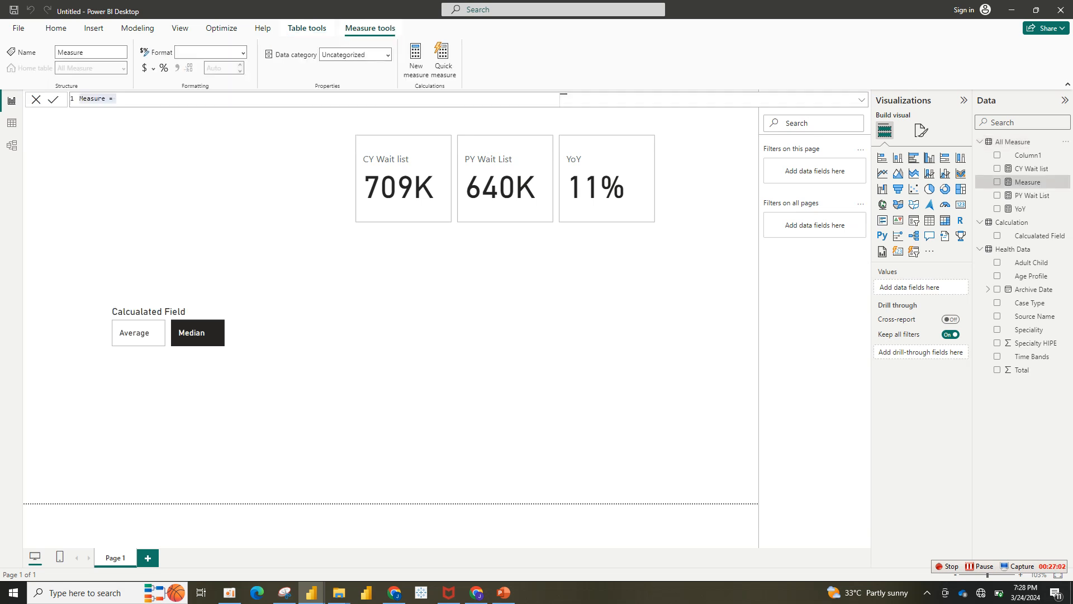
type("Avg")
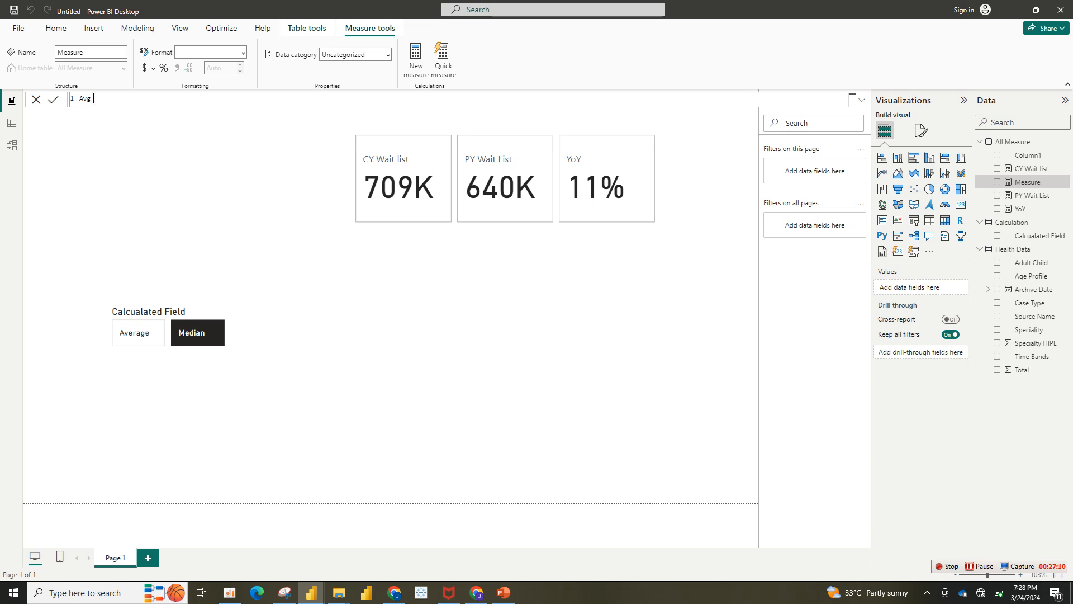
type(" =")
key("BackSpace")
key("BackSpace")
key("BackSpace")
key("BackSpace")
type("VG WL = ave")
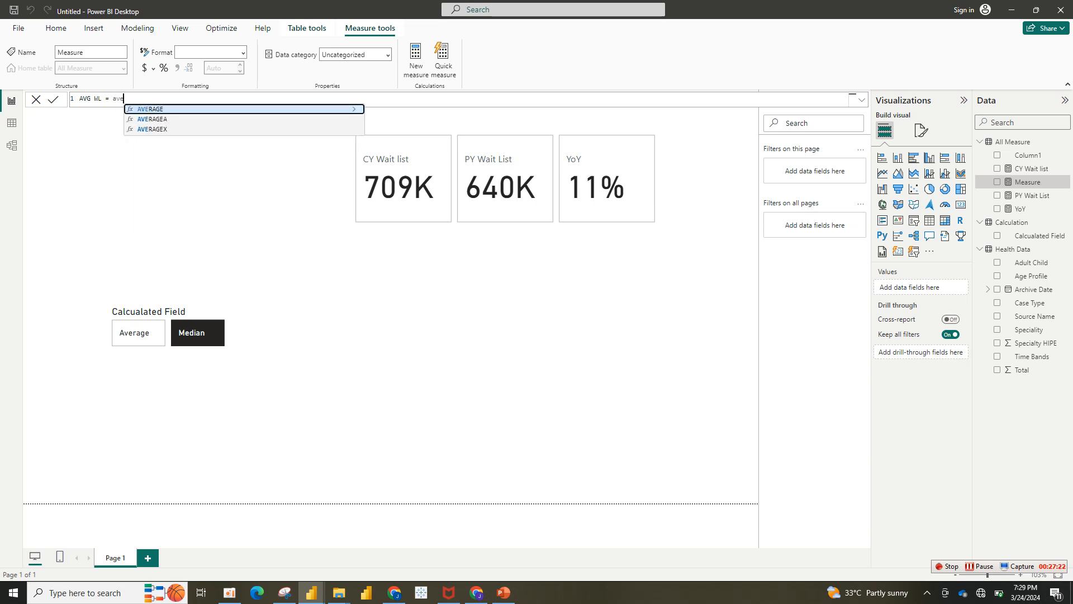
key("Tab")
key("Escape")
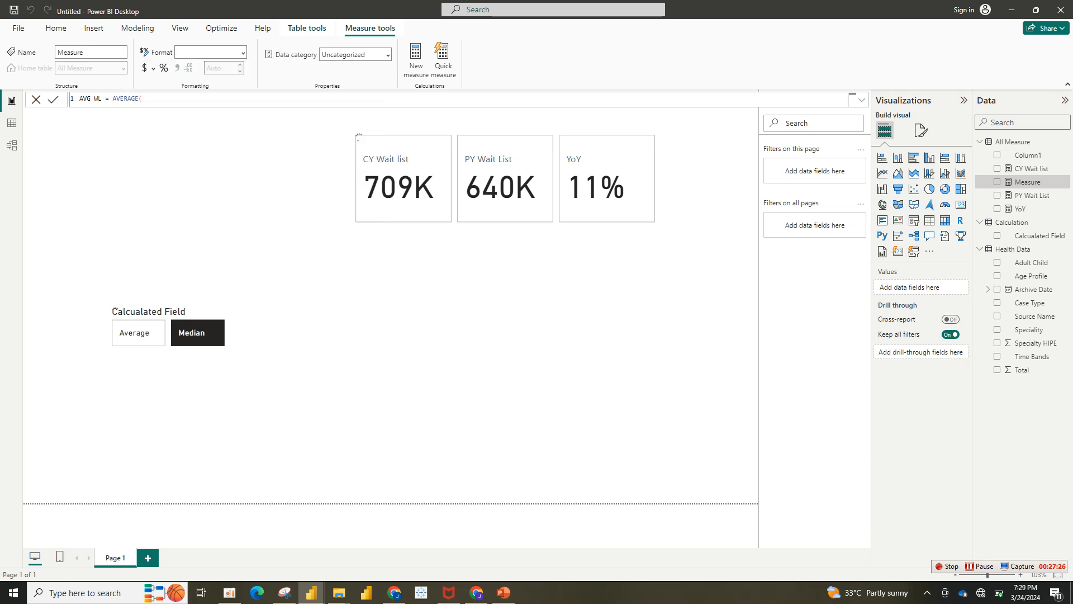
key("Return")
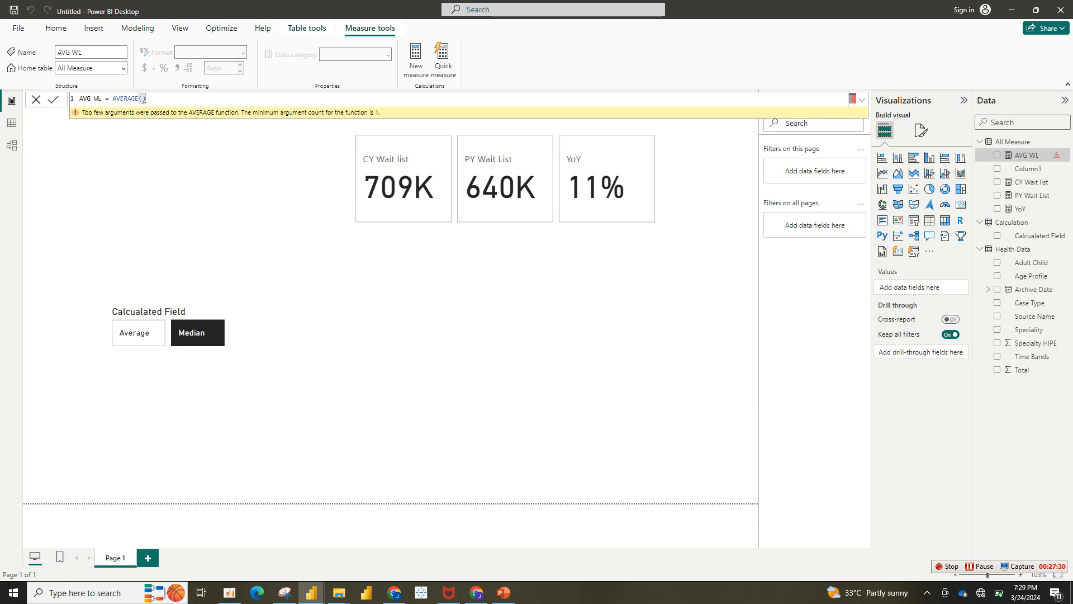
Complete the AVG WL measure as AVERAGE('Health Data'[Total]).
key("BackSpace")
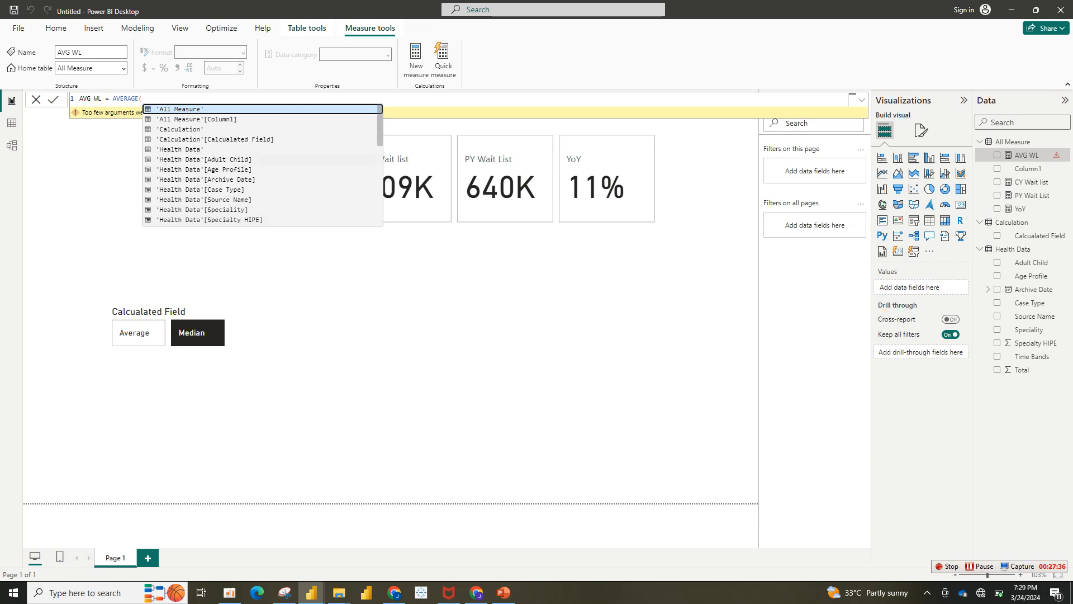
scroll(262, 165, "down", 3)
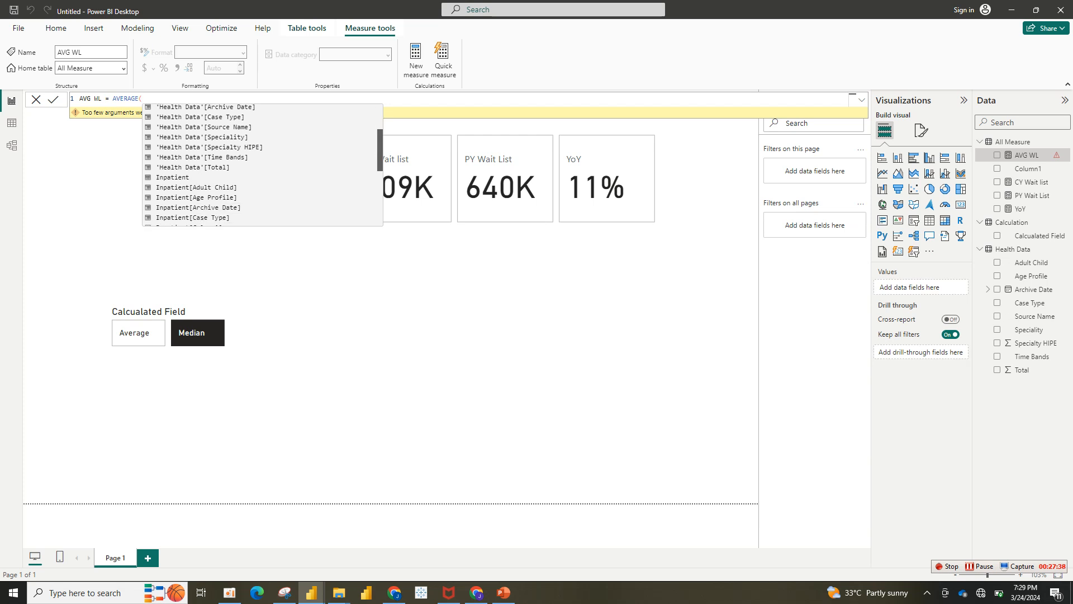
scroll(262, 165, "up", 3)
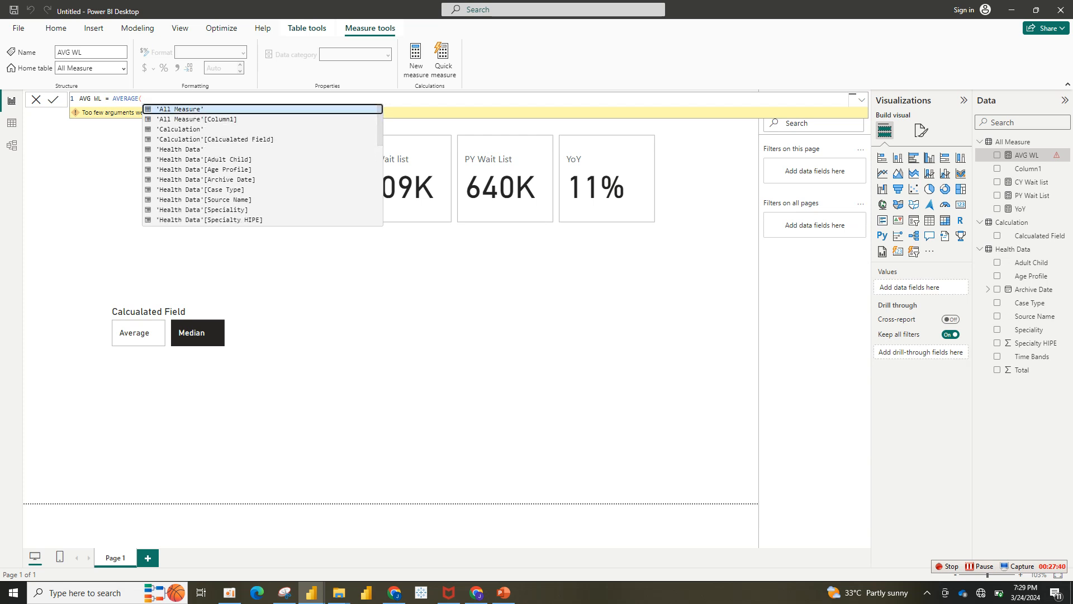
type("tot")
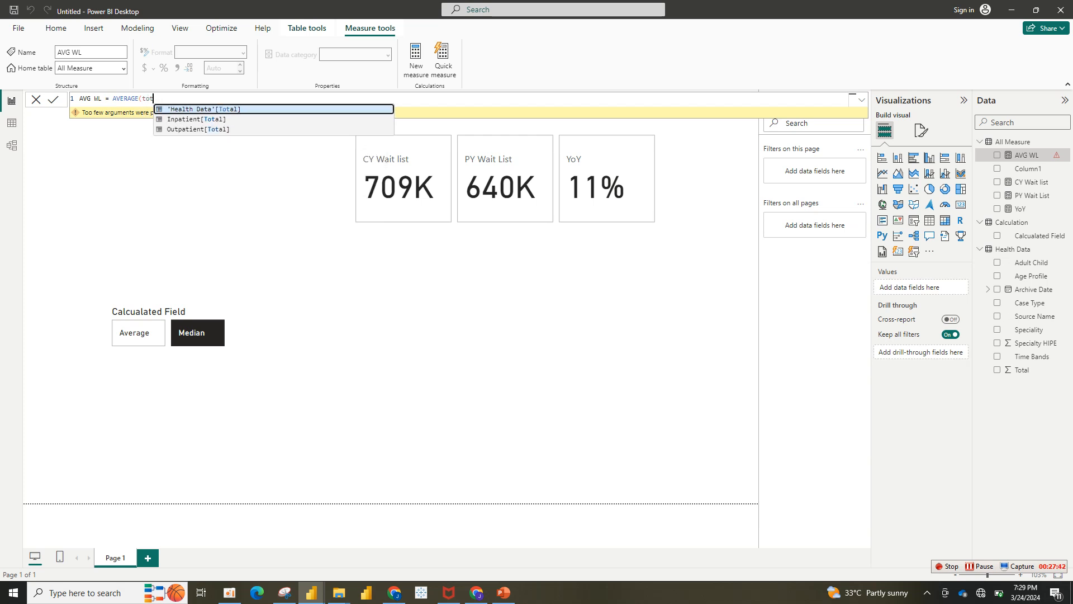
key("Tab")
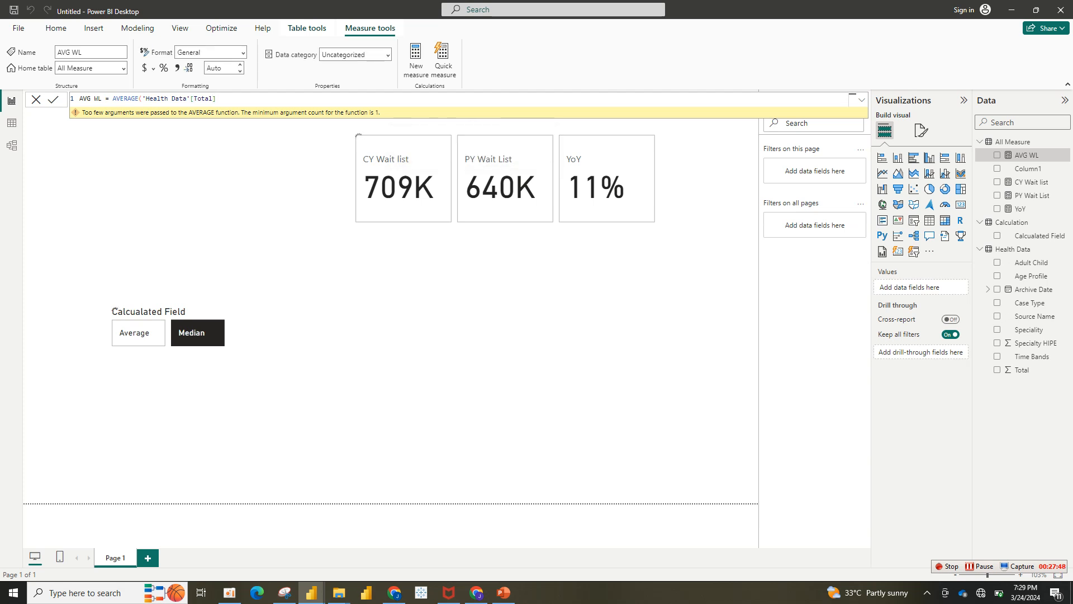
type(")")
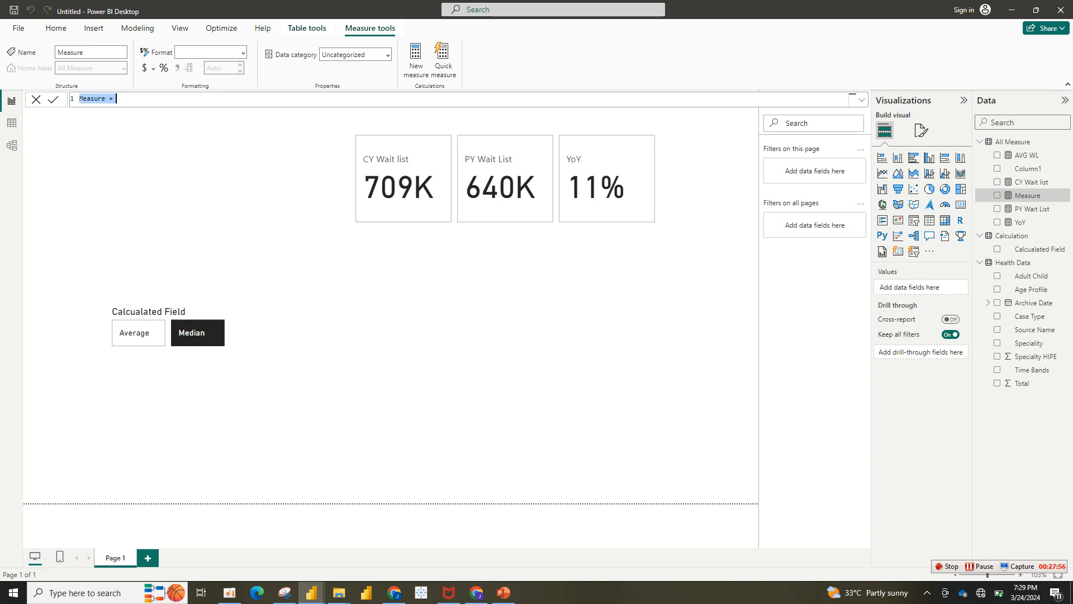
Define the new measure in the All Measure table as Median WL = MEDIAN('Health Data'[Total]).
type("Median WL =MEDIAN(")
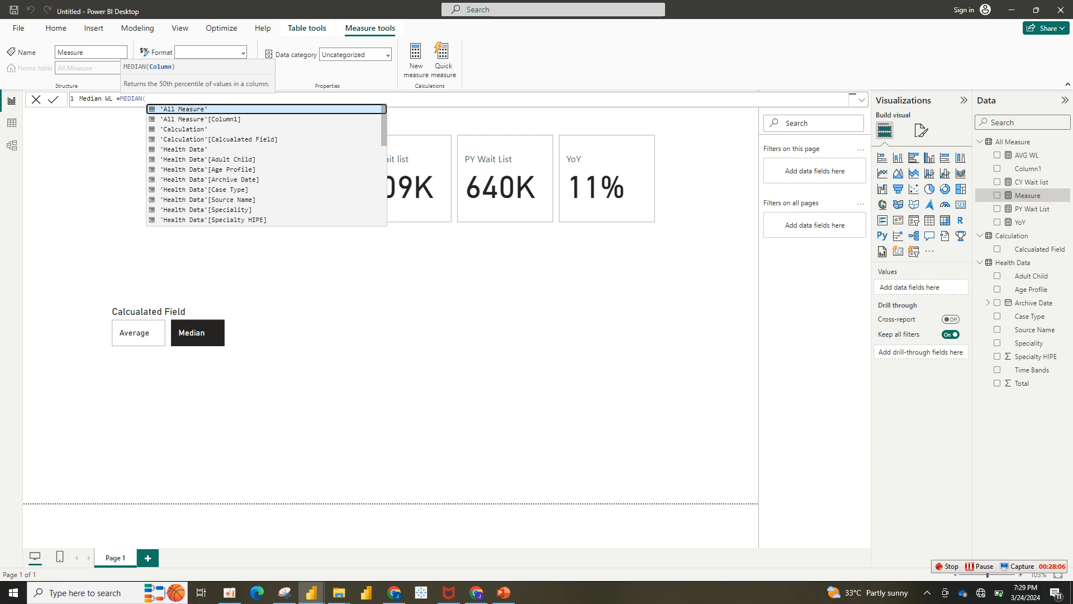
type("TO")
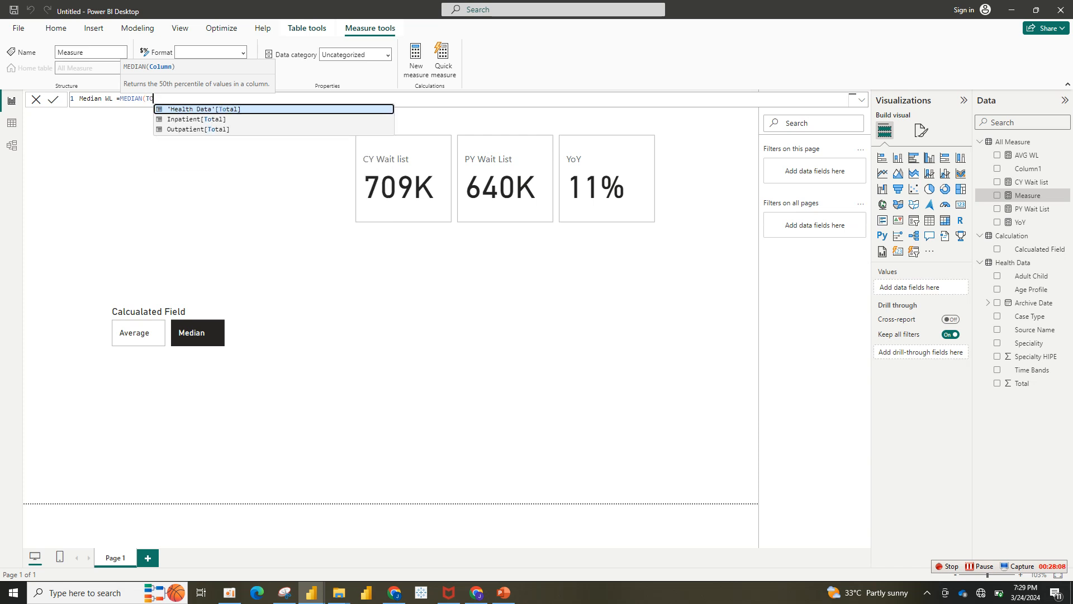
key("Tab")
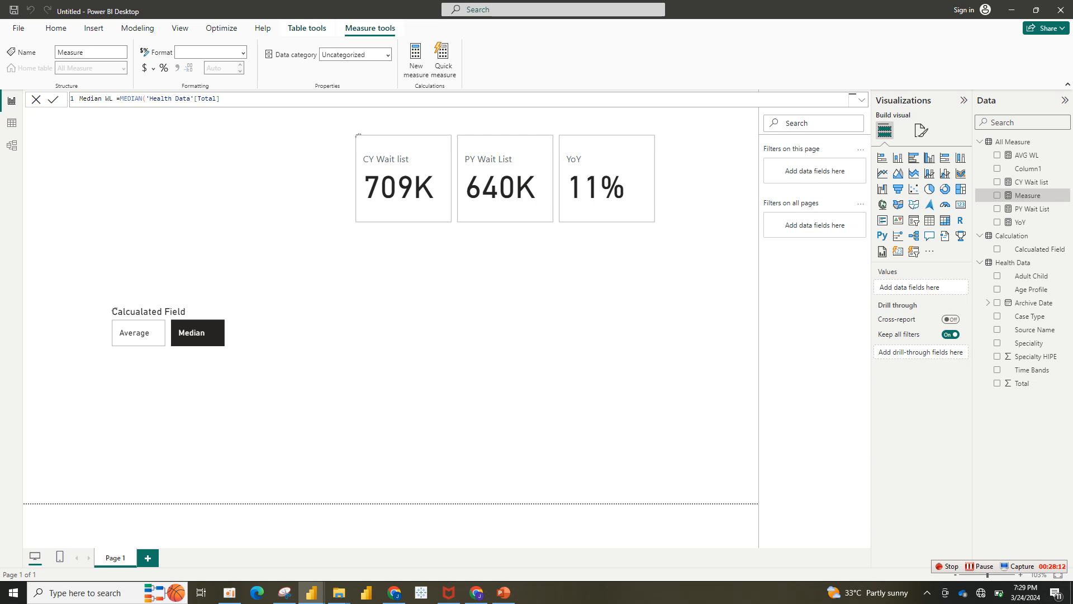
key("Return")
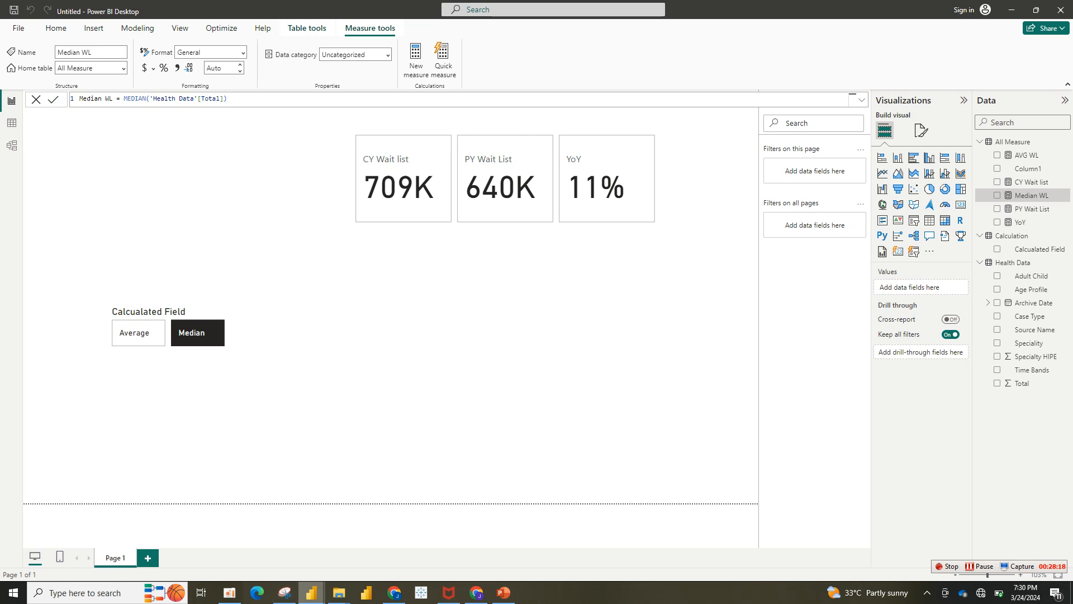
Add an empty new-style card visual and place it below the CY Wait list, PY Wait List and YoY cards.
mouse_move(311, 592)
mouse_move(251, 546)
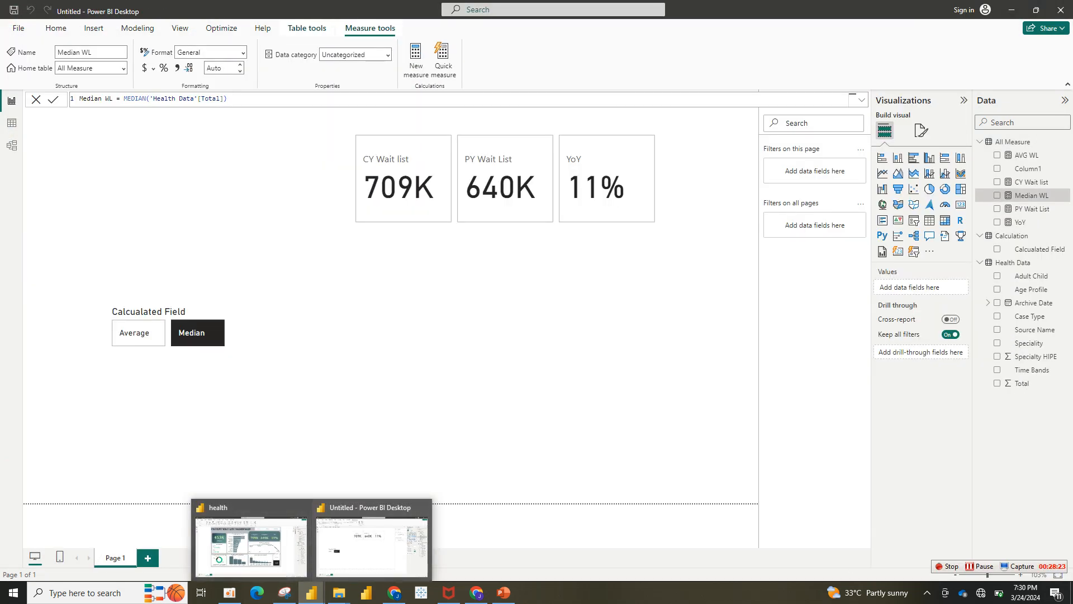
left_click(372, 547)
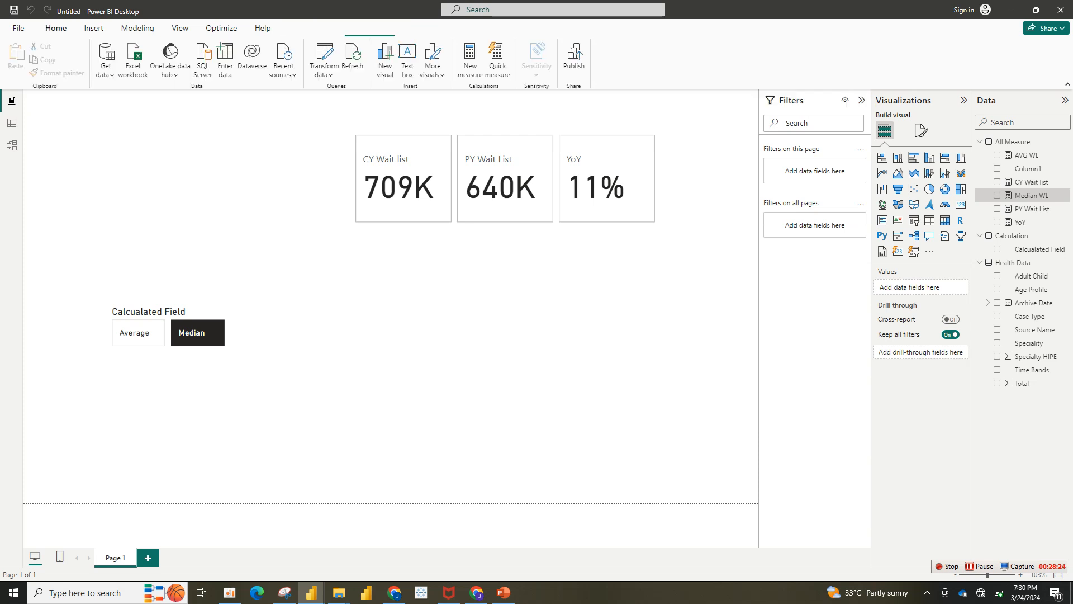
left_click(506, 179)
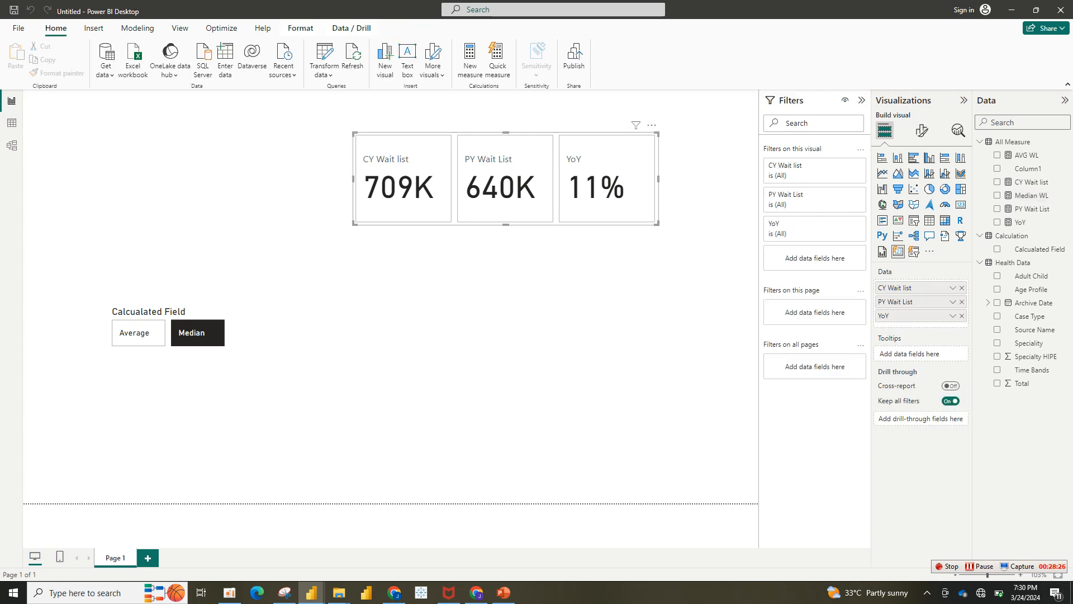
left_click(559, 313)
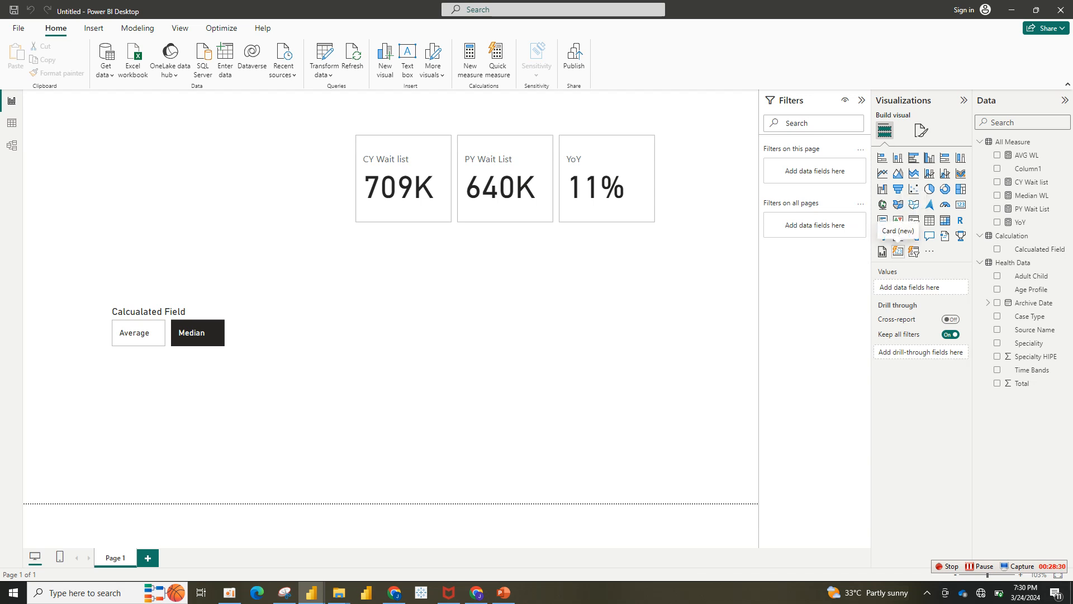
left_click(896, 250)
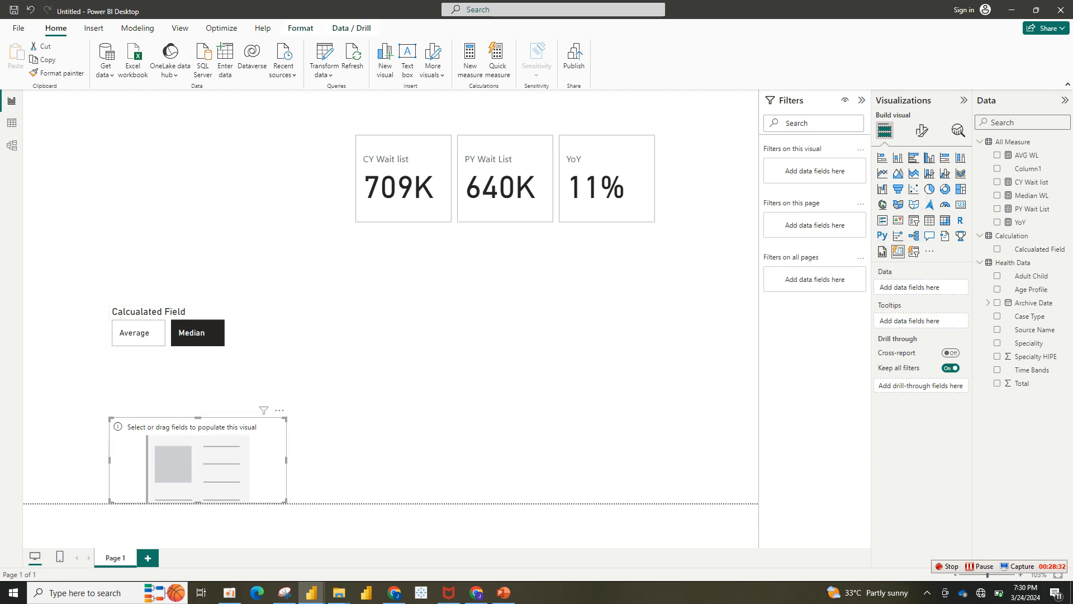
left_click_drag(198, 458, 507, 339)
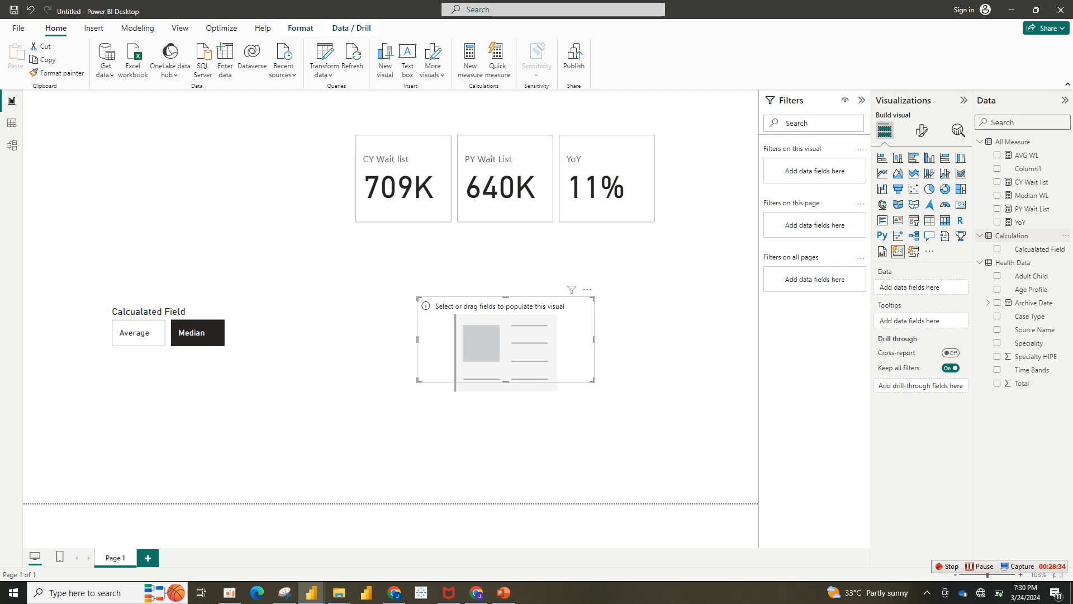
Show Median WL and AVG WL in the new card visual, enlarge it and position it beside the Calcualated Field slicer.
left_click(997, 195)
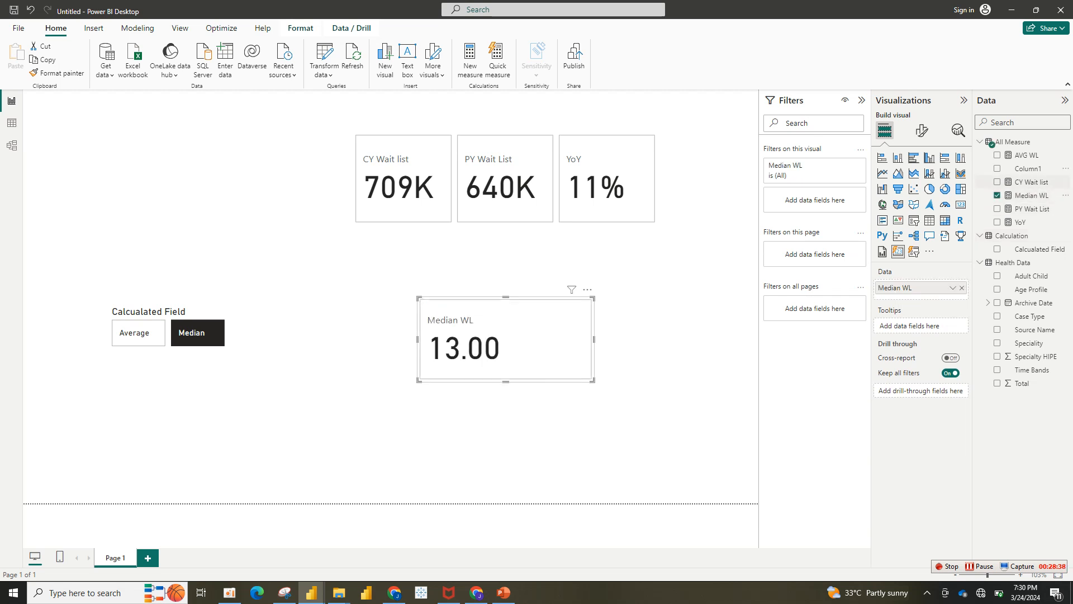
left_click(997, 155)
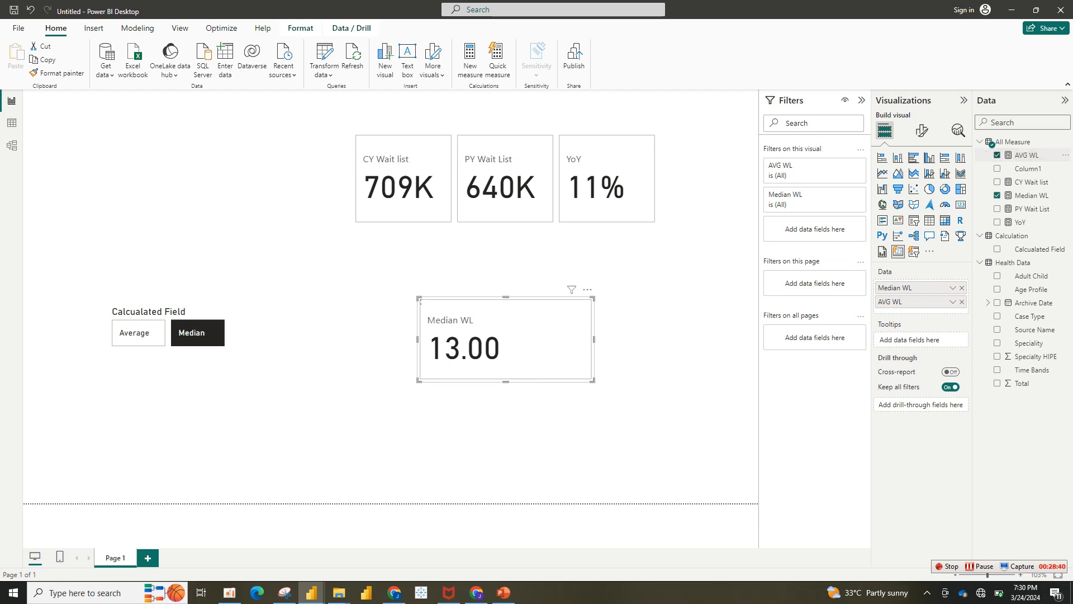
left_click_drag(593, 381, 730, 397)
left_click_drag(535, 347, 415, 326)
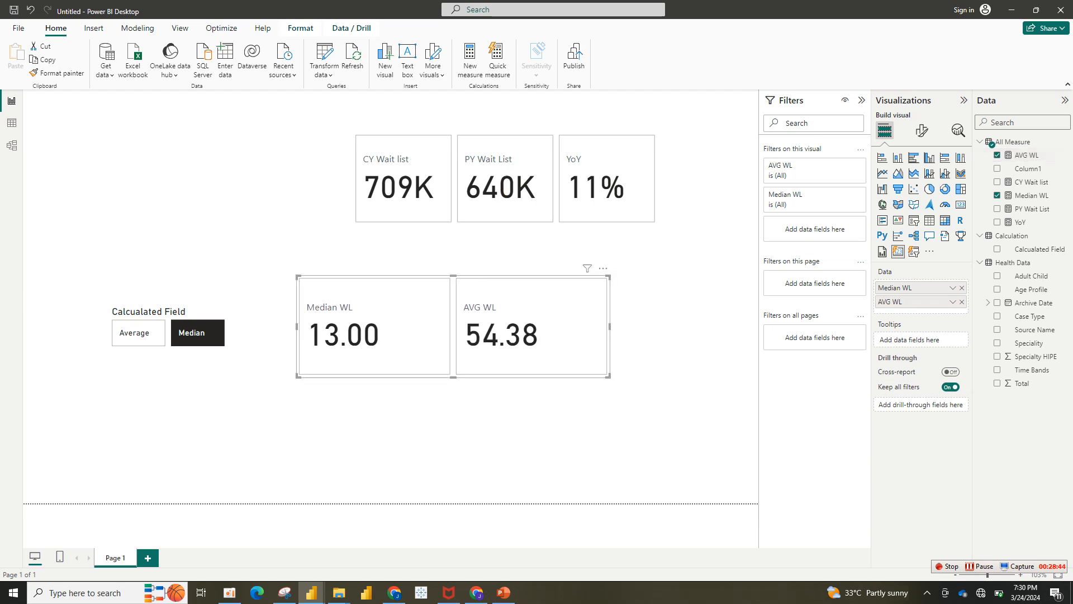
Switch the Calcualated Field slicer repeatedly between Average and Median to check its effect on the Median WL and AVG WL cards.
left_click(138, 332)
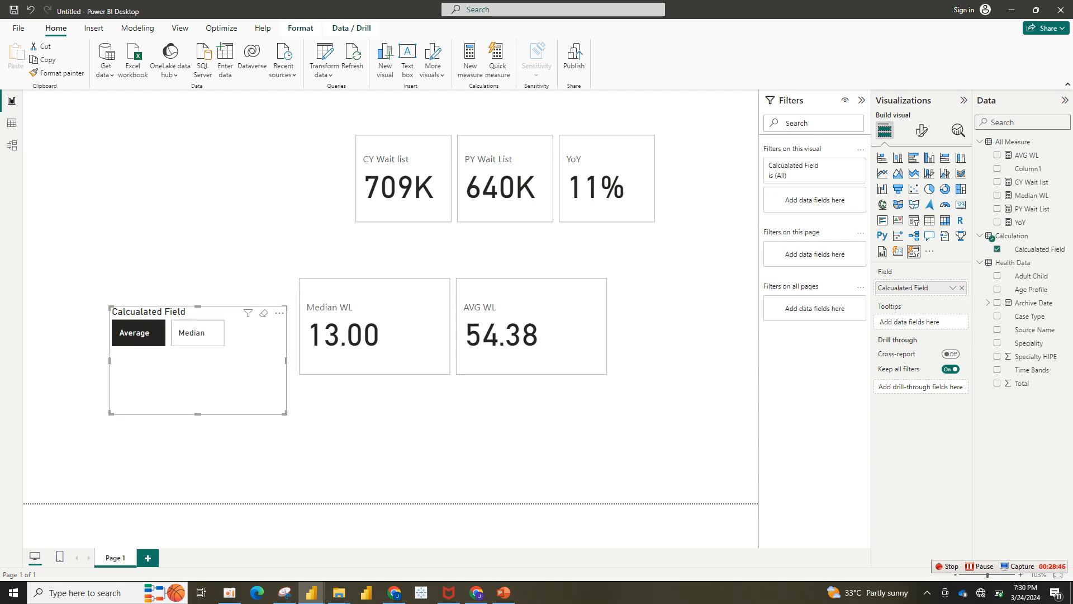
left_click(198, 333)
left_click(138, 333)
left_click(197, 333)
left_click(138, 332)
left_click(197, 332)
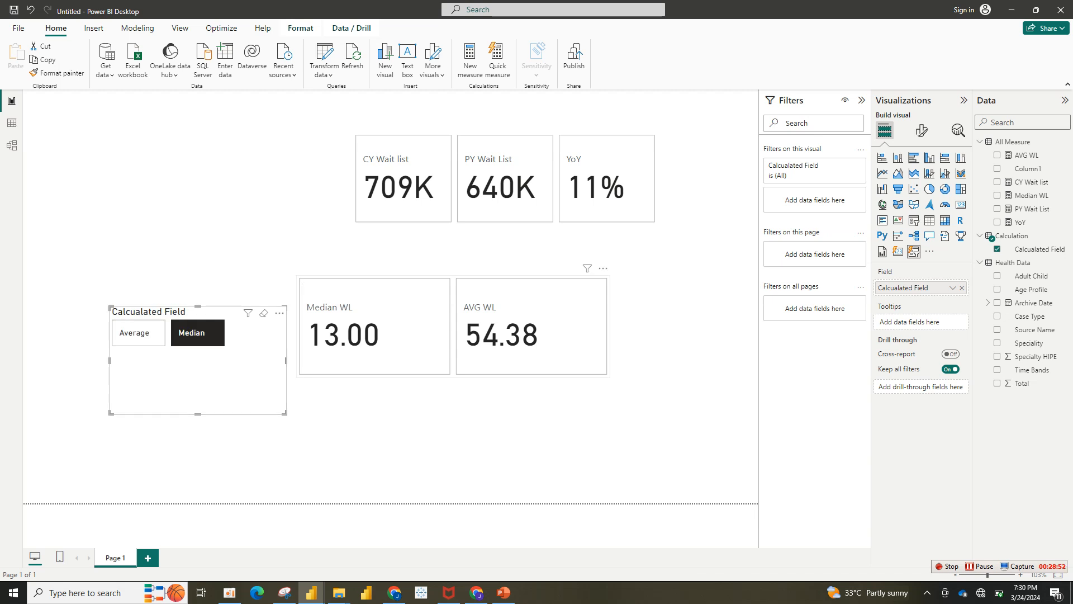
Move the Median WL and AVG WL cards closer to the upper cards and retry the slicer, leaving Average selected.
left_click_drag(453, 326, 485, 306)
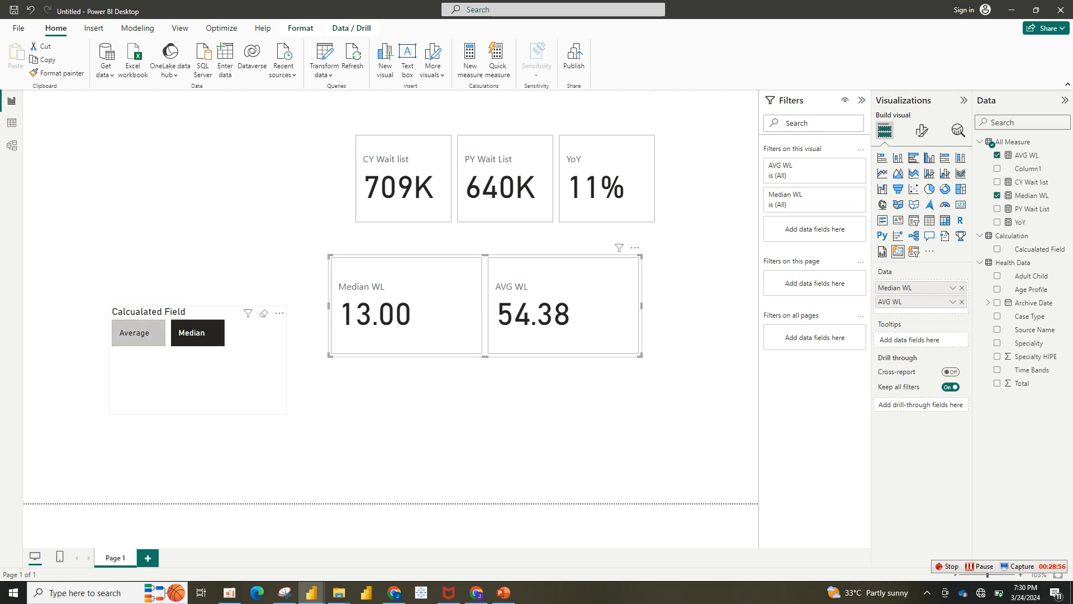
left_click(138, 332)
left_click(197, 333)
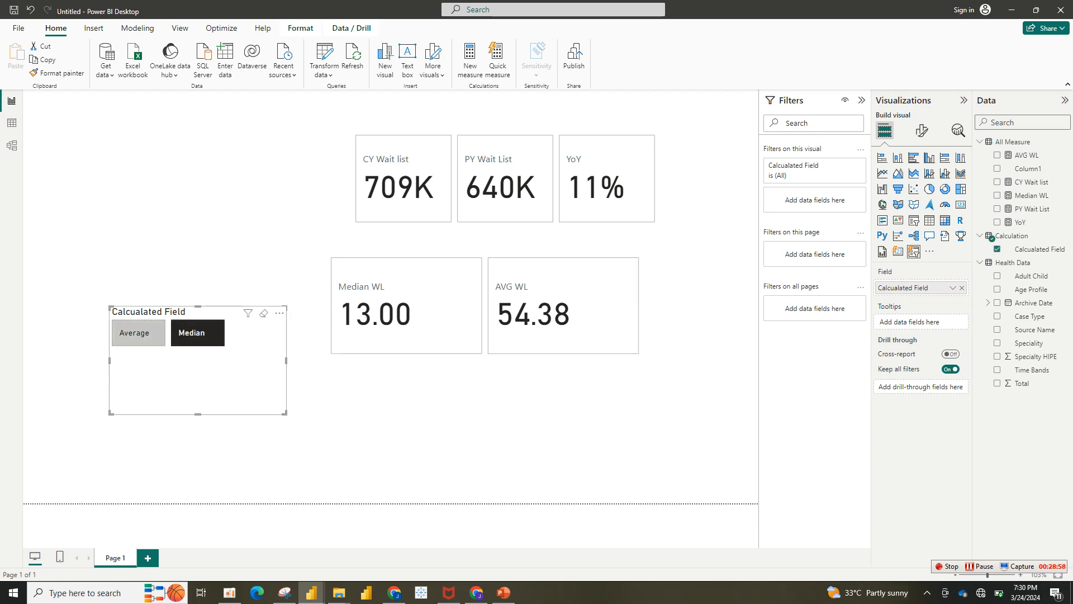
left_click(138, 333)
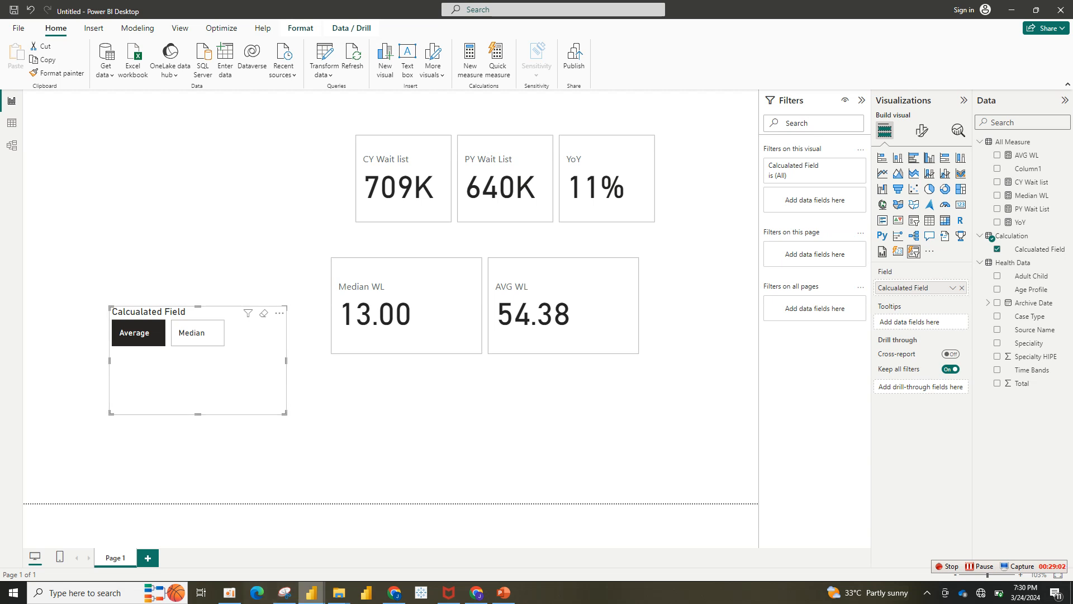
In the health report, compare the Avg/Median charts with Average and Median selected, and return to the untitled report.
mouse_move(311, 593)
left_click(251, 546)
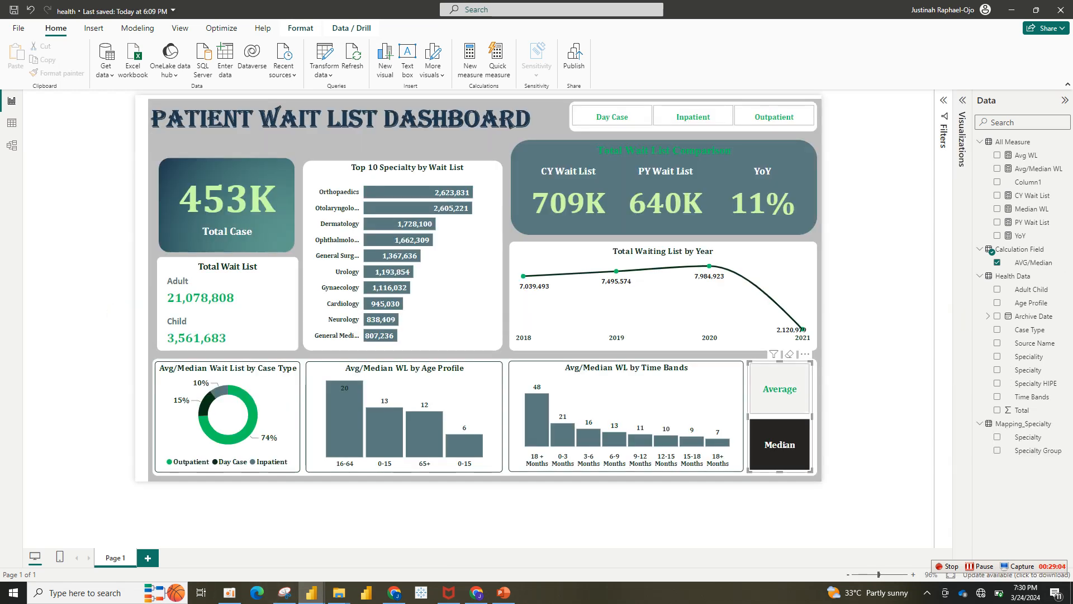
left_click(779, 388)
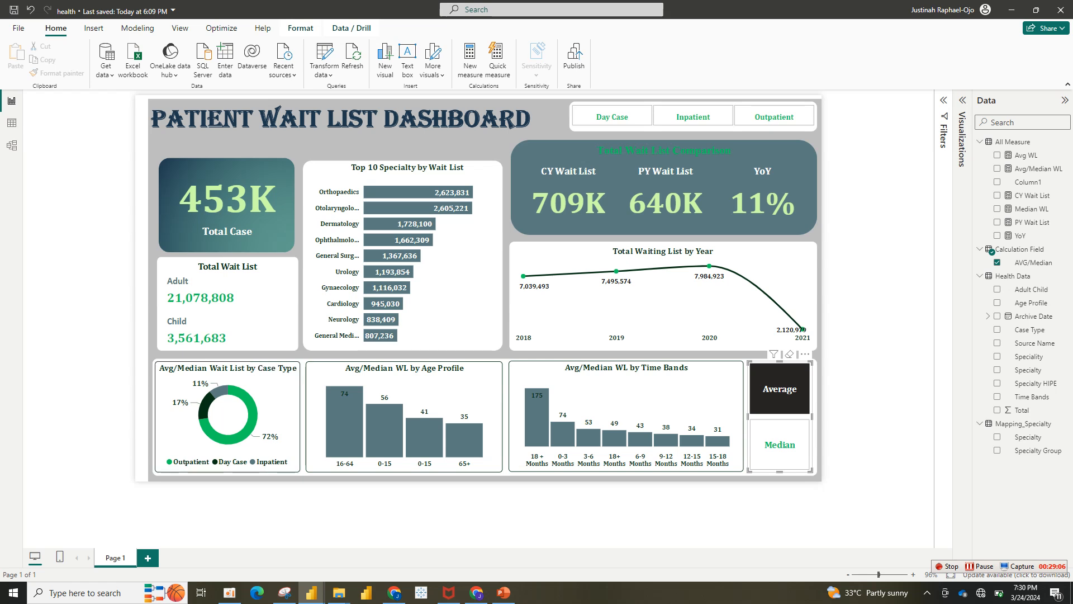
left_click(780, 444)
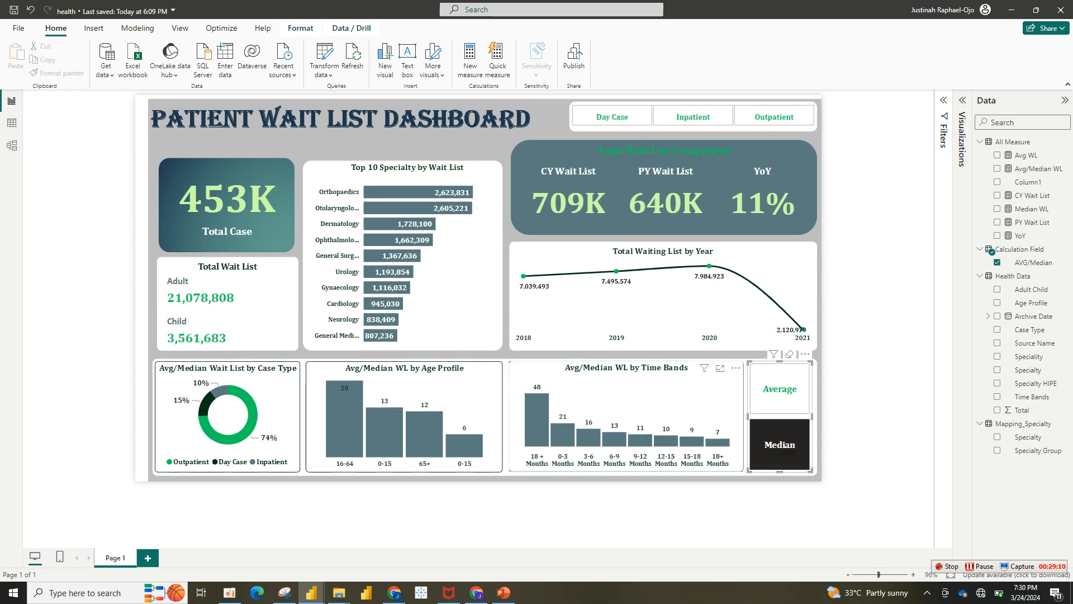
mouse_move(311, 592)
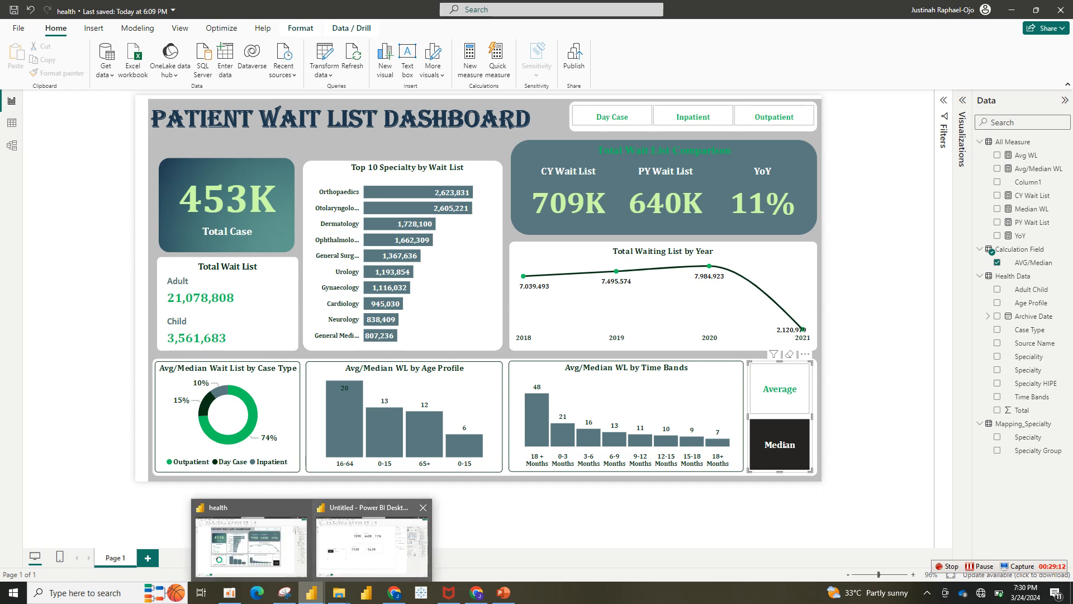
left_click(372, 537)
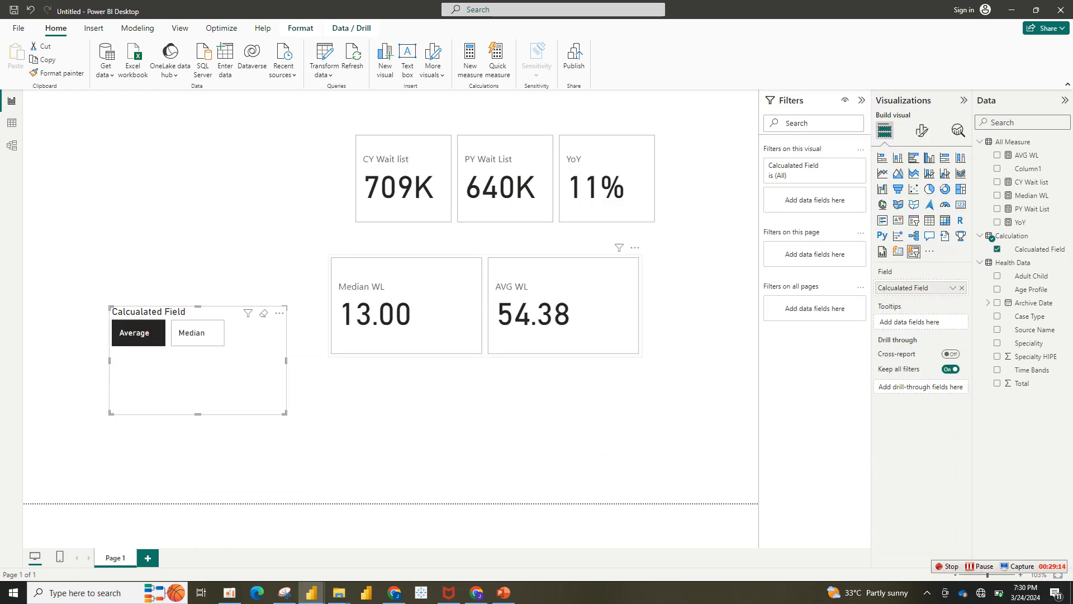
Create a measure AVG/MED WL in the All Measure table, starting with SWITCH(VALUES('Calculation'[Calcualated Field]),.
left_click(475, 322)
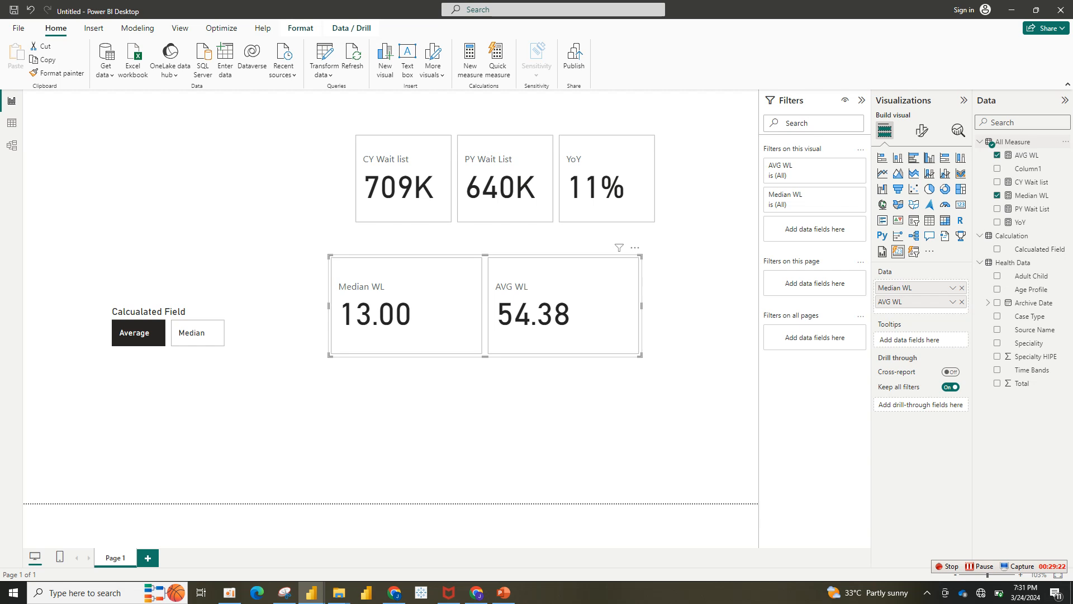
left_click(1009, 141)
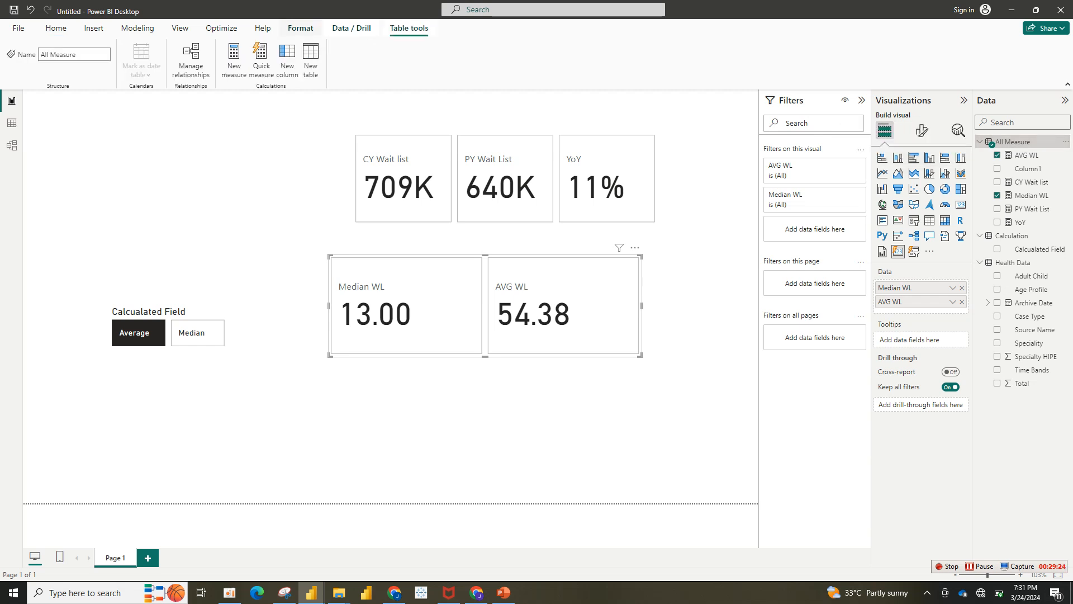
left_click(233, 61)
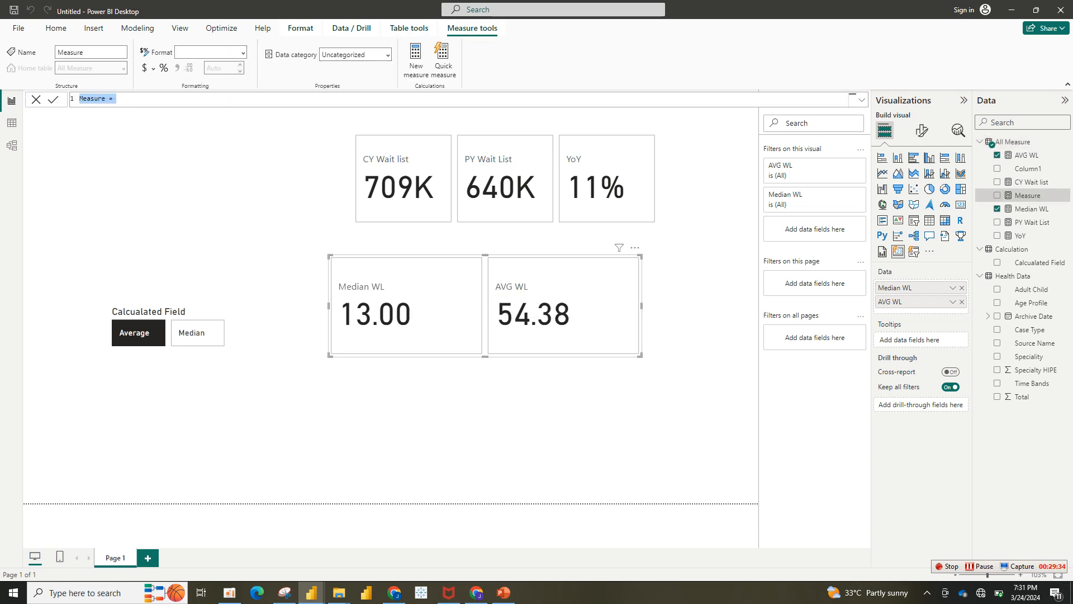
type("AVG/MED WL = SWI")
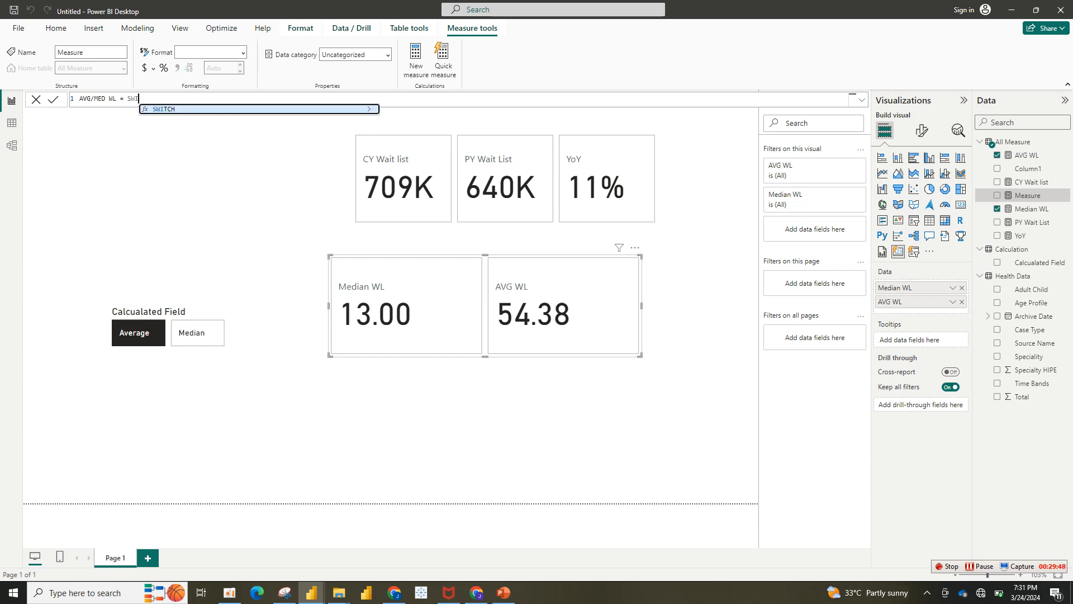
key("Tab")
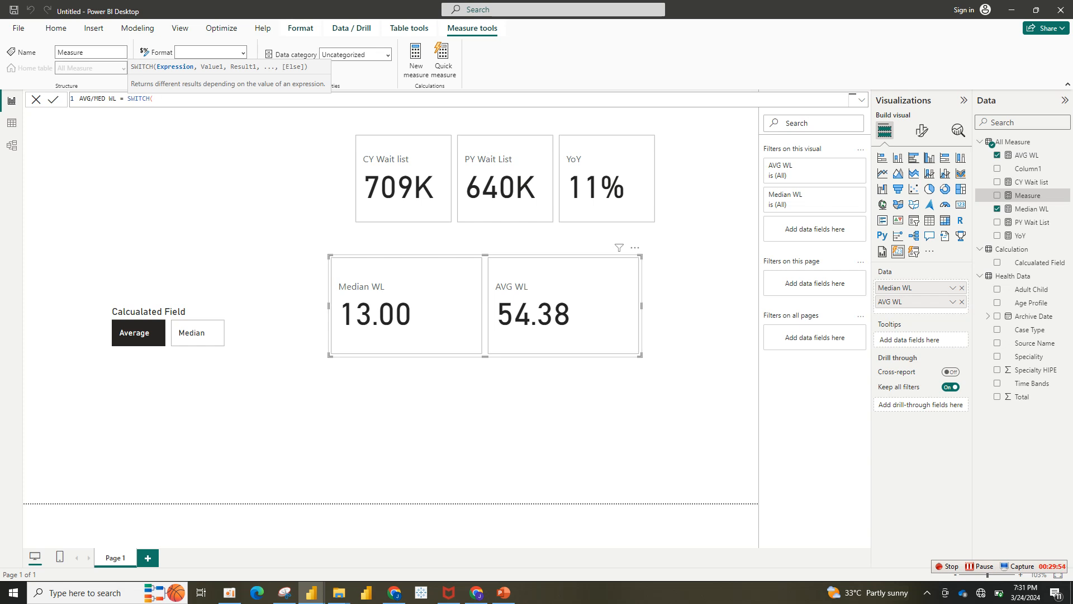
type("VAL")
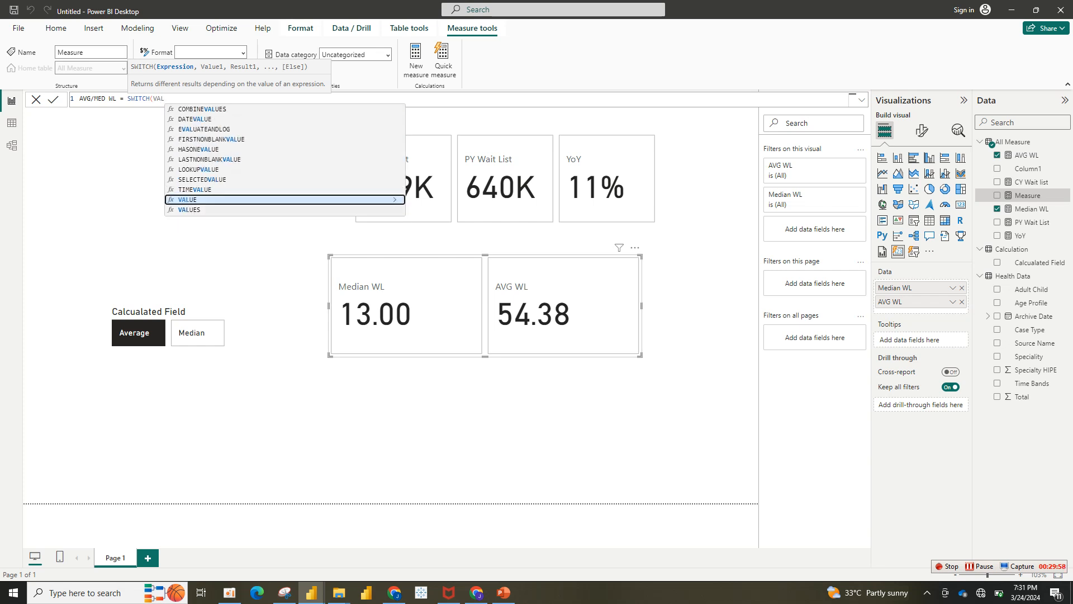
type("UES(")
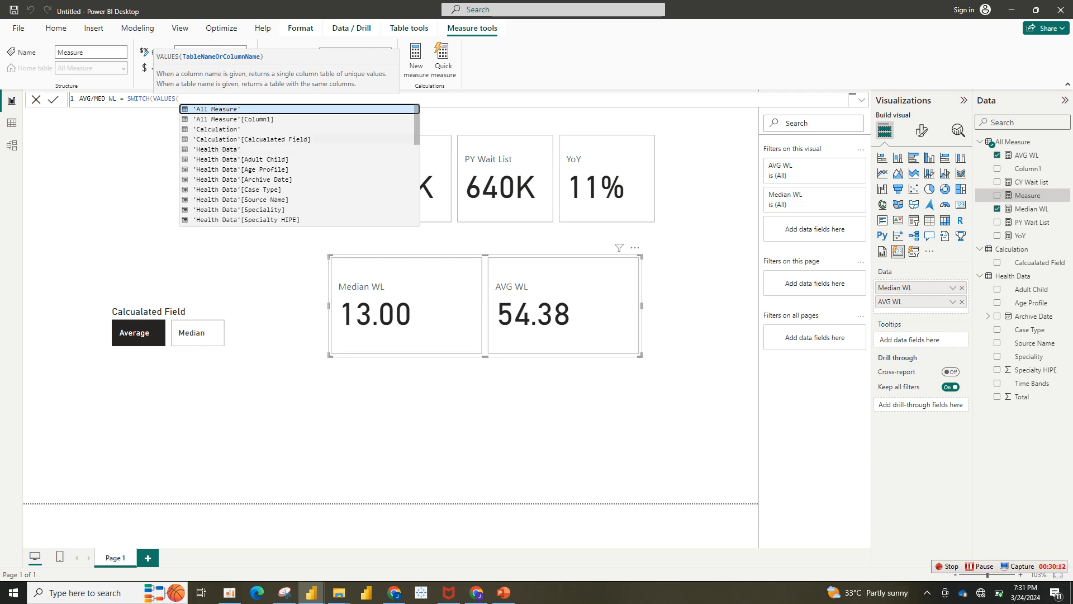
left_click(251, 139)
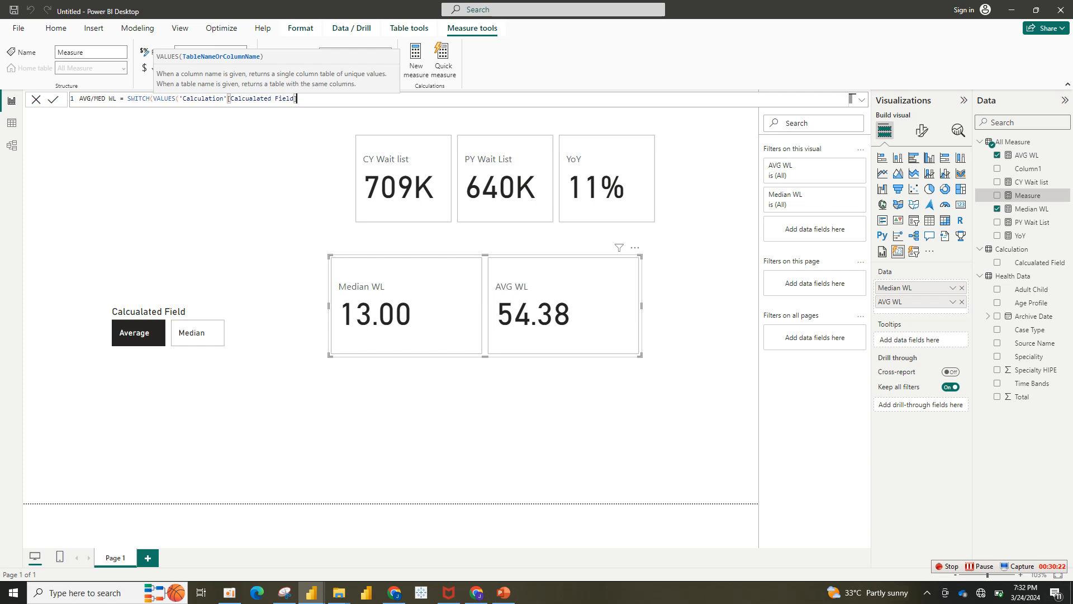
type(",")
key("BackSpace")
type("),")
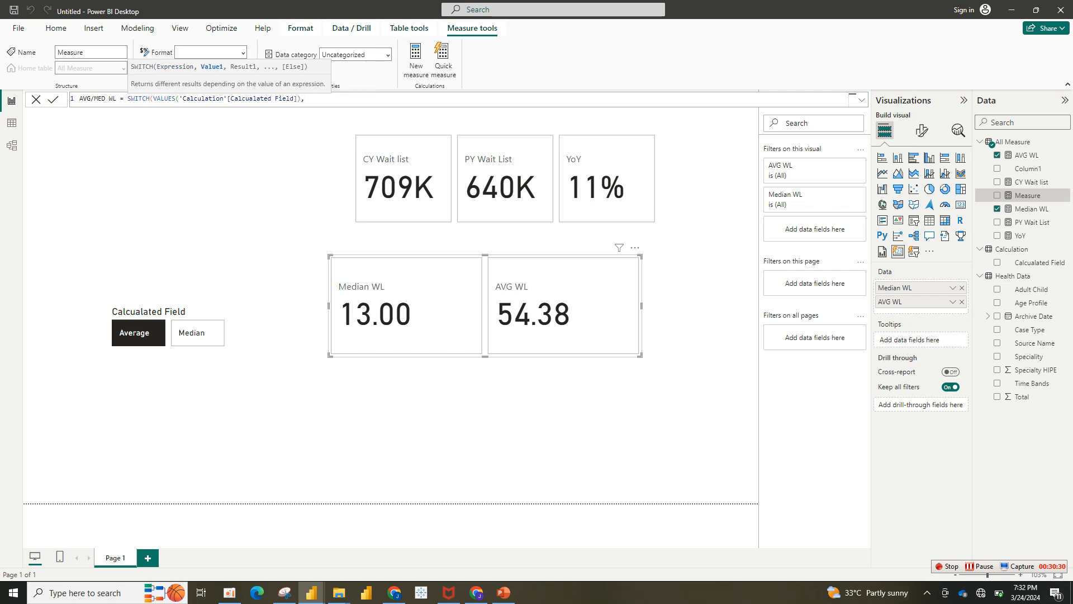
Add the "Average" case returning [AVG WL] to the AVG/MED WL SWITCH formula.
type(" \"Average\",")
type("av")
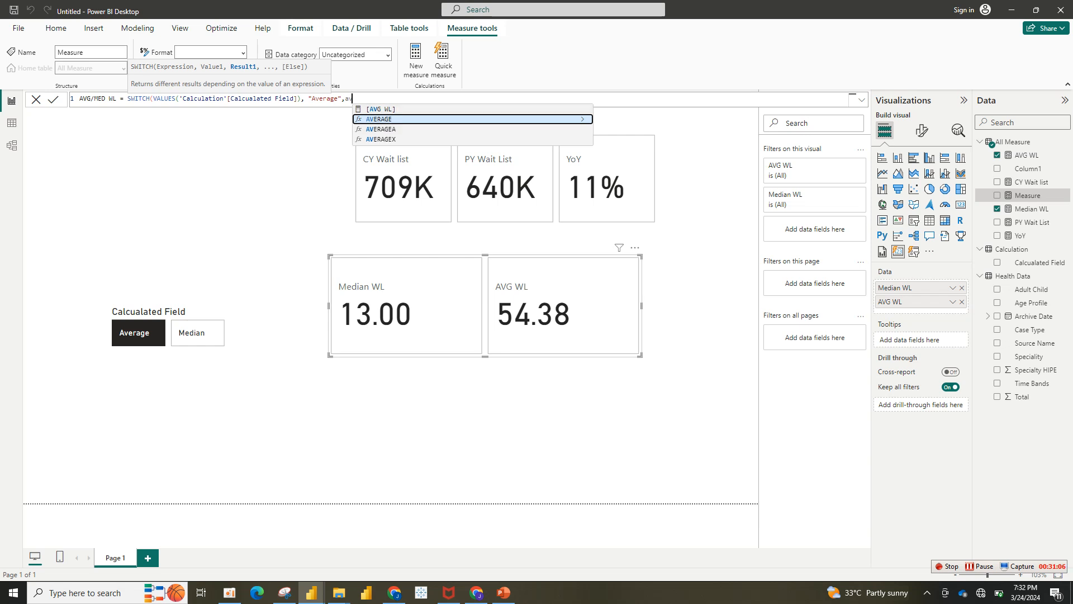
key("Up")
key("Tab")
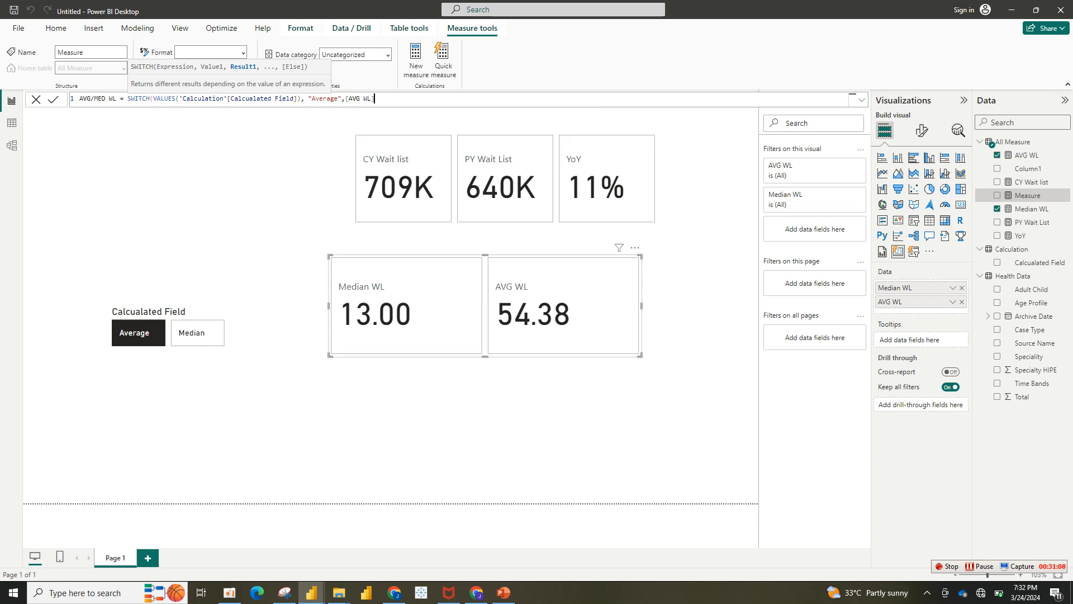
key("Return")
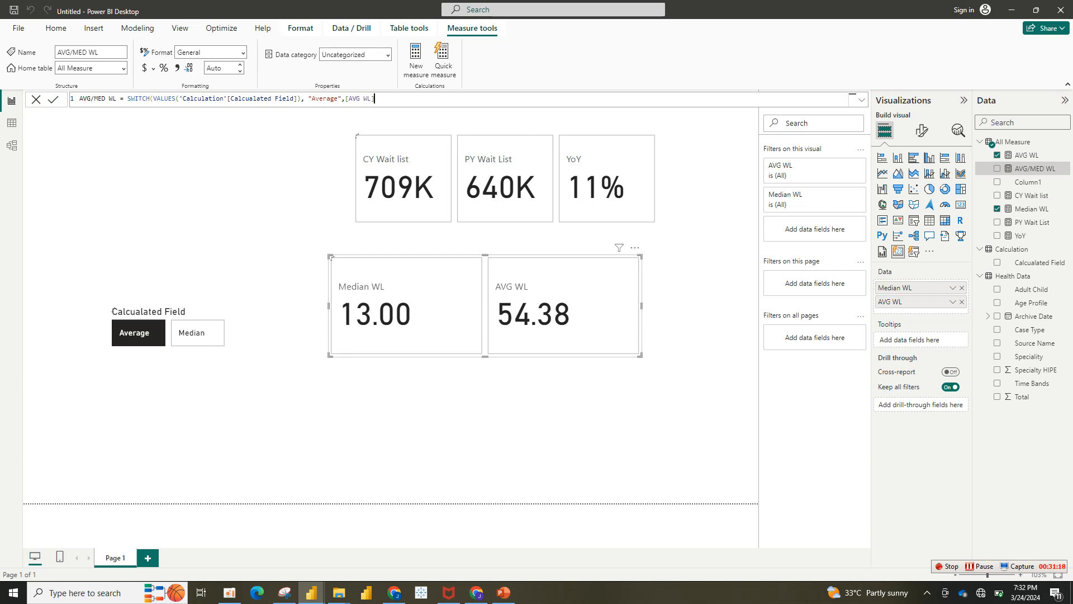
Add the "Median" case returning [Median WL], close the SWITCH formula and commit the AVG/MED WL measure.
type(")")
key("BackSpace")
type(", ")
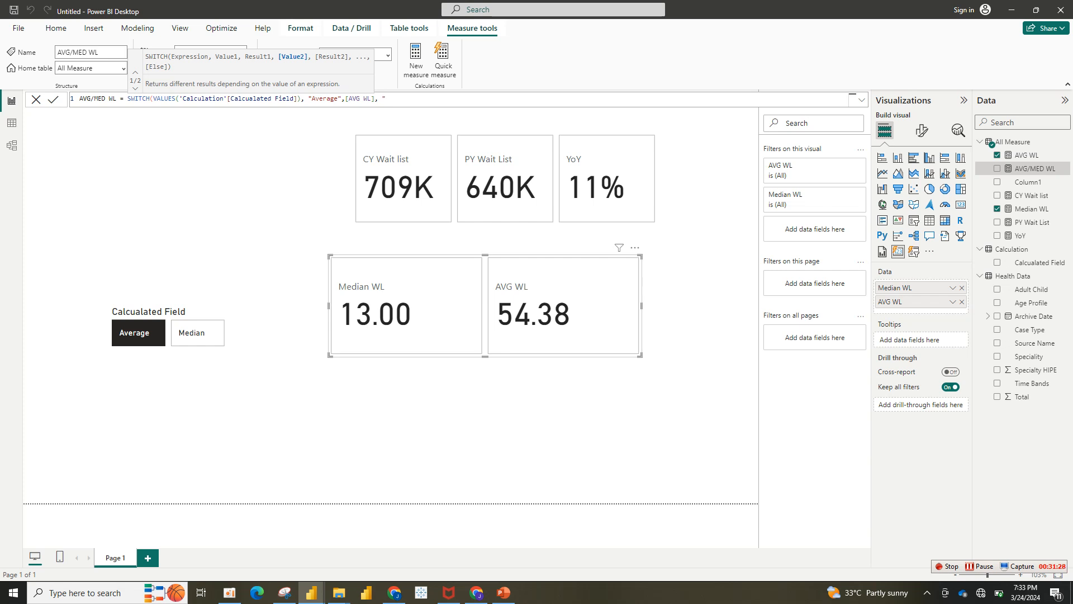
type("\"Median\", ")
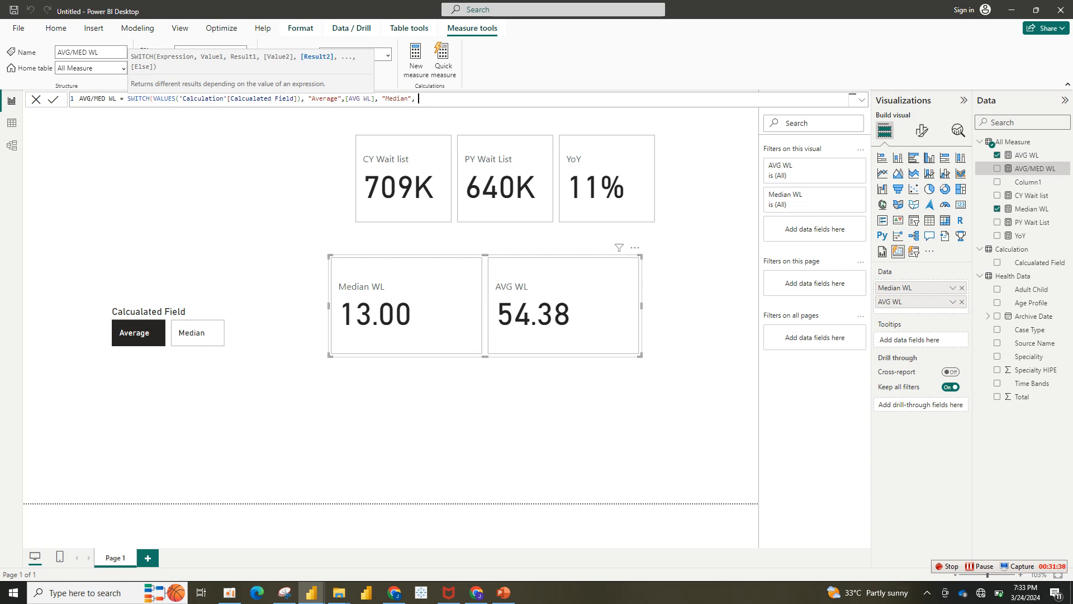
type("me")
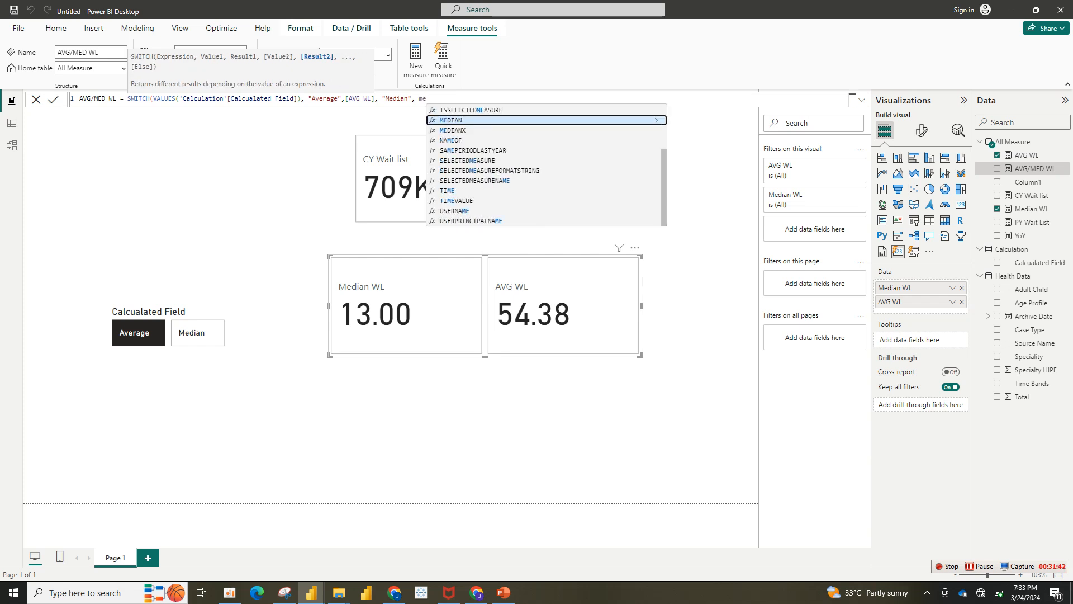
type("d")
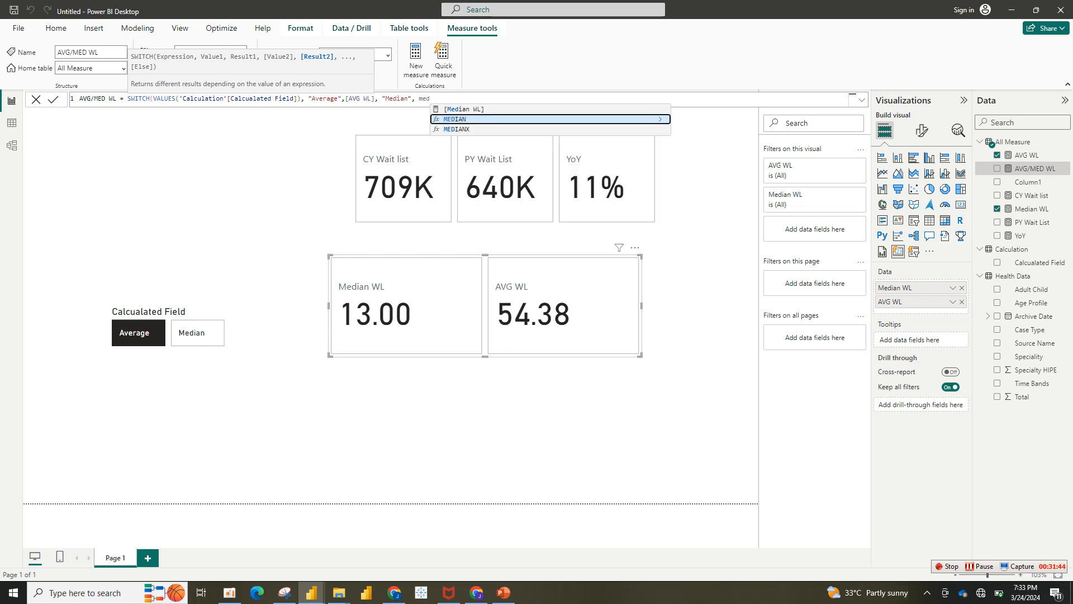
key("Up")
key("Tab")
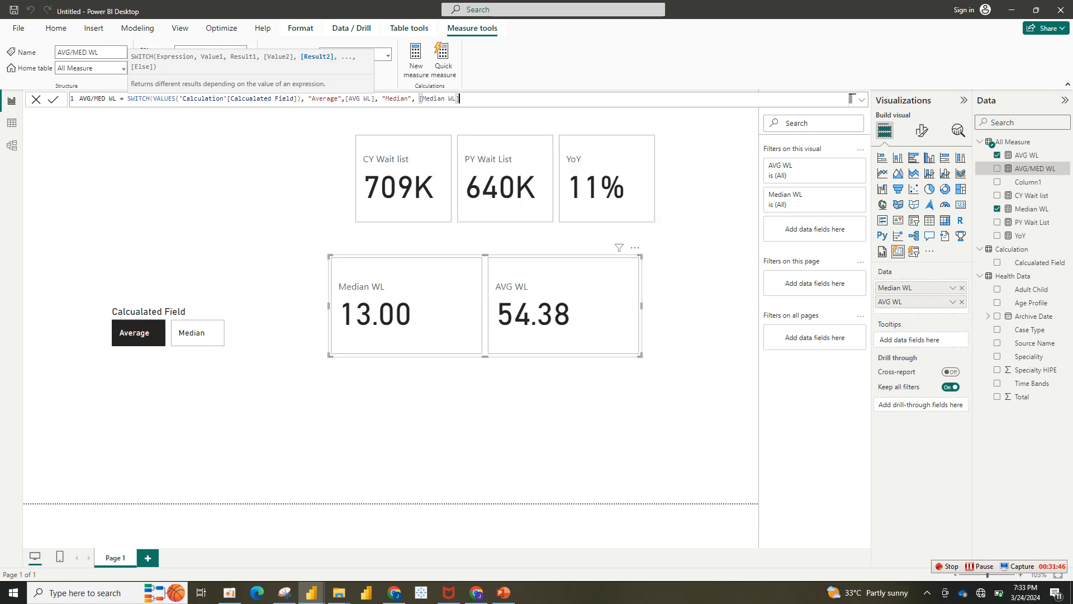
type(")")
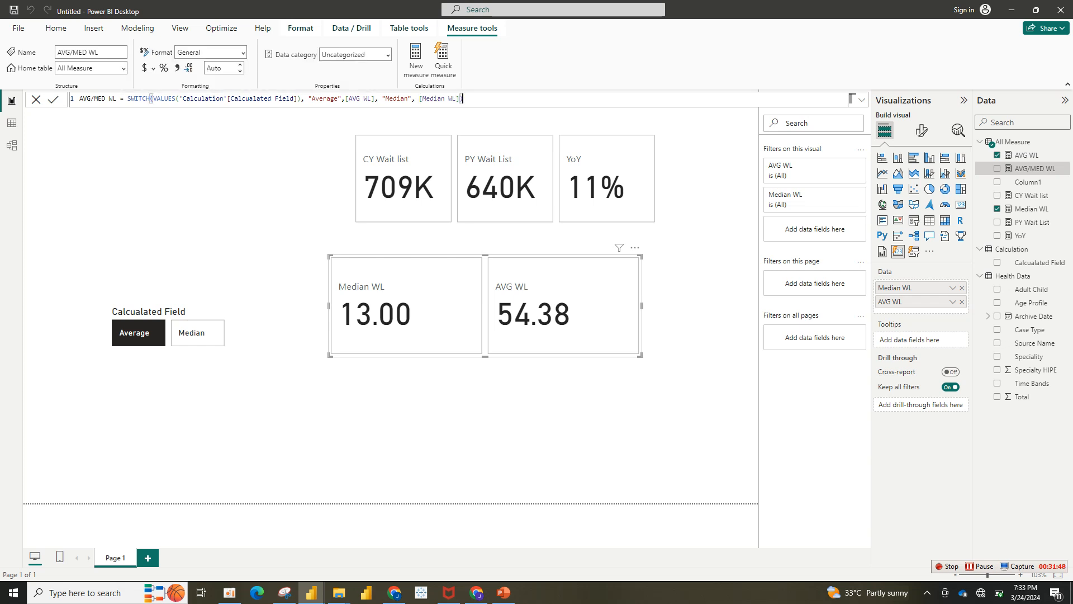
key("Return")
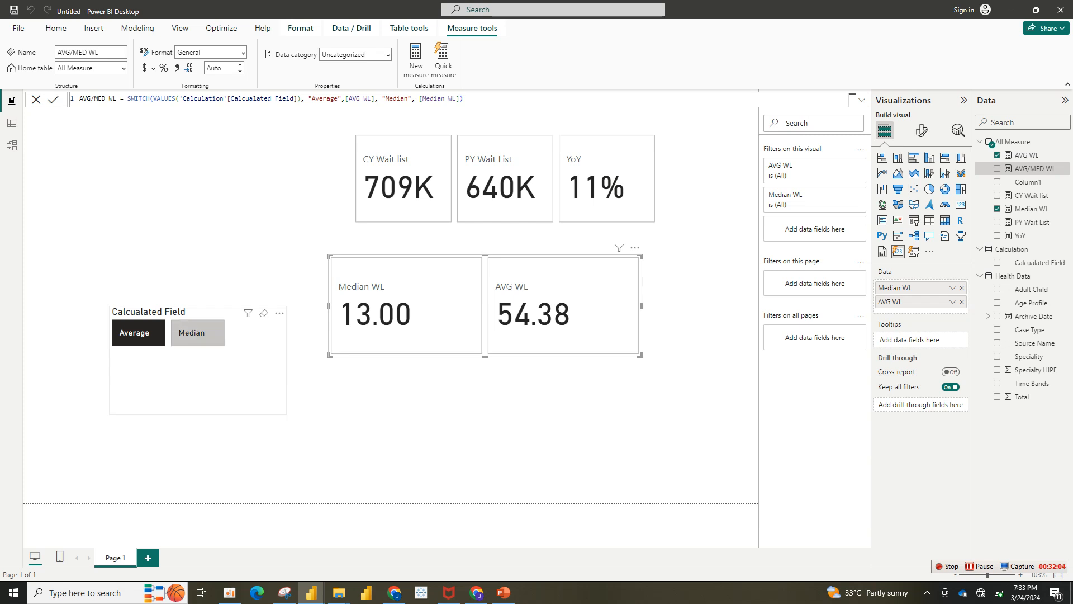
Replace Median WL and AVG WL in the lower card with AVG/MED WL and test it with the slicer's Average and Median options.
left_click(197, 333)
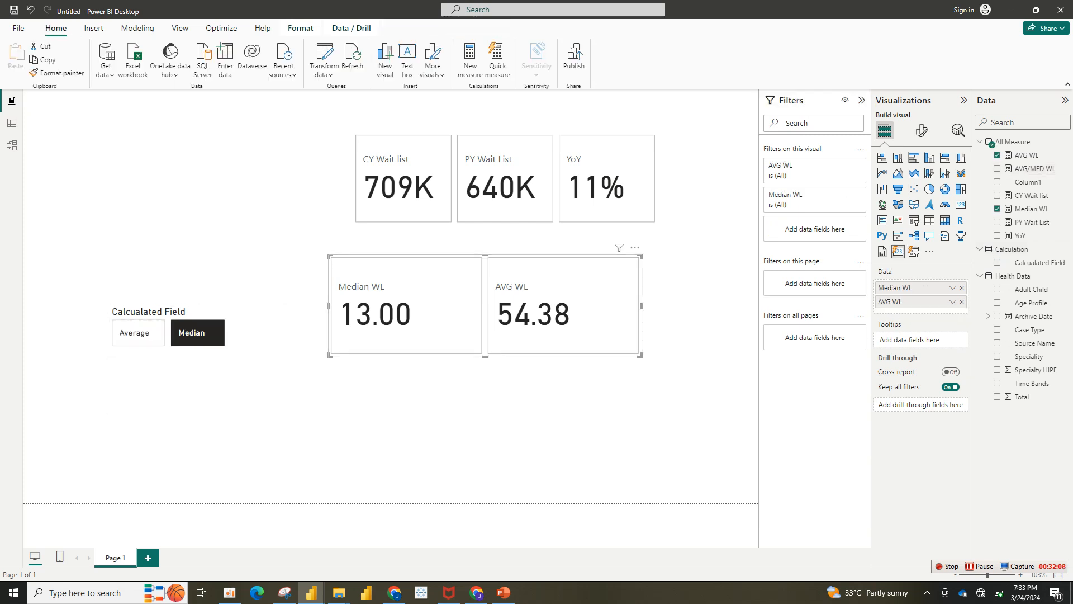
left_click(997, 209)
left_click(997, 155)
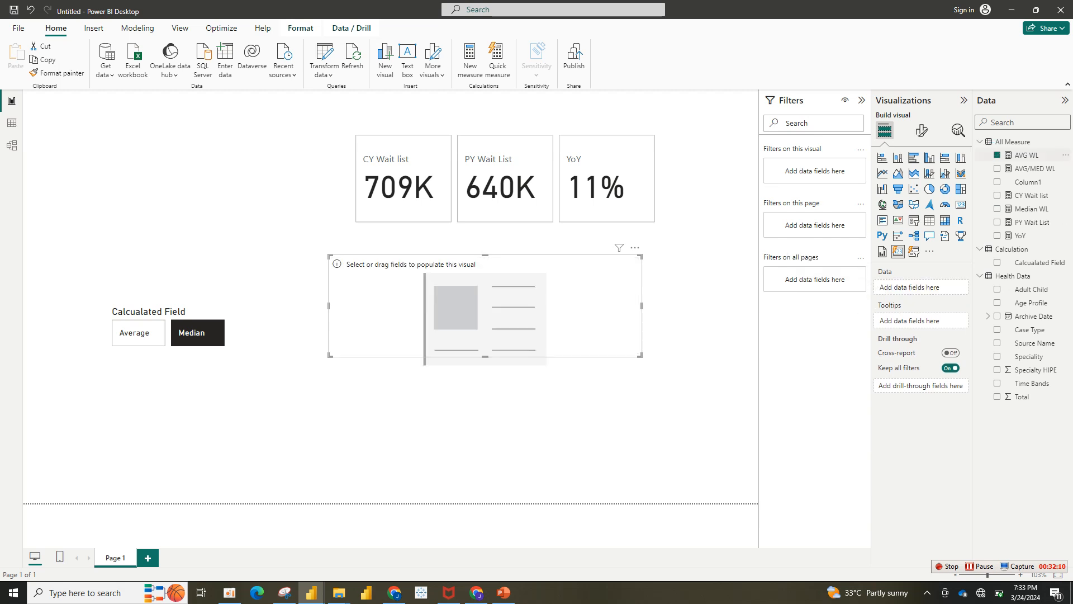
left_click(997, 169)
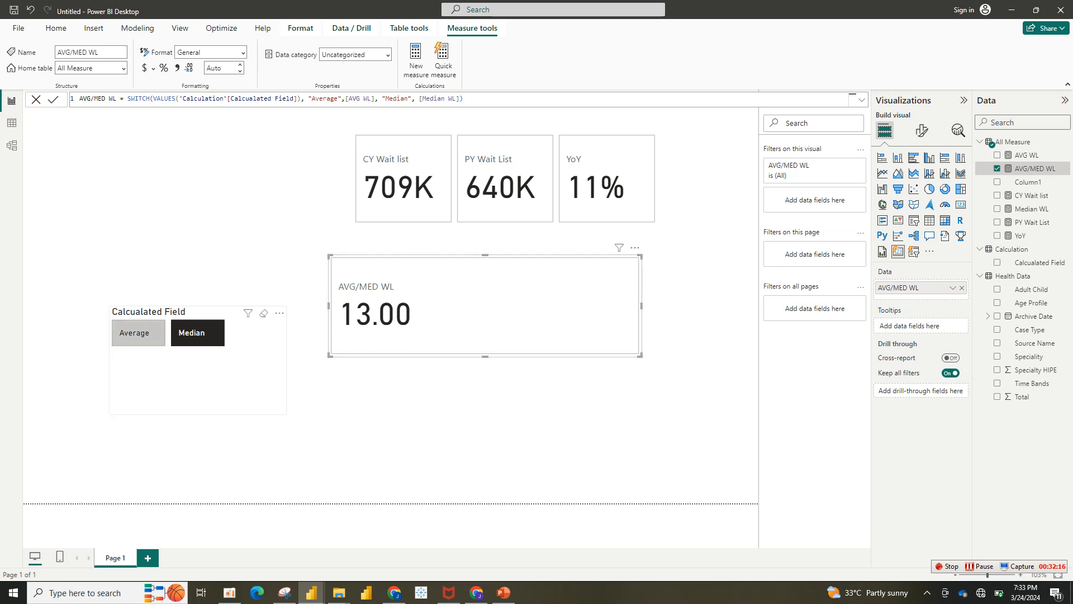
left_click(138, 333)
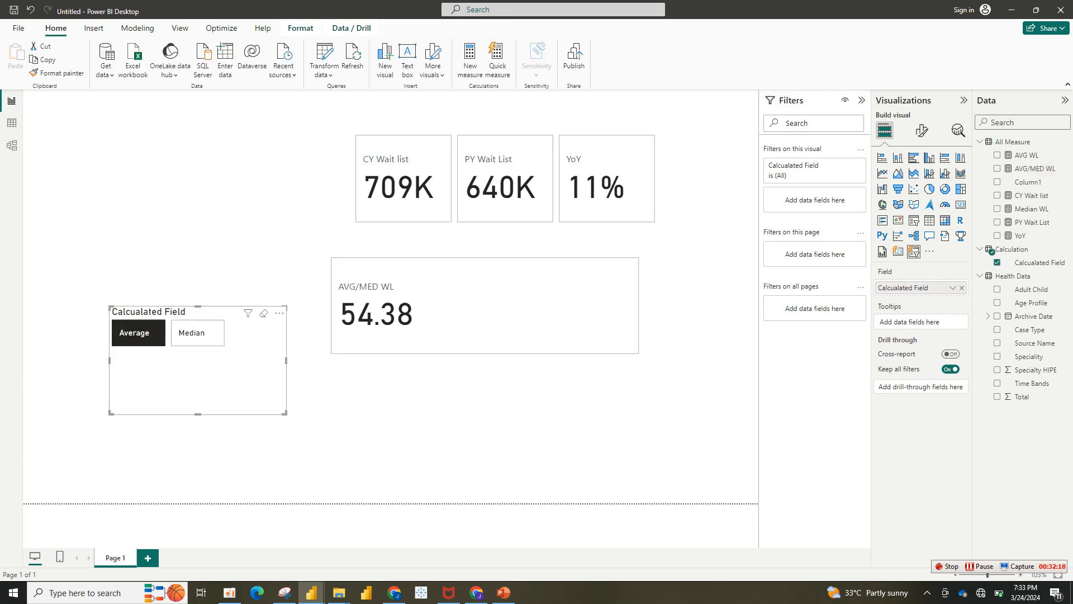
left_click(197, 333)
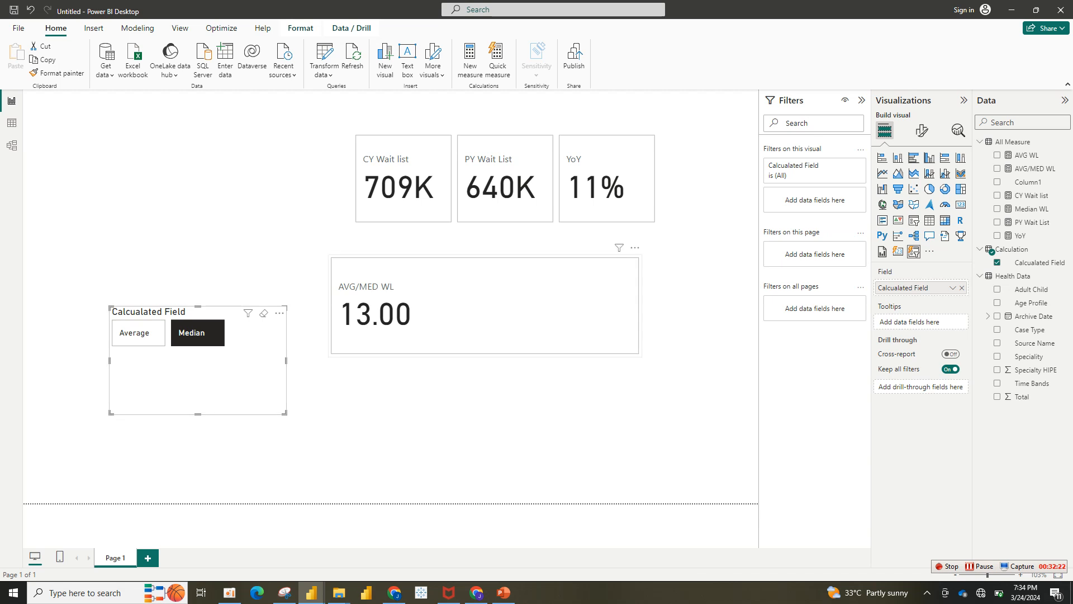
Delete the AVG/MED WL card and move the Calcualated Field slicer to the lower-right corner of the report page.
left_click(485, 313)
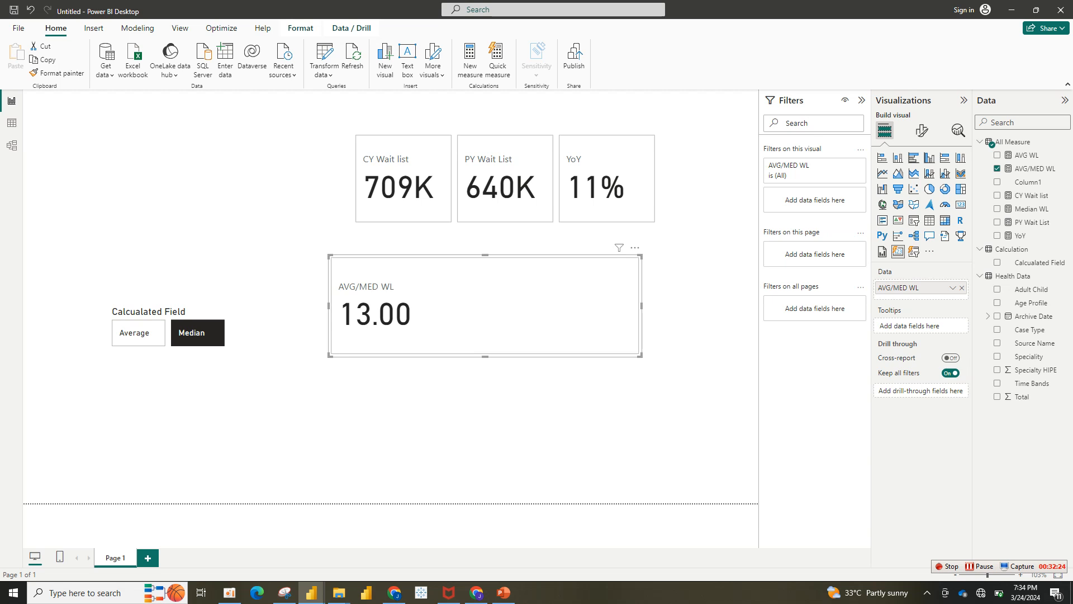
key("Delete")
left_click_drag(197, 381, 669, 469)
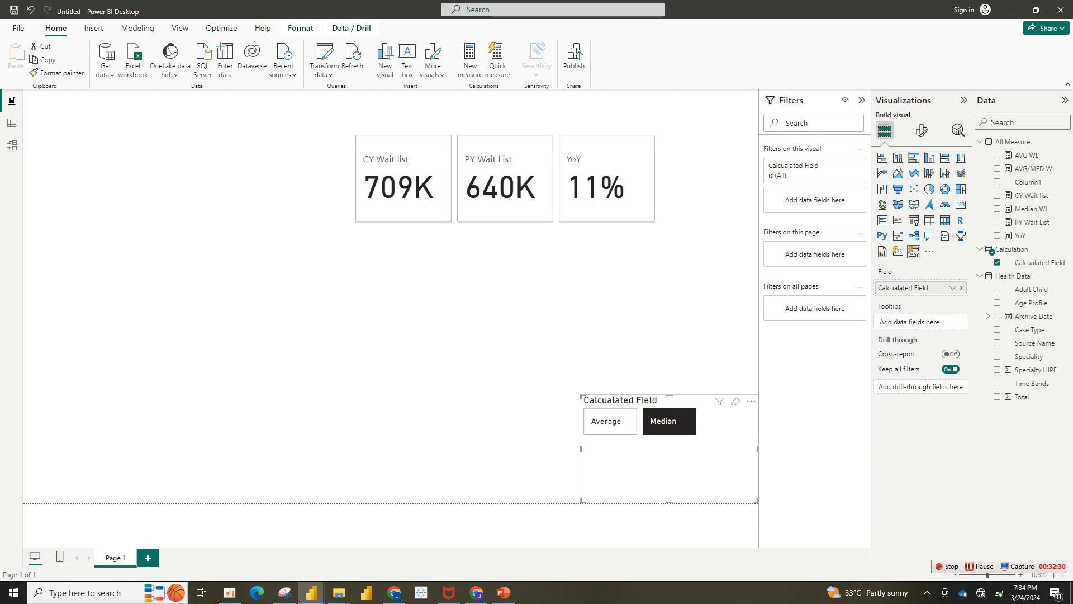
key("Escape")
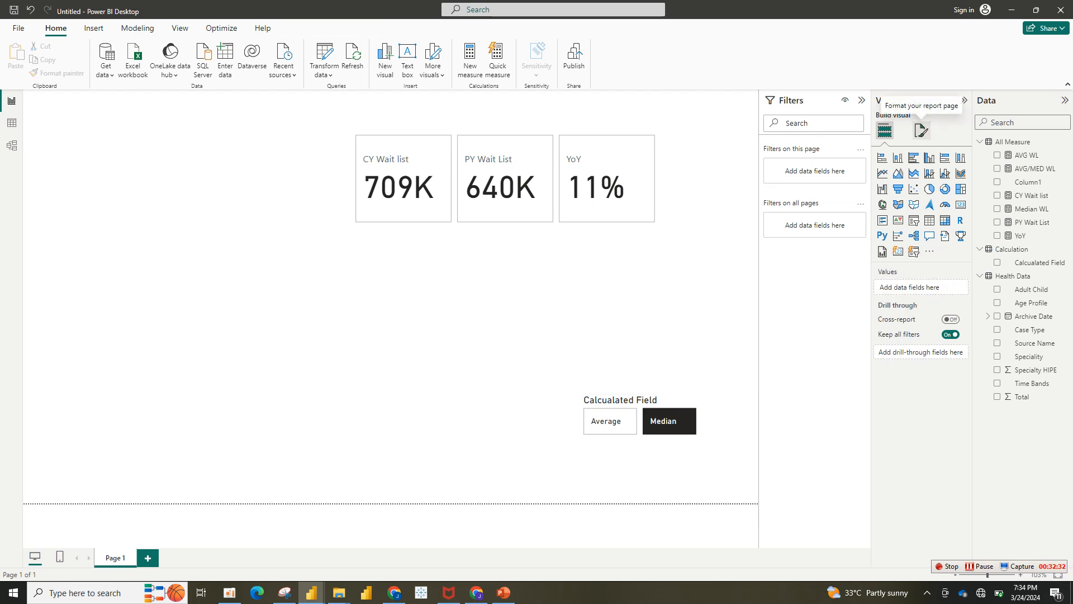
Set Picture3 from the Downloads folder as the report page's canvas background image.
left_click(921, 131)
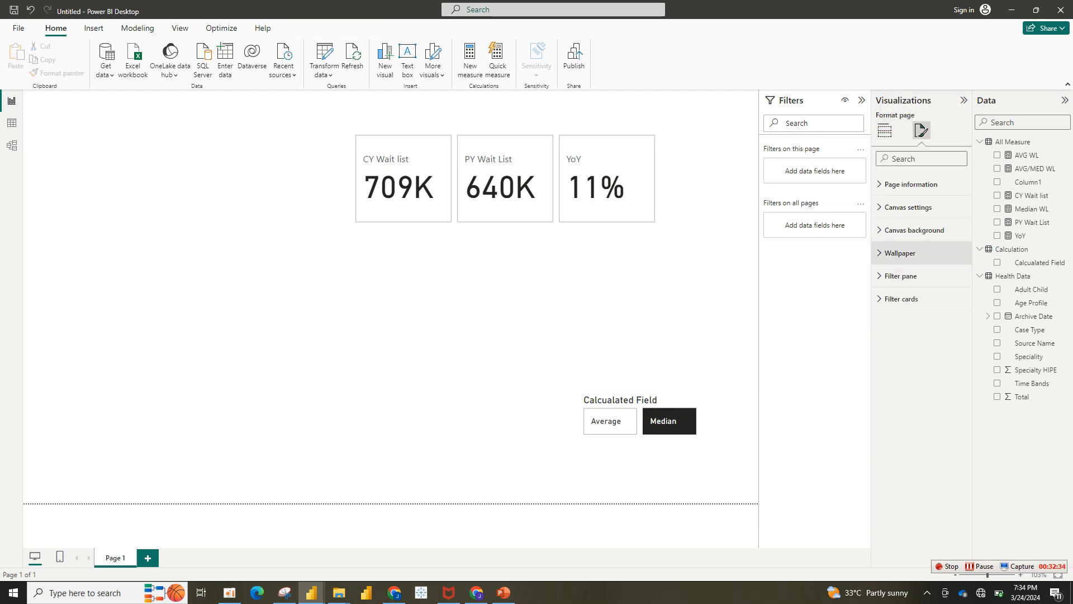
left_click(914, 229)
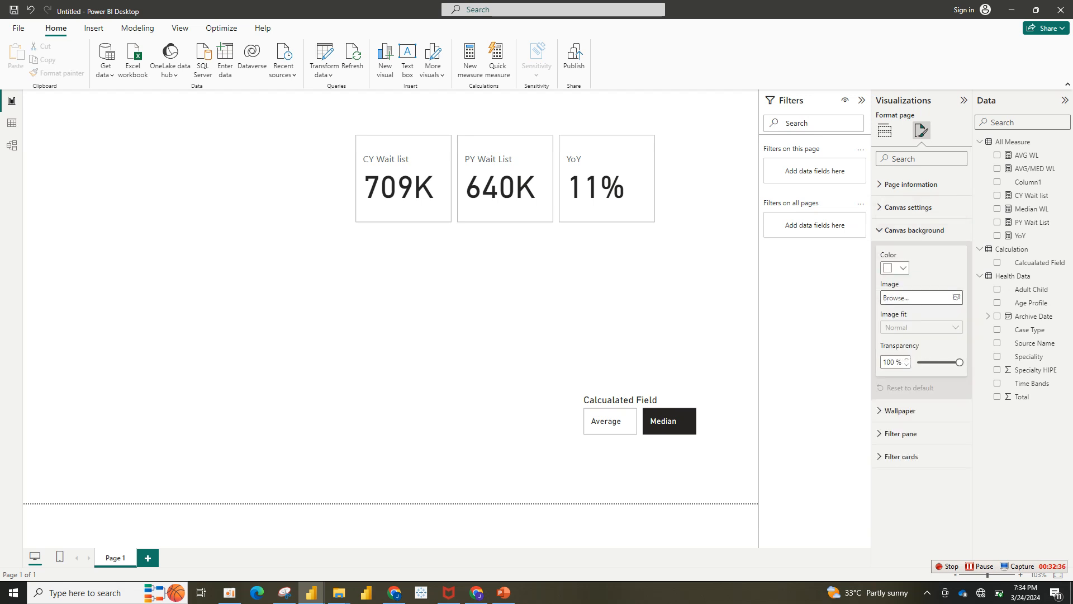
left_click(957, 297)
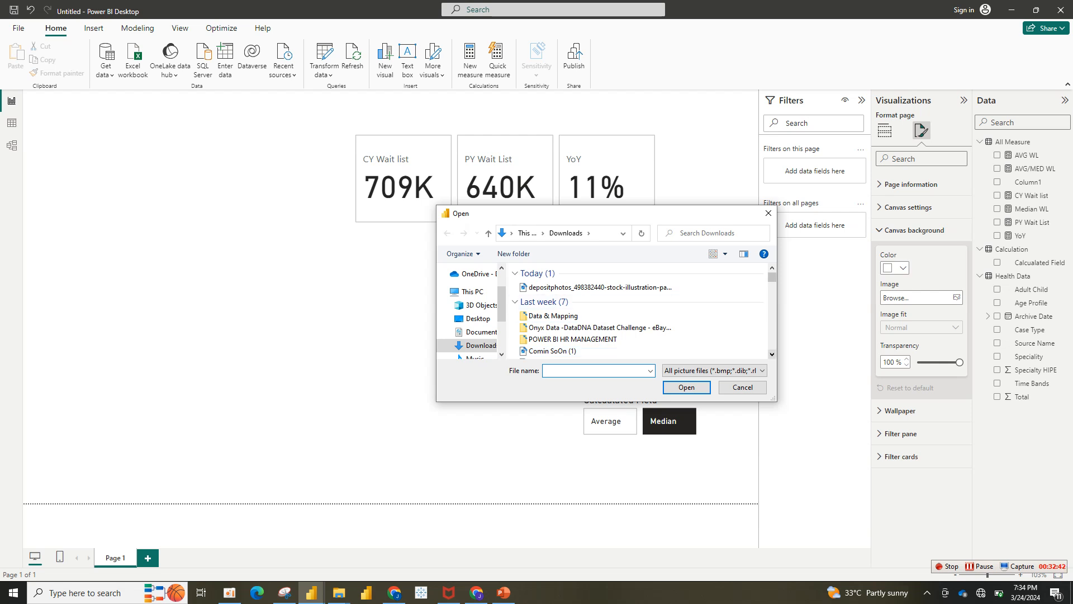
left_click(772, 354)
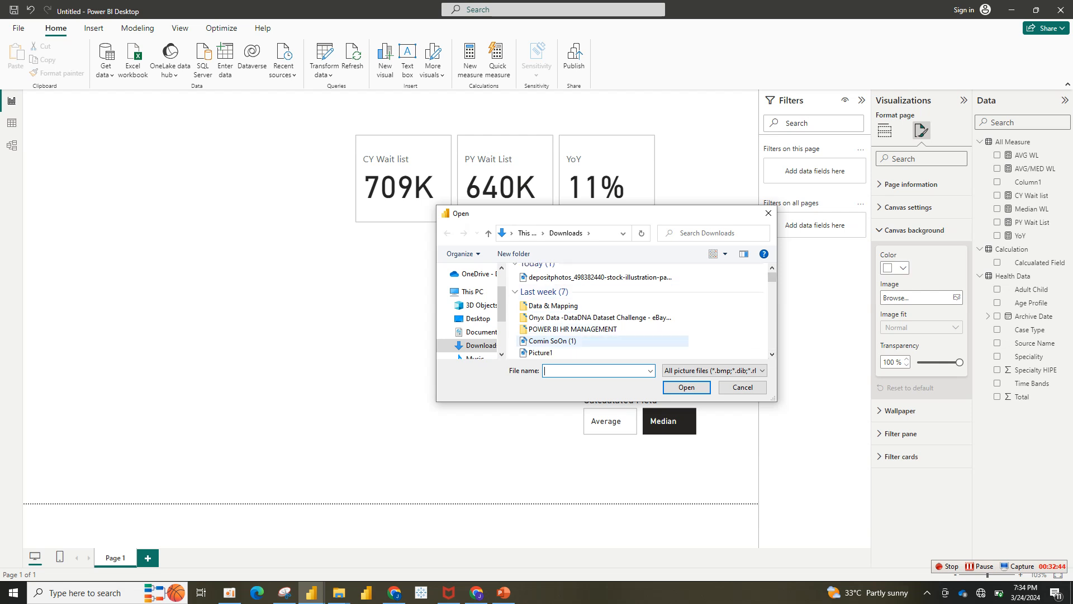
left_click(772, 354)
left_click(771, 354)
left_click(771, 355)
left_click(772, 355)
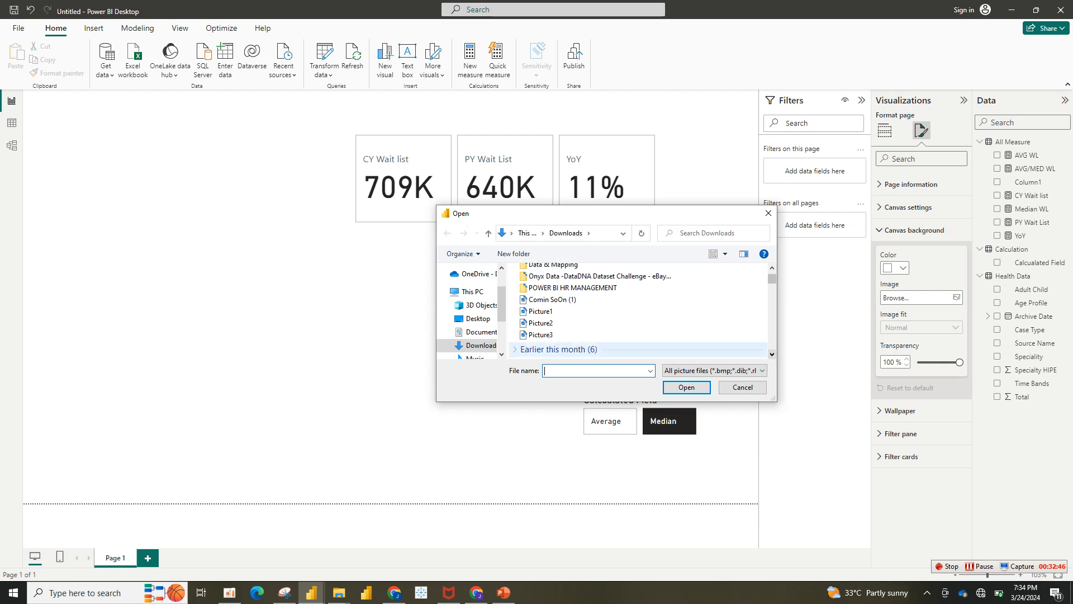
left_click(570, 335)
left_click(686, 387)
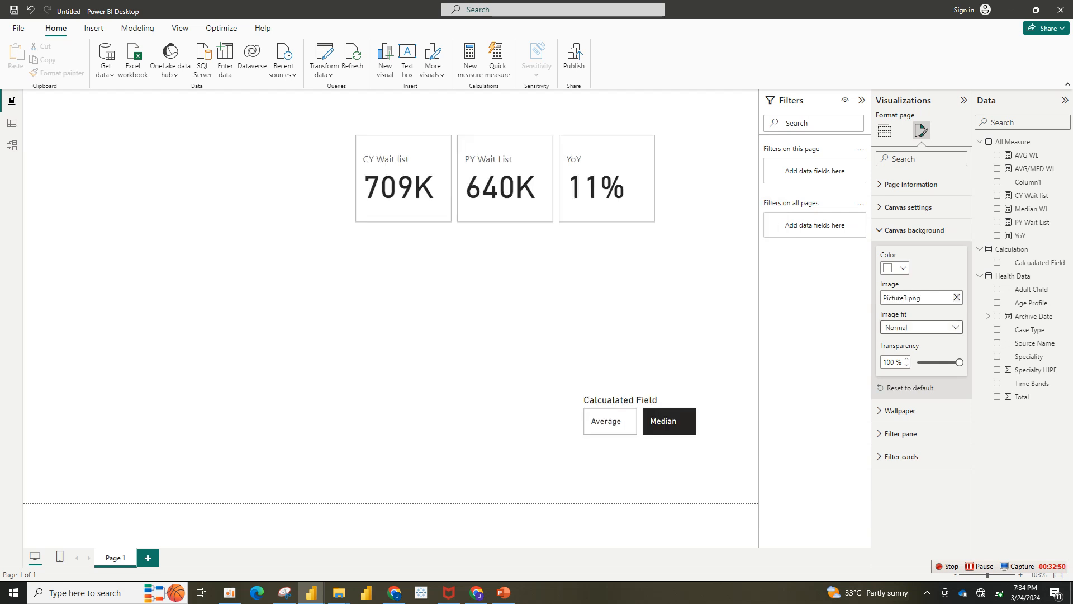
Set the canvas background's image fit to Fit and its transparency to 0%.
left_click(921, 327)
left_click(905, 354)
left_click_drag(959, 362, 917, 362)
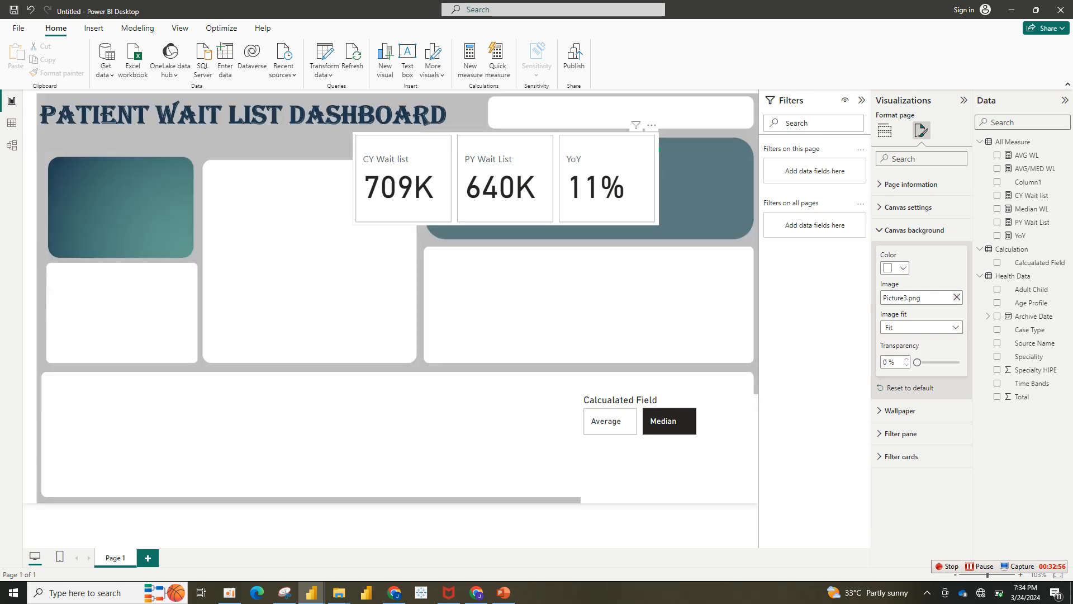
Move the CY Wait list, PY Wait List and YoY card onto the teal panel at the page's upper right.
left_click_drag(506, 178, 593, 194)
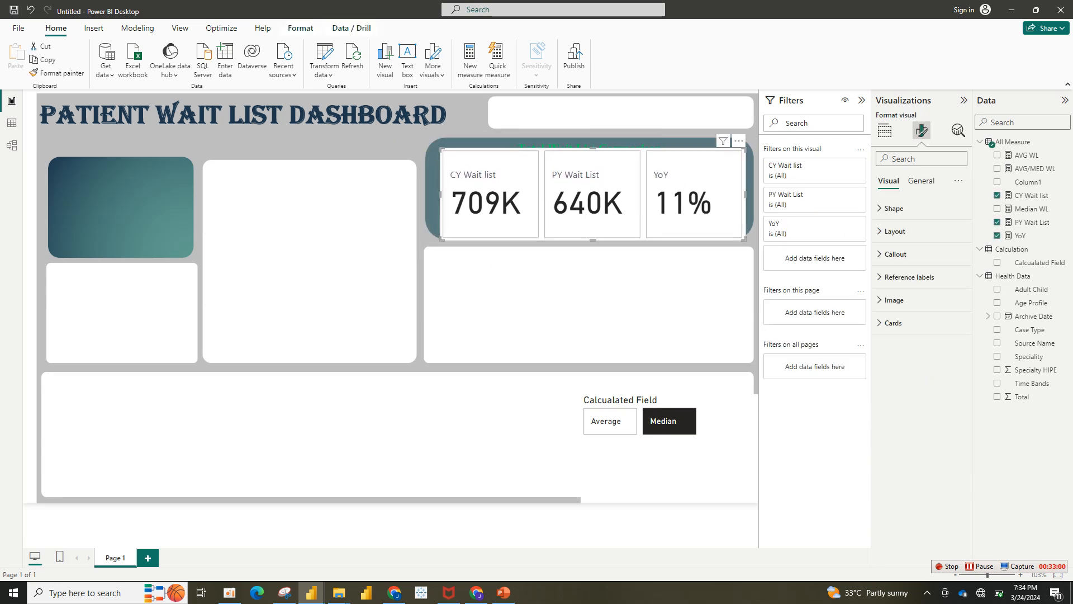
Turn off the background effect of the CY Wait list, PY Wait List and YoY card visual.
left_click(921, 181)
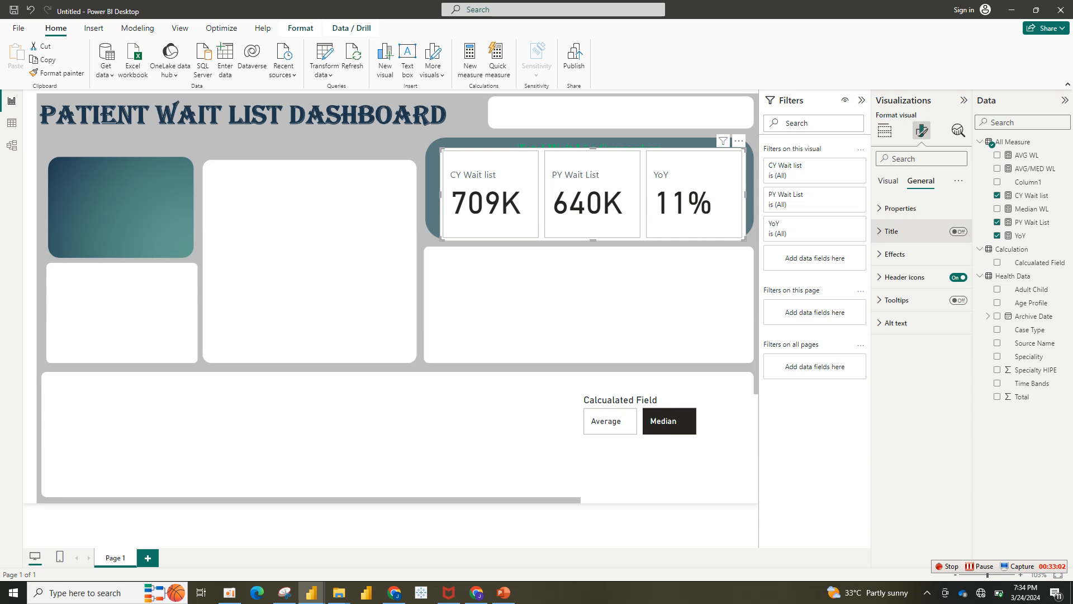
left_click(895, 254)
left_click(954, 281)
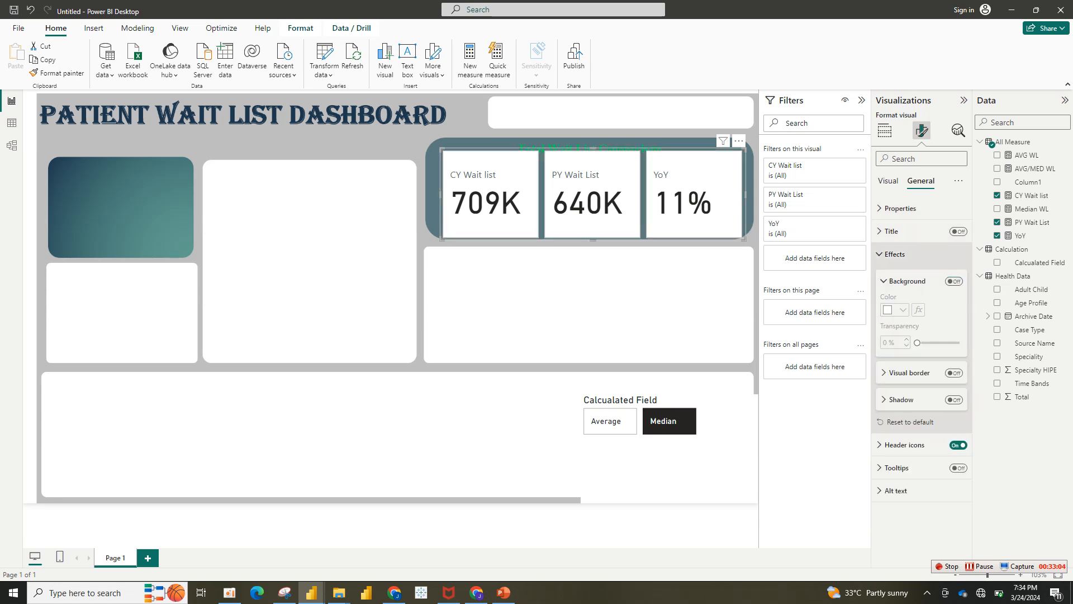
left_click(894, 254)
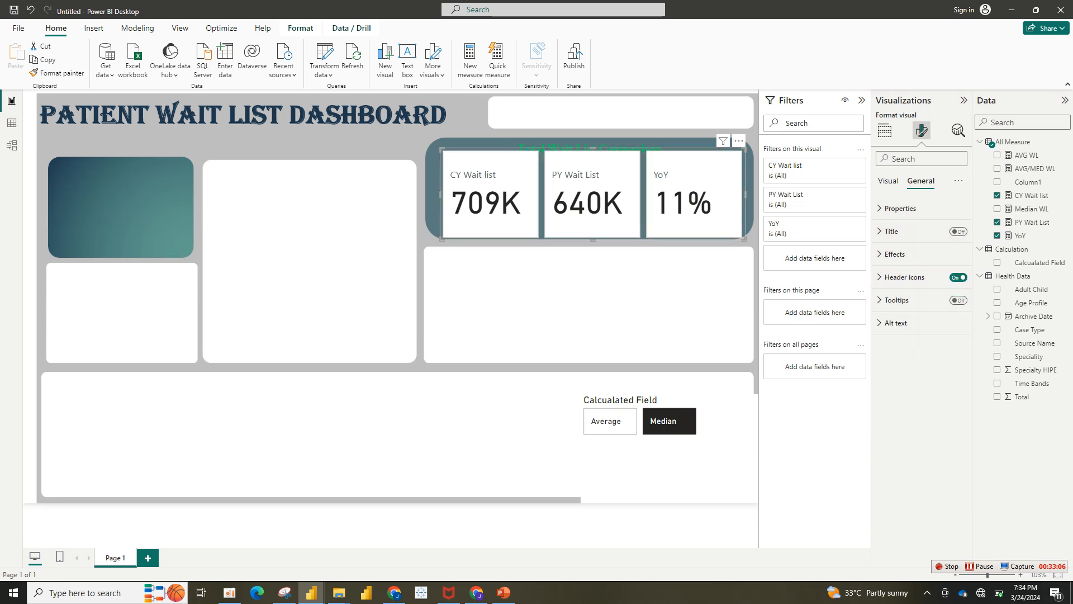
left_click(738, 140)
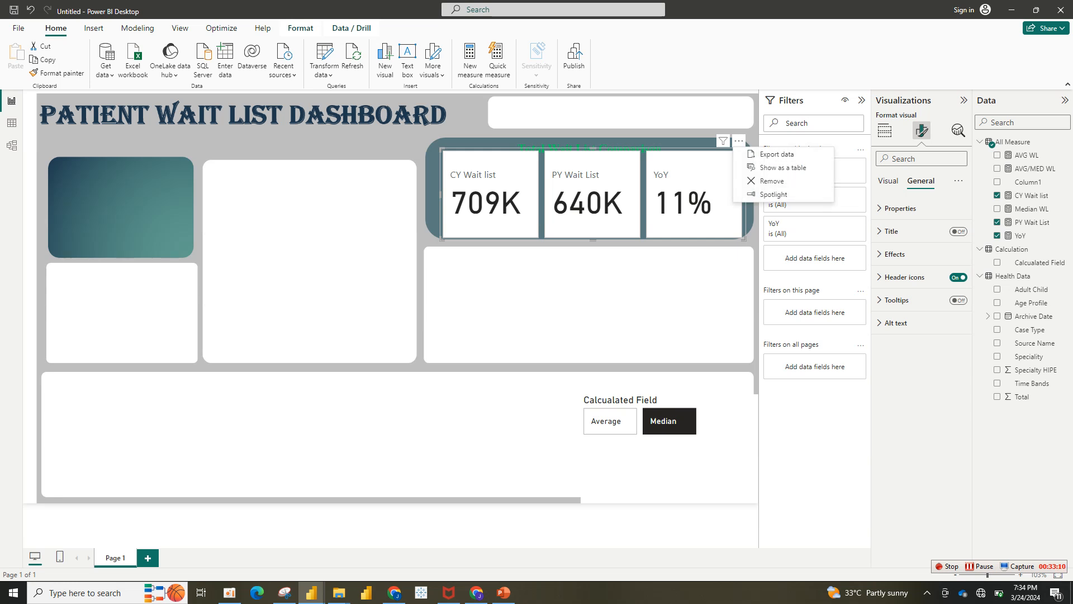
Turn off the fill of all cards in the CY Wait list, PY Wait List and YoY visual.
left_click(888, 181)
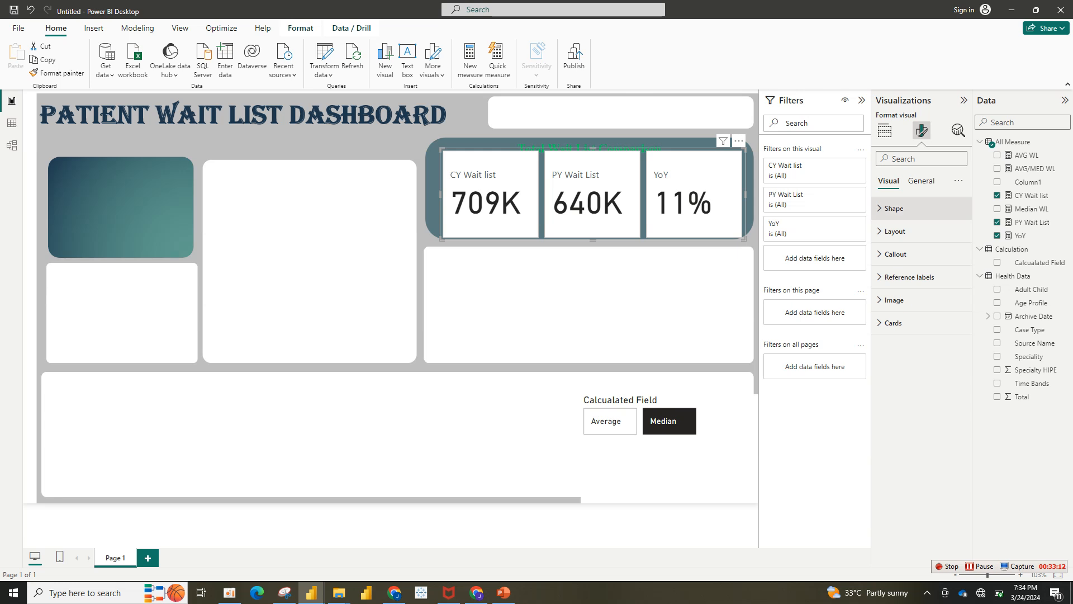
left_click(895, 254)
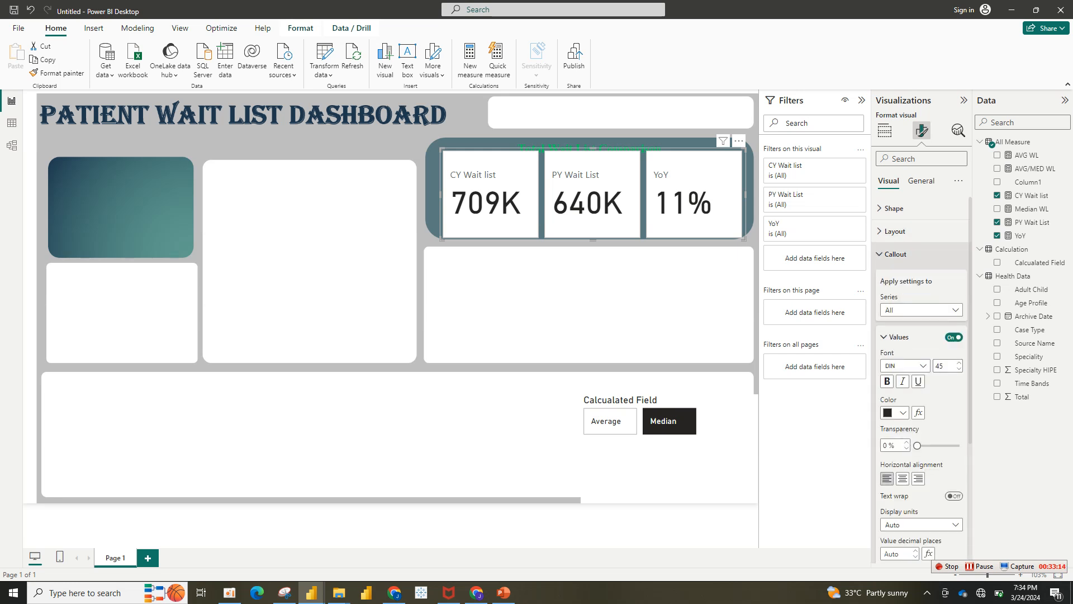
left_click(896, 253)
left_click(893, 322)
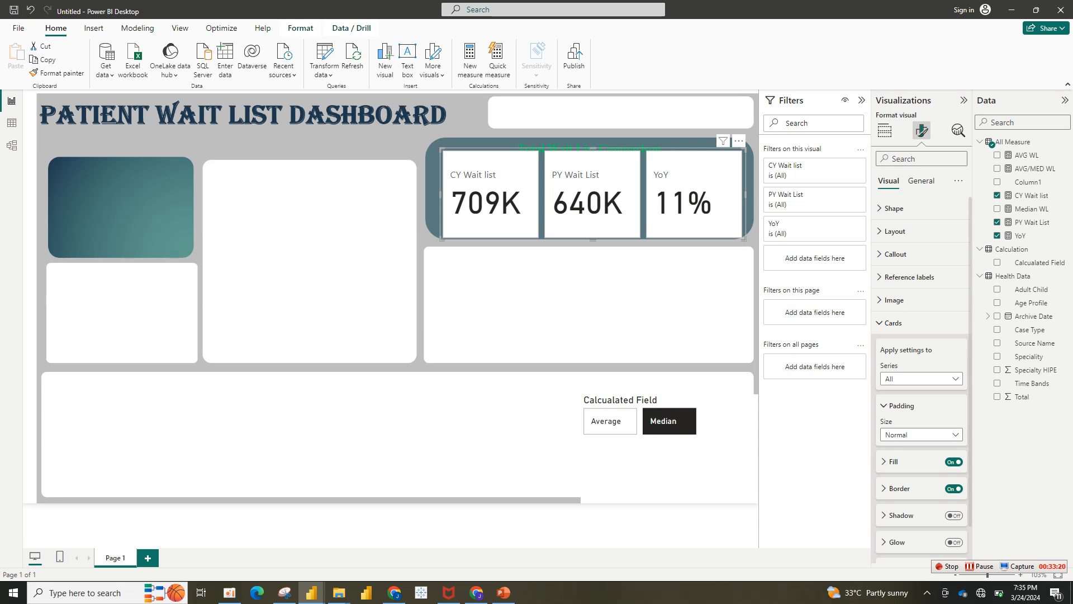
left_click(954, 461)
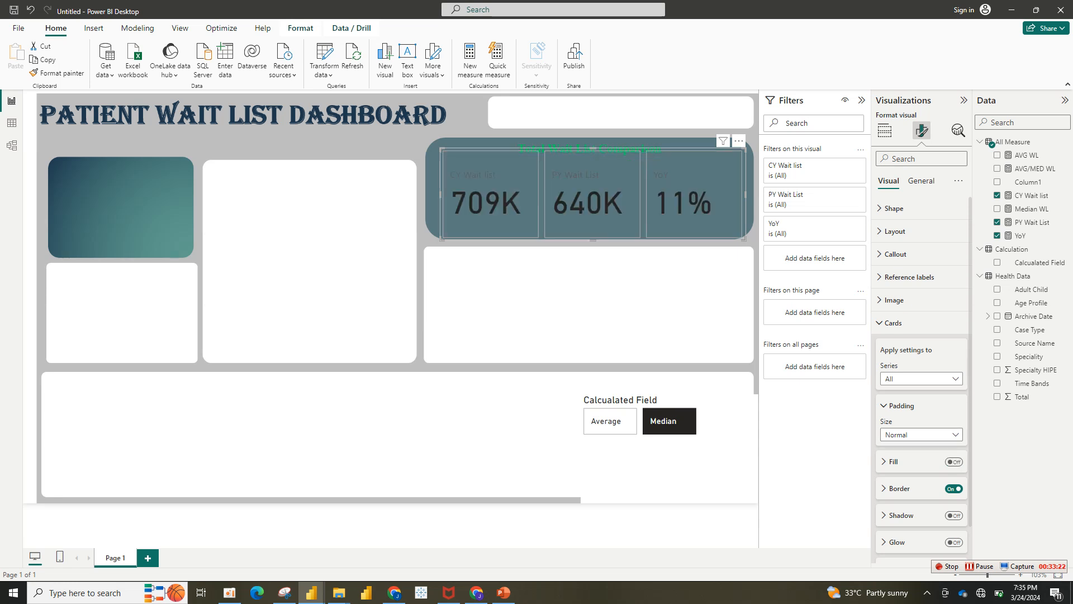
left_click(893, 323)
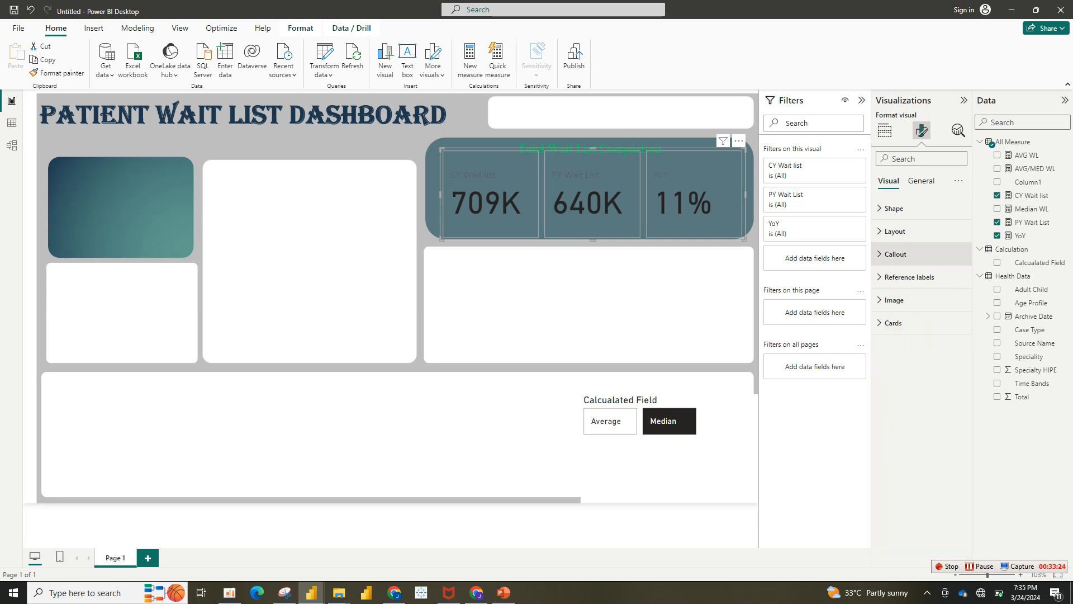
Set the font of all callout values in the card visual to Cambria, trying bold and turning it back off.
left_click(895, 254)
left_click(922, 366)
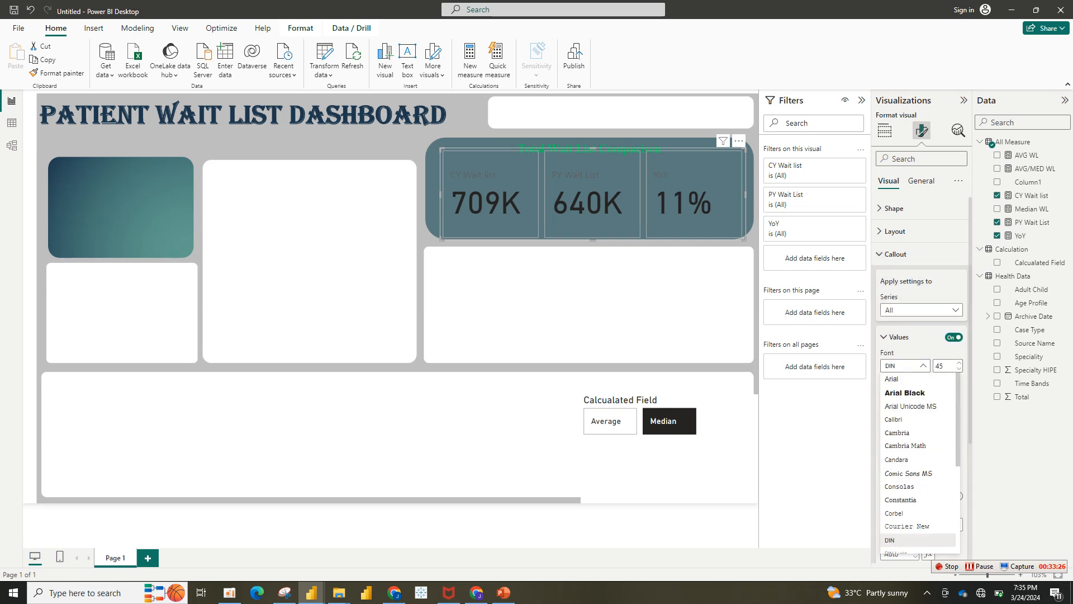
left_click(905, 433)
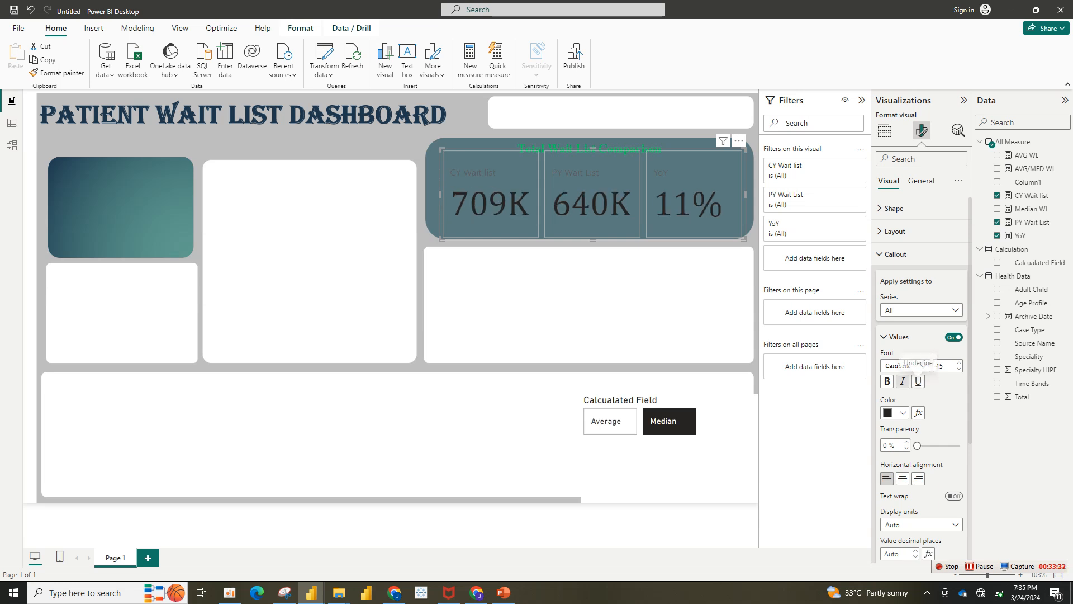
left_click(887, 382)
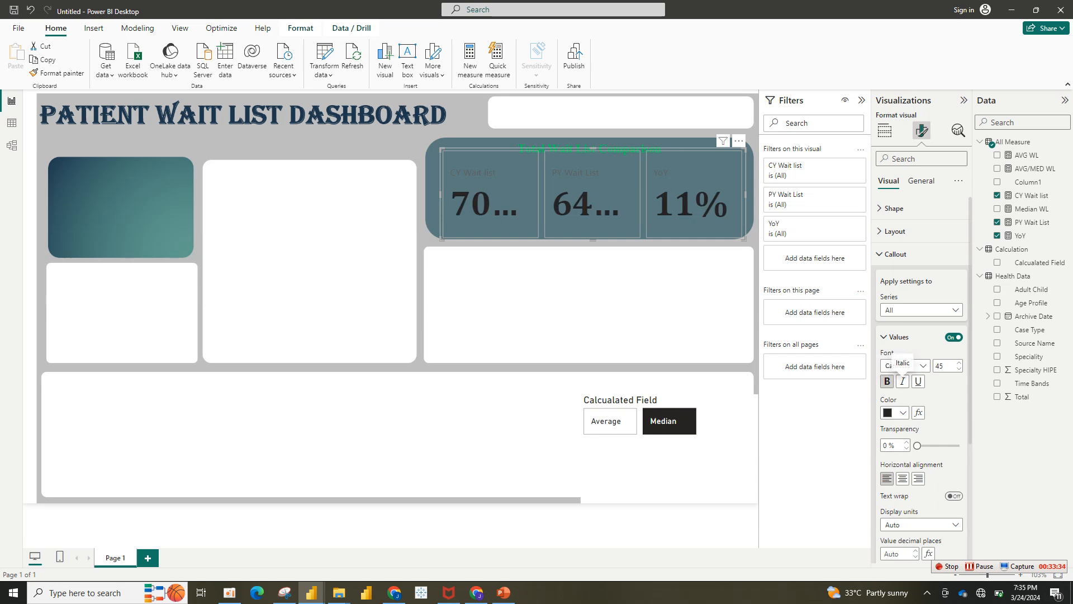
left_click(887, 381)
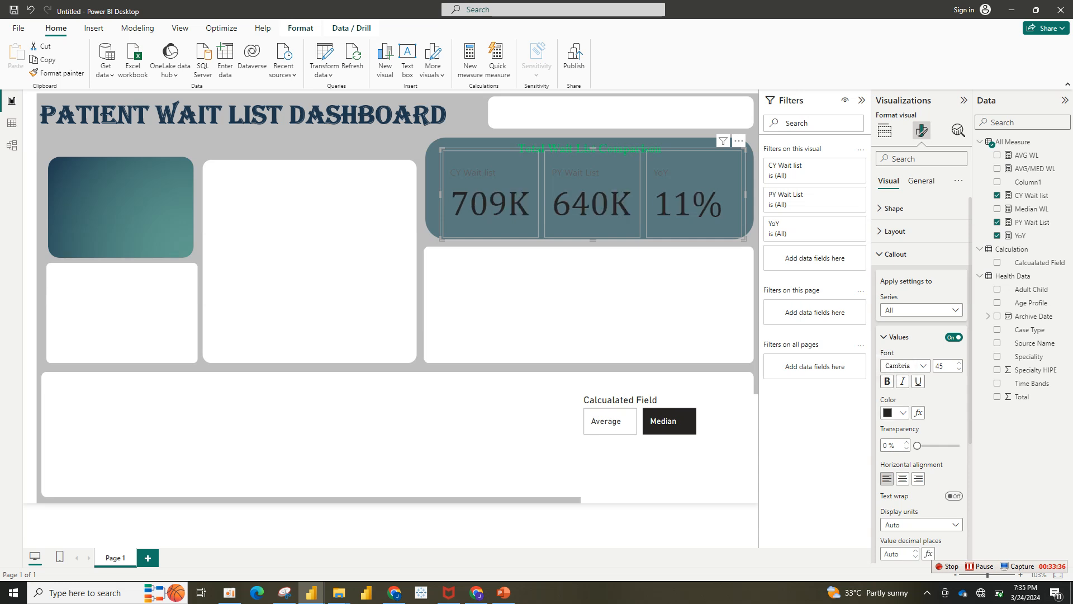
Switch to the finished health report and copy the hex color #CCFFAA of its CY, PY and YoY callout values.
left_click(897, 413)
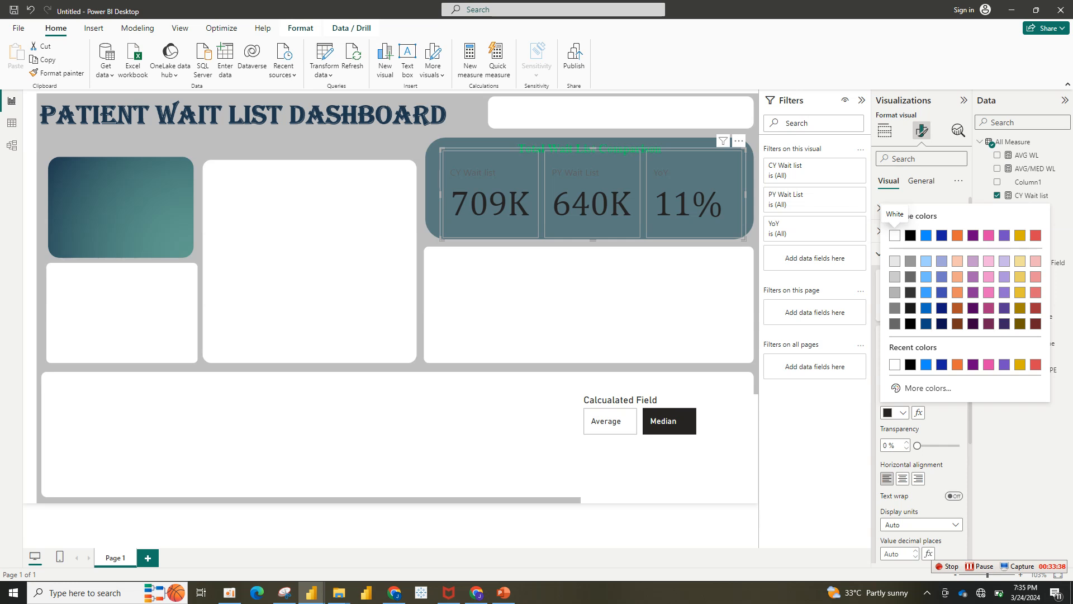
left_click(897, 413)
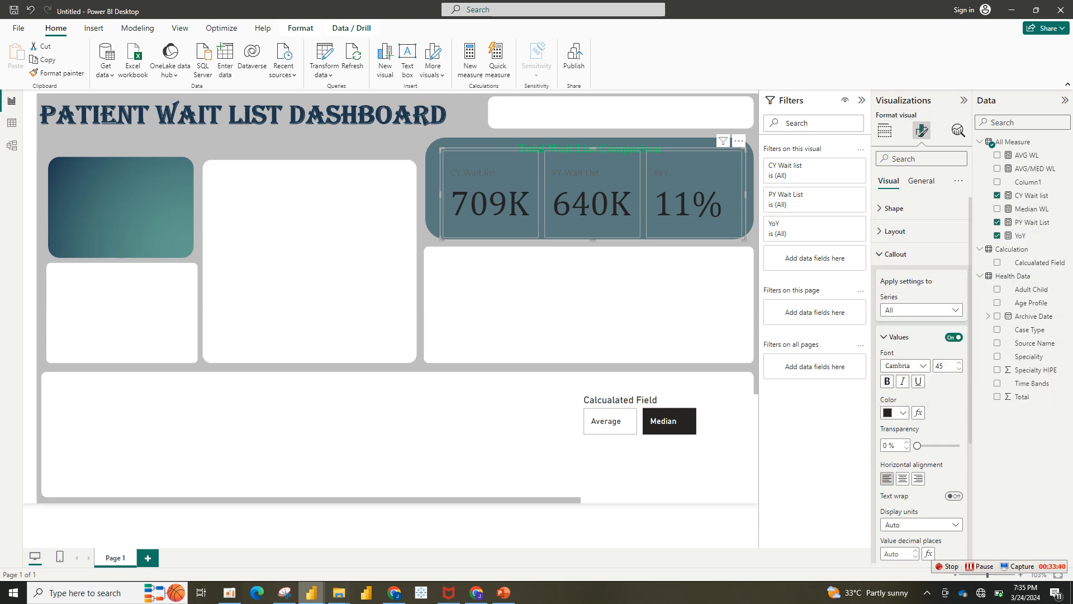
mouse_move(311, 592)
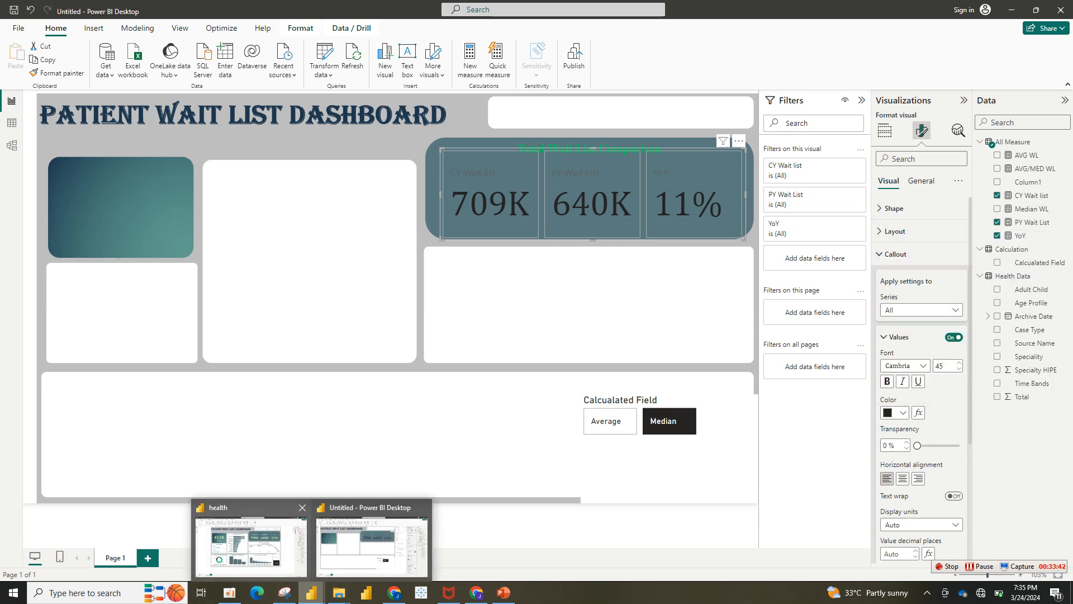
left_click(251, 533)
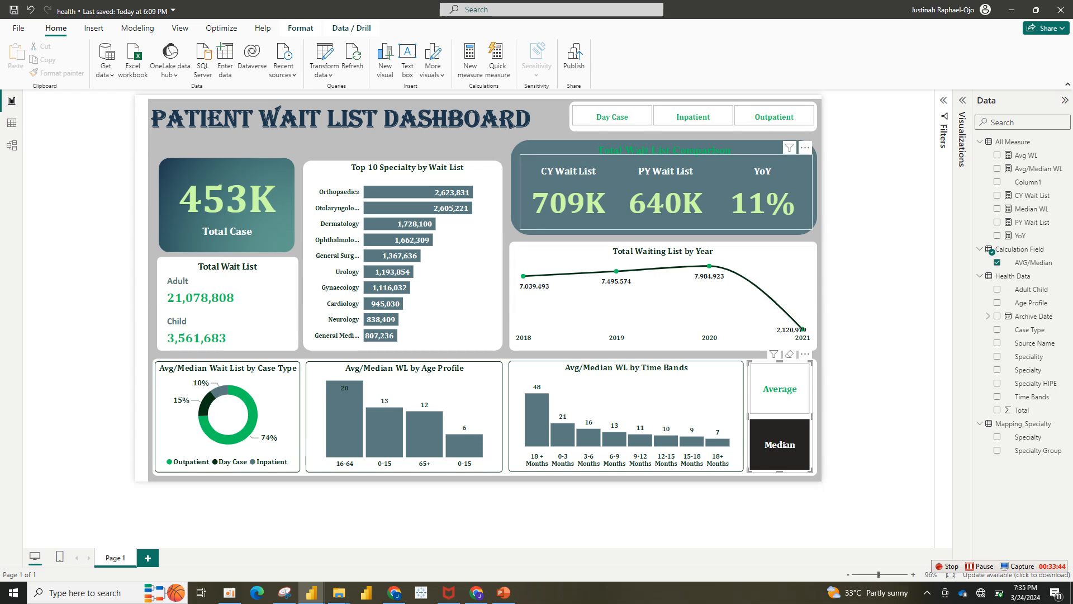
left_click(625, 196)
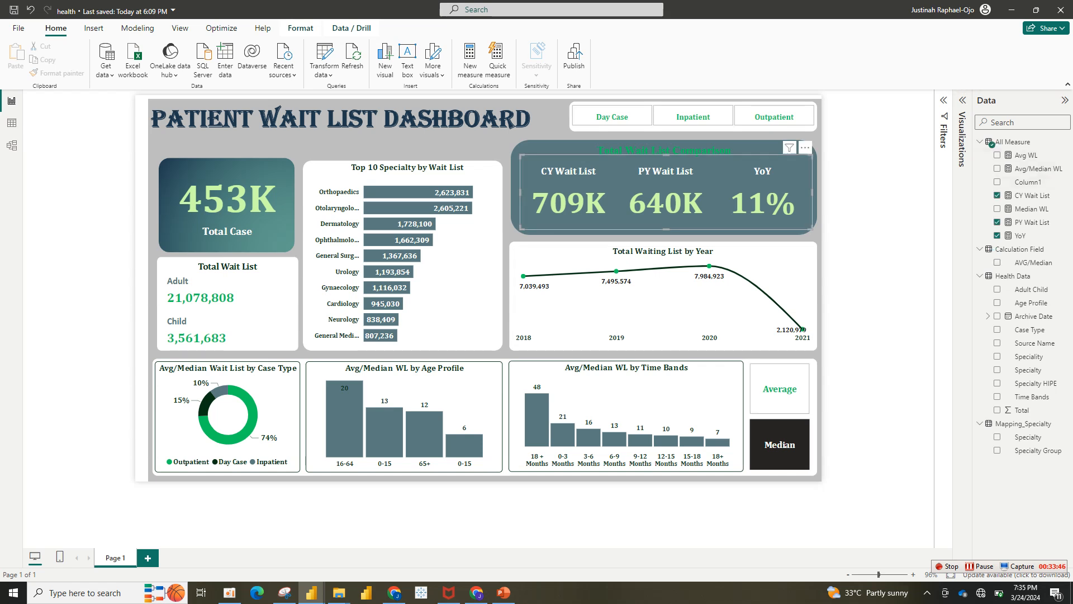
left_click(962, 100)
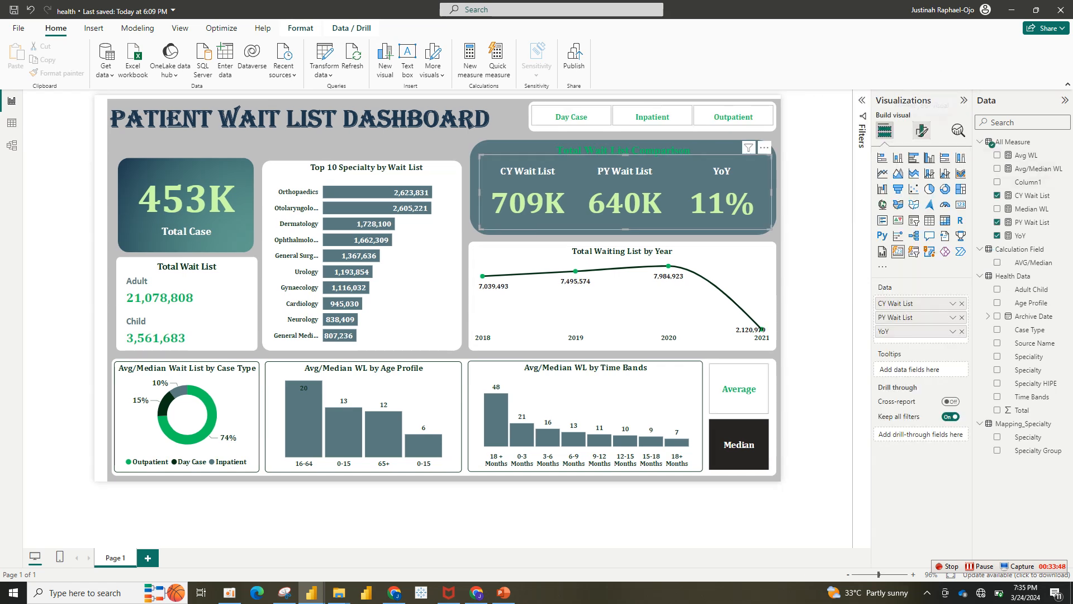
left_click(922, 130)
left_click(896, 253)
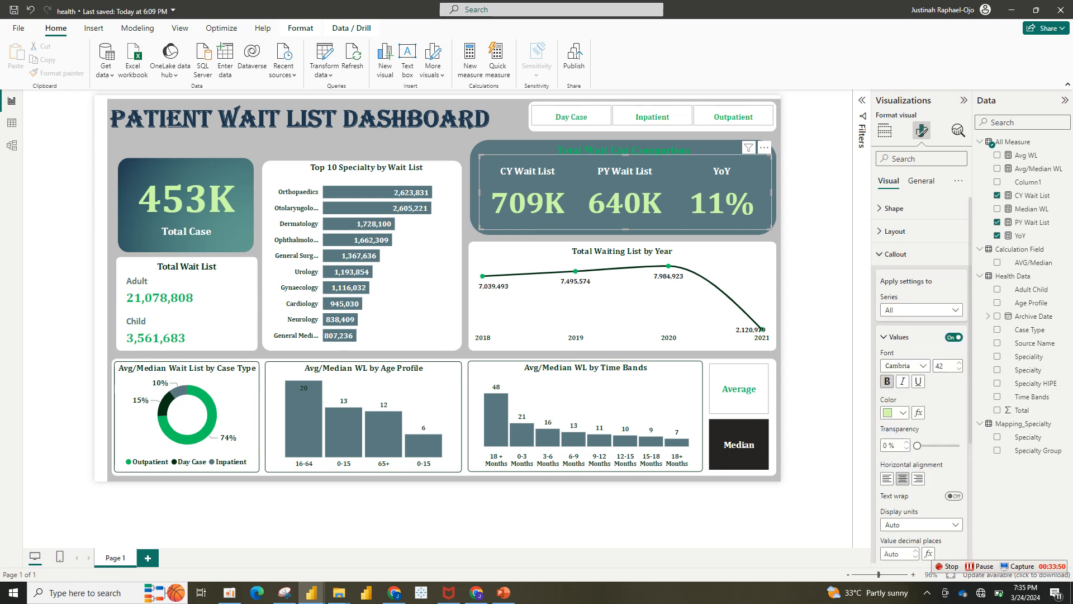
left_click(894, 412)
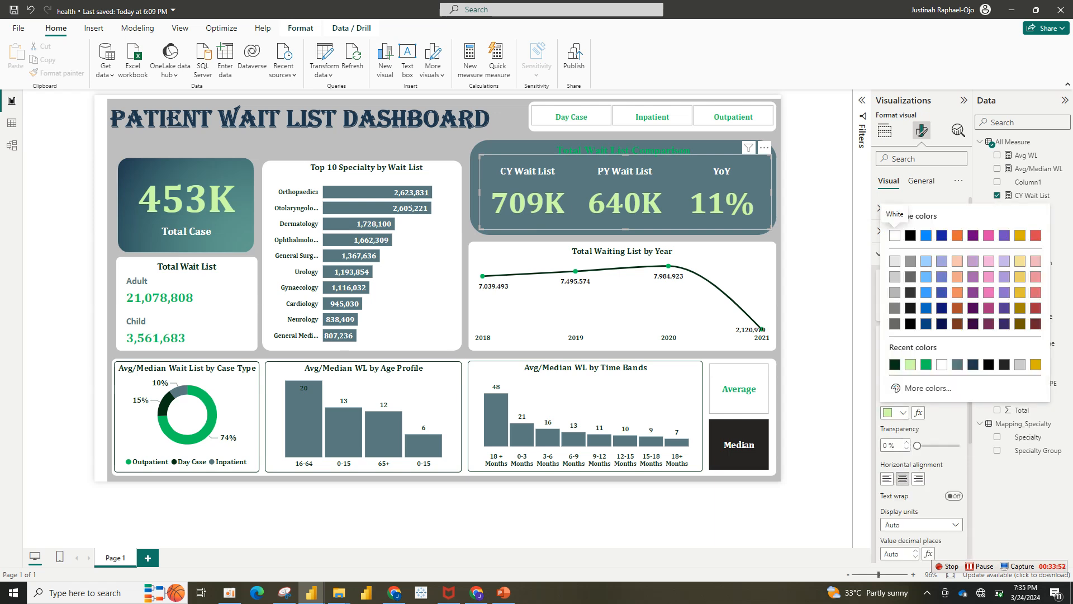
left_click(928, 388)
key("ctrl+c")
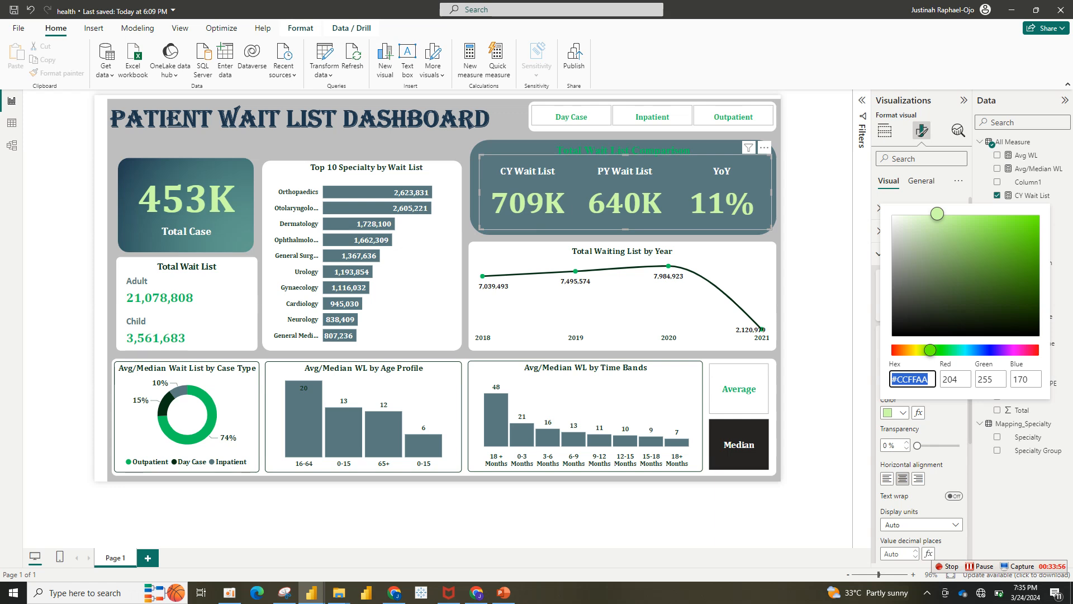
Return to the untitled report and set the card visual's callout value color to #CCFFAA.
mouse_move(311, 592)
left_click(372, 537)
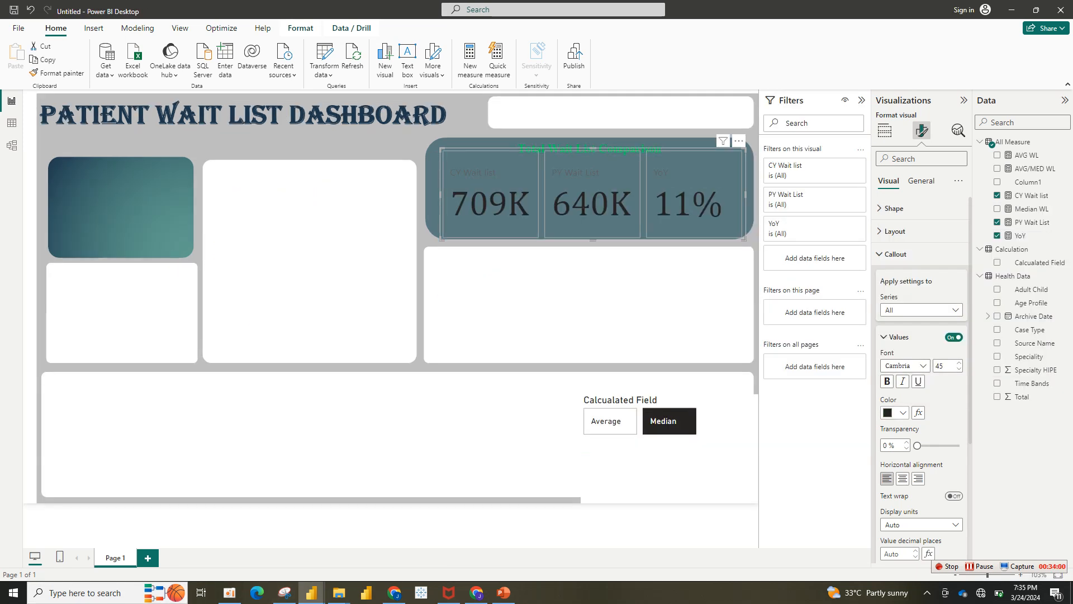
left_click(894, 412)
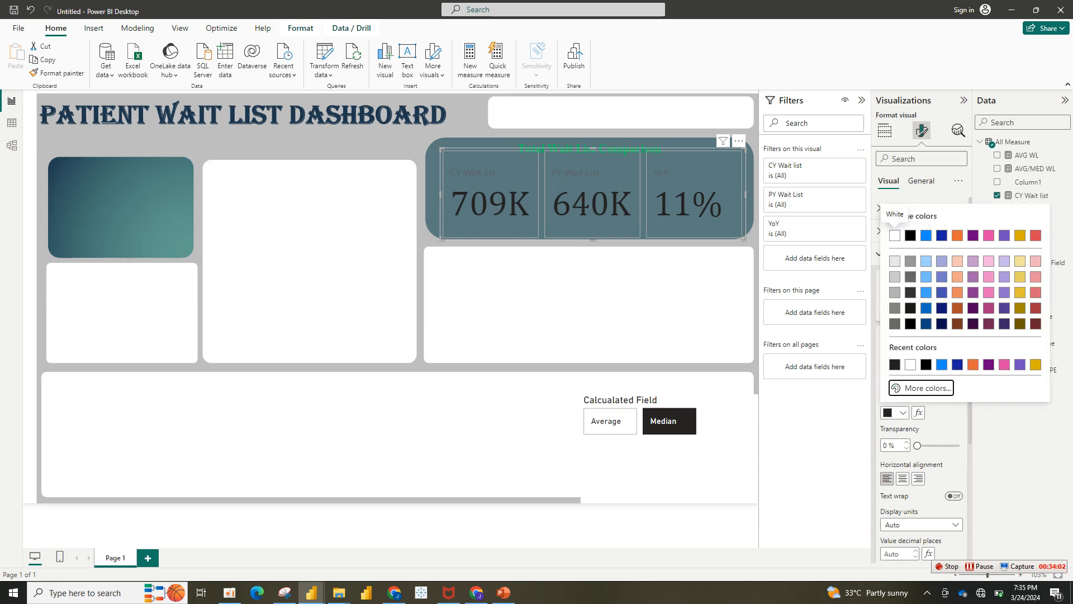
left_click(922, 385)
key("ctrl+v")
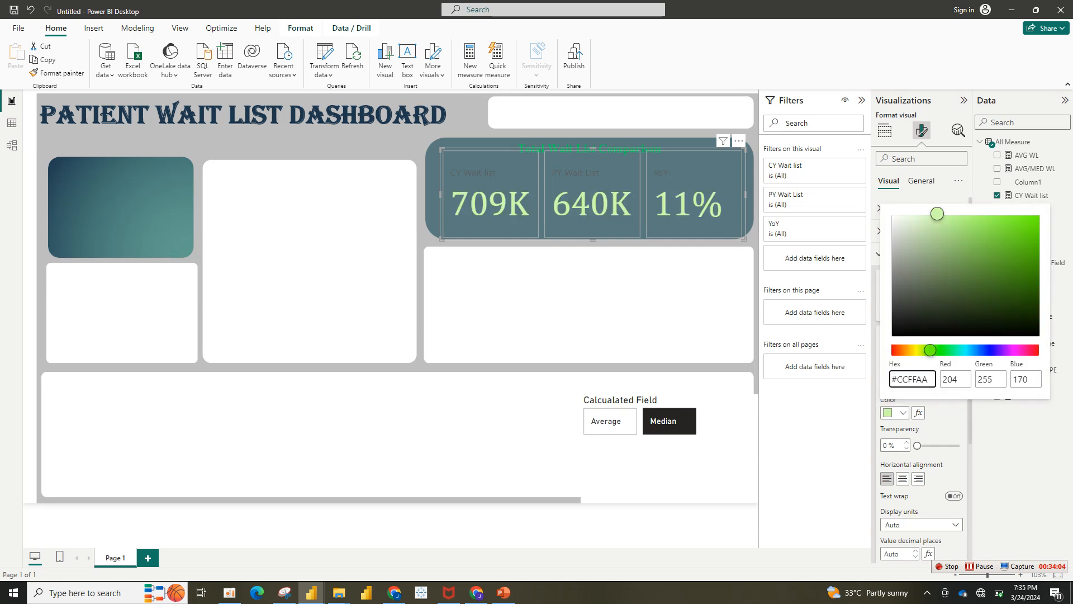
key("Return")
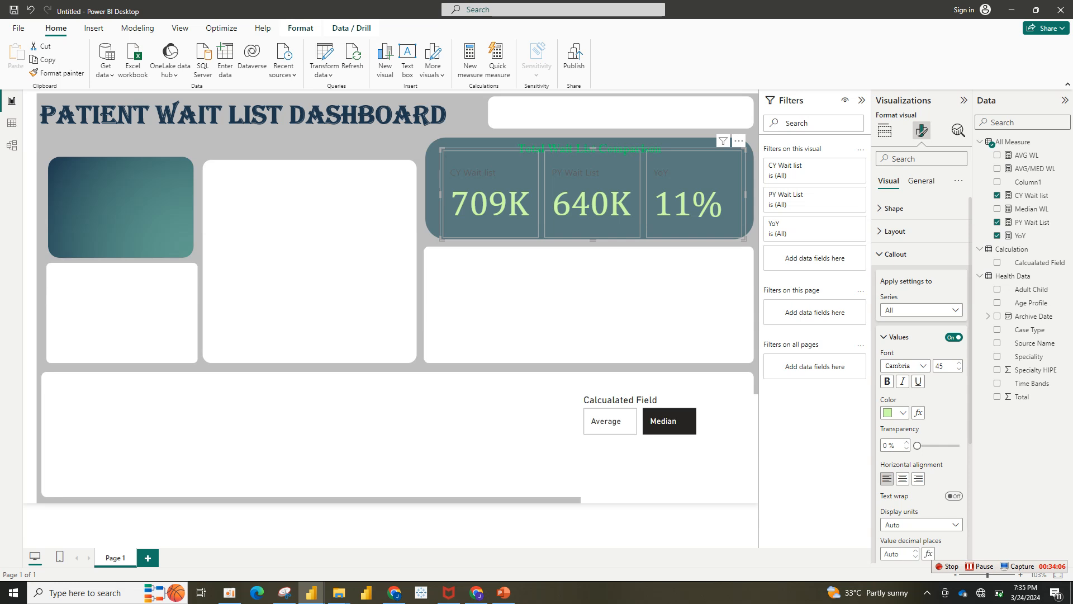
Set the color of the card visual's callout labels to white.
left_click(885, 337)
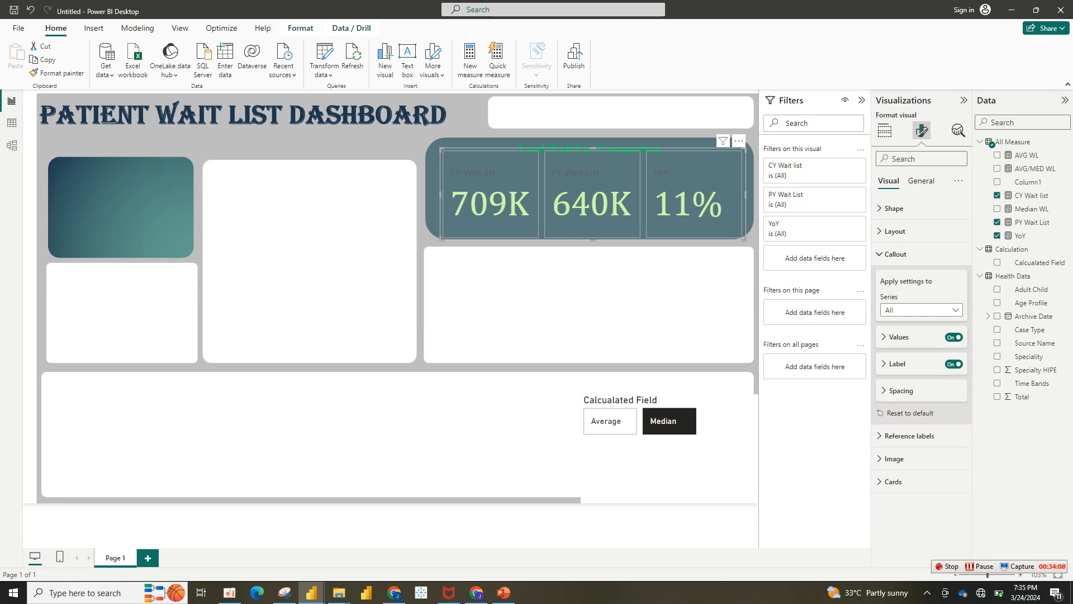
left_click(884, 364)
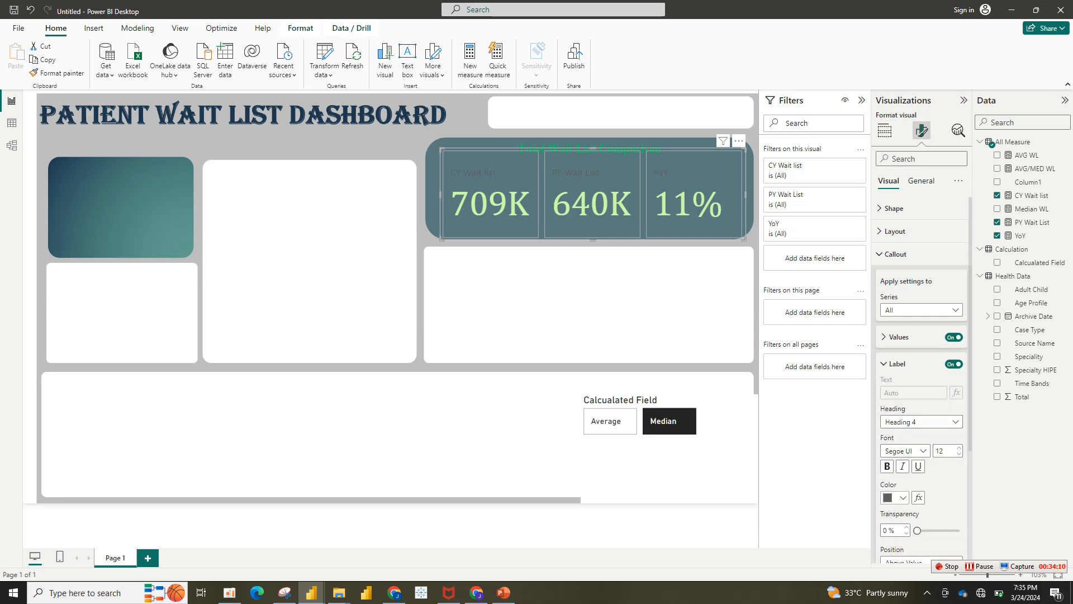
left_click(897, 498)
left_click(894, 320)
Format the card visual's callout labels in Cambria, bold, at size 14.
left_click(901, 450)
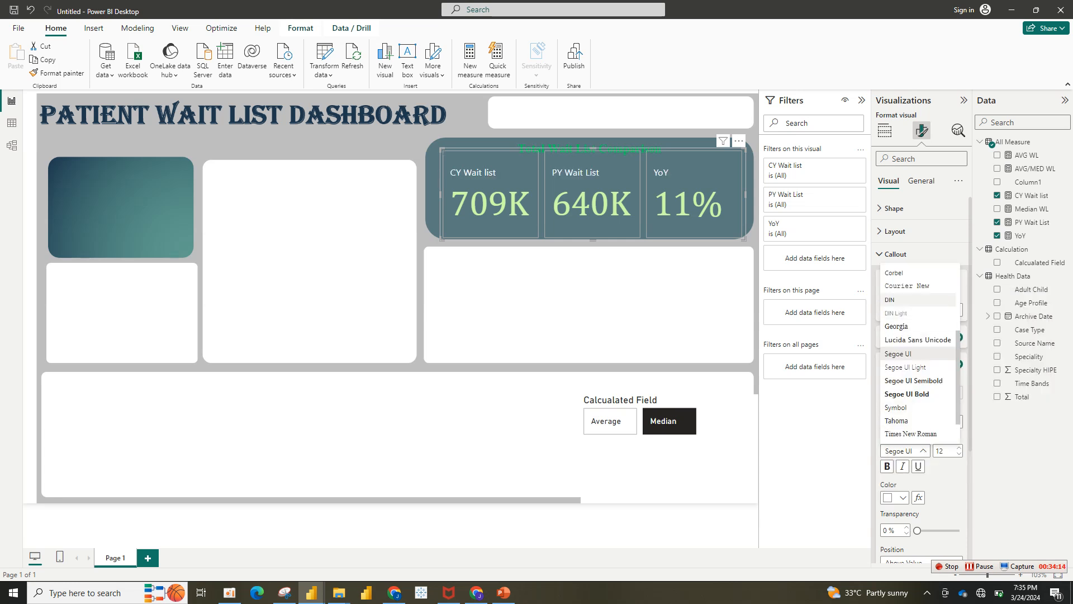
scroll(916, 321, "up", 3)
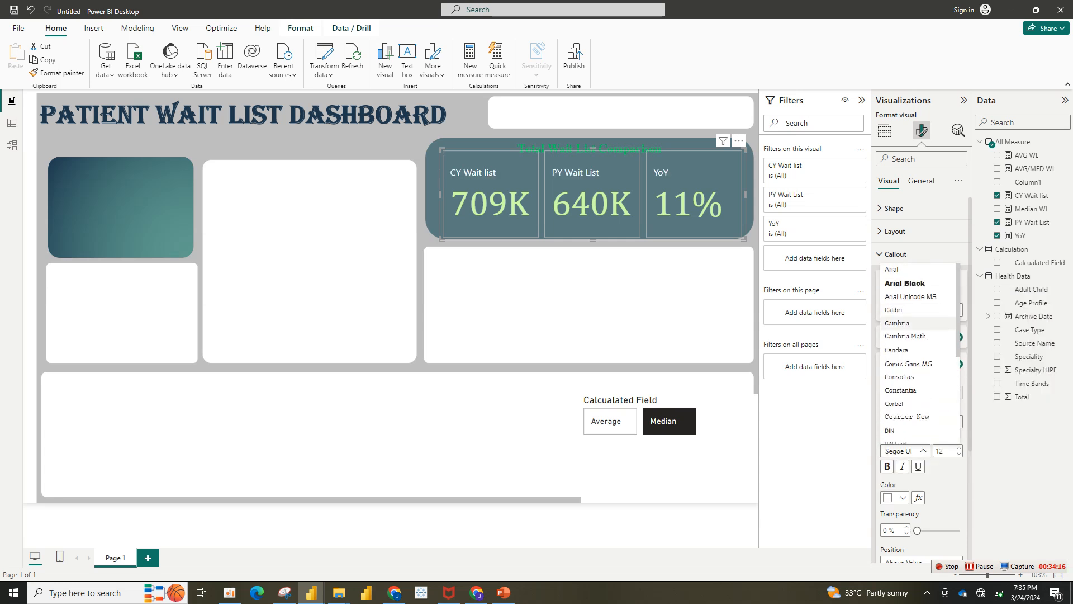
left_click(897, 323)
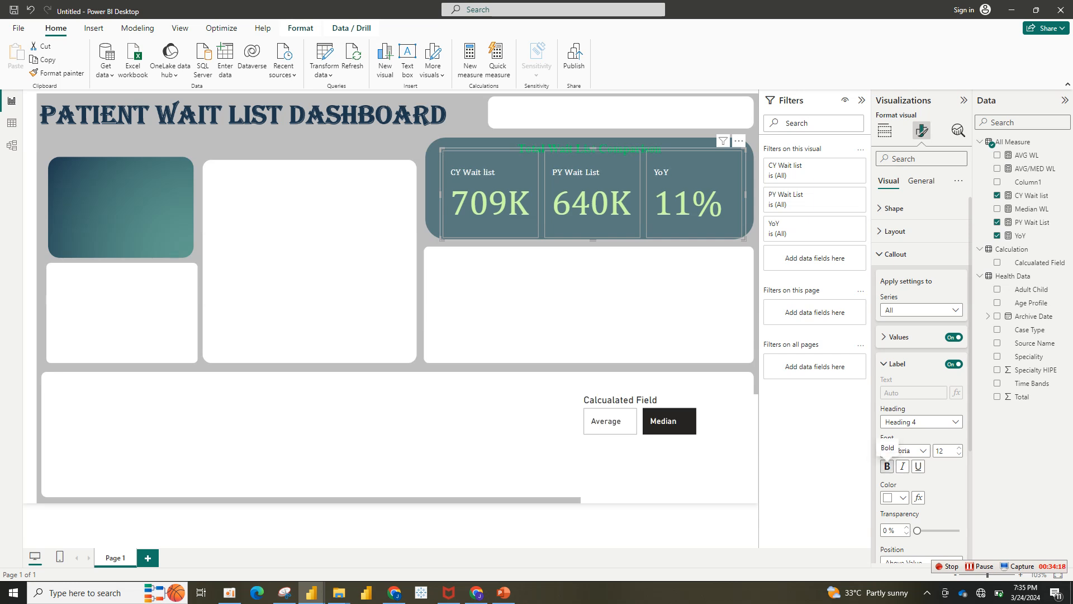
left_click(887, 465)
left_click(959, 448)
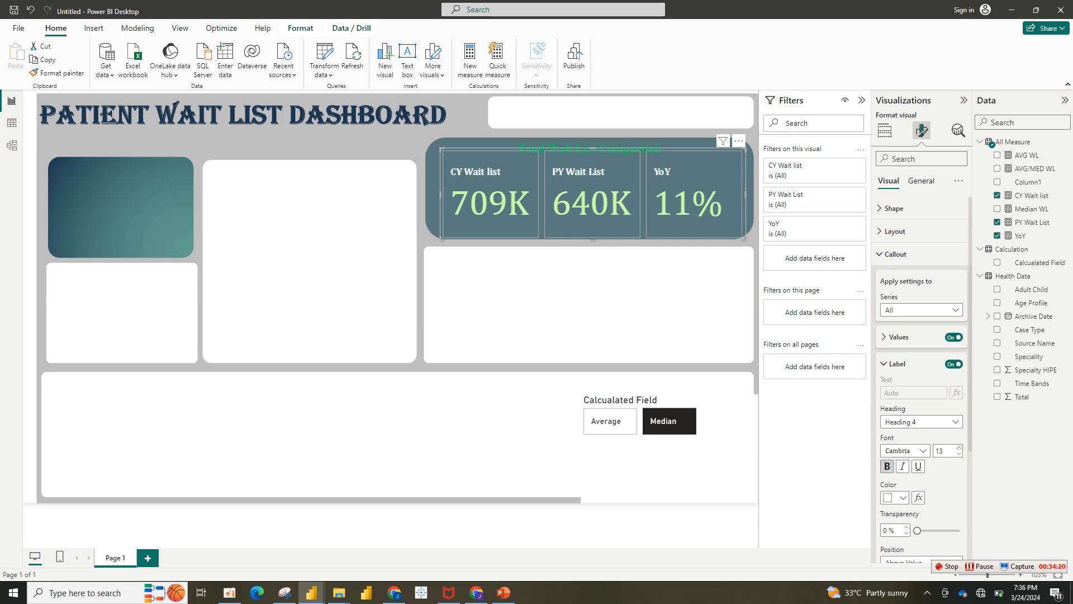
left_click(959, 447)
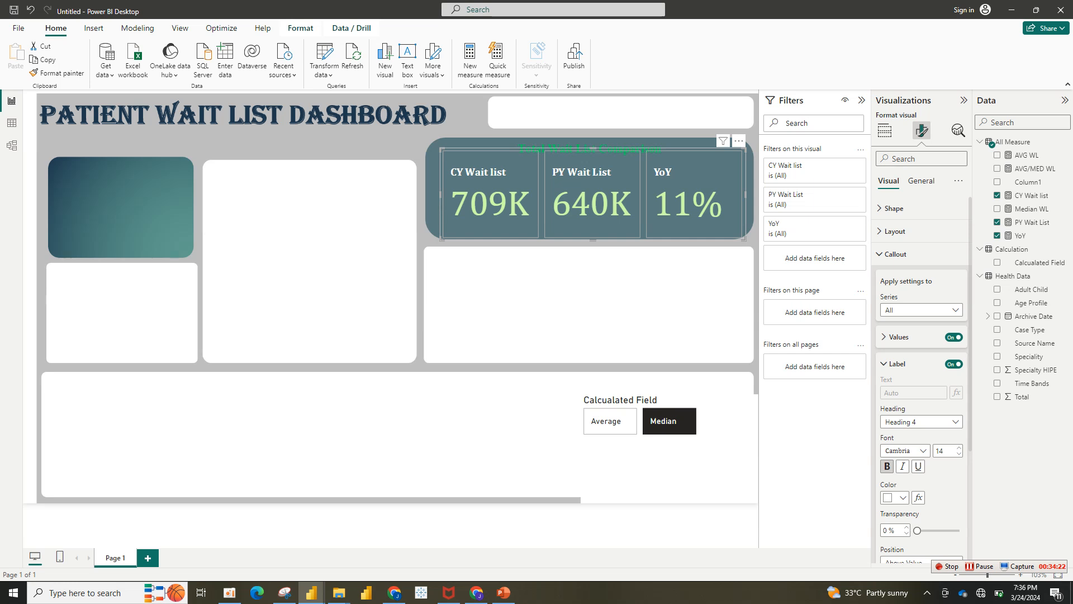
Center the card visual's callout values horizontally.
left_click(887, 364)
left_click(884, 337)
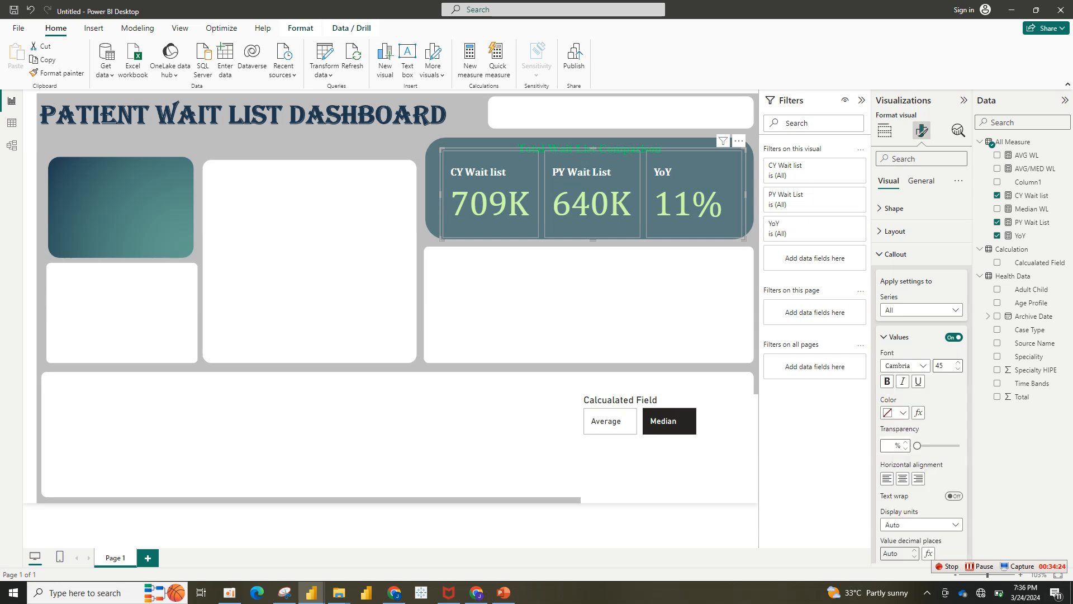
left_click(902, 479)
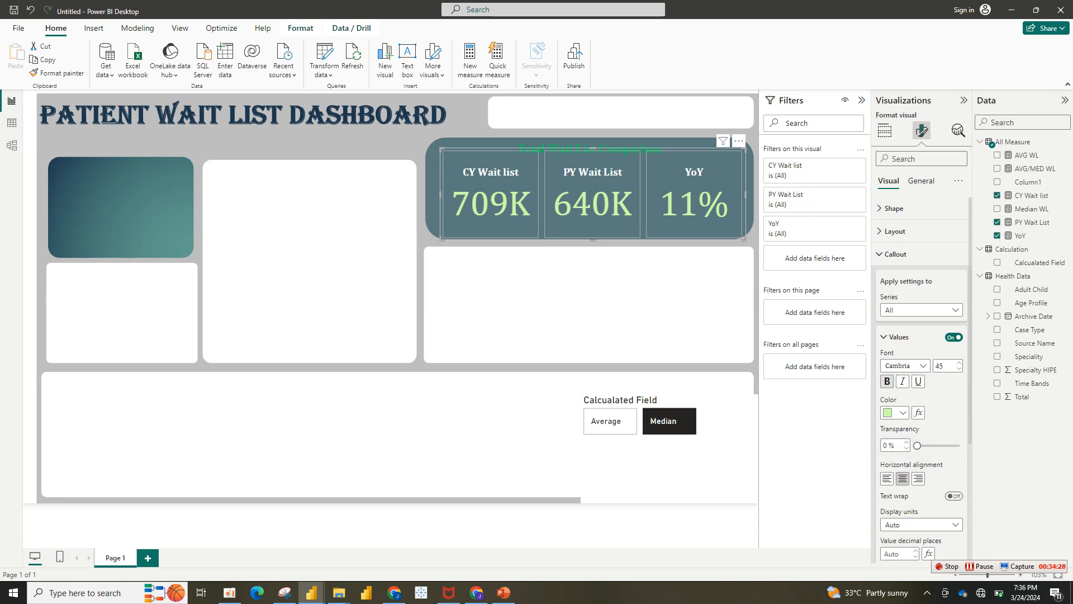
Make the card visual's callout values bold and set their font size to 35.
left_click(887, 381)
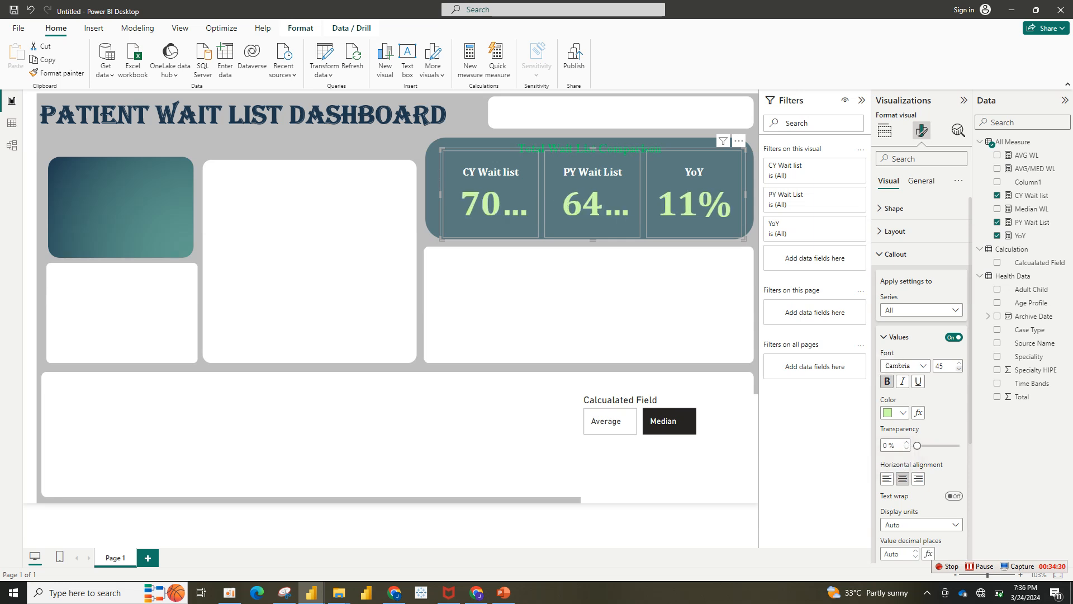
double_click(941, 366)
type("30")
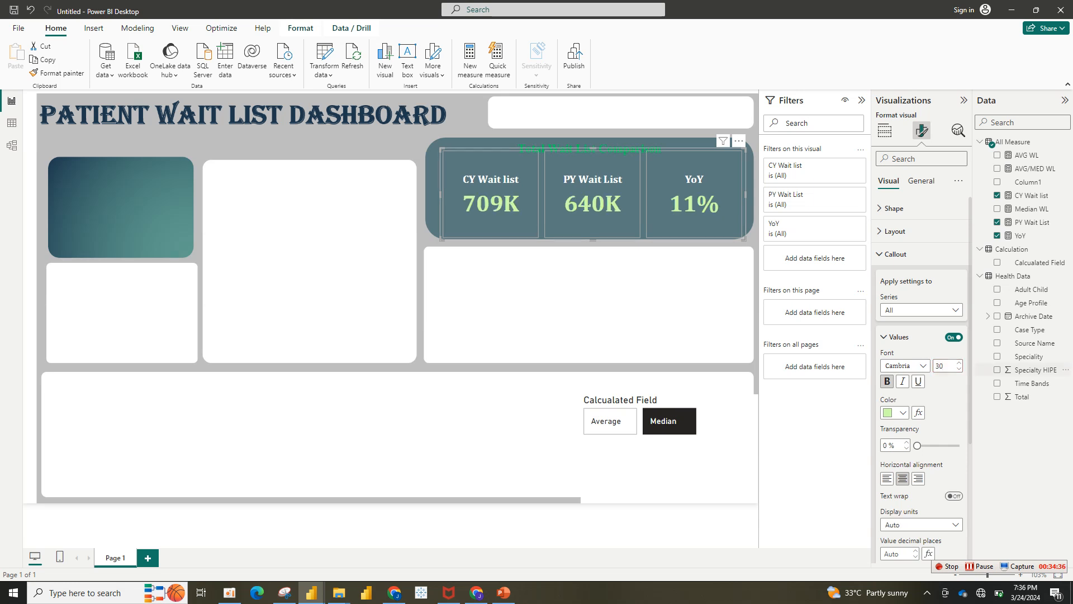
double_click(940, 366)
type("35")
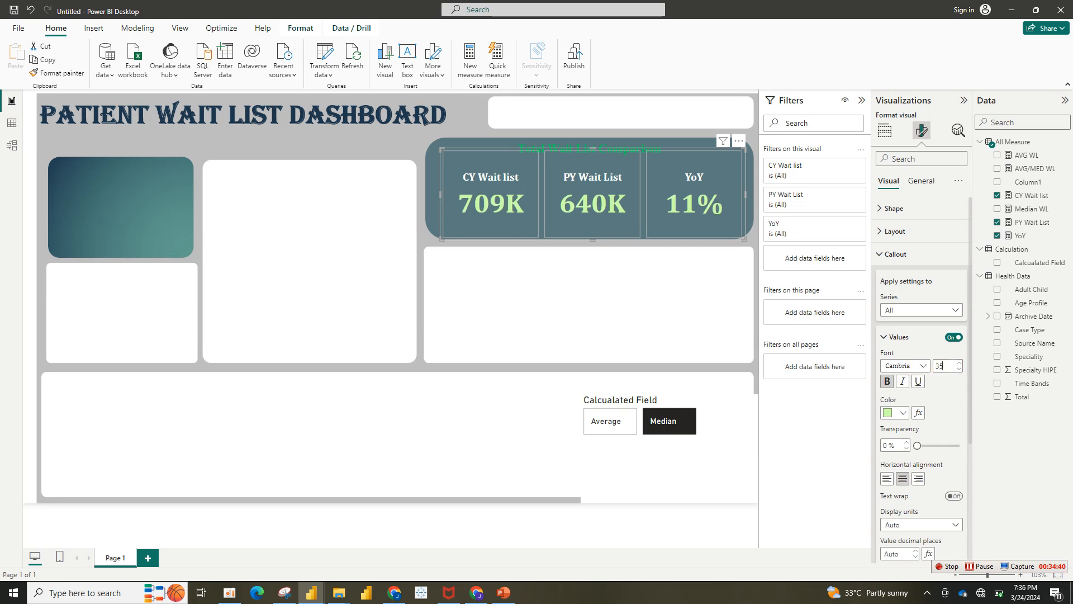
left_click(615, 305)
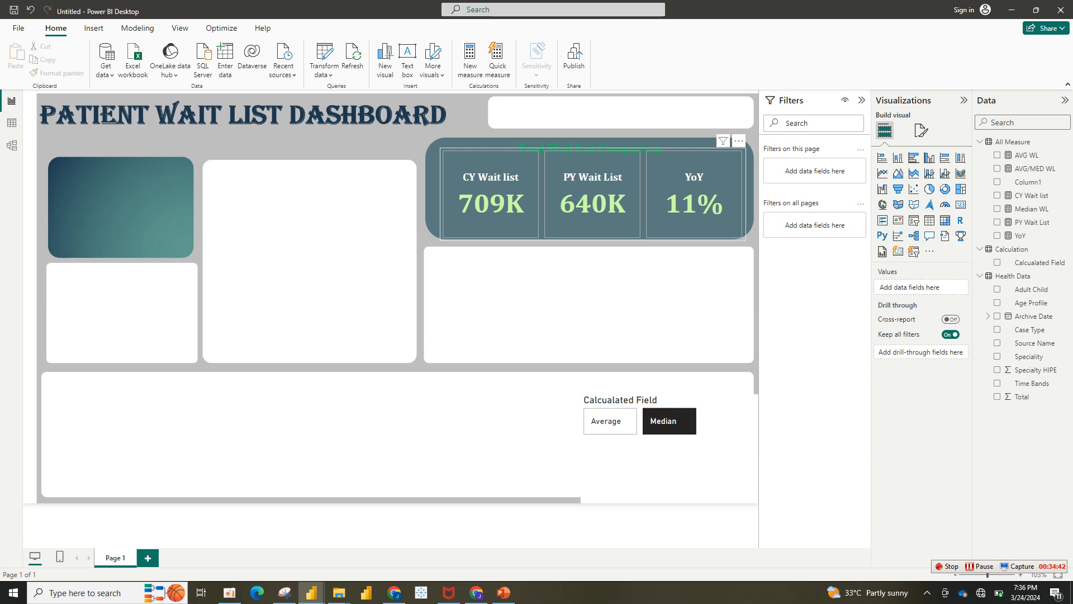
Enlarge the three-value card visual so it fills the teal panel beneath the Total Wait List Comparison heading.
left_click(537, 223)
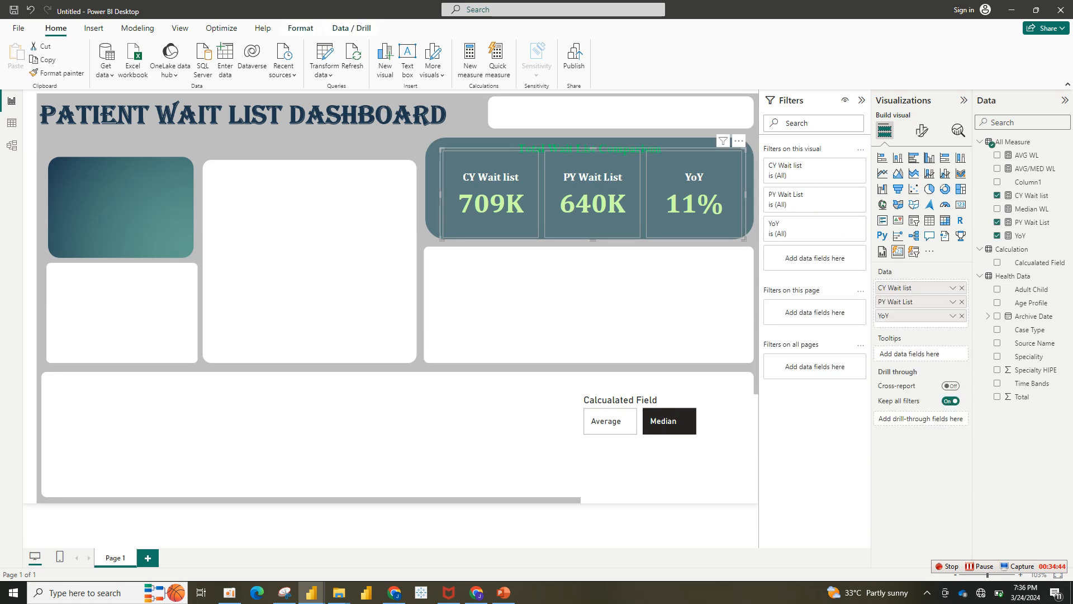
left_click_drag(440, 147, 421, 141)
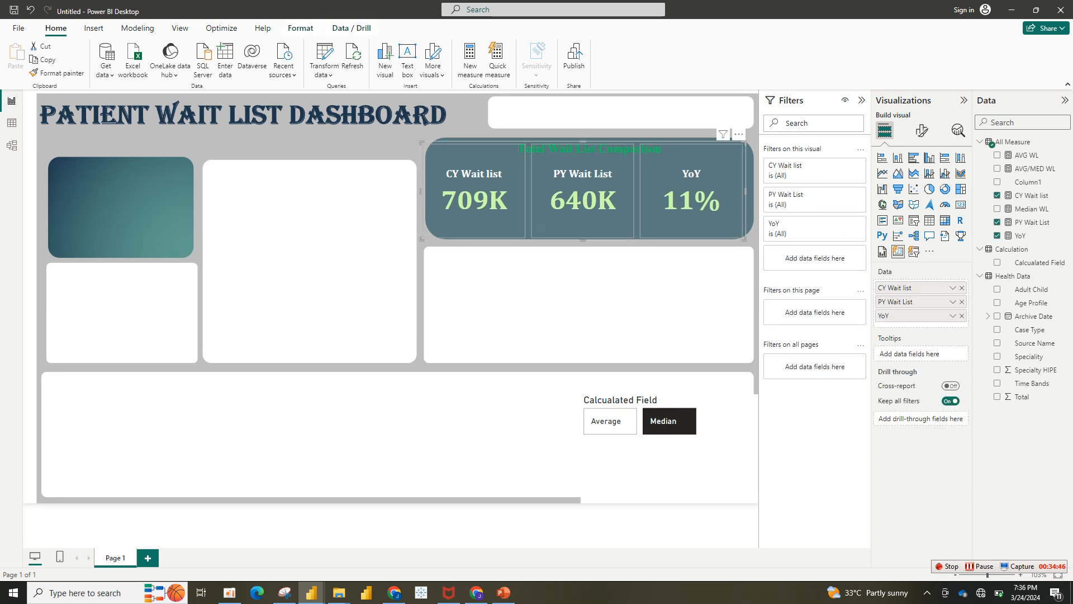
left_click_drag(745, 240, 758, 242)
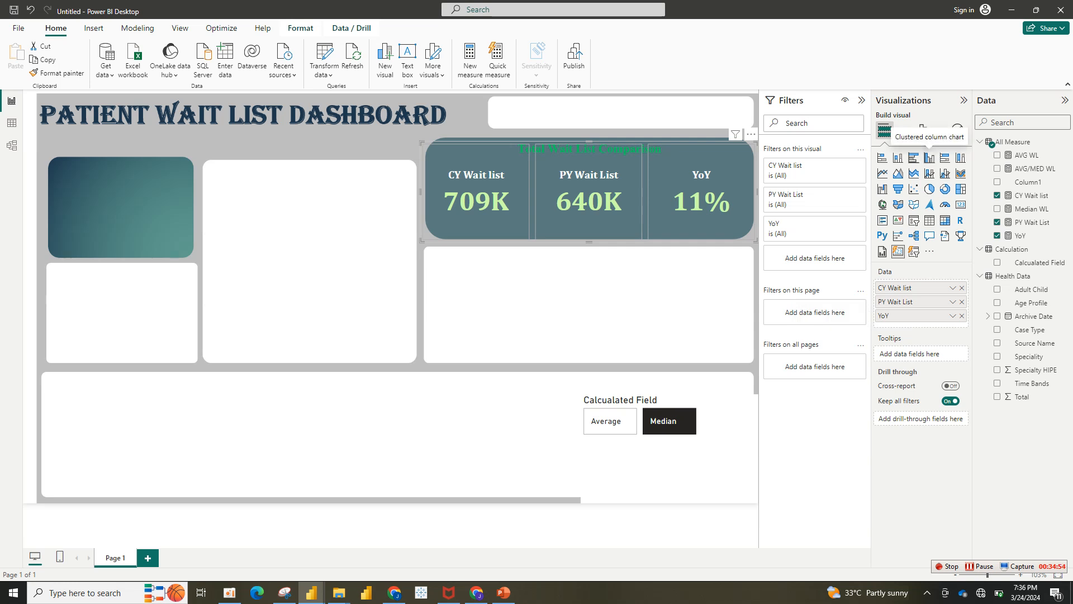
Compare the card borders with the finished health report and turn off the border for all cards in the untitled report's card visual.
left_click(922, 131)
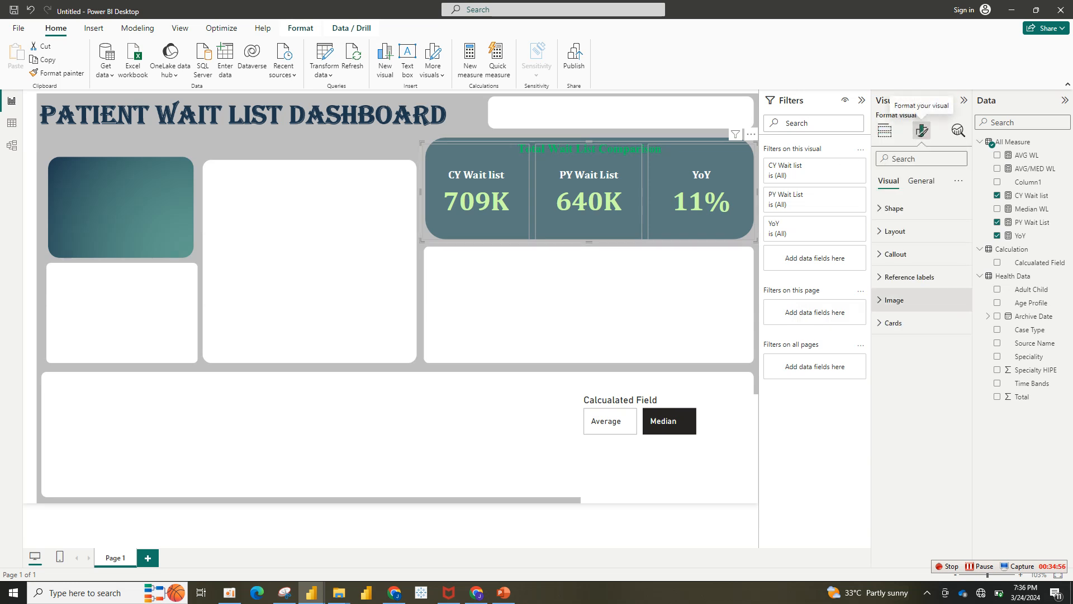
left_click(894, 299)
left_click(894, 299)
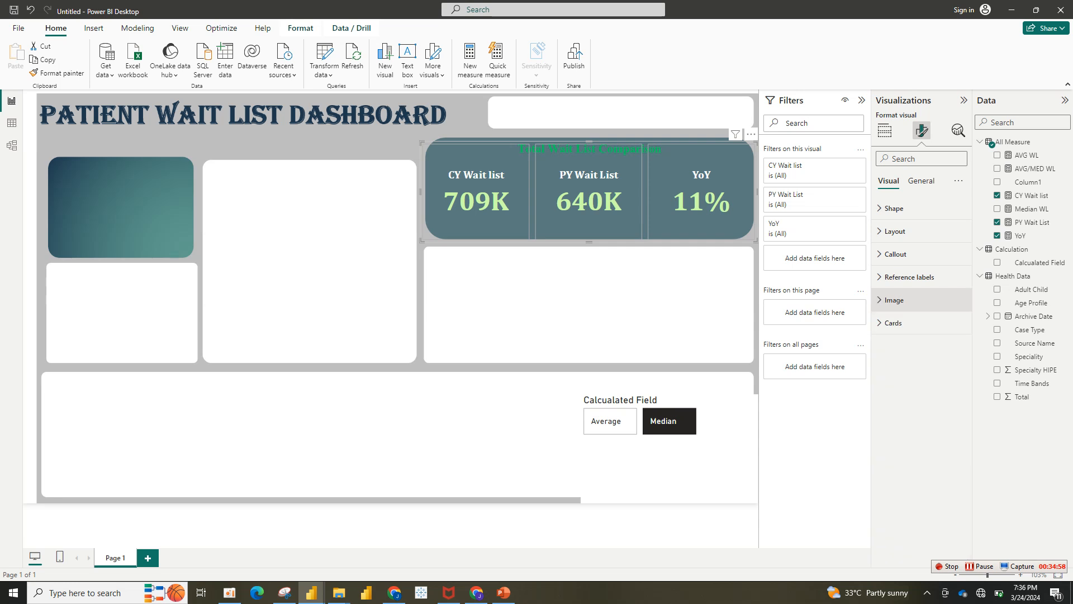
left_click(893, 322)
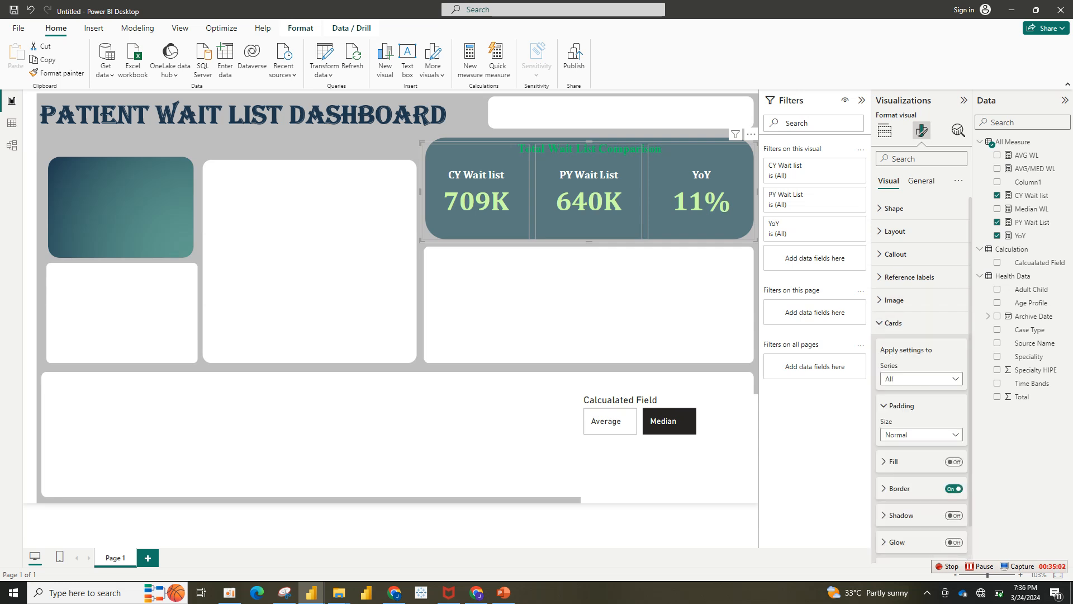
left_click(900, 488)
left_click(894, 517)
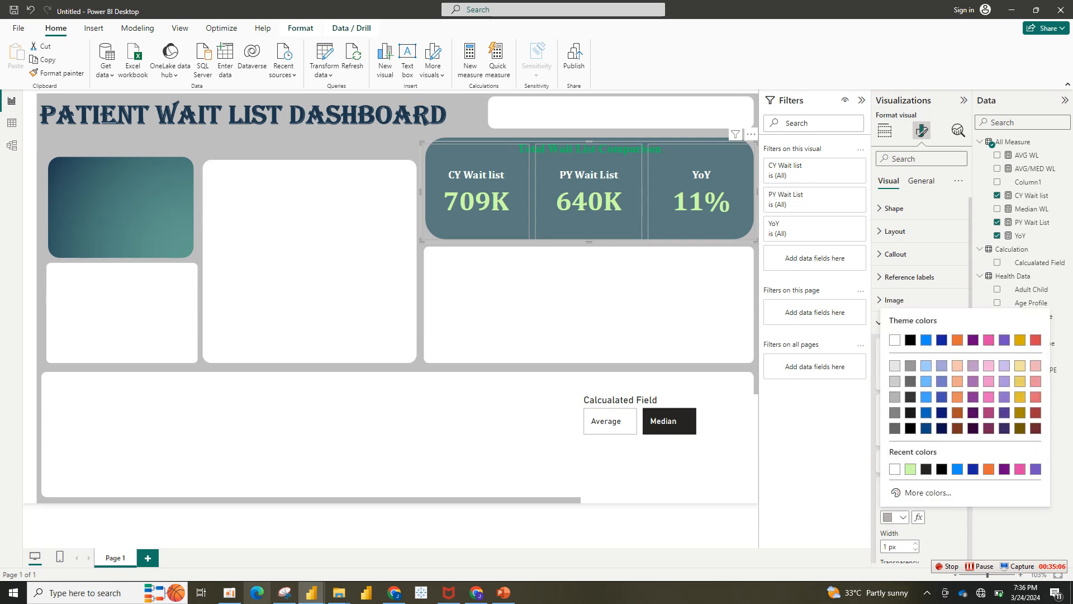
mouse_move(311, 592)
left_click(250, 539)
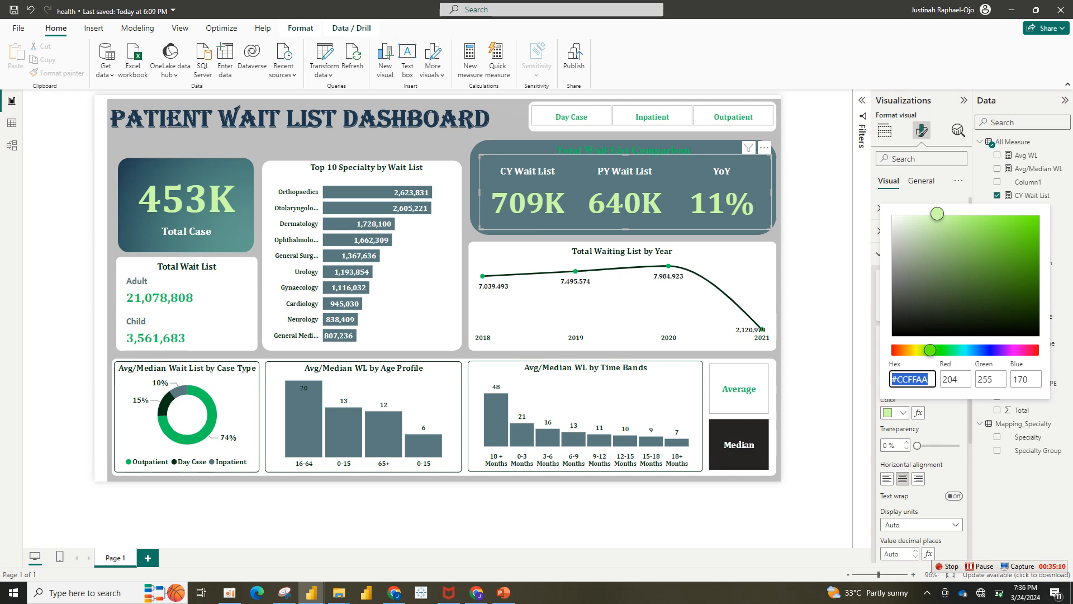
mouse_move(311, 592)
left_click(384, 533)
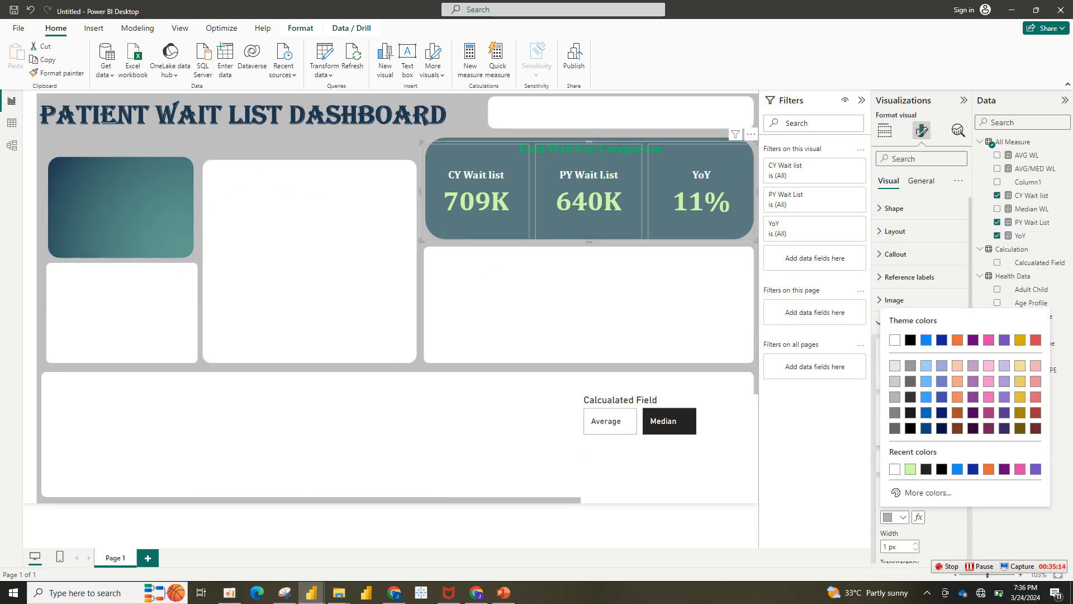
left_click(875, 323)
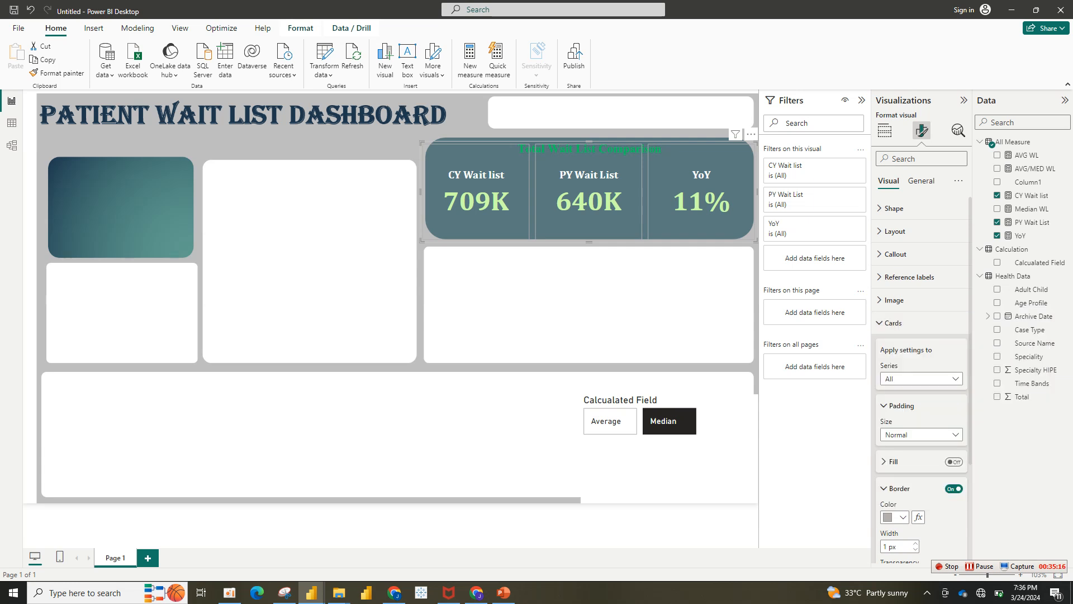
left_click(954, 488)
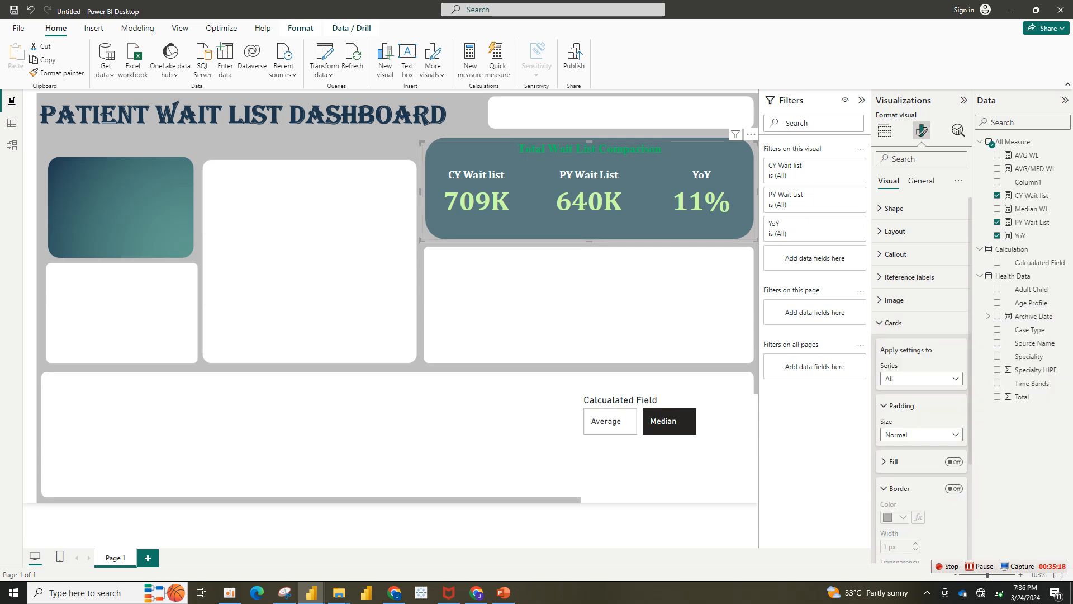
left_click(632, 304)
Duplicate the three-value card visual and place the copy over the gradient panel beneath the dashboard title.
left_click(632, 223)
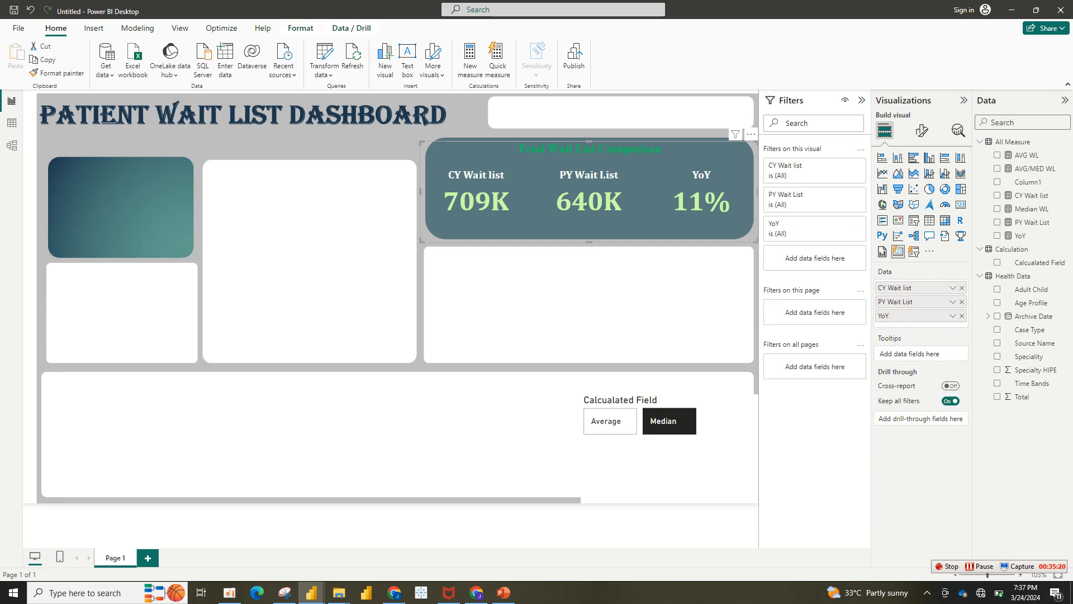
key("ctrl+c")
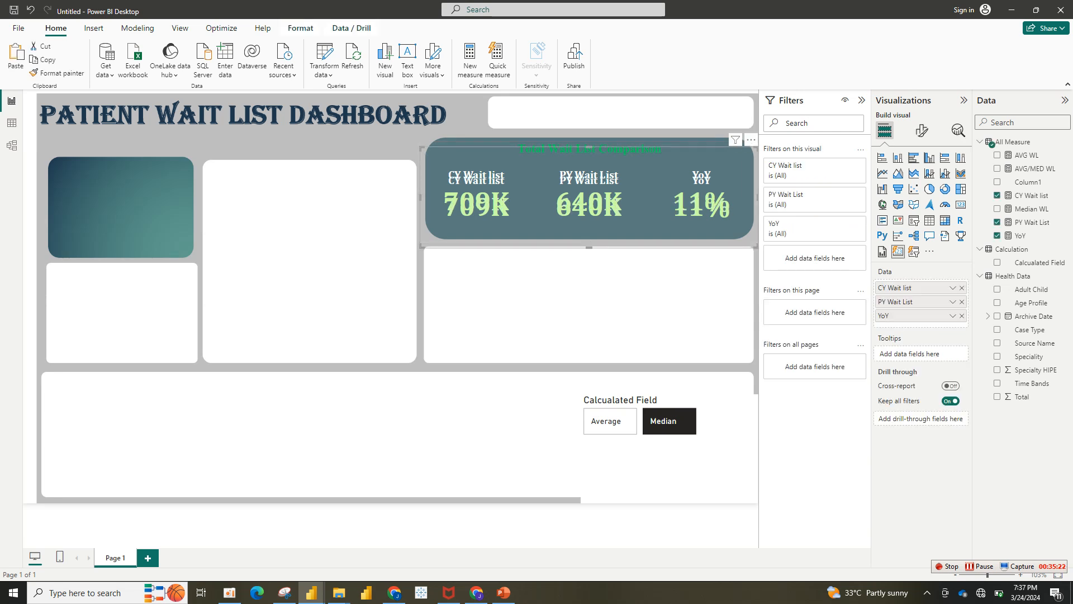
key("ctrl+v")
left_click_drag(282, 227, 211, 205)
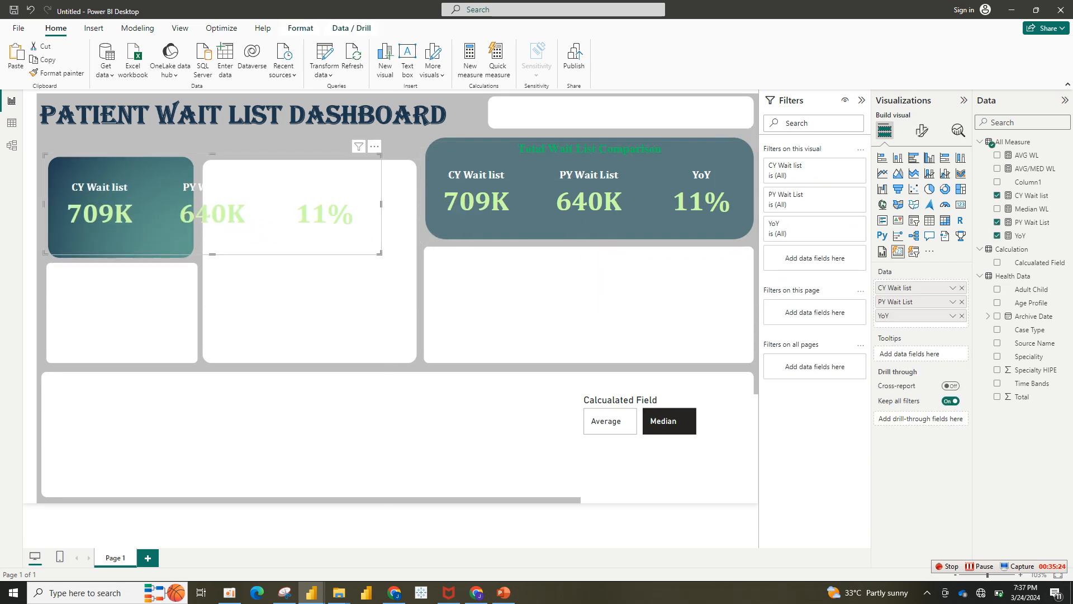
Remove YoY and PY Wait List from the copied card visual and narrow it to the gradient panel's width.
left_click(962, 316)
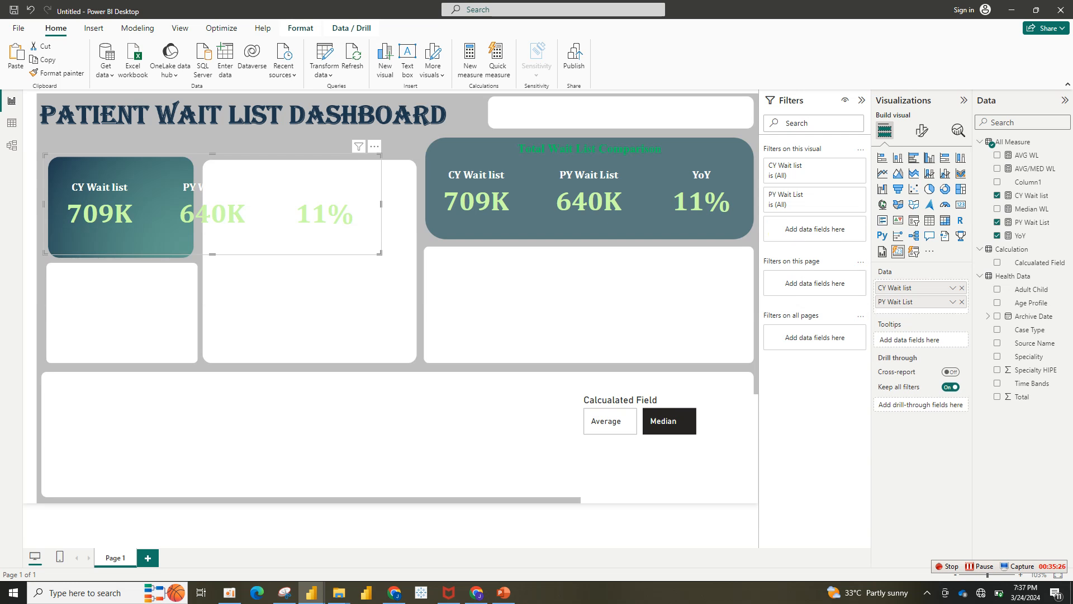
left_click(962, 301)
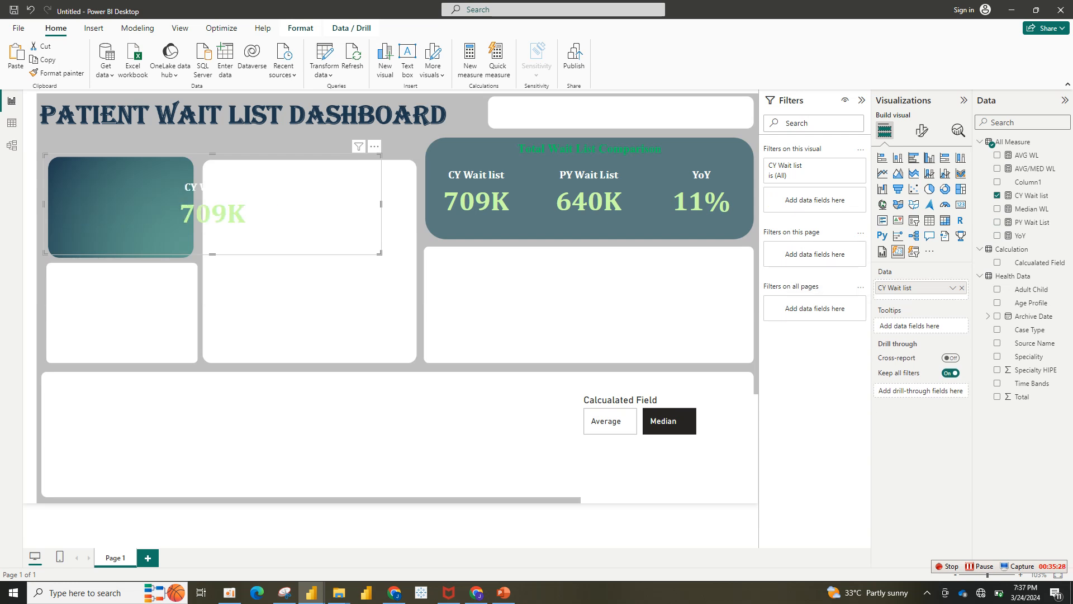
left_click_drag(381, 204, 194, 204)
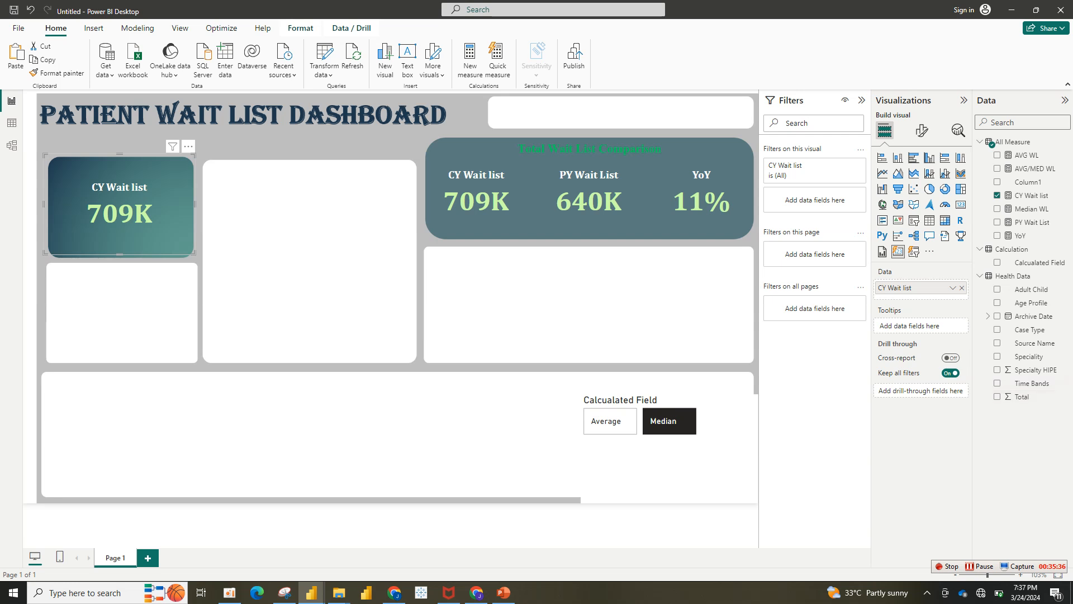
Replace the CY Wait list field in the copied card with Case Type, aggregated as Count.
left_click(962, 288)
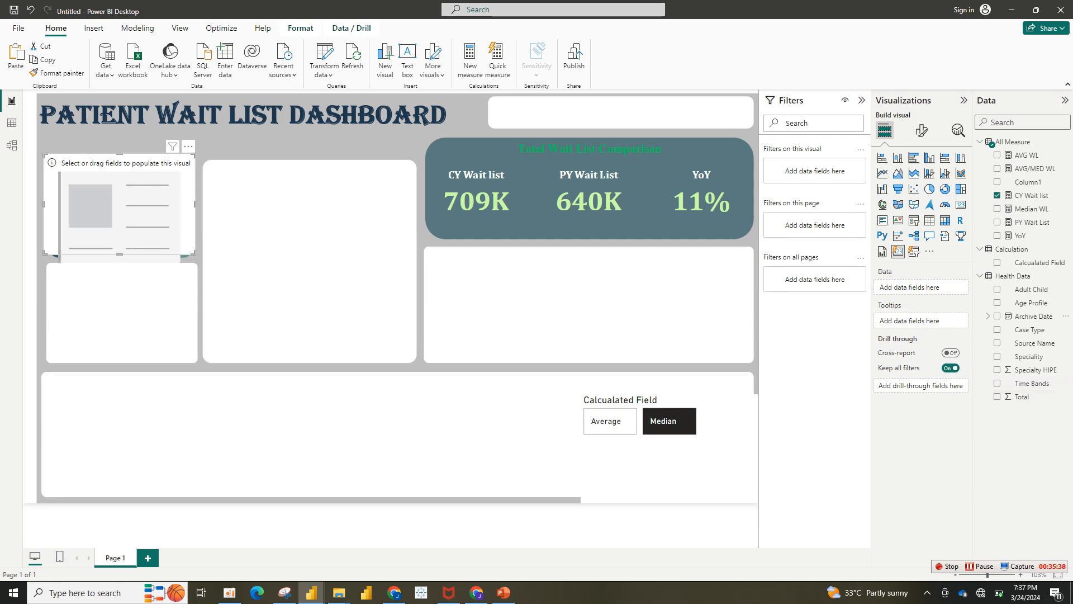
left_click(997, 329)
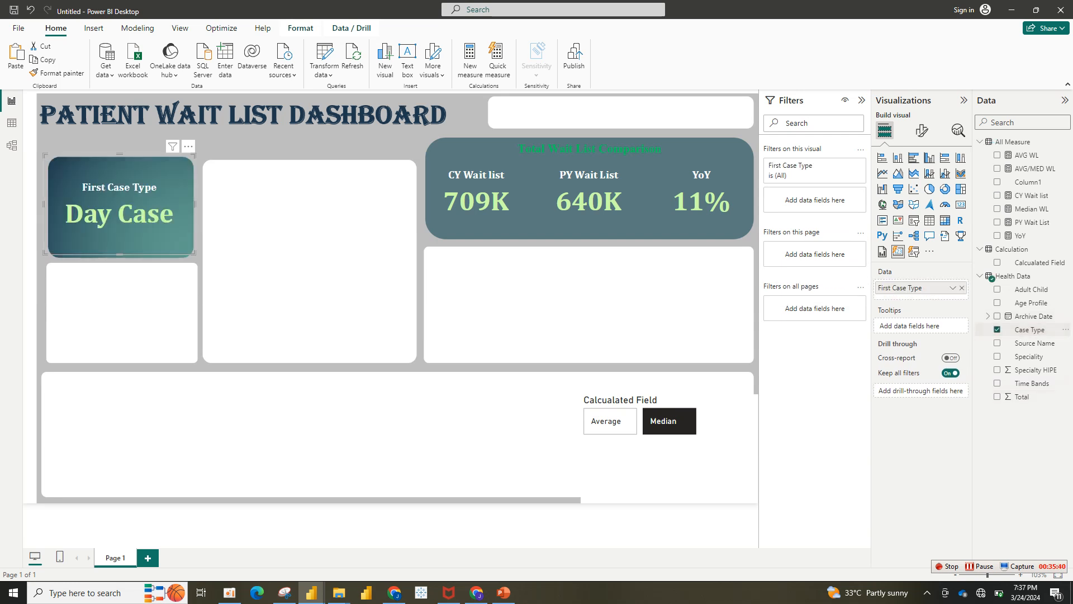
left_click(952, 288)
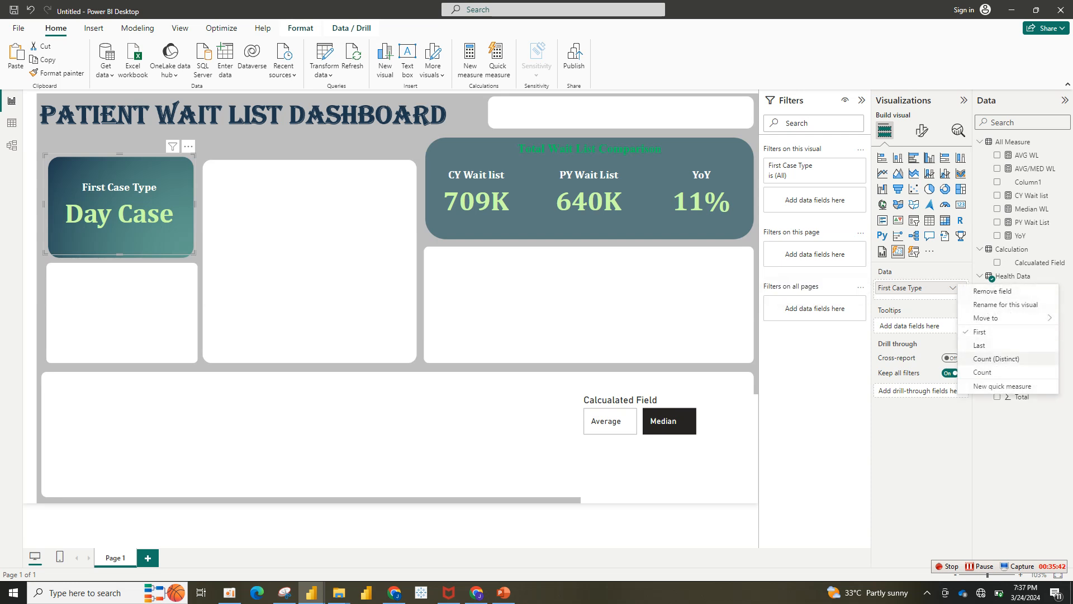
left_click(982, 372)
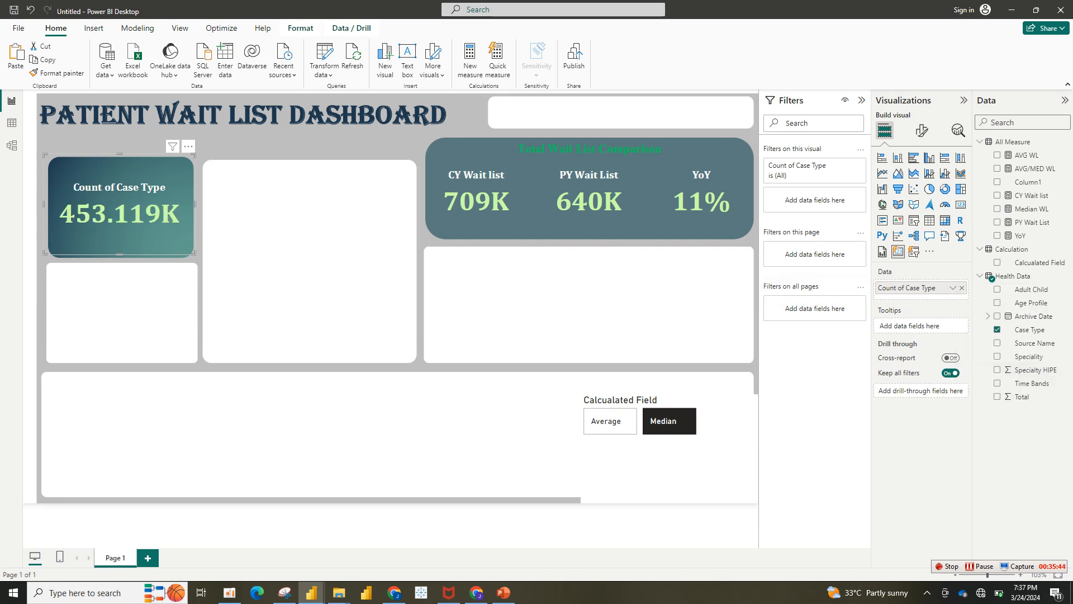
Set the Case Type card's callout display units to Thousands with 0 decimal places.
left_click(921, 130)
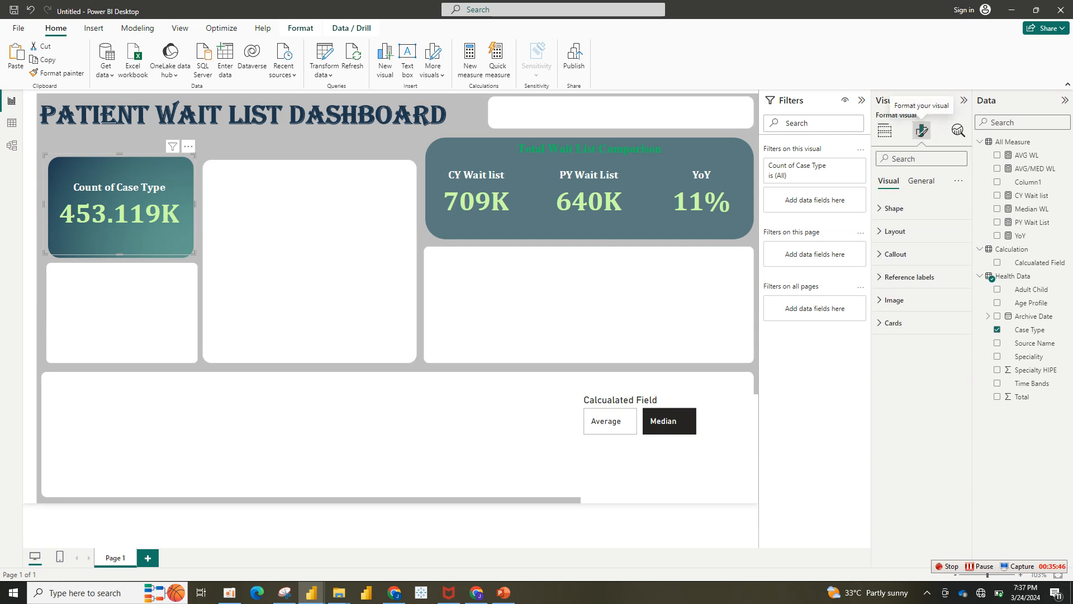
left_click(895, 254)
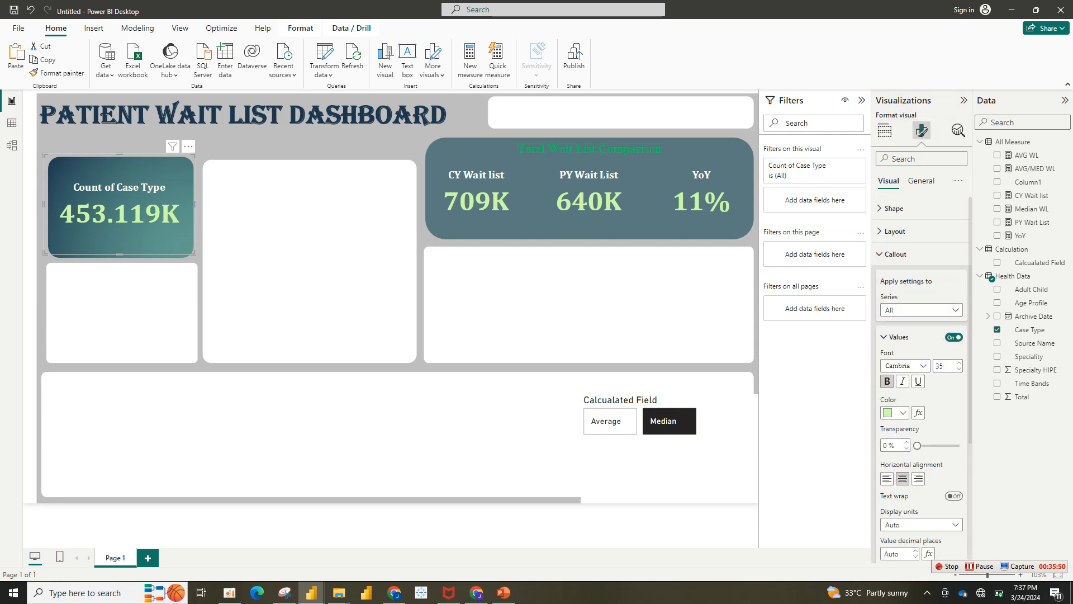
scroll(921, 380, "down", 3)
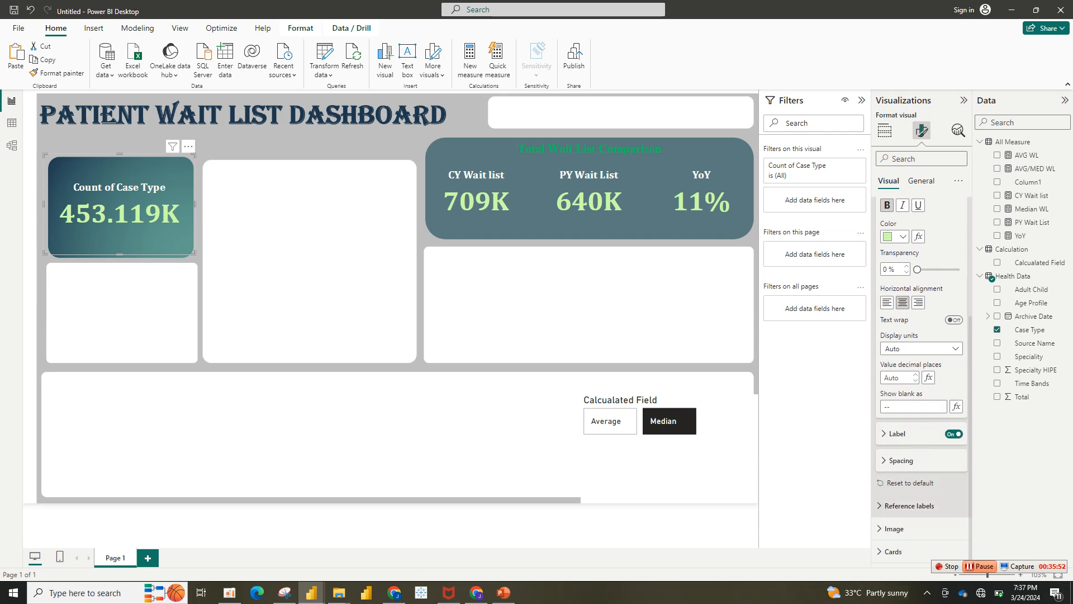
left_click(921, 348)
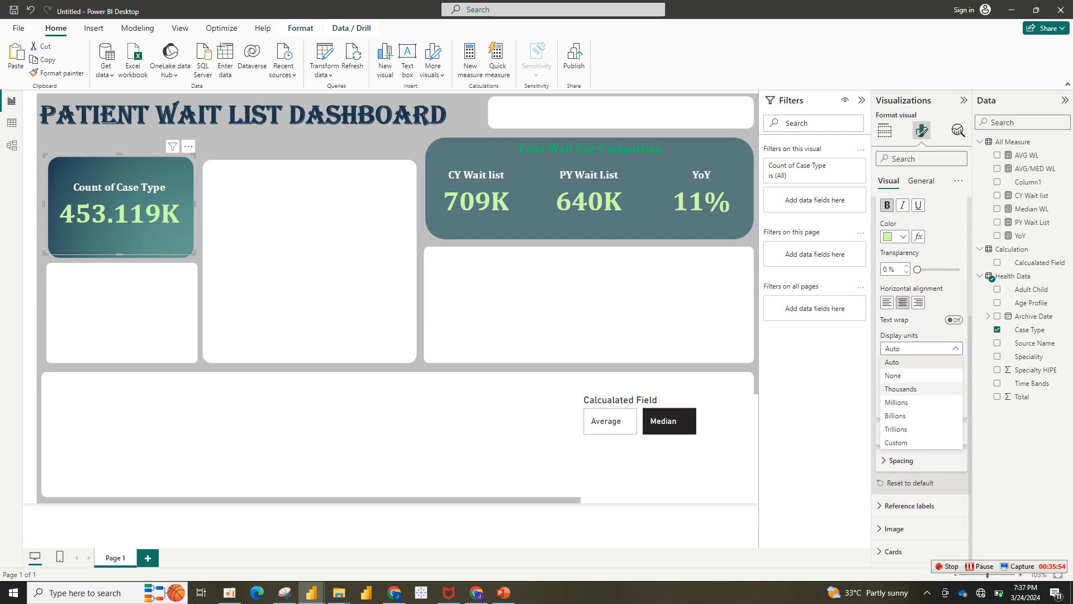
left_click(900, 388)
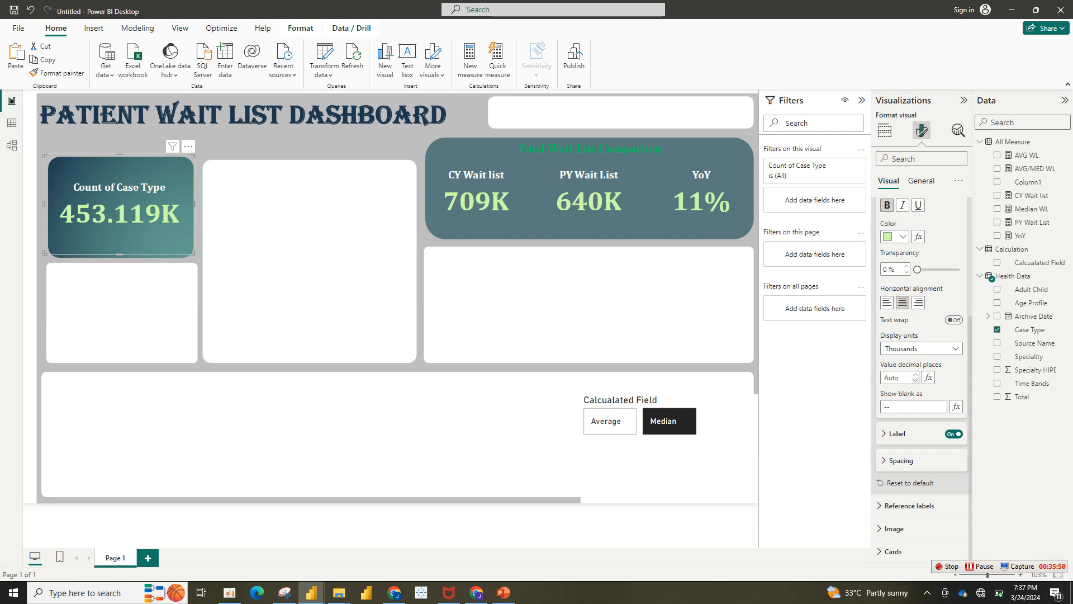
left_click(916, 380)
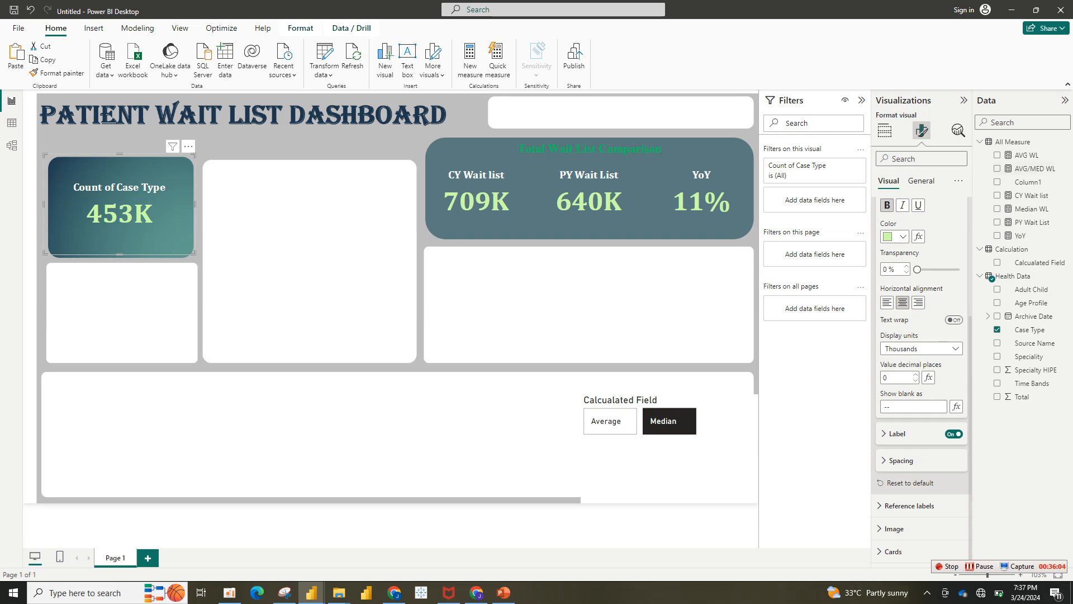
Set the font size of the Case Type card's callout value to 490.
scroll(921, 380, "up", 3)
double_click(940, 365)
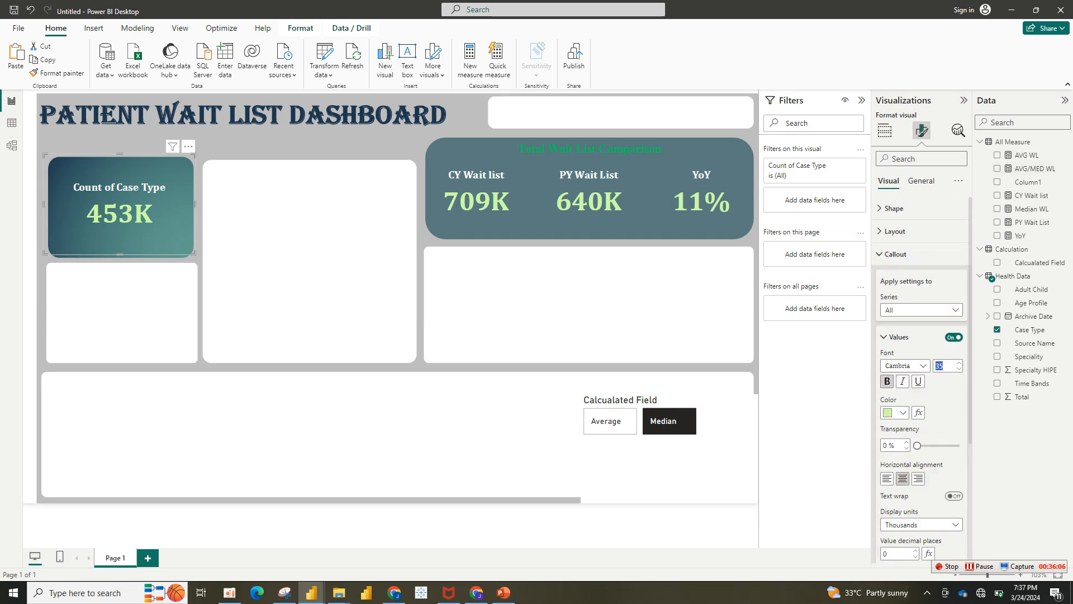
type("490")
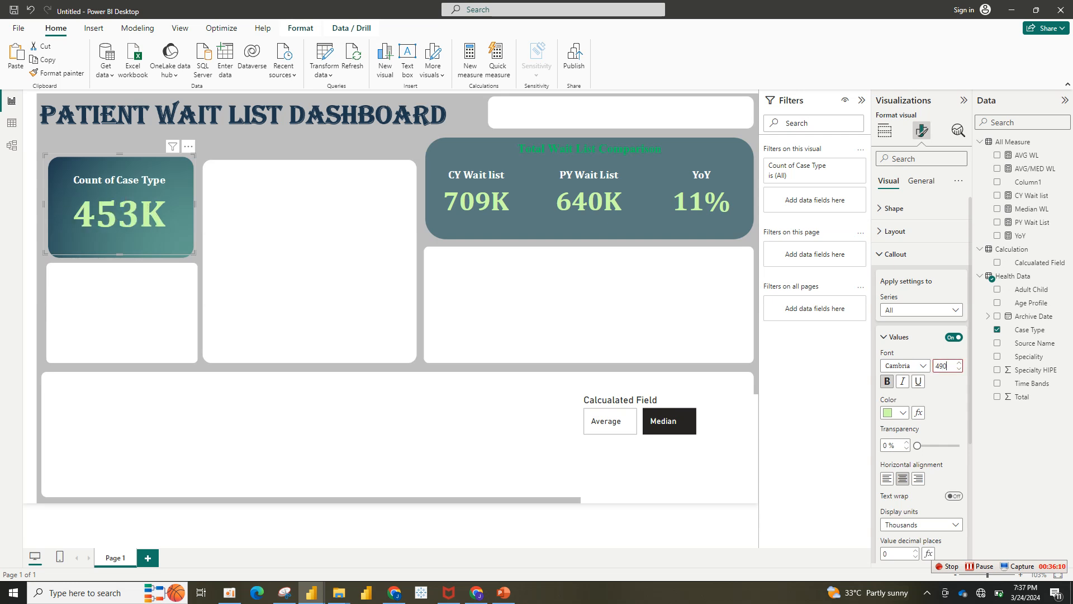
Rename the Count of Case Type field in the gradient card to Total Case Type.
left_click(885, 130)
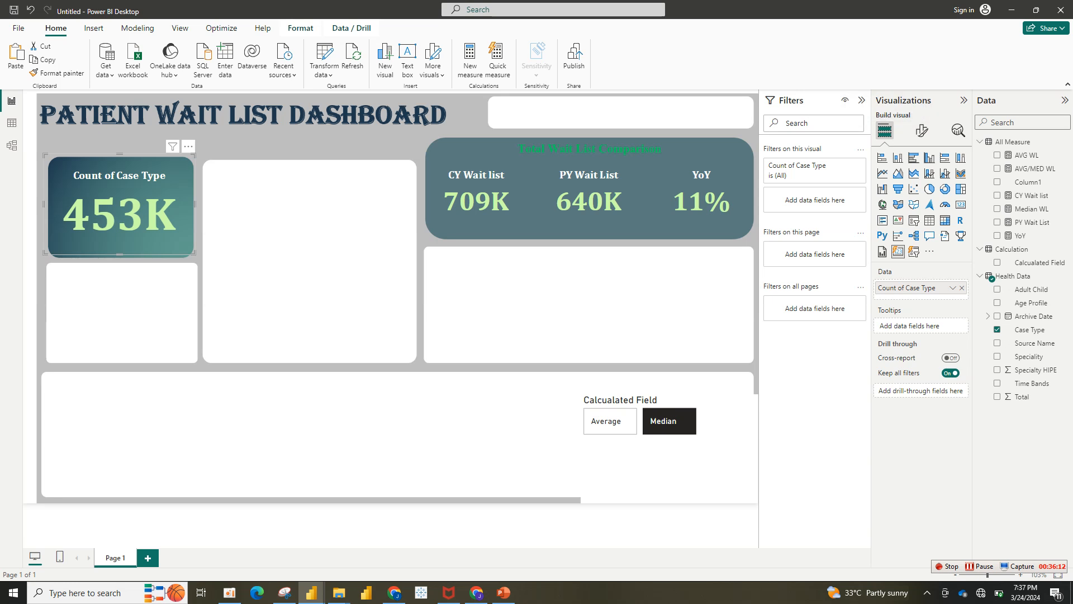
double_click(907, 288)
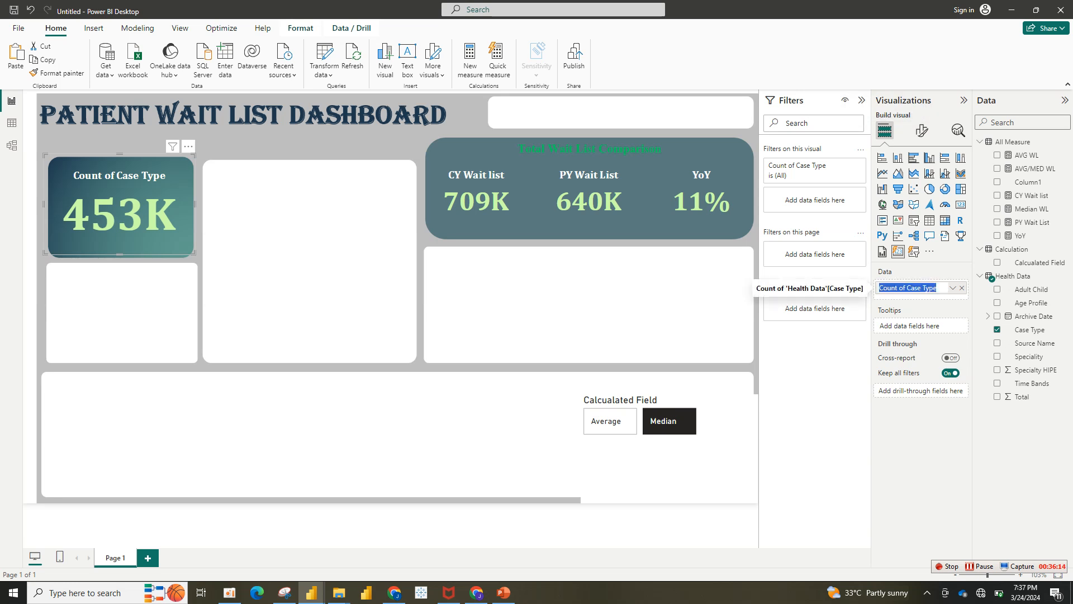
left_click(907, 288)
left_click_drag(907, 288, 873, 288)
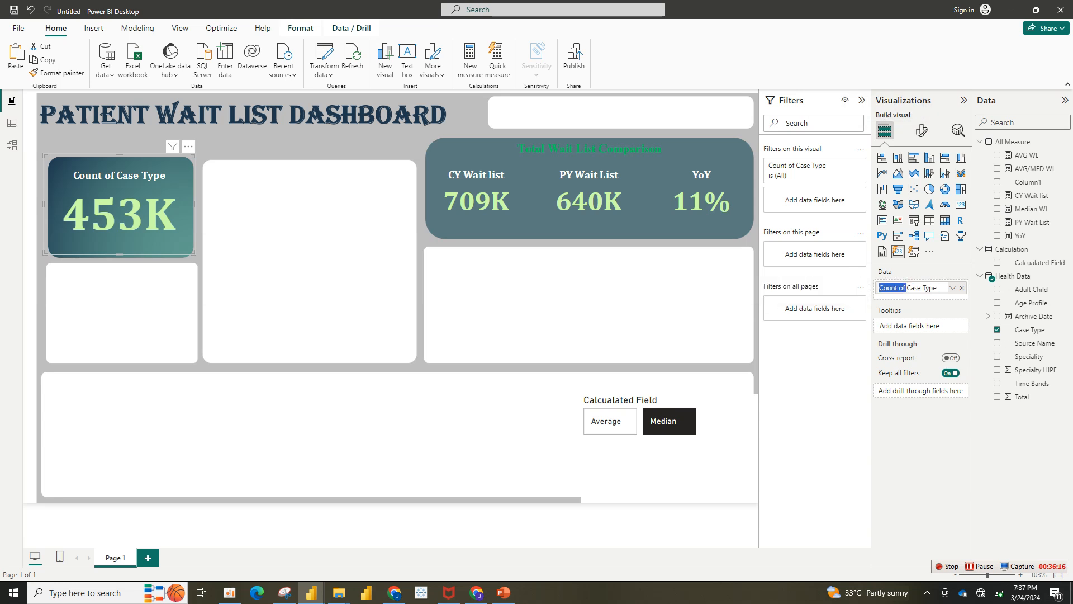
type("Toa")
key("BackSpace")
type("tal")
key("Return")
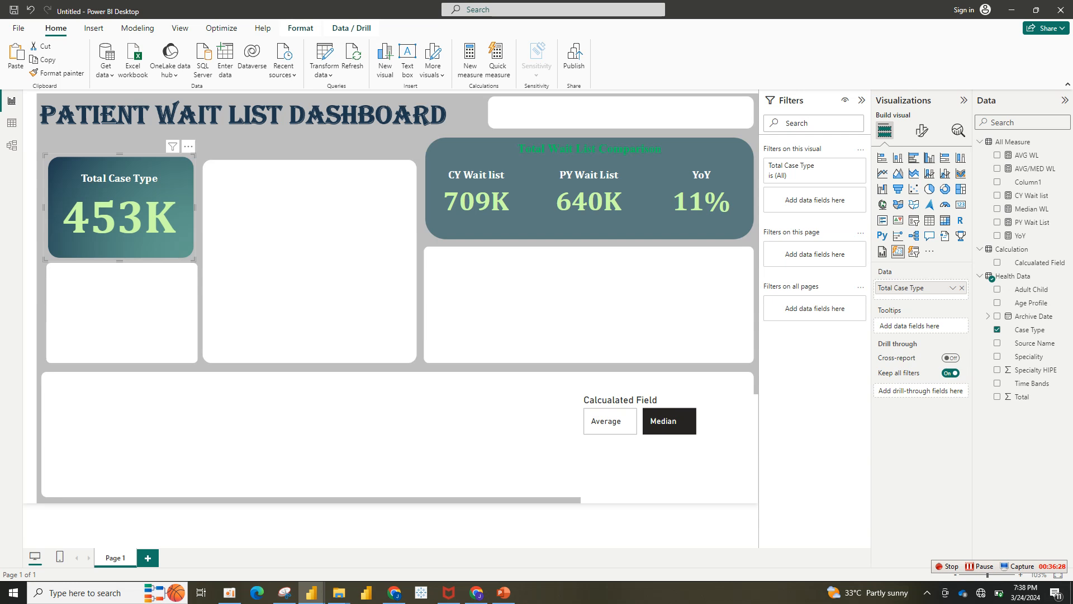
left_click(313, 525)
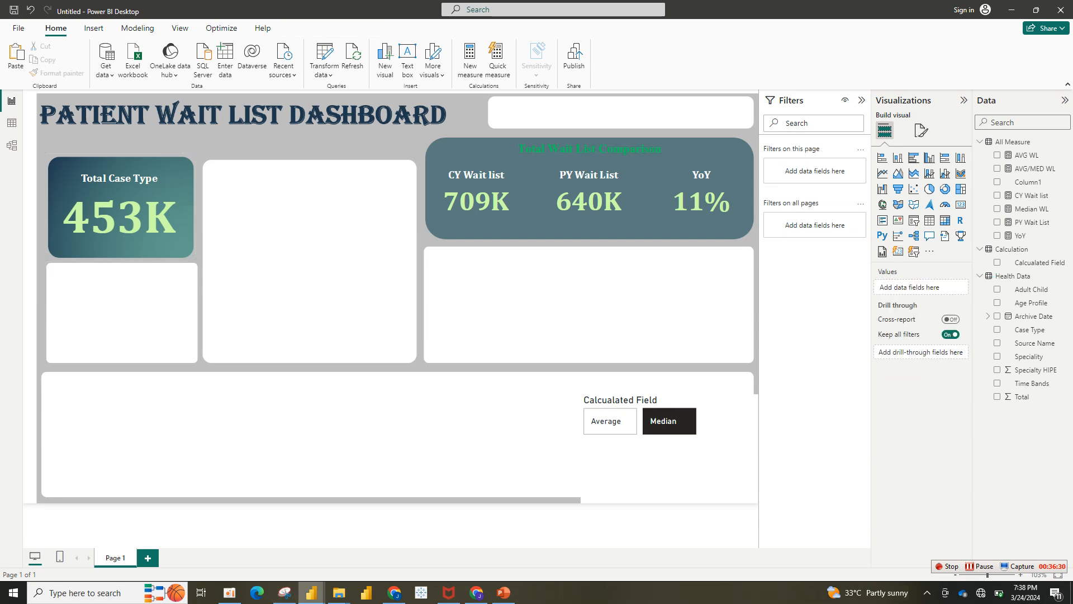
Switch to the finished health report, examine the field setup of its Top 10 Specialty chart, and return to the untitled report.
mouse_move(311, 592)
mouse_move(251, 547)
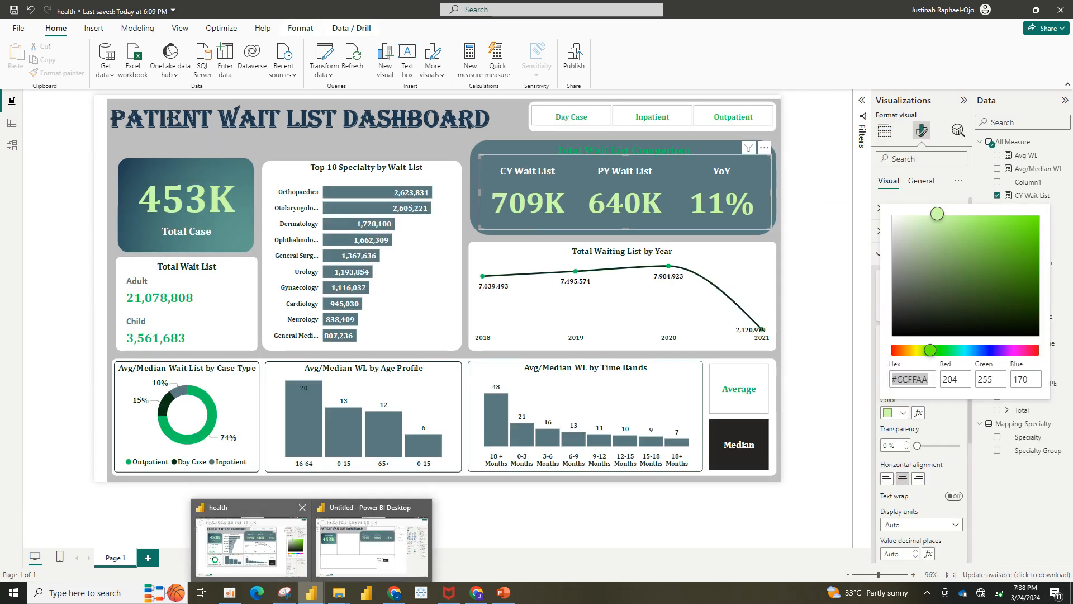
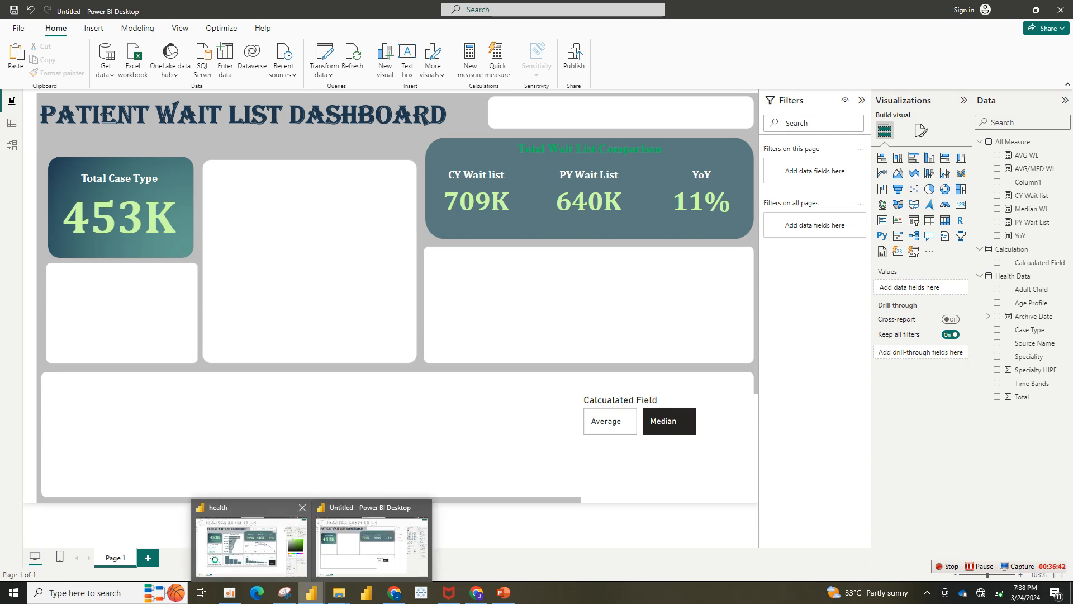
left_click(251, 542)
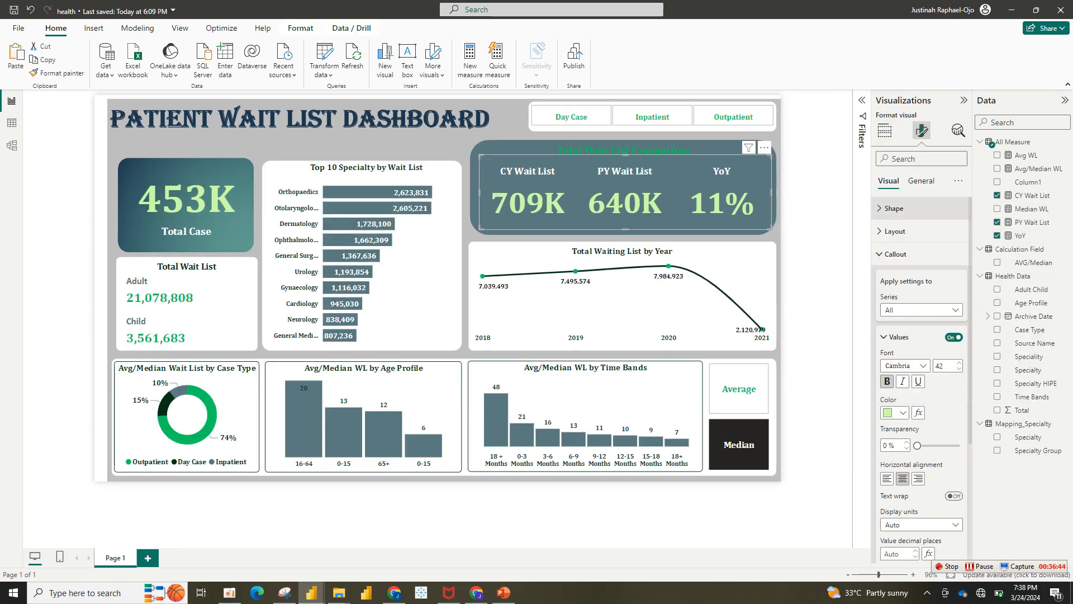
left_click(885, 131)
left_click(419, 269)
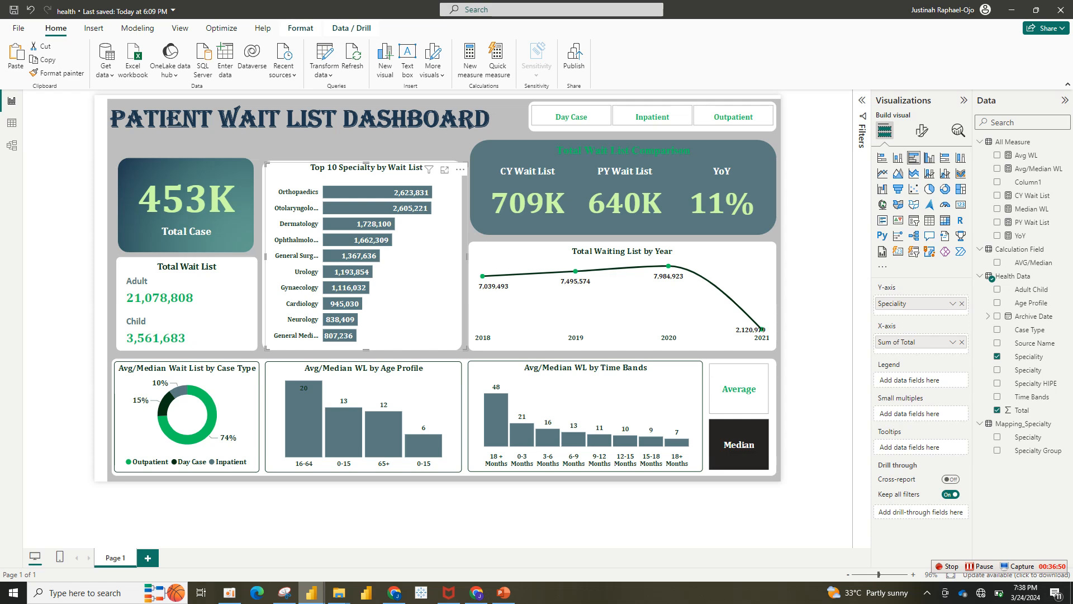
mouse_move(312, 591)
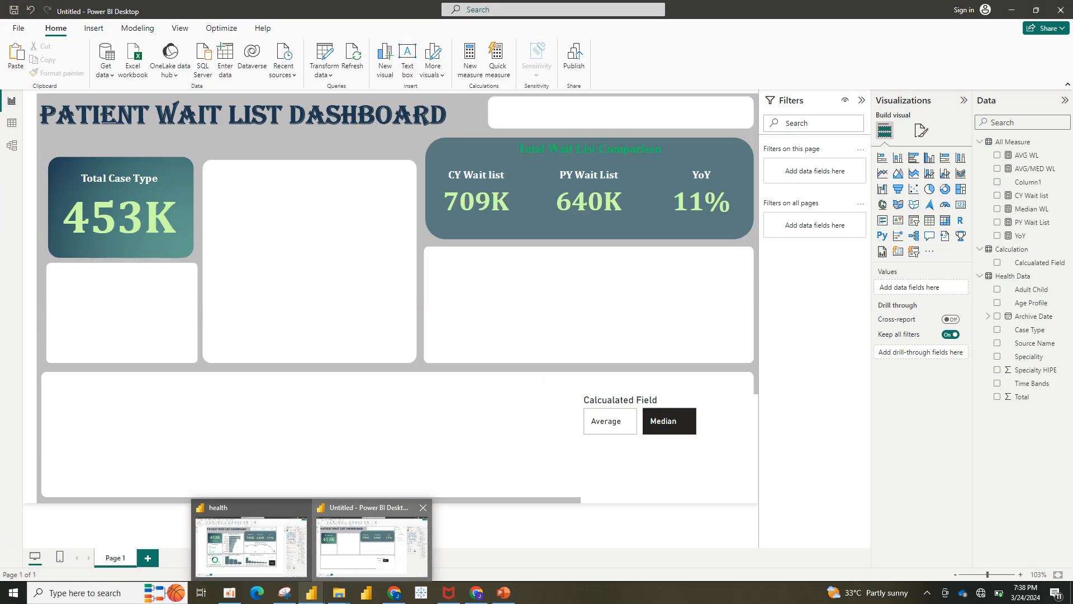
left_click(372, 545)
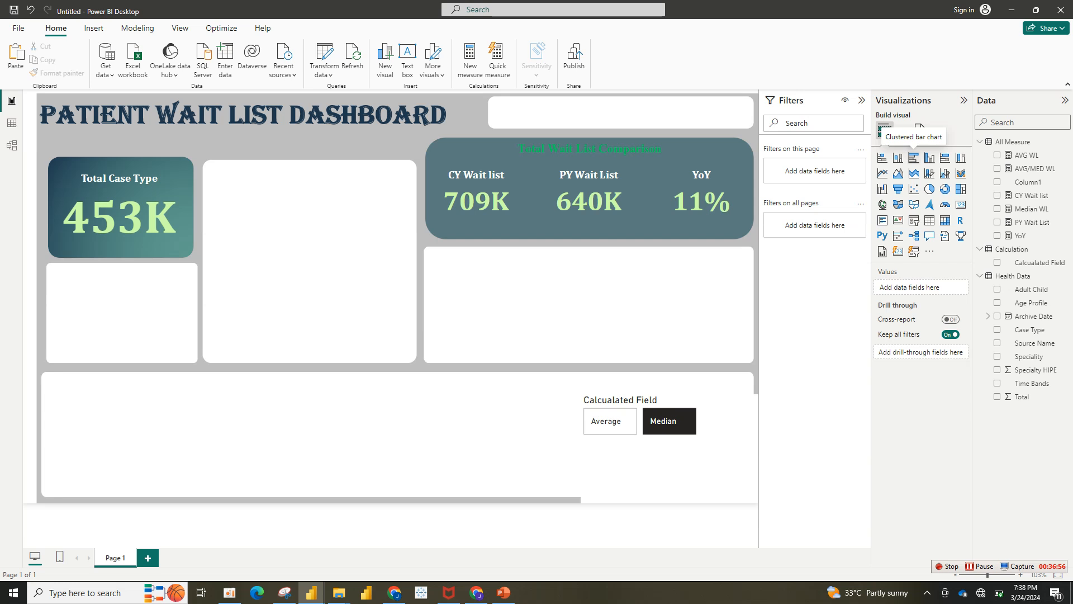
Add a clustered bar chart filling the tall white panel, with Speciality on the Y-axis and Total on the X-axis.
left_click(913, 158)
left_click_drag(119, 320, 298, 217)
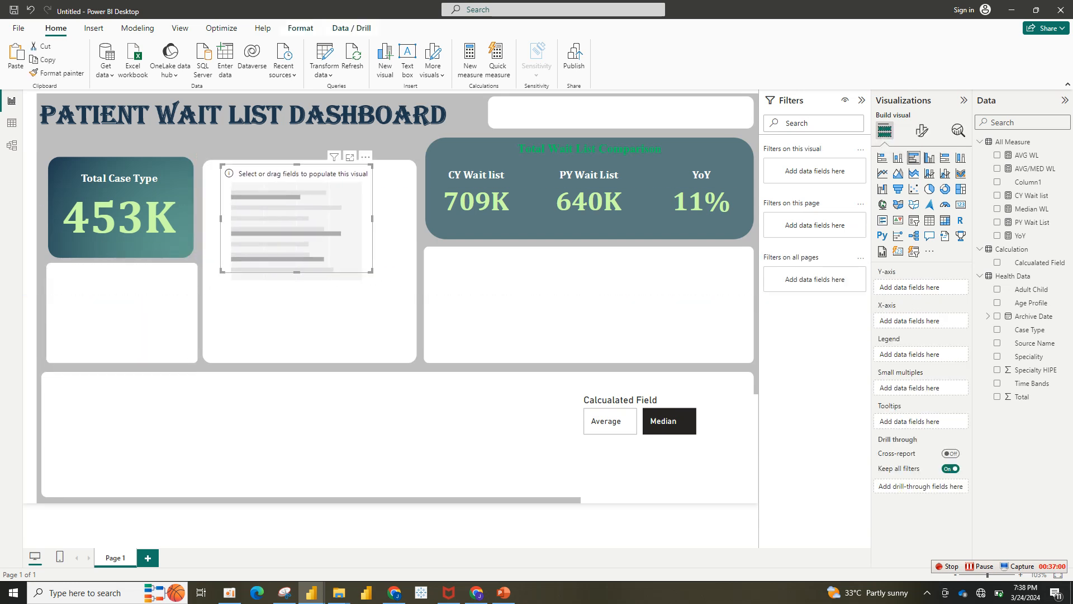
left_click_drag(371, 272, 401, 360)
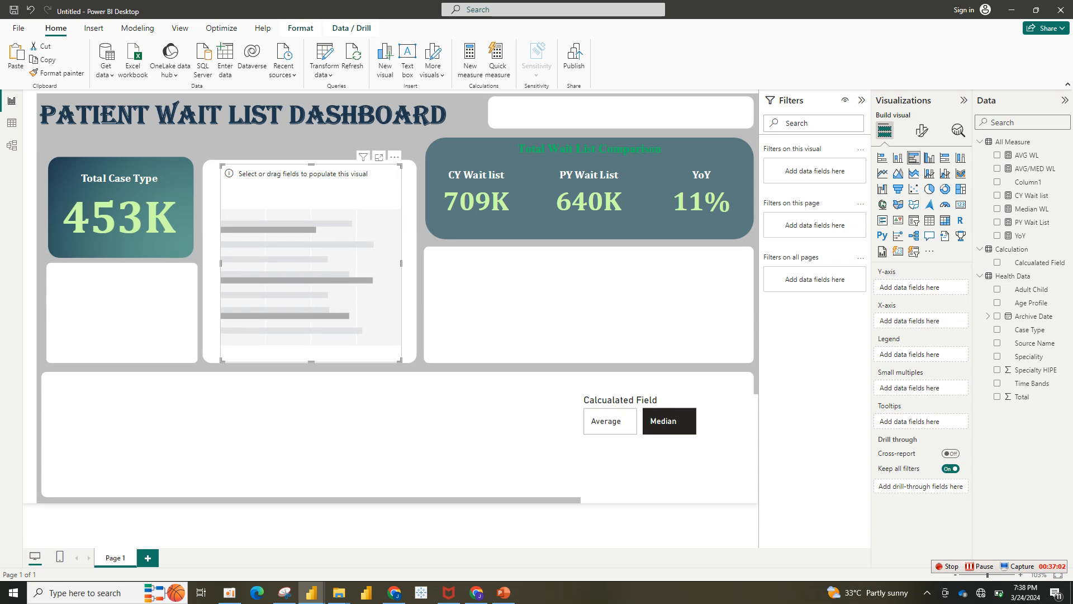
left_click_drag(1028, 356, 911, 287)
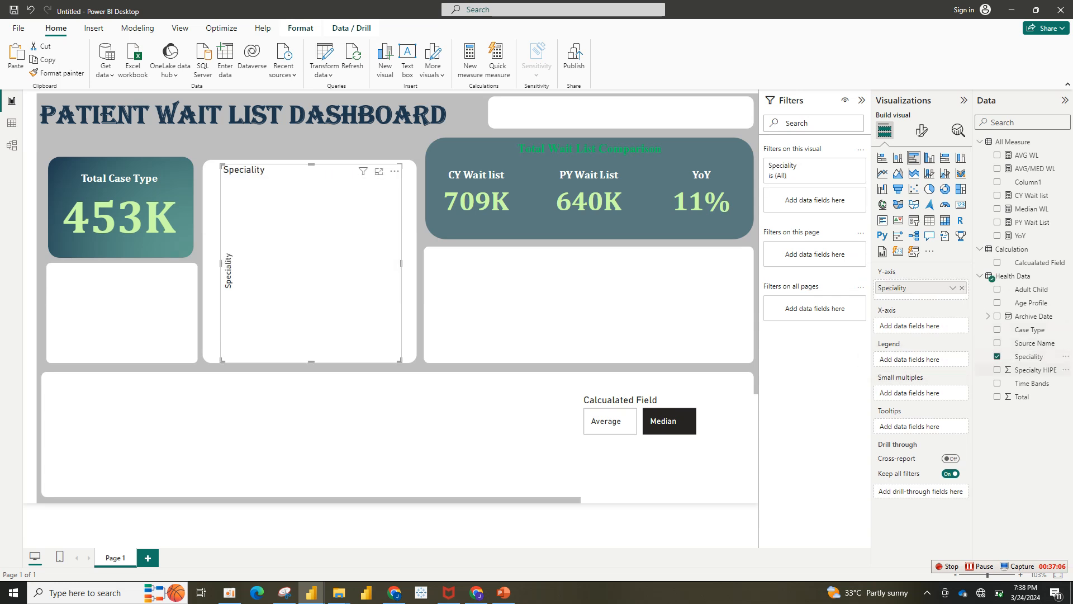
left_click(997, 397)
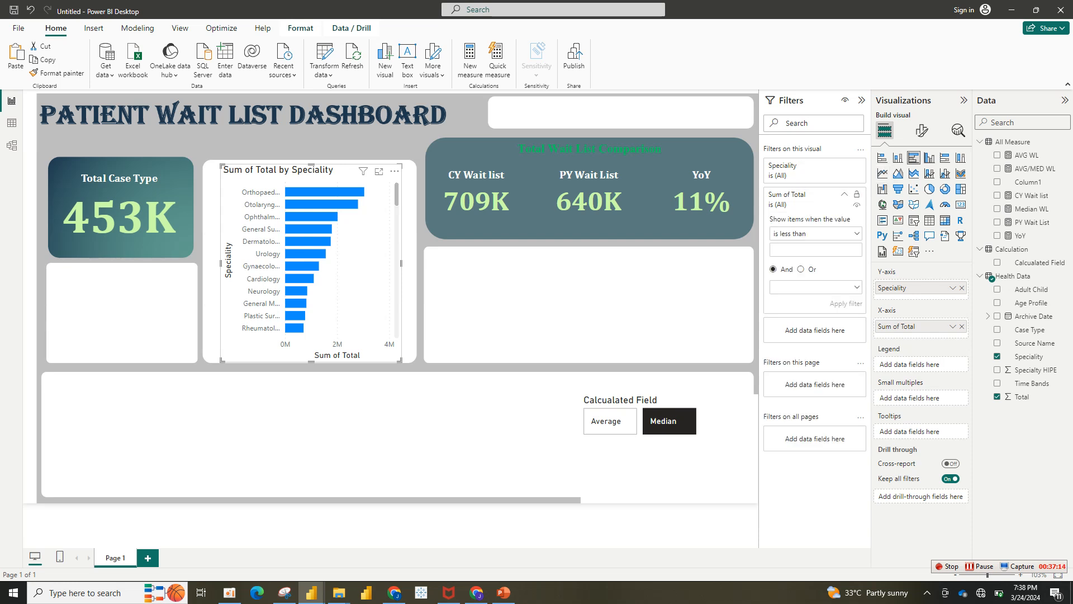
Apply a Top N filter on Speciality in the bar chart, showing the top 10 items by Sum of Total.
left_click(843, 165)
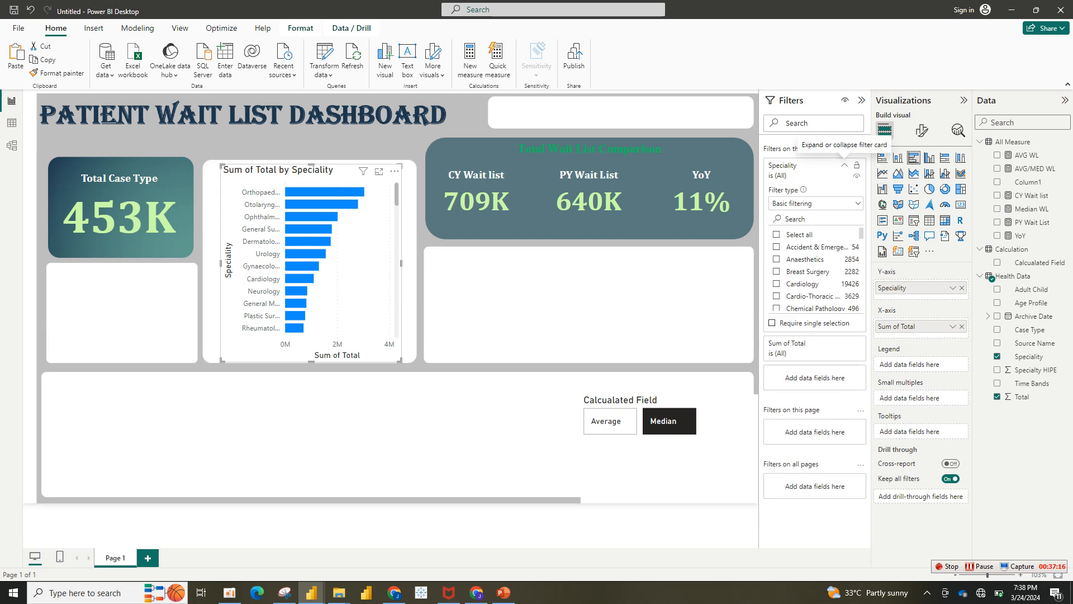
left_click(839, 203)
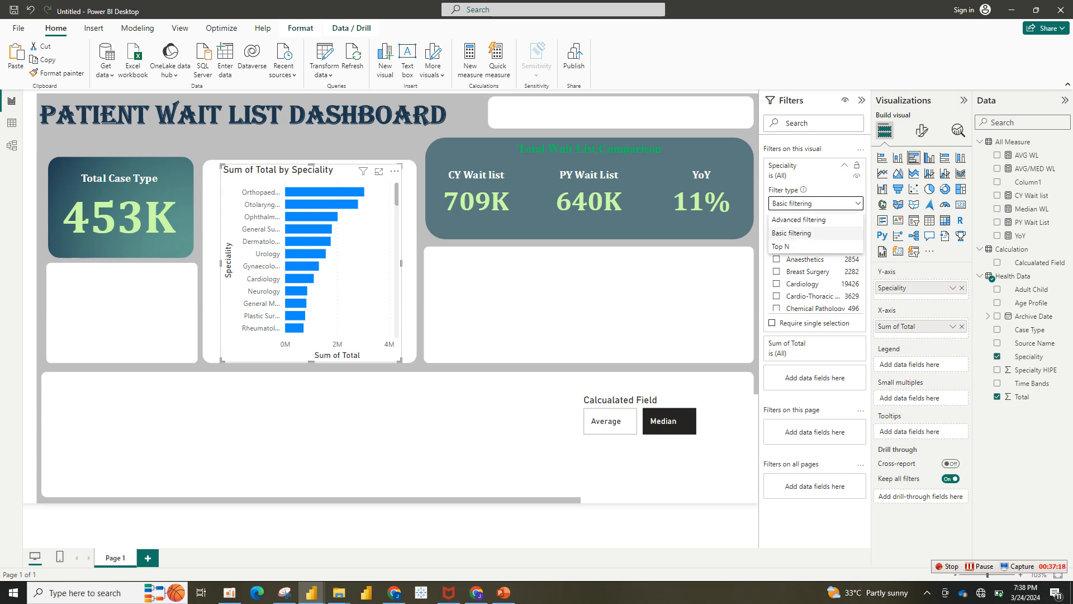
left_click(782, 246)
left_click(839, 233)
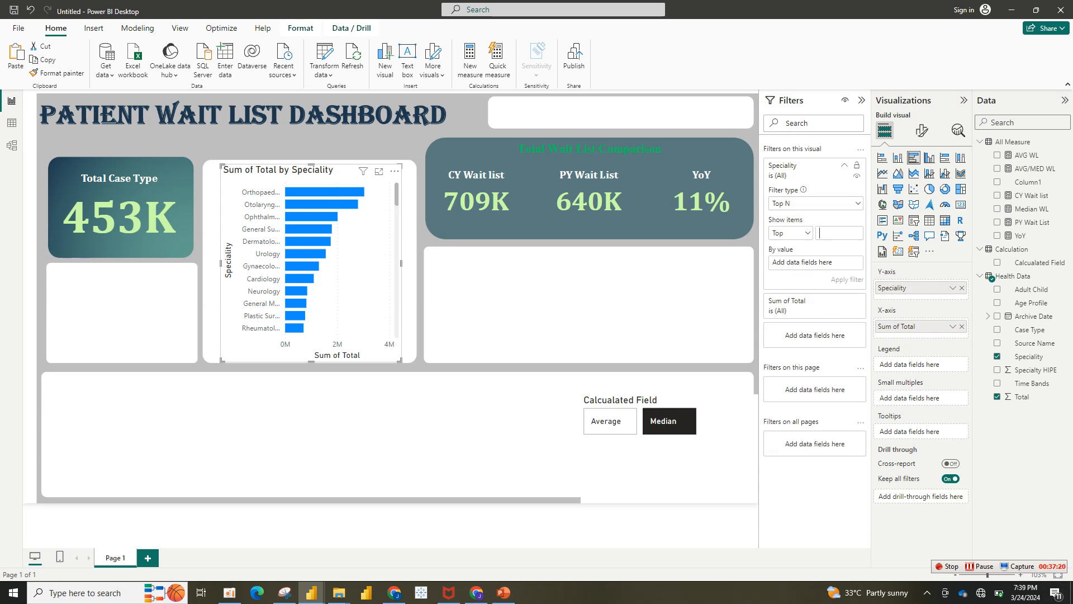
type("10")
left_click(1029, 356)
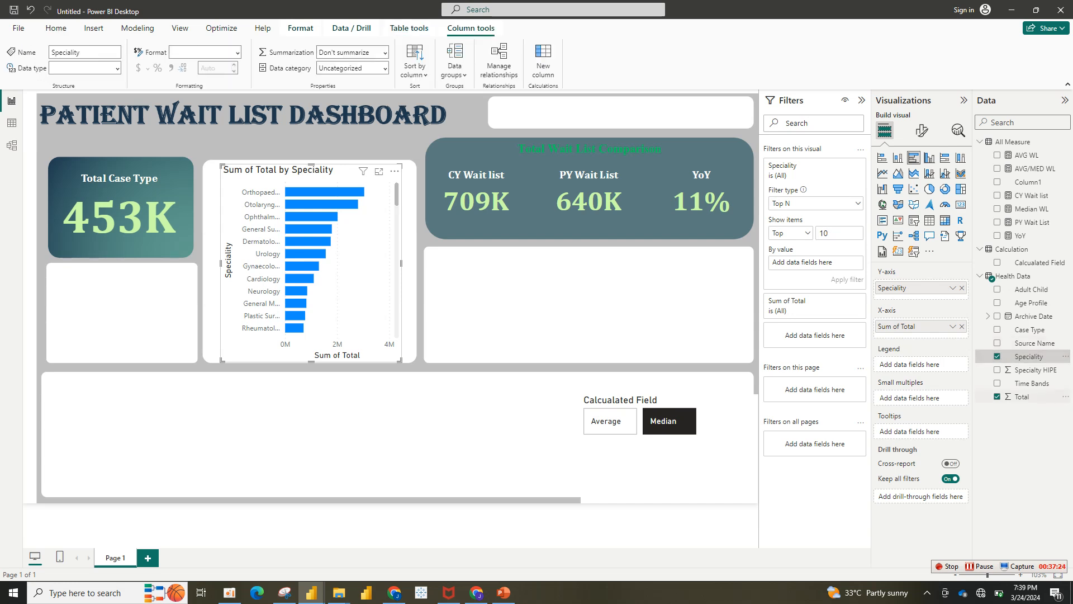
left_click_drag(1022, 396, 805, 263)
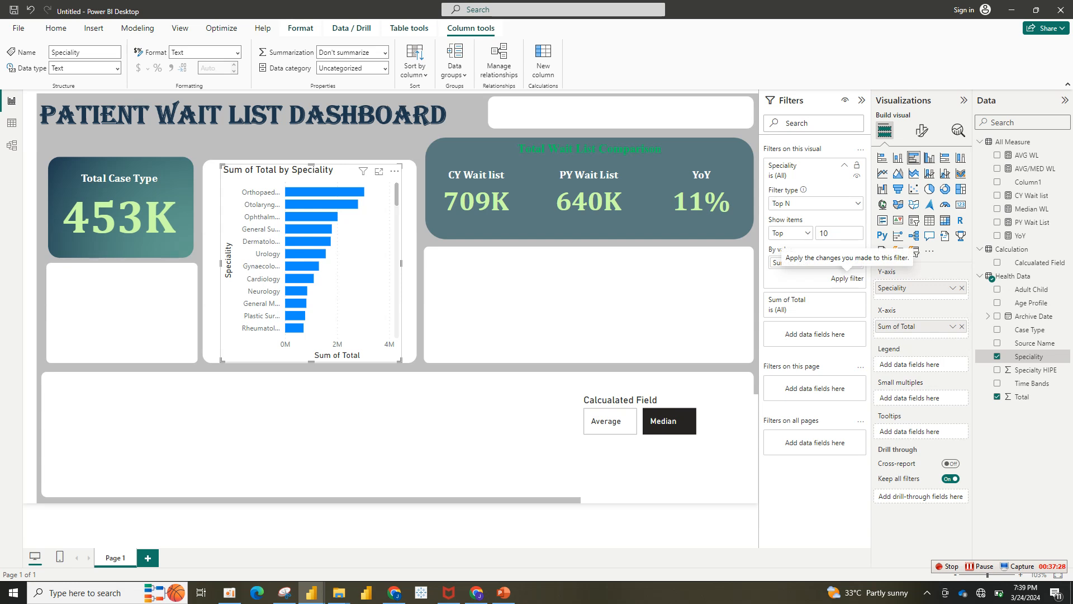
left_click(847, 278)
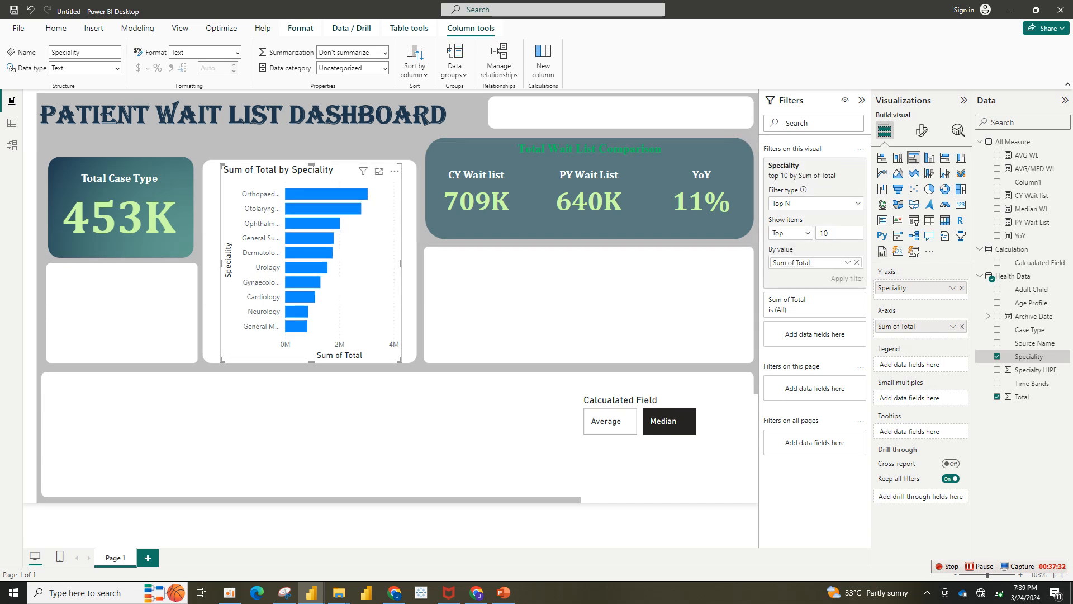
Change the bar chart's title text to "Top 10 Speciality by Wait list".
left_click(922, 130)
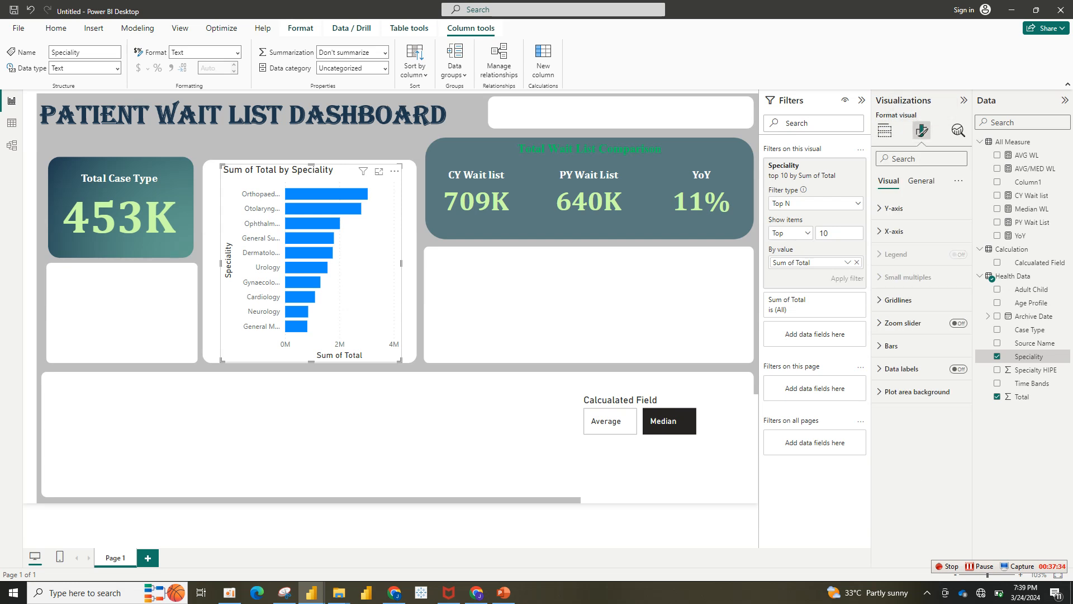
left_click(920, 181)
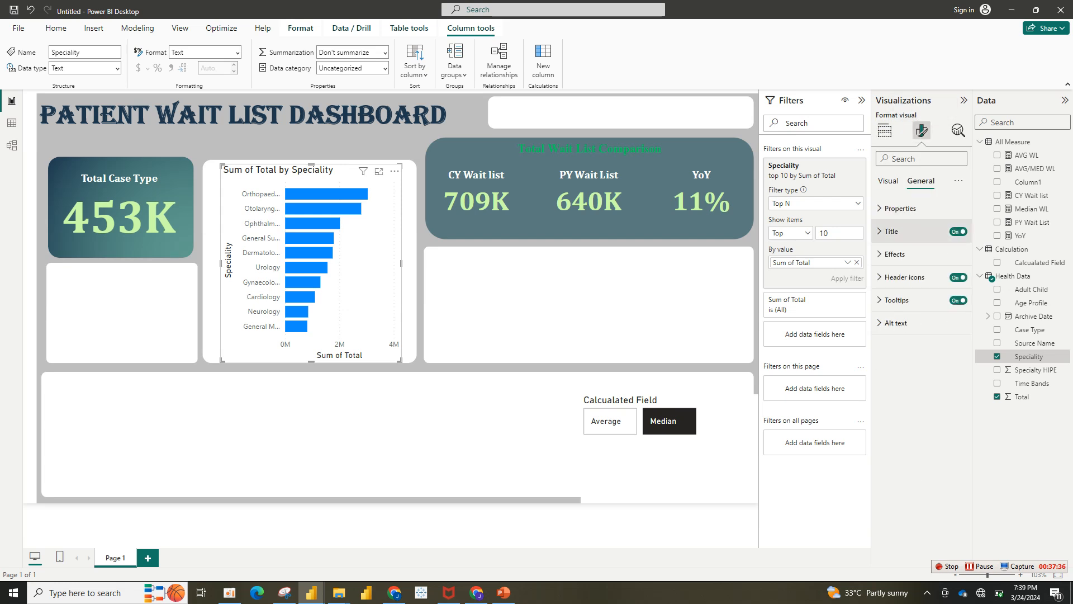
left_click(894, 253)
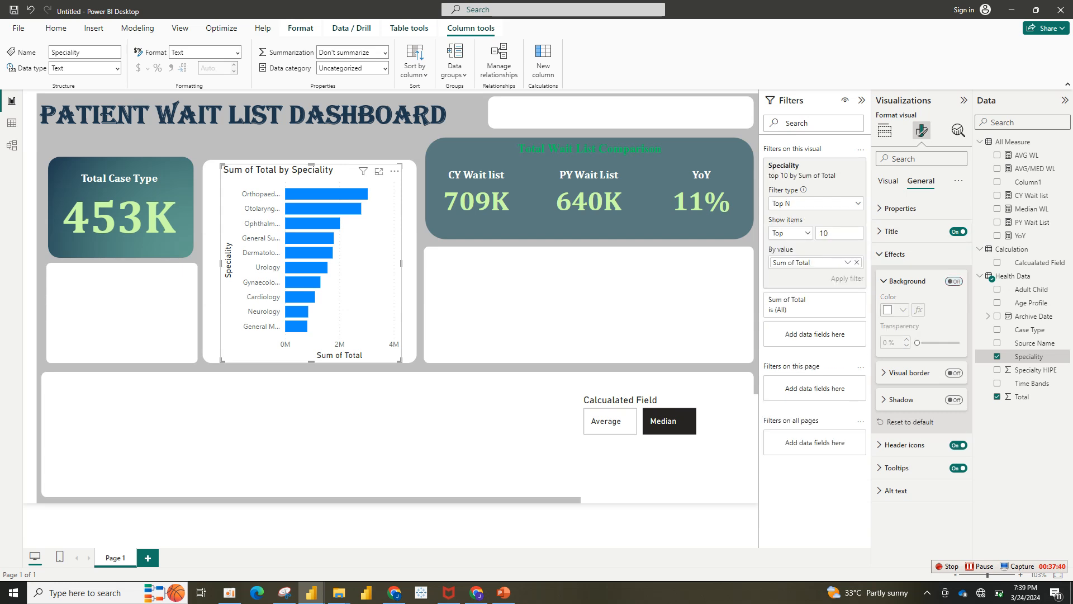
left_click(893, 231)
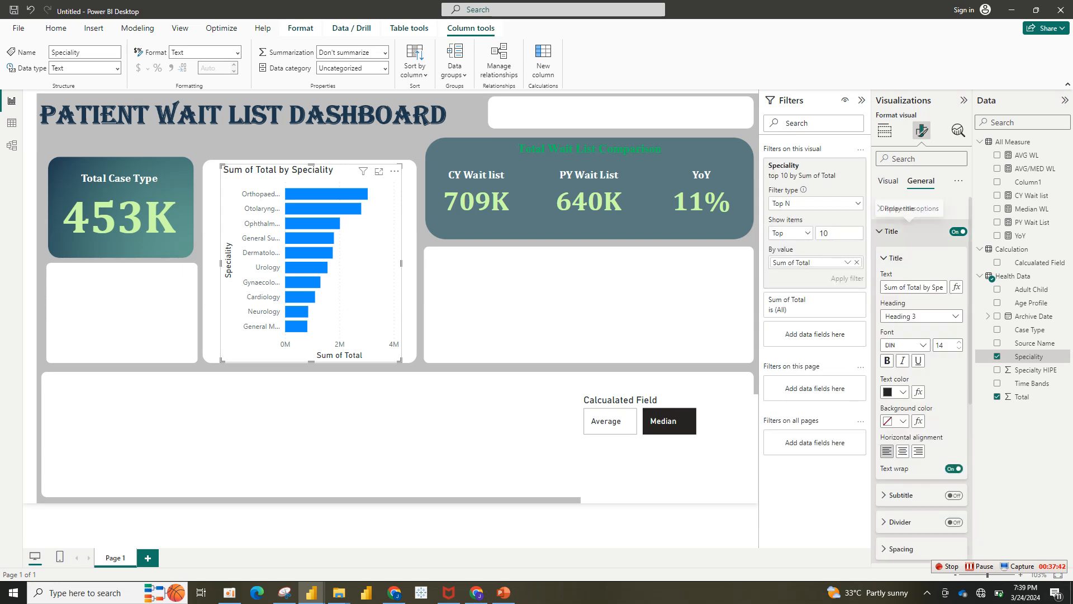
double_click(915, 287)
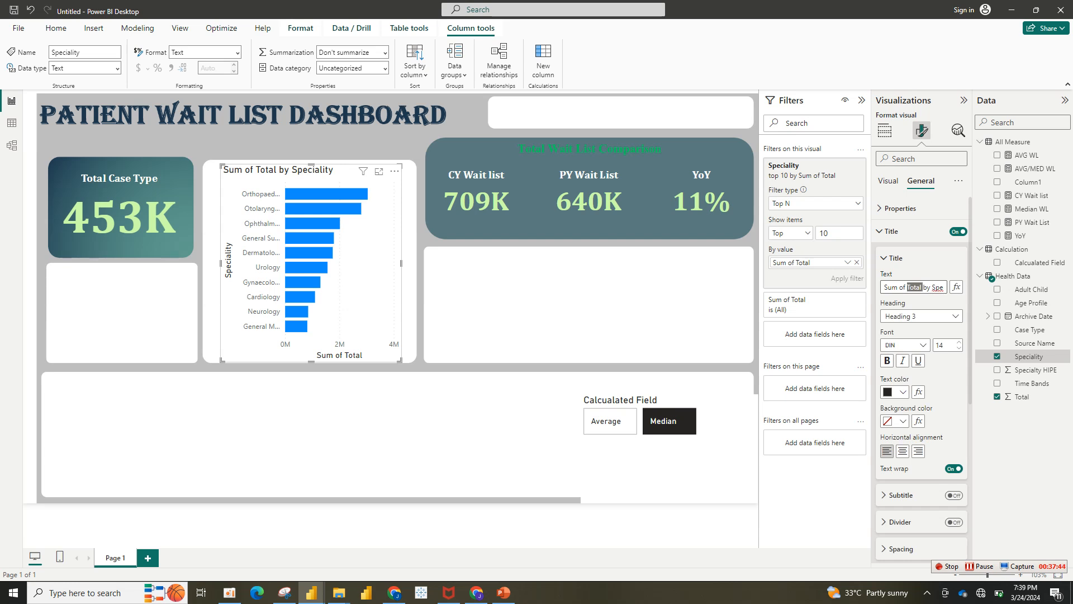
key("ctrl+a")
type("Top")
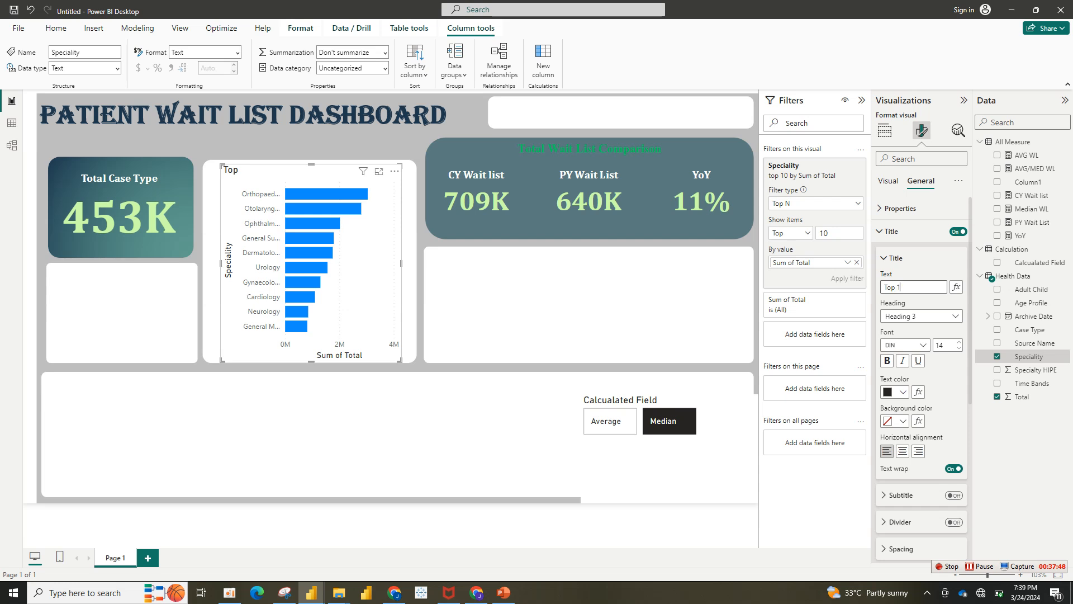
type(" 10 Speciality")
key("BackSpace")
type("y")
right_click(926, 291)
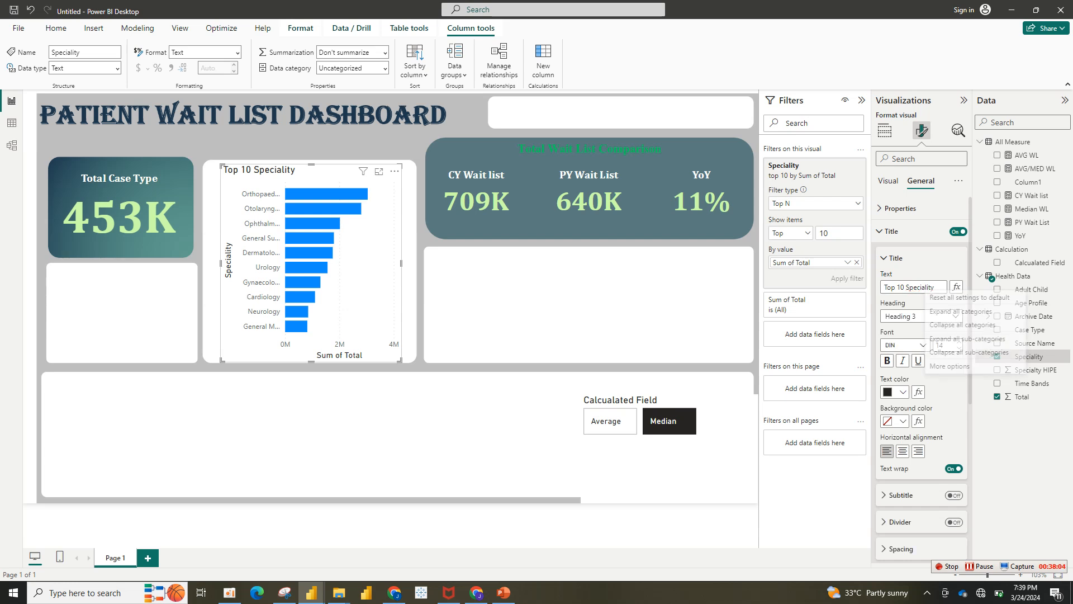
left_click(925, 288)
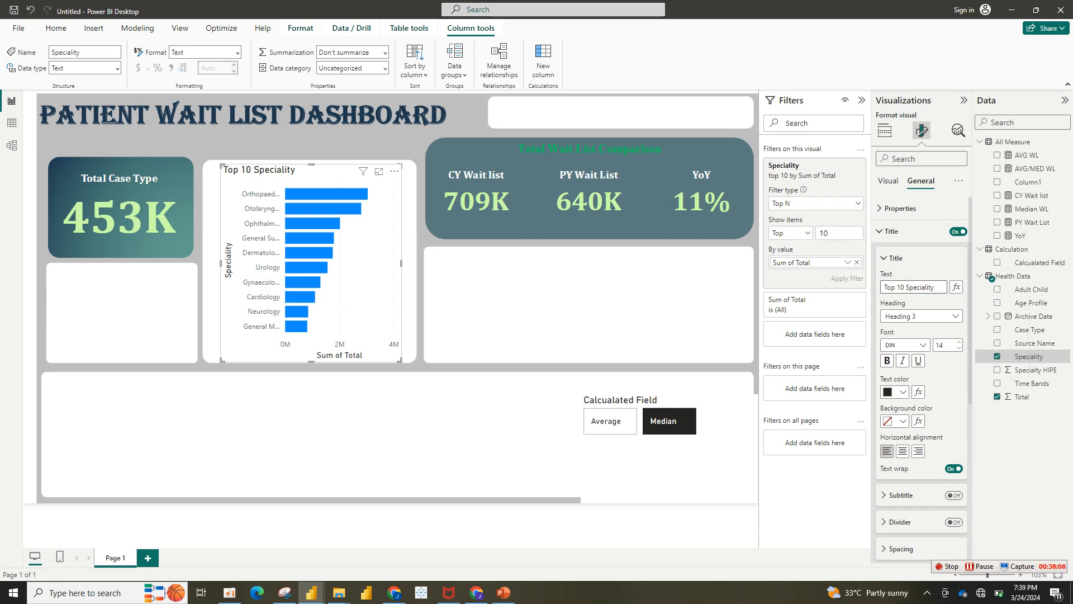
type("by W")
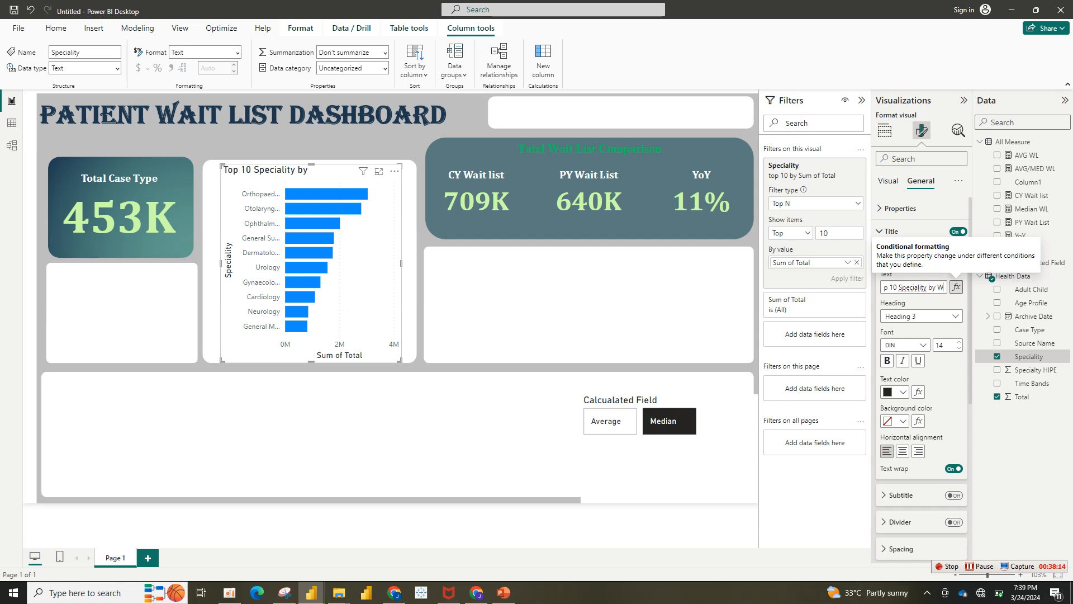
type("ait list")
Center the bar chart's title and format it in bold white Cambria.
left_click(902, 450)
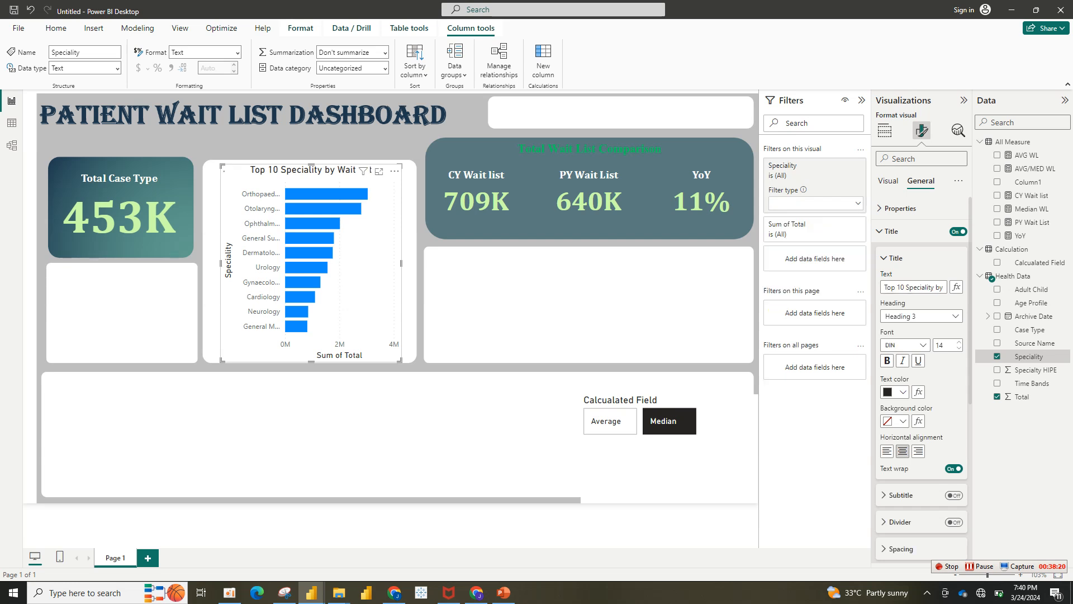
left_click(902, 392)
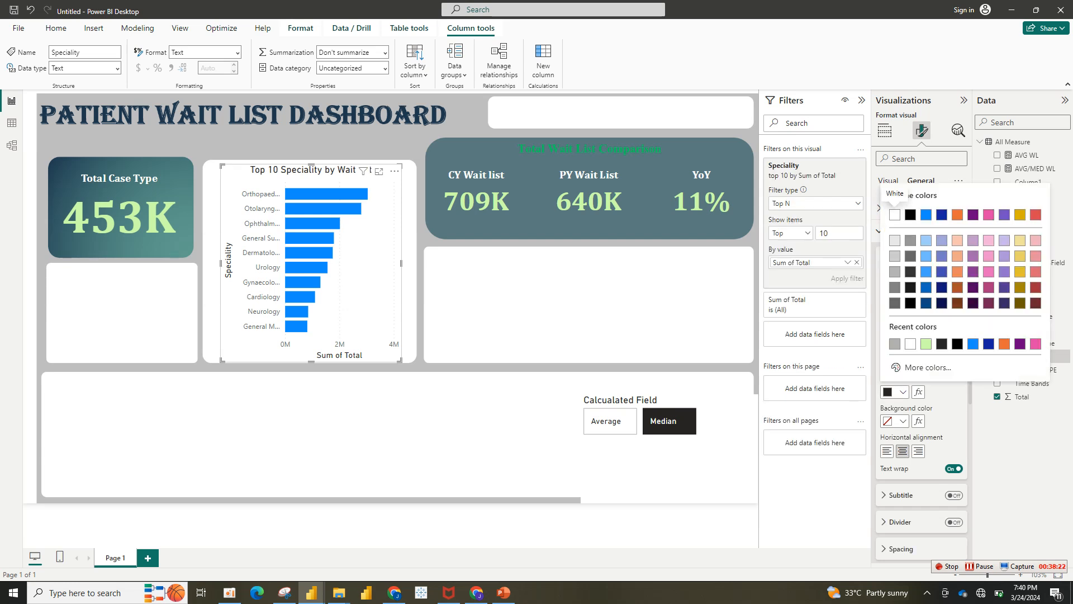
left_click(895, 214)
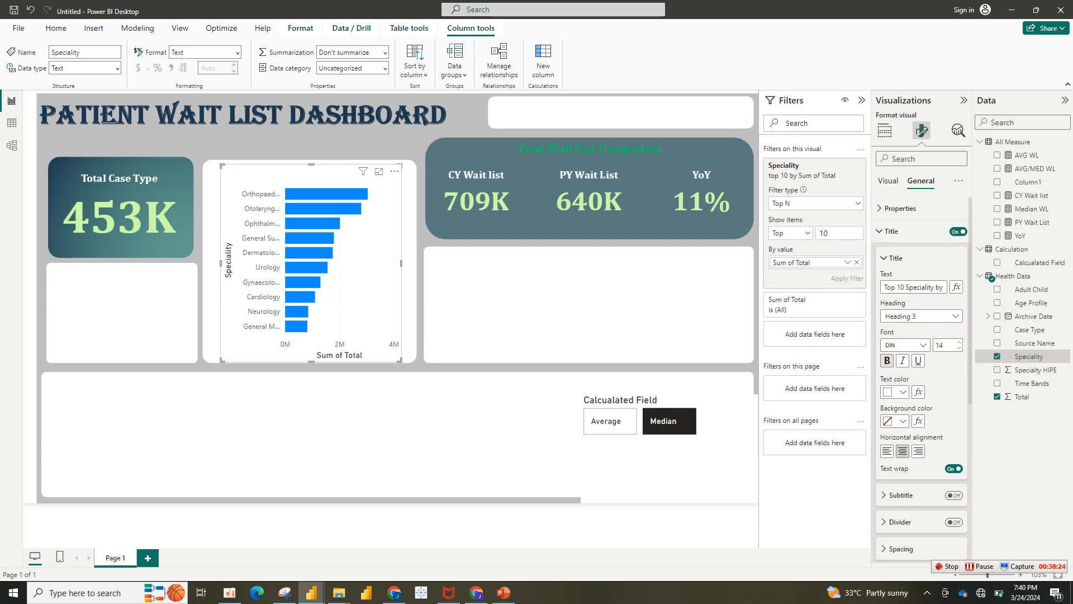
left_click(906, 344)
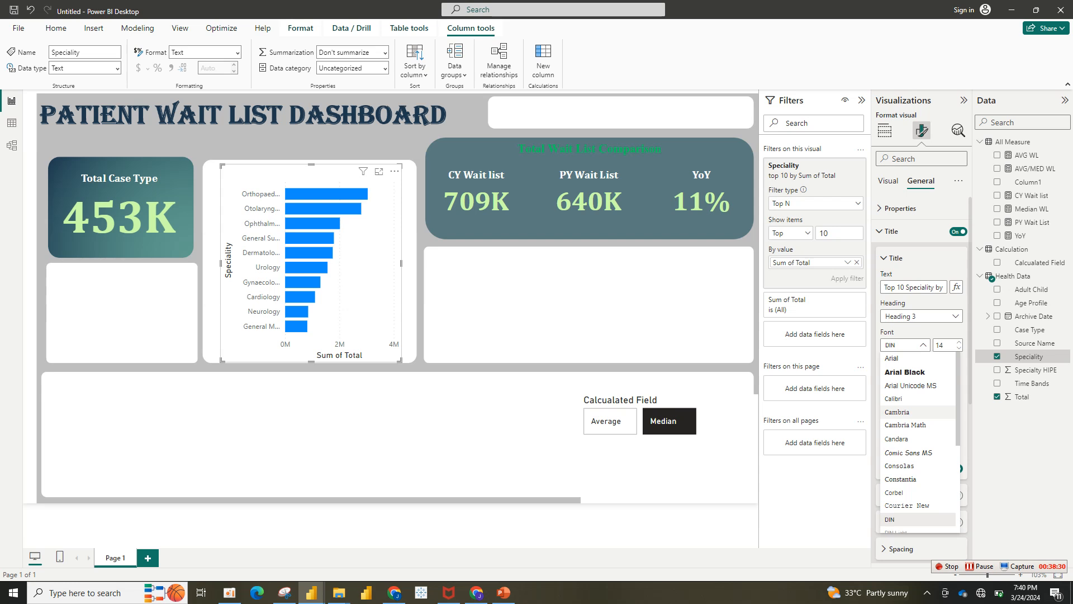
left_click(898, 412)
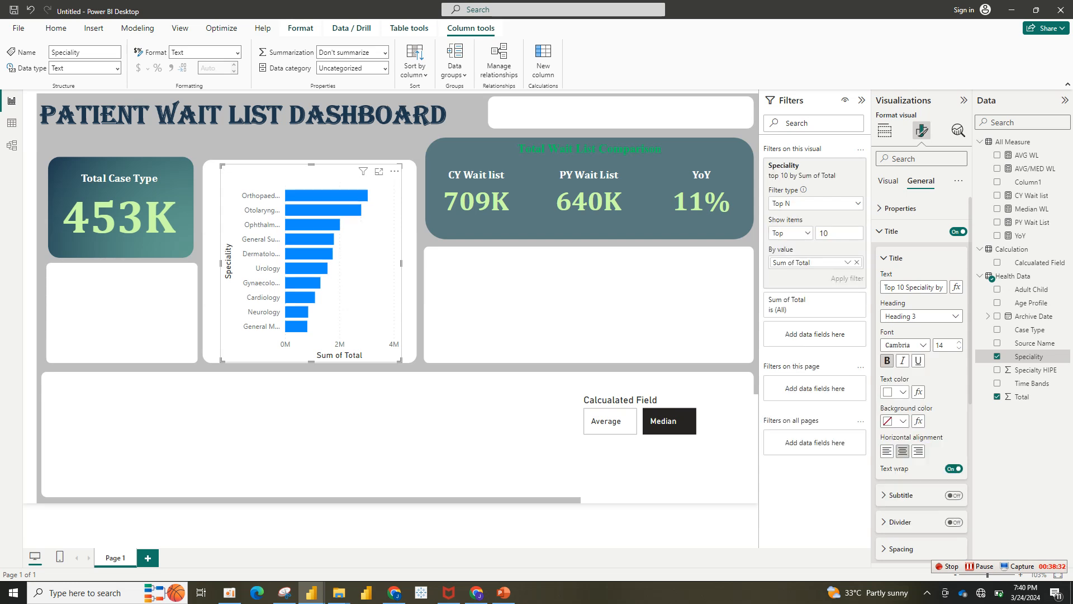
Change the bar chart title's text color to black and set its font size to 12.
left_click(898, 392)
left_click(911, 214)
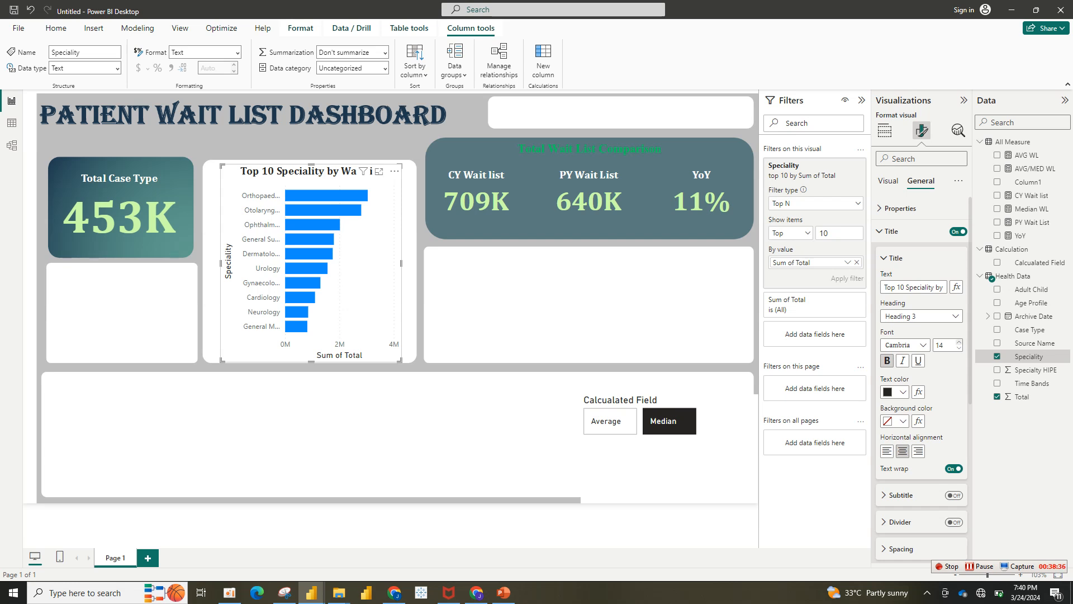
left_click(959, 347)
left_click(959, 348)
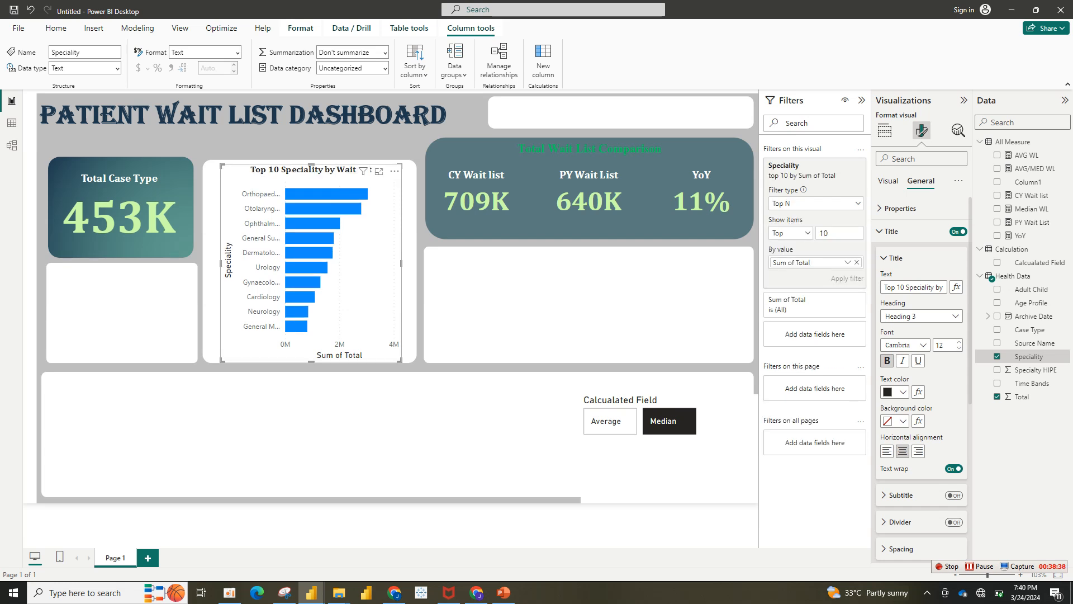
Turn off the X-axis title and X-axis values on the Top 10 Speciality bar chart.
left_click(888, 181)
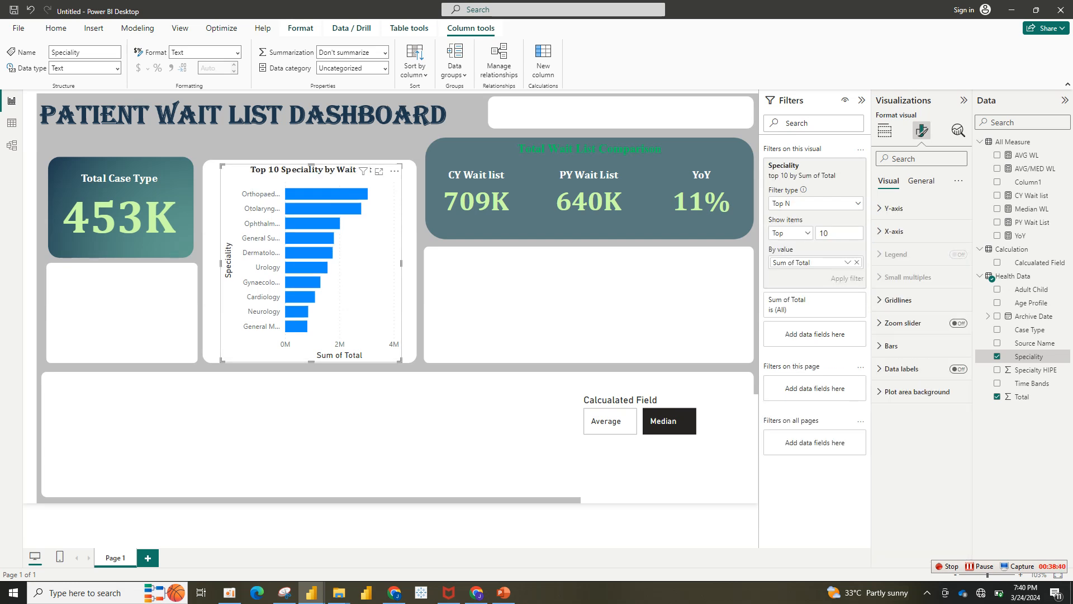
left_click(893, 231)
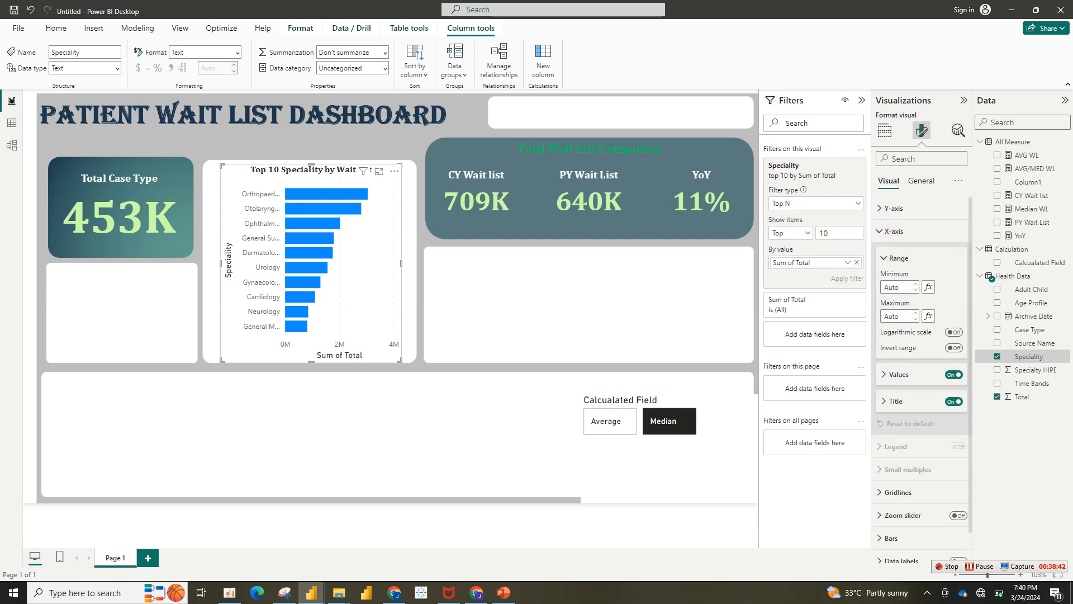
left_click(954, 401)
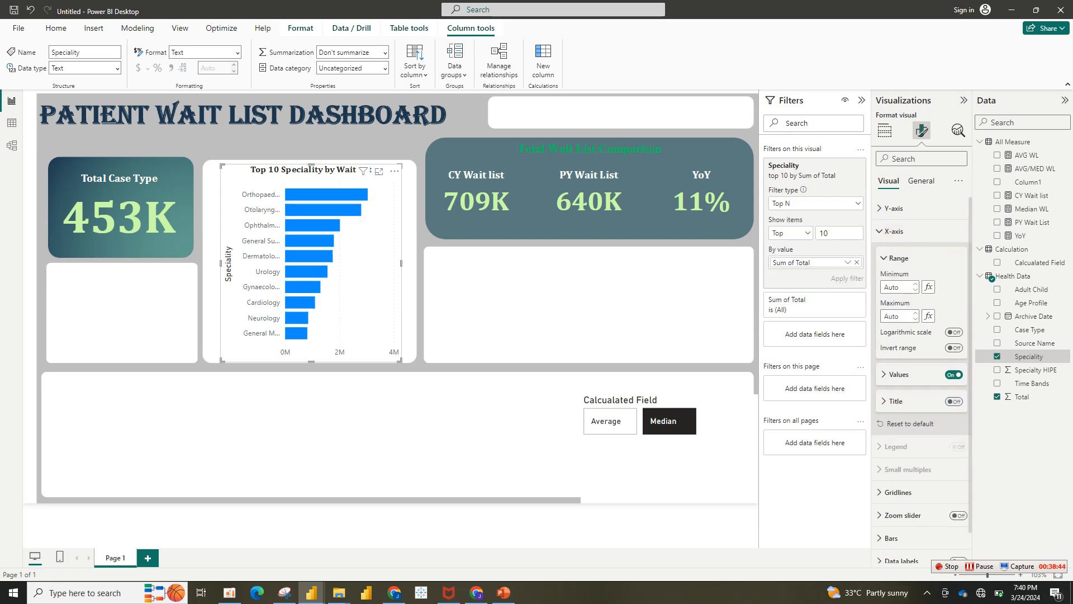
left_click(953, 374)
left_click(893, 230)
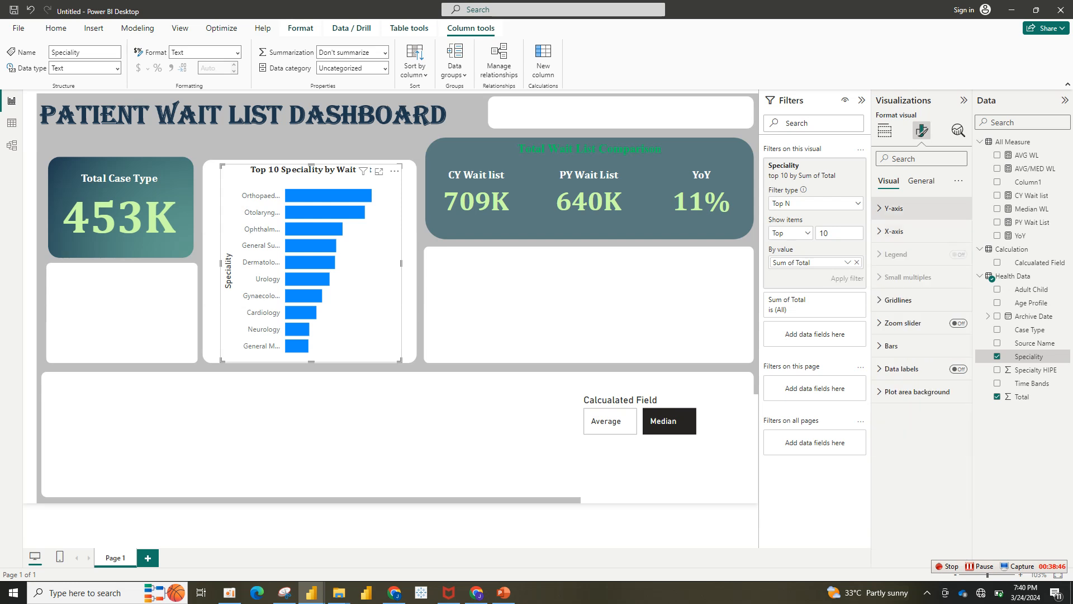
Turn off the bar chart's Y-axis title and format the Y-axis values in bold black Cambria.
left_click(893, 208)
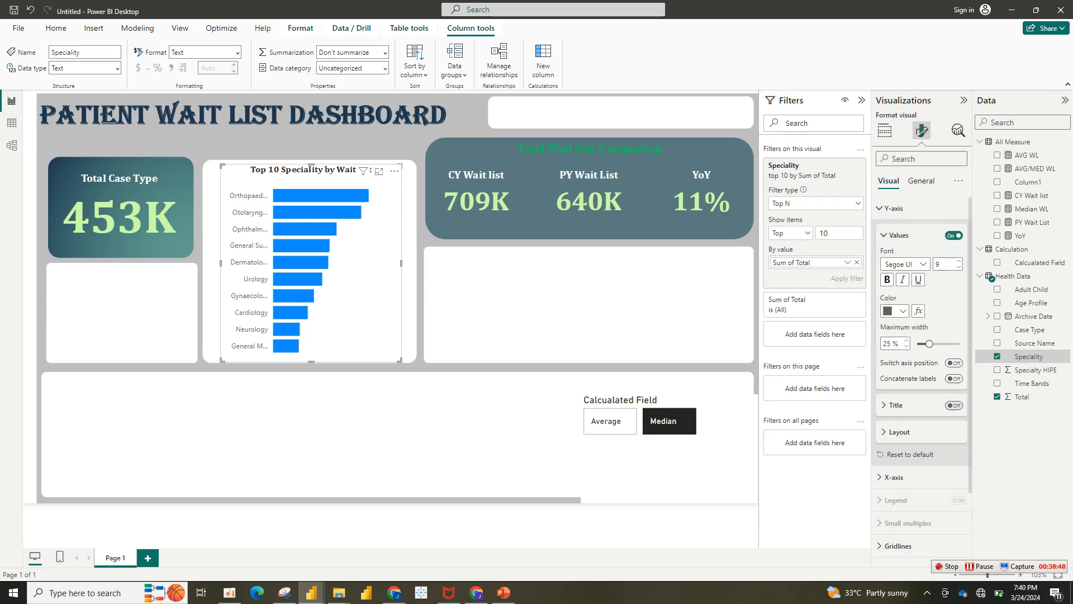
left_click(905, 264)
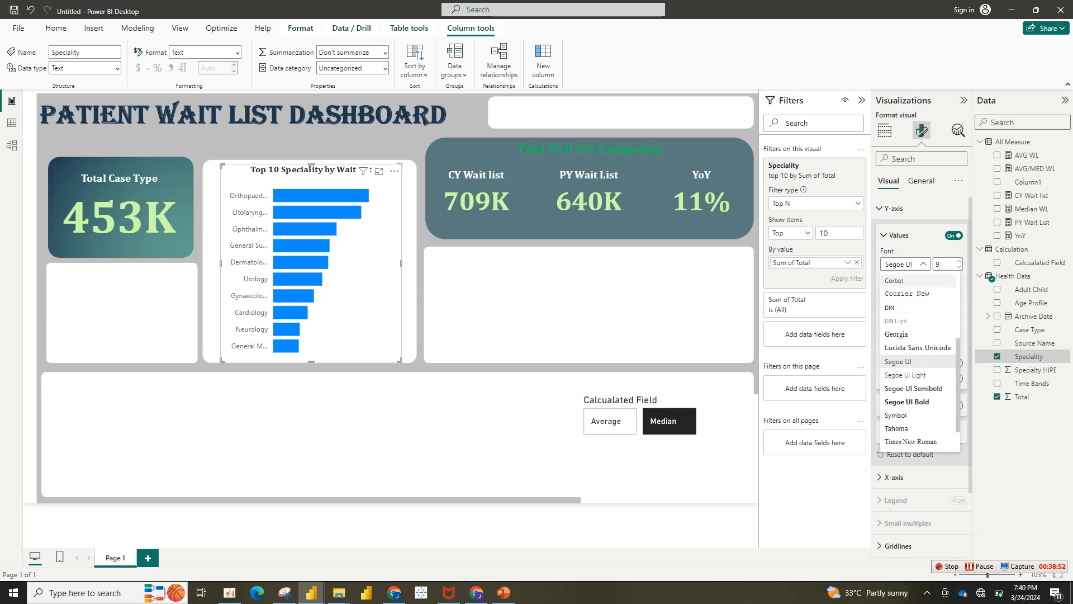
scroll(919, 347, "up", 3)
left_click(897, 330)
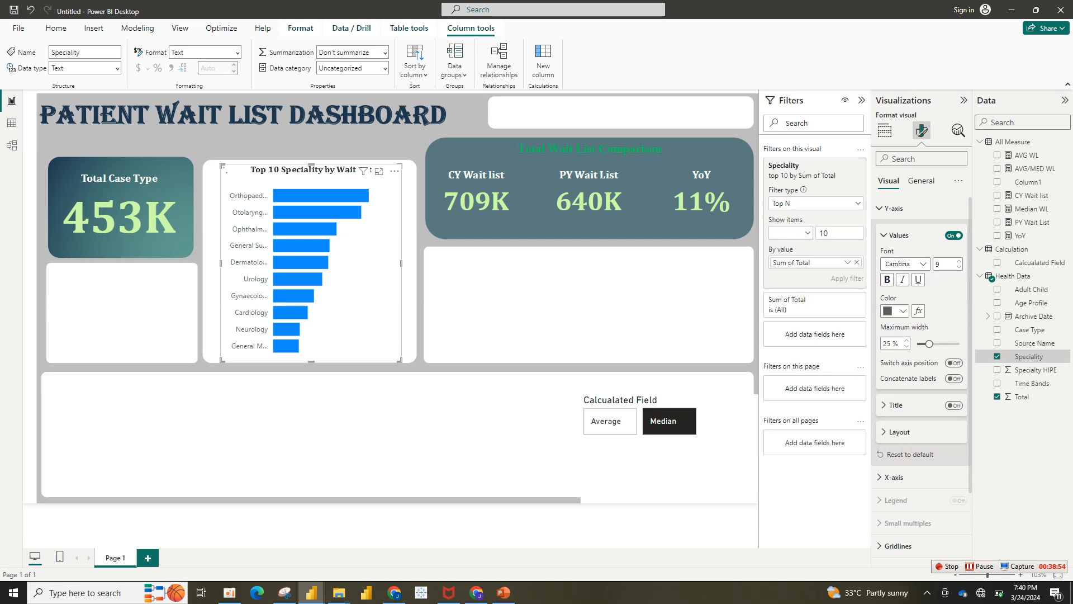
left_click(894, 311)
left_click(911, 349)
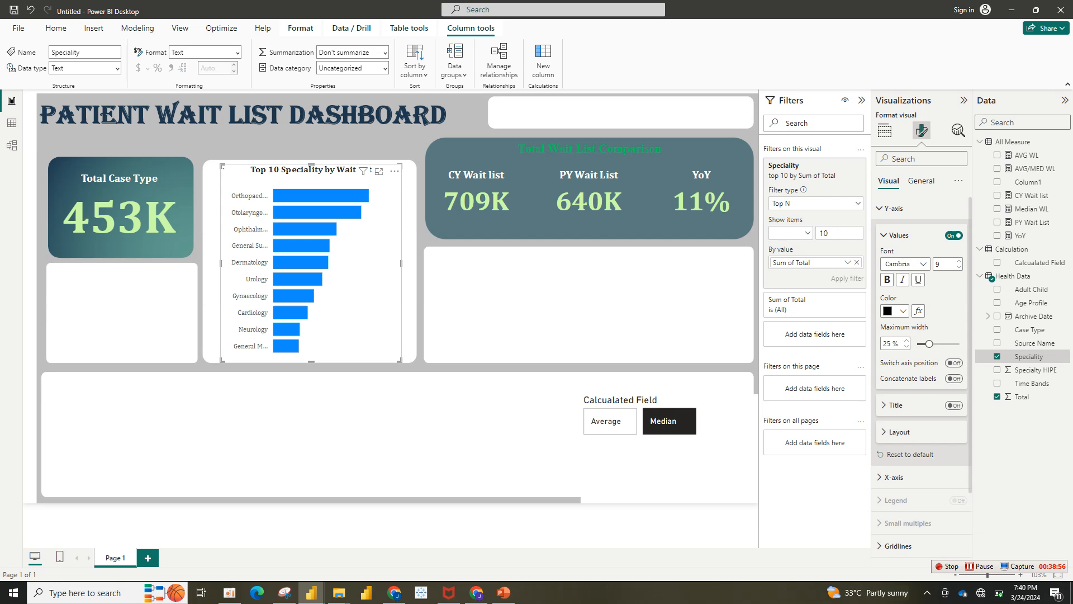
left_click(887, 280)
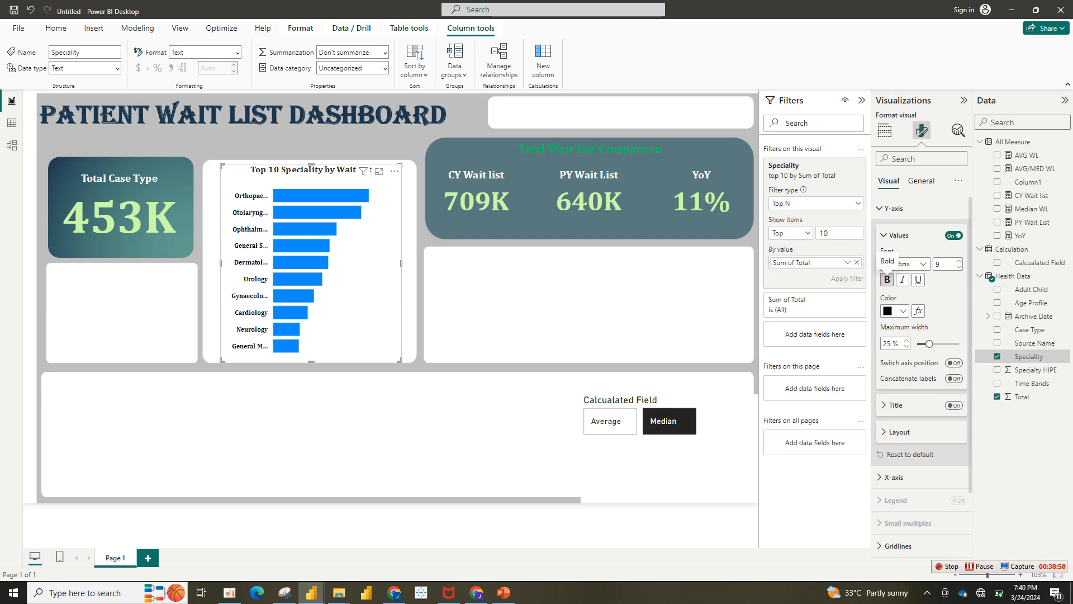
Widen the bar chart on both sides so it spans the full width of its white panel.
left_click_drag(401, 262, 419, 262)
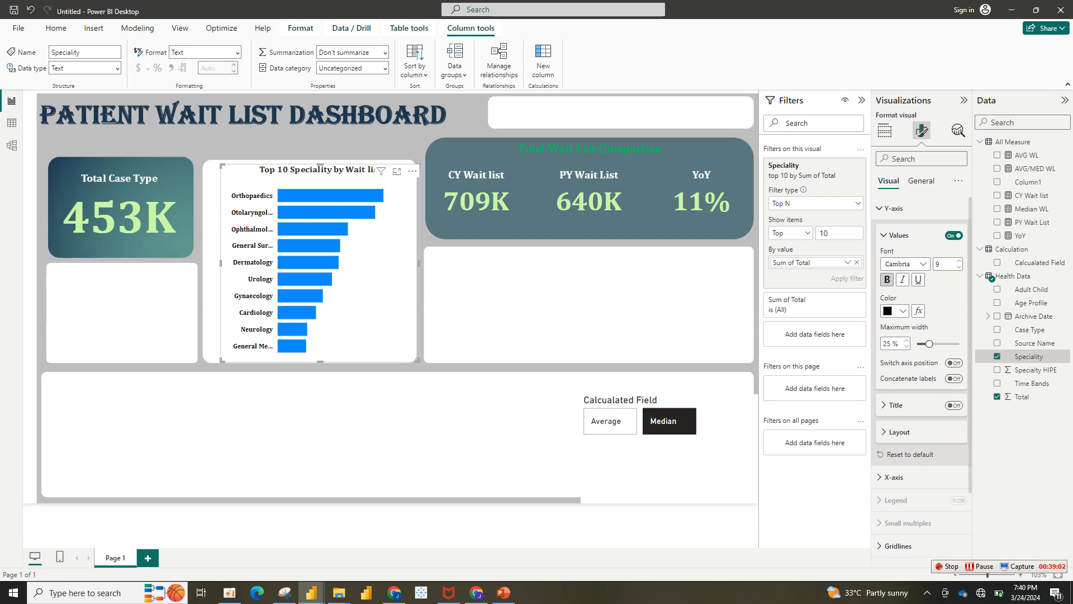
left_click_drag(222, 263, 207, 262)
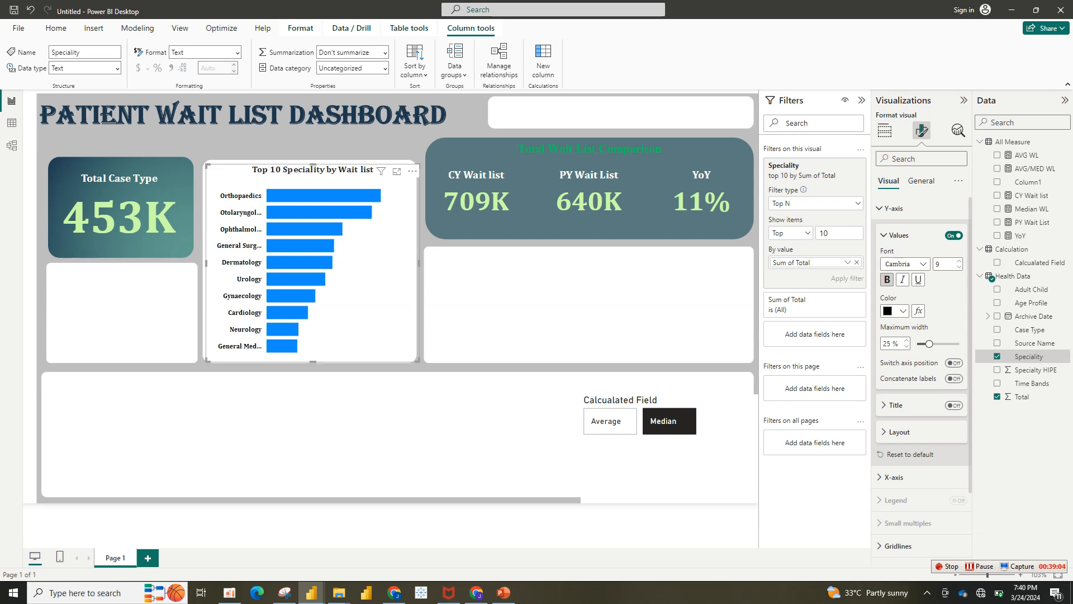
Switch to the finished health report and copy the hex code #5A7A80 from its Top 10 Specialty chart's bar color.
mouse_move(311, 593)
left_click(258, 541)
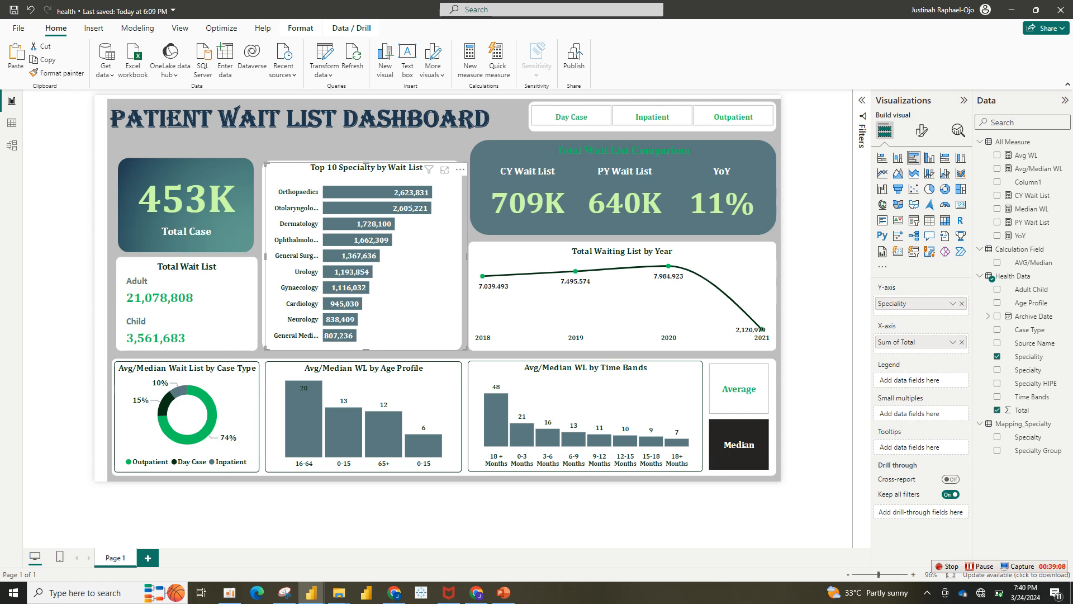
left_click(922, 131)
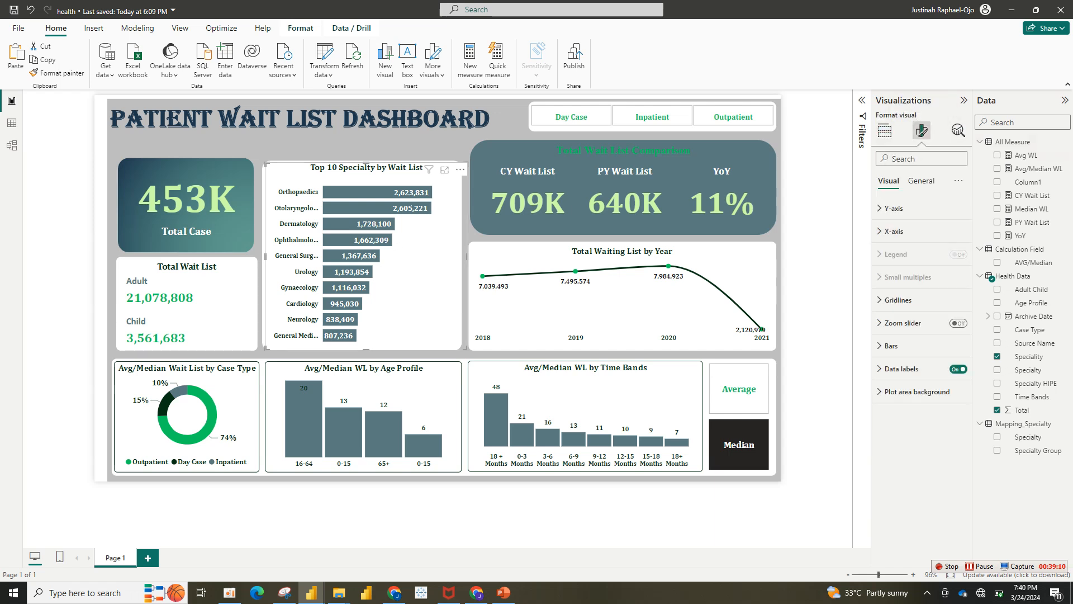
left_click(891, 346)
left_click(896, 401)
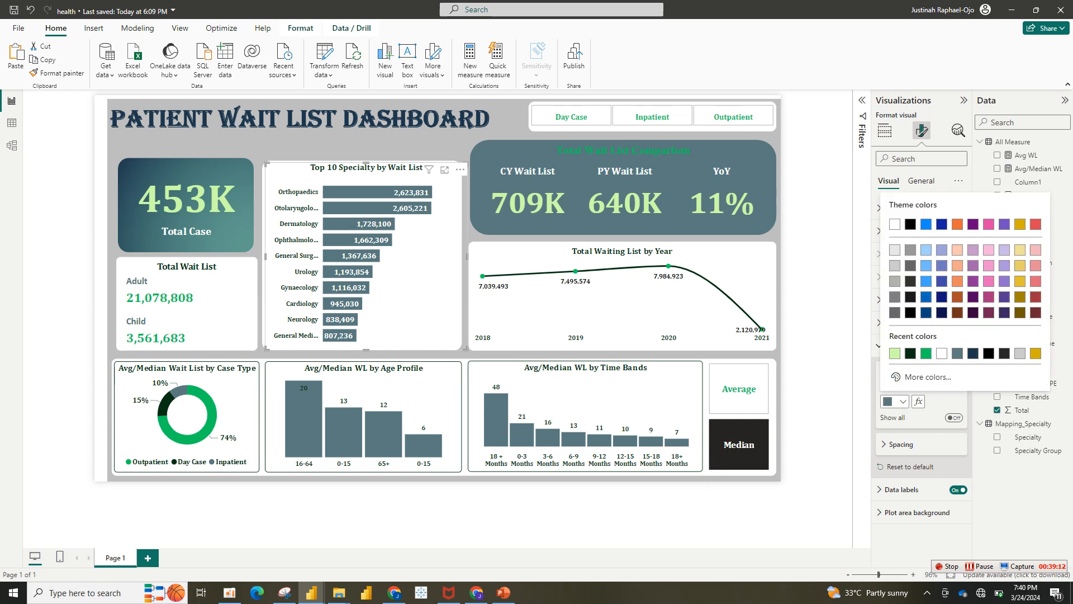
left_click(928, 377)
key("ctrl+c")
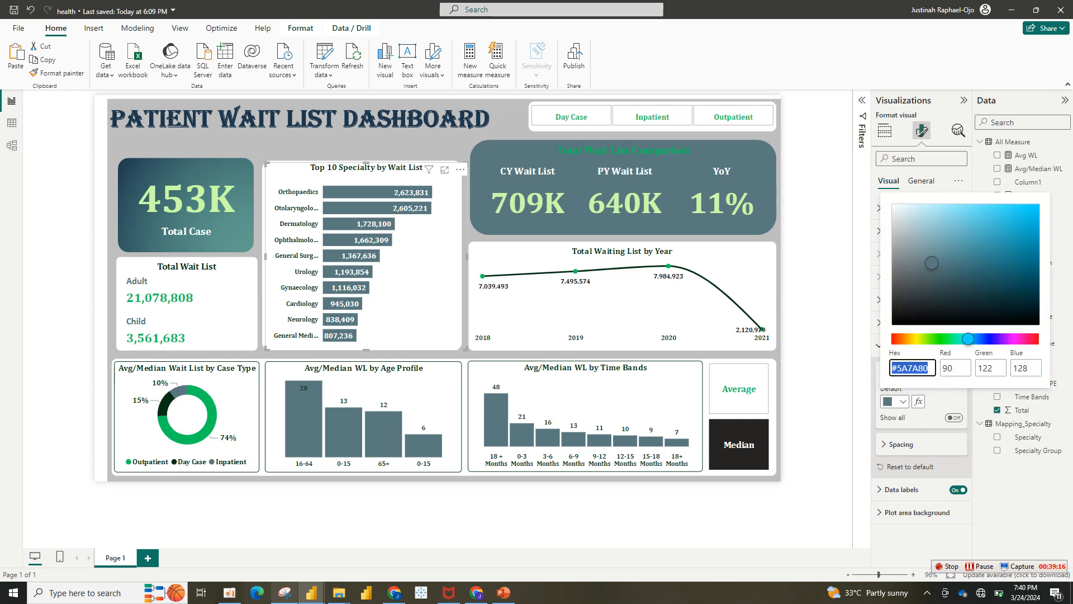
Switch back to the untitled report and set the bar chart's default bar color to the copied hex #5A7A80.
mouse_move(311, 592)
left_click(372, 545)
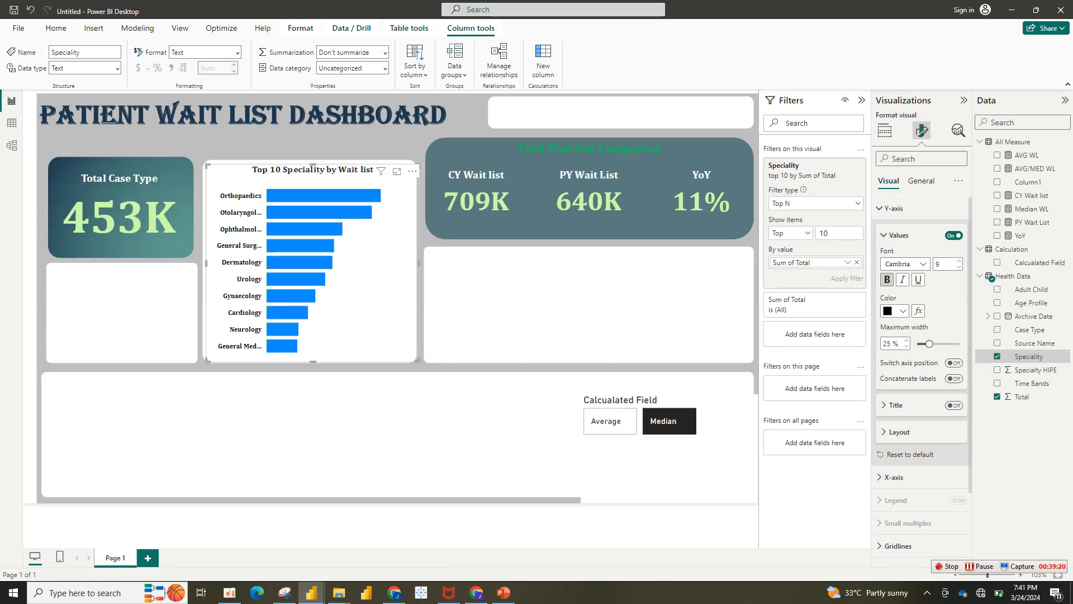
left_click(893, 208)
left_click(902, 323)
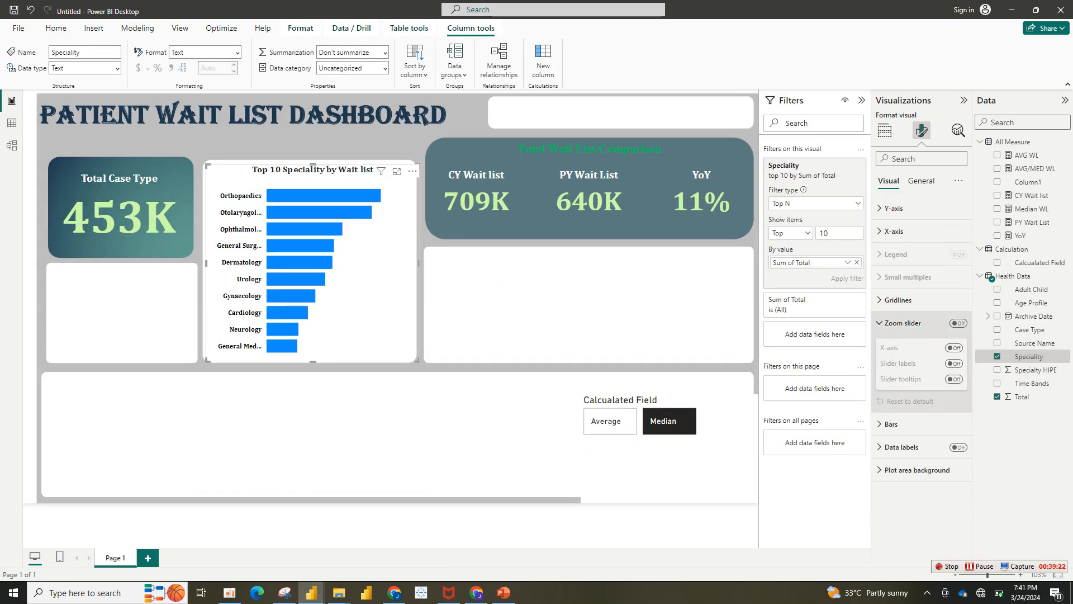
left_click(903, 322)
left_click(898, 300)
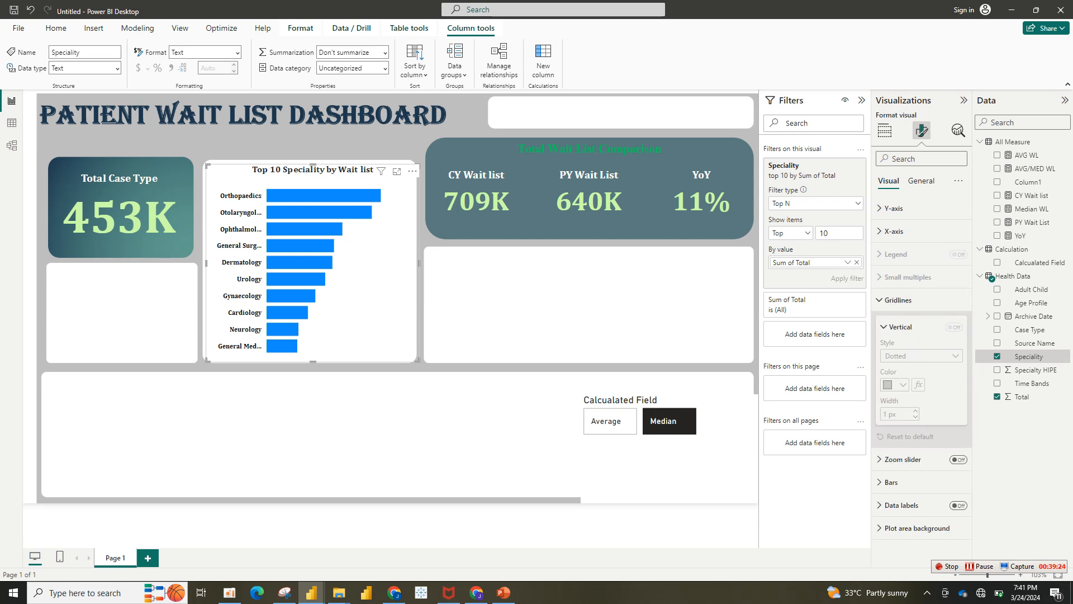
left_click(898, 299)
left_click(891, 345)
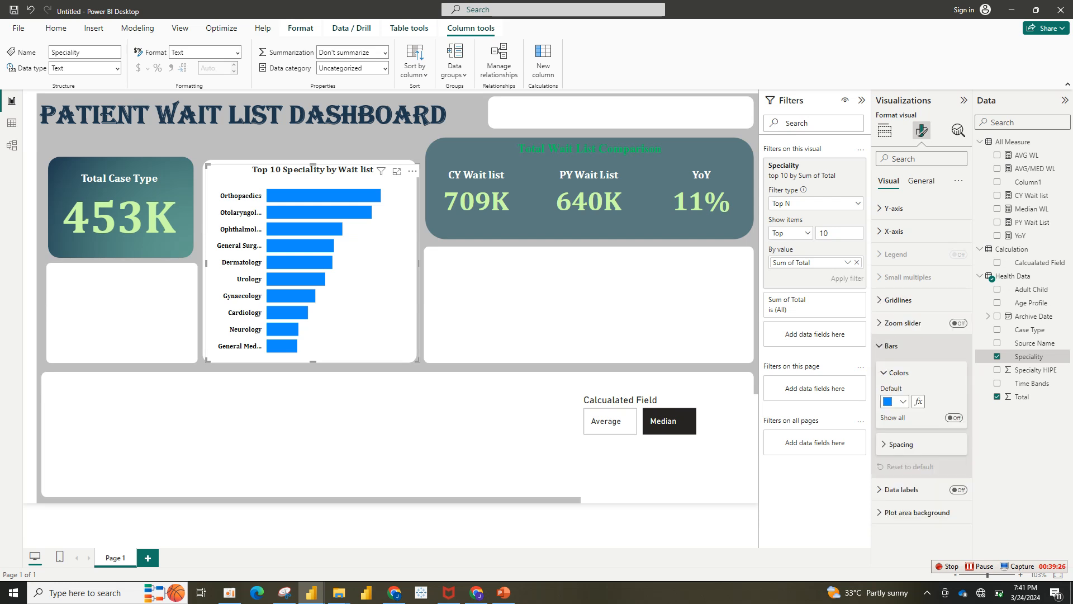
left_click(903, 401)
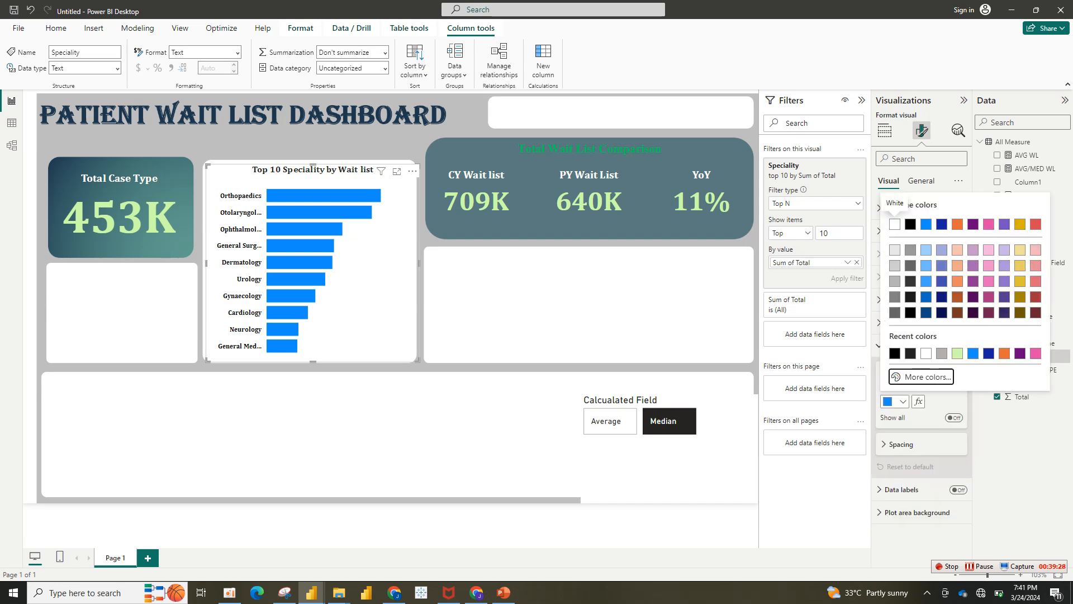
left_click(921, 373)
key("ctrl+v")
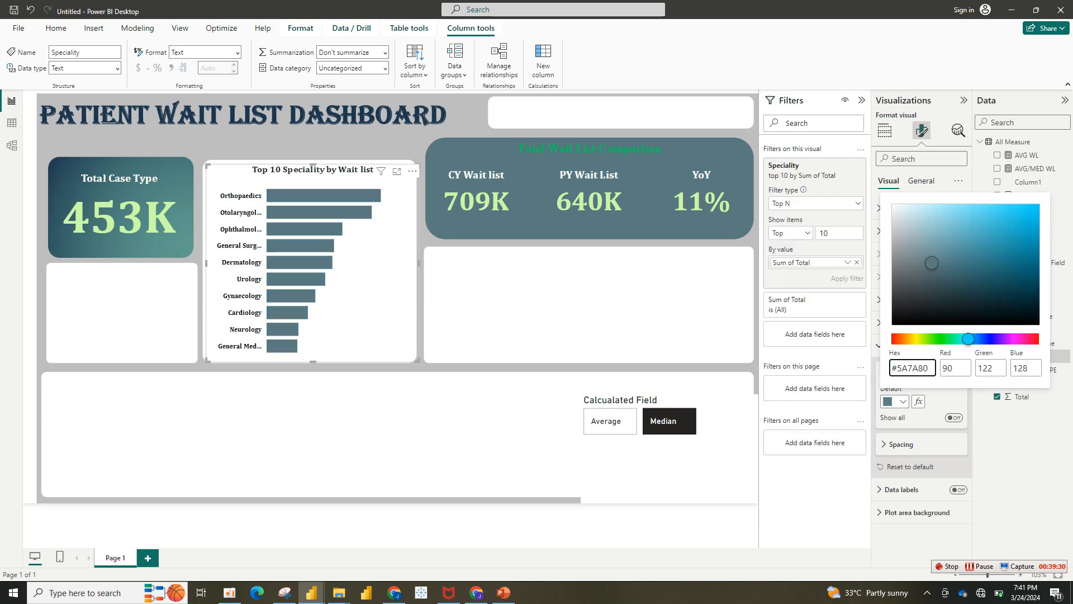
key("Return")
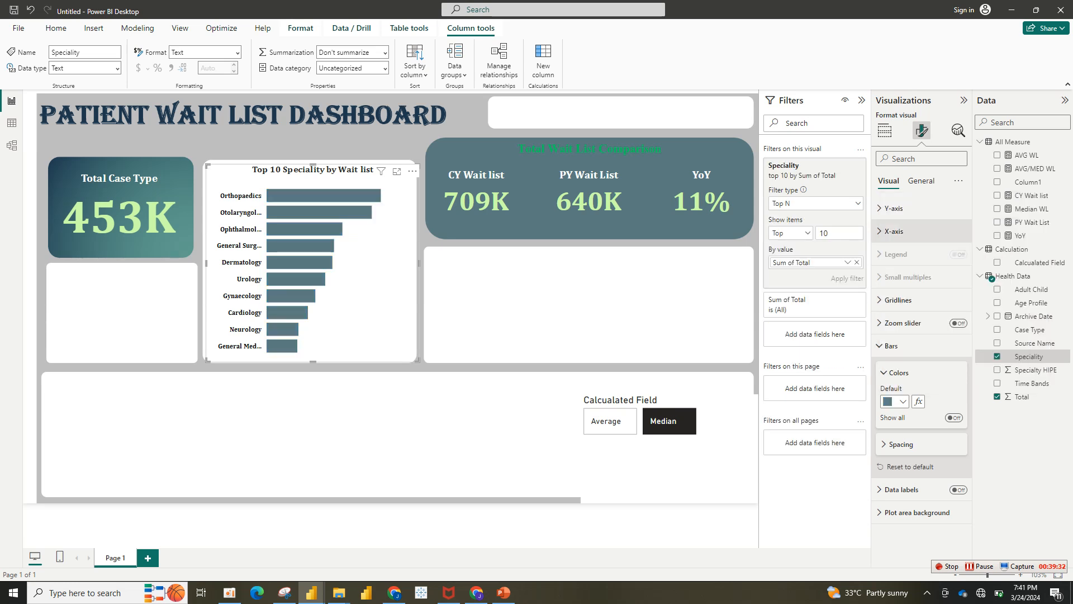
left_click(891, 345)
Turn on data labels for the bar chart and set their position to Inside end.
left_click(958, 369)
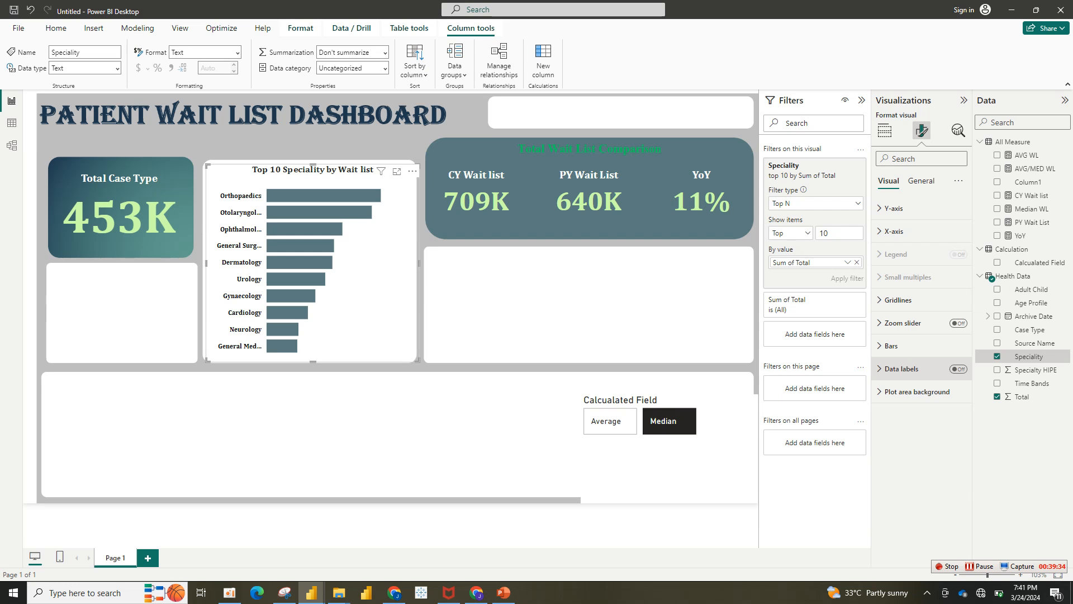
left_click(901, 369)
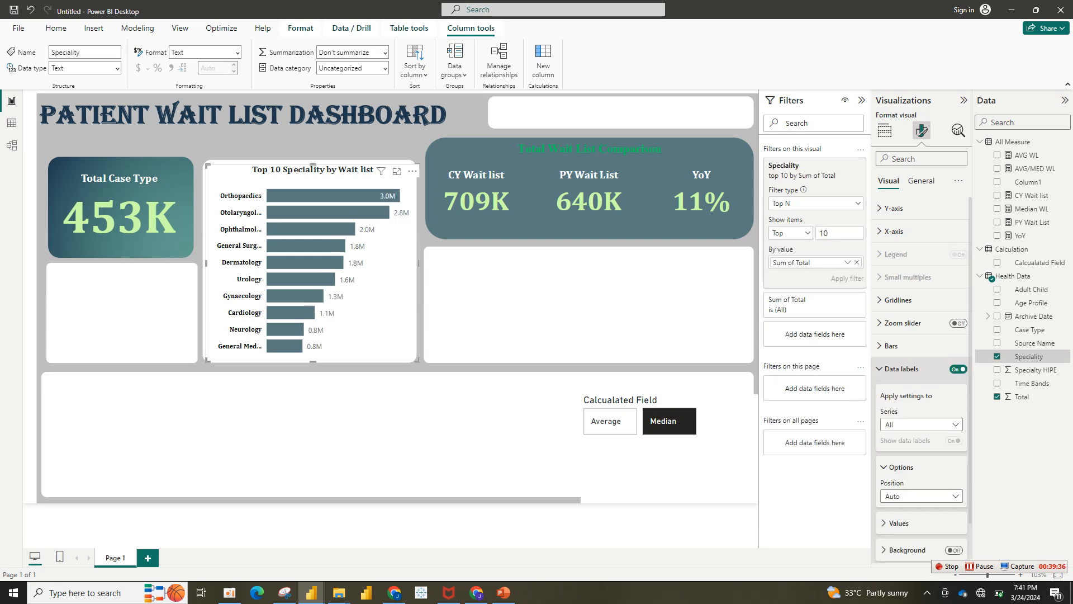
left_click(923, 496)
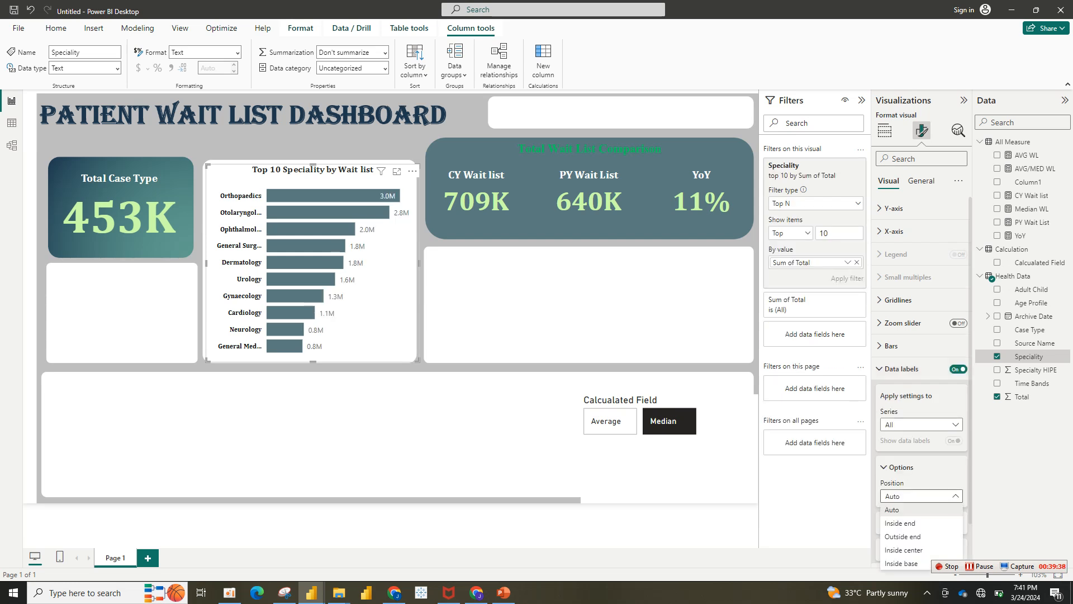
left_click(923, 496)
left_click(922, 496)
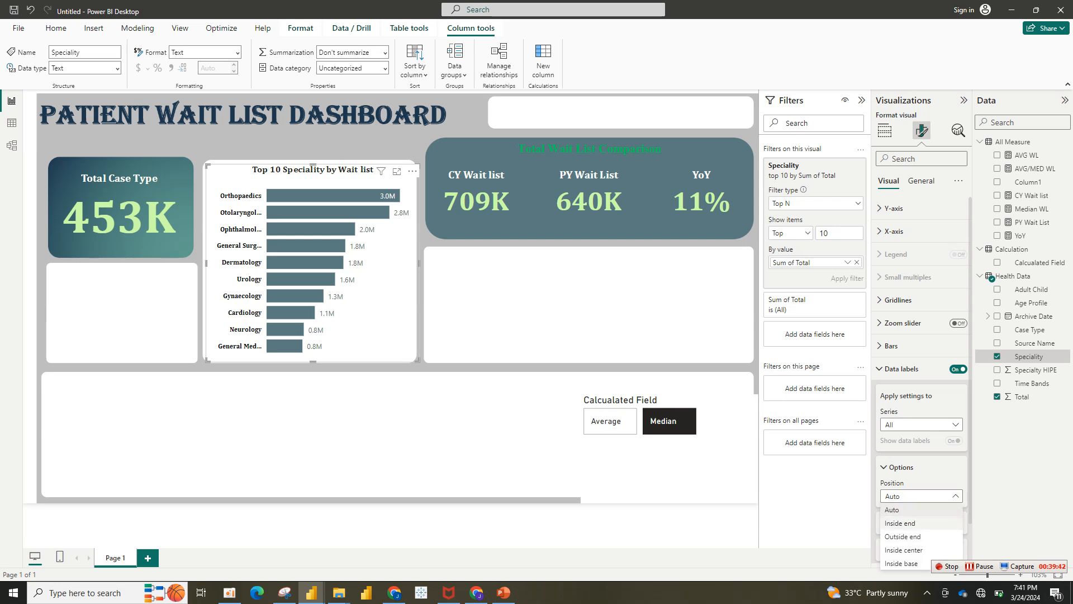
left_click(921, 522)
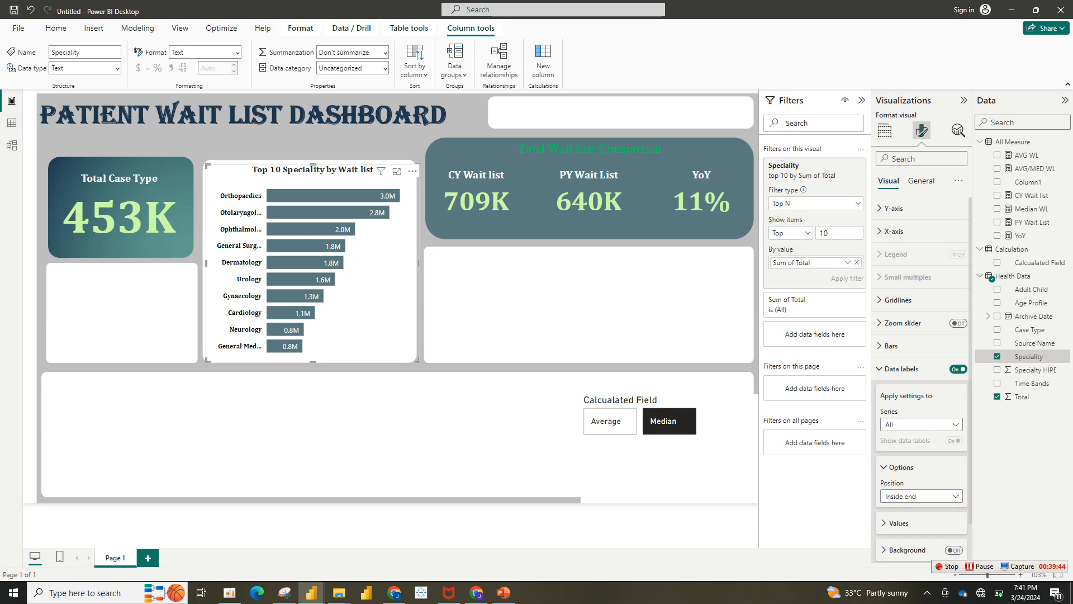
Set the display units of the bar chart's data label values to None.
scroll(921, 380, "down", 2)
left_click(898, 479)
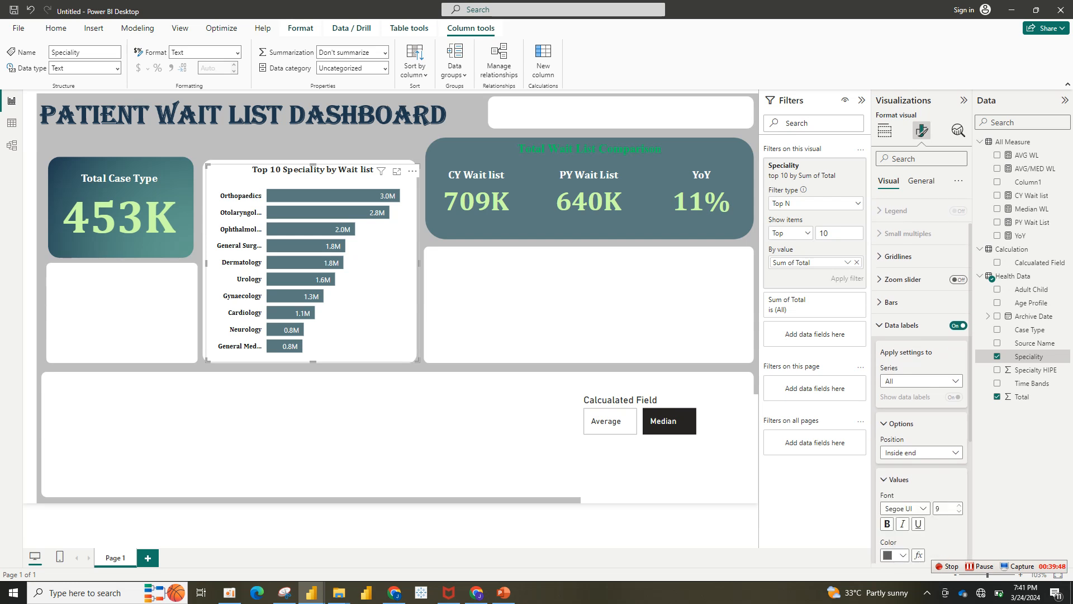
scroll(921, 380, "down", 4)
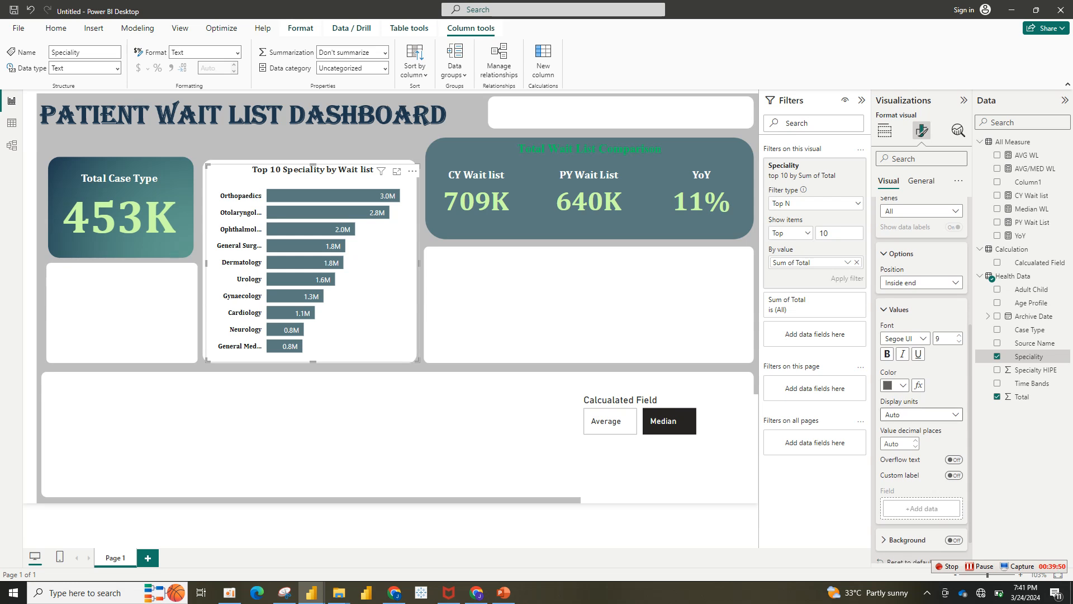
left_click(921, 414)
left_click(921, 414)
left_click(921, 414)
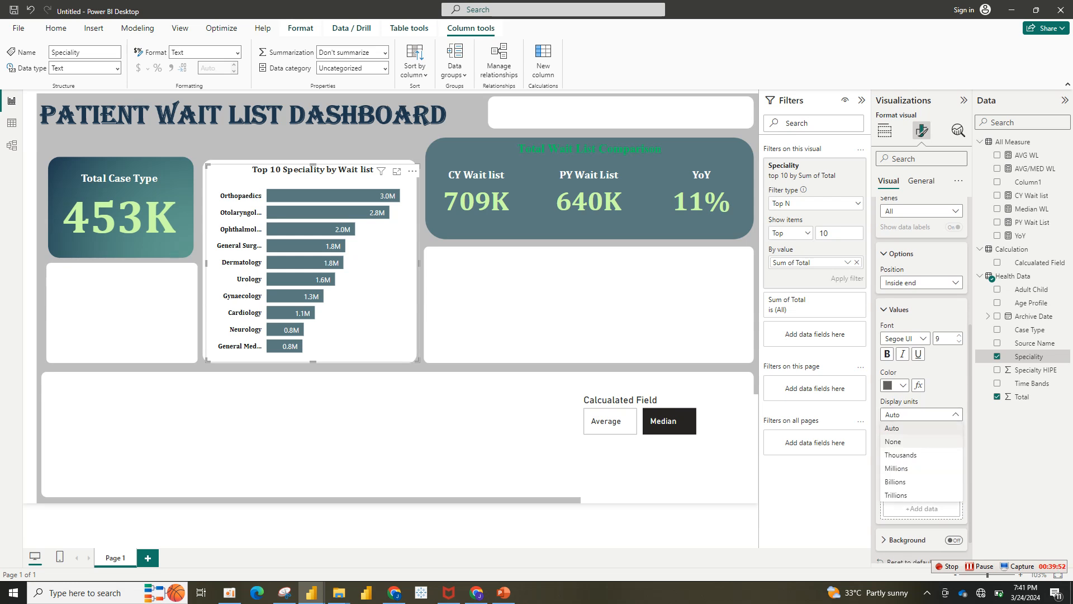
left_click(893, 441)
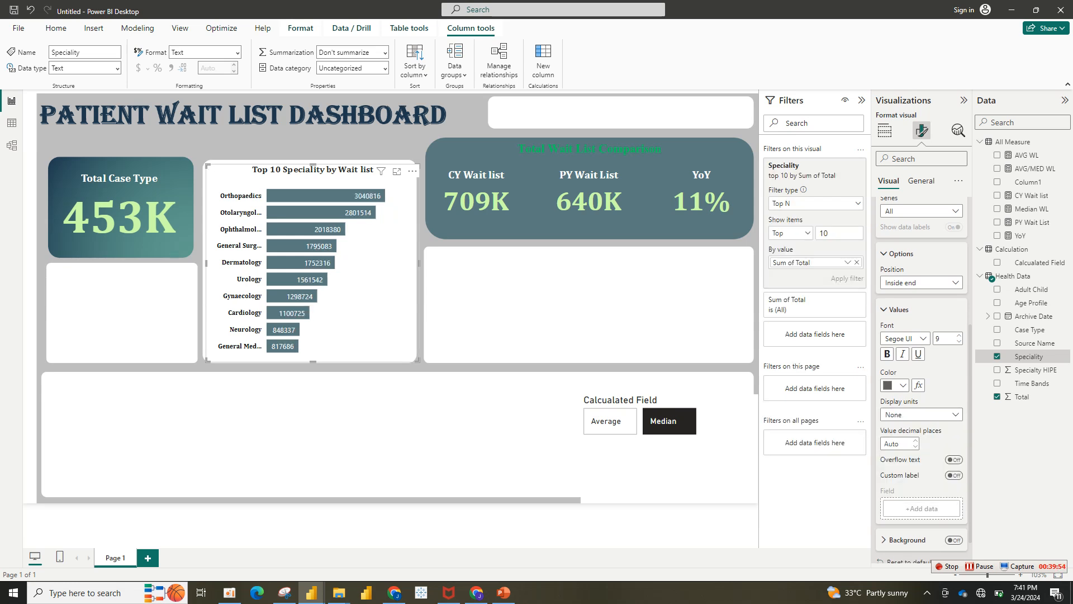
Add a thousands separator to the Total field and set the bar chart's data label values to bold Cambria.
left_click(1021, 396)
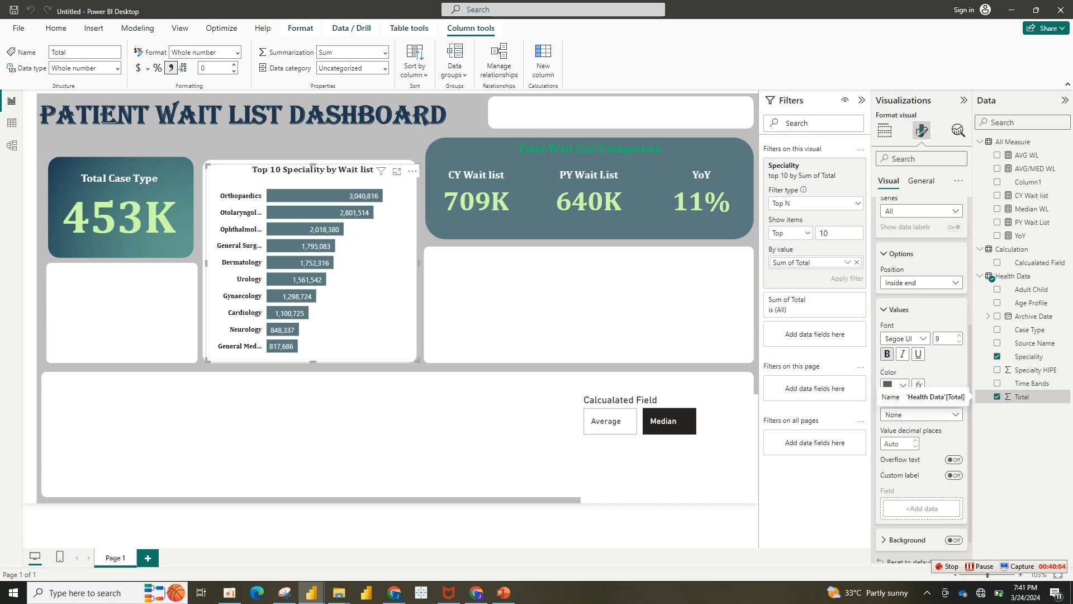
left_click(905, 338)
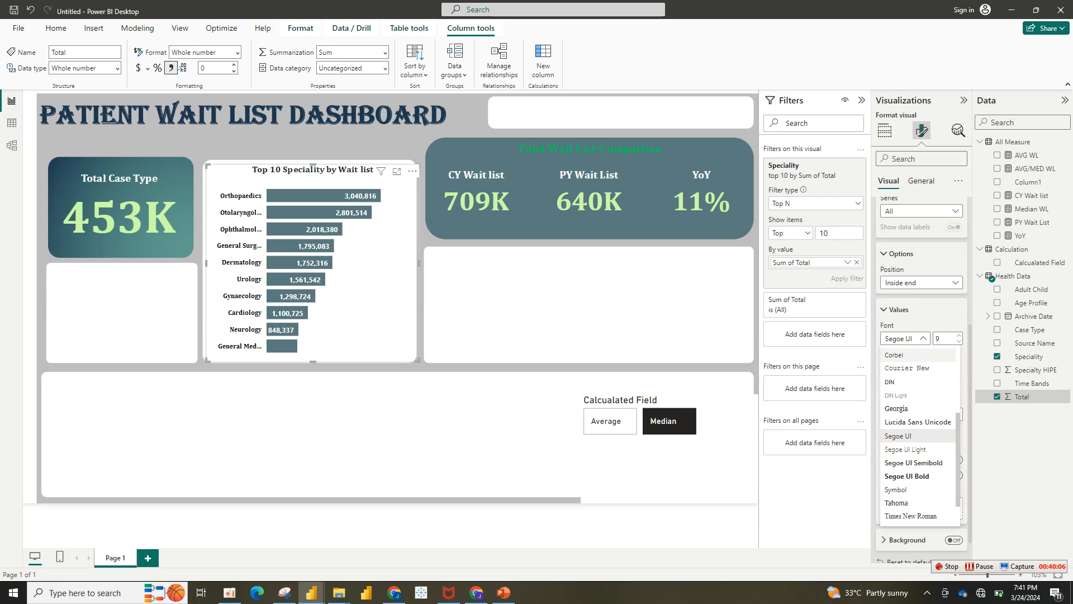
scroll(917, 405, "up", 3)
left_click(905, 404)
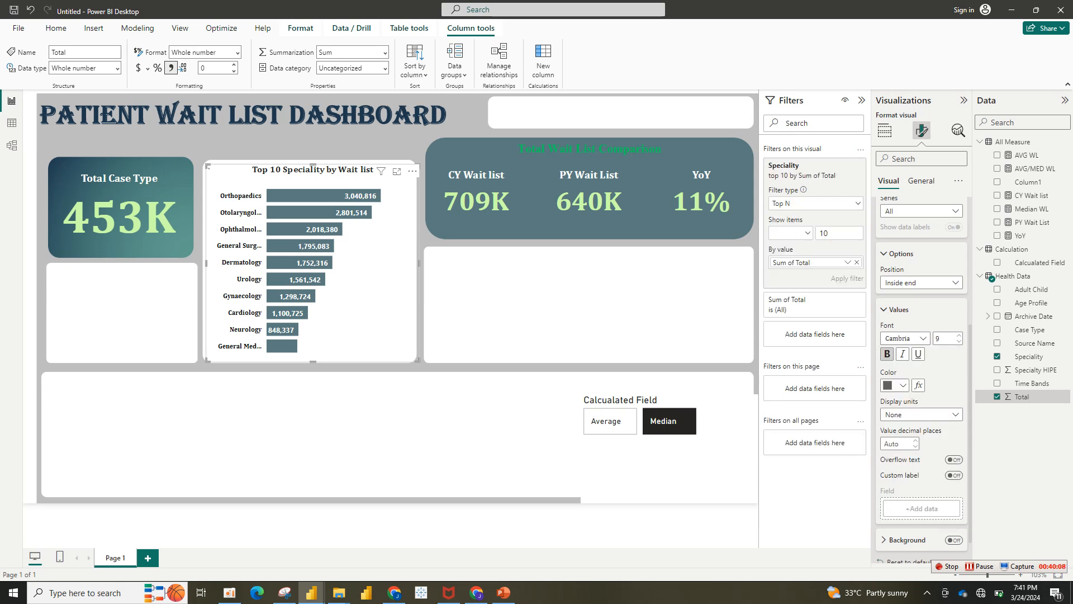
Try a font size of 12 for the bar chart's data label values.
left_click(959, 335)
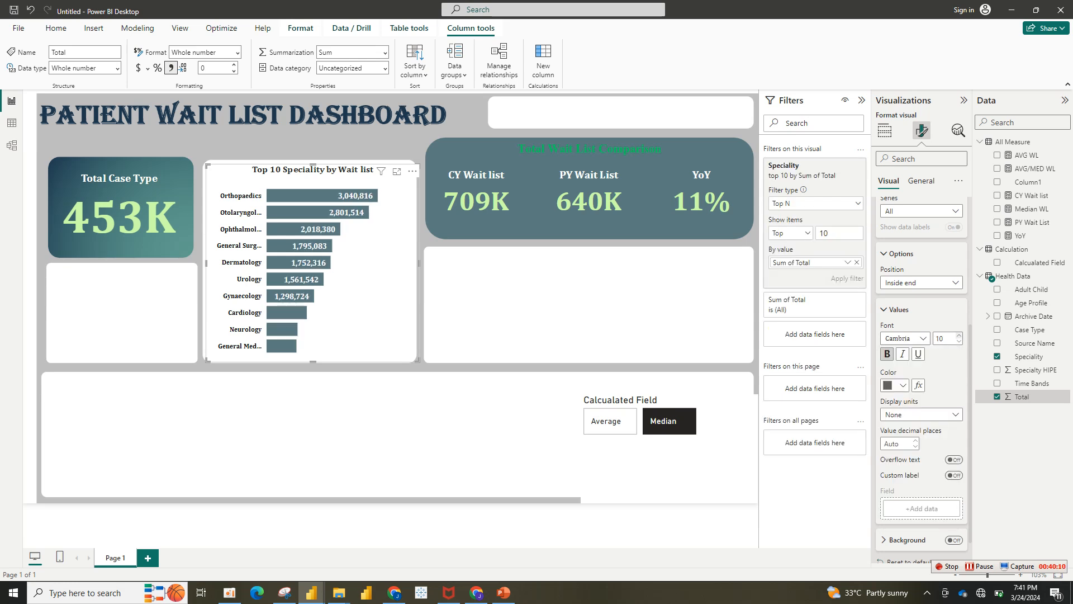
left_click(959, 336)
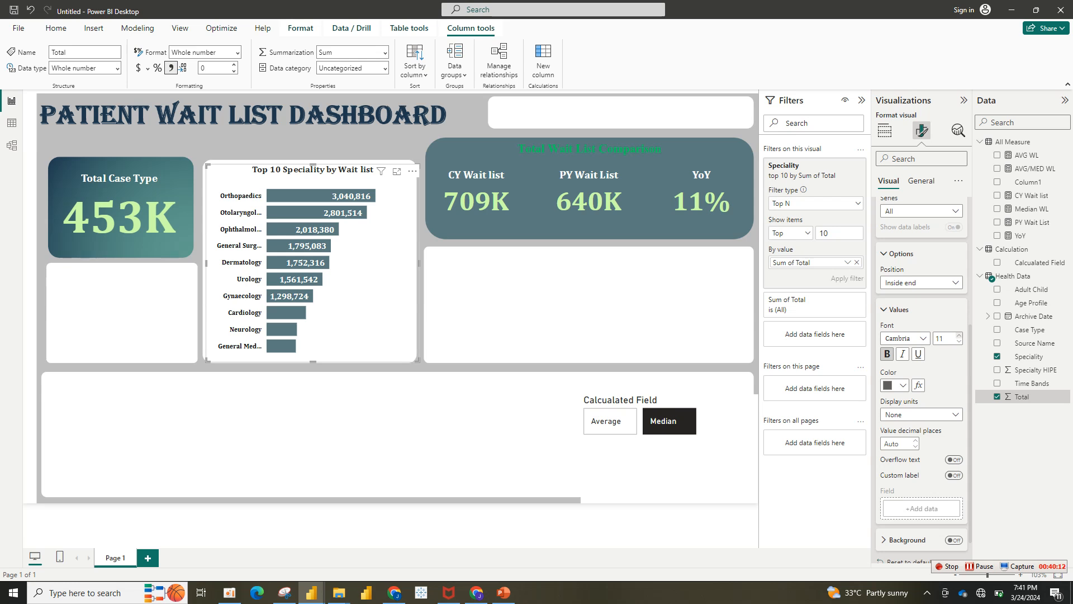
left_click(959, 335)
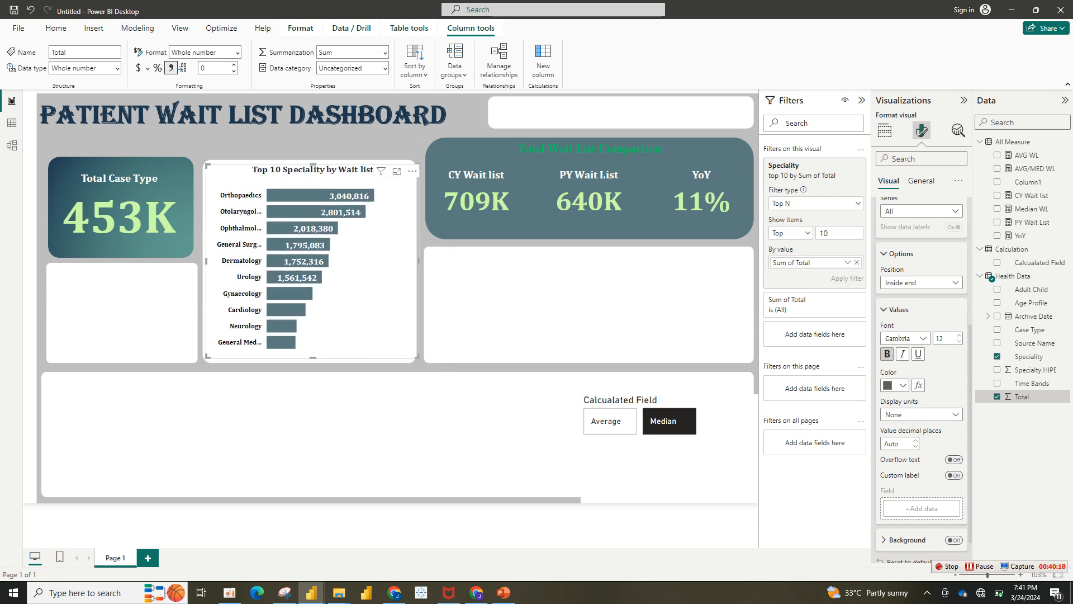
Switch to the finished health report and check the data label value font settings of its Top 10 Specialty chart.
mouse_move(312, 592)
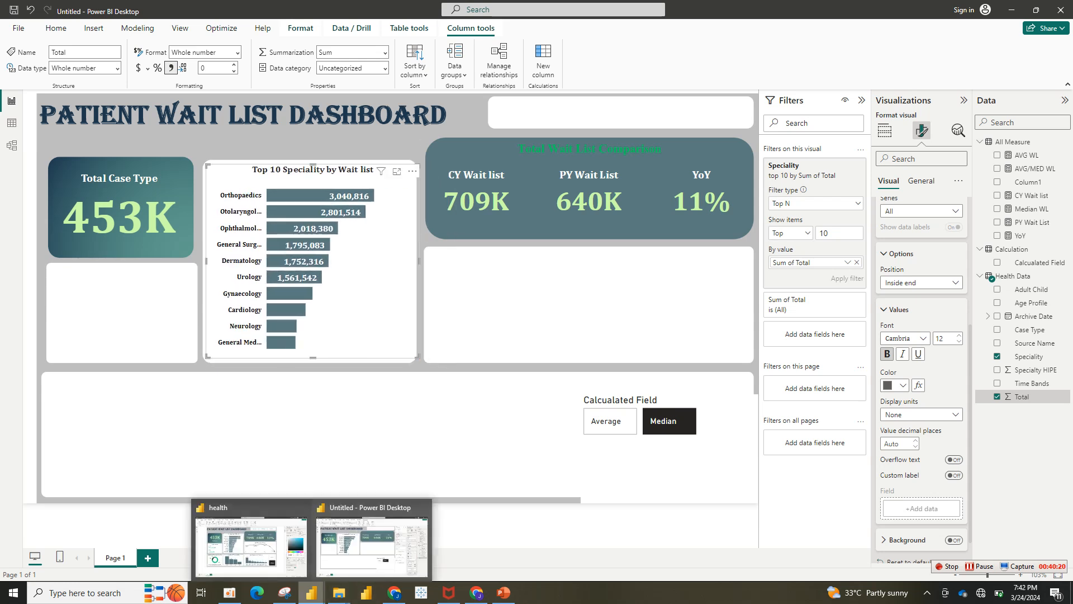
left_click(251, 545)
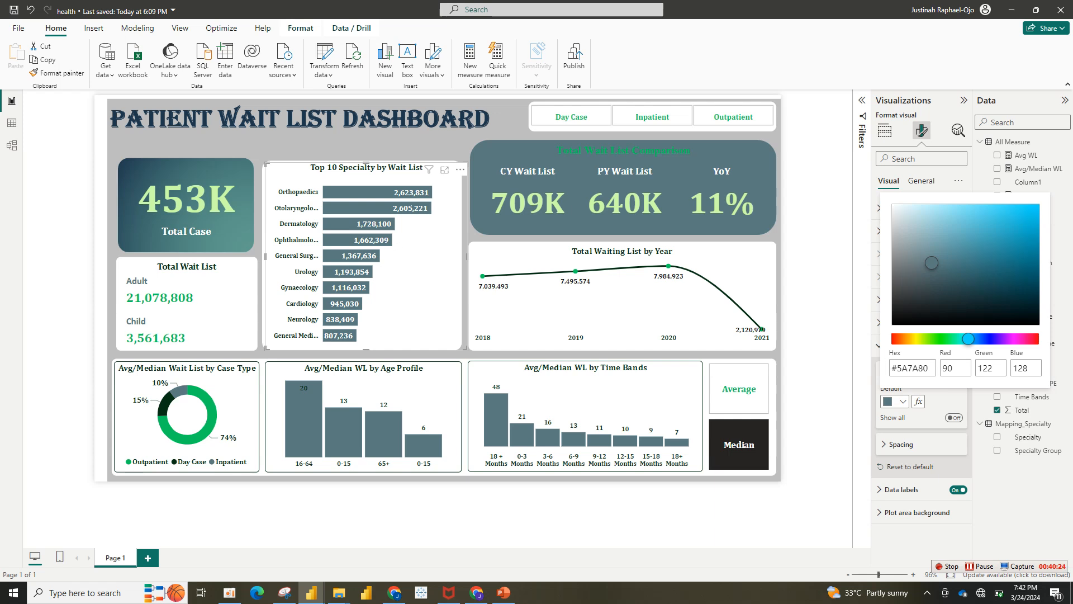
left_click(772, 314)
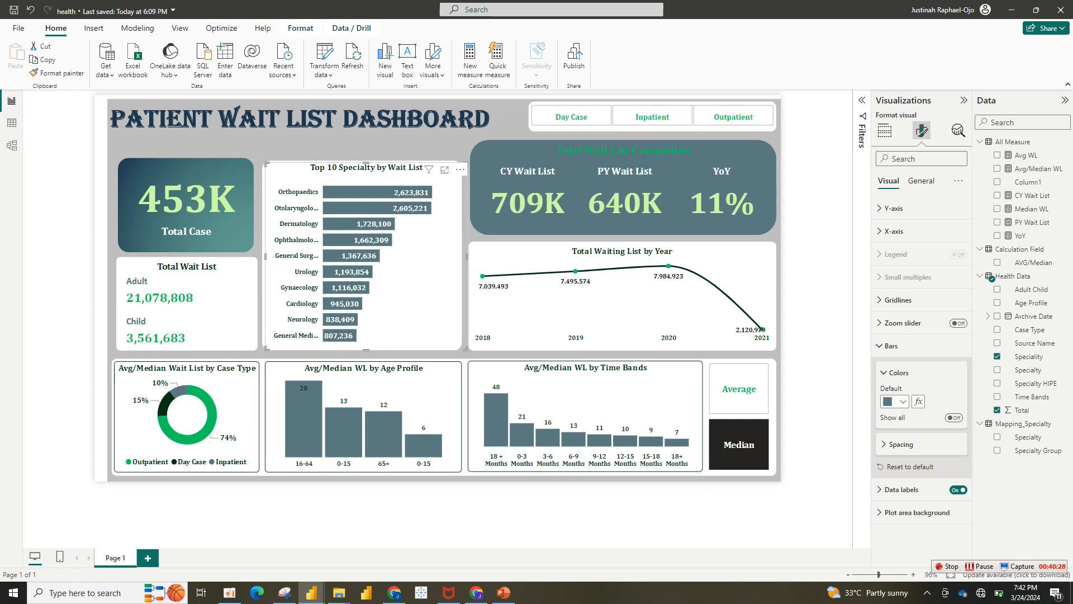
left_click(885, 373)
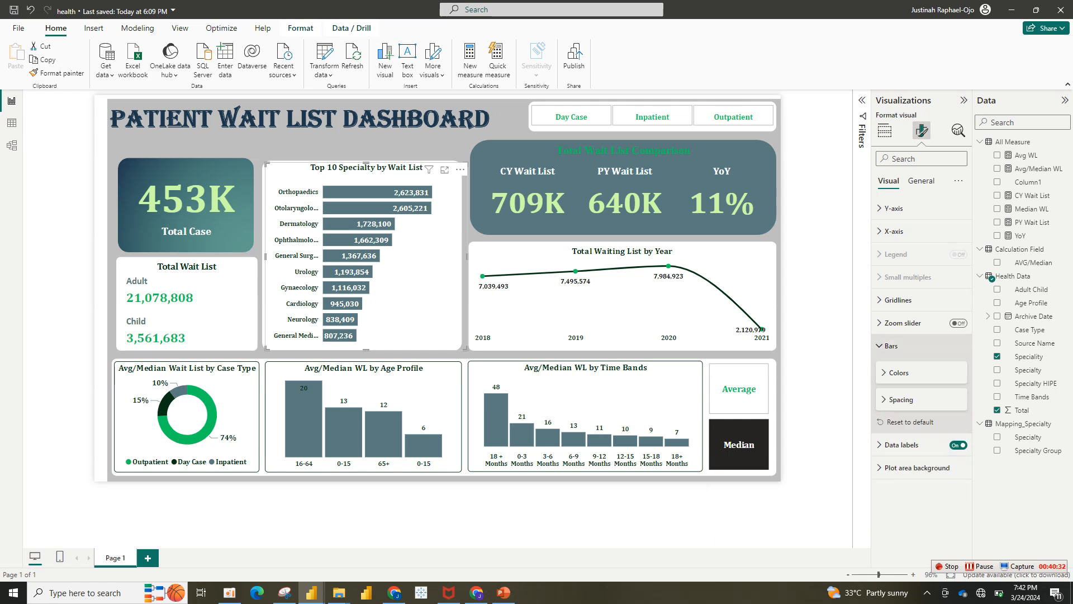
left_click(892, 345)
left_click(901, 368)
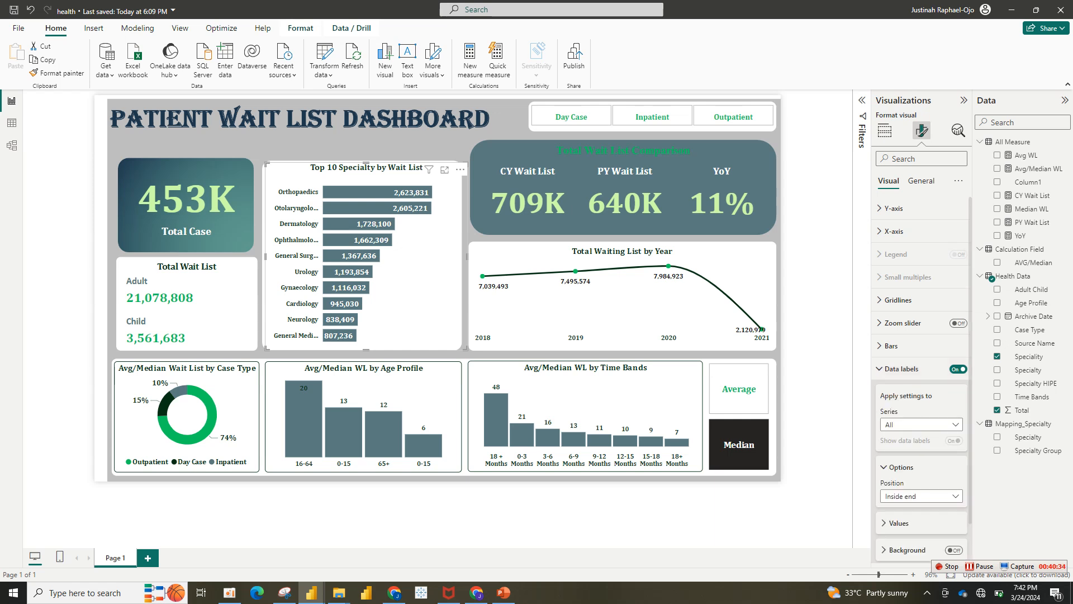
scroll(921, 379, "down", 2)
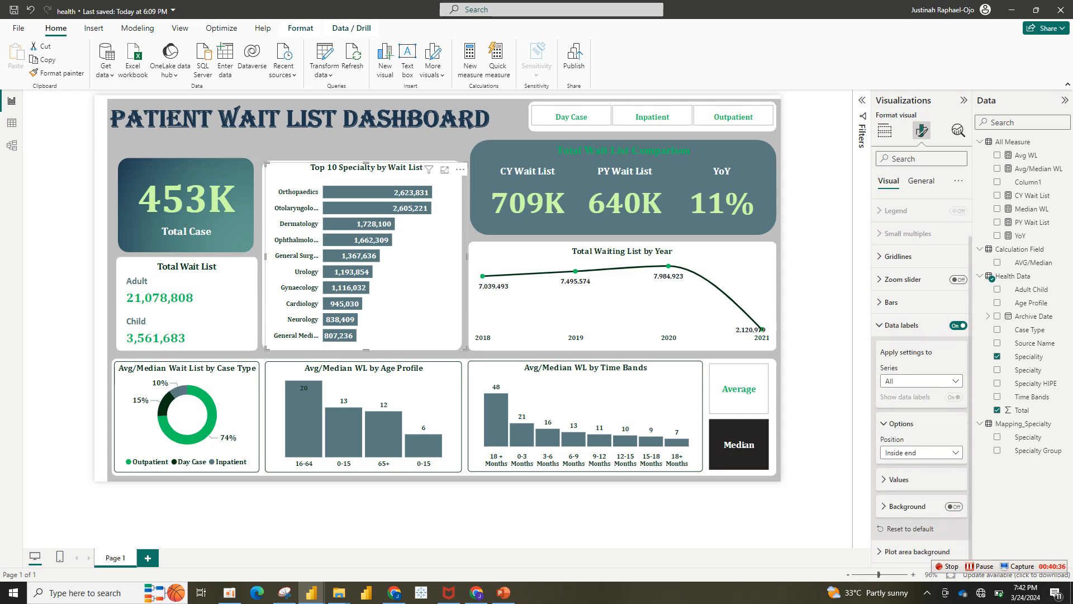
left_click(899, 480)
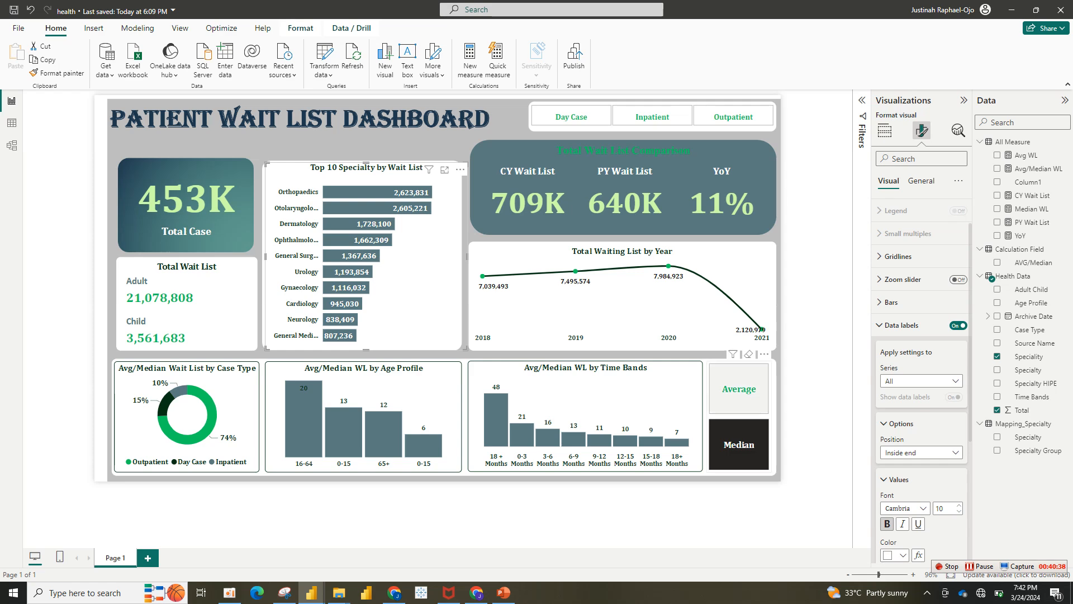
Switch back to the untitled report, widen the Top 10 Speciality bar chart and set its data label value font size to 10.
mouse_move(311, 592)
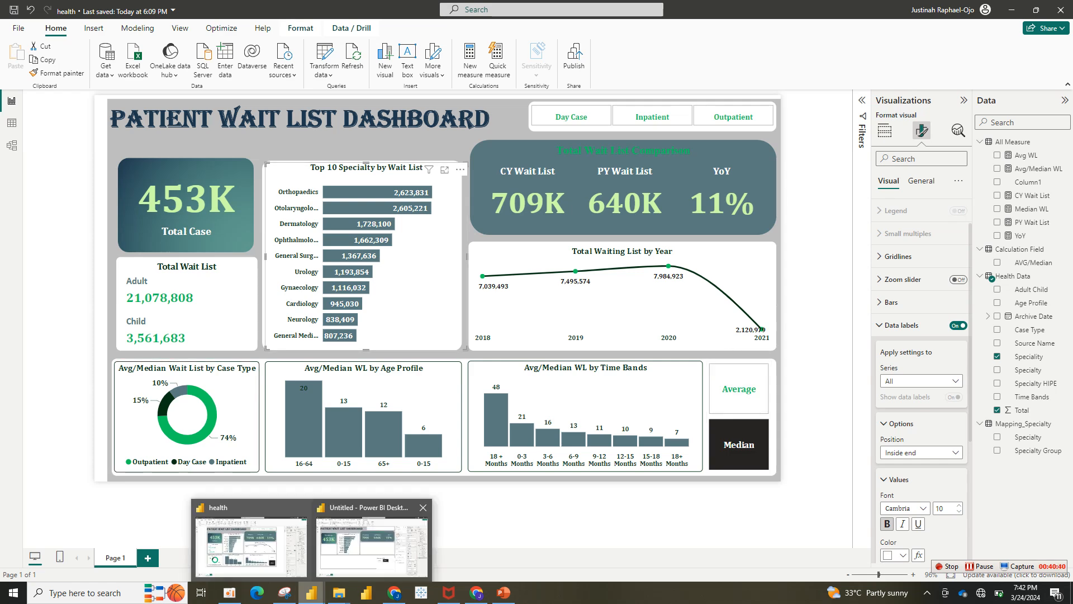
left_click(394, 550)
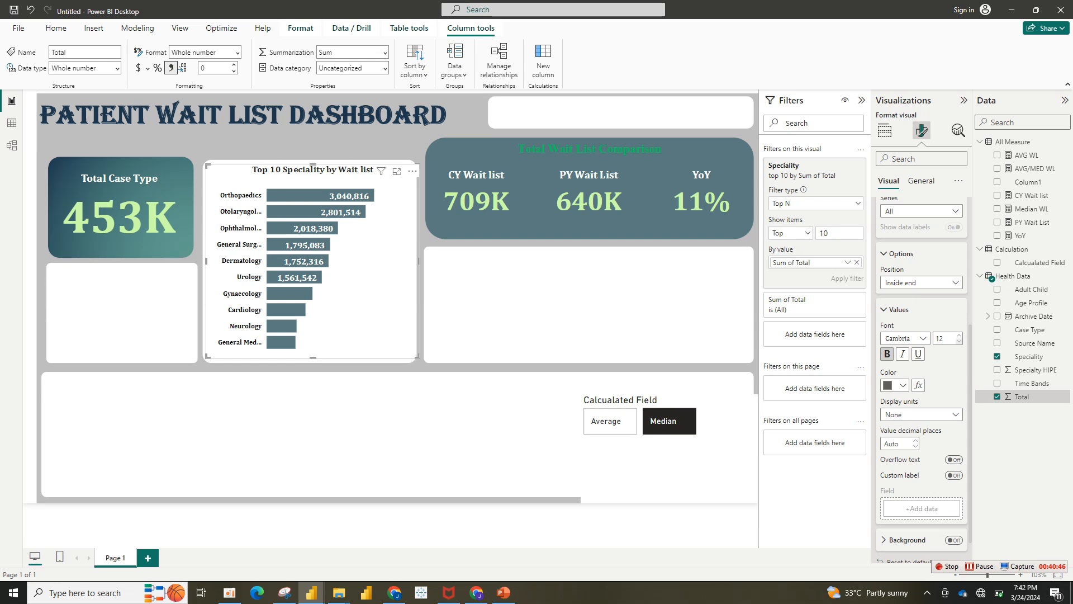
left_click(959, 341)
left_click(959, 342)
left_click(959, 342)
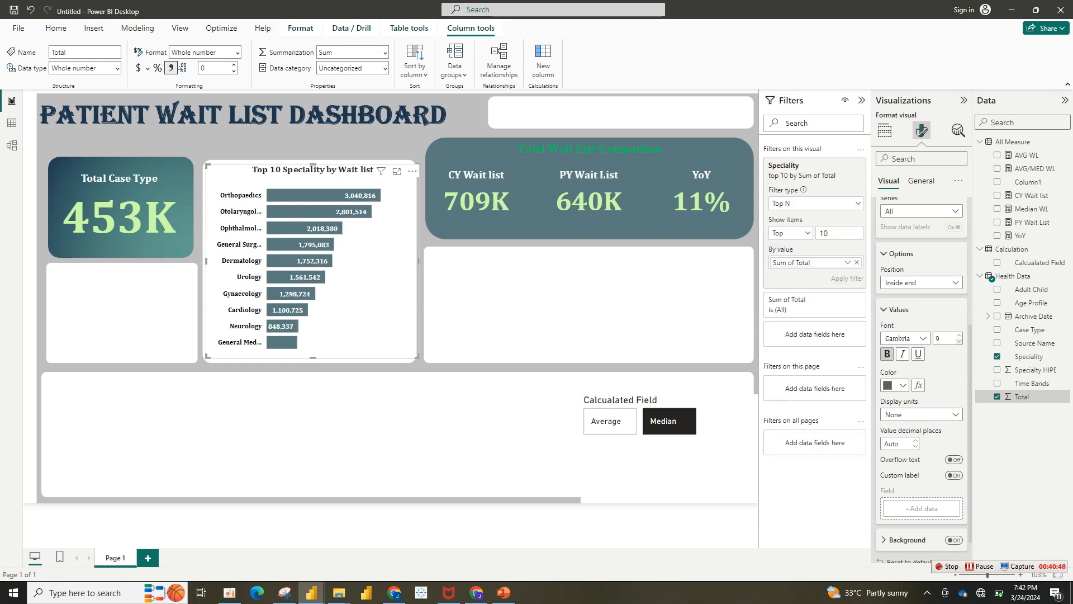
left_click(959, 342)
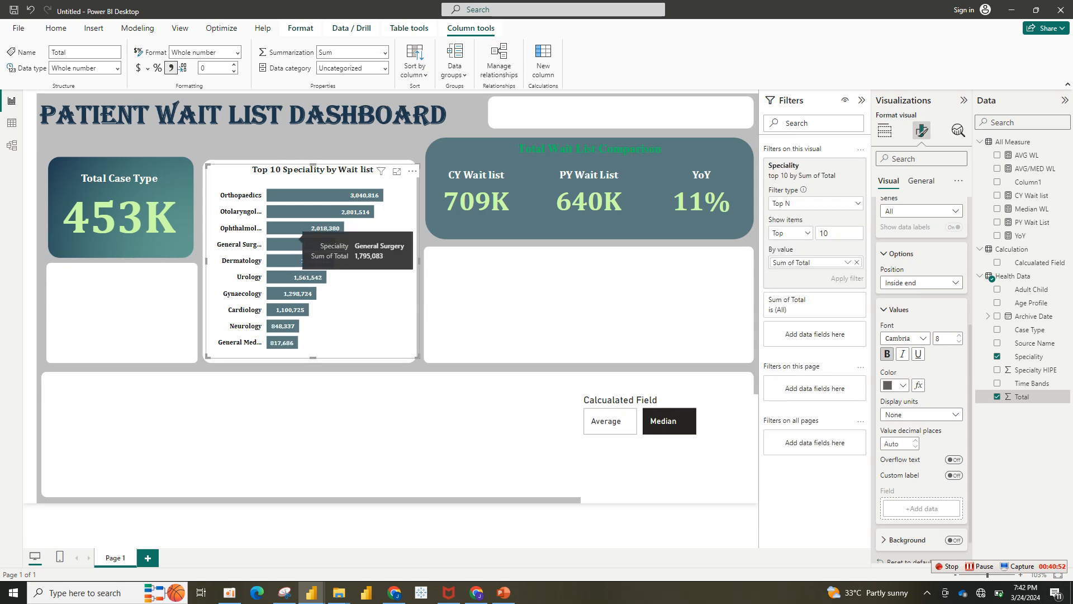
left_click_drag(418, 356, 442, 357)
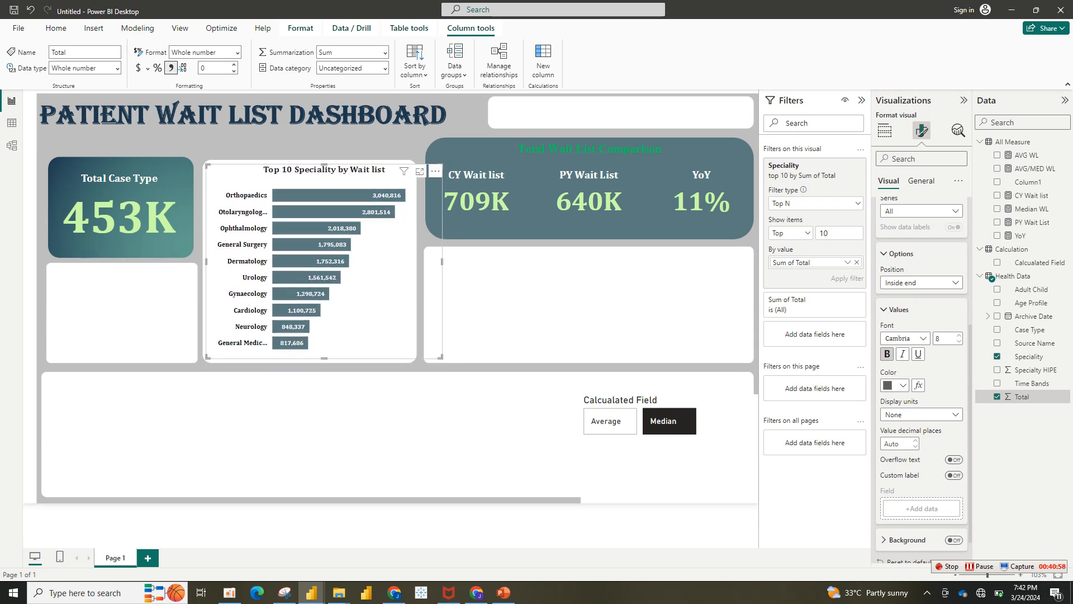
left_click(959, 335)
left_click(959, 334)
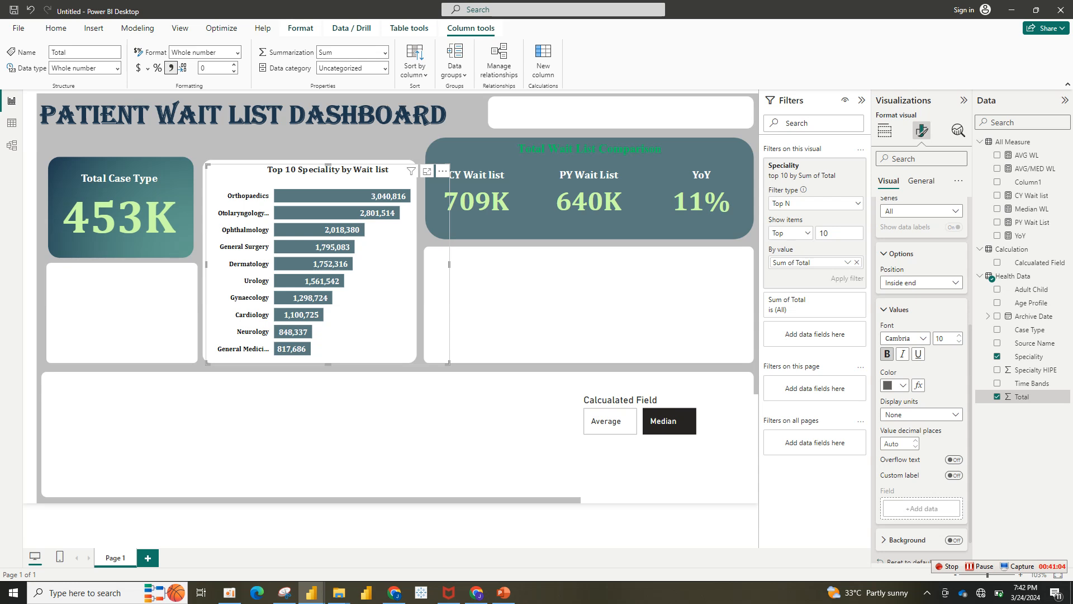
key("Escape")
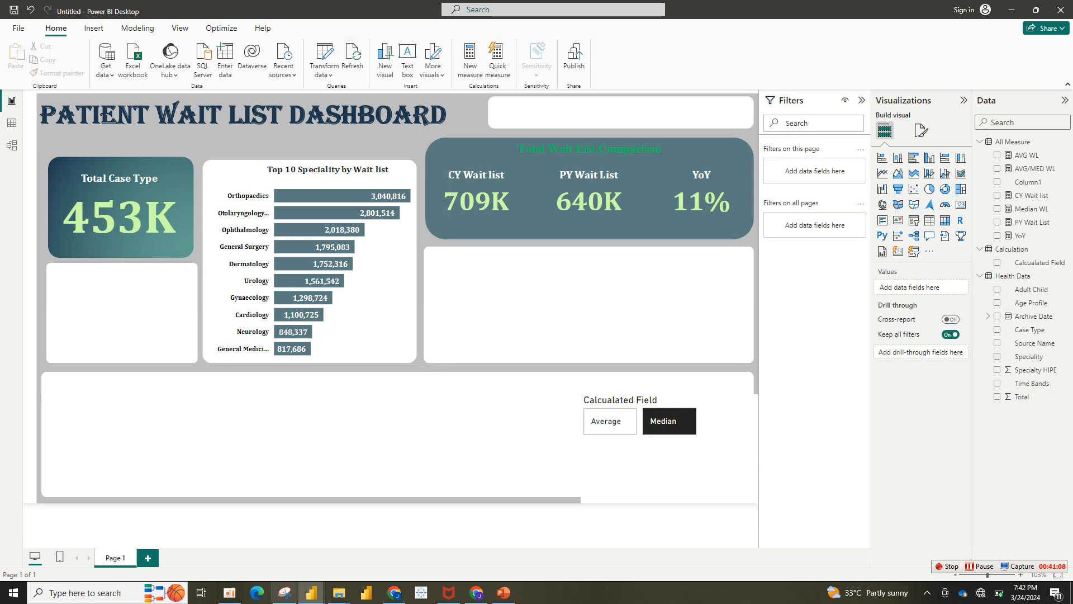
Switch to the finished health report and check the visual type and fields behind its Total Wait List card.
mouse_move(312, 592)
left_click(252, 536)
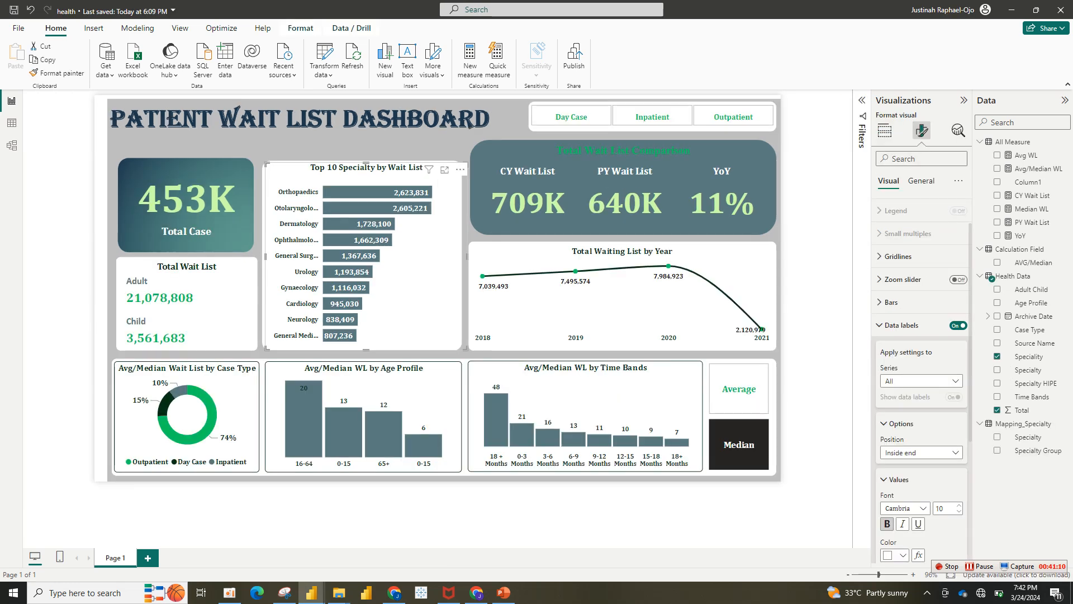
left_click(168, 331)
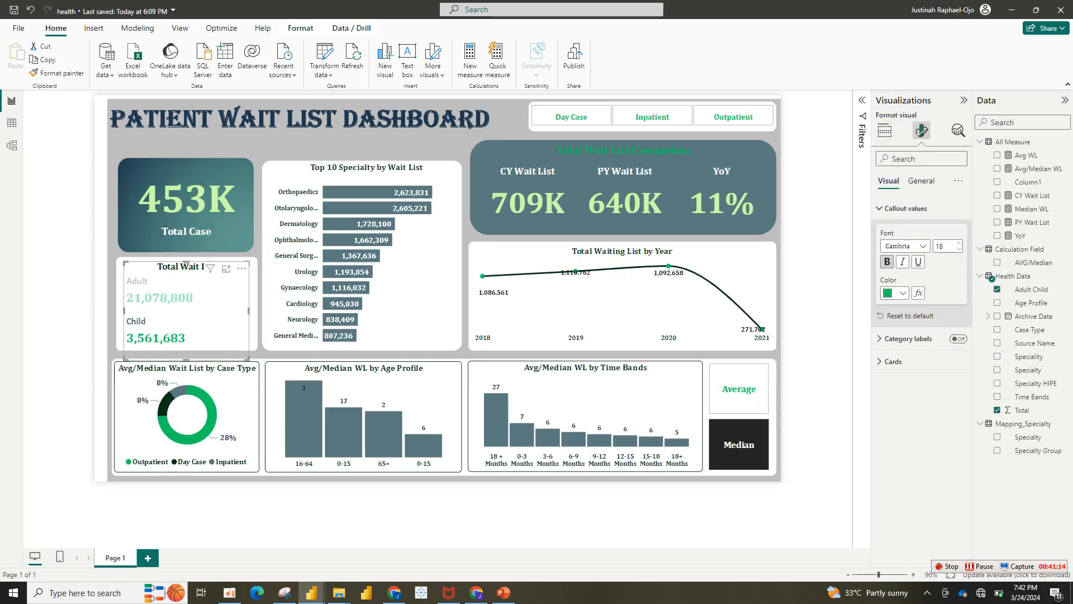
left_click(885, 130)
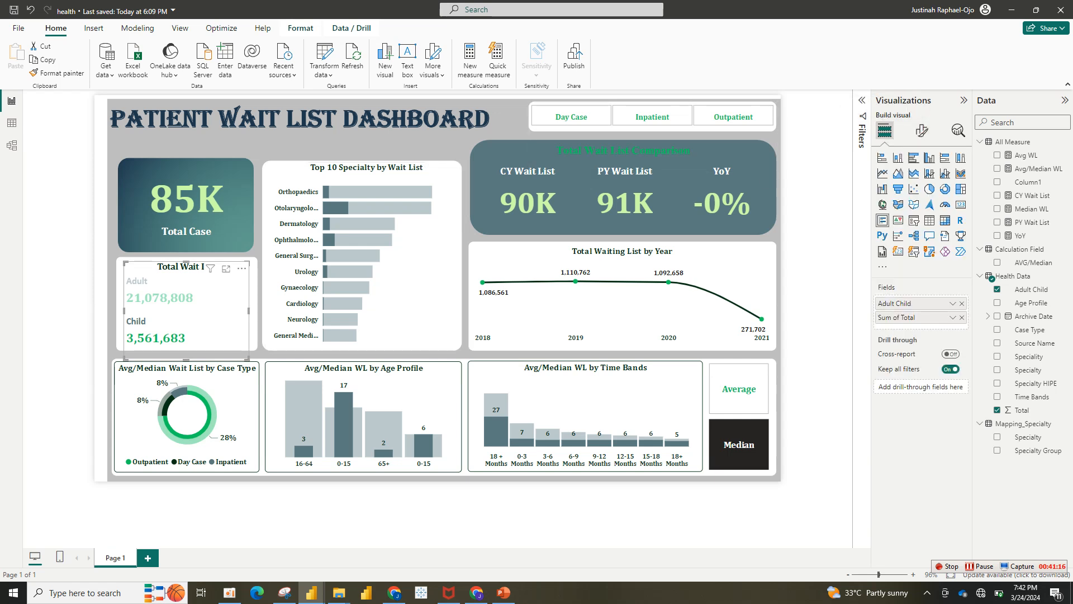
left_click(159, 296)
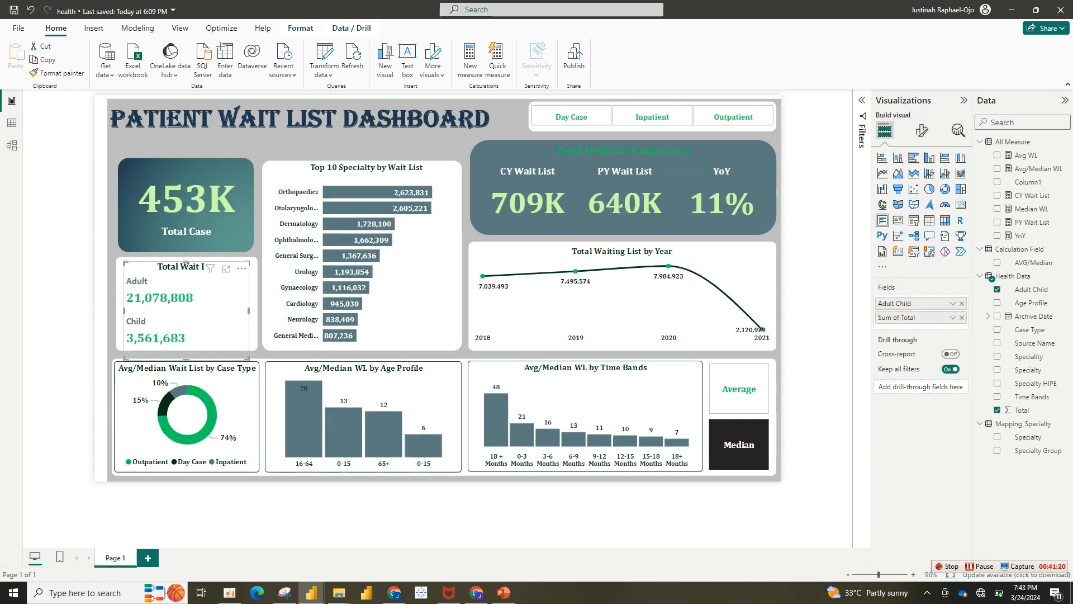
Switch back to the untitled report and add a multi-row card with Adult Child and Total in the white panel below Total Case Type.
mouse_move(311, 592)
left_click(372, 537)
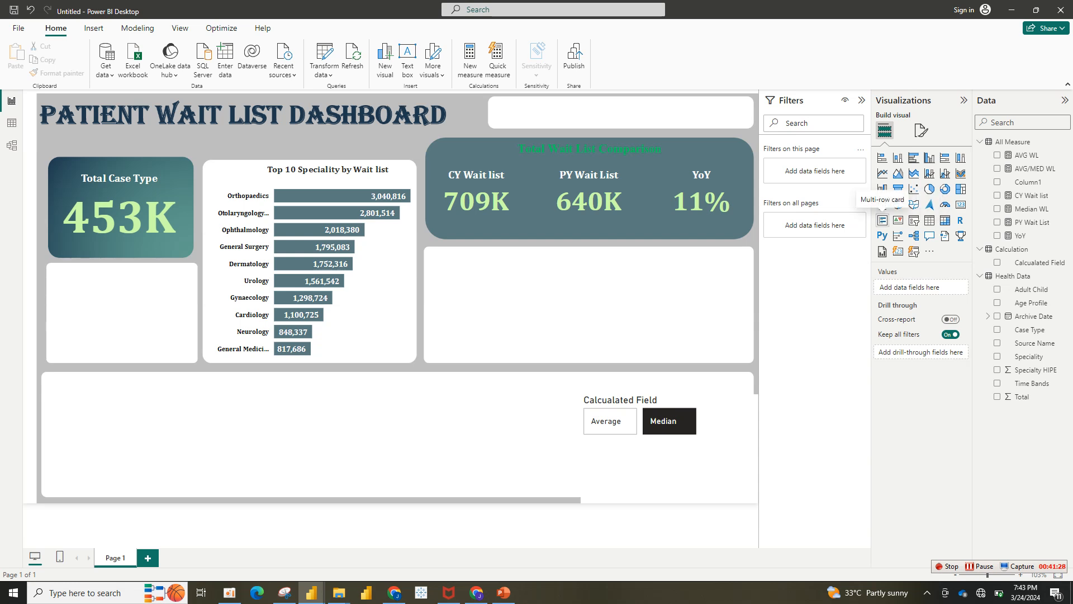
left_click(882, 220)
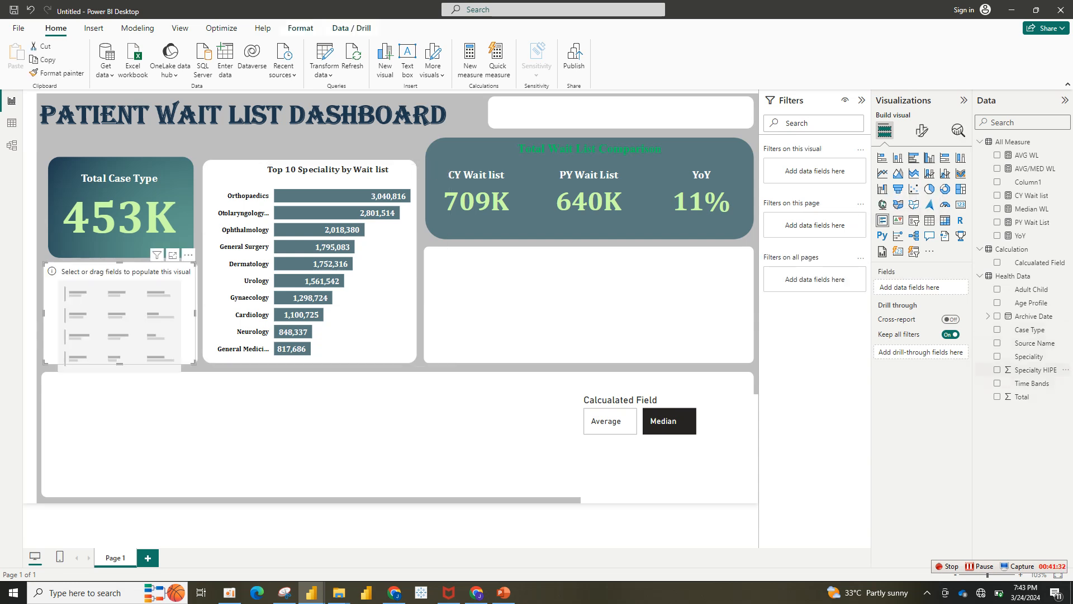
left_click(997, 289)
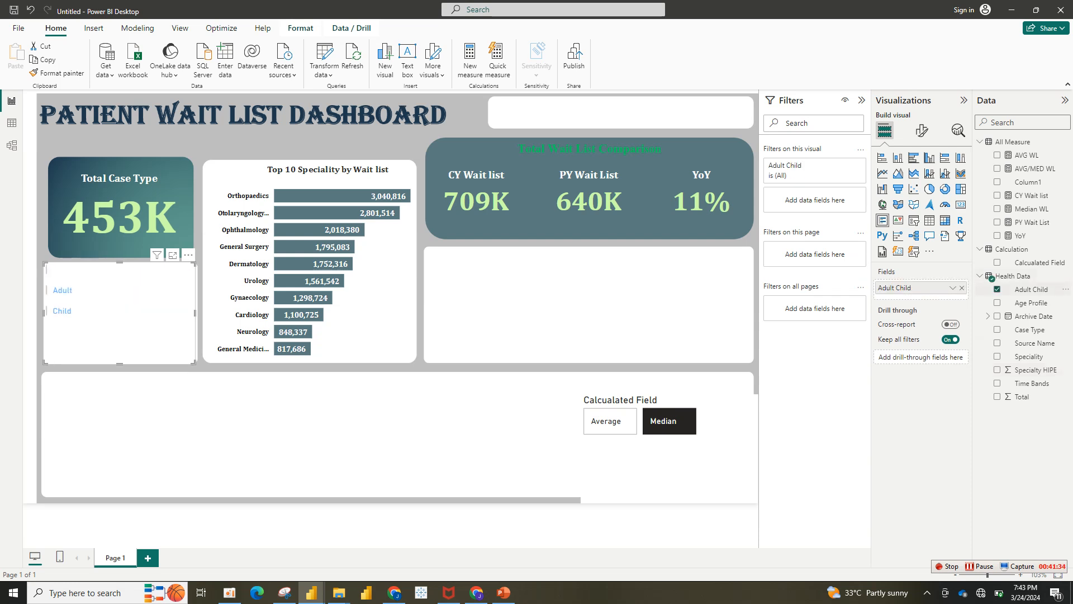
left_click(997, 396)
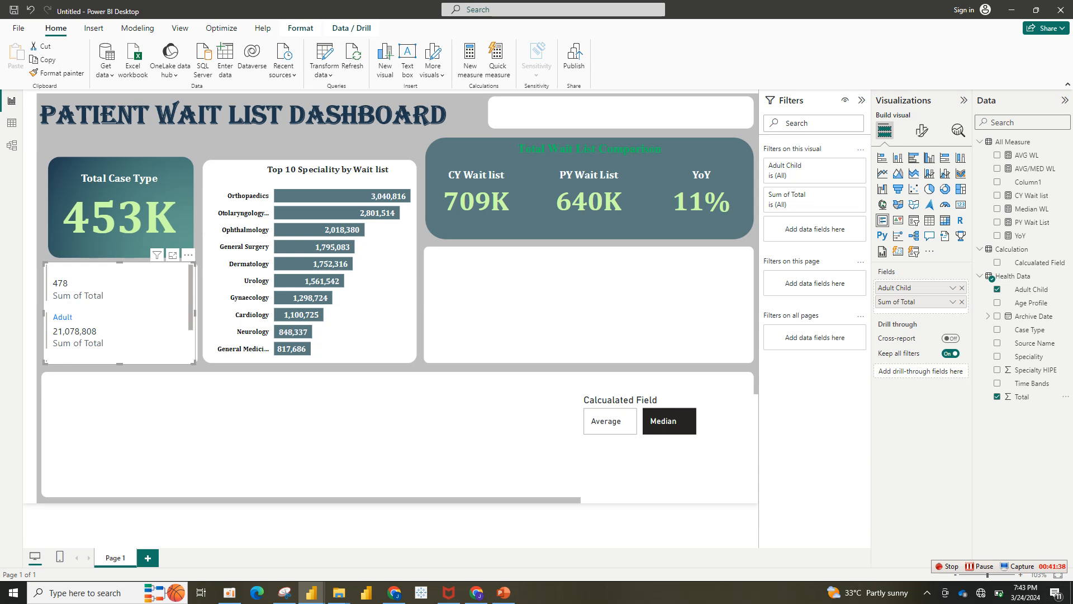
Rename the multi-row card's Sum of Total field to Wait List for this visual.
double_click(897, 302)
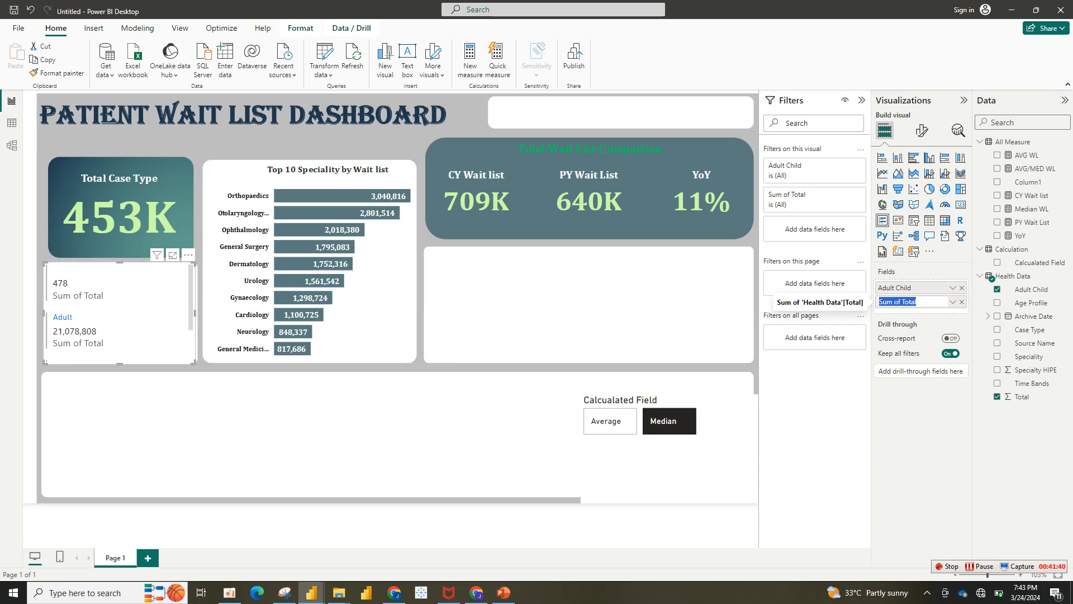
left_click(900, 302)
key("ctrl+a")
type("Wait List")
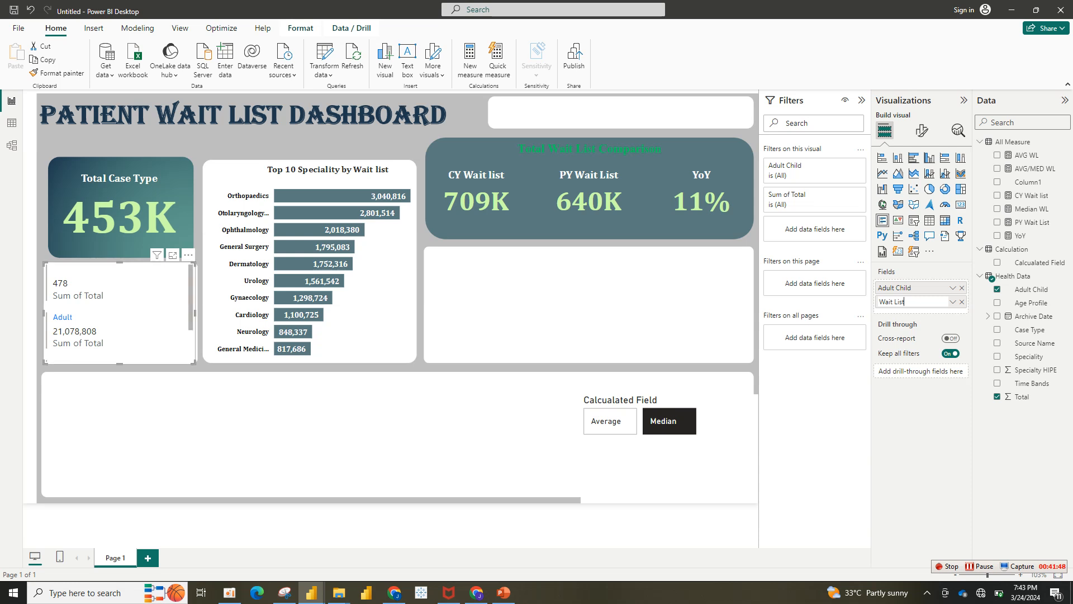
key("Return")
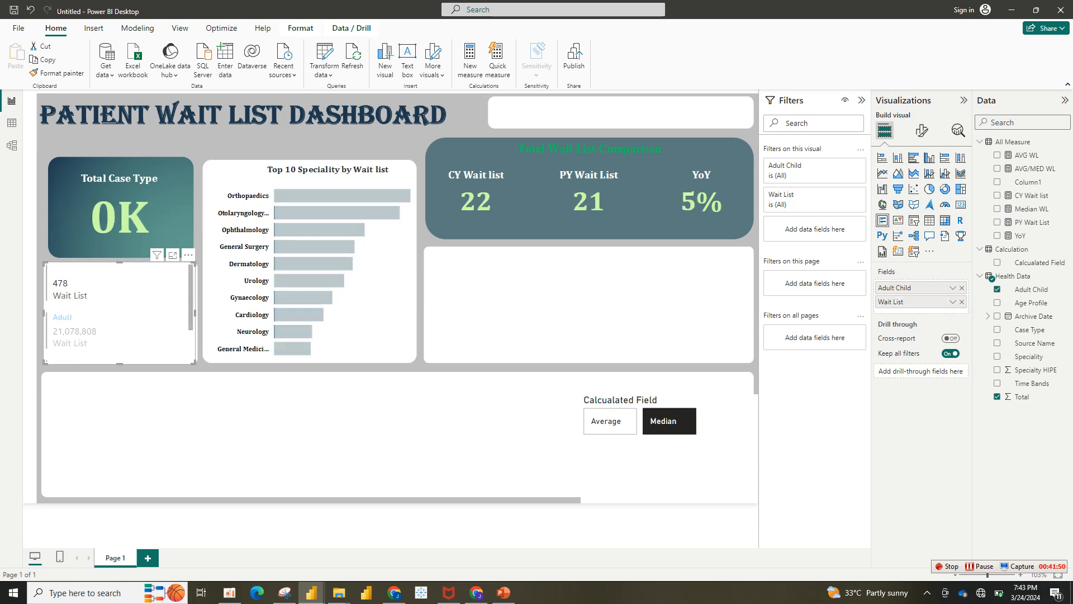
Look through the multi-row card's entries, open its visual formatting options and nudge the card slightly upward in its panel.
scroll(119, 313, "up", 2)
scroll(119, 313, "down", 2)
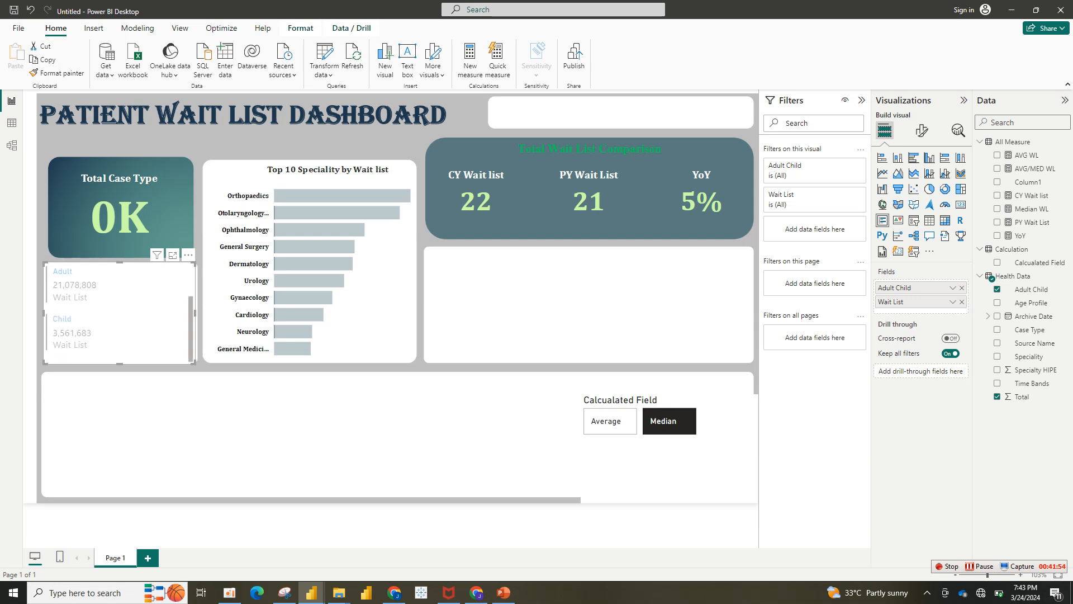
scroll(119, 313, "up", 2)
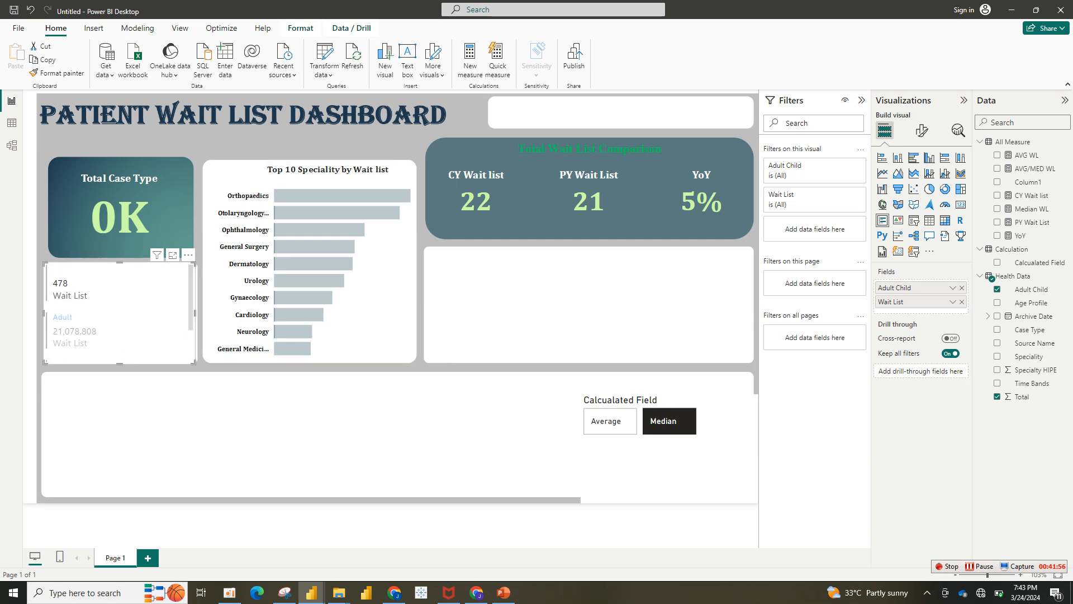
left_click(922, 130)
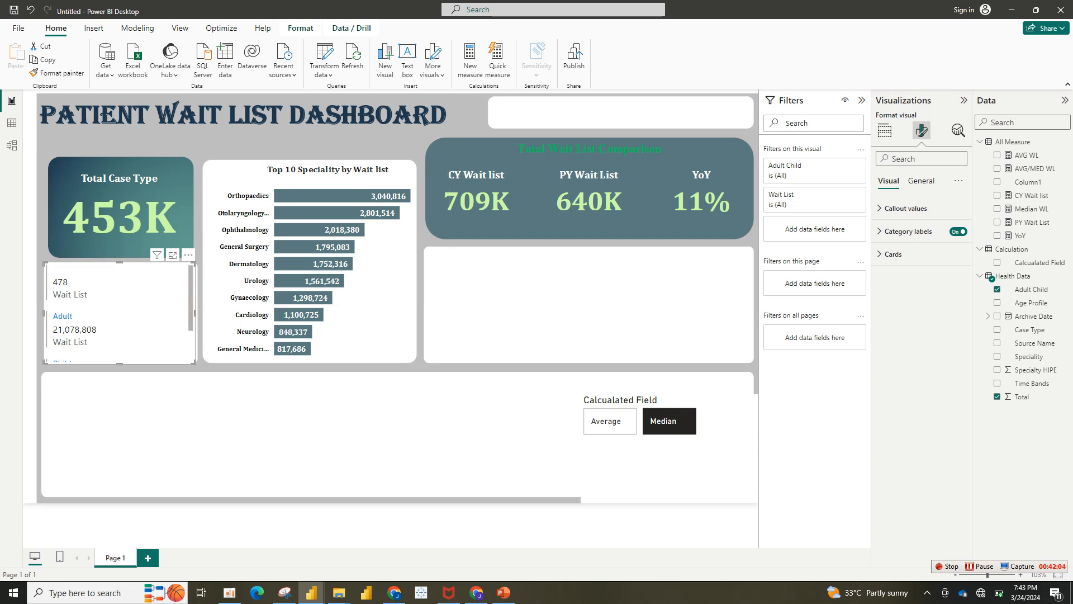
left_click_drag(134, 314, 195, 308)
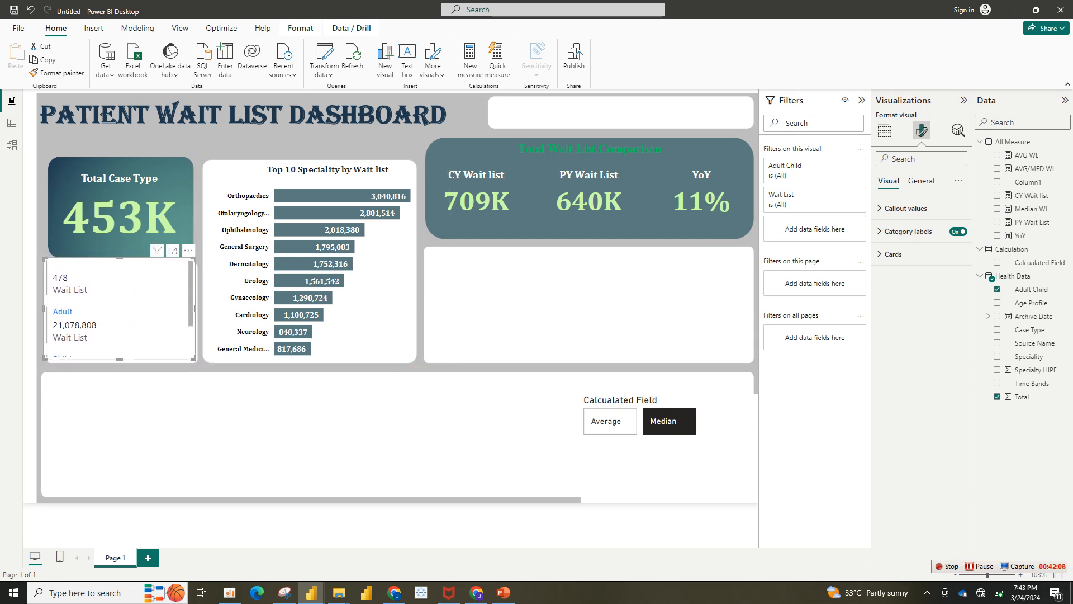
Filter the multi-row card to leave out the blank Adult Child category, keeping Adult and Child.
scroll(134, 310, "down", 1)
scroll(134, 310, "up", 1)
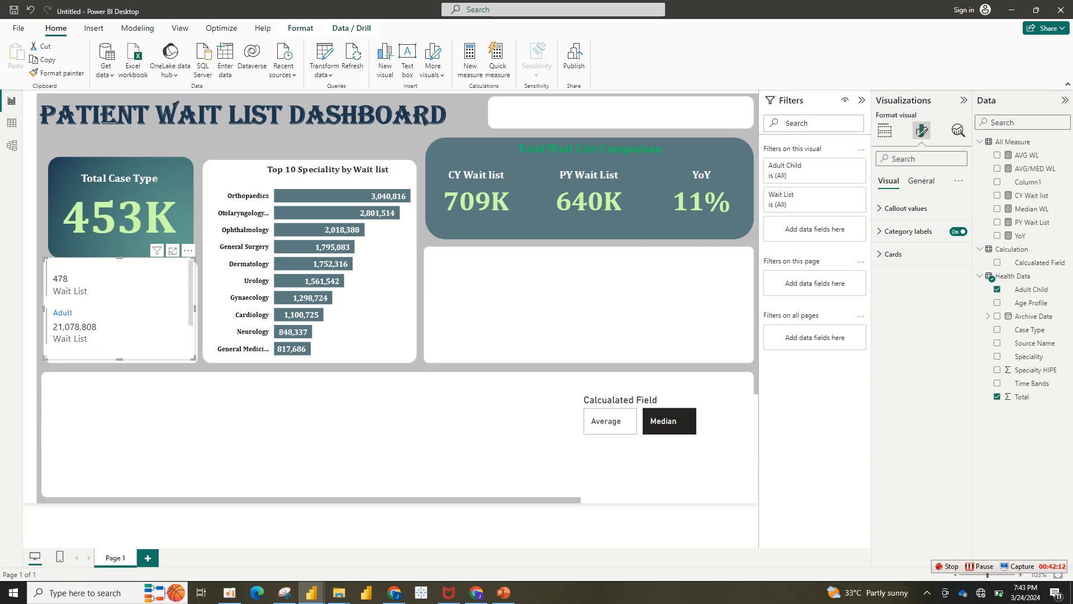
left_click(844, 166)
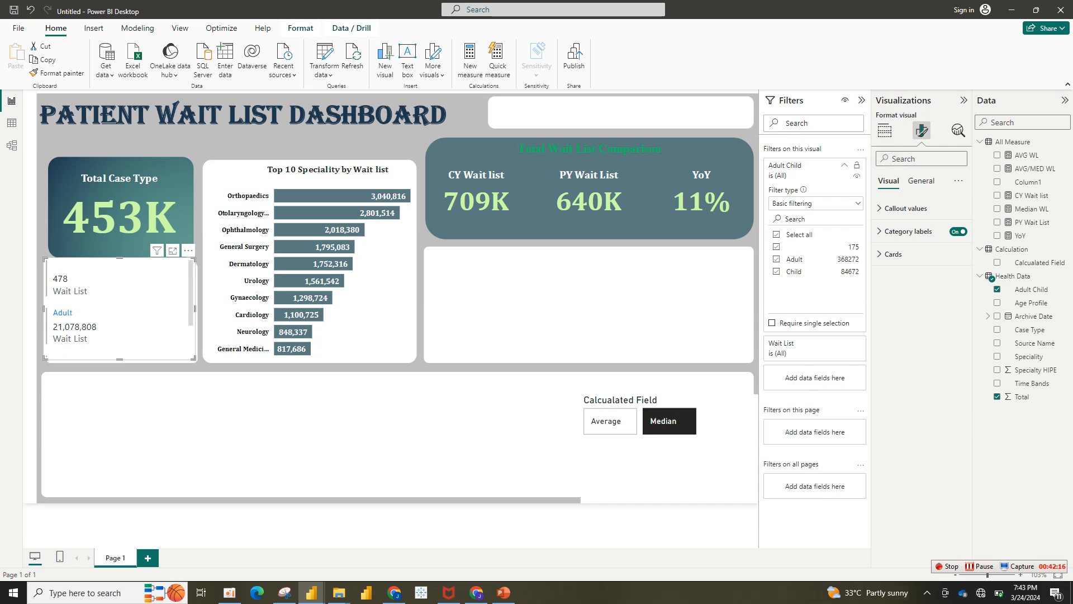
left_click(776, 246)
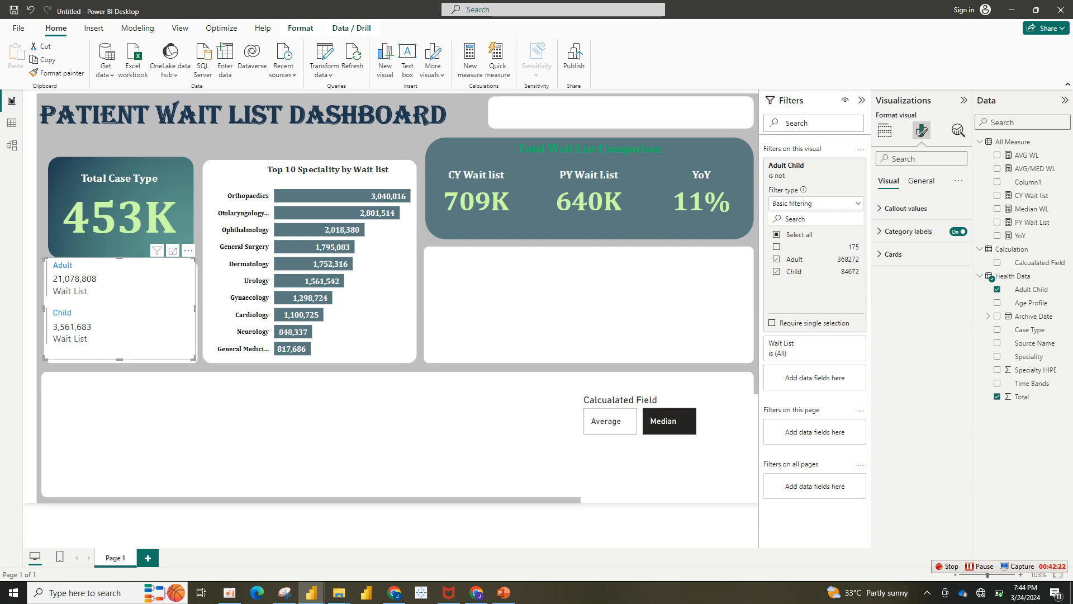
Resize the multi-row card to fit the white panel below Total Case Type and turn off its background.
left_click_drag(120, 359, 120, 365)
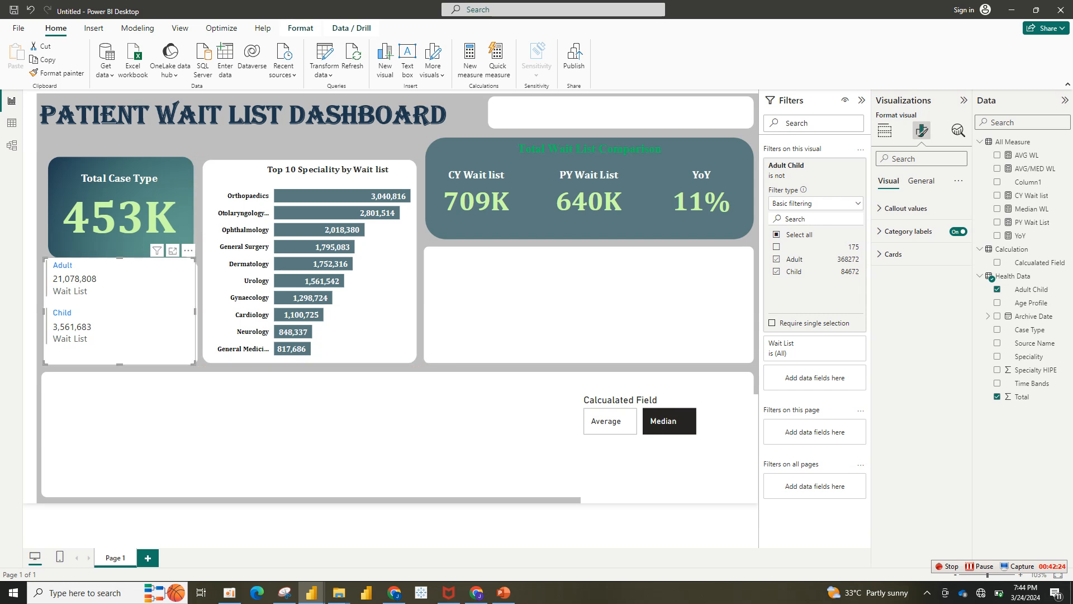
left_click_drag(195, 259, 199, 264)
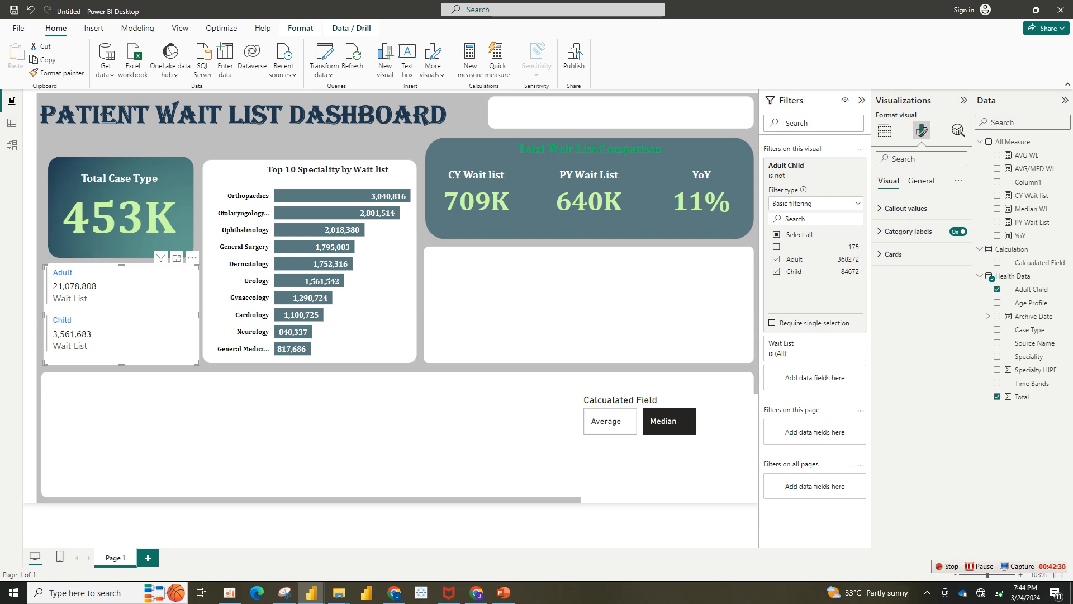
left_click(921, 180)
left_click(896, 254)
left_click(907, 281)
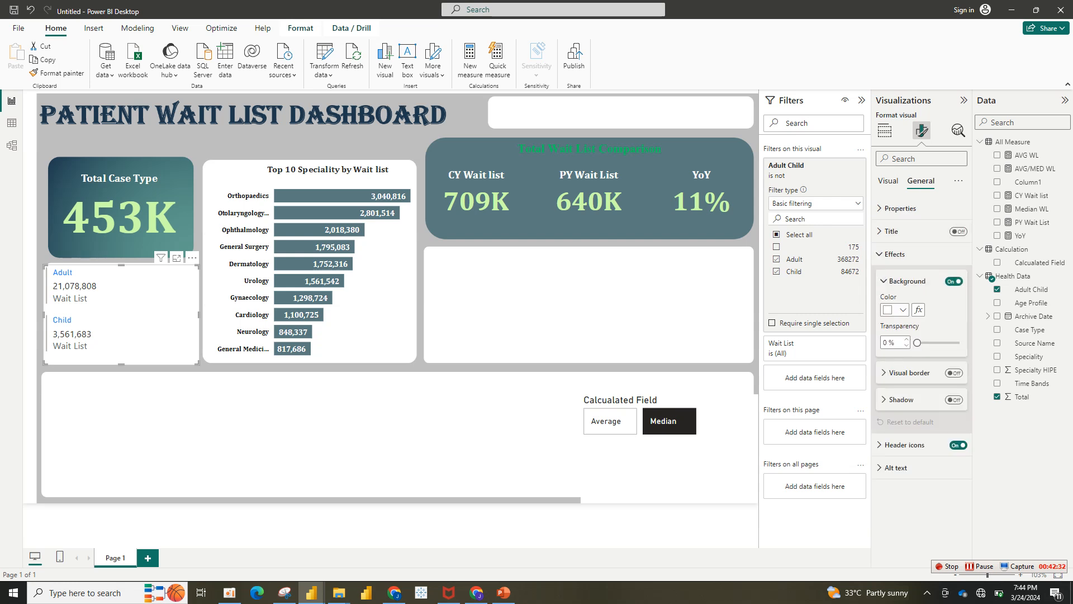
left_click(954, 281)
left_click(888, 180)
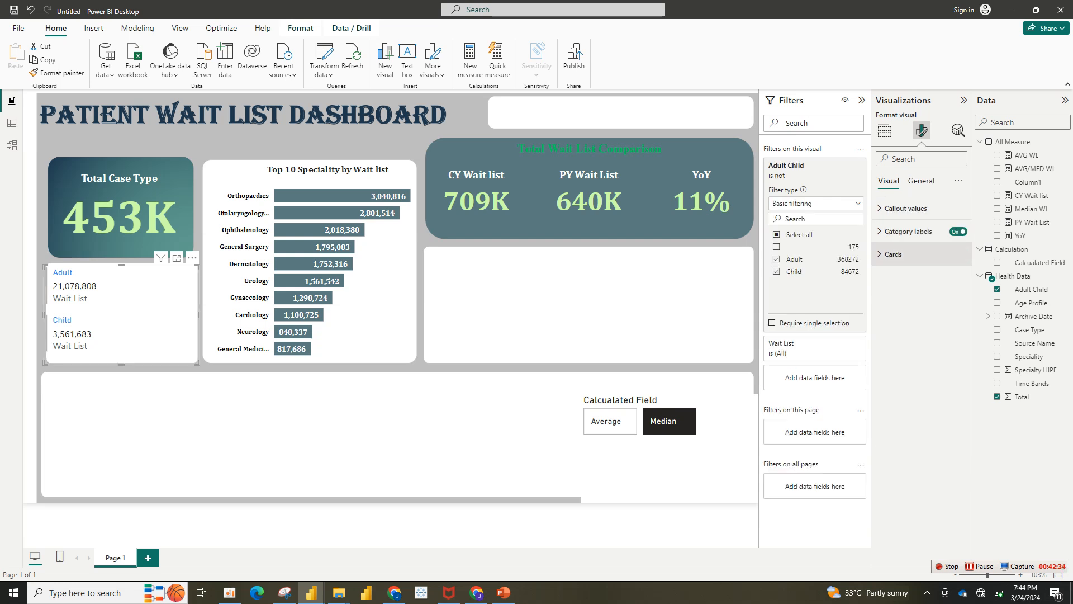
Recolour the multi-row card's category labels with the recent slate teal and turn the labels off.
left_click(907, 230)
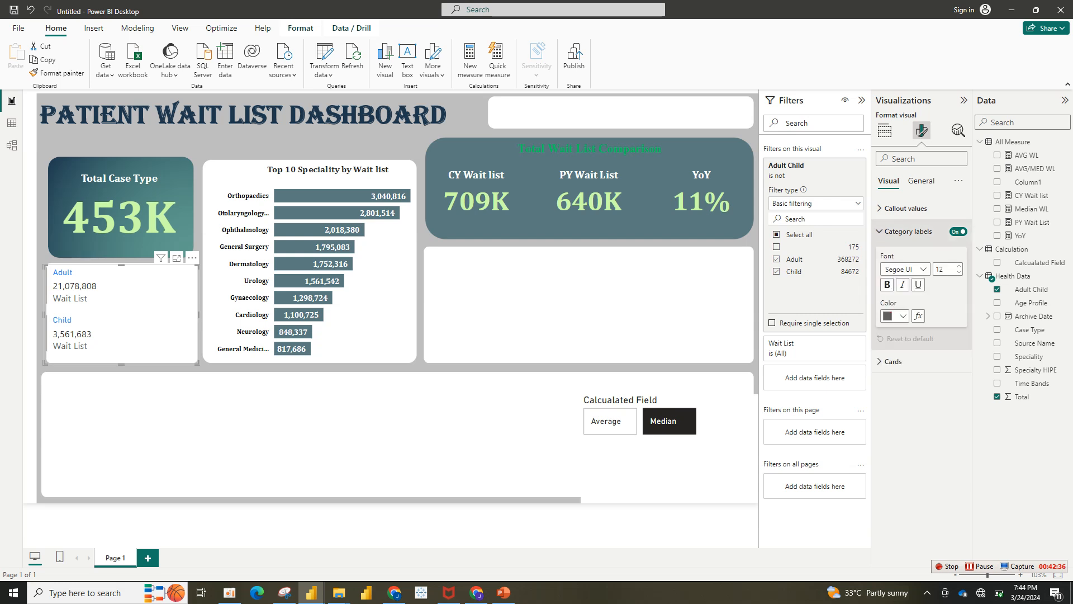
left_click(894, 316)
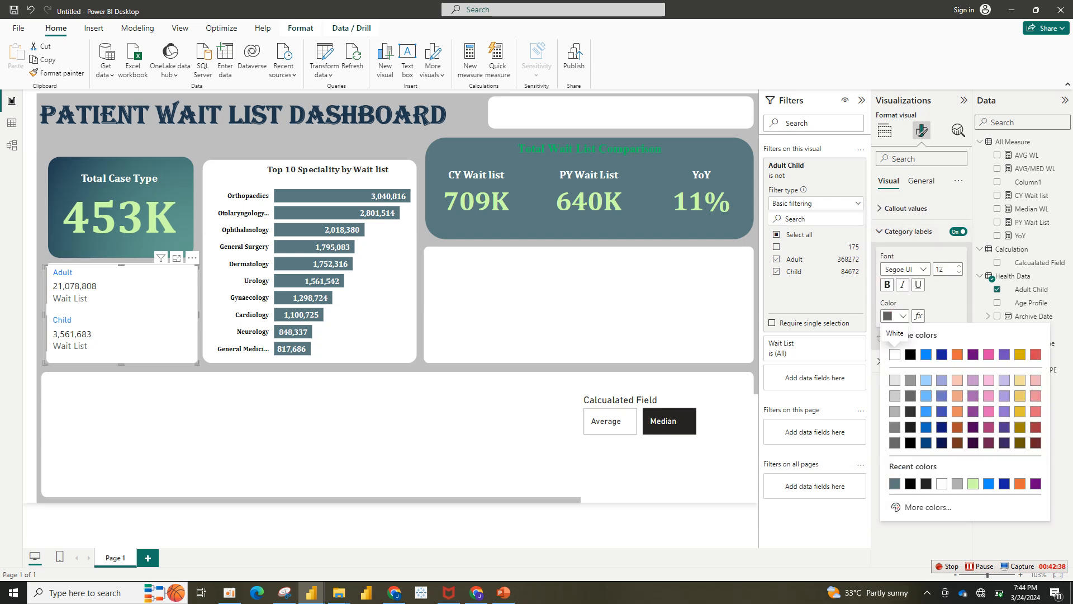
left_click(895, 483)
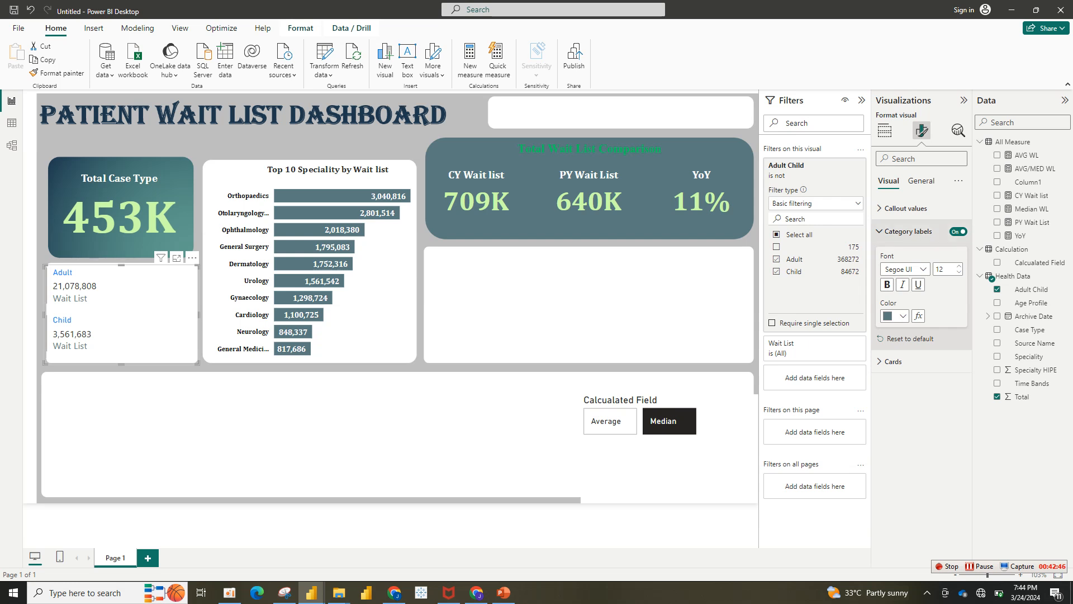
left_click(906, 231)
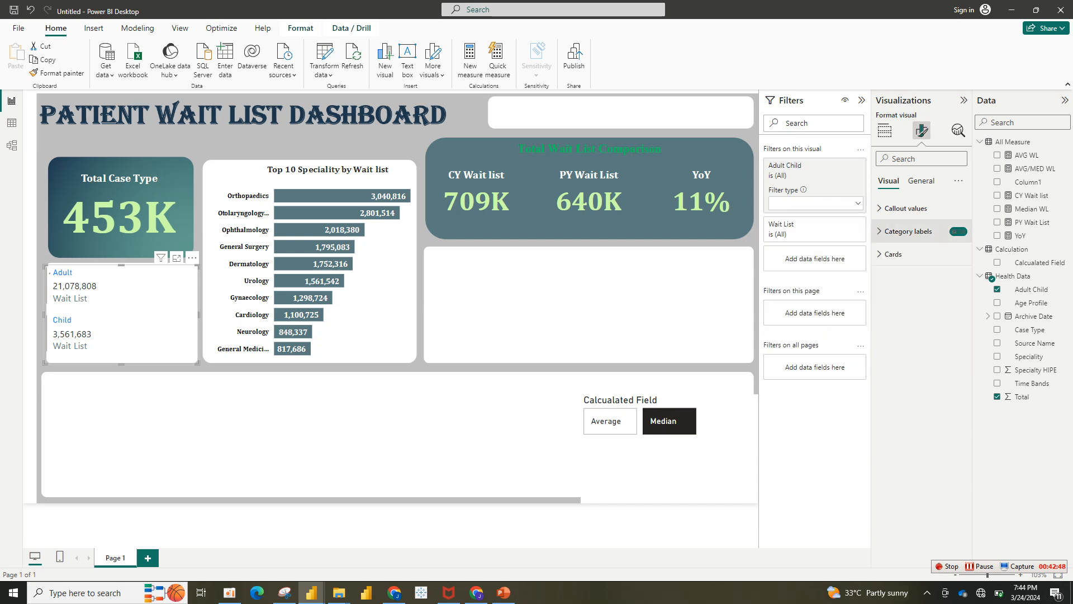
left_click(958, 231)
Try light green and other green shades on the multi-row card's callout values and settle on custom colour #119F3E.
left_click(906, 208)
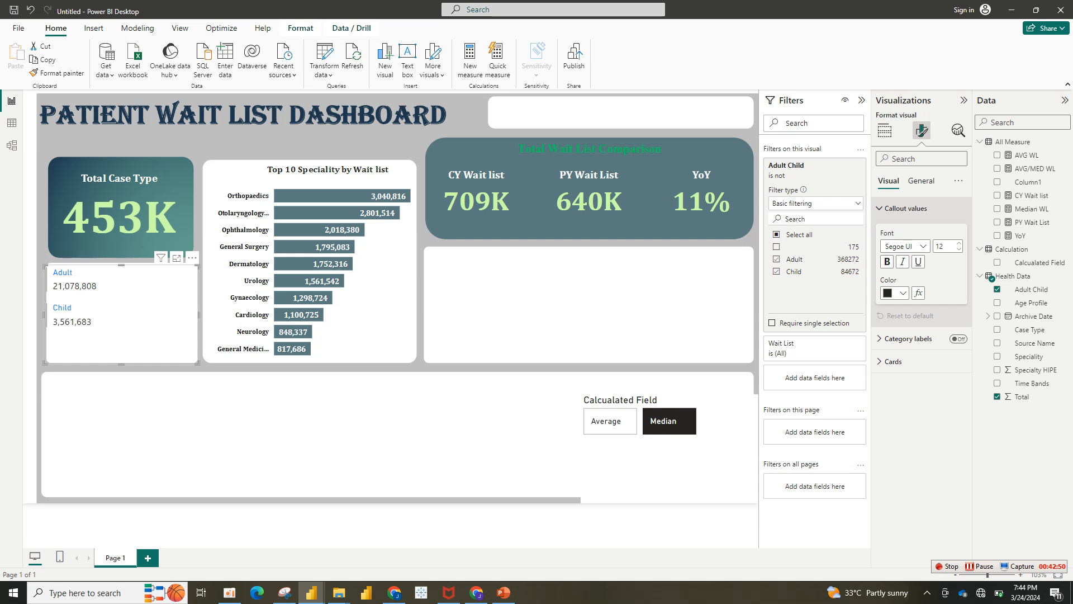
left_click(896, 292)
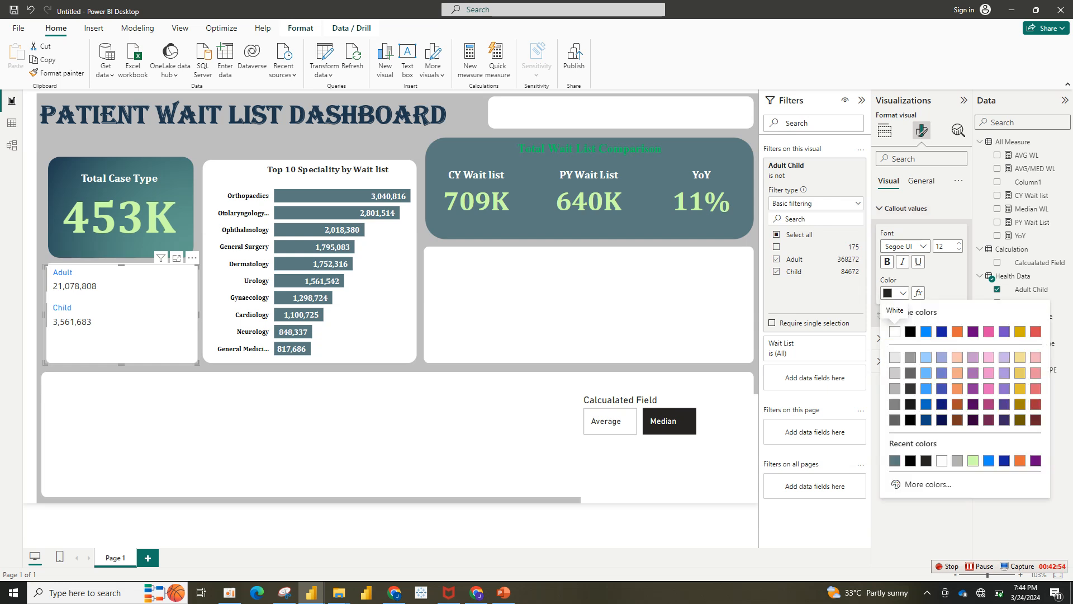
left_click(973, 460)
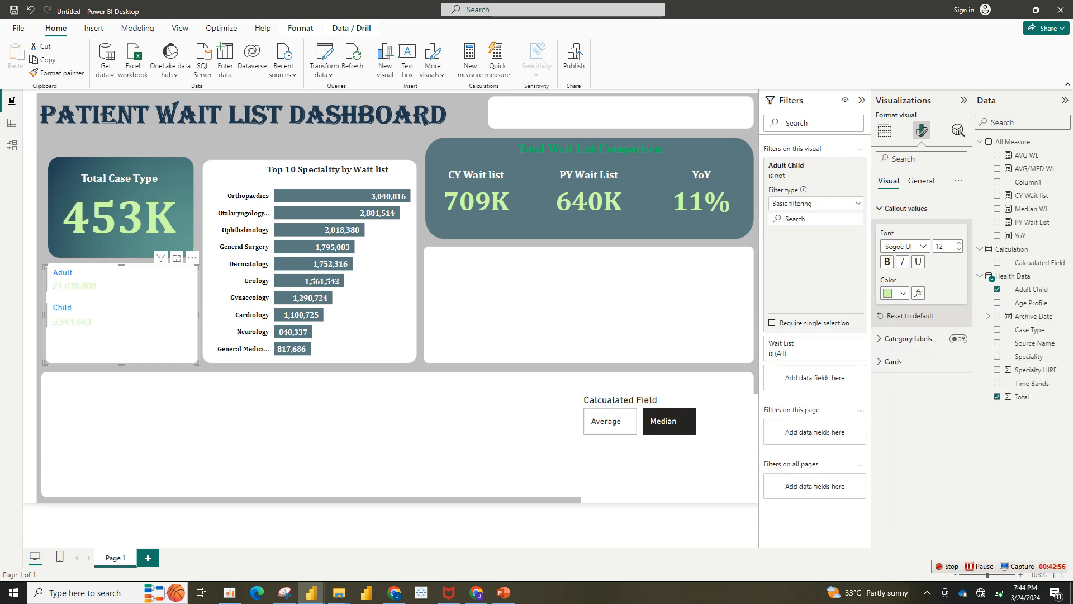
left_click(896, 292)
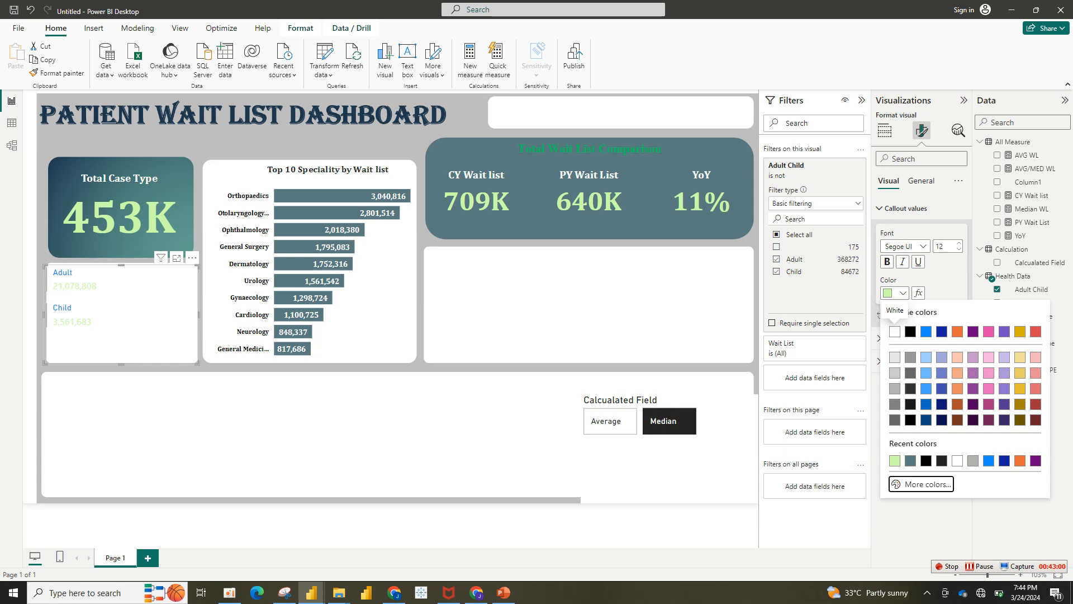
left_click(927, 484)
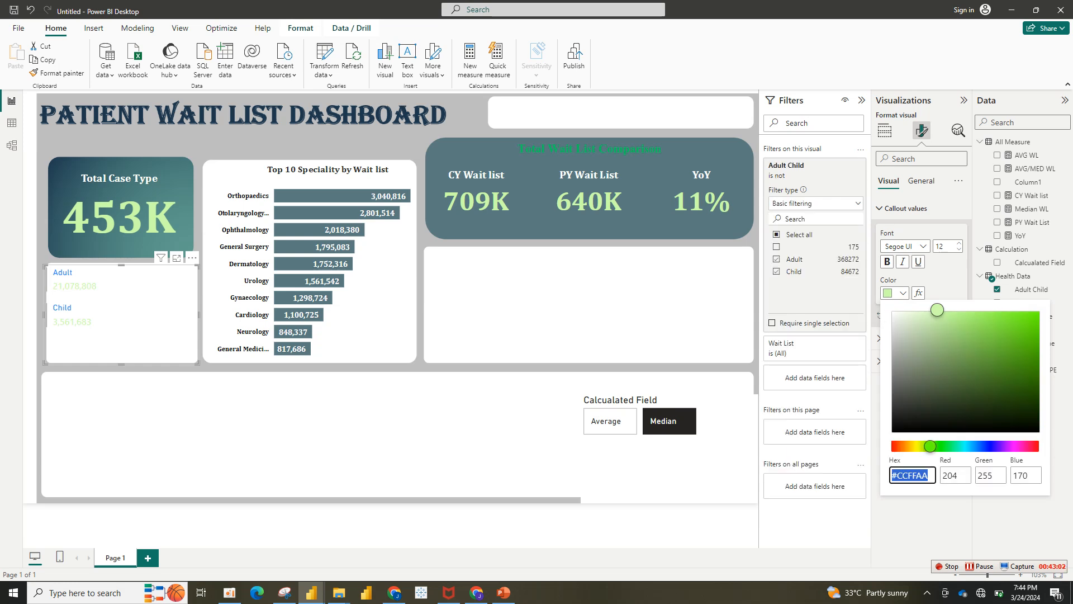
left_click(1016, 375)
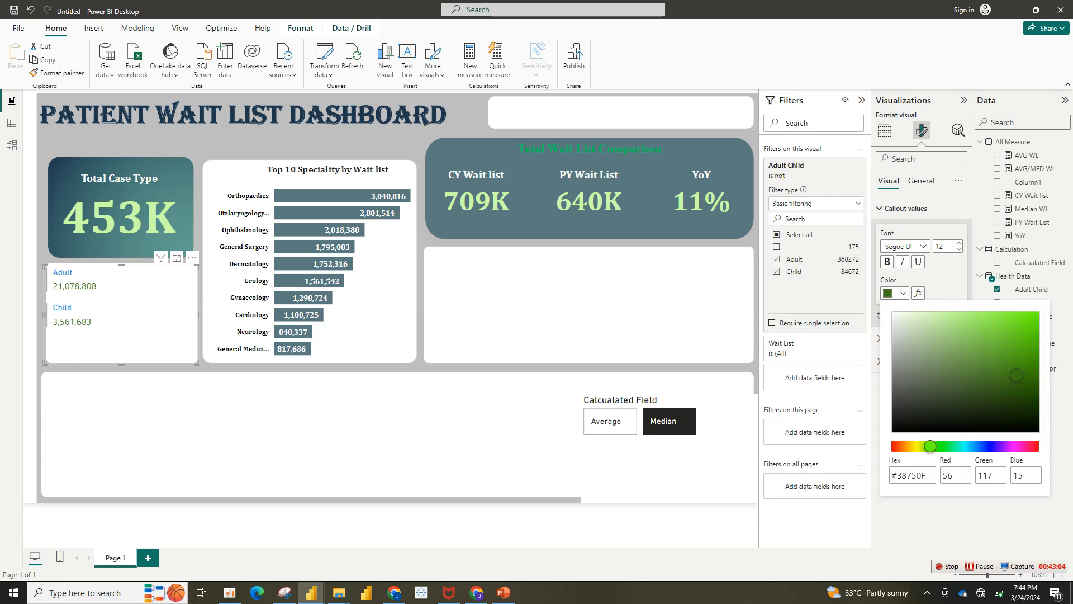
left_click(1016, 337)
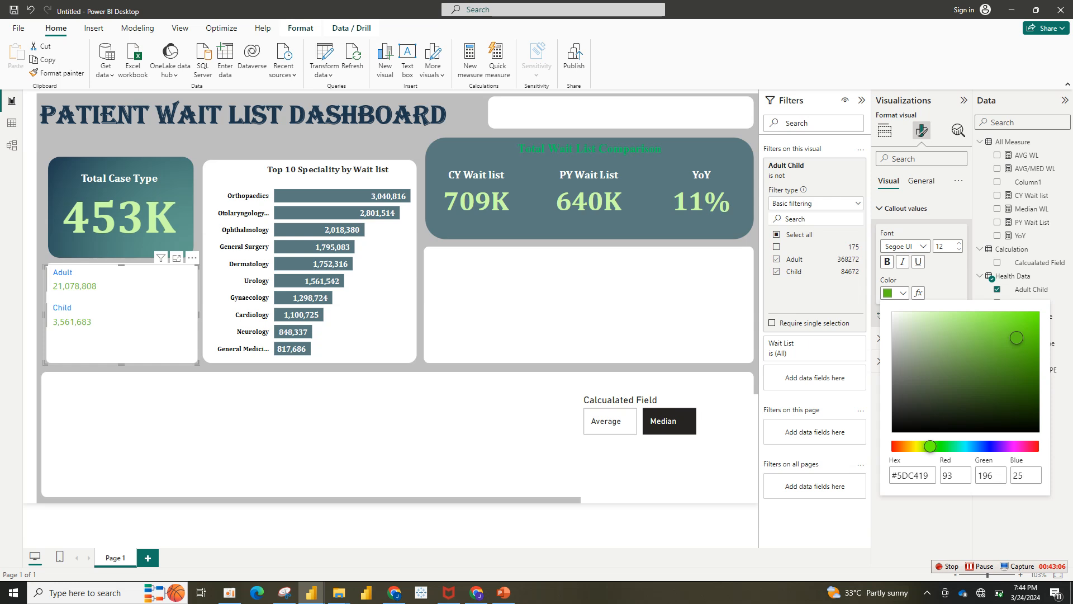
left_click(948, 446)
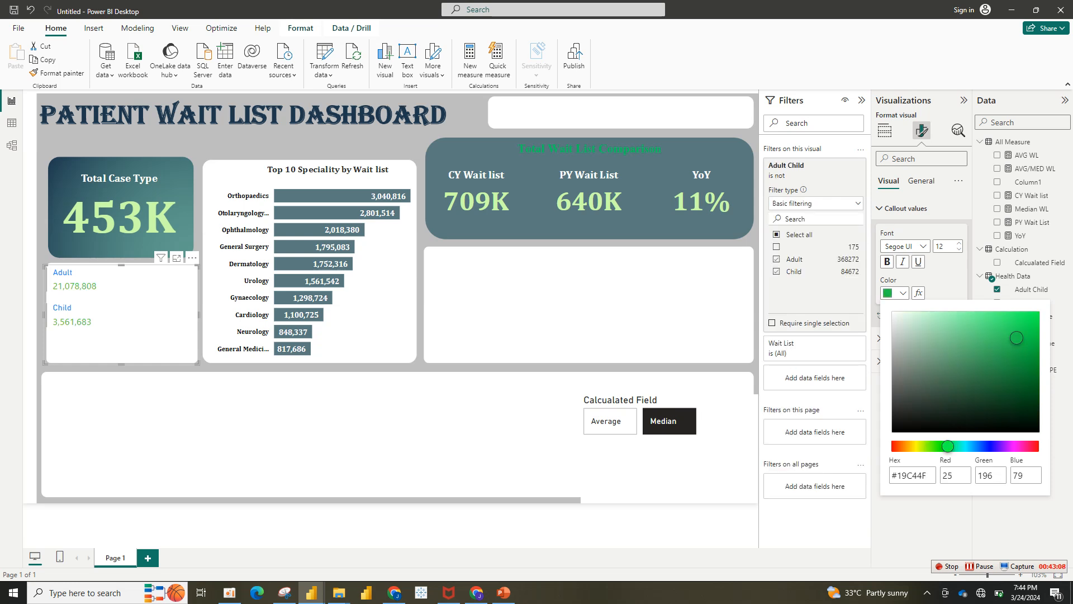
left_click(1015, 361)
left_click(1017, 329)
left_click(984, 313)
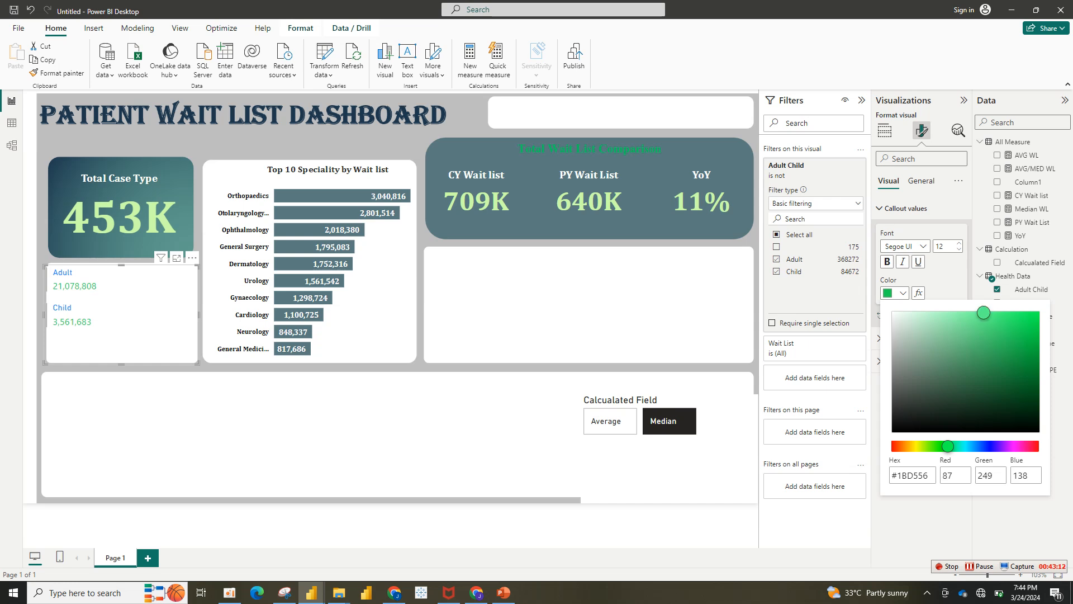
left_click(1032, 314)
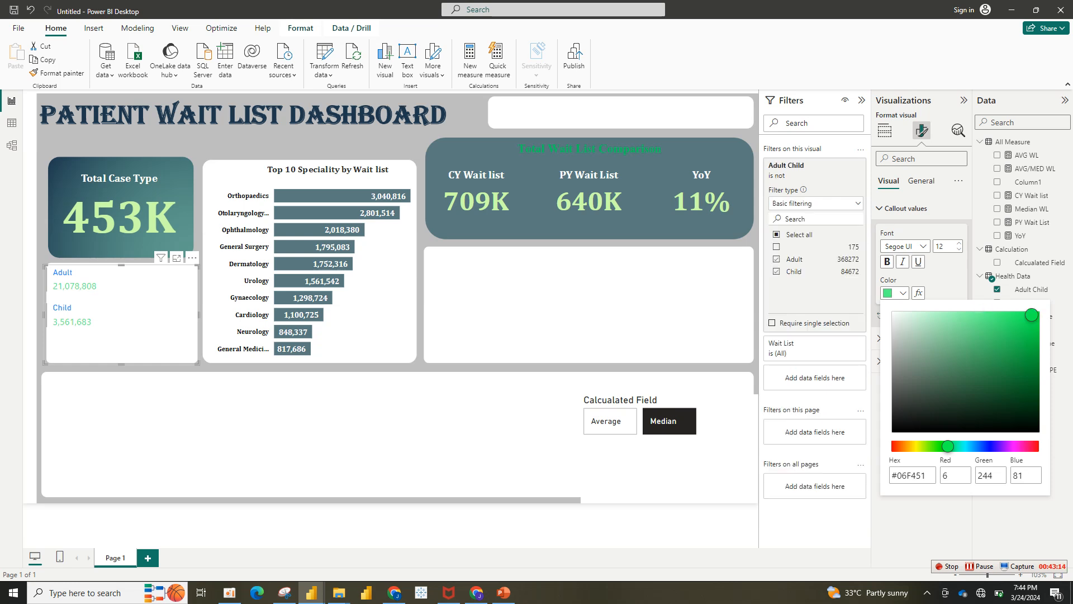
left_click(1019, 355)
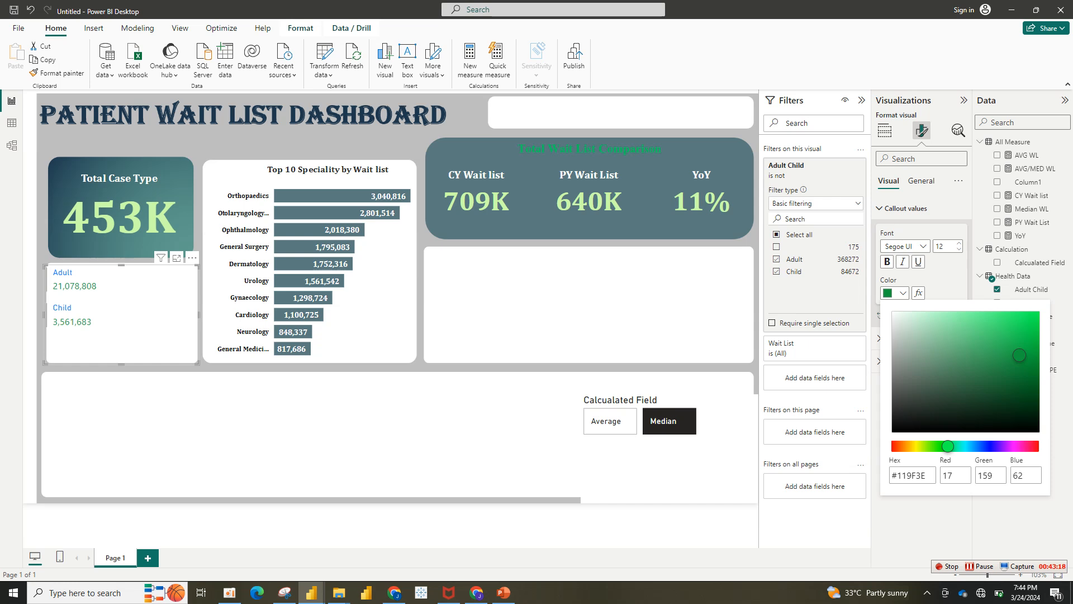
key("Escape")
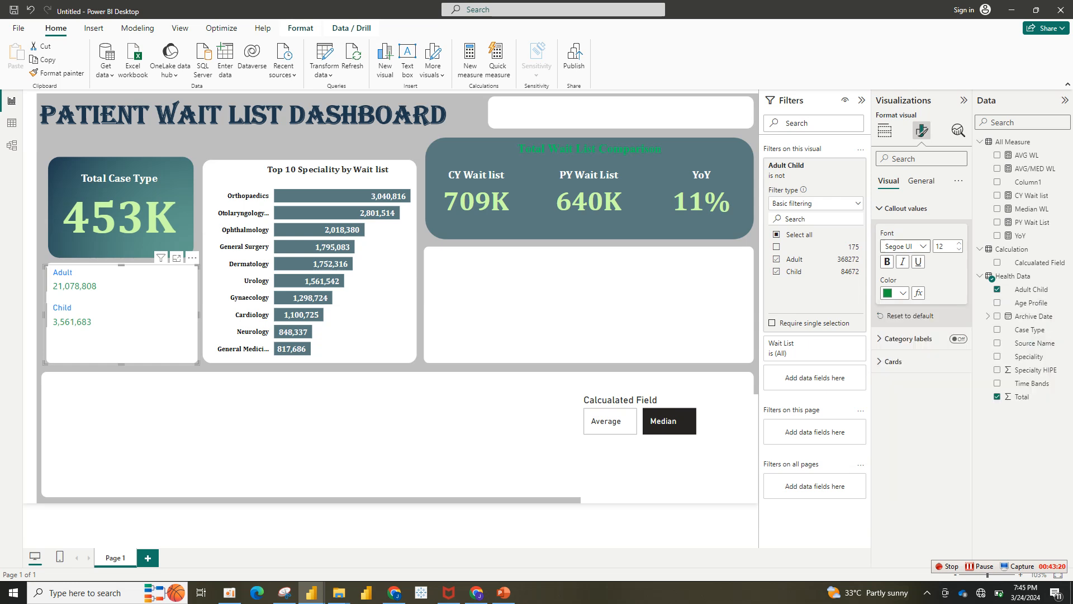
Set the multi-row card's callout values to bold Cambria at size 15.
left_click(904, 246)
scroll(916, 290, "up", 3)
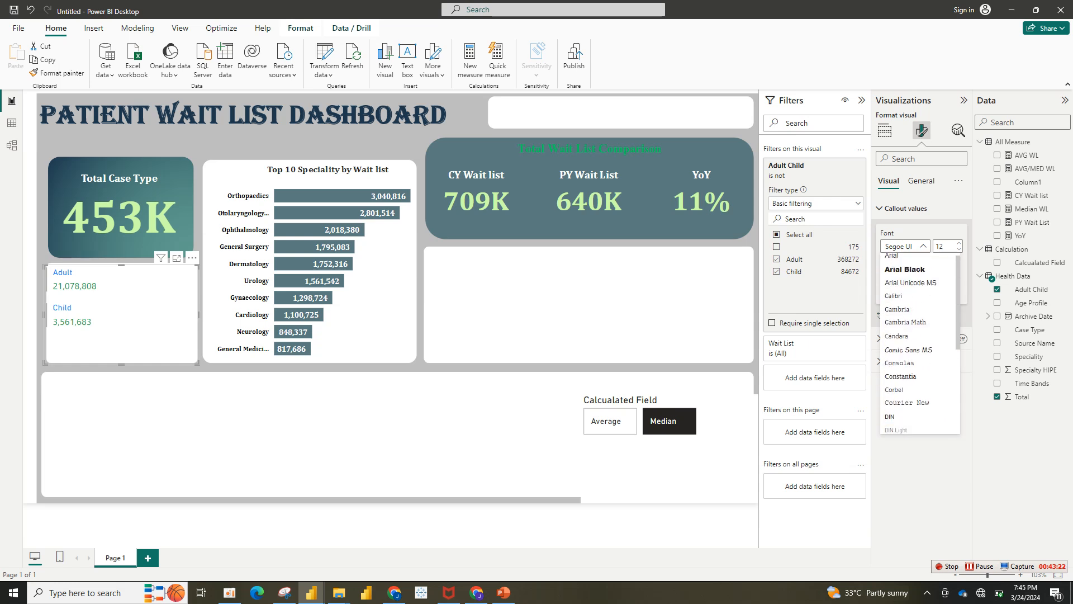
left_click(897, 313)
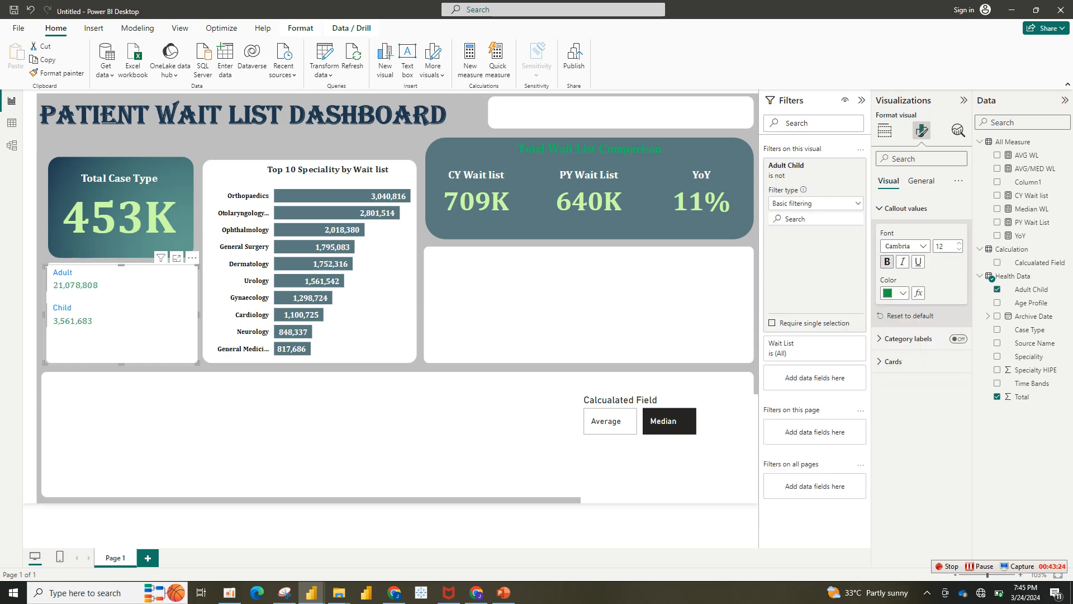
left_click(959, 244)
left_click(959, 244)
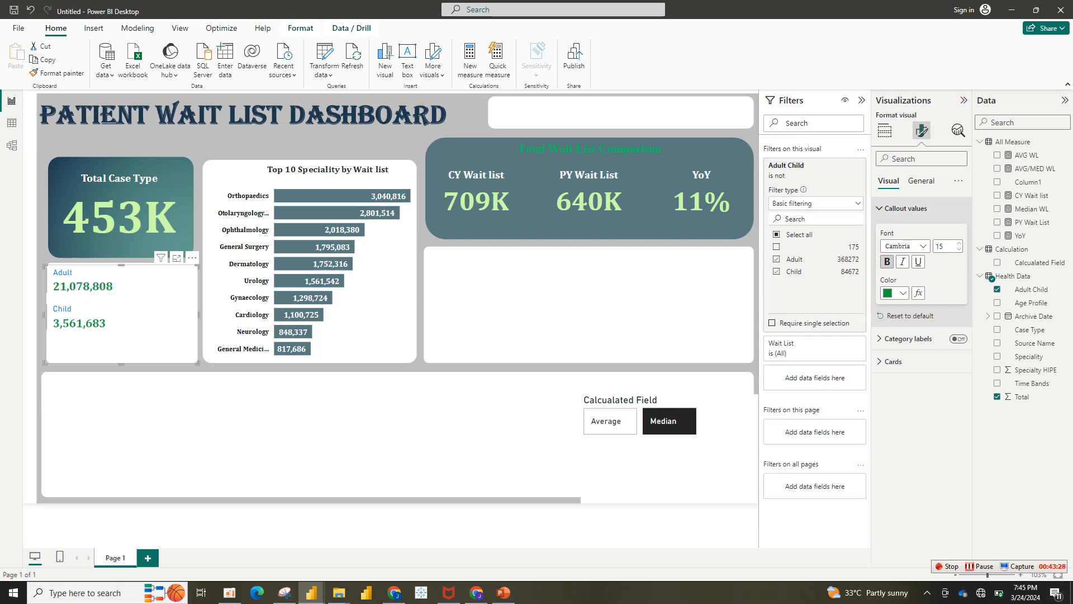
left_click(902, 208)
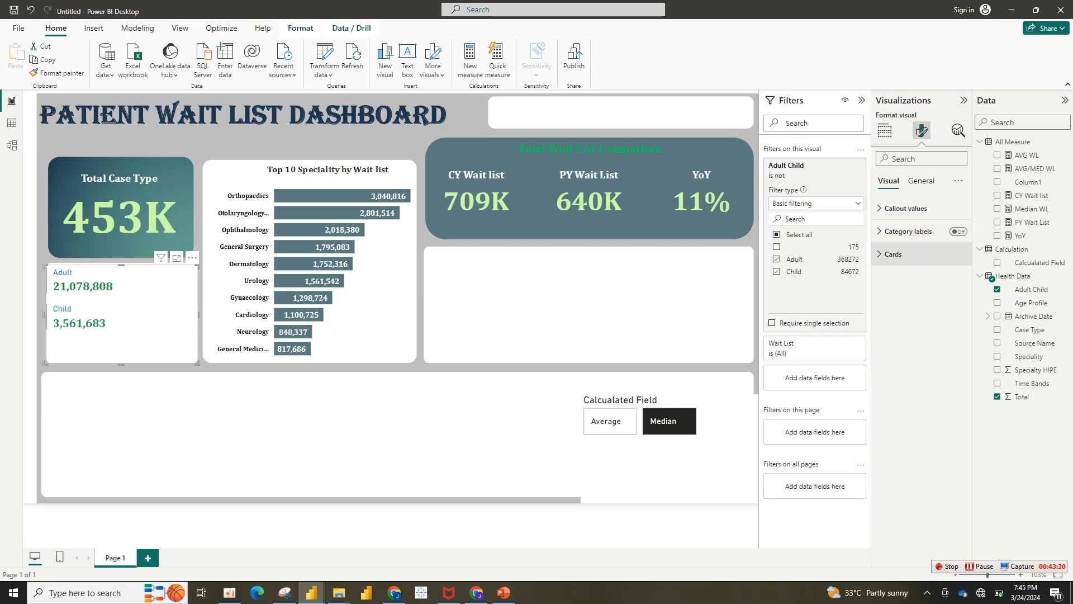
Set the multi-row card's Adult and Child titles to the recent slate teal colour and the Cambria font.
left_click(893, 254)
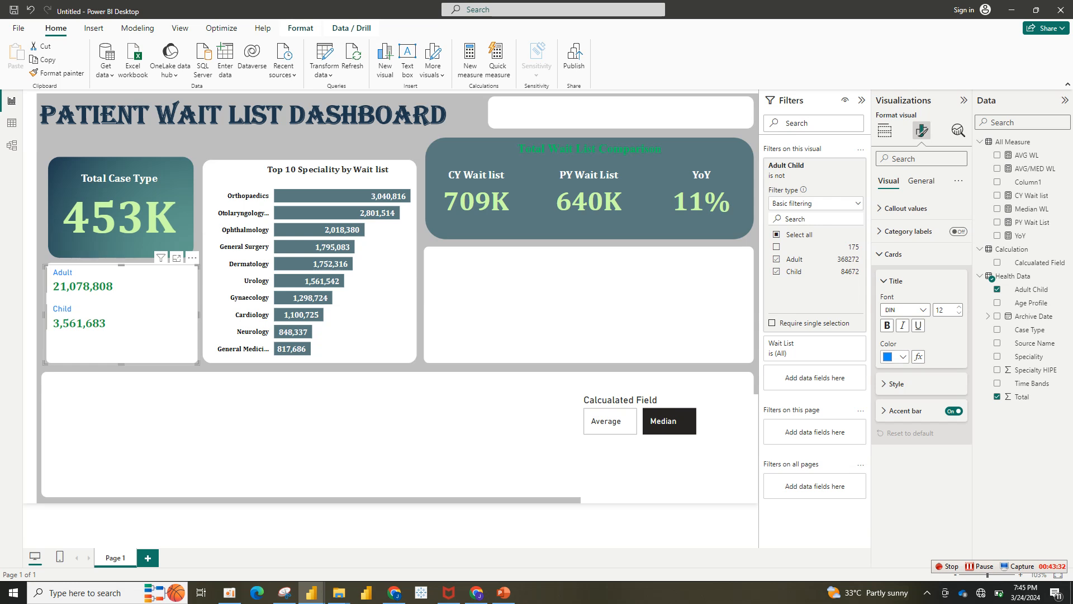
left_click(897, 357)
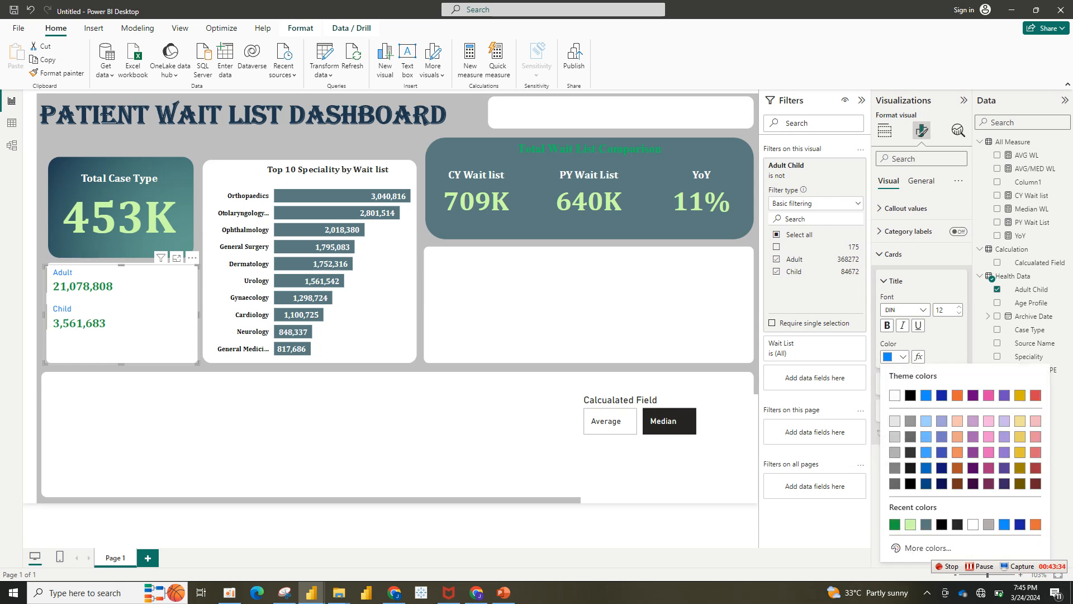
left_click(926, 524)
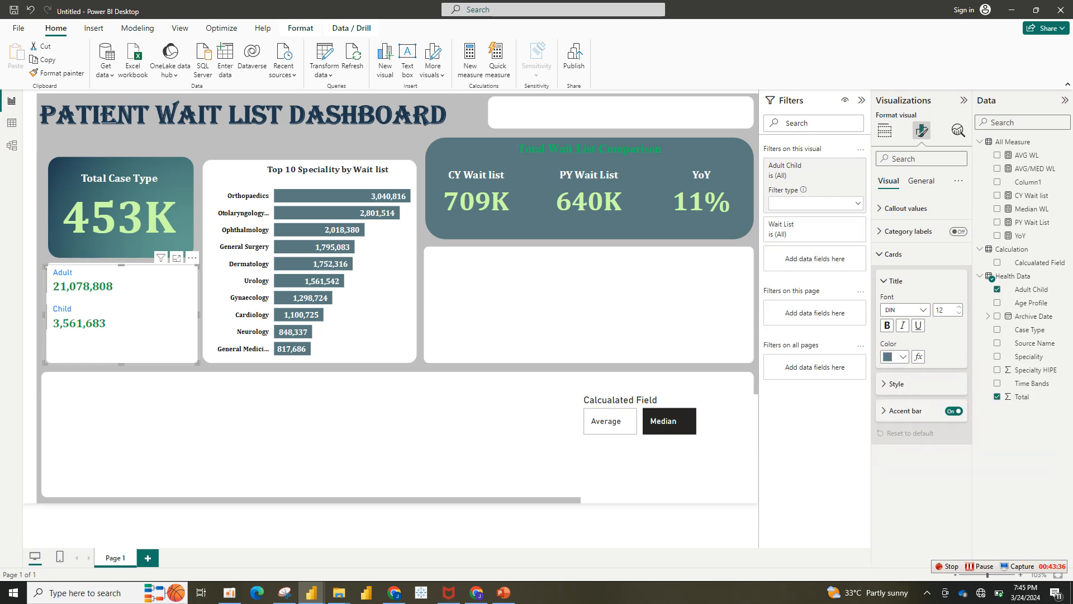
left_click(906, 310)
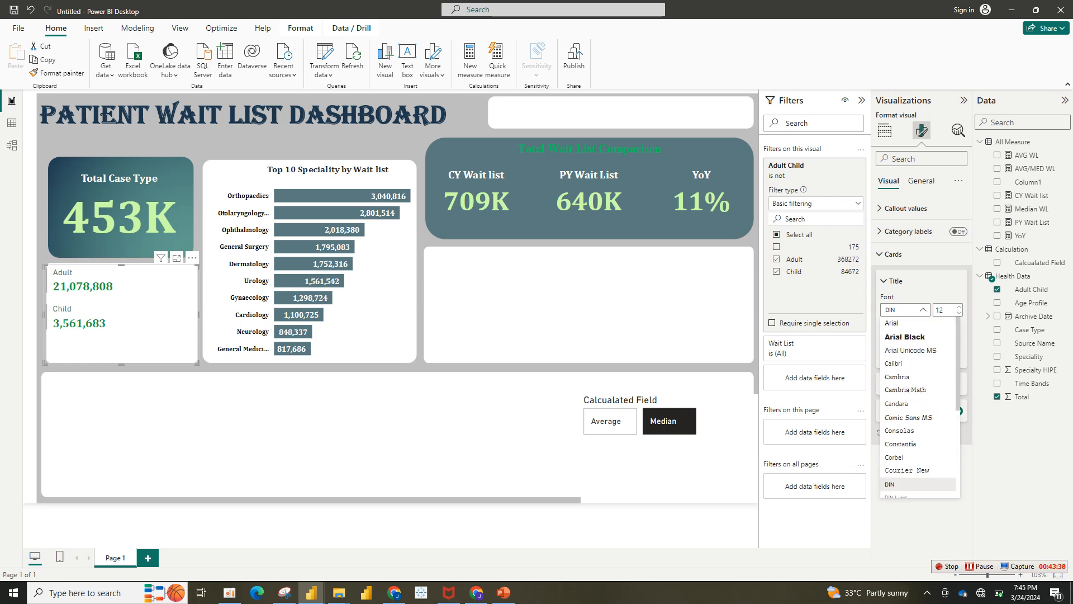
left_click(898, 377)
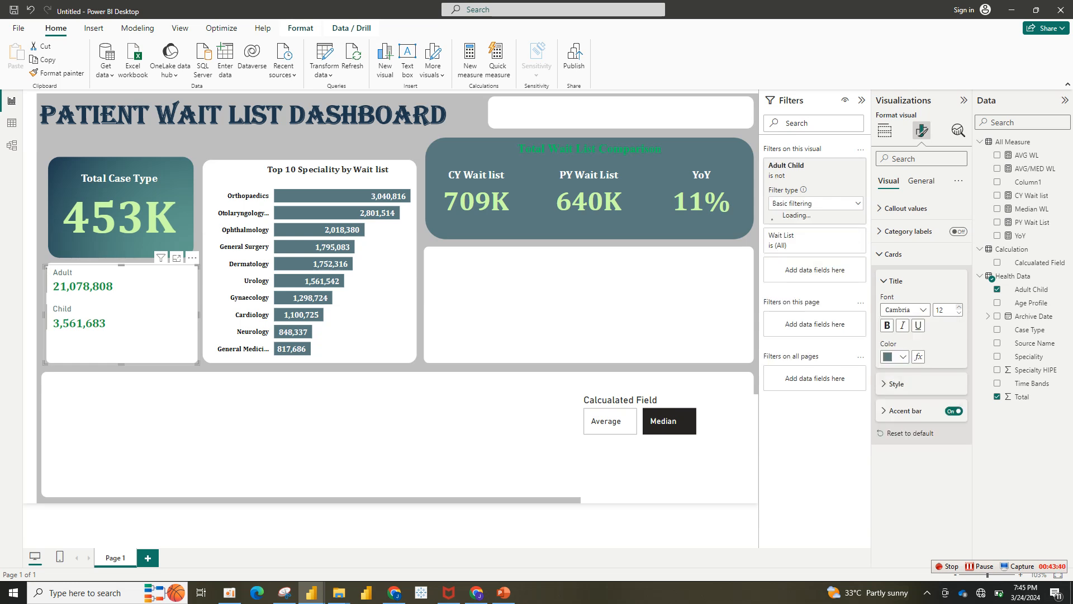
Increase the font size of the multi-row card's Adult and Child titles to 20.
left_click(959, 306)
left_click(959, 306)
left_click(960, 306)
left_click(959, 306)
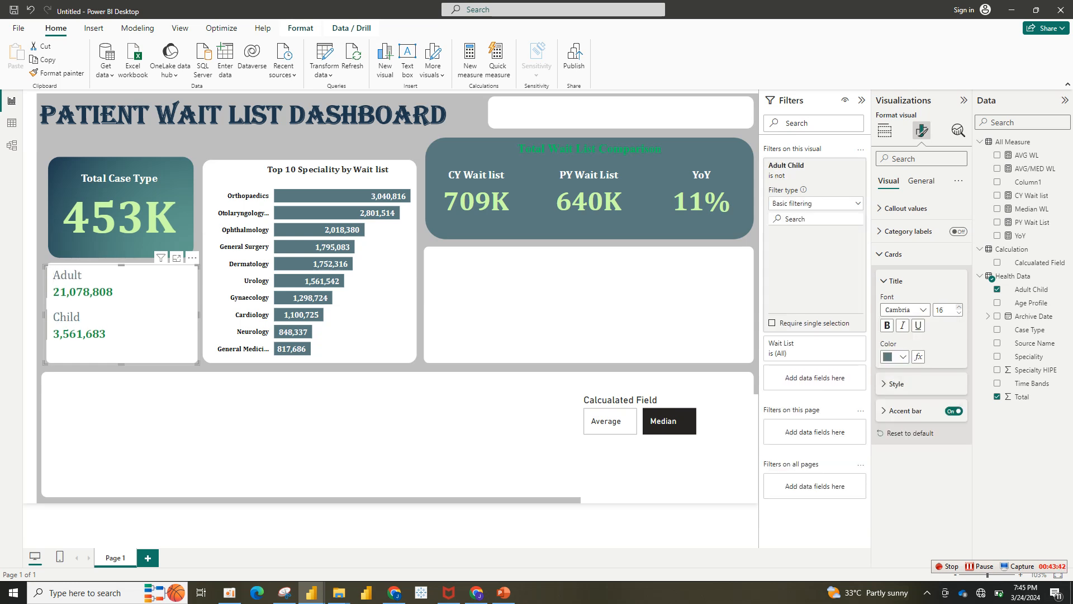
left_click(959, 307)
left_click(960, 306)
left_click(959, 306)
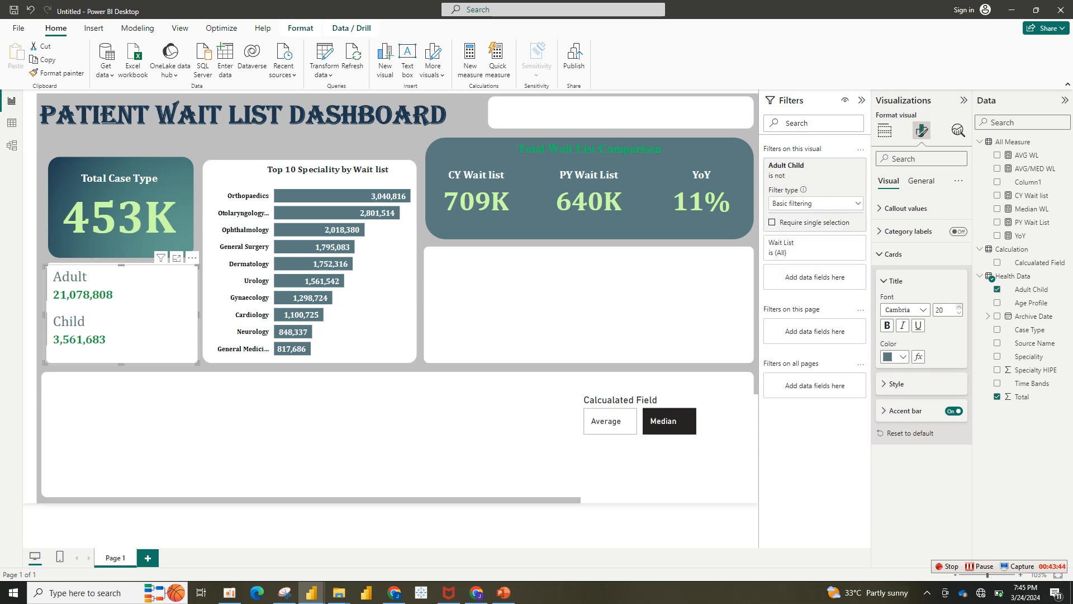
left_click(893, 253)
left_click(893, 254)
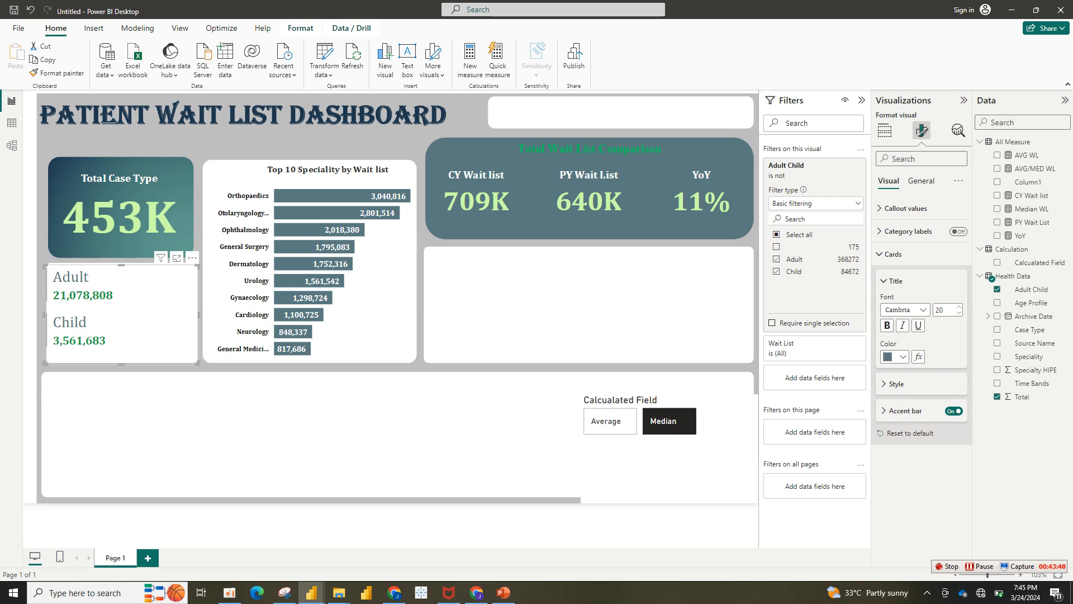
Turn off the multi-row card's accent bar and set its Adult and Child title font size to 17.
left_click(954, 411)
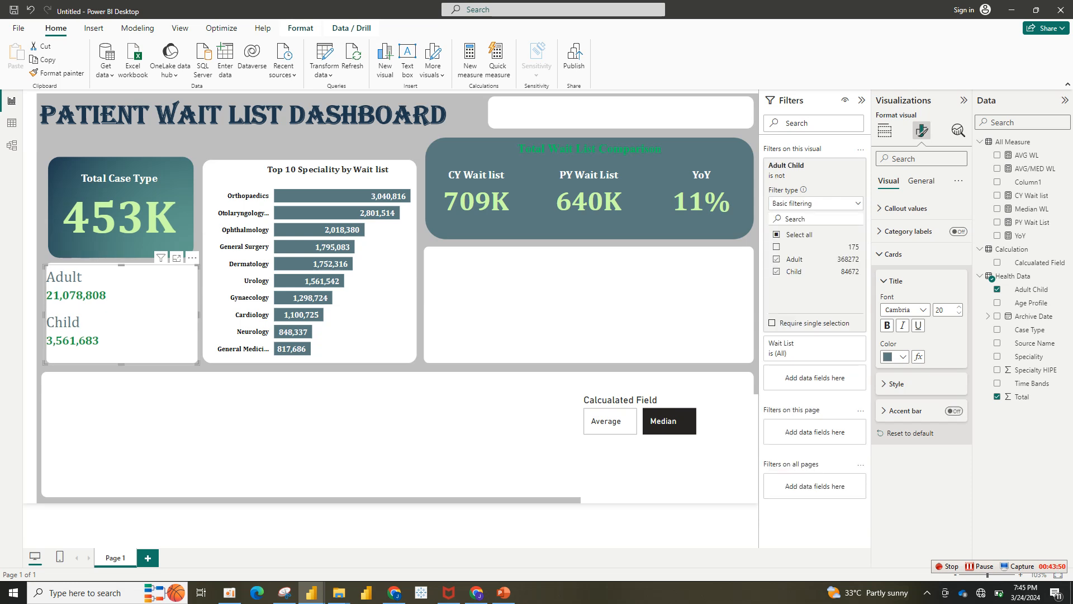
left_click(959, 306)
left_click(959, 306)
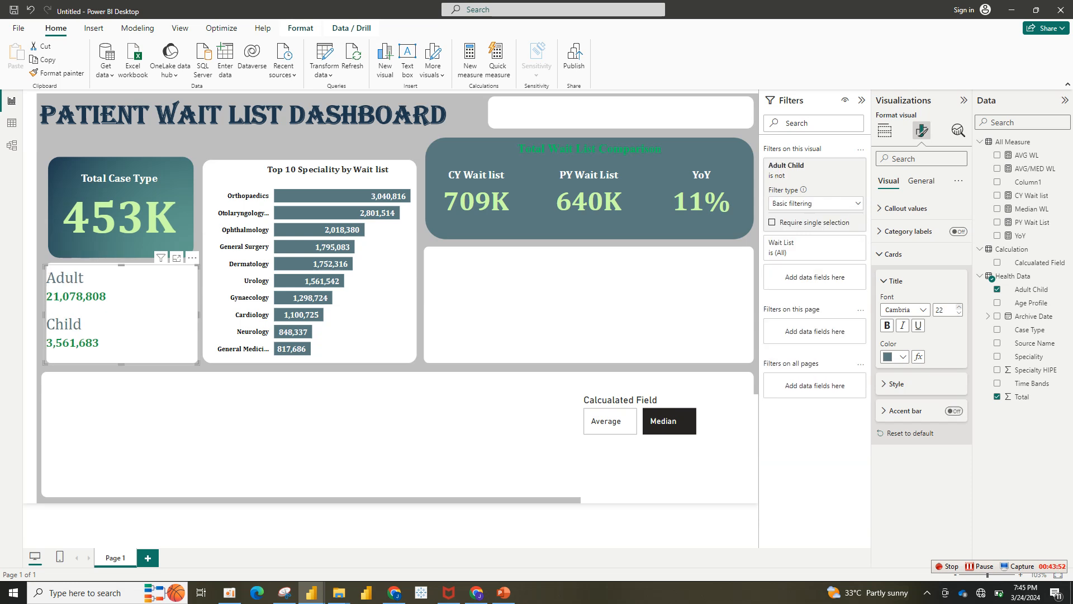
left_click(959, 312)
left_click(959, 312)
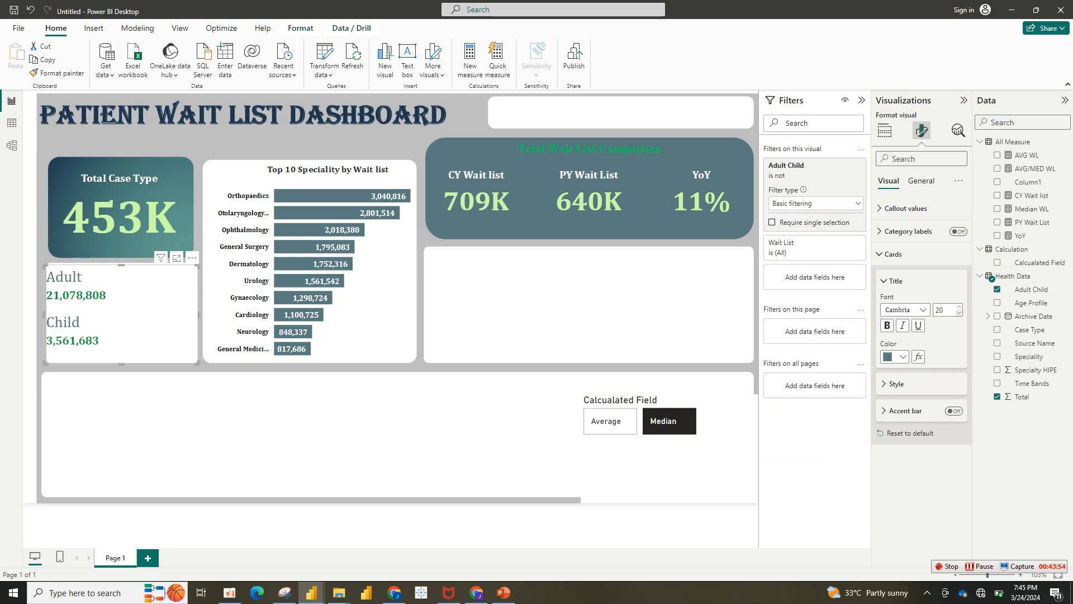
left_click(960, 312)
left_click(959, 313)
left_click(959, 312)
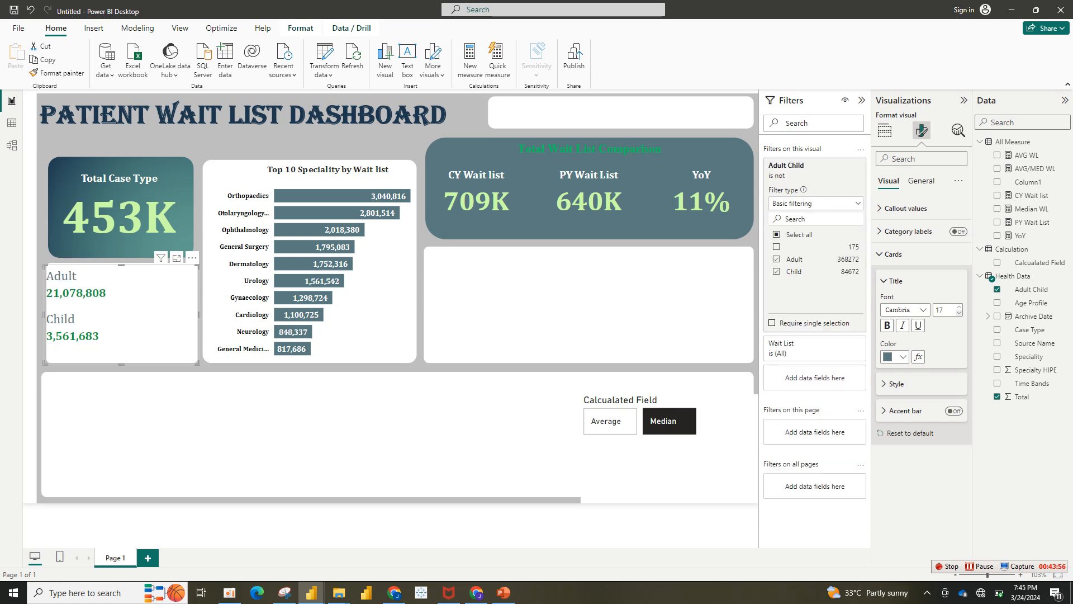
left_click(897, 383)
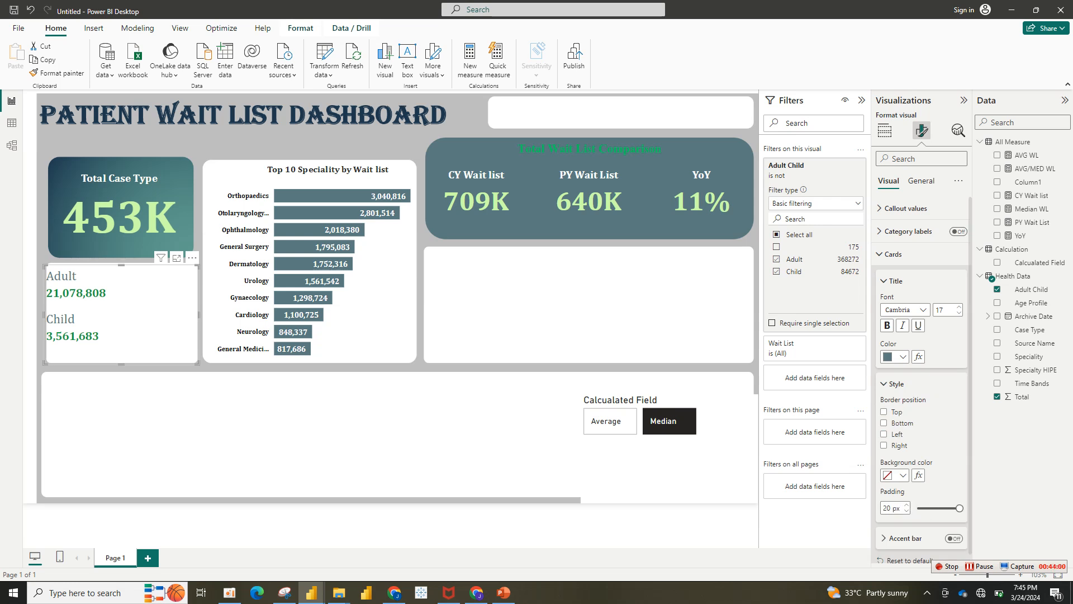
left_click(897, 384)
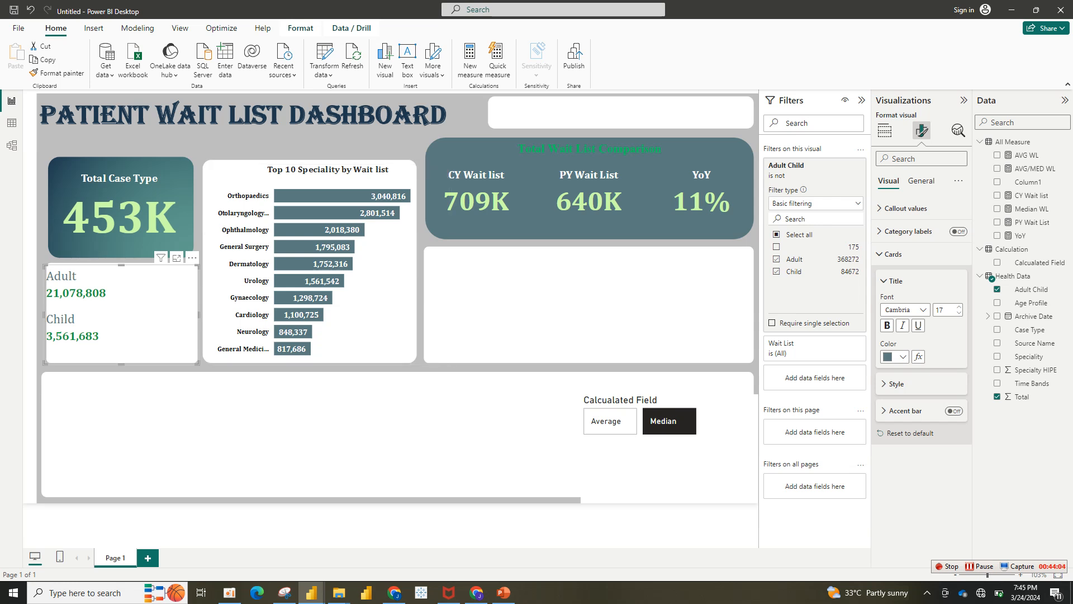
Narrow the multi-row card and reposition it over the white panel below the Total Case Type card.
left_click(313, 435)
left_click(120, 330)
mouse_move(120, 330)
left_mouse_down()
mouse_move(143, 431)
mouse_move(127, 329)
left_mouse_up()
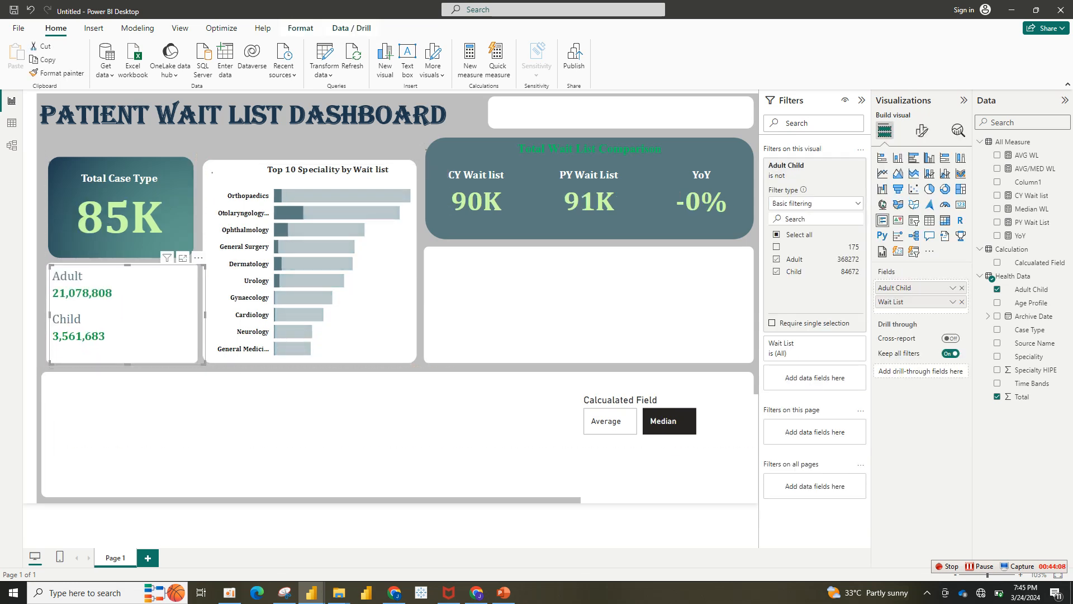
left_click_drag(51, 267, 58, 272)
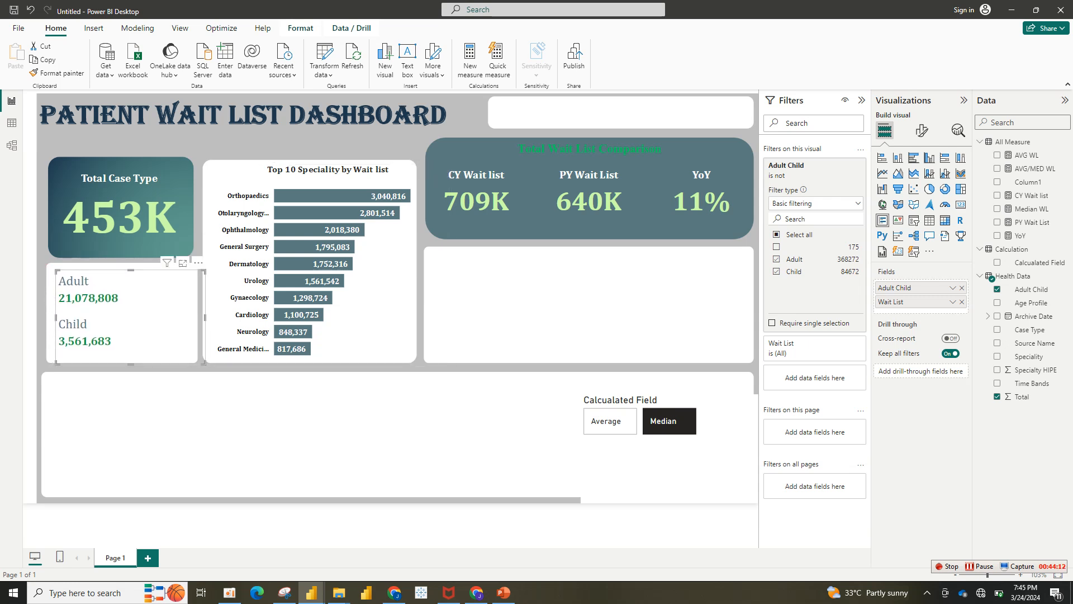
left_click_drag(204, 317, 171, 314)
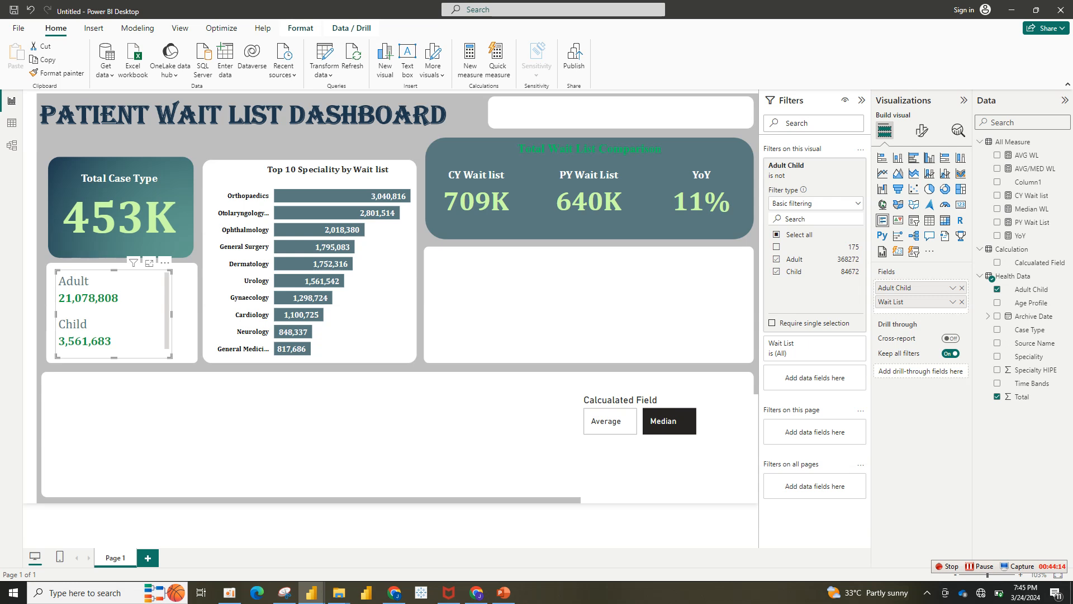
left_click_drag(171, 357, 186, 375)
left_click_drag(148, 329, 147, 341)
Select the Adult entry in the multi-row card to check its cross-filtering of the other visuals, clearing the selection each time.
left_click(89, 306)
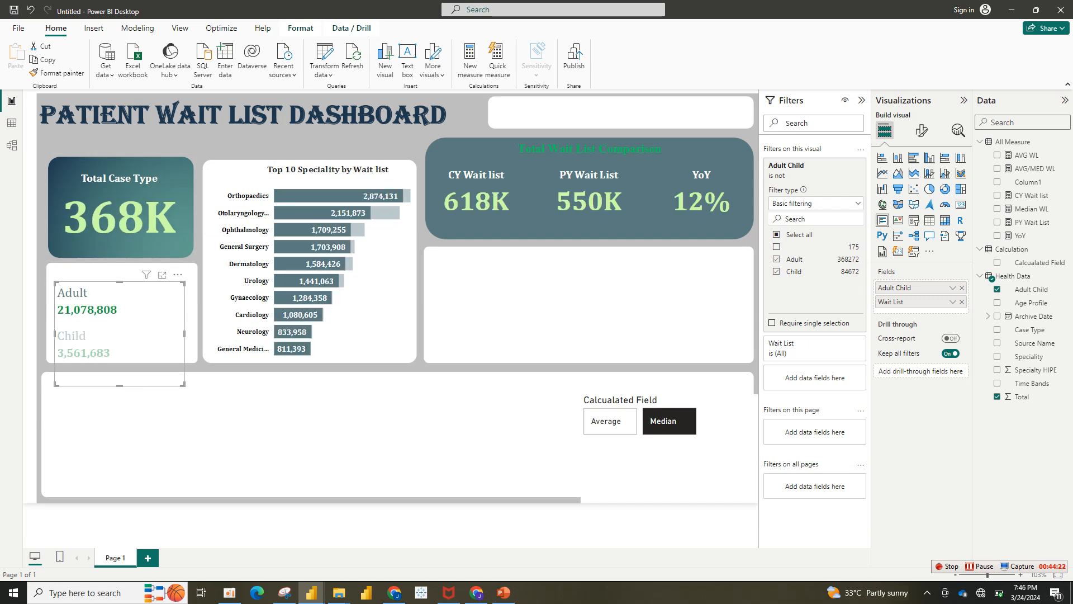
left_click(89, 306)
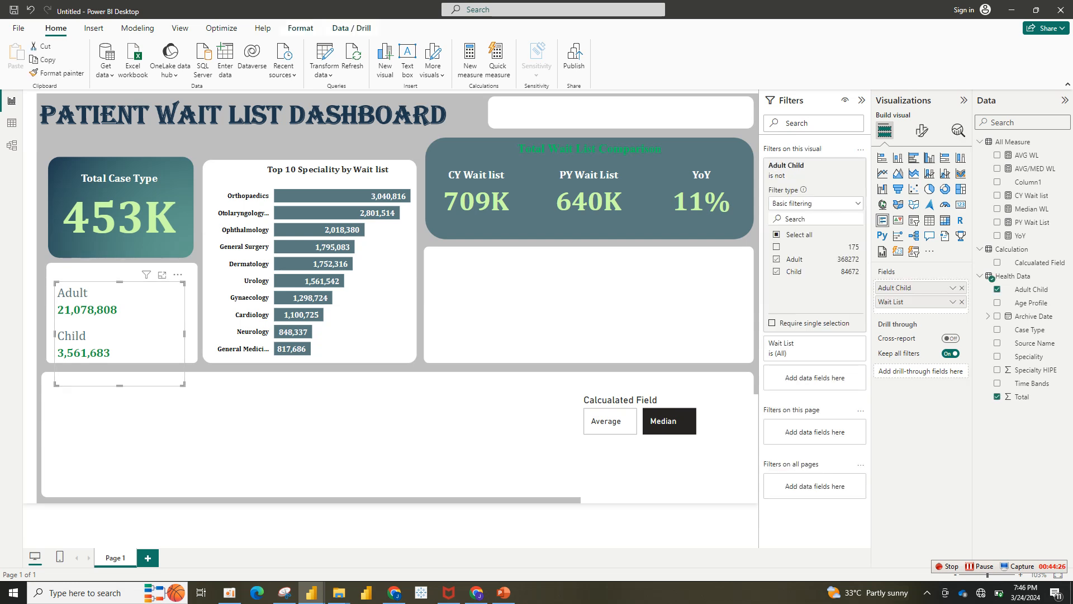
left_click(134, 430)
left_click(88, 304)
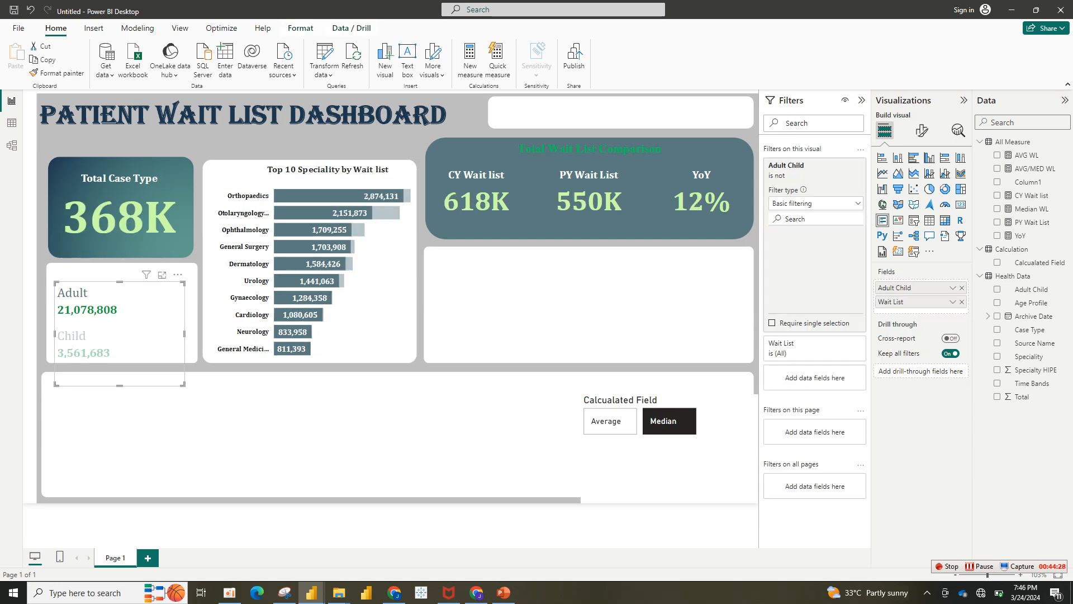
left_click(88, 304)
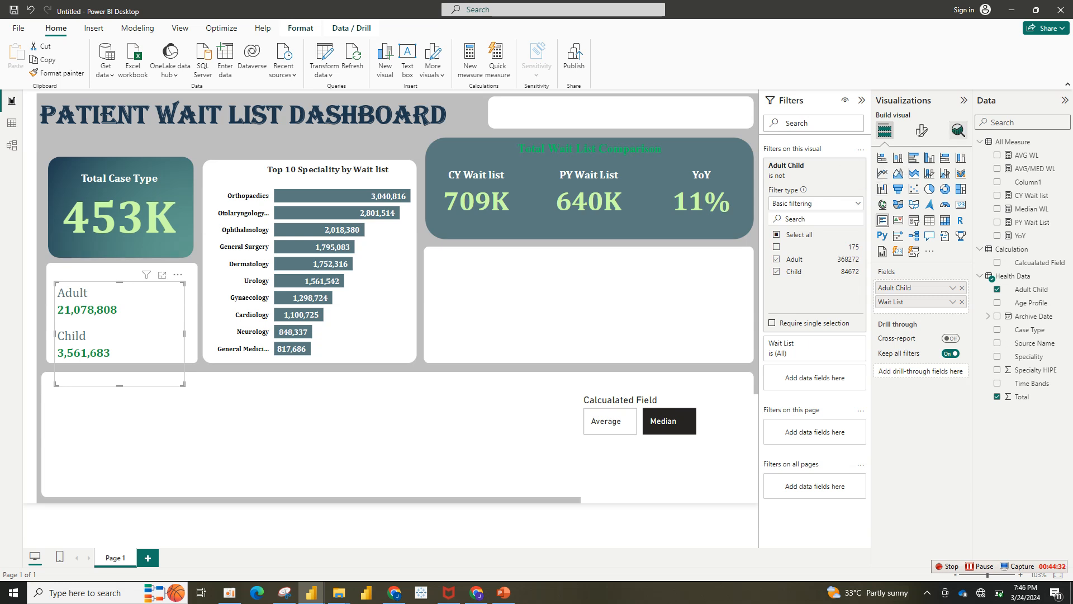
Turn on the multi-row card's visual title and set its text to "Wait List Category".
left_click(921, 130)
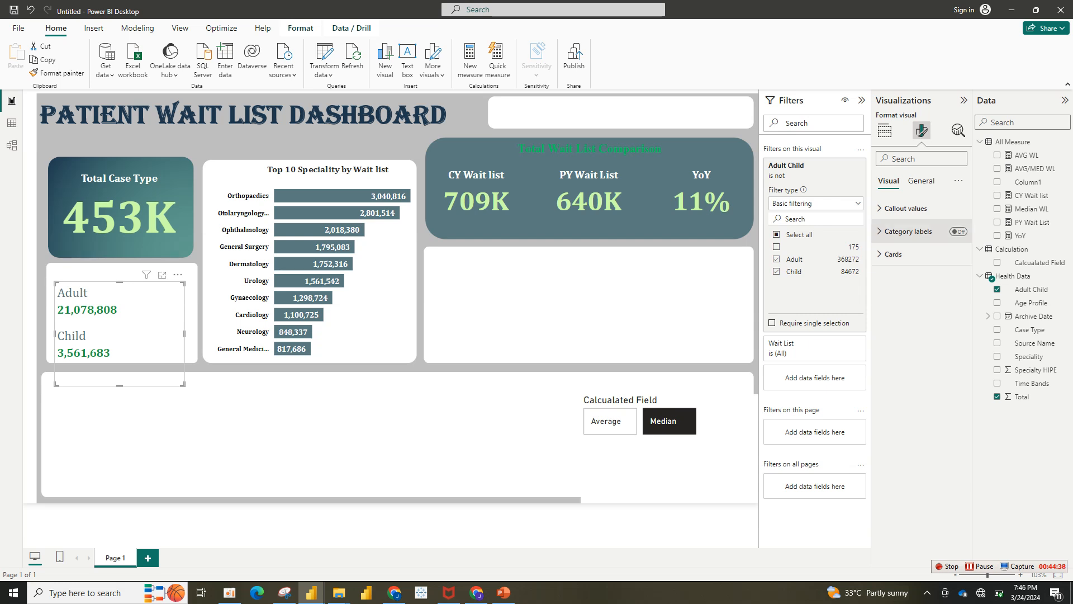
left_click(921, 180)
left_click(958, 231)
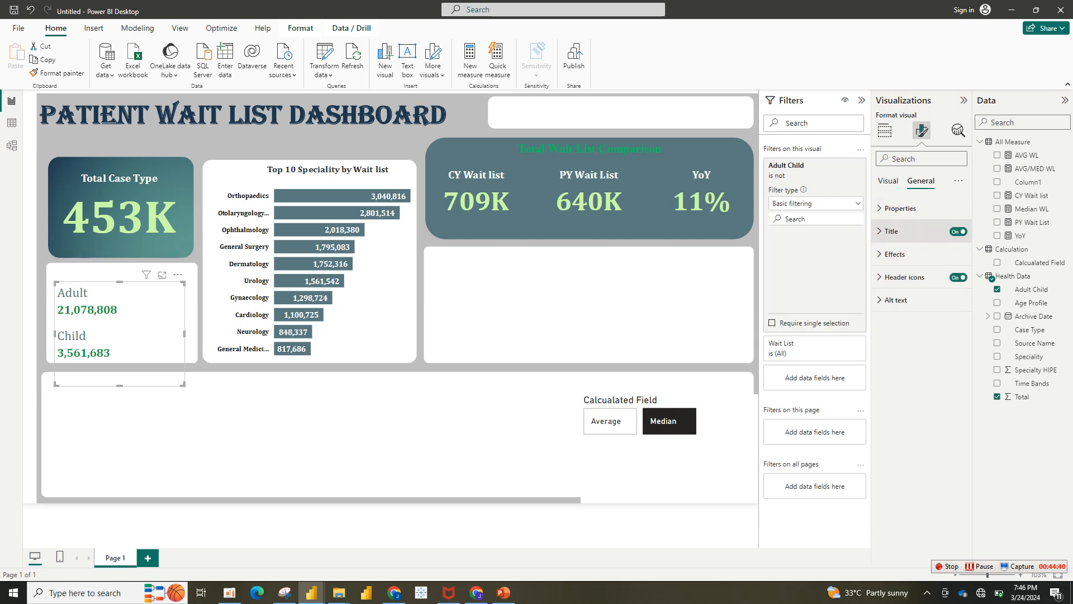
left_click(891, 231)
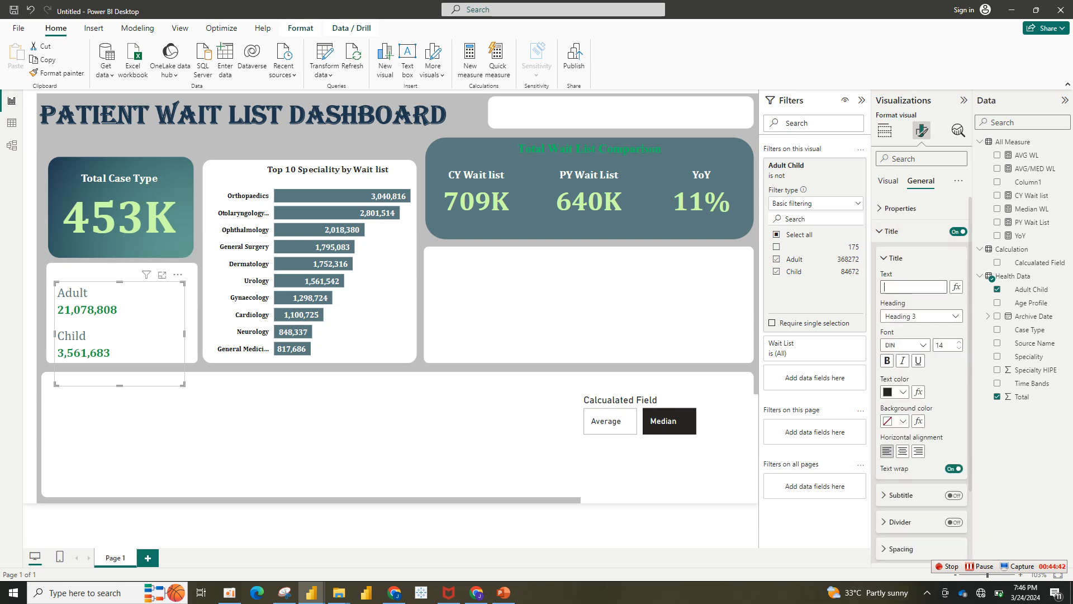
type("Toat")
key("BackSpace")
key("BackSpace")
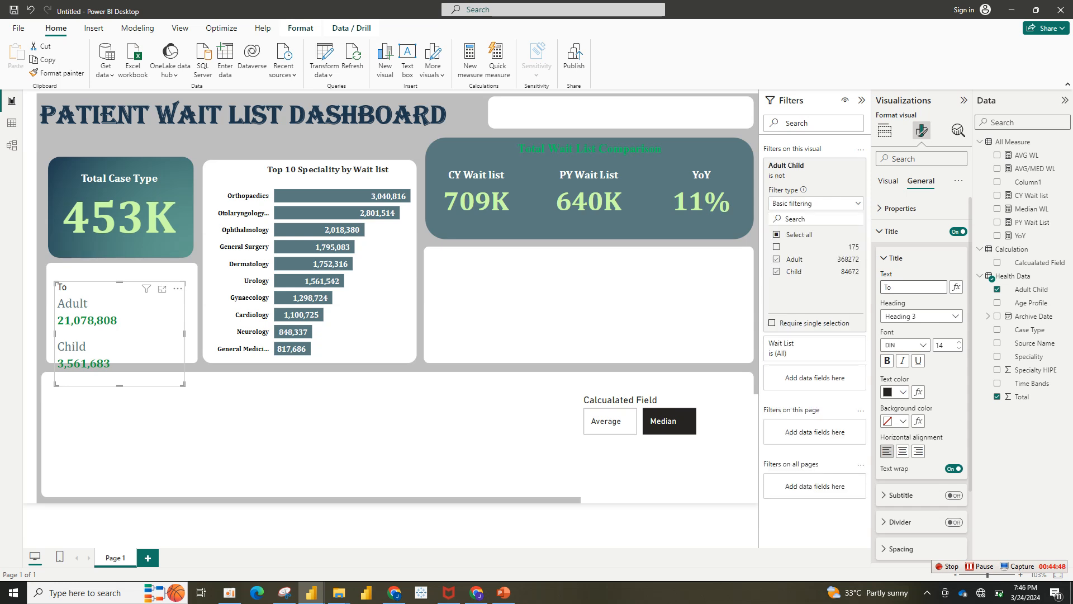
key("BackSpace")
key("BackSpace")
type("wait")
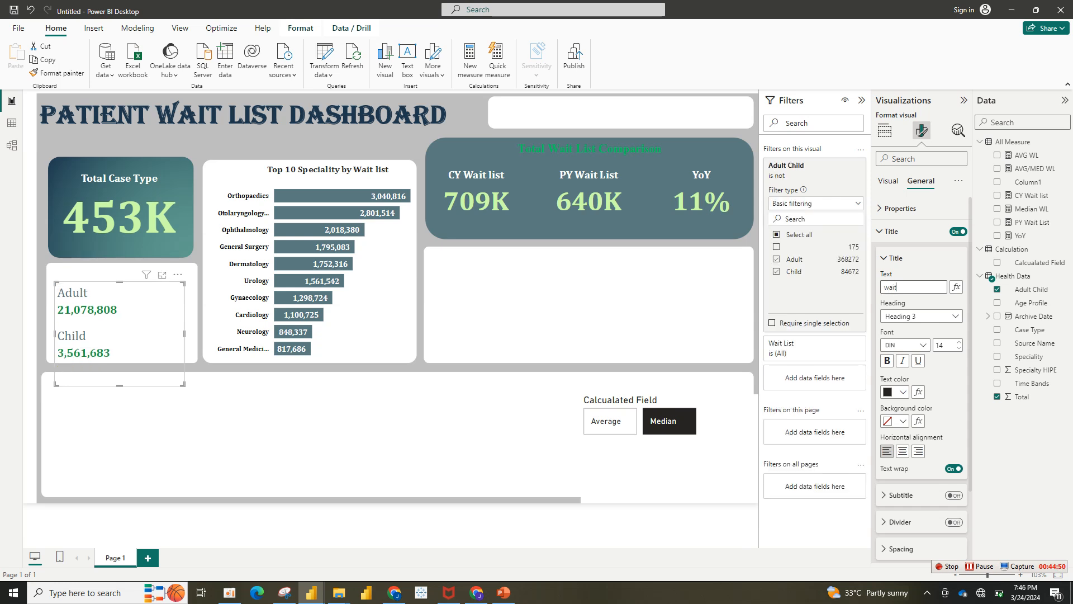
key("BackSpace")
key("BackSpace")
key("BackSpace")
key("BackSpace")
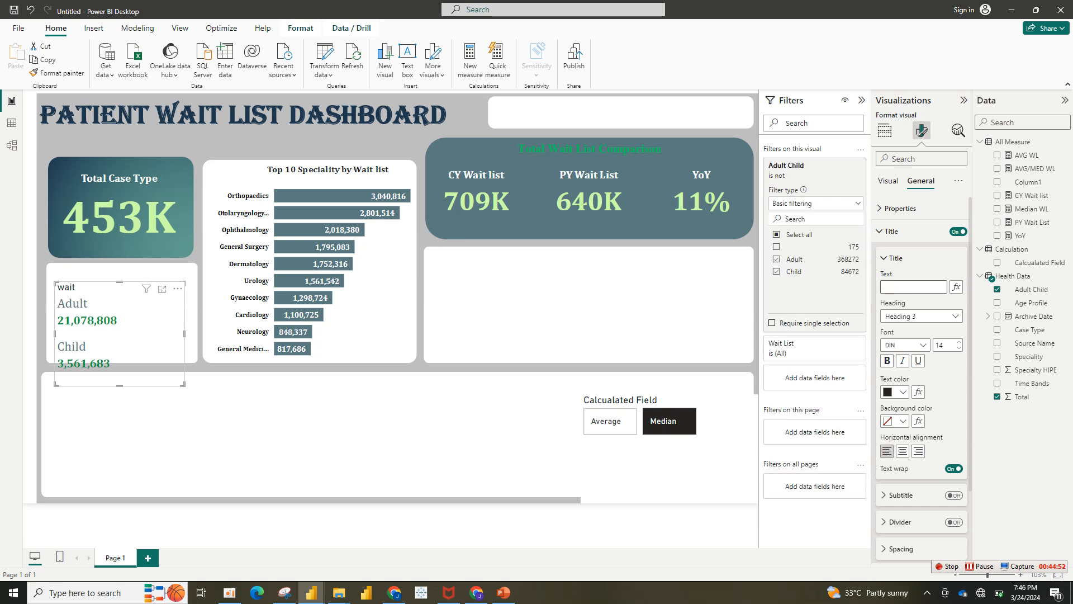
type("w")
key("BackSpace")
type("W")
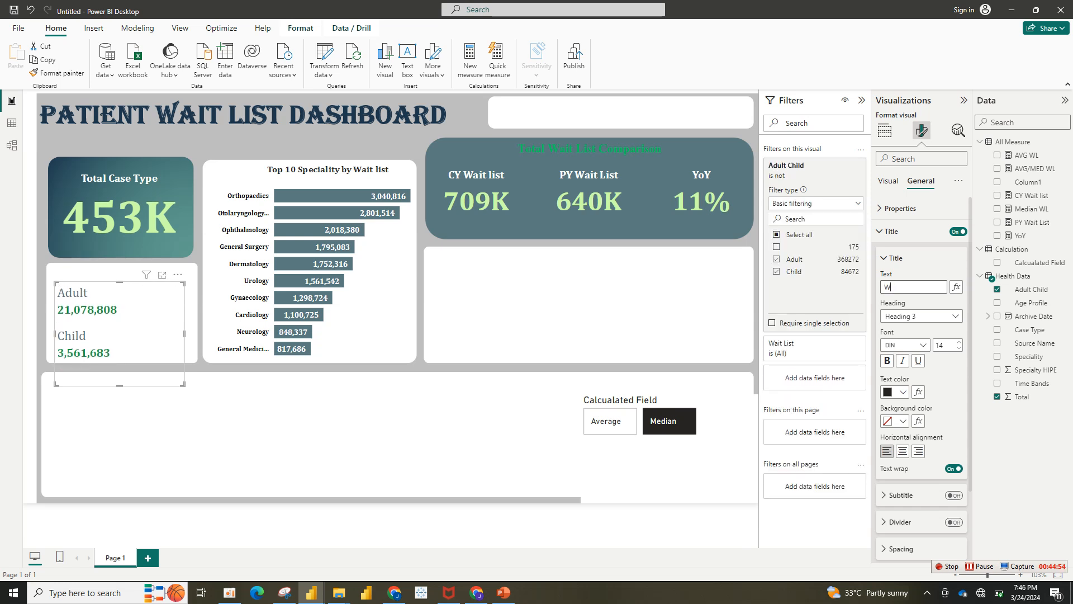
type("ait ")
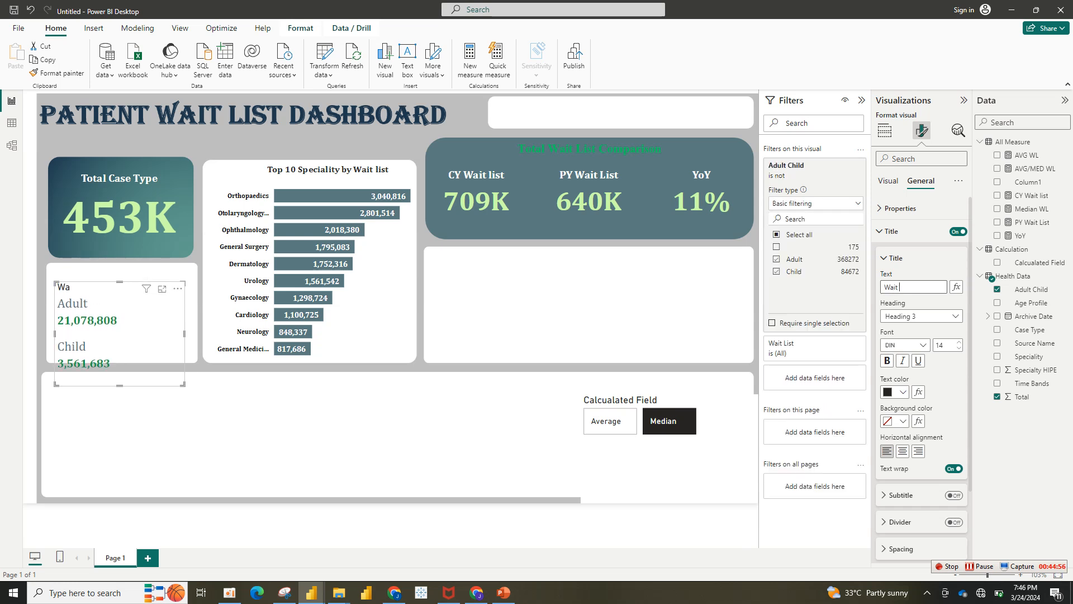
type("List")
type("Category")
Centre the Wait List Category title and format it in bold Cambria at size 10.
left_click(902, 450)
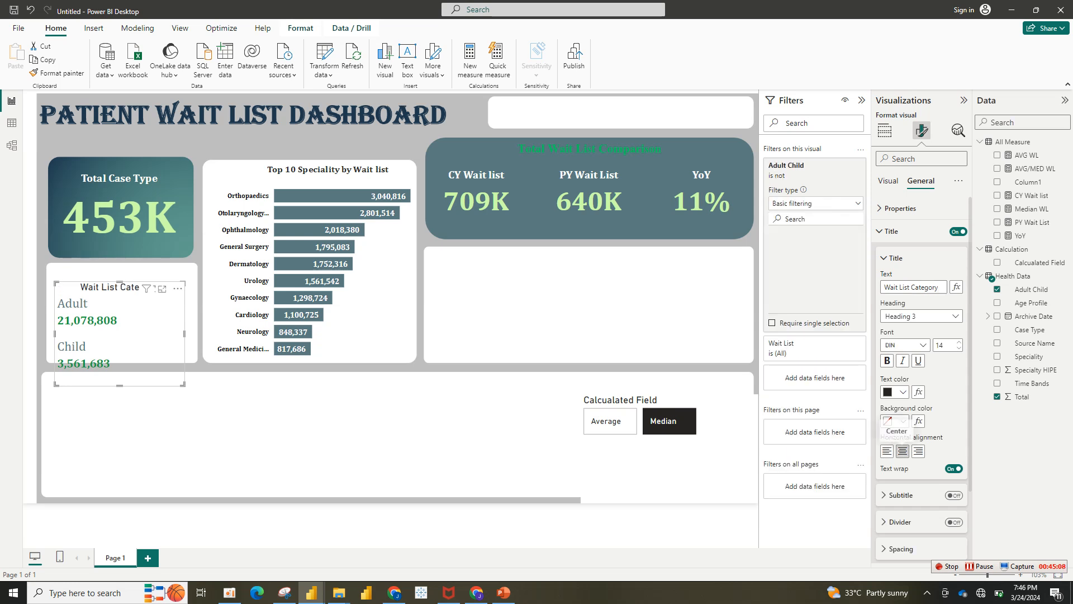
left_click(916, 345)
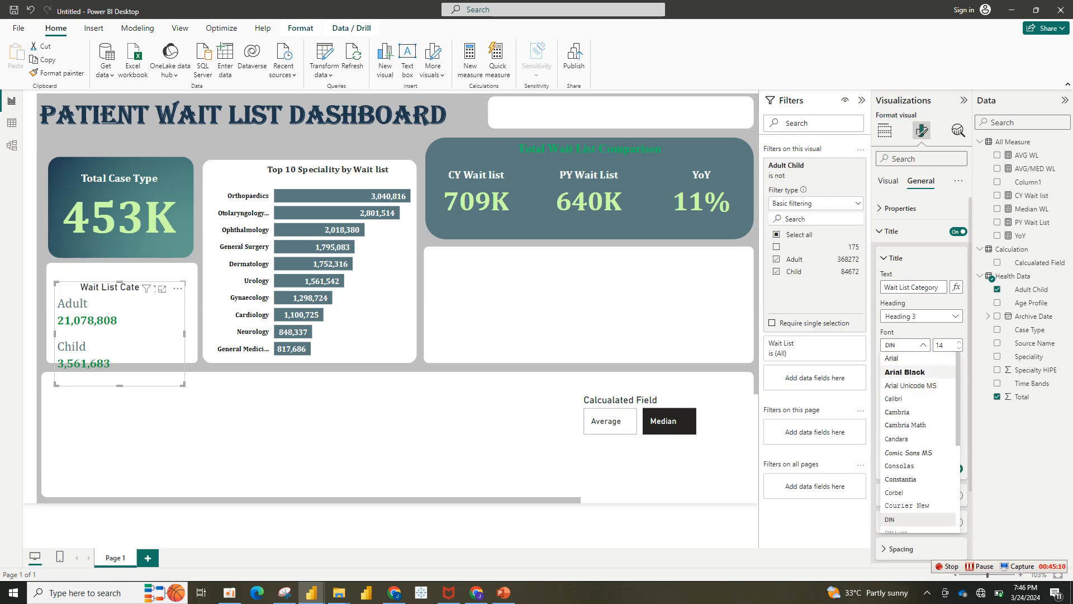
left_click(897, 411)
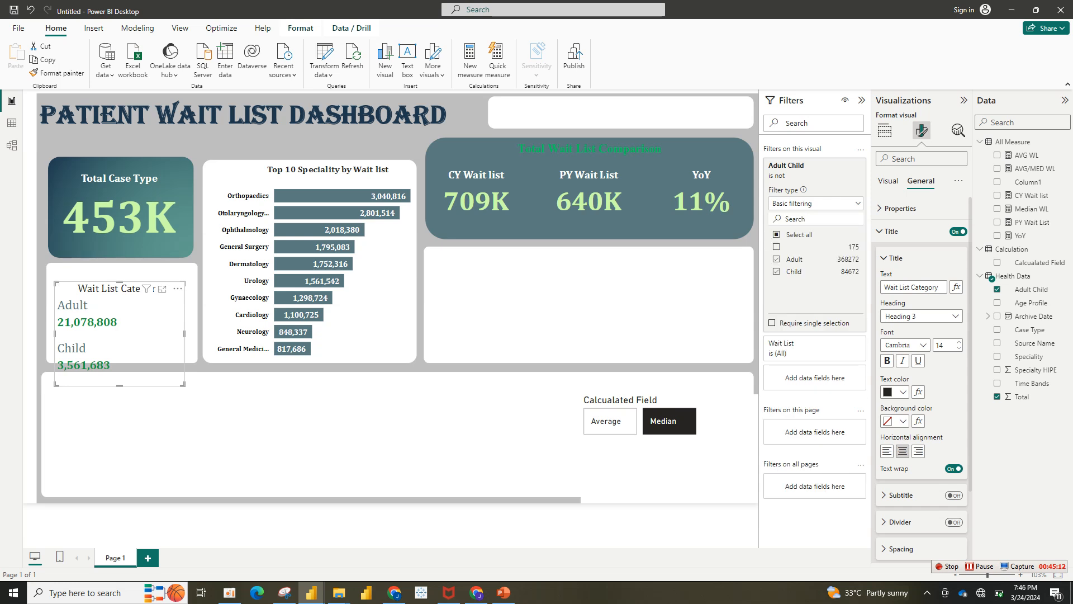
left_click(959, 348)
left_click(959, 349)
left_click(959, 348)
left_click(959, 348)
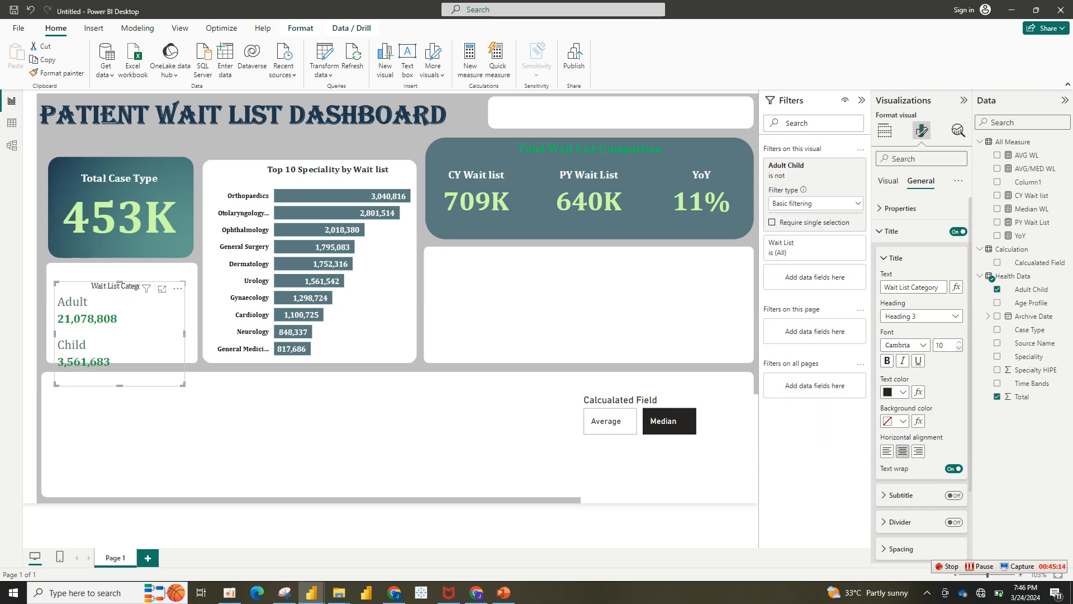
left_click(887, 361)
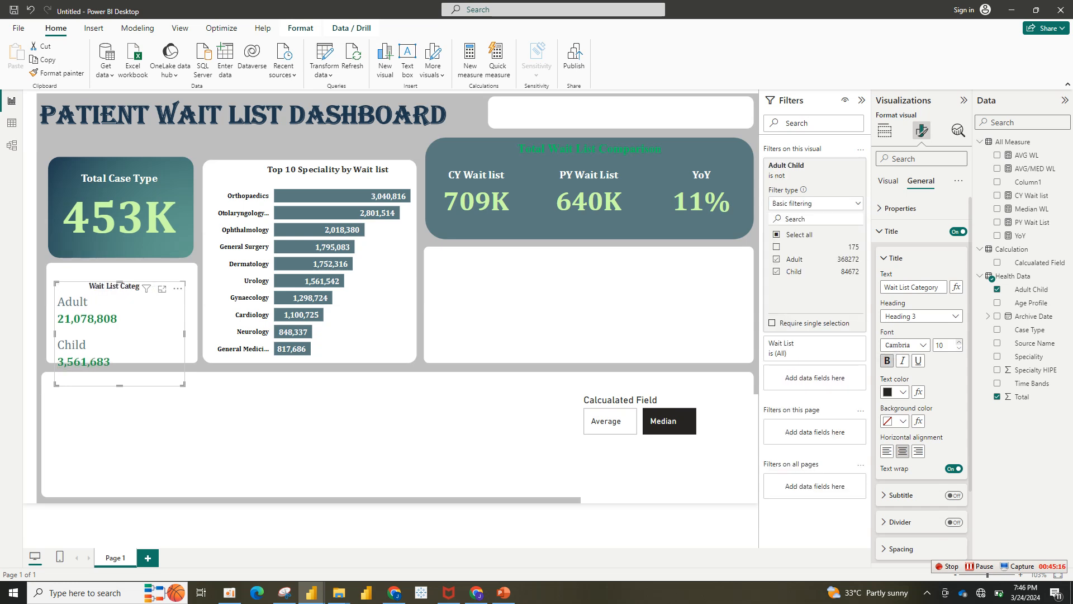
Move the multi-row card up to the top of its white panel and apply the recent slate teal colour to its title.
left_click_drag(140, 330, 144, 313)
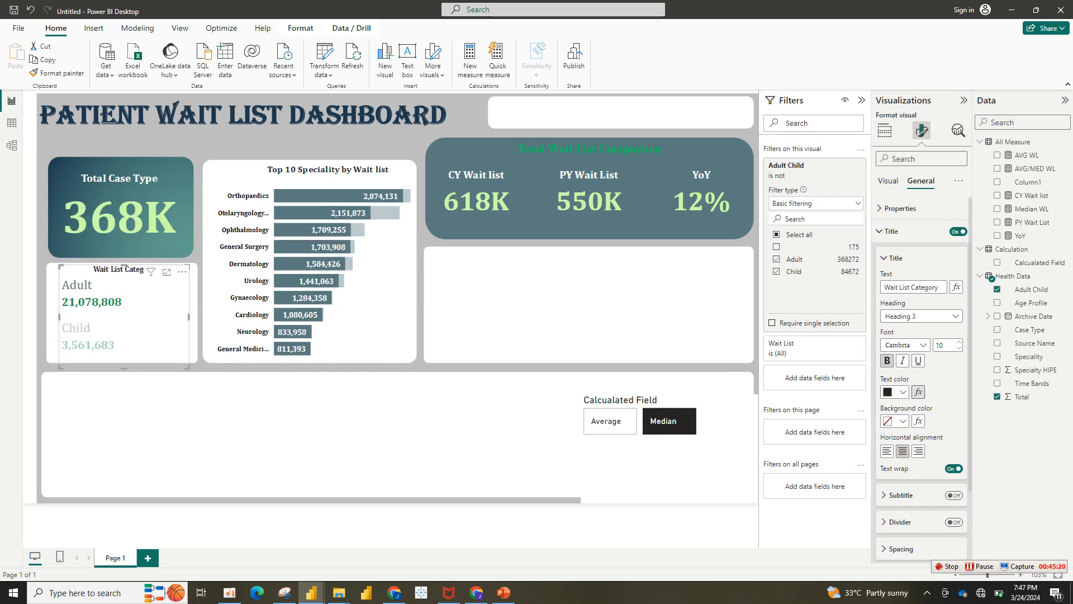
left_click(903, 391)
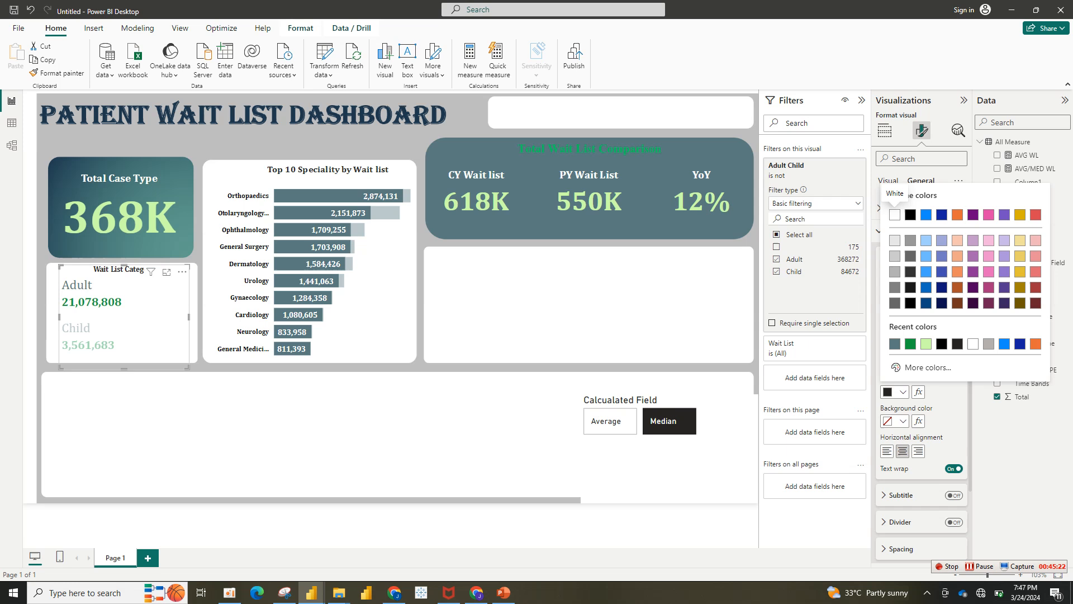
left_click(894, 344)
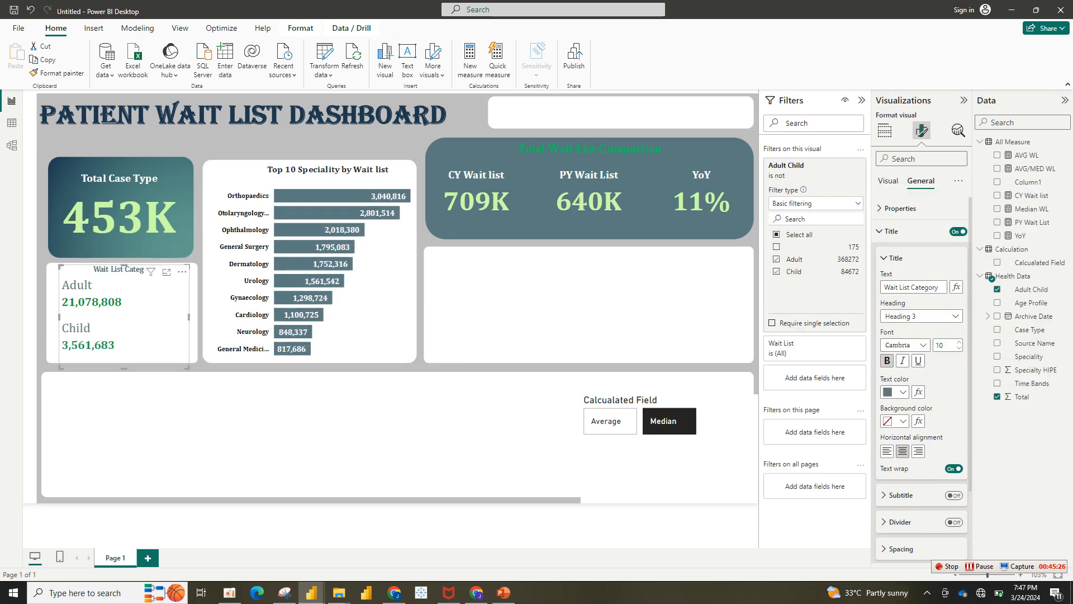
Resize the multi-row card to fill its white panel and increase the Wait List Category title's font size to 12.
mouse_move(188, 368)
left_mouse_down()
mouse_move(196, 340)
mouse_move(195, 364)
left_mouse_up()
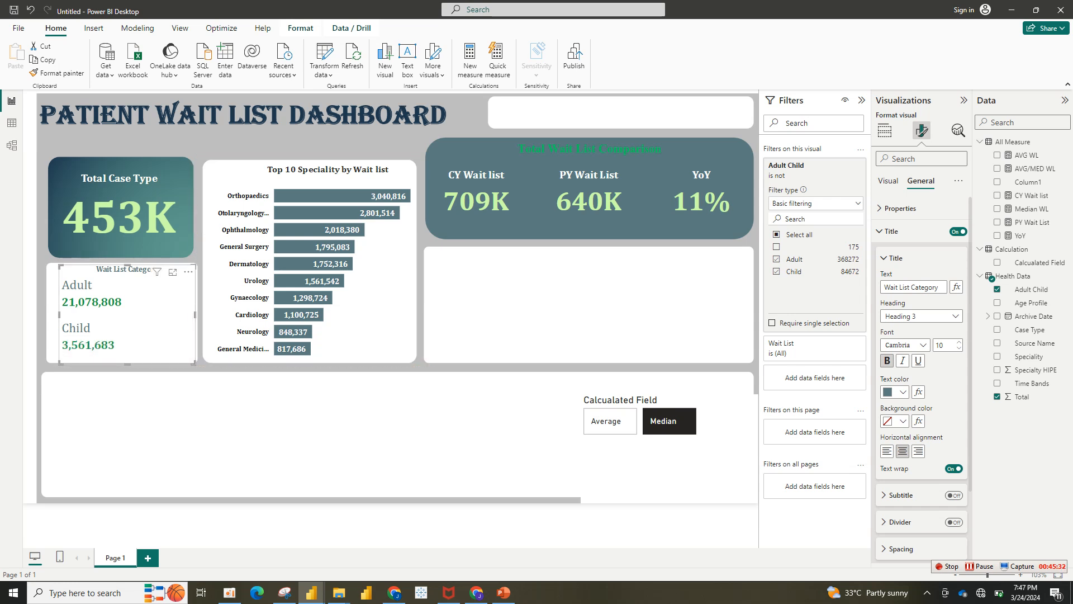
left_click_drag(59, 314, 50, 315)
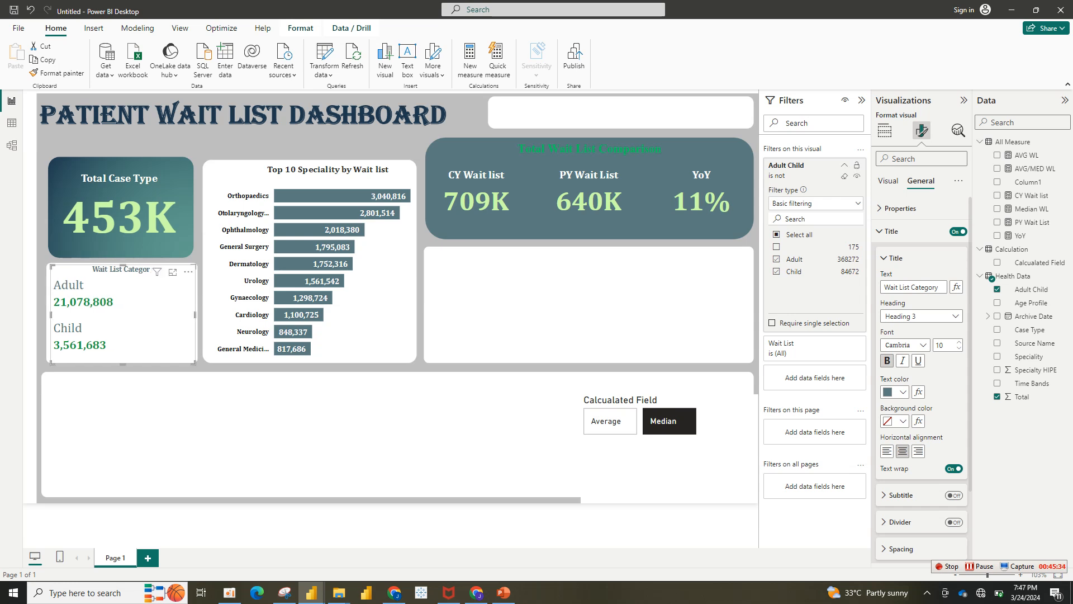
left_click(959, 341)
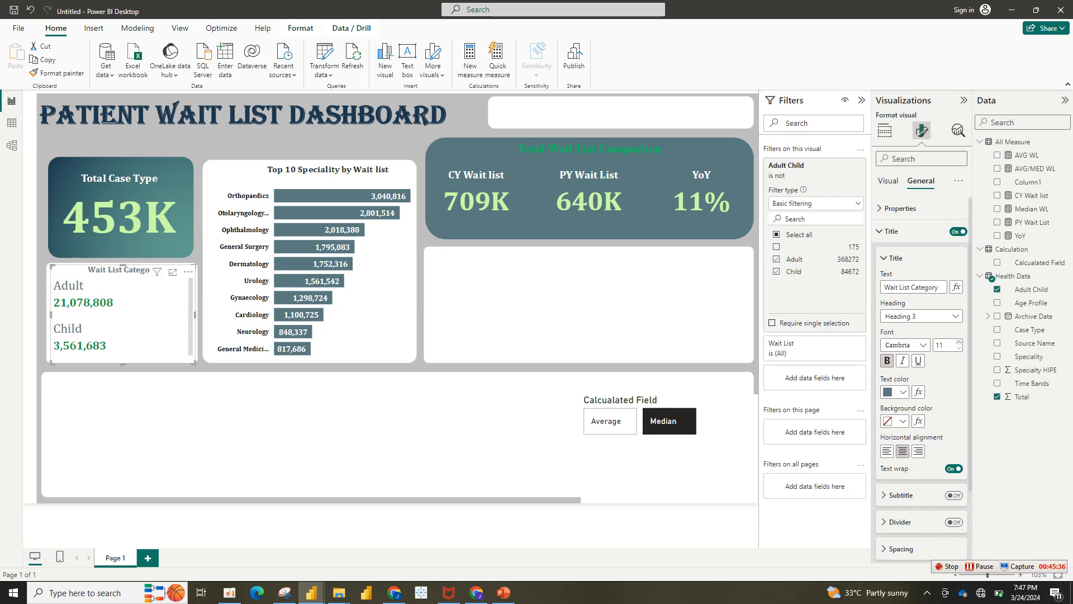
left_click(959, 341)
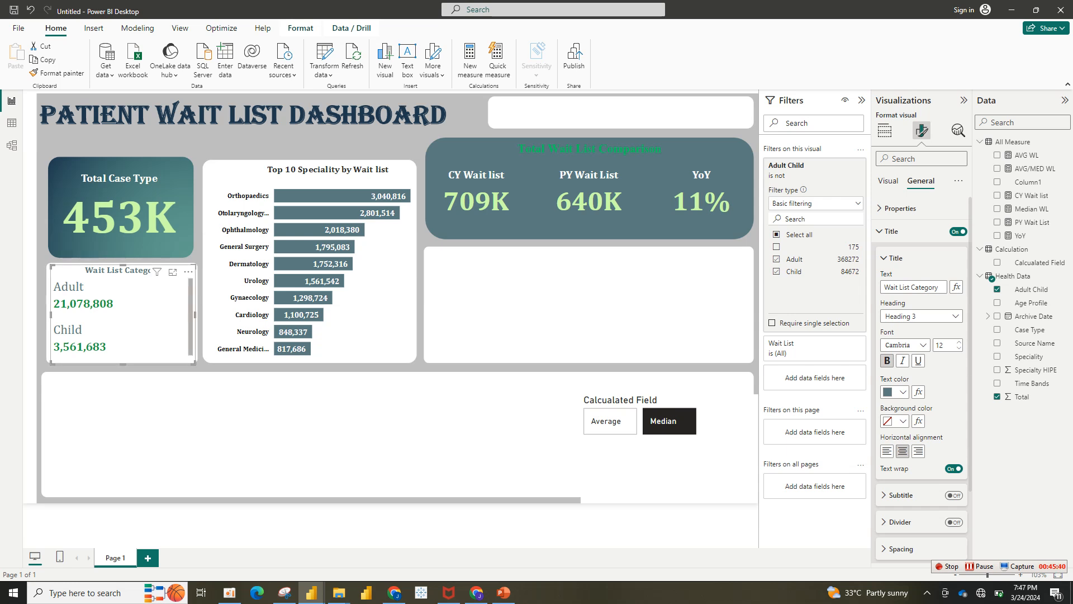
left_click_drag(194, 363, 194, 373)
left_click(218, 428)
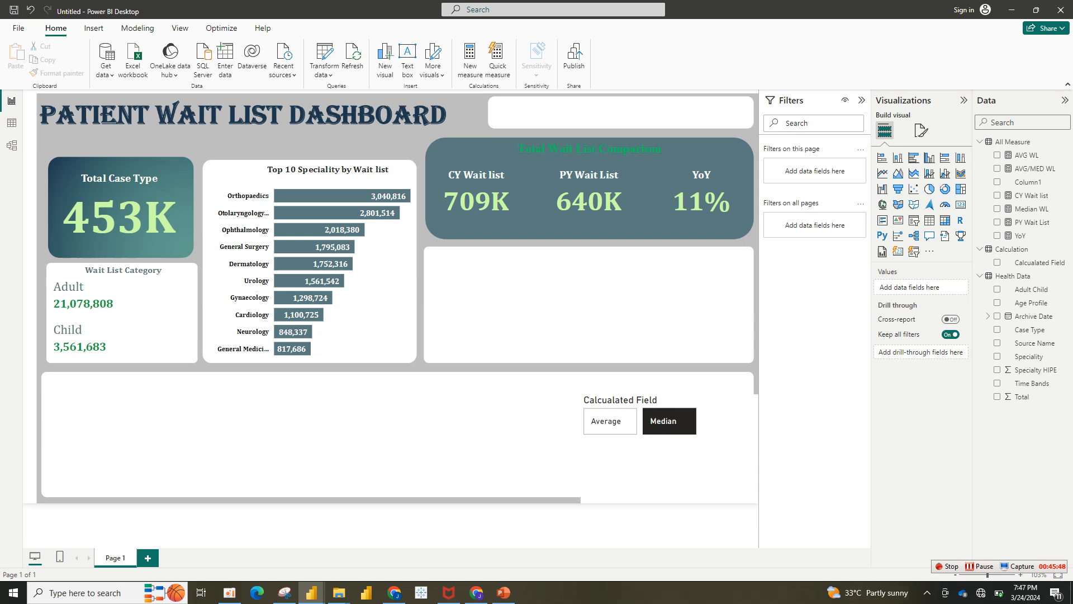
Move the Calcualated Field slicer slightly up and to the left within the large empty bottom panel.
left_click_drag(665, 464, 629, 457)
left_click(484, 444)
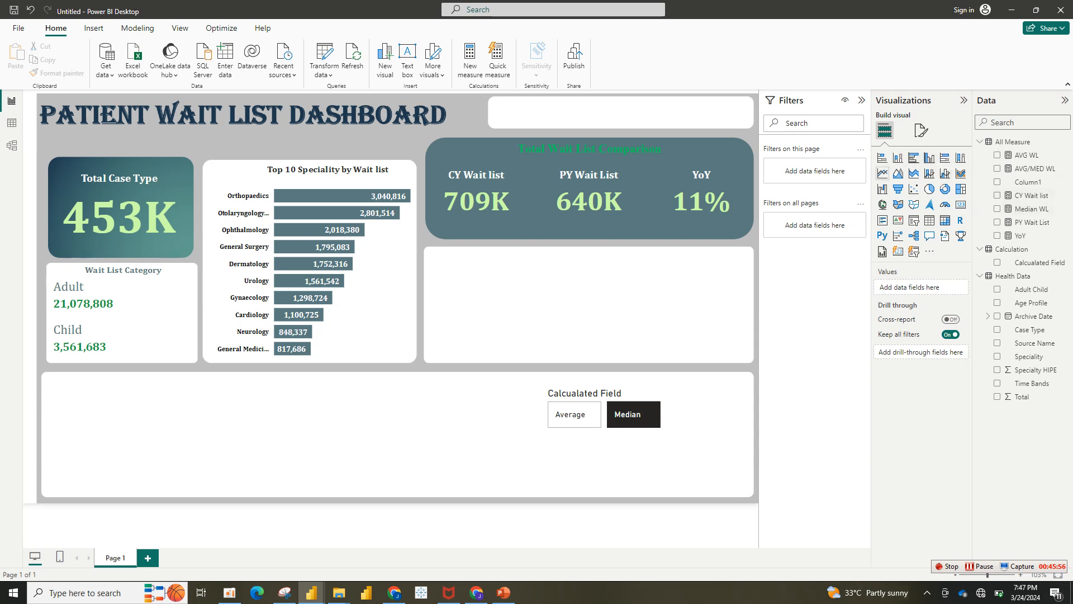
Insert a line chart plotting Total on the Y-axis against Archive Date on the X-axis.
left_click(883, 173)
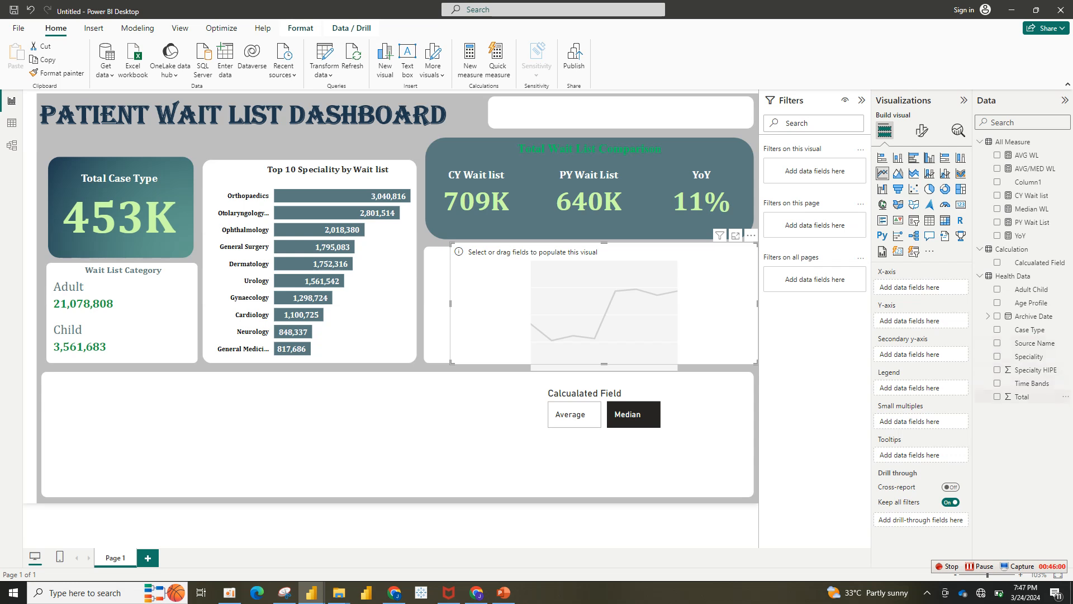
left_click(997, 396)
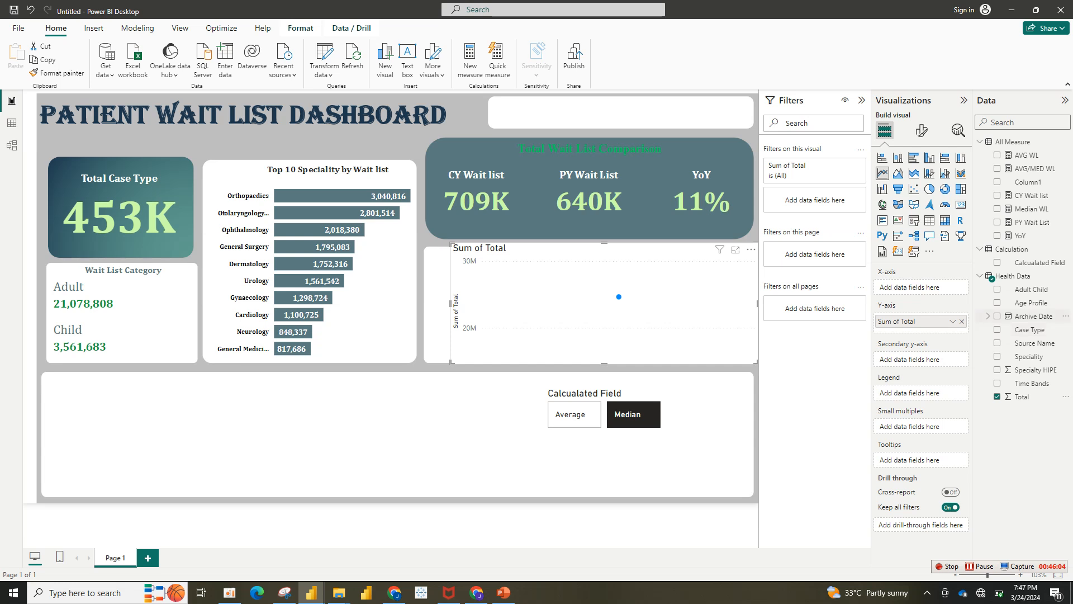
left_click(997, 315)
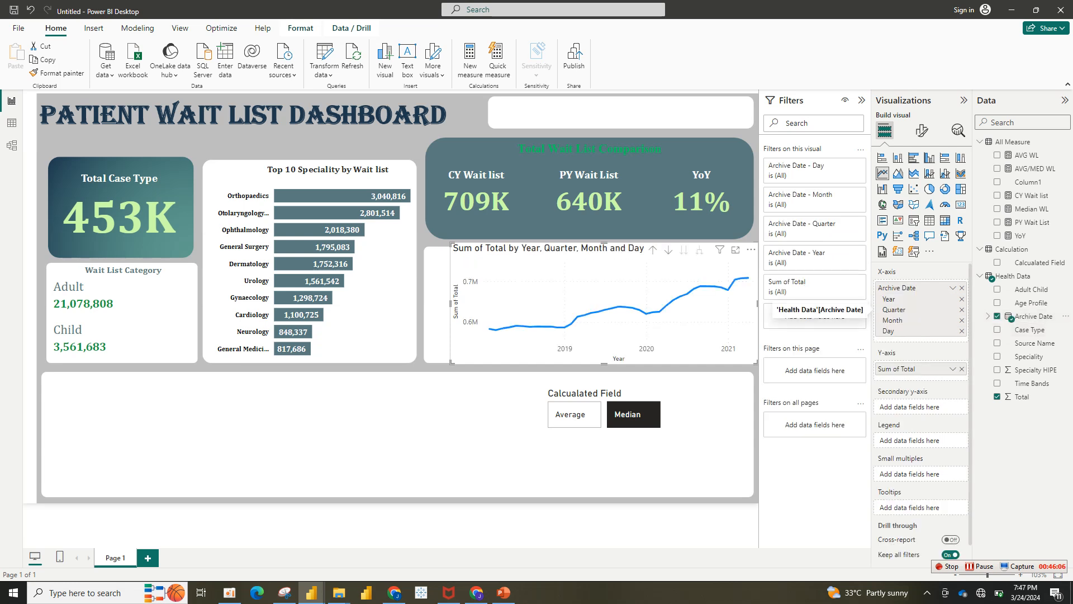
Remove the Day, Month and Quarter levels from the line chart's date axis and widen the chart to fit its white panel.
left_click(961, 331)
left_click(962, 320)
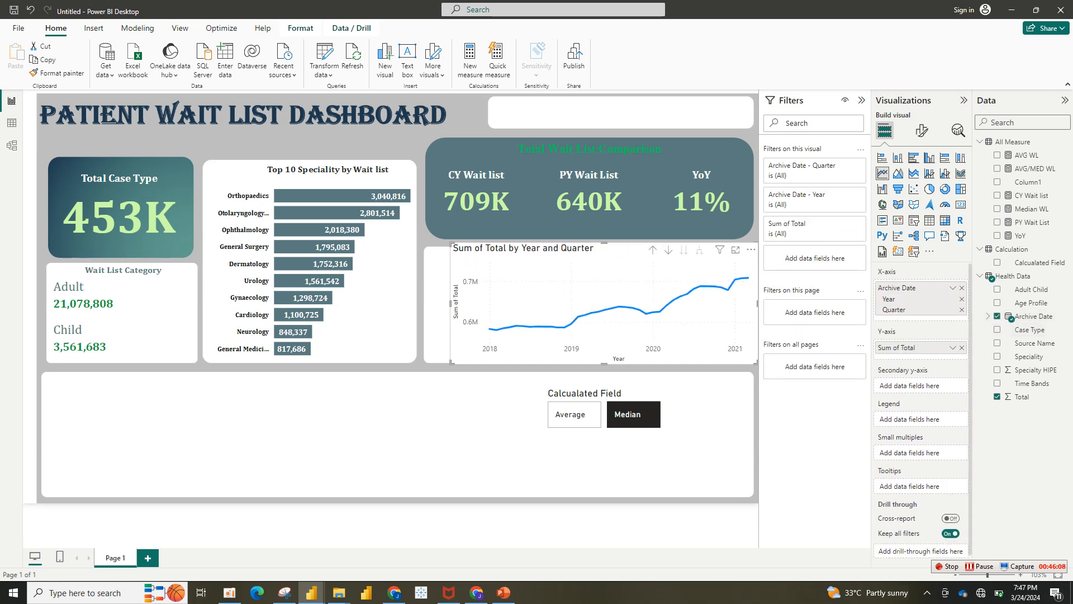
left_click(962, 309)
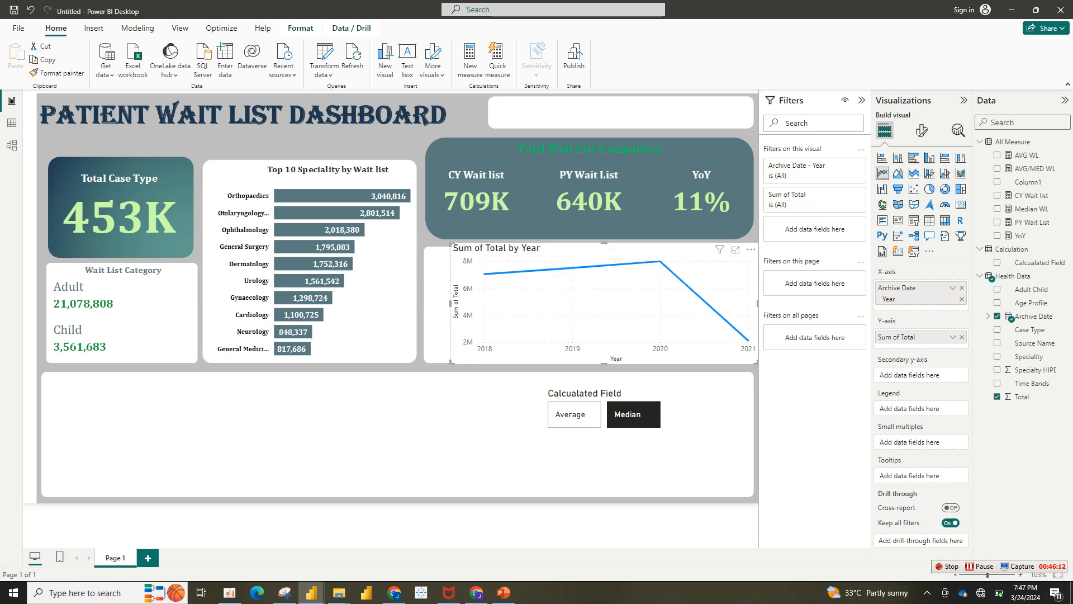
left_click_drag(452, 363, 426, 357)
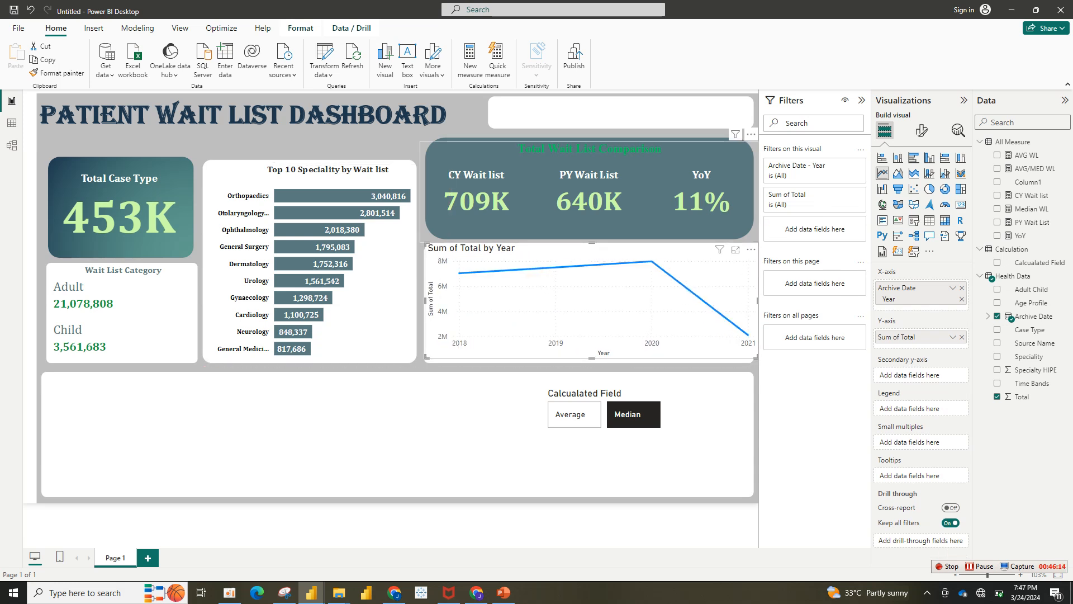
left_click(593, 224)
left_click(922, 132)
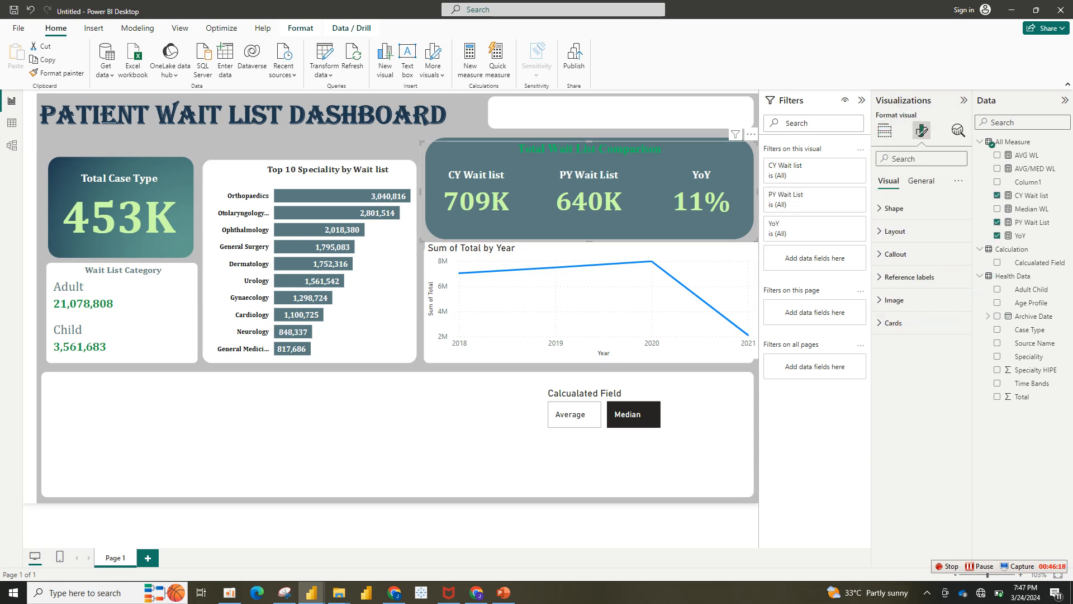
left_click(921, 181)
left_click(895, 255)
left_click(954, 281)
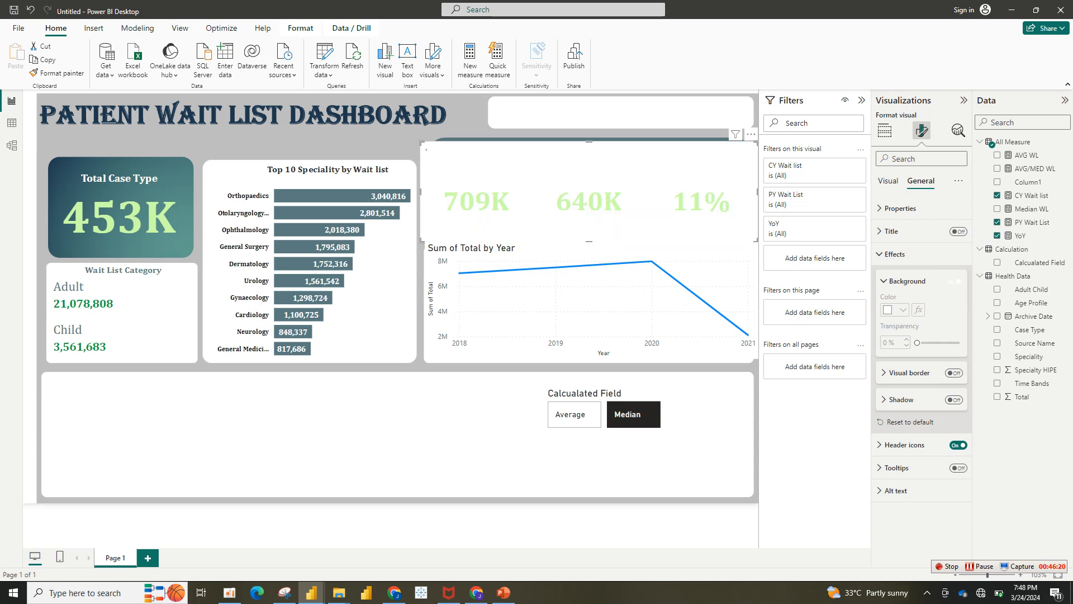
left_click(954, 282)
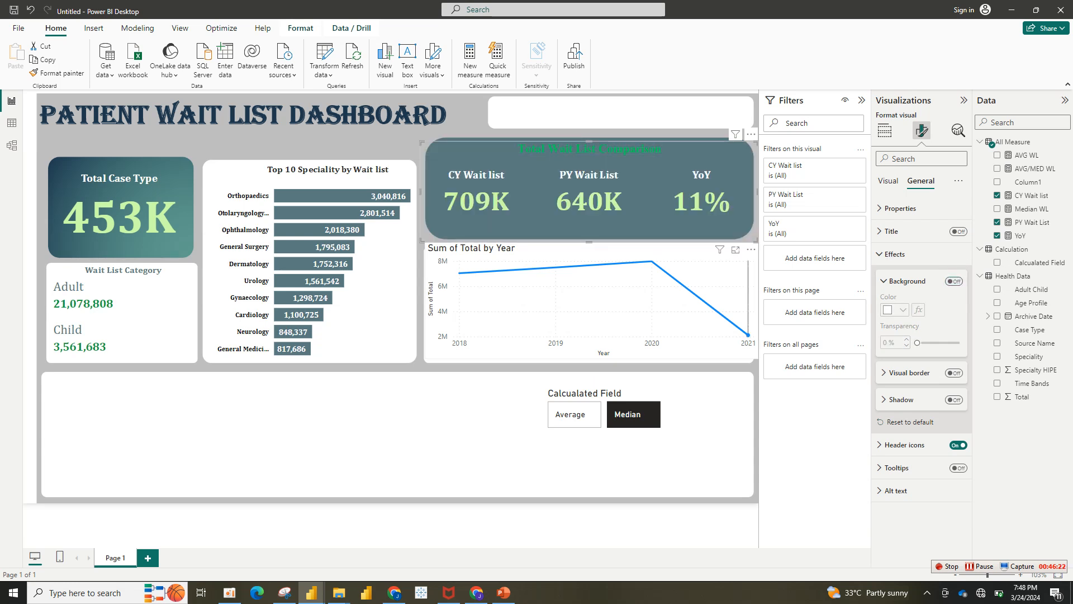
Replace the line chart's title text with one starting with "Yearly".
left_click(744, 313)
left_click(894, 231)
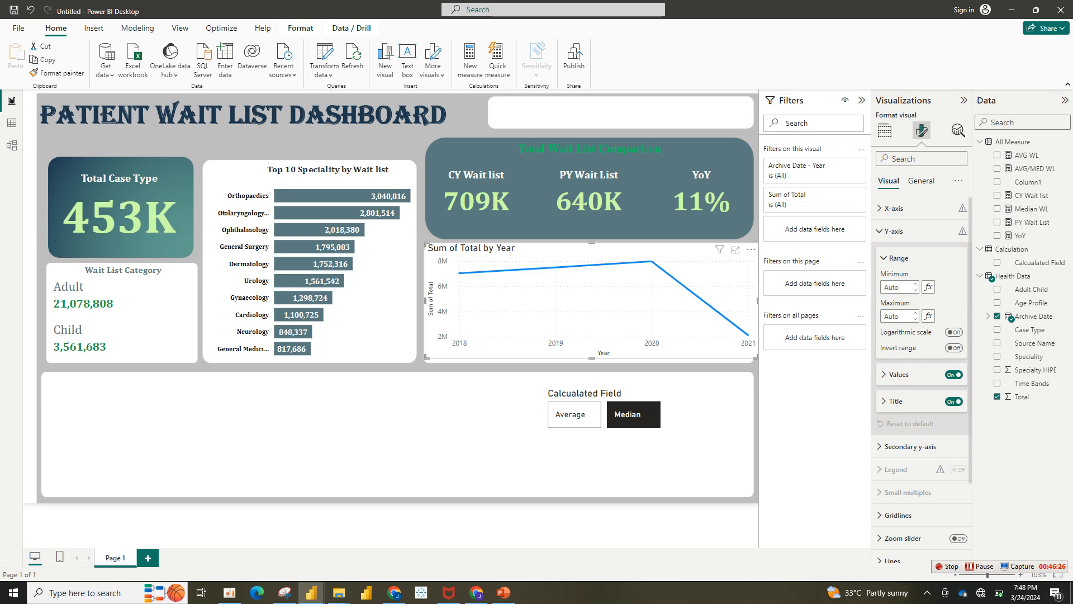
left_click(922, 180)
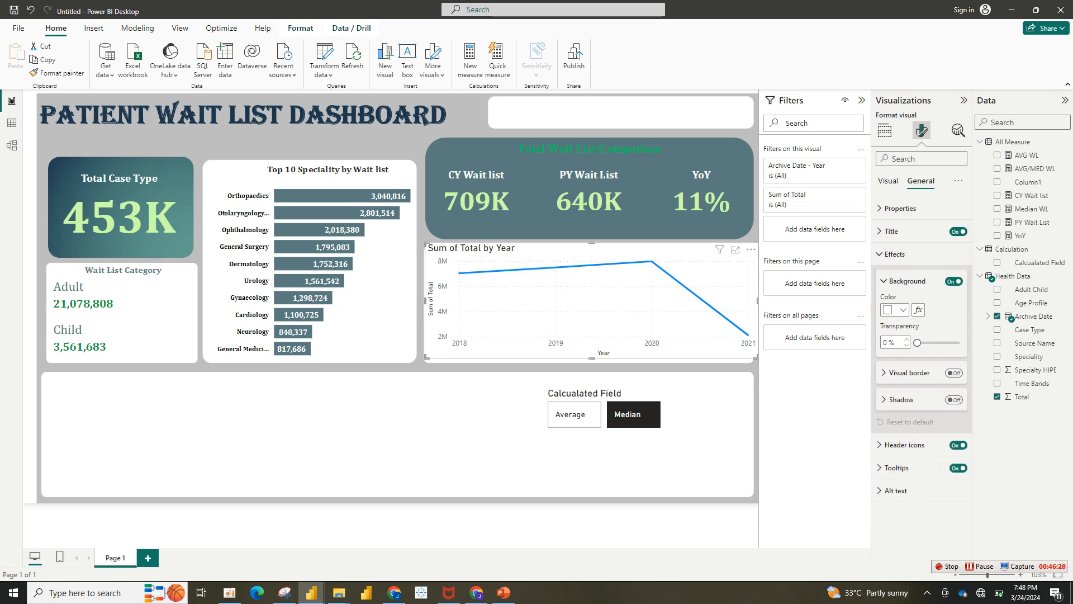
left_click(891, 231)
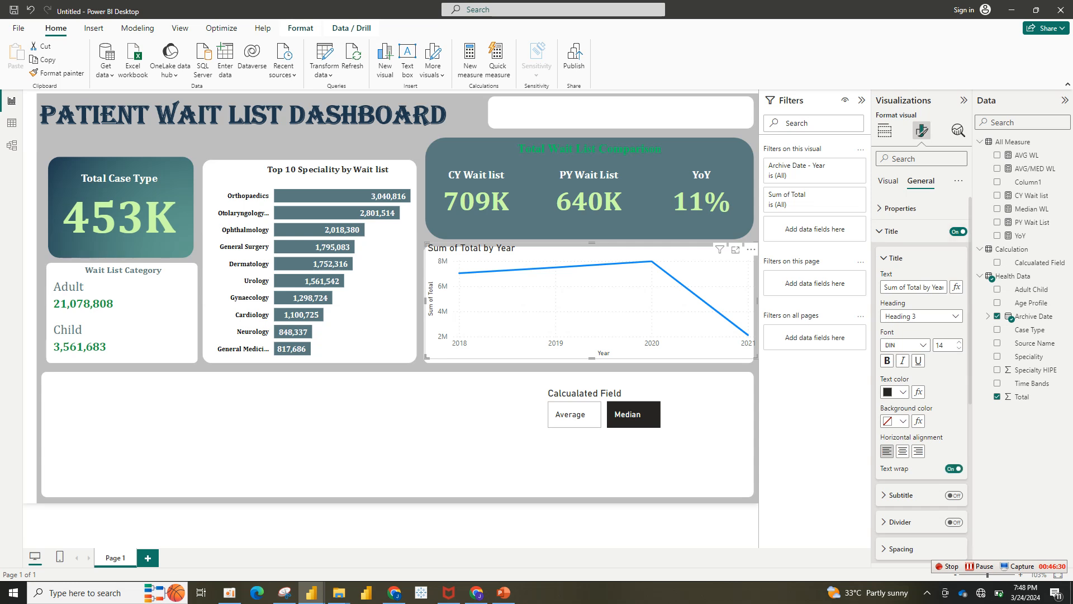
left_click(919, 287)
left_click_drag(883, 287, 985, 302)
type("Yearly")
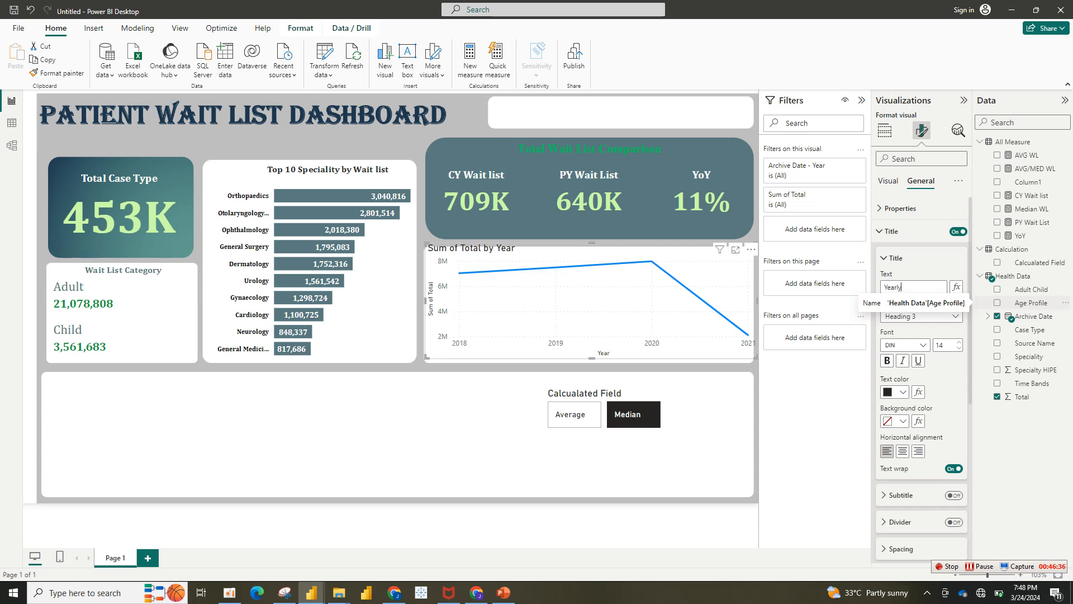
Title the line chart "Yearly Wait List" and format the title as centered, bold Cambria text in the recent slate teal color.
type(" Wait List")
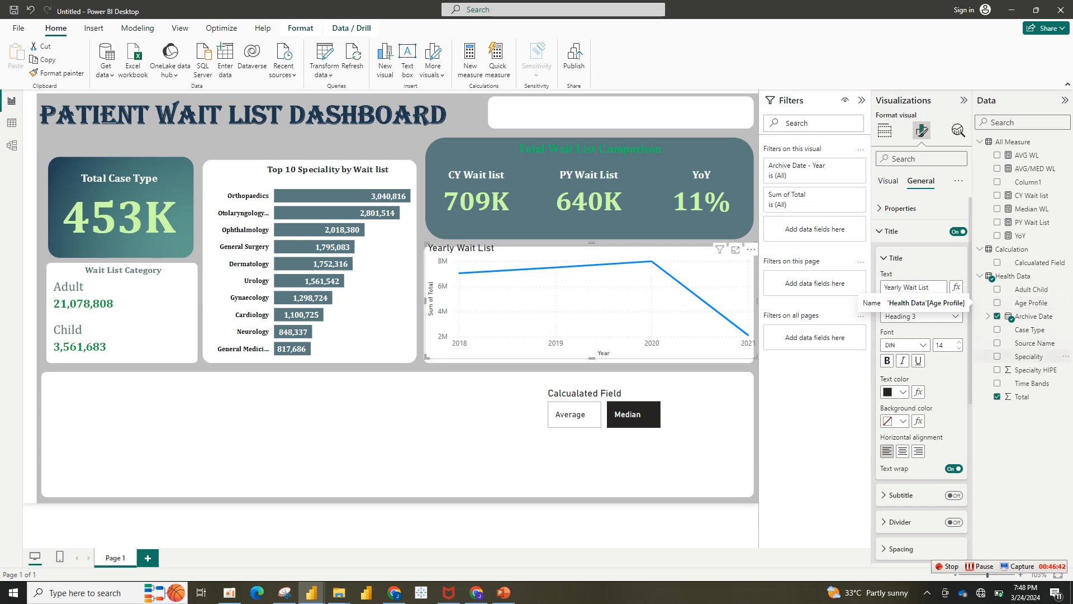
left_click(902, 451)
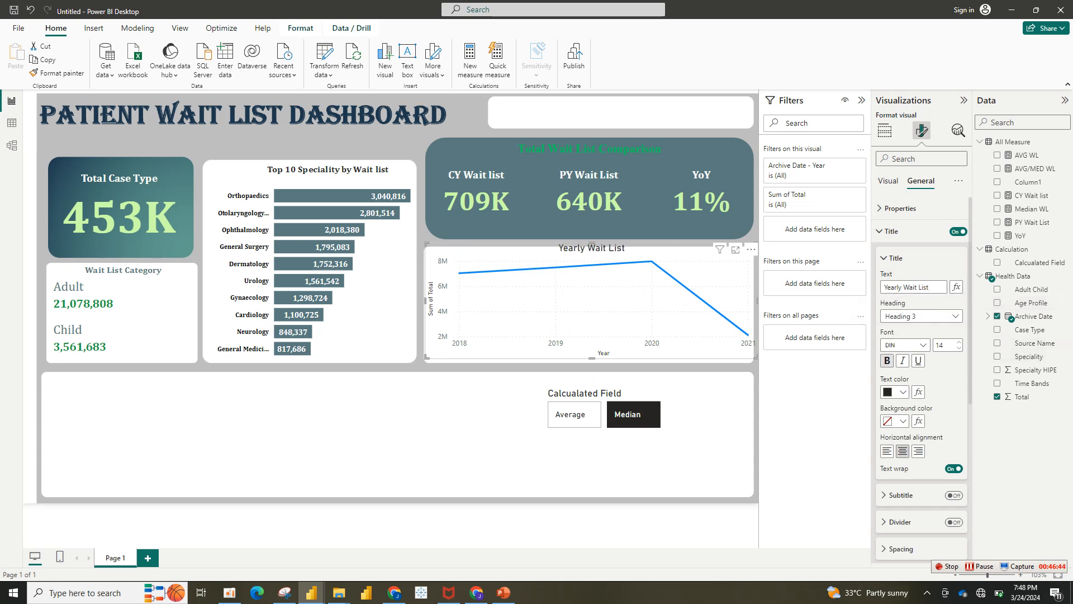
left_click(887, 360)
left_click(905, 344)
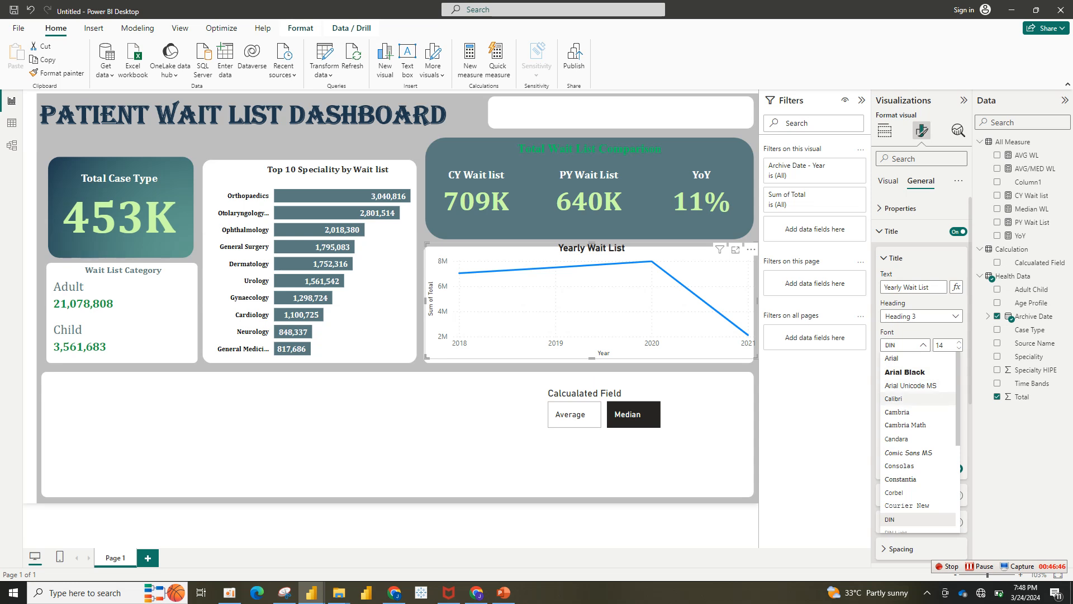
left_click(897, 412)
left_click(895, 392)
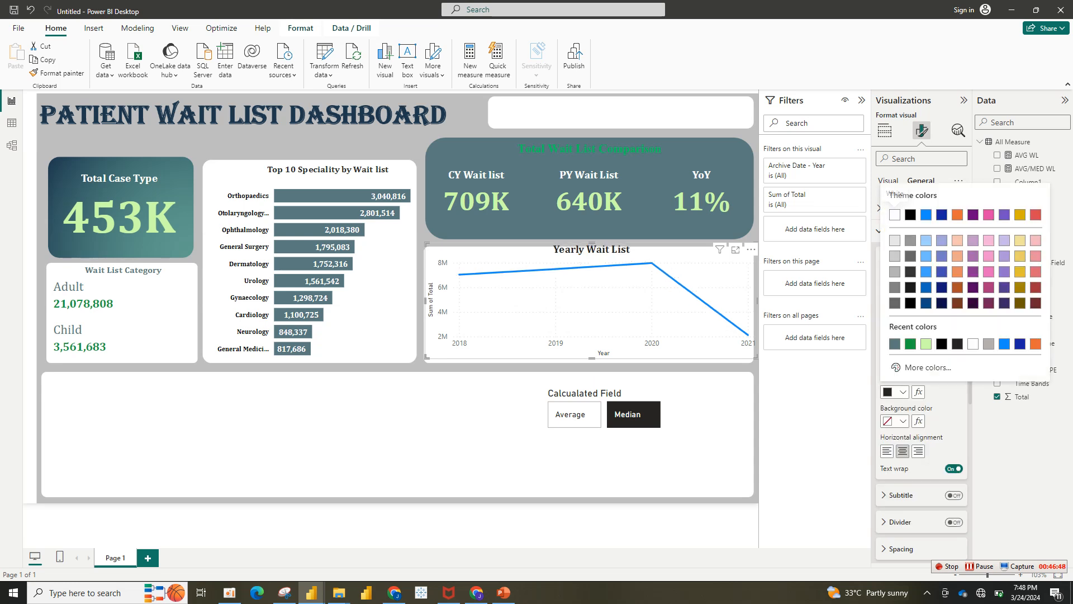
left_click(894, 343)
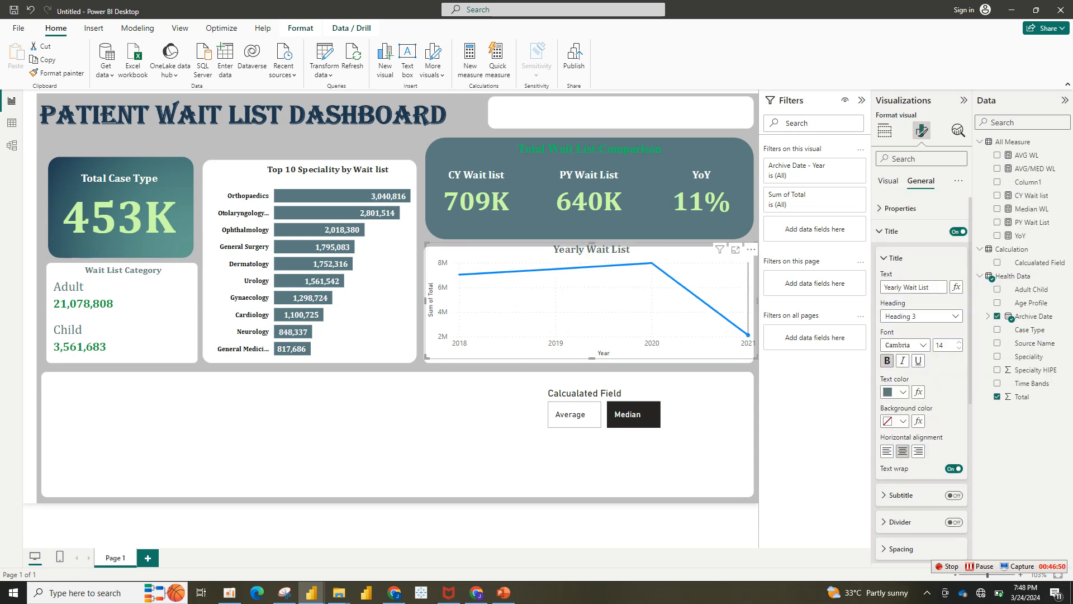
left_click(959, 348)
left_click(959, 348)
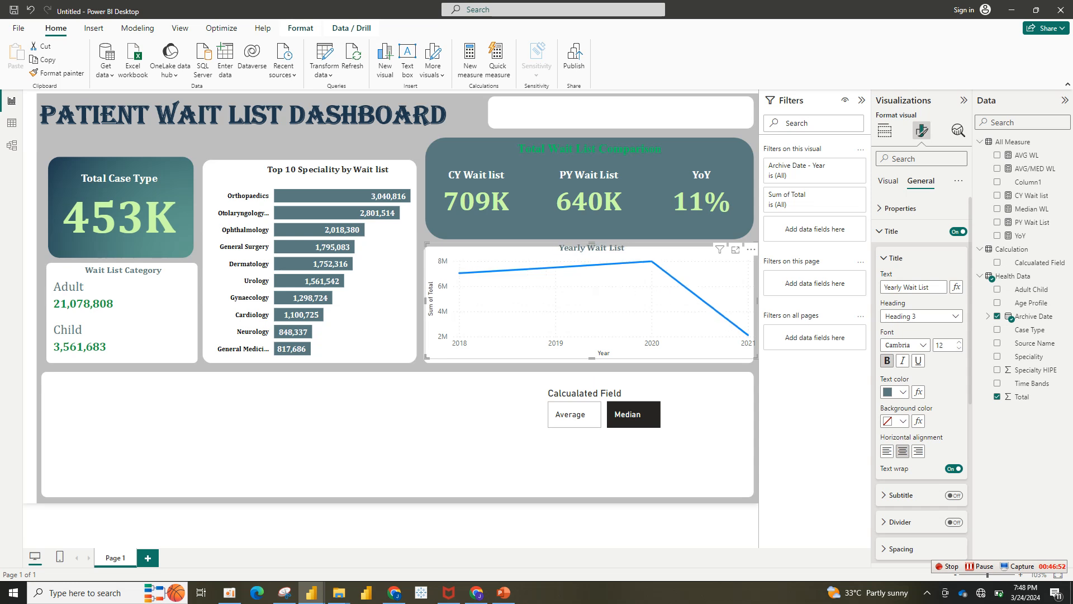
left_click(959, 341)
left_click(959, 341)
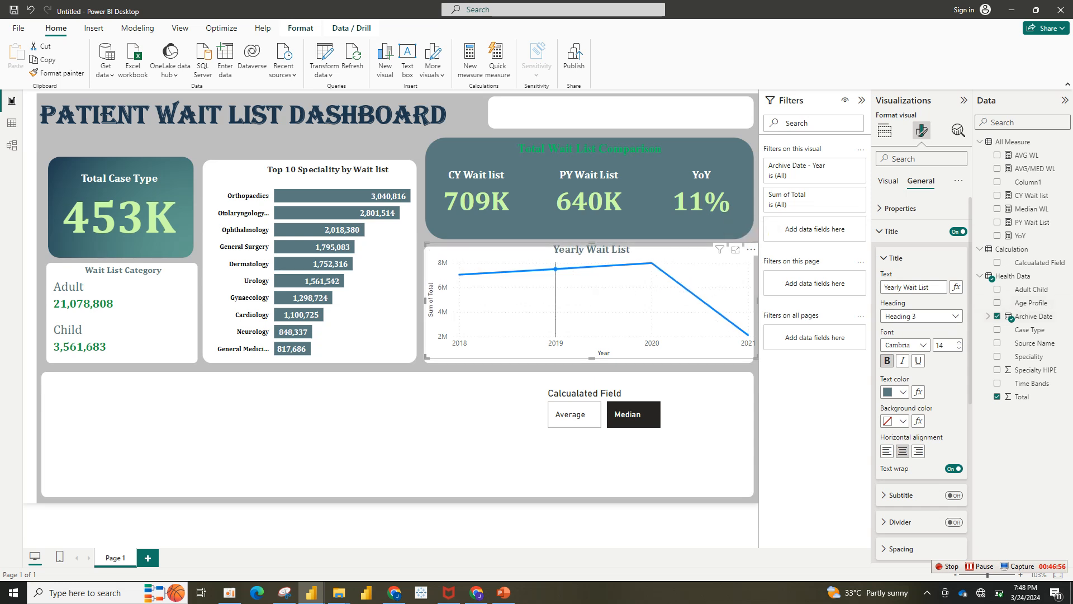
Hide the line chart's y-axis title and values and its x-axis title, and resize the chart to fit inside its white card.
left_click_drag(427, 244, 423, 252)
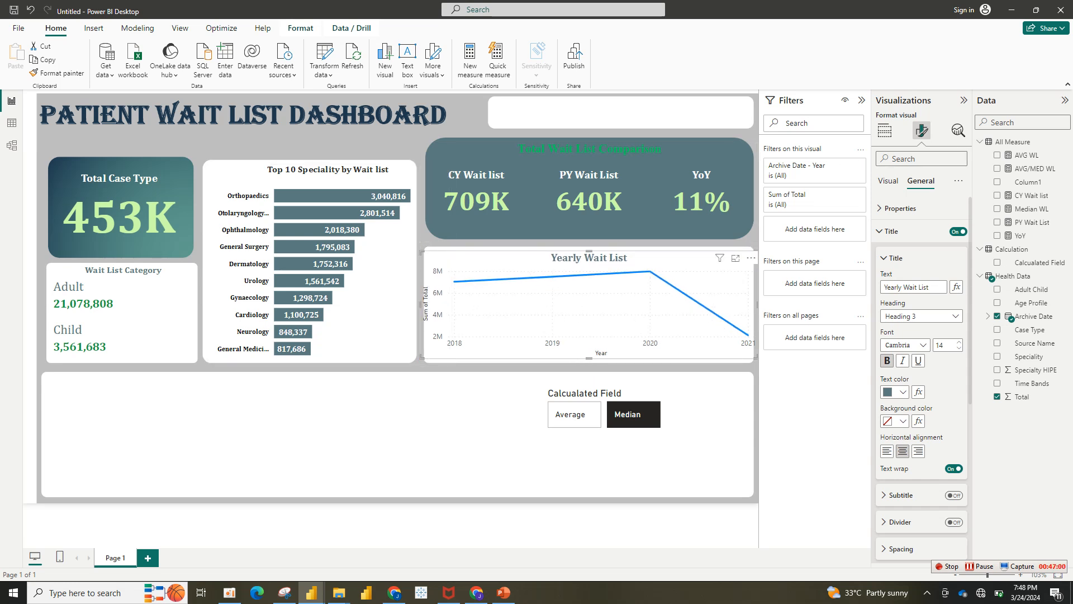
left_click(888, 181)
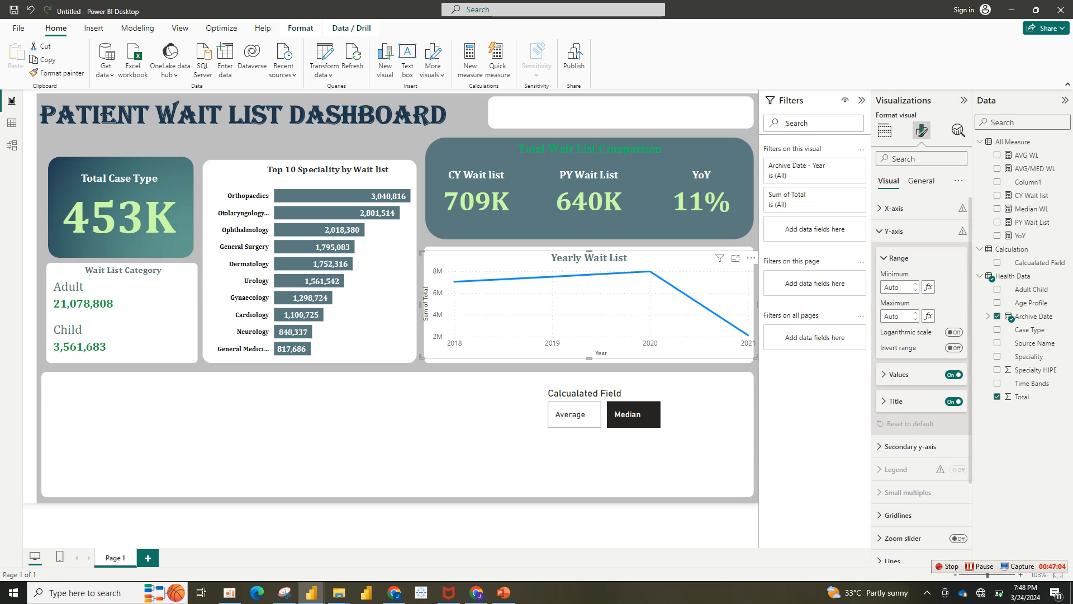
left_click(953, 401)
left_click(954, 374)
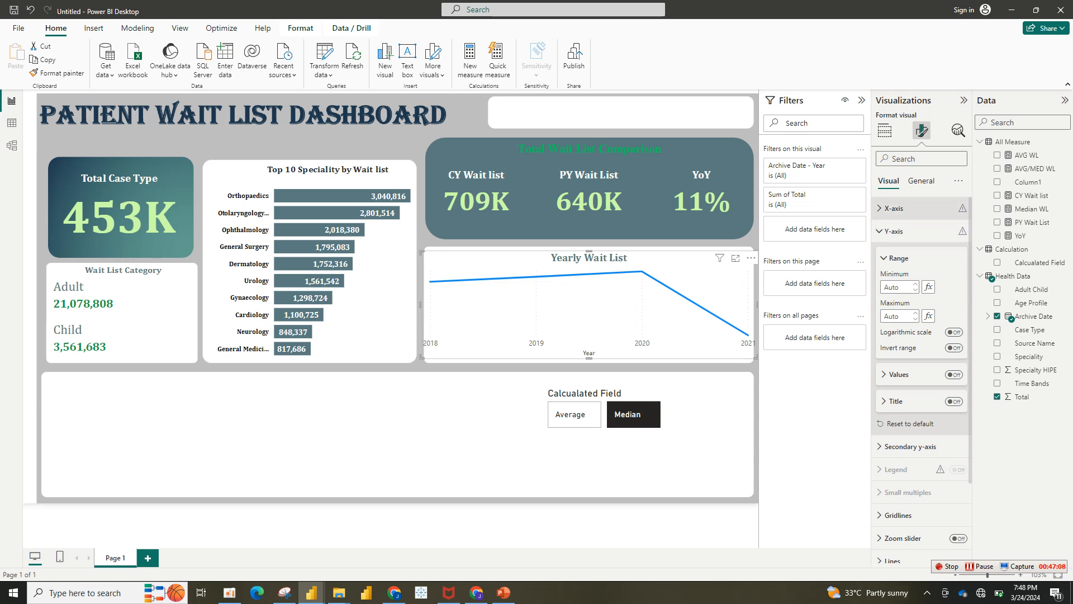
left_click(894, 208)
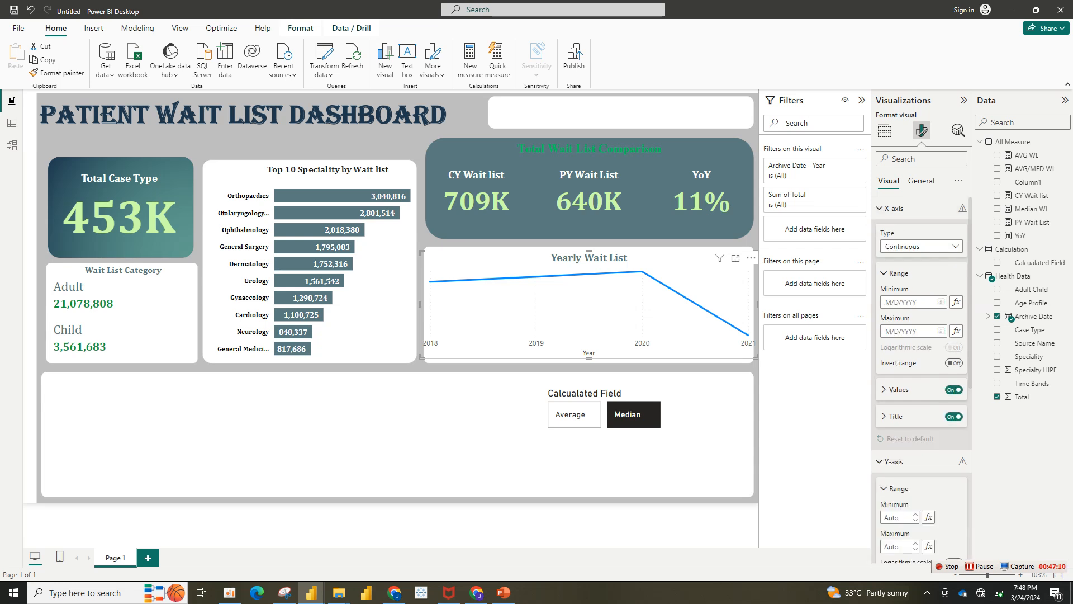
left_click(953, 417)
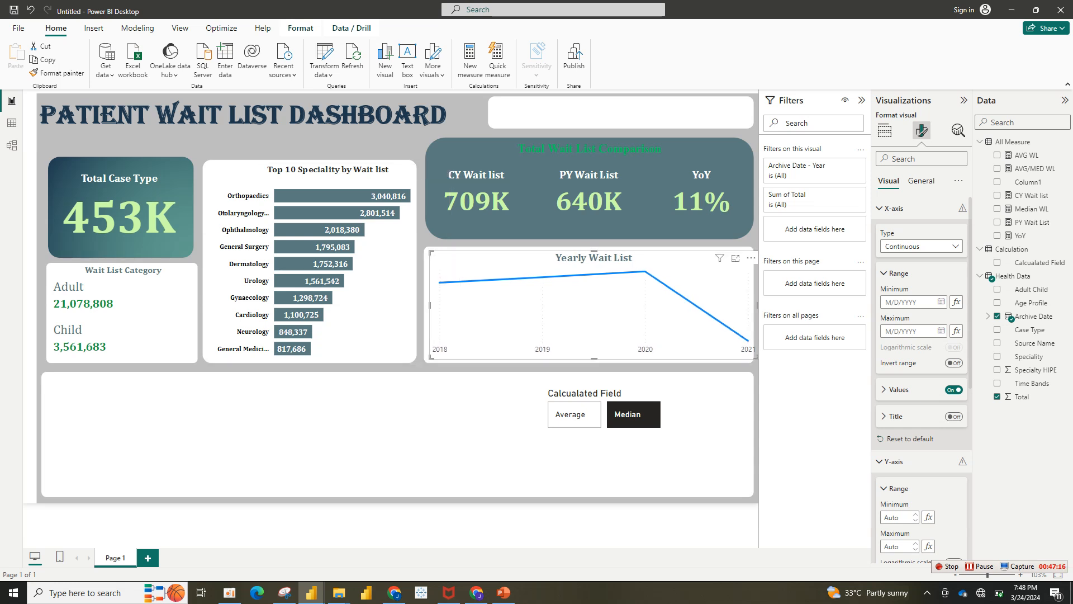
left_click_drag(757, 358, 748, 356)
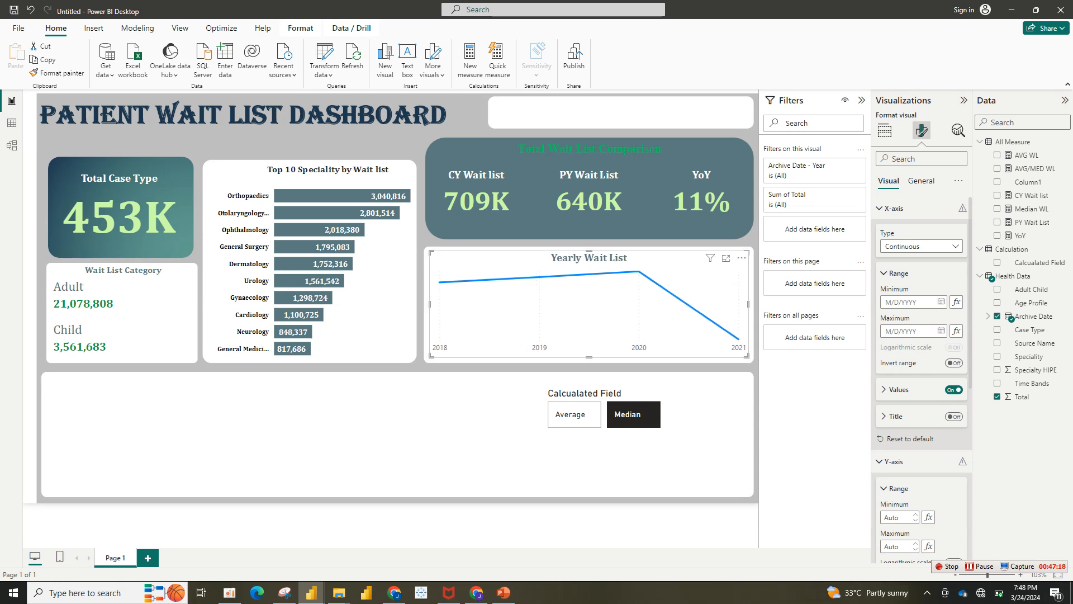
Recolor the Sum of Total line in the Yearly Wait List chart to the same slate teal as the chart title.
left_click(893, 208)
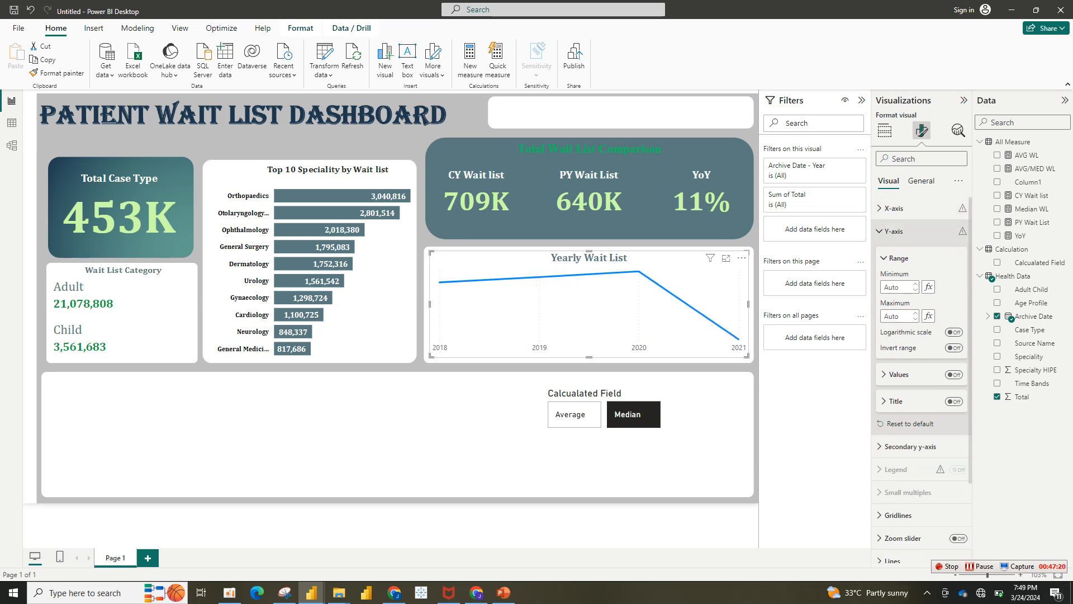
left_click(893, 231)
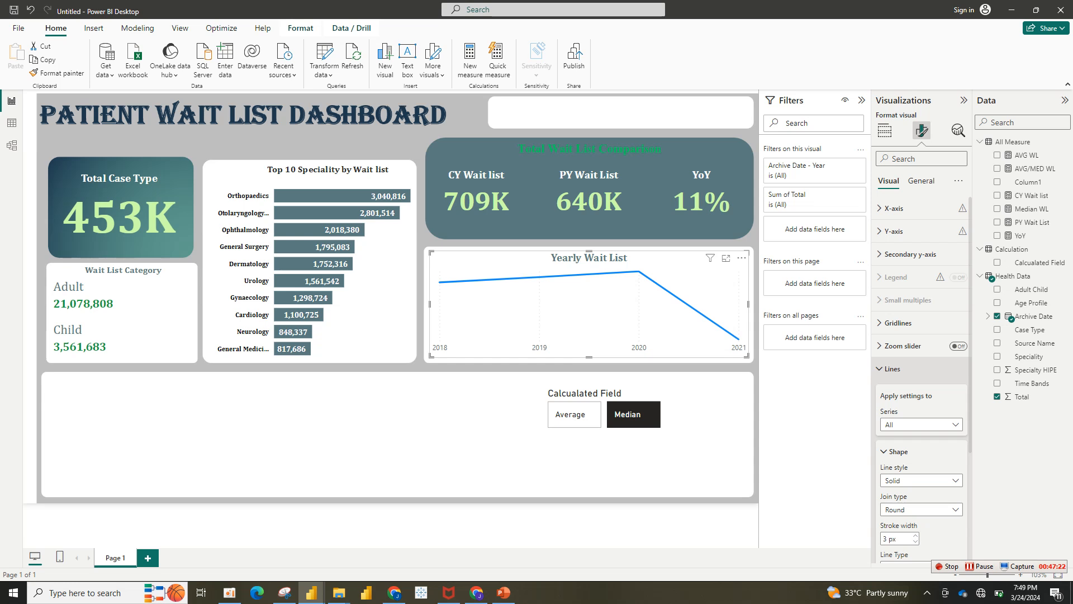
left_click(893, 369)
scroll(922, 380, "down", 5)
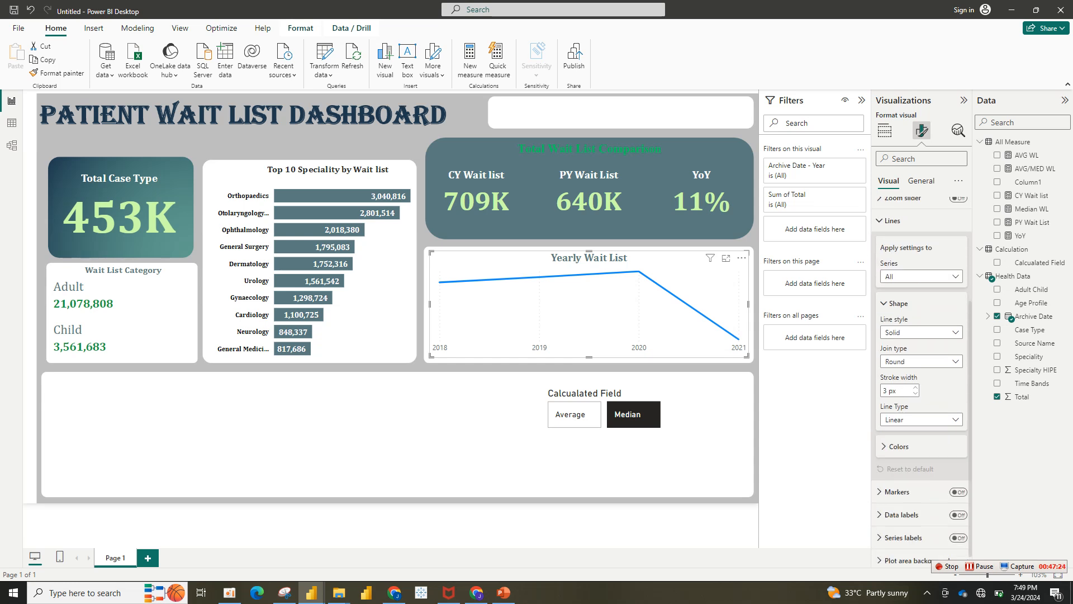
left_click(897, 466)
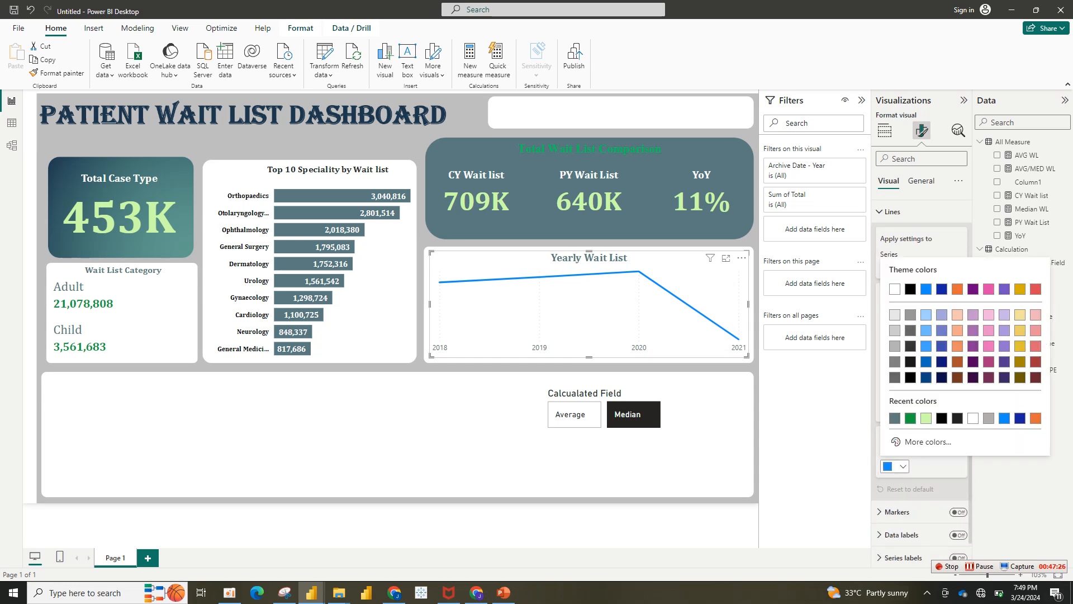
left_click(911, 418)
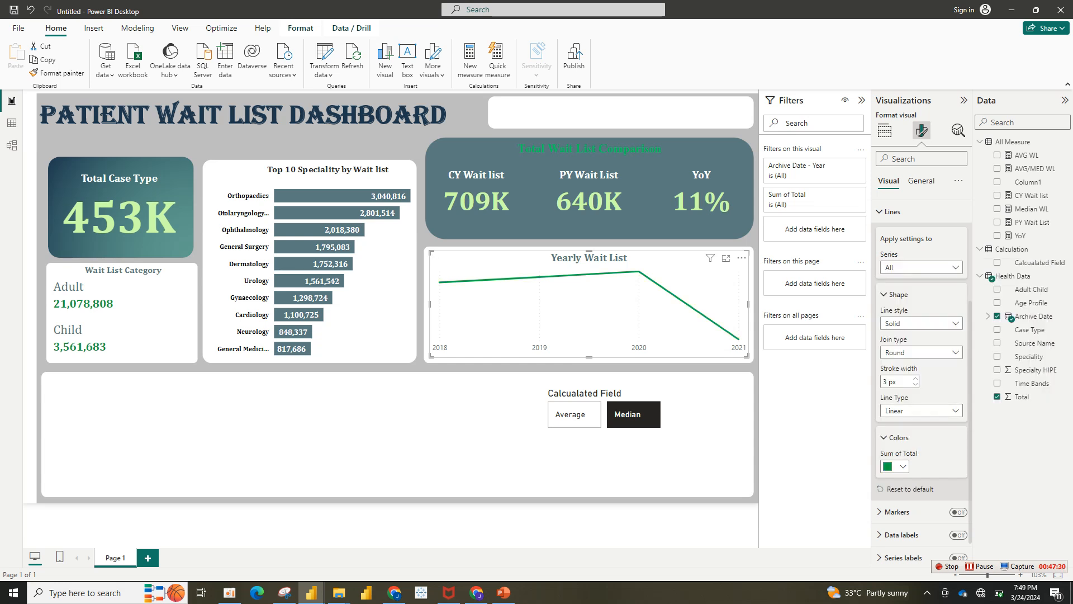
left_click(897, 466)
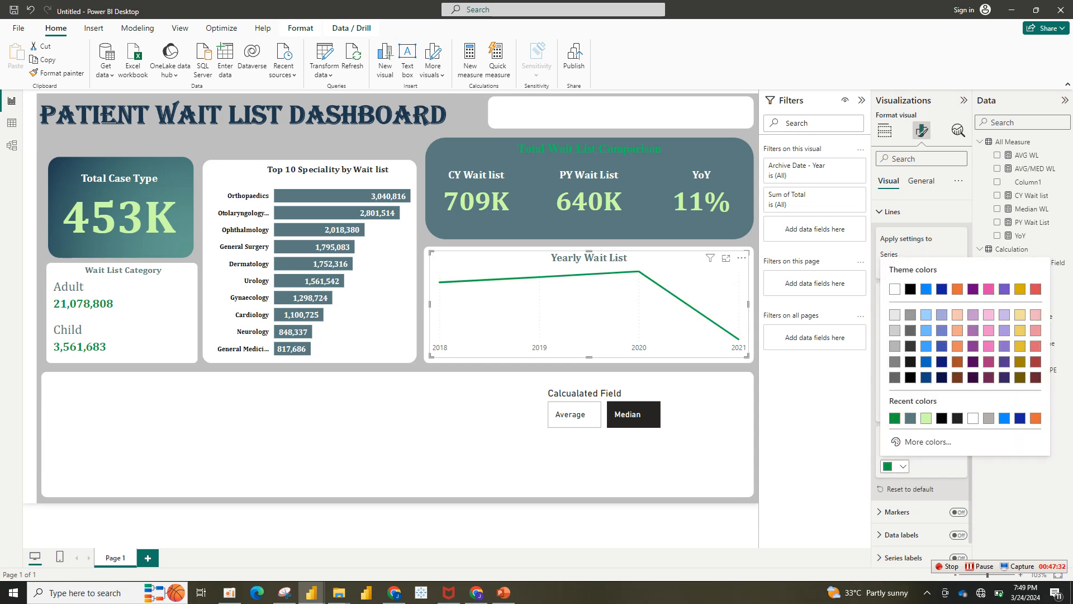
left_click(910, 418)
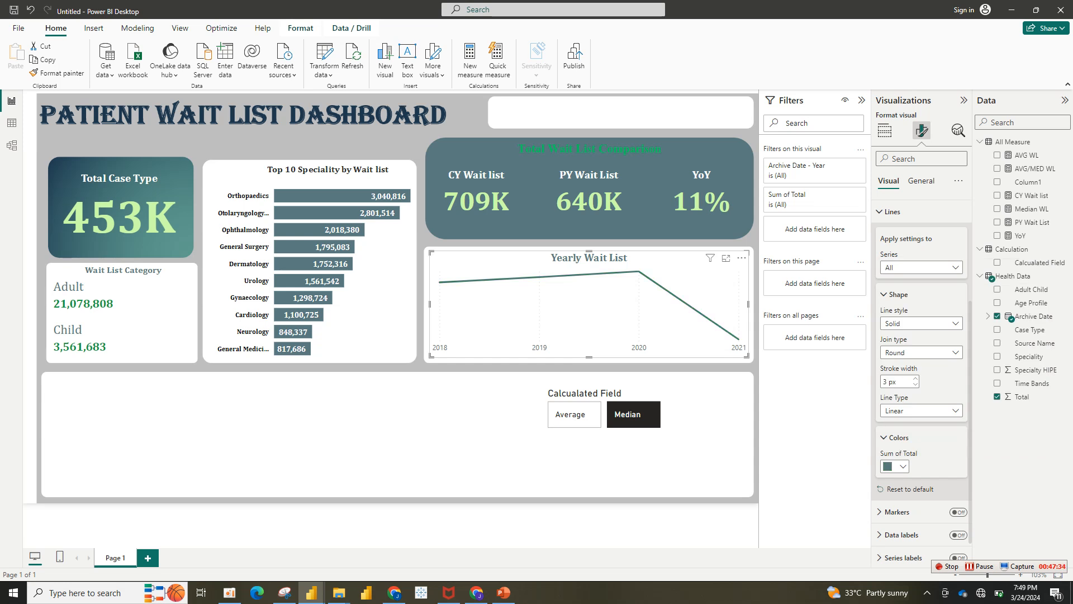
Set the line type of the Yearly Wait List chart to Smooth and keep the line style Solid.
left_click(921, 410)
left_click(910, 438)
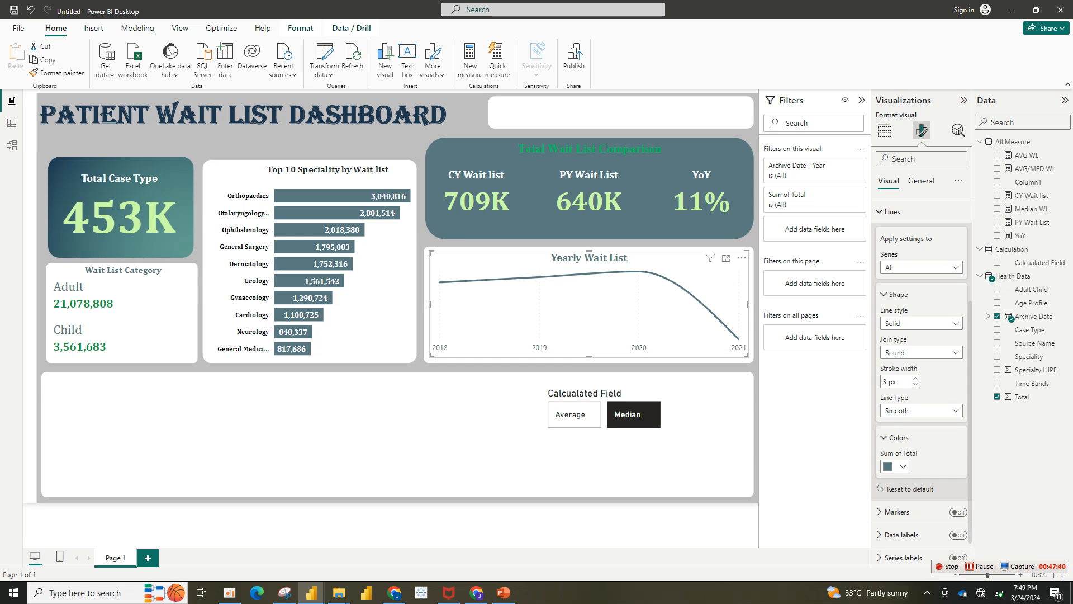
left_click(898, 437)
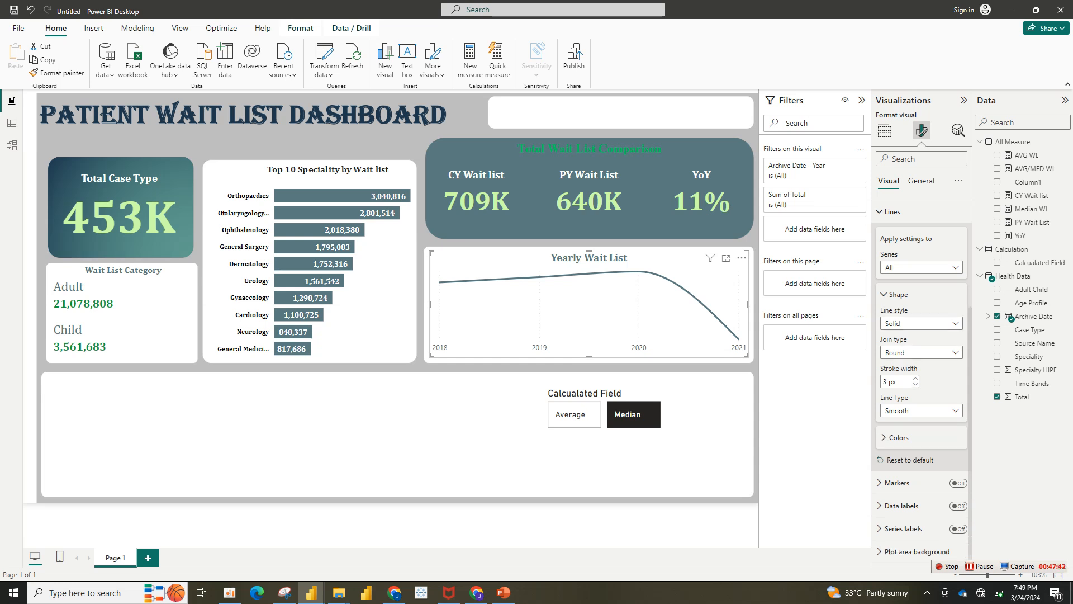
left_click(922, 323)
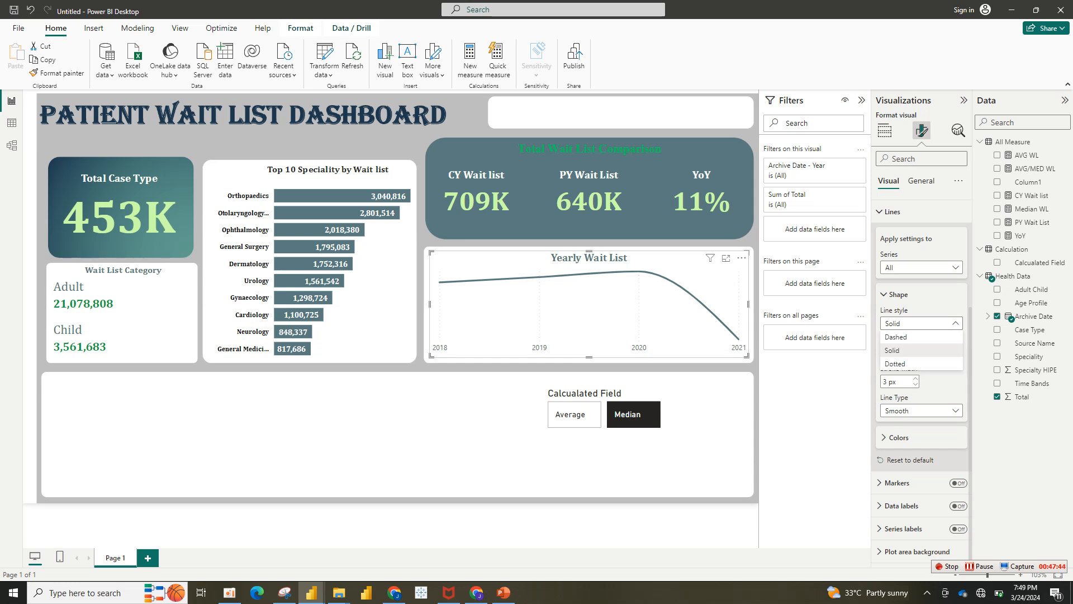
left_click(898, 295)
left_click(898, 295)
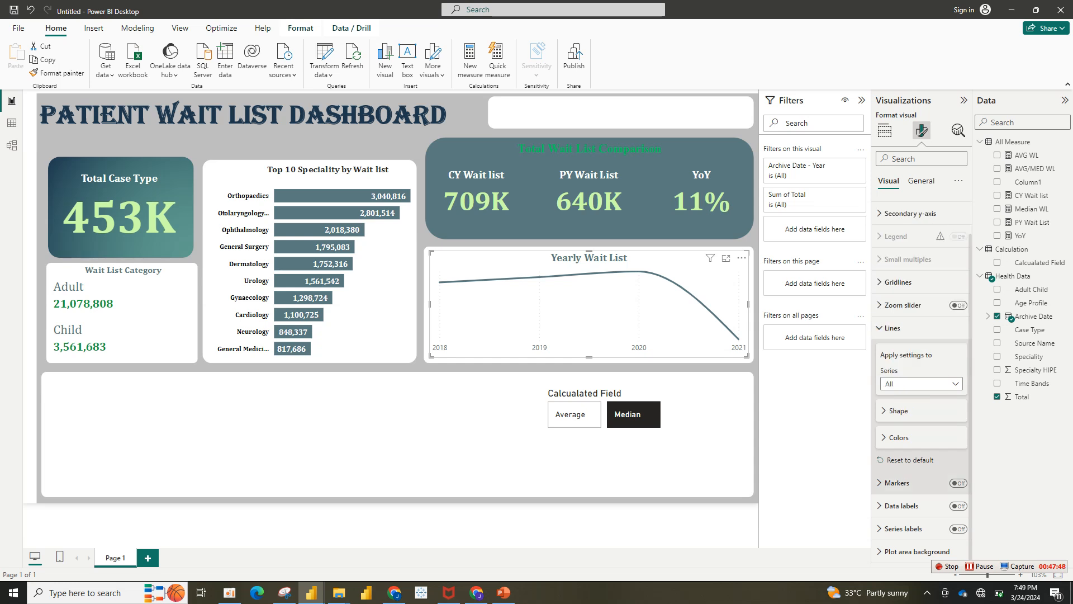
Turn on markers and data labels for the Yearly Wait List line.
left_click(958, 482)
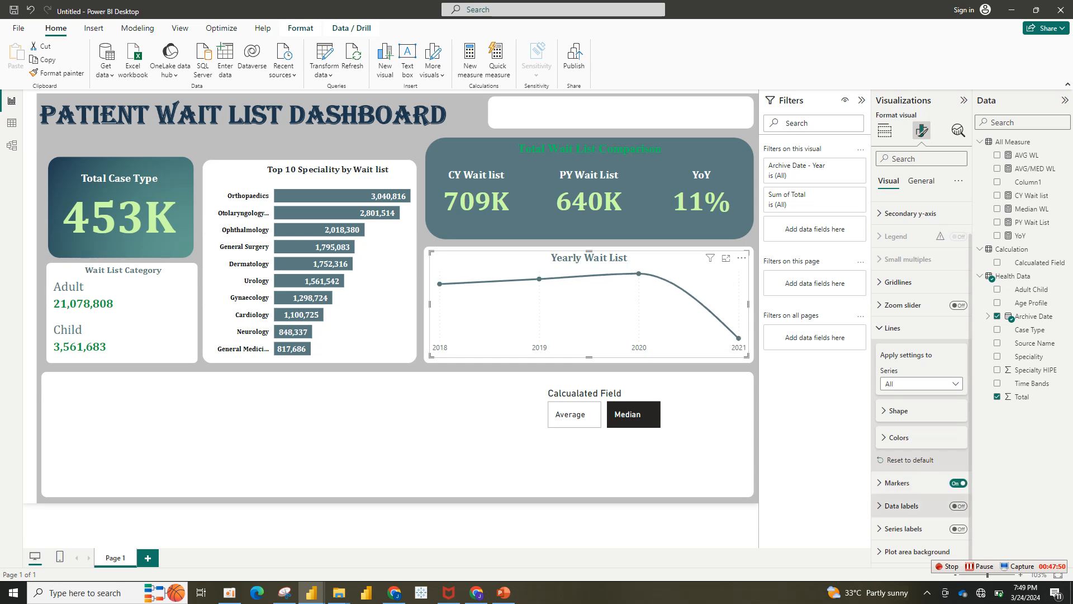
left_click(958, 506)
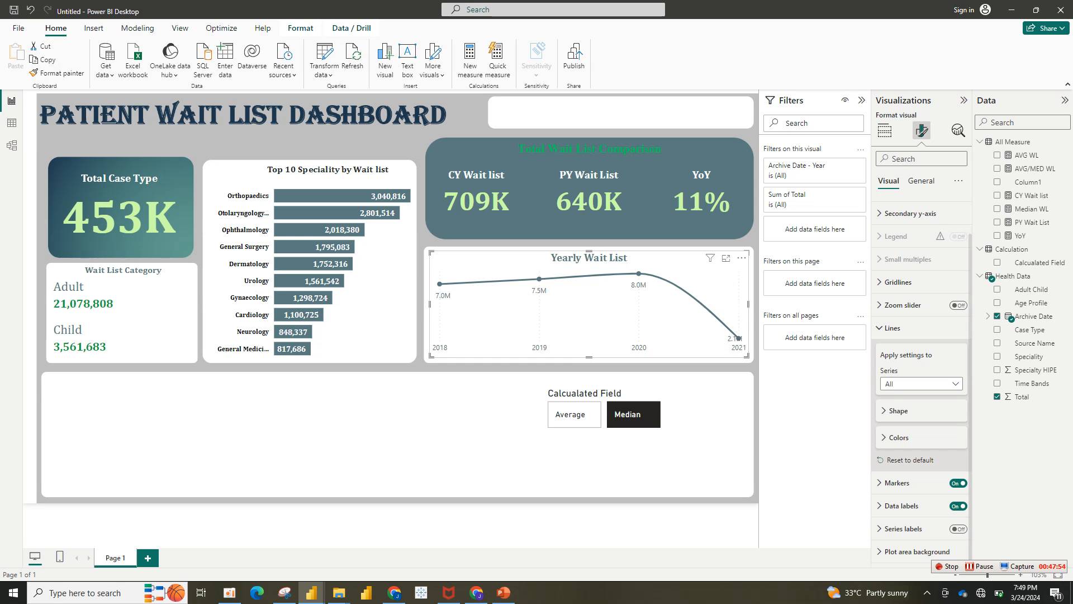
left_click(894, 506)
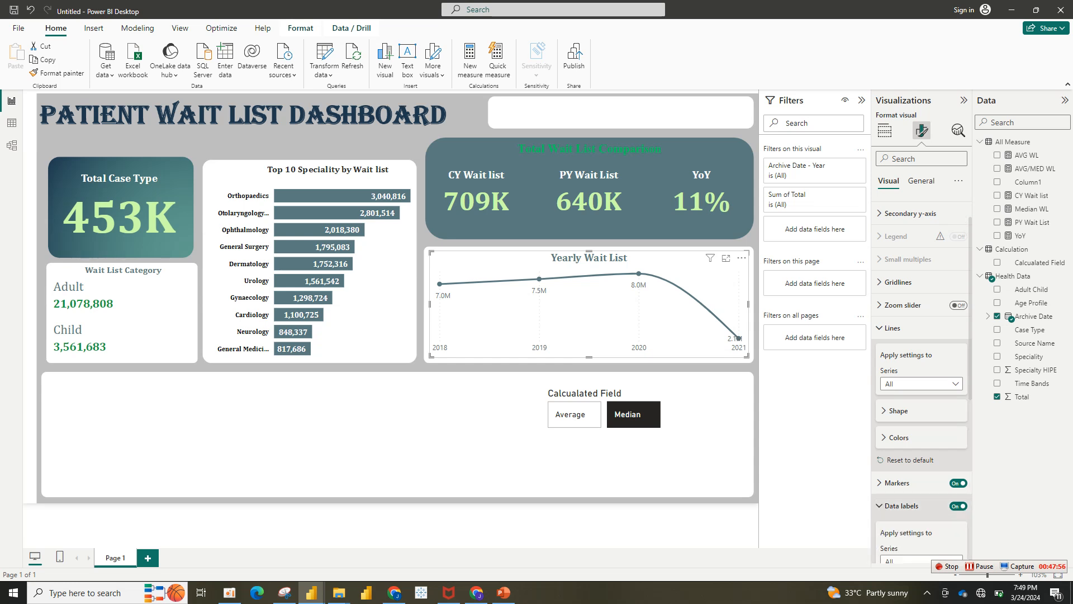
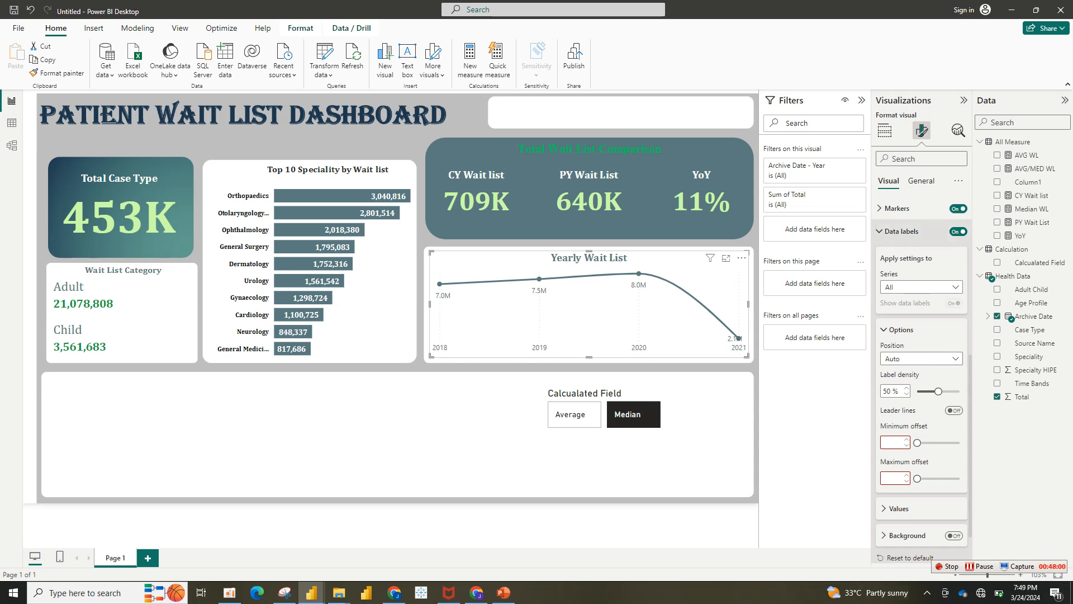
left_click(901, 231)
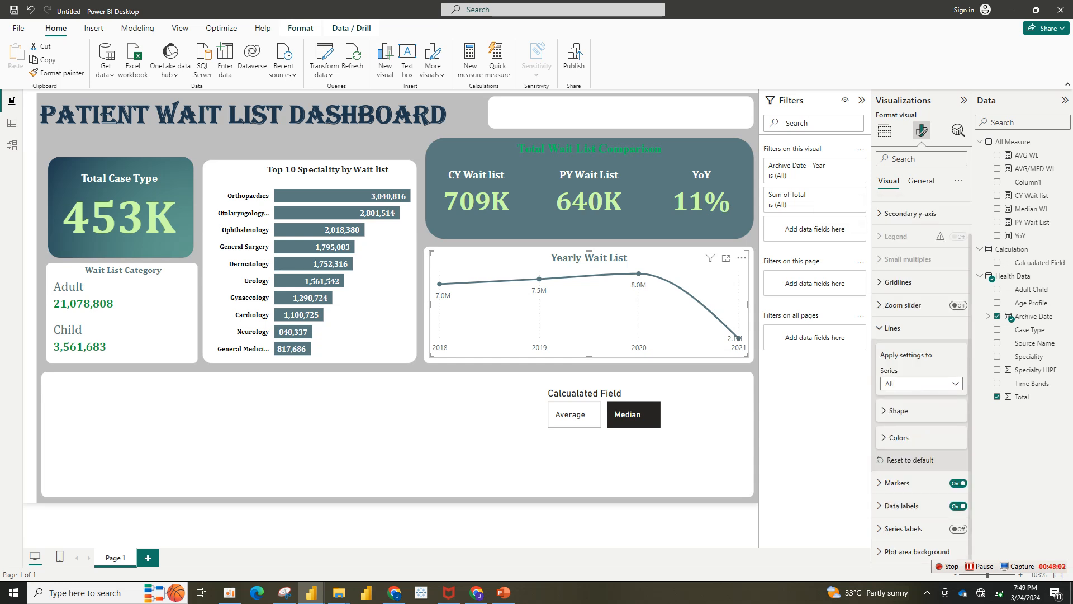
Set the display units of the line chart's data label values to None.
left_click(901, 505)
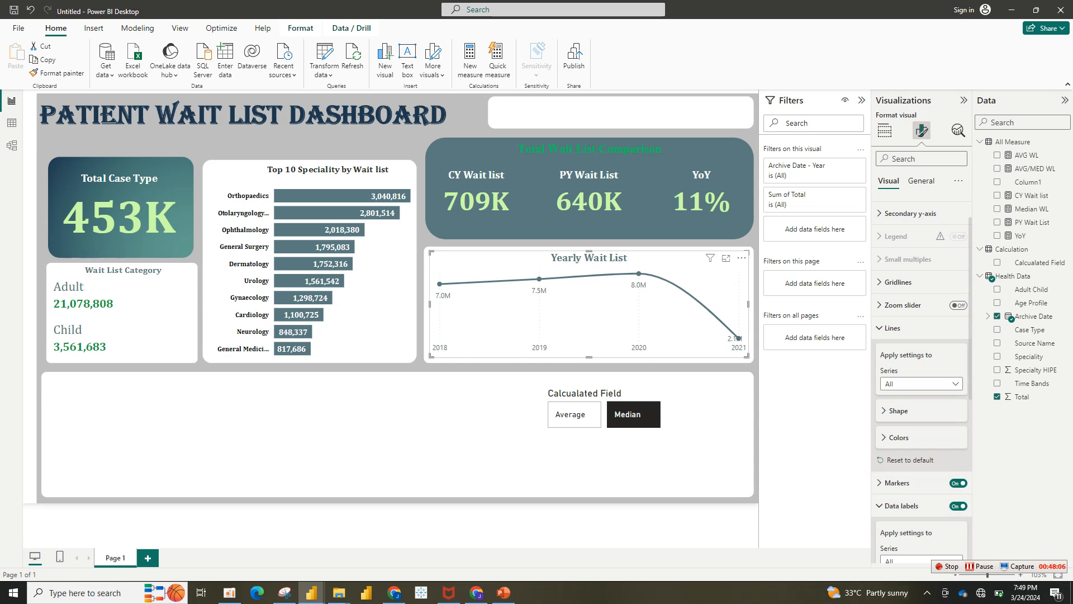
scroll(922, 380, "down", 5)
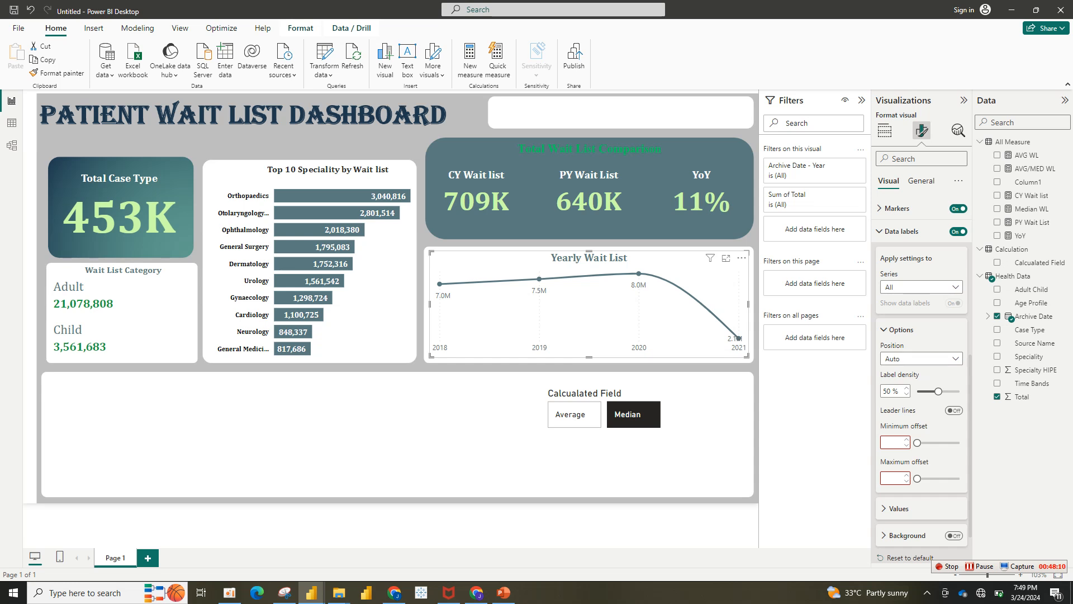
left_click(899, 509)
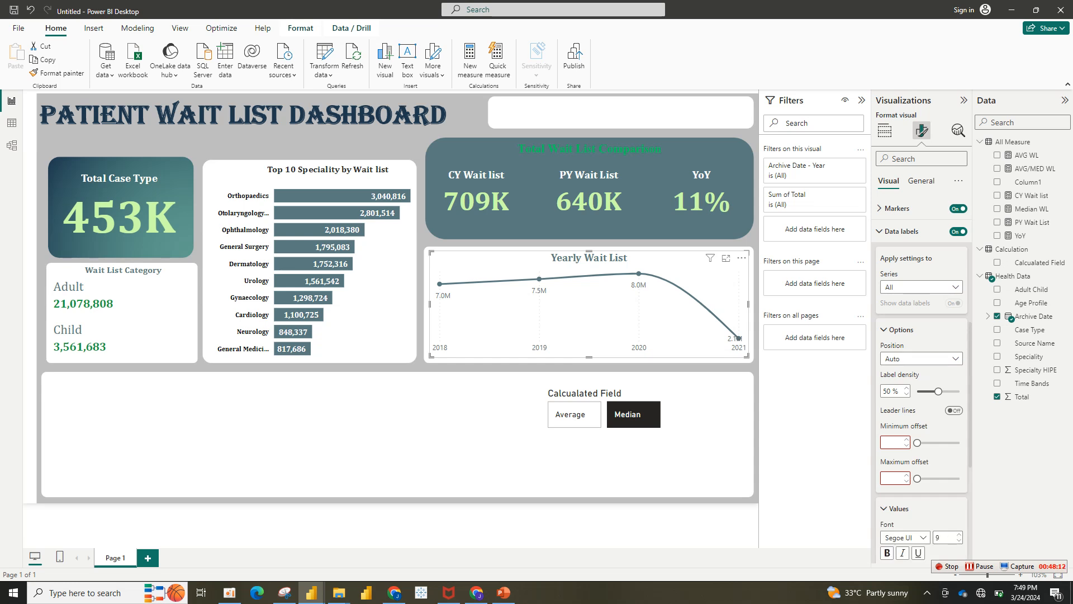
scroll(921, 380, "down", 4)
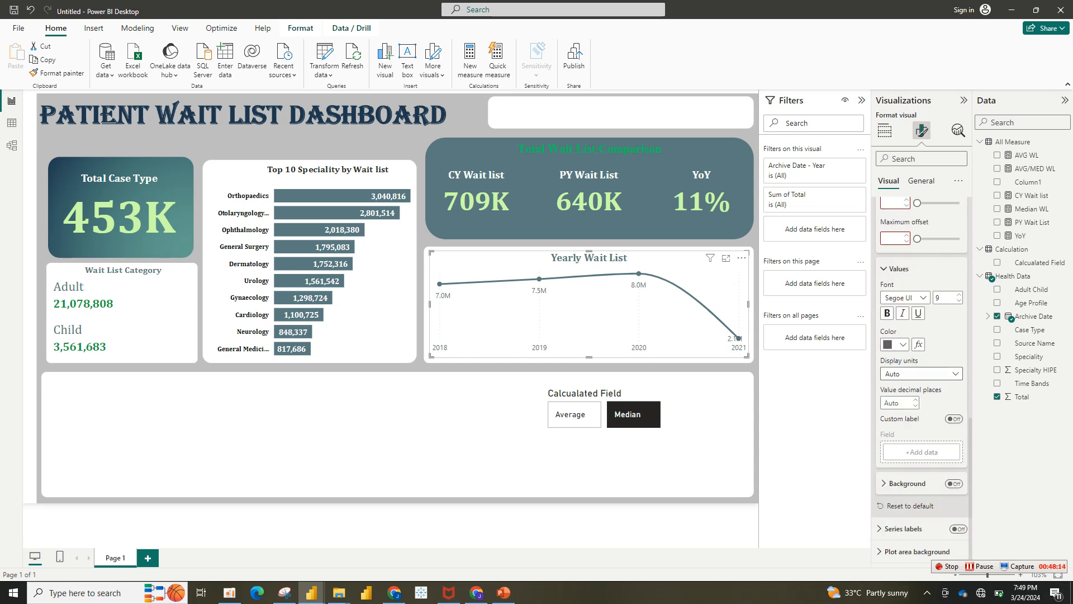
left_click(921, 374)
left_click(916, 401)
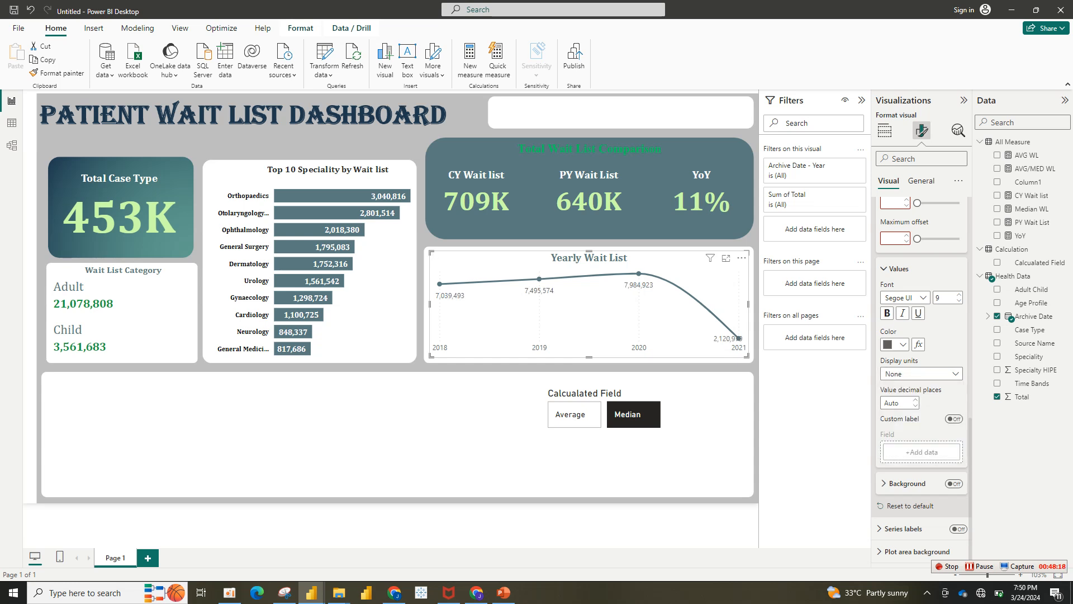
Make the line chart's data label values bold and set their font to Cambria.
left_click(895, 344)
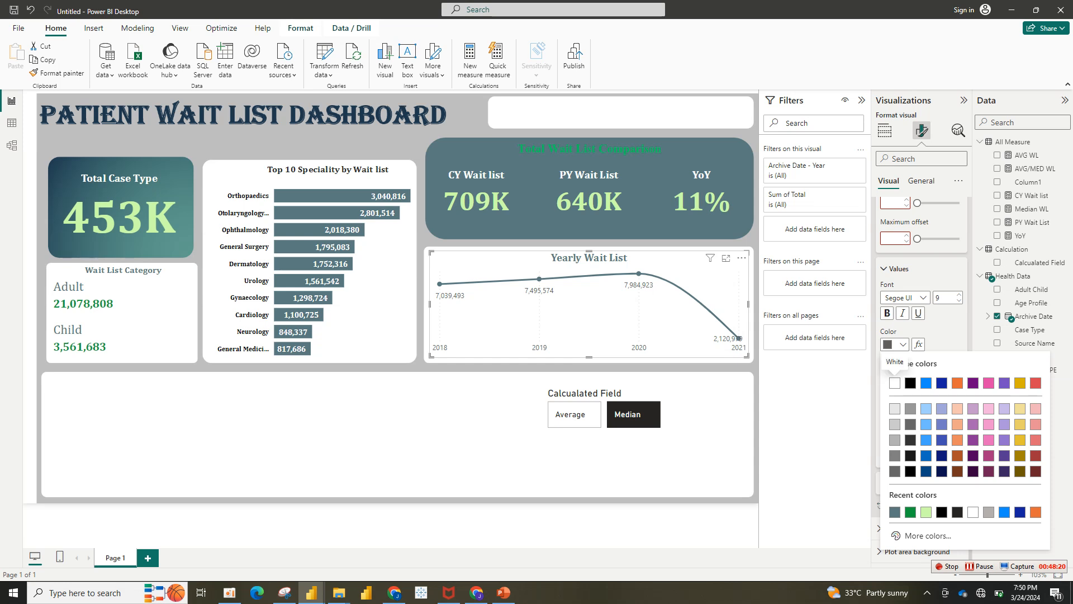
left_click(895, 512)
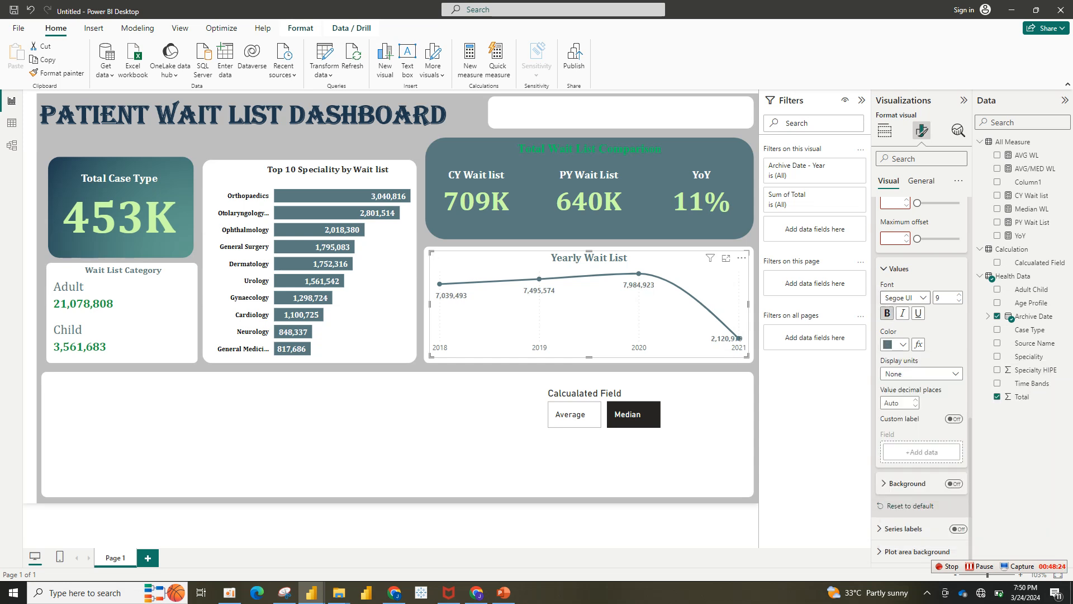
left_click(902, 298)
scroll(916, 351, "up", 3)
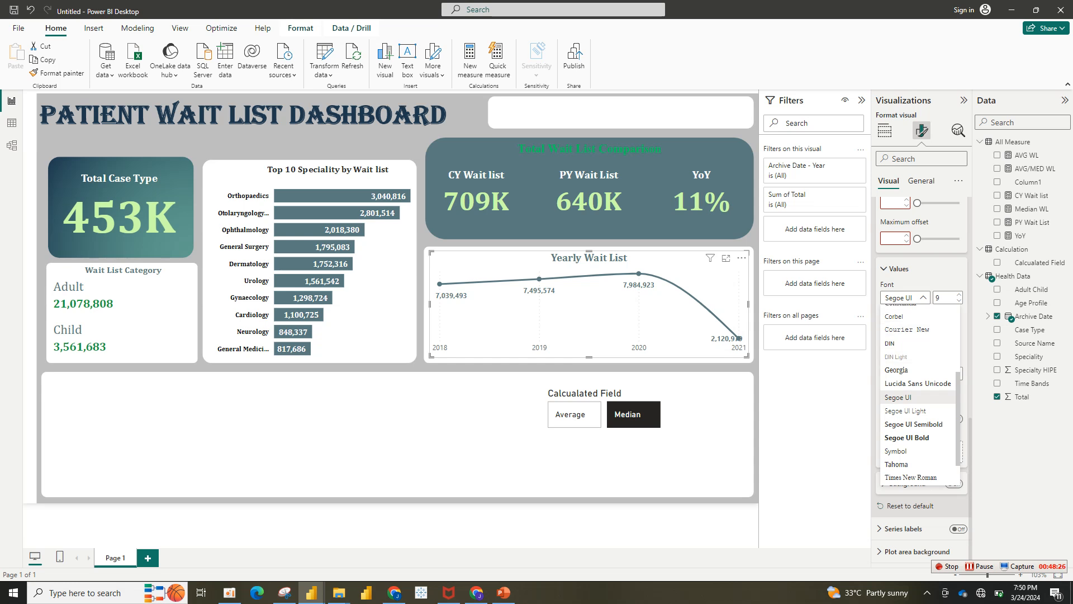
left_click(893, 351)
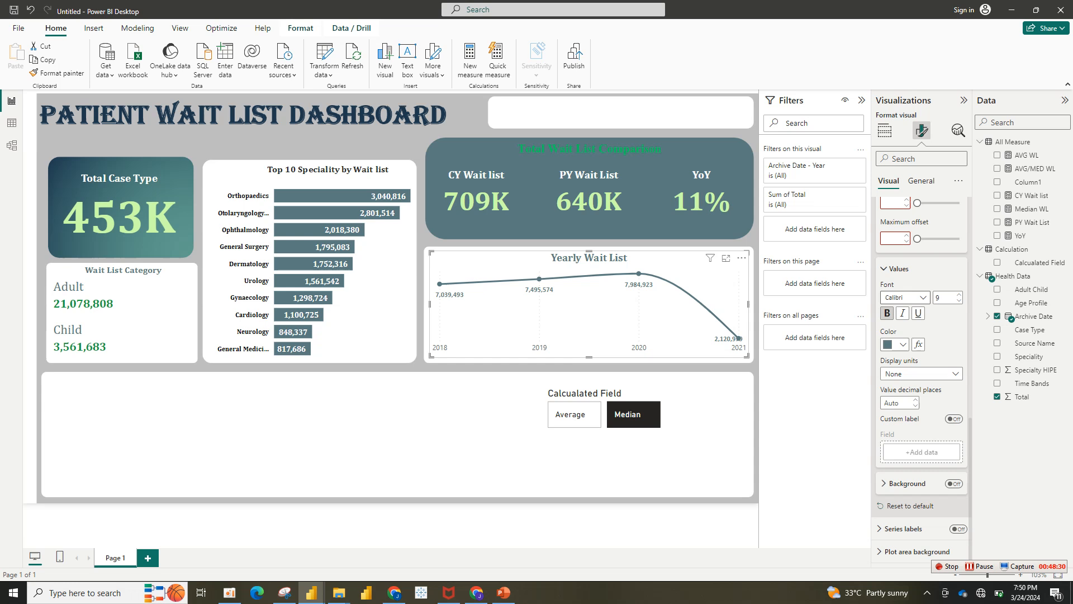
left_click(903, 297)
left_click(900, 364)
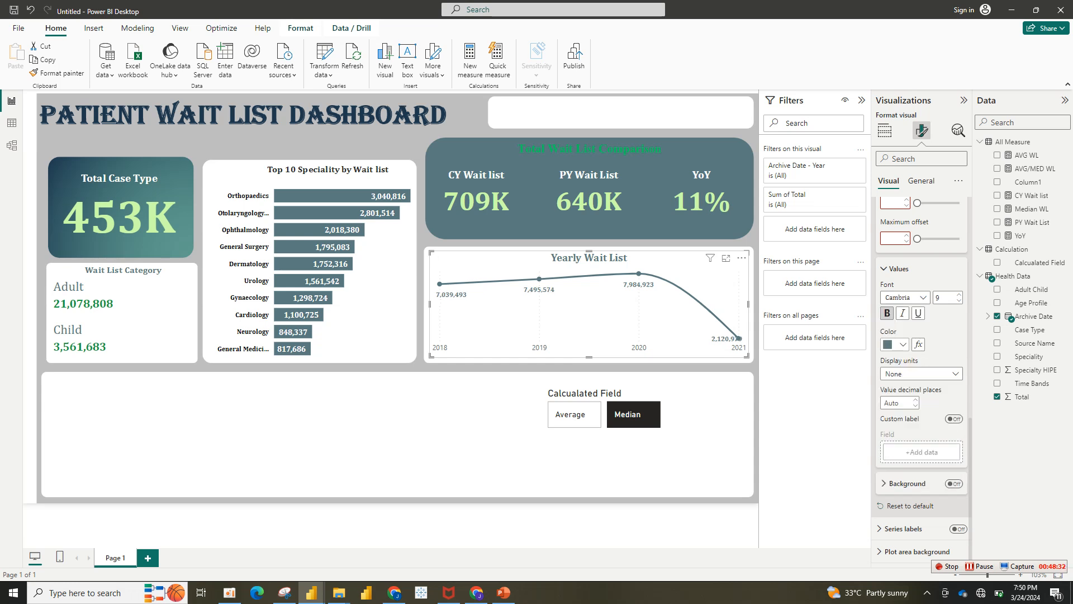
Recolor the line chart's data label values green #119F3E and collapse the open formatting sections.
left_click(894, 344)
left_click(910, 512)
left_click(898, 269)
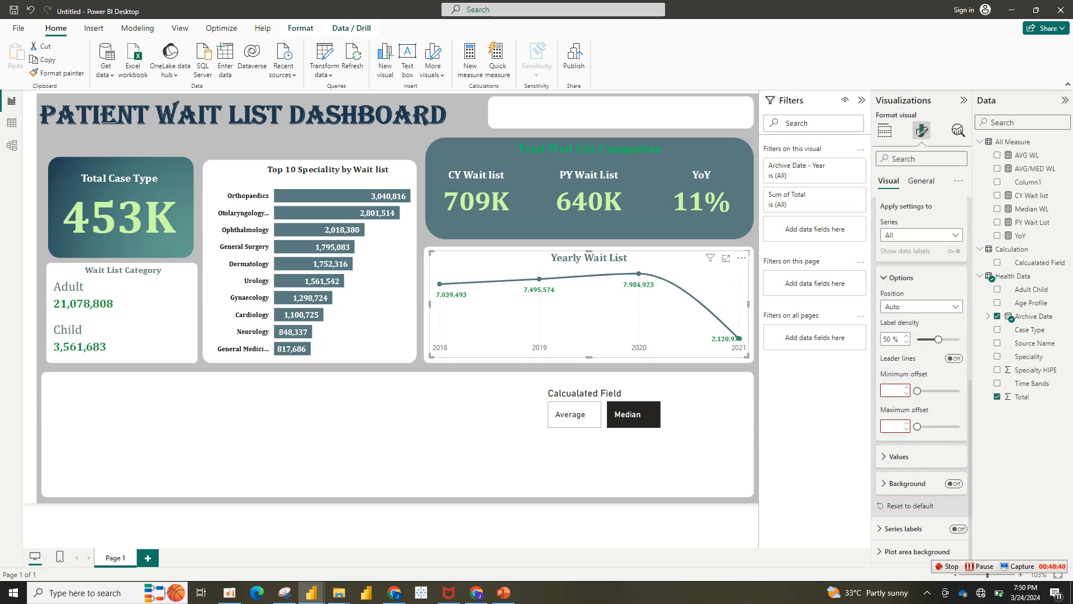
left_click(900, 278)
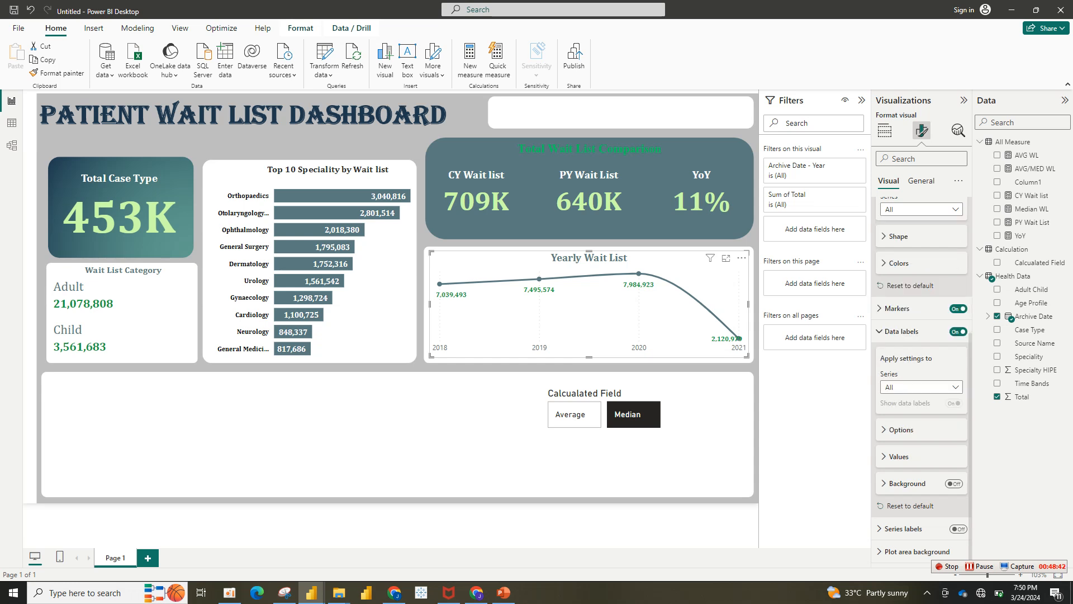
left_click(901, 332)
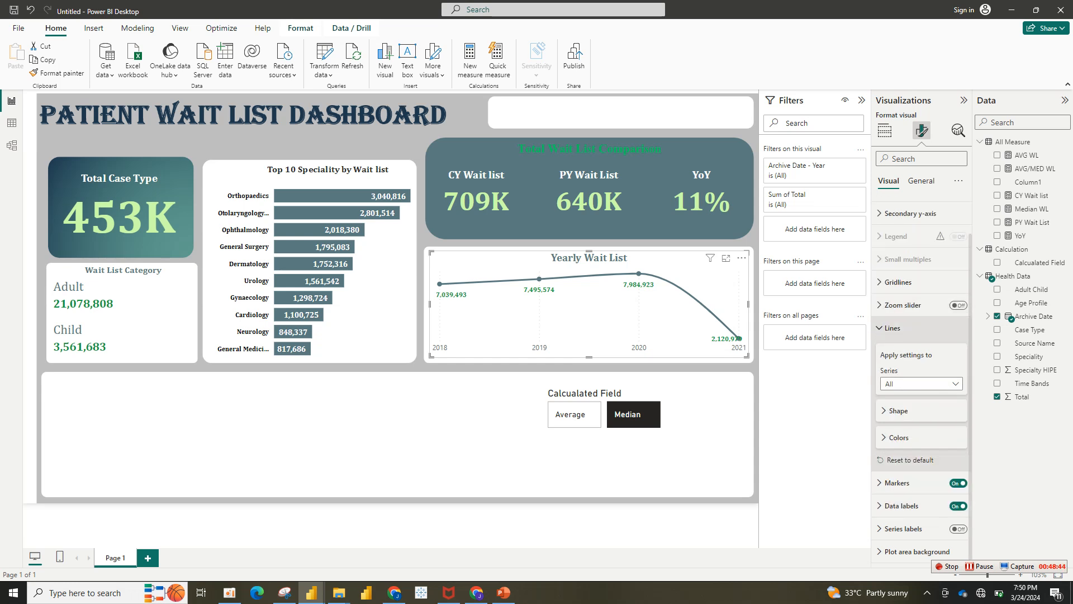
left_click(893, 327)
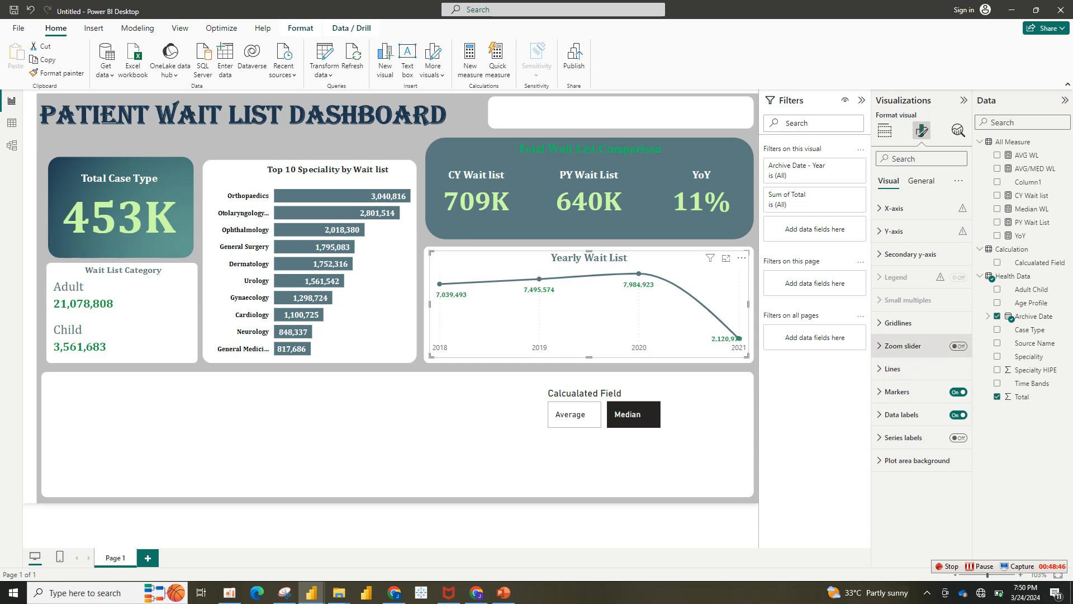
Set the default marker color of the Yearly Wait List line to green #119F3E, keeping the round marker type.
left_click(897, 391)
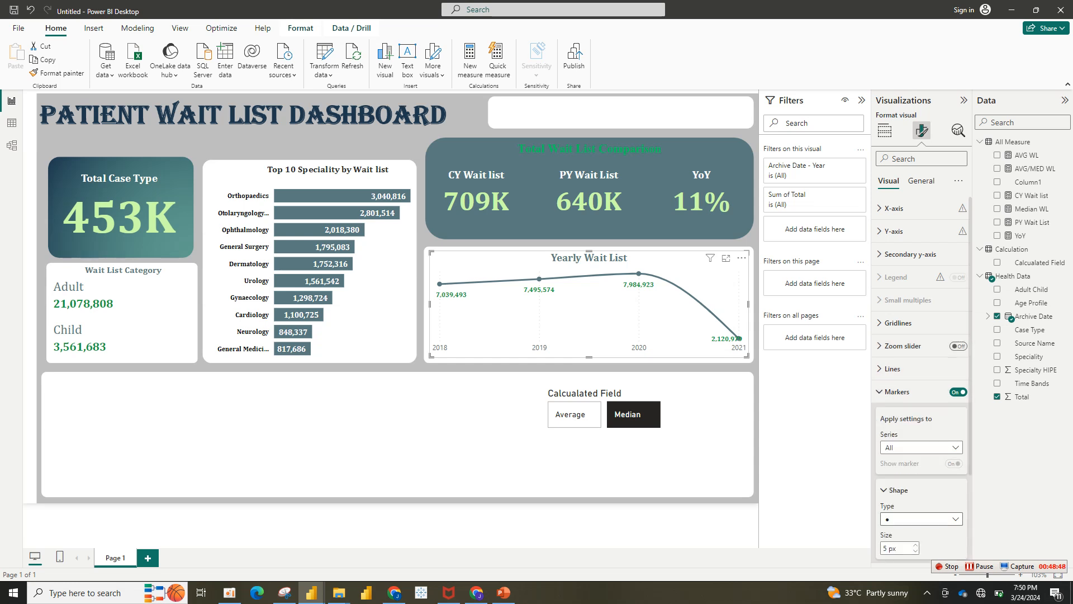
left_click(922, 519)
left_click(921, 519)
scroll(921, 392, "down", 3)
left_click(899, 460)
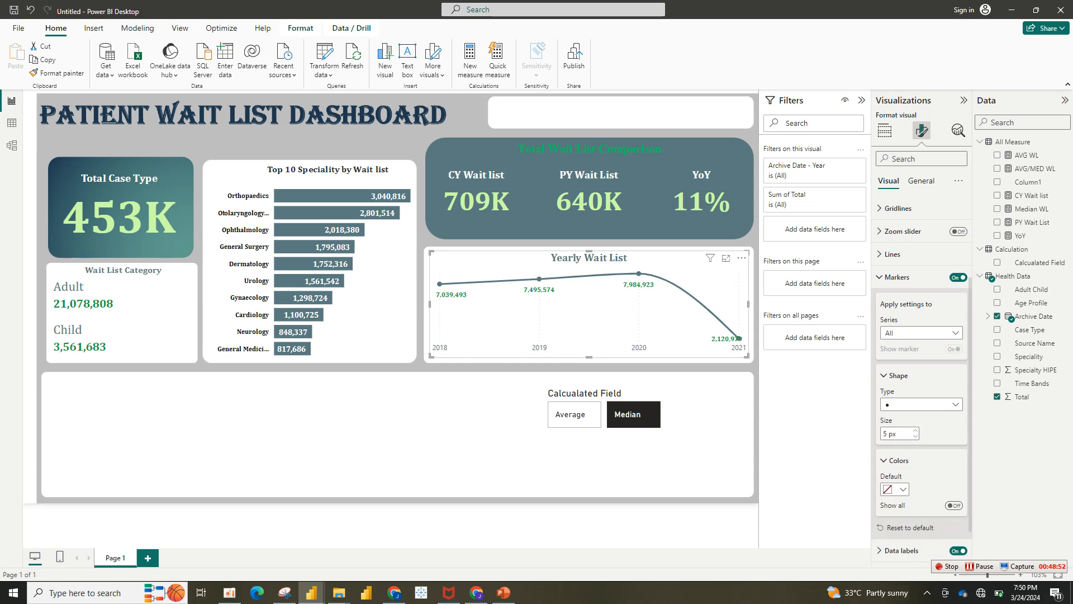
left_click(894, 489)
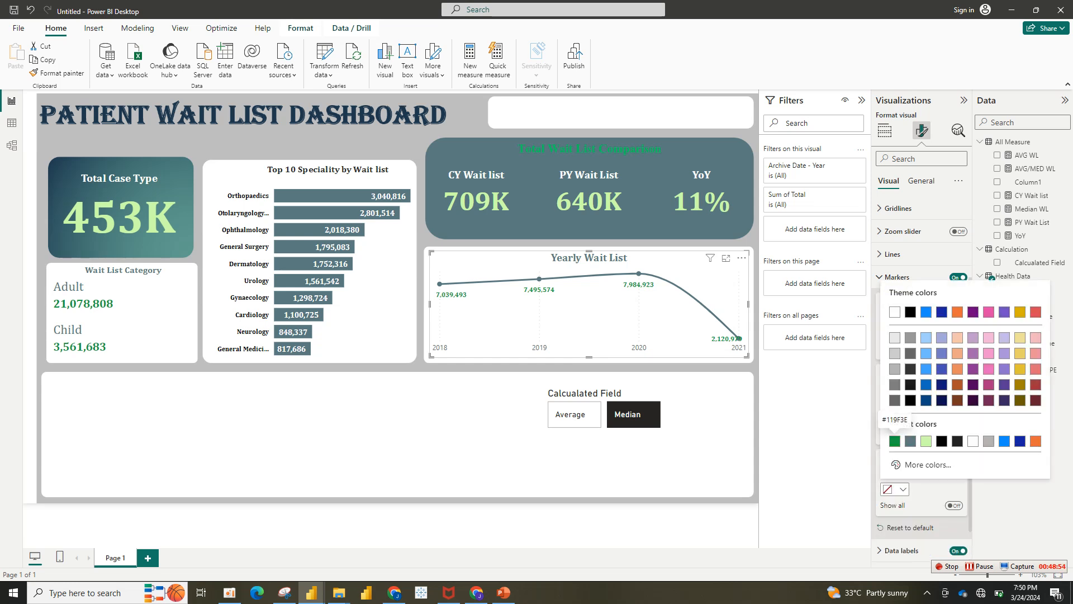
left_click(926, 441)
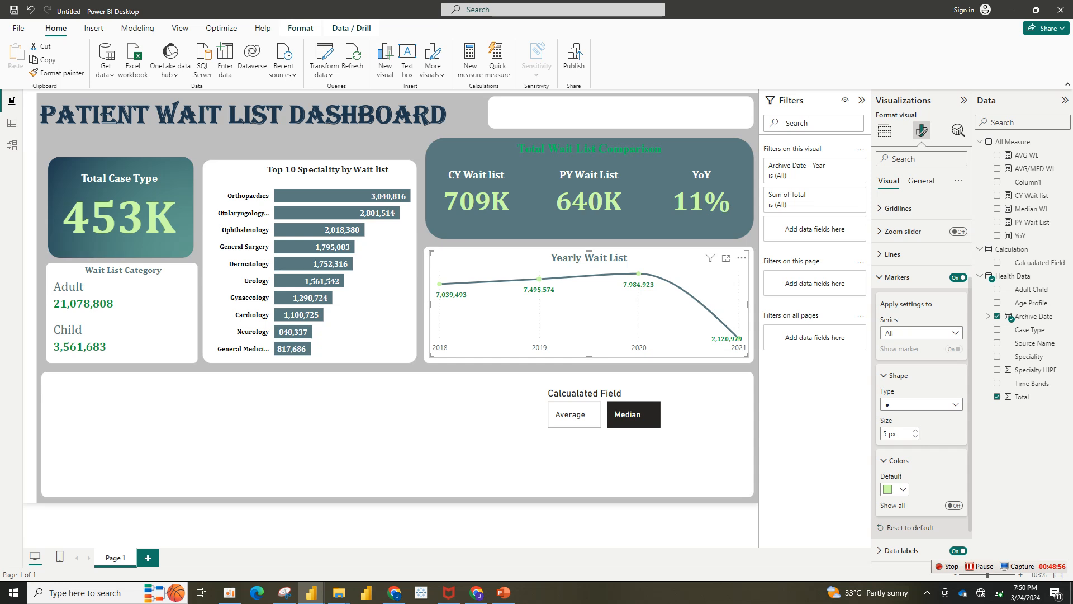
left_click(895, 489)
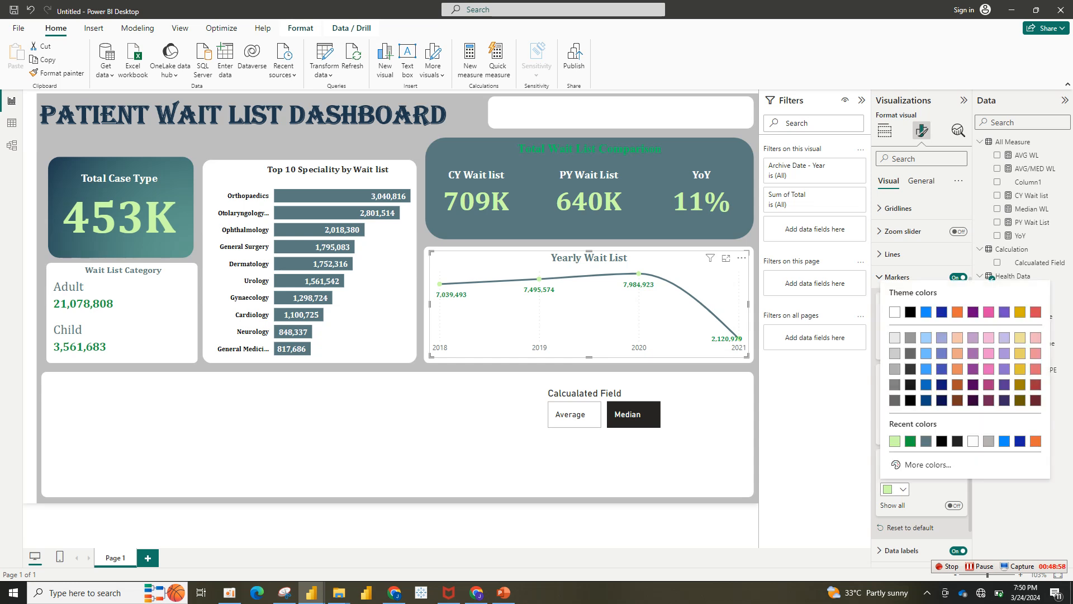
left_click(910, 441)
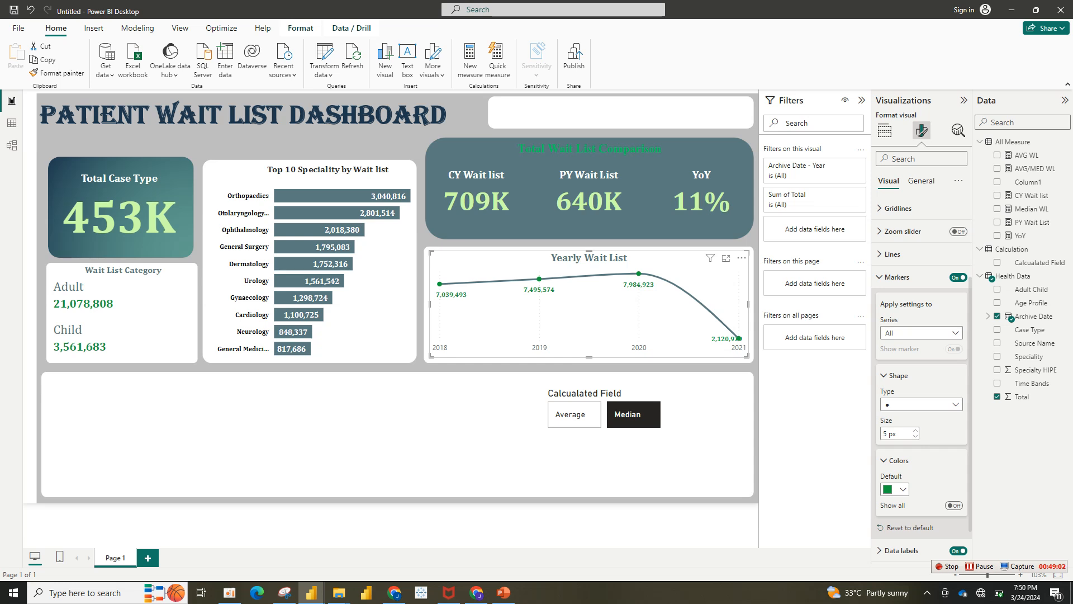
left_click(413, 524)
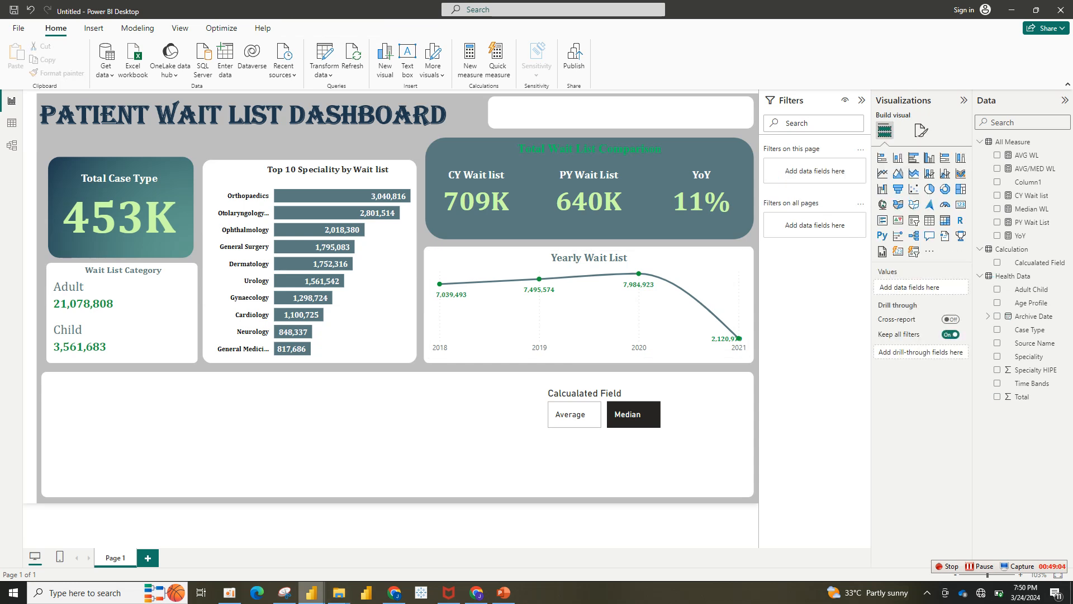
Switch to the finished health report to check its dashboard layout, and return to the Untitled report.
mouse_move(312, 592)
left_click(251, 539)
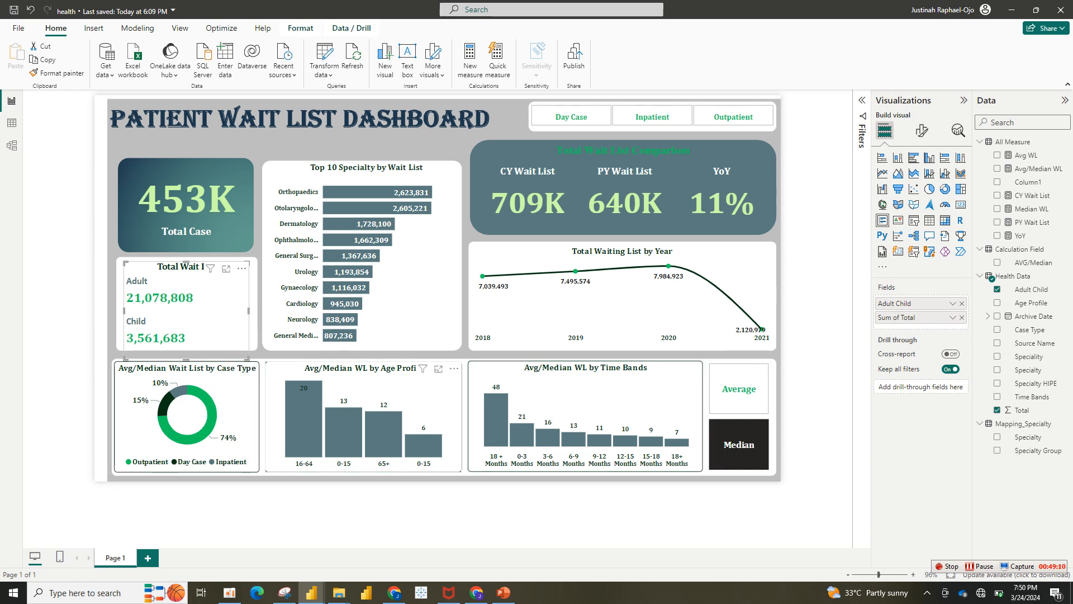
mouse_move(311, 592)
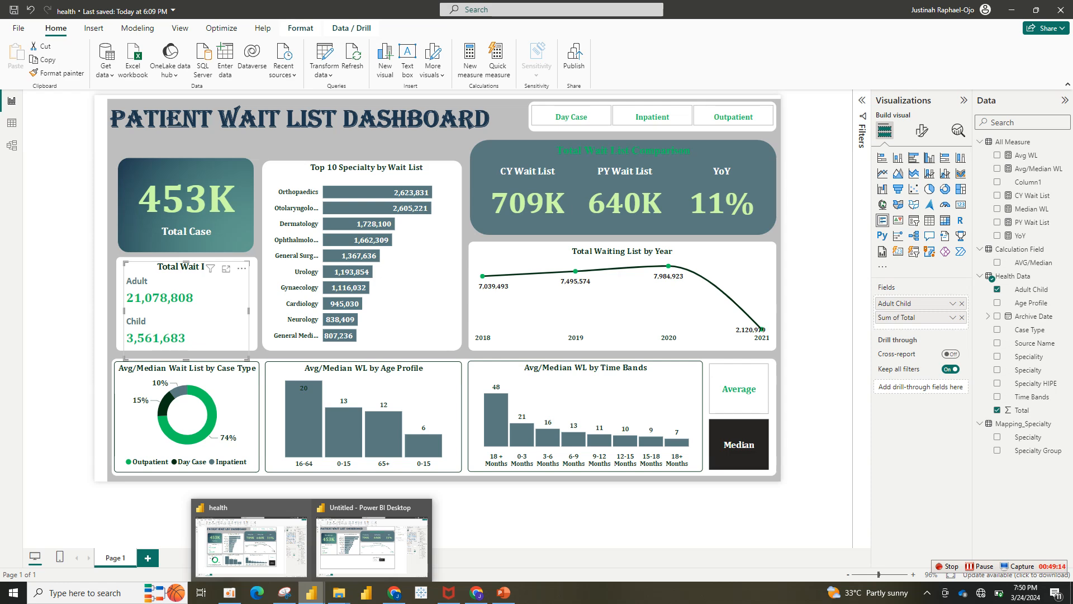
left_click(372, 545)
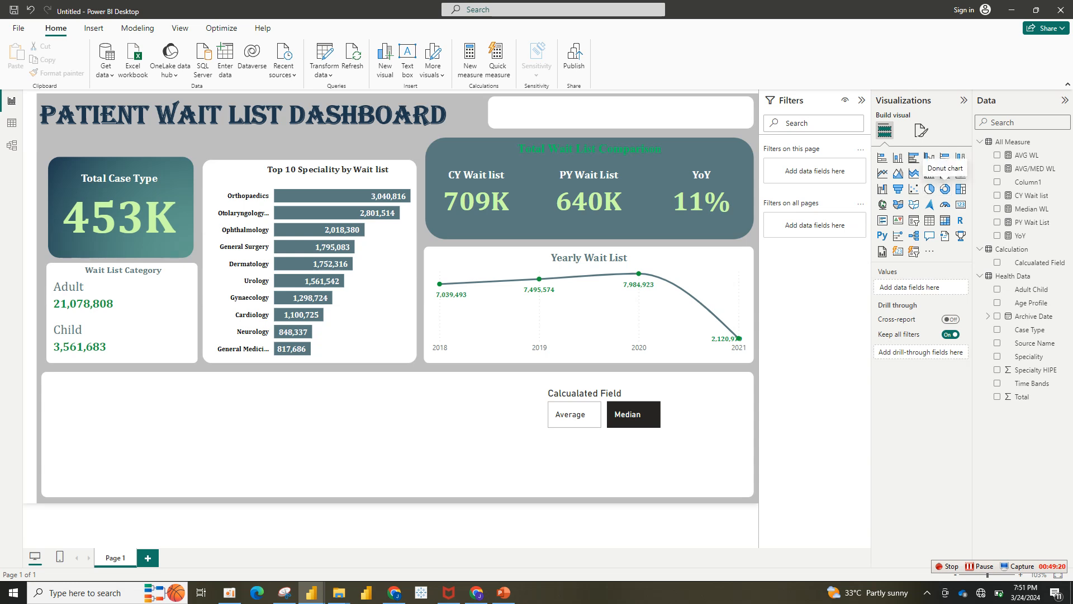
Turn off the vertical gridlines of the Yearly Wait List chart.
left_click(739, 313)
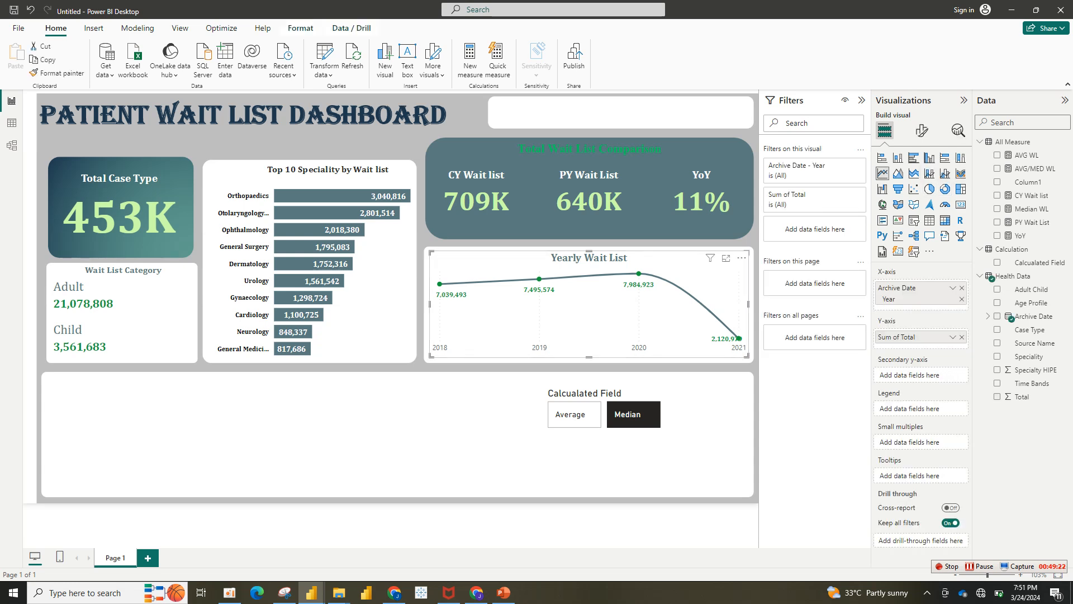
left_click(921, 130)
left_click(898, 322)
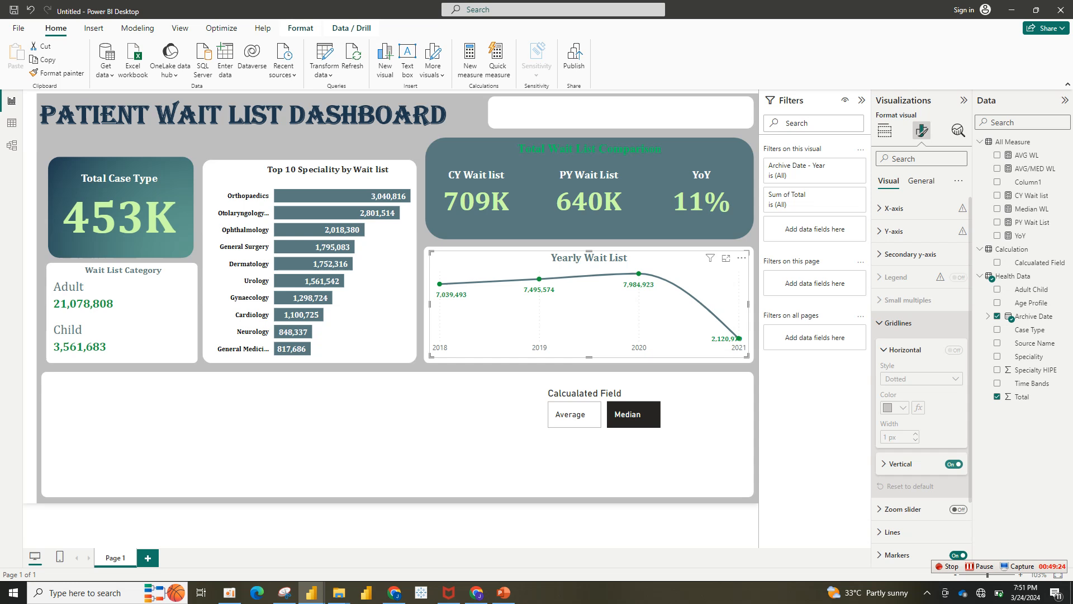
left_click(954, 463)
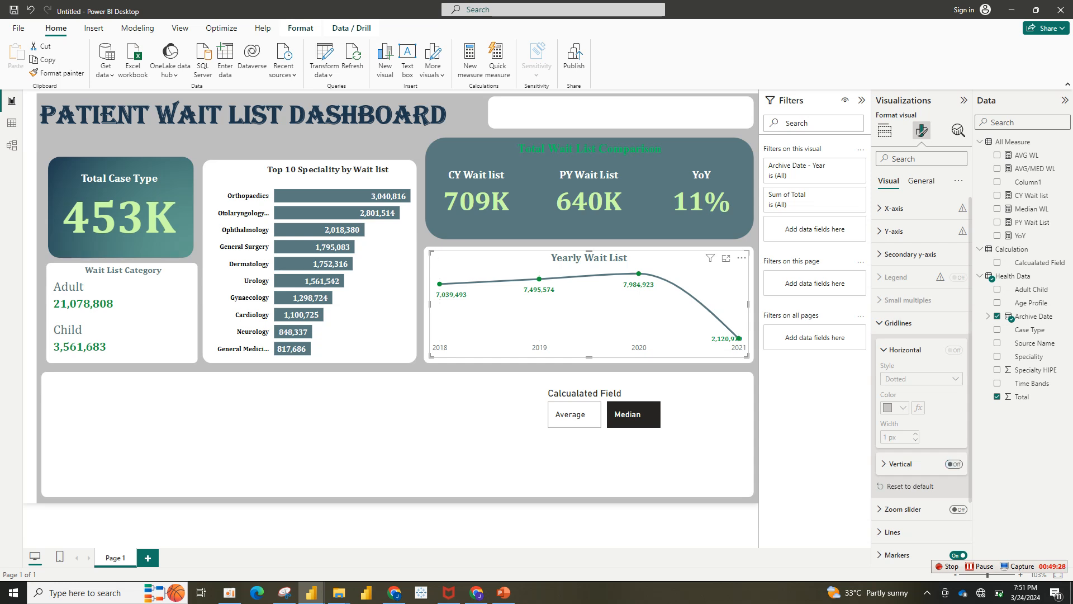
left_click(884, 130)
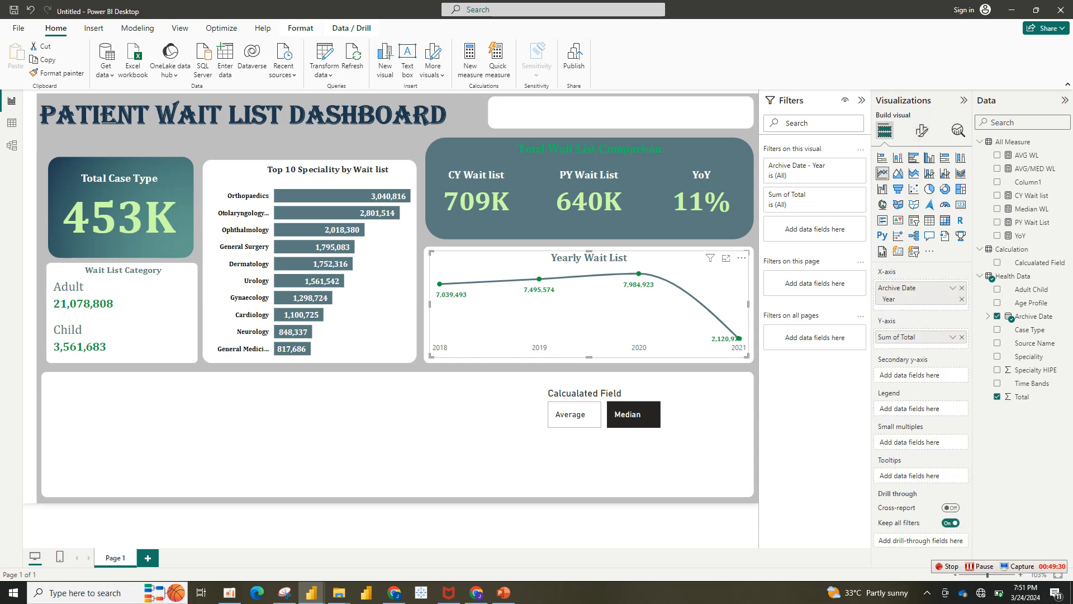
Insert a donut chart below the Wait List Category card, with Case Type as legend and AVG/MED WL as values.
left_click(391, 525)
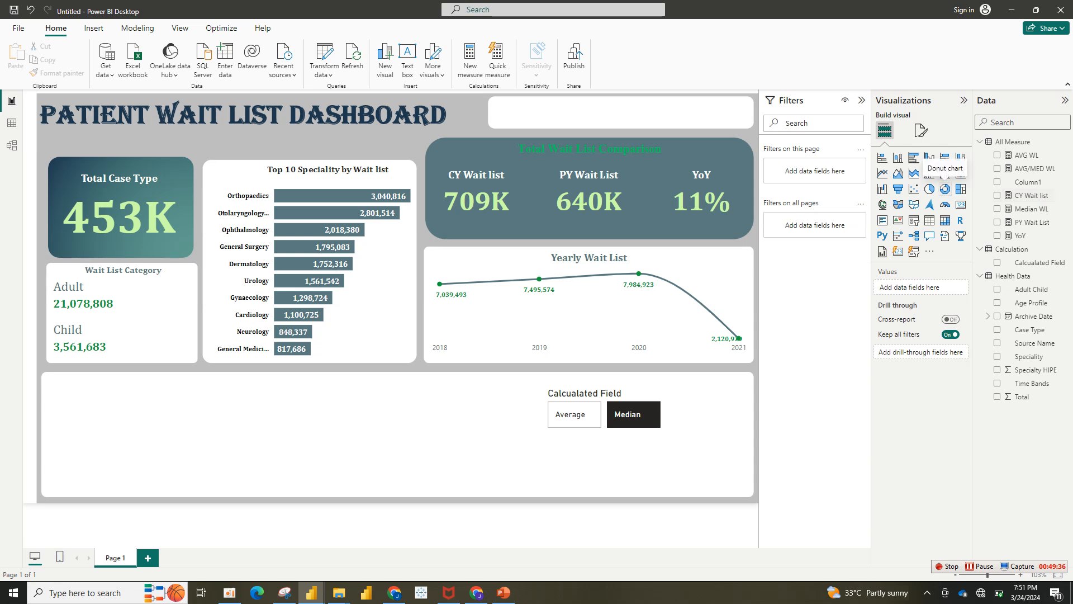
left_click(944, 189)
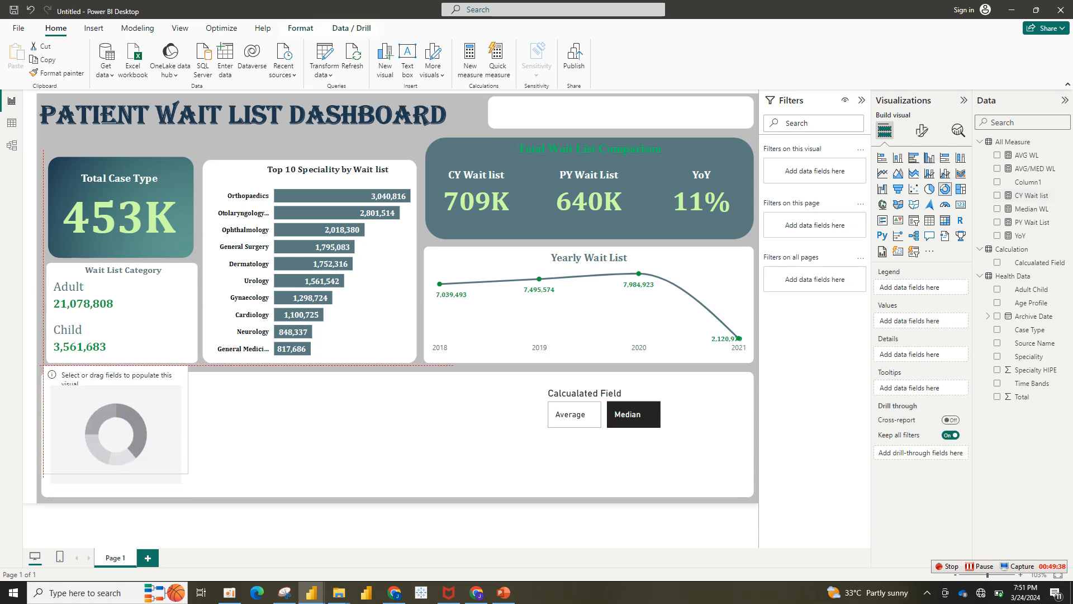
left_click_drag(115, 419, 119, 428)
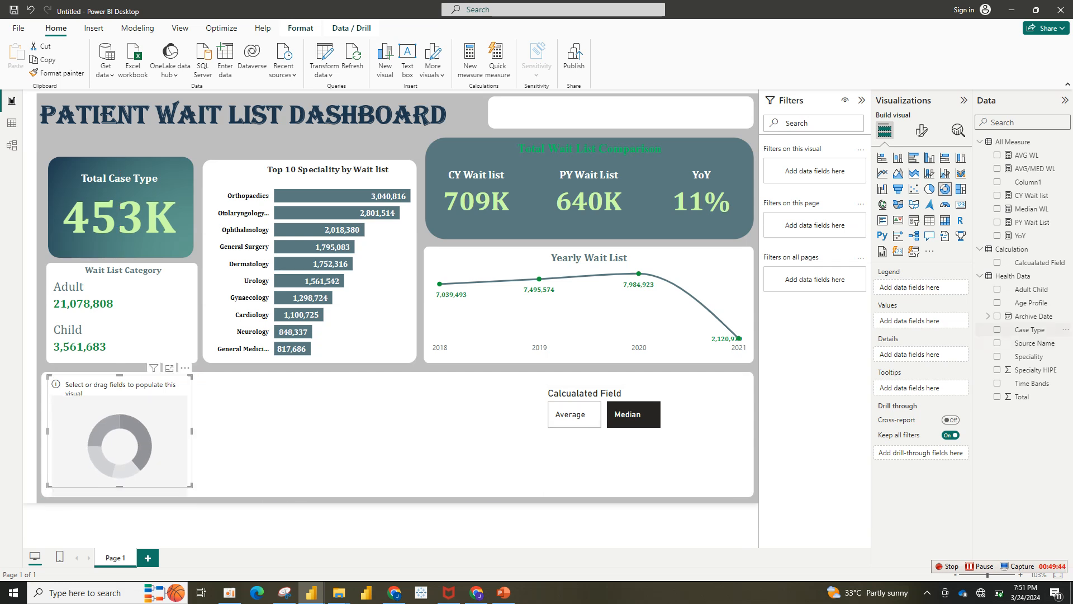
left_click(998, 329)
left_click(997, 168)
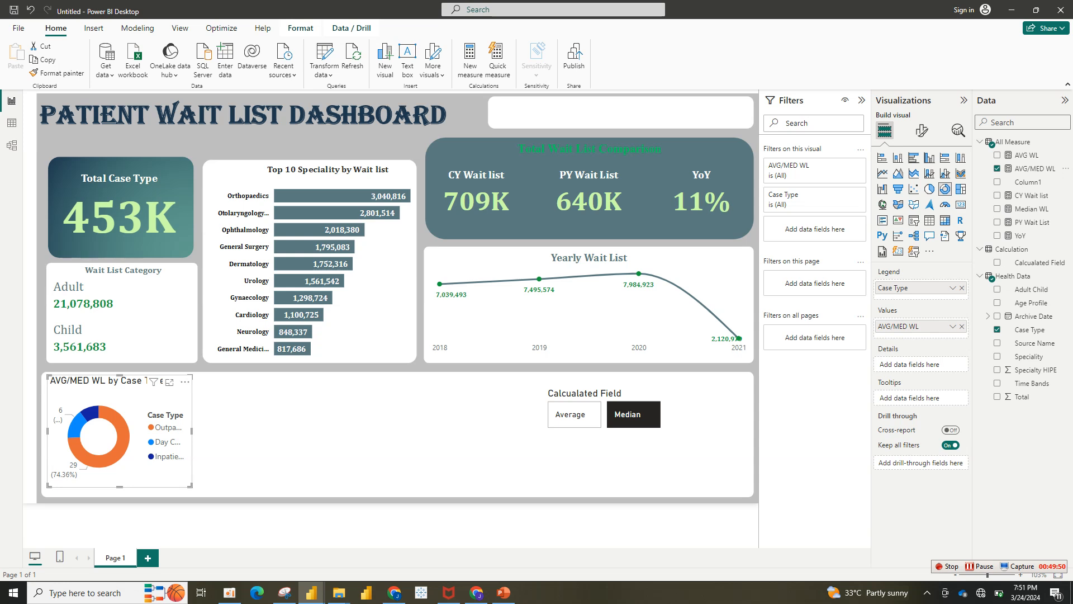
Center the donut chart's title and set its font to Cambria, size 12.
left_click(922, 130)
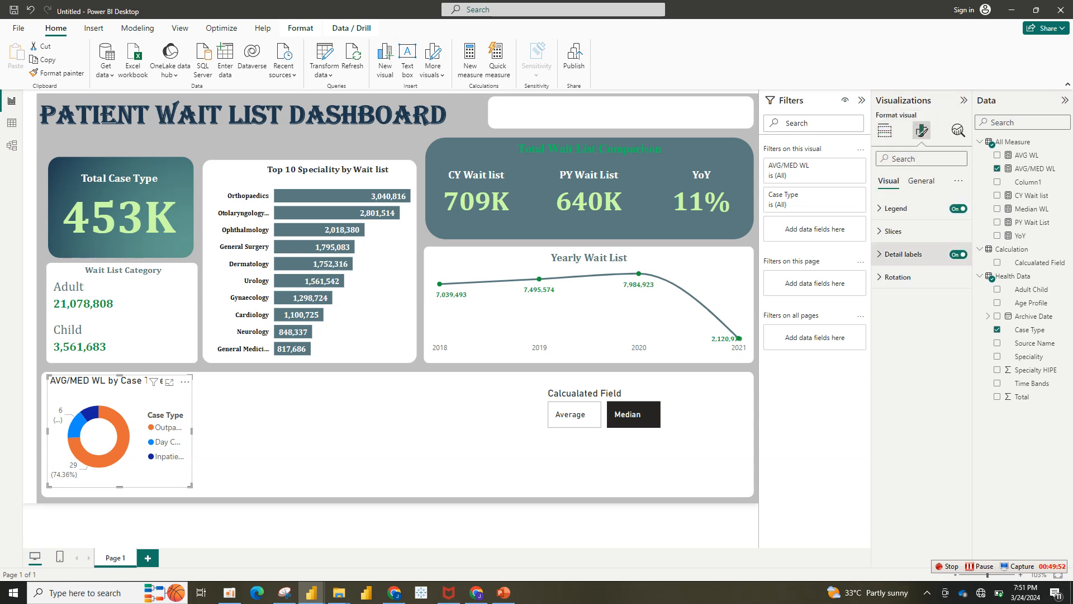
left_click(921, 181)
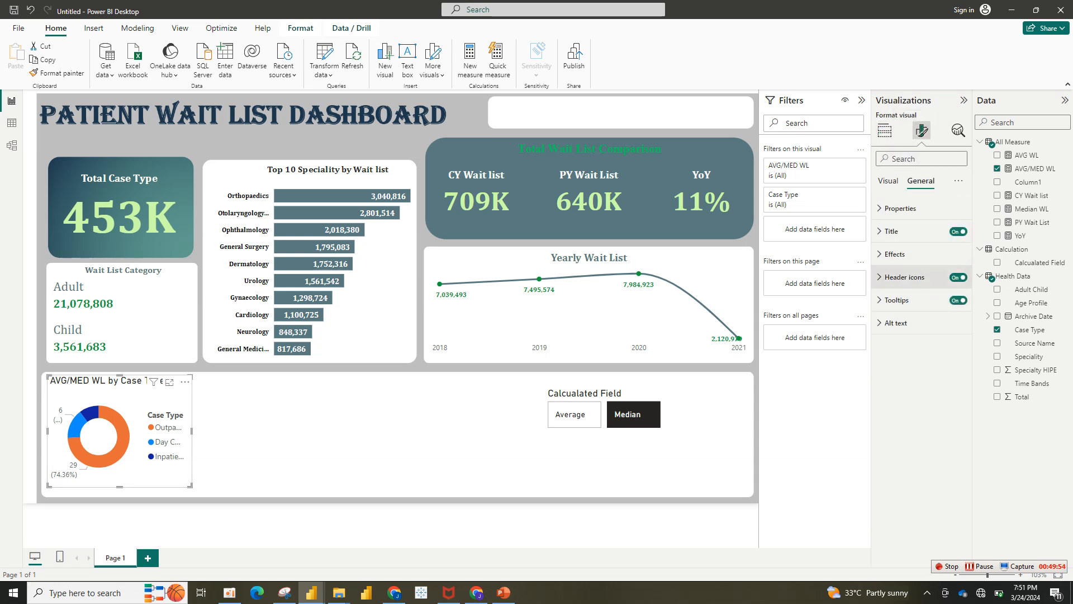
left_click(894, 254)
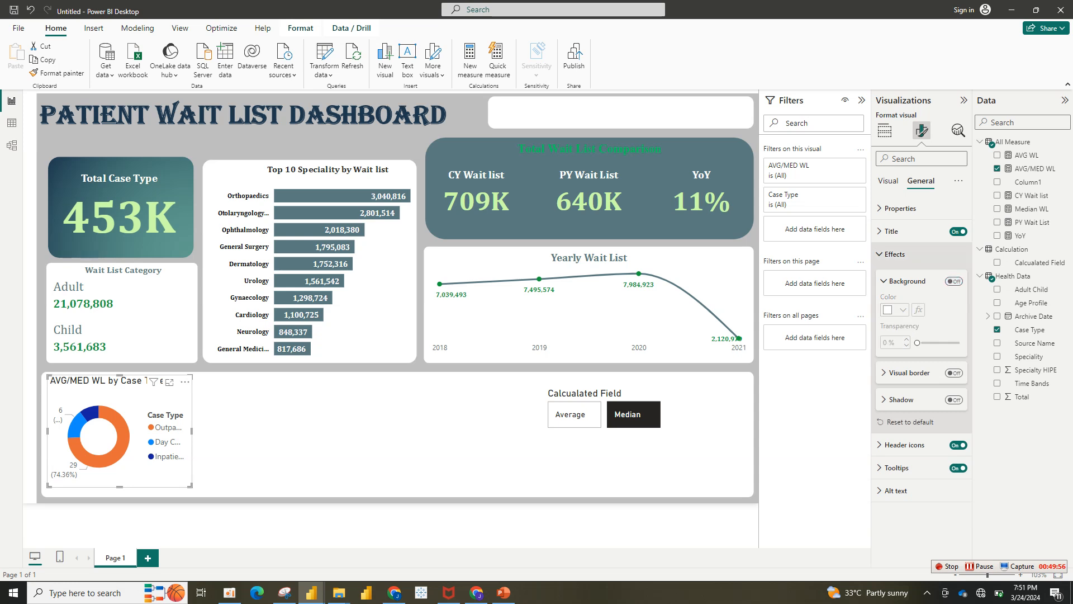
left_click(892, 231)
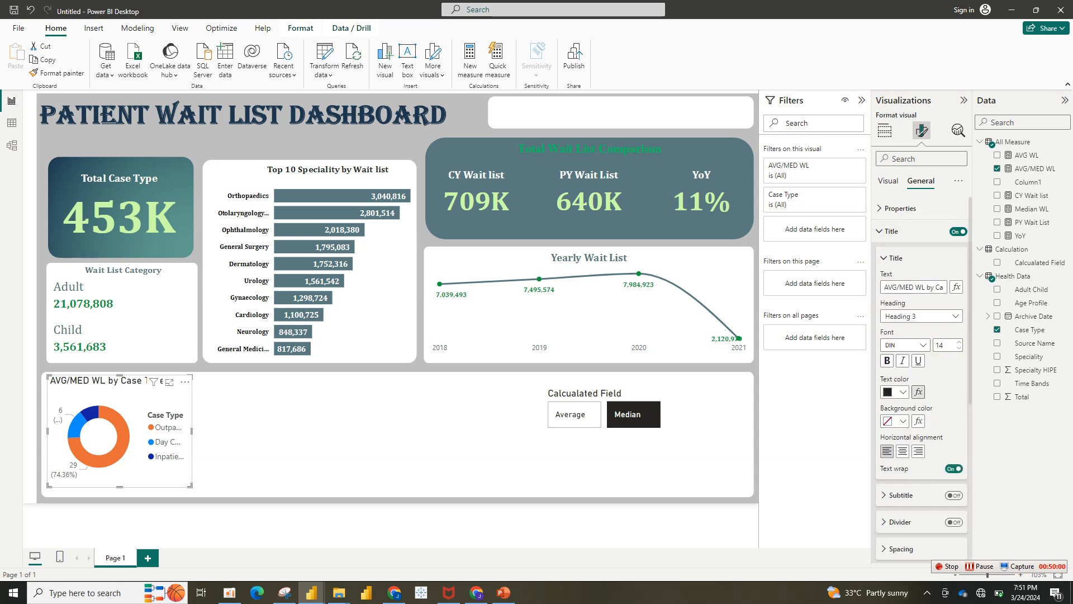
left_click(902, 451)
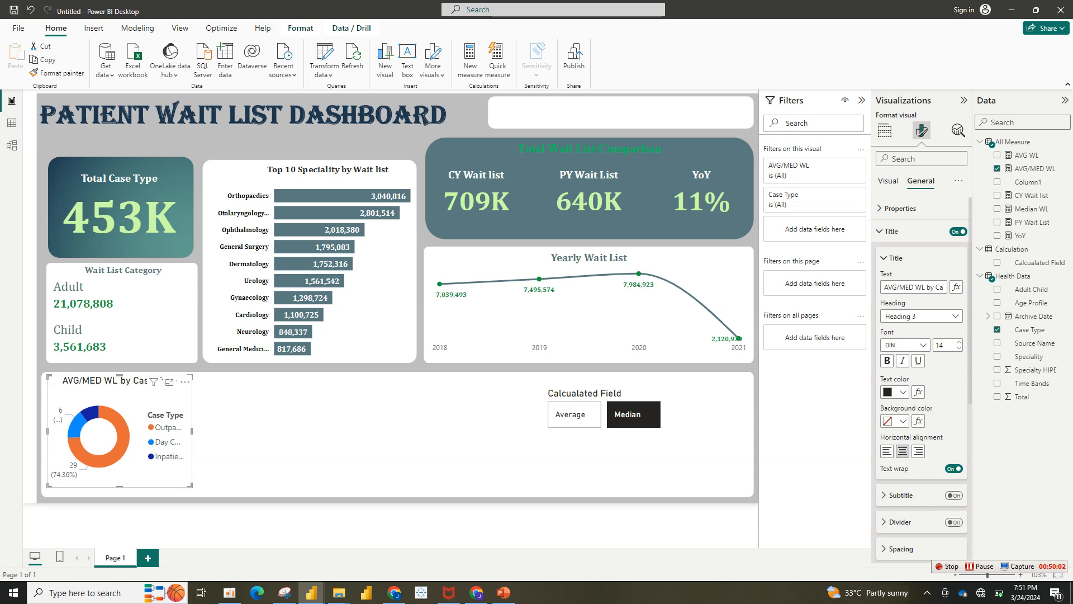
left_click(906, 345)
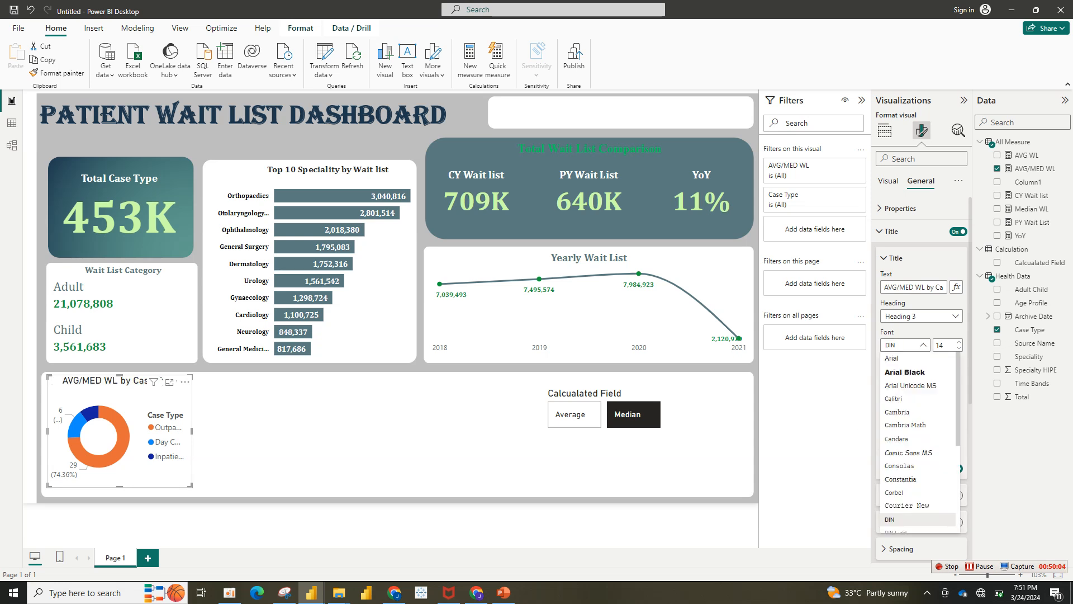
left_click(897, 411)
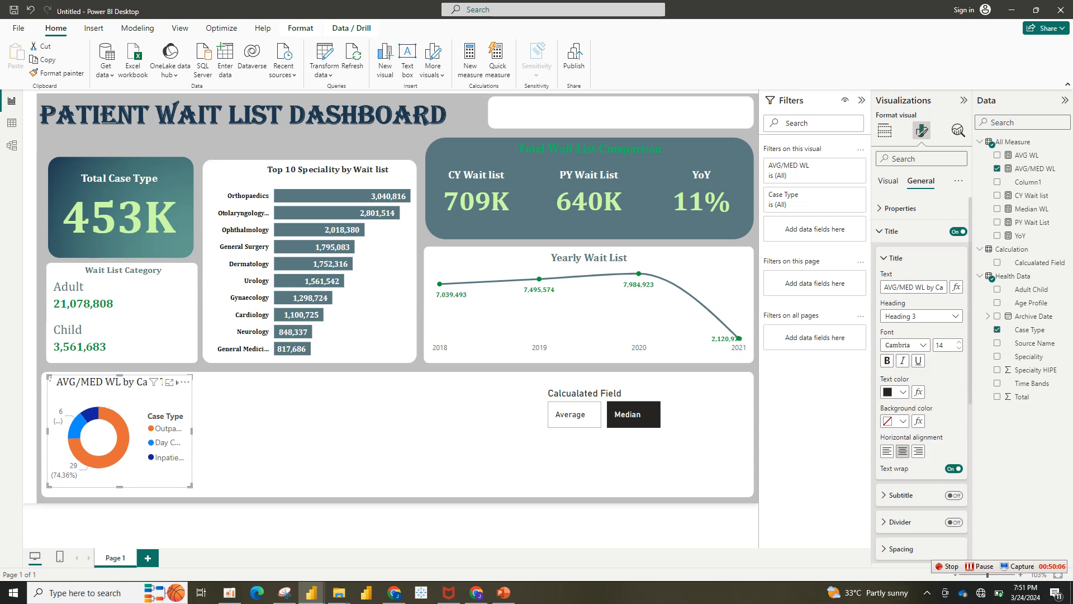
left_click(959, 348)
left_click(959, 348)
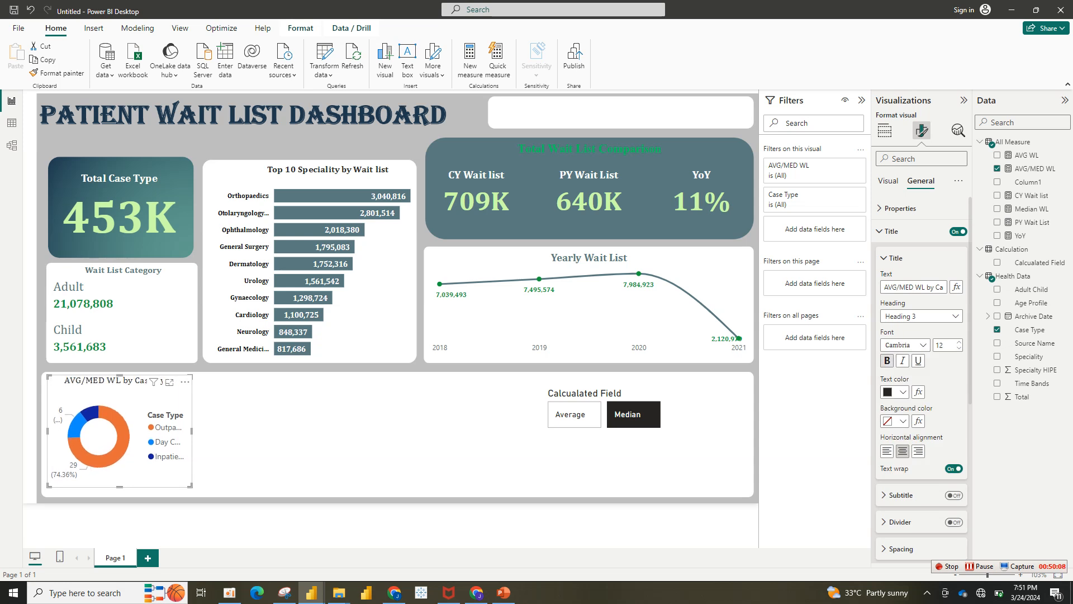
Make the donut chart's title bold and slate blue, and enlarge the chart slightly.
left_click(887, 361)
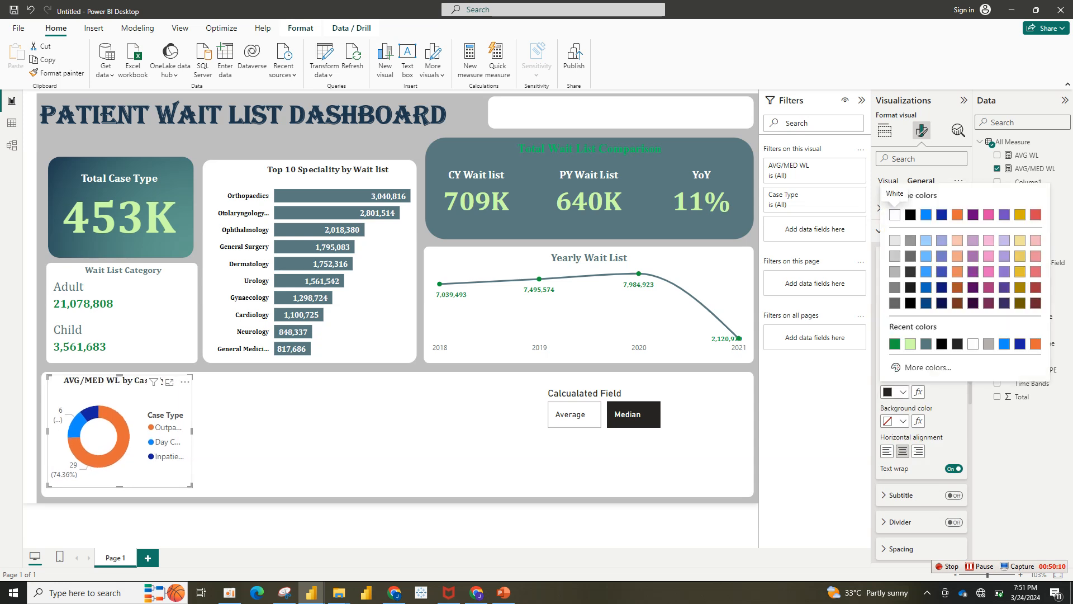
left_click(926, 343)
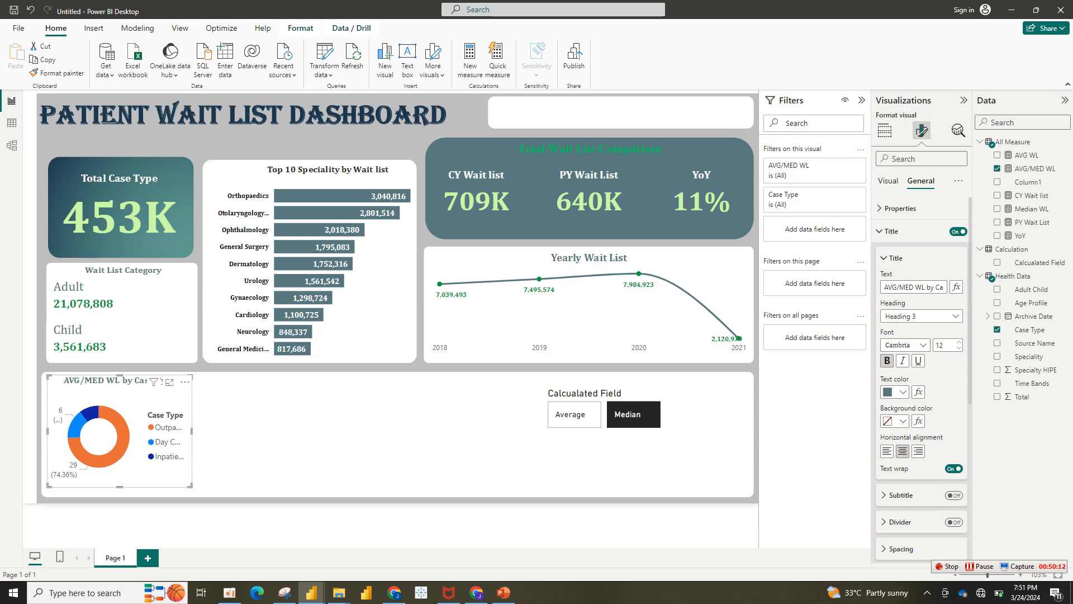
left_click_drag(190, 486, 205, 490)
Color the donut slices slate blue for Outpatient, green #119F3E for Day Case and light green for Inpatient.
left_click(890, 230)
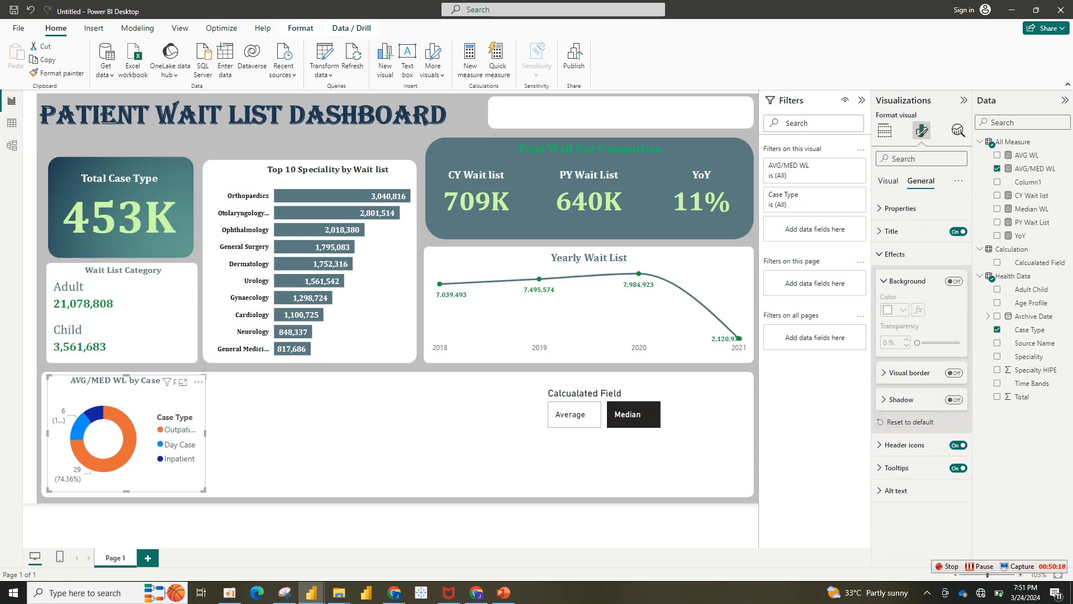
left_click(888, 181)
left_click(893, 231)
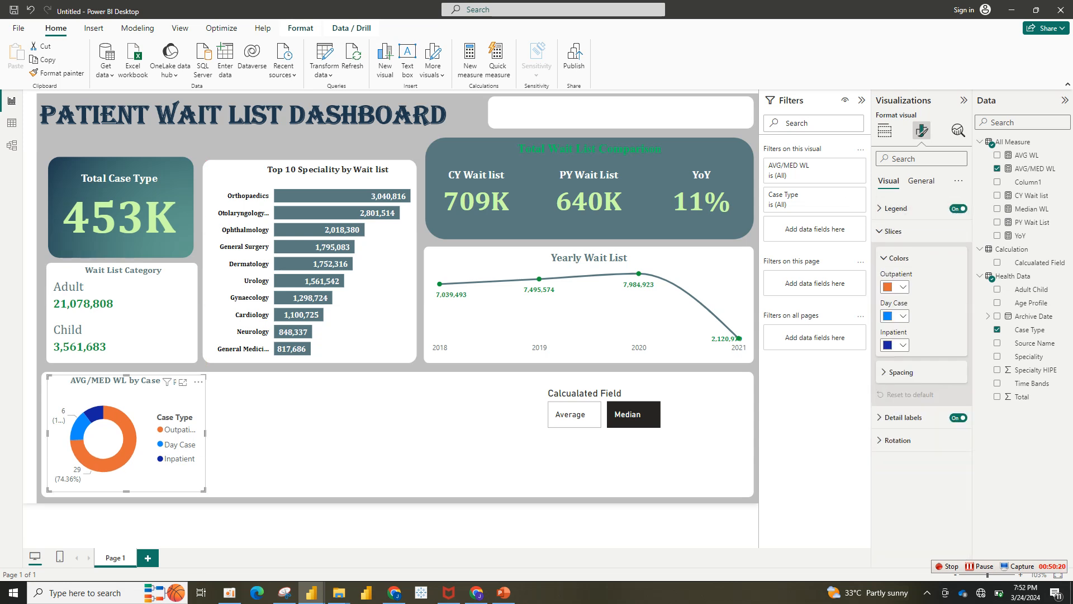
left_click(894, 316)
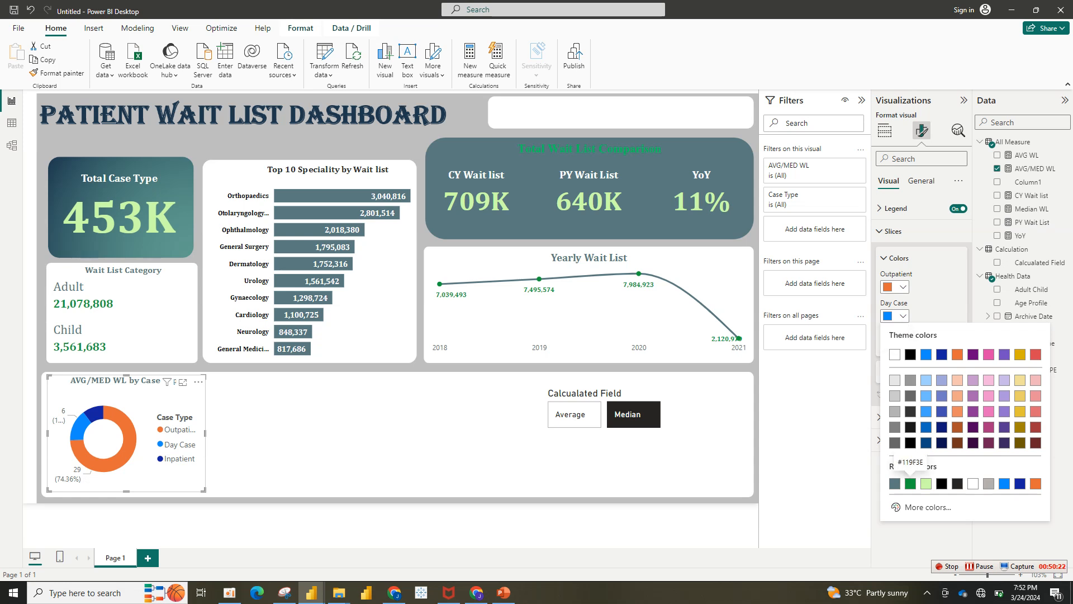
left_click(911, 483)
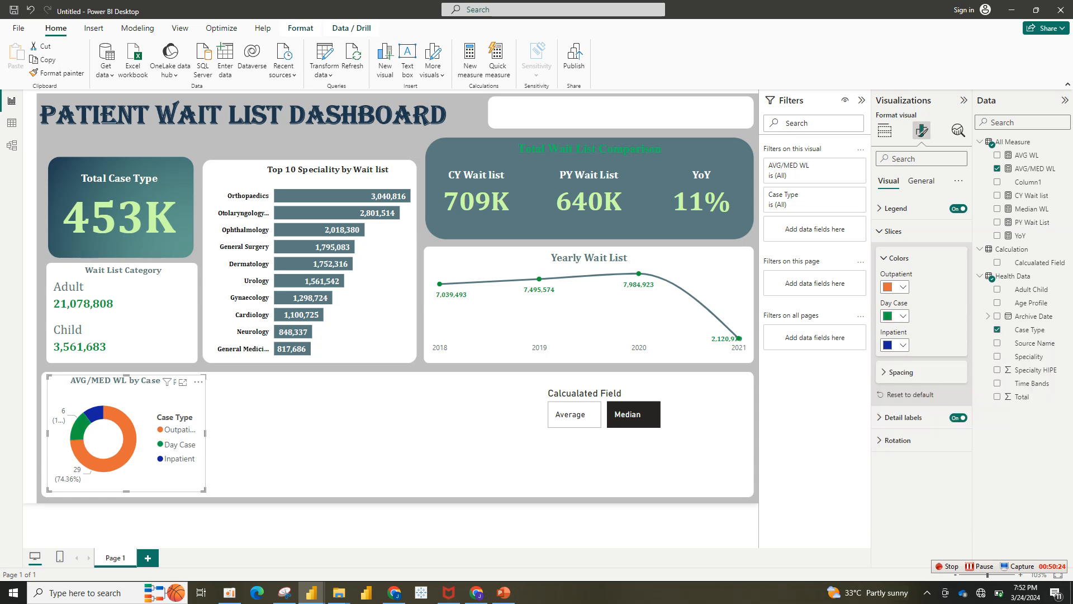
left_click(895, 345)
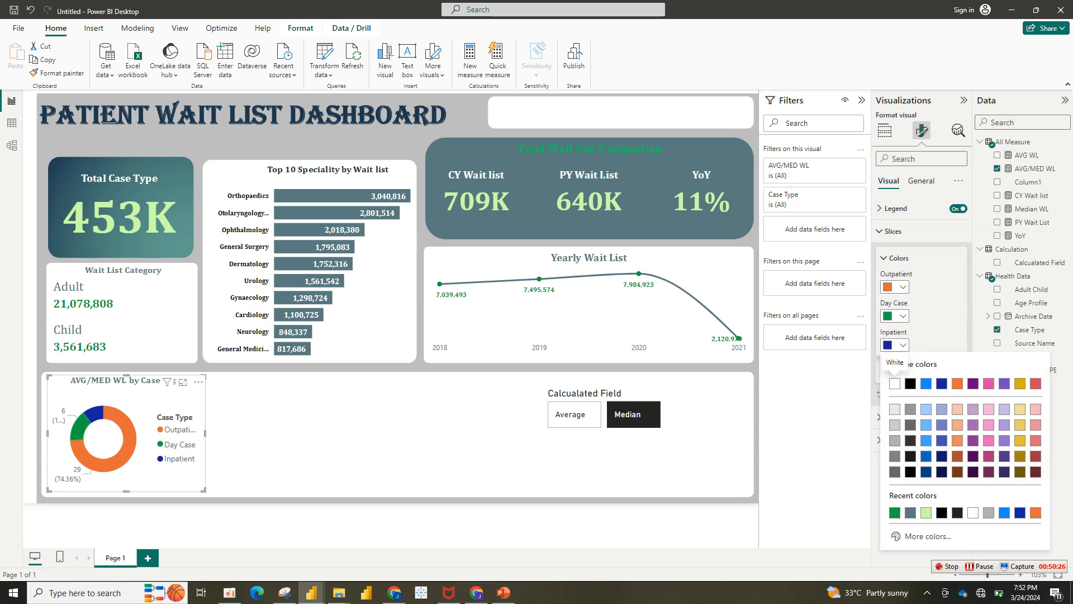
left_click(926, 512)
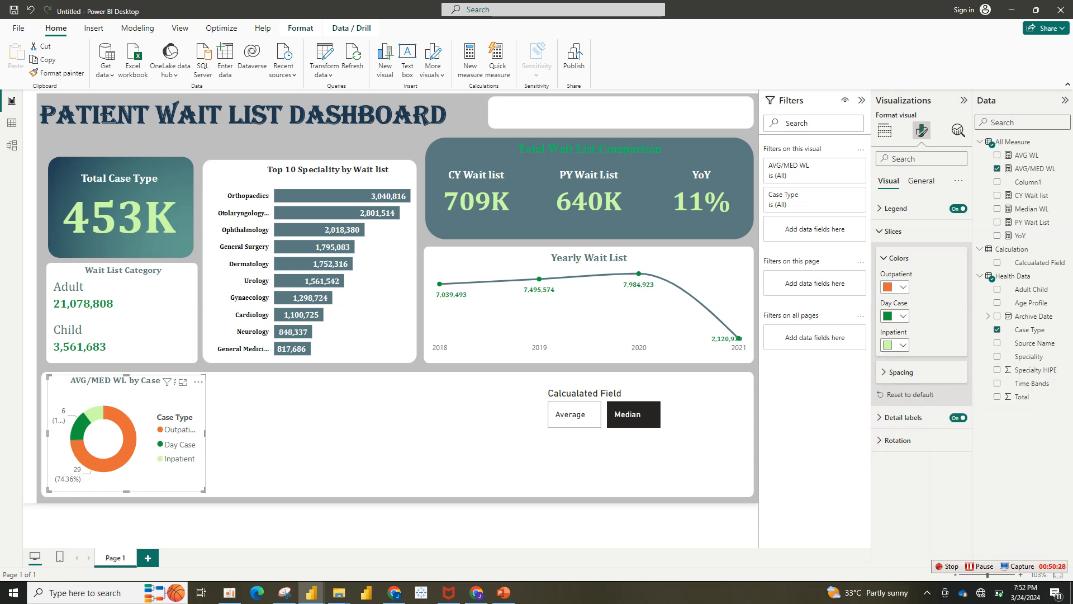
left_click(894, 287)
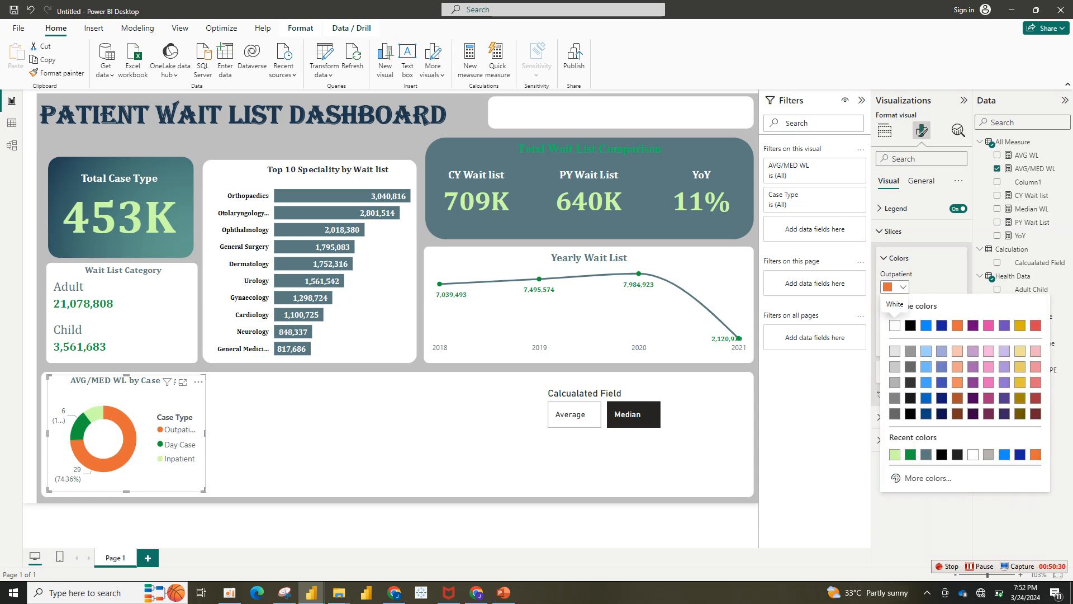
left_click(926, 454)
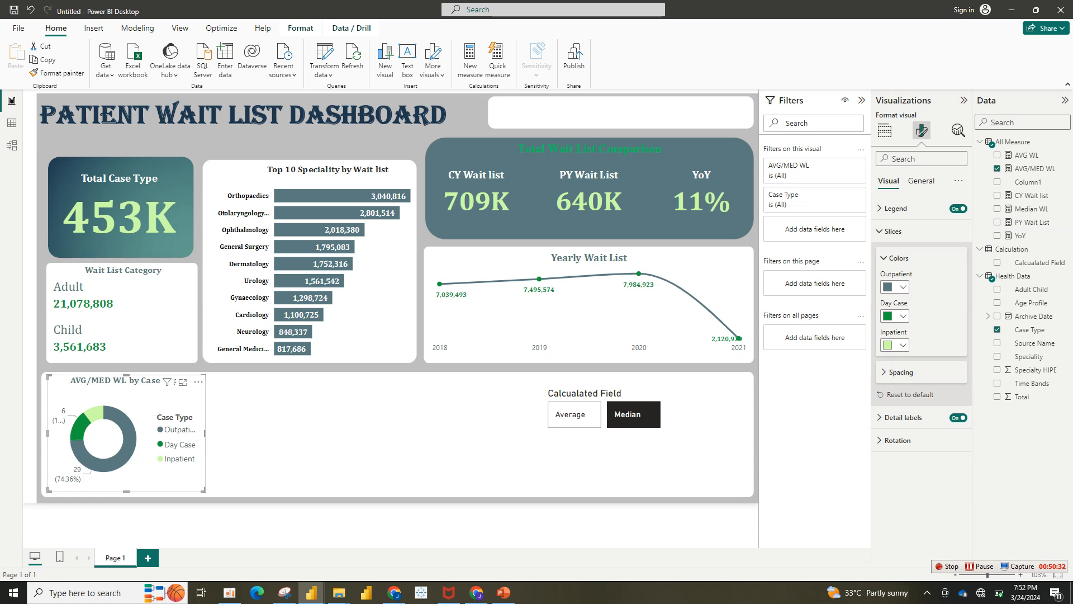
left_click(897, 258)
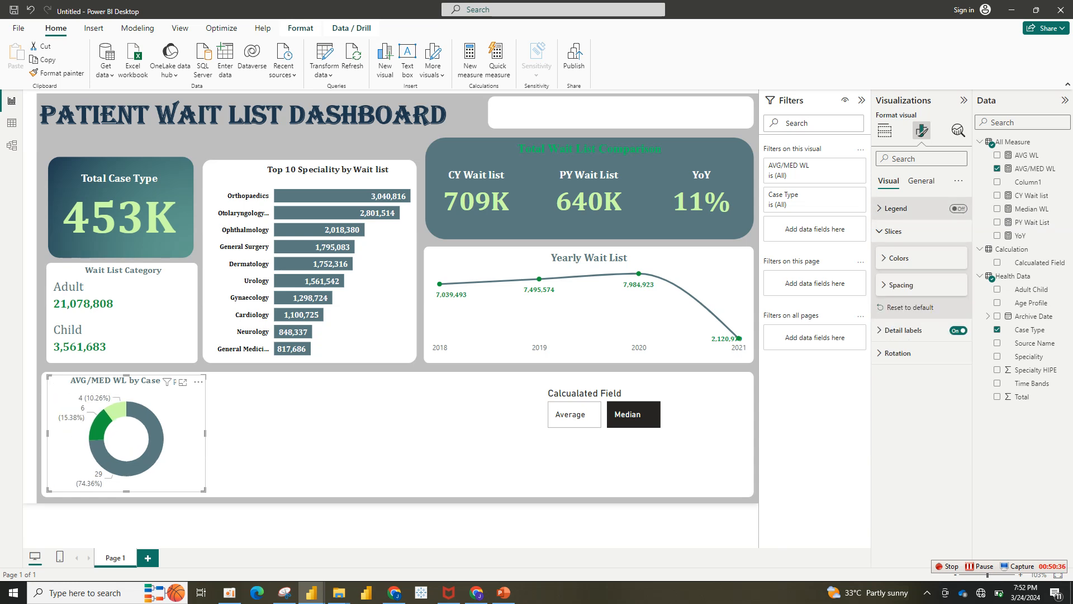
Turn off the donut chart's legend title and set the legend position to Bottom center.
left_click(896, 208)
left_click(954, 318)
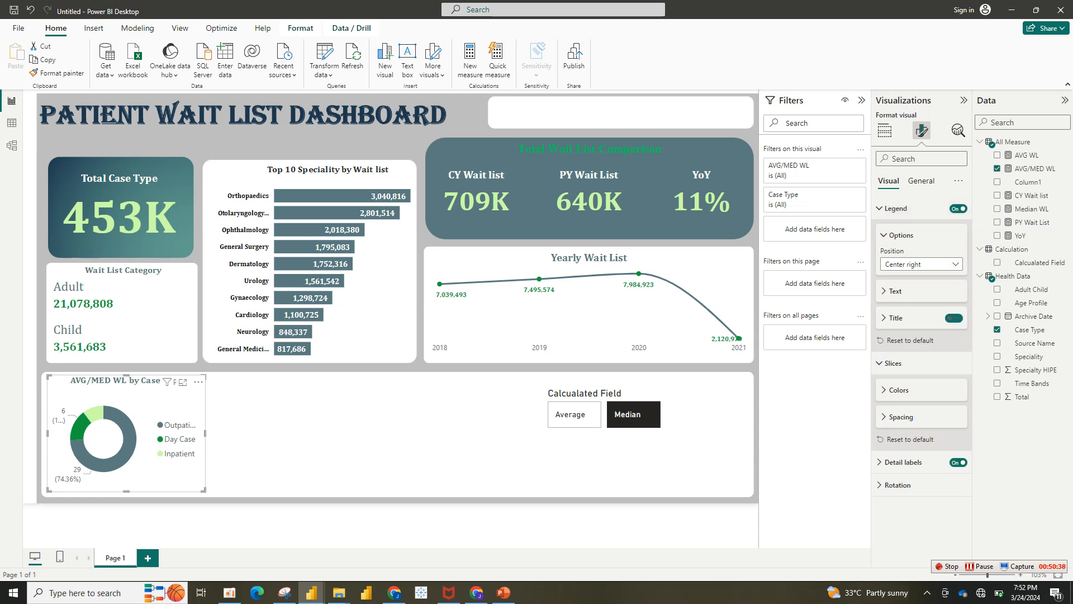
left_click(936, 264)
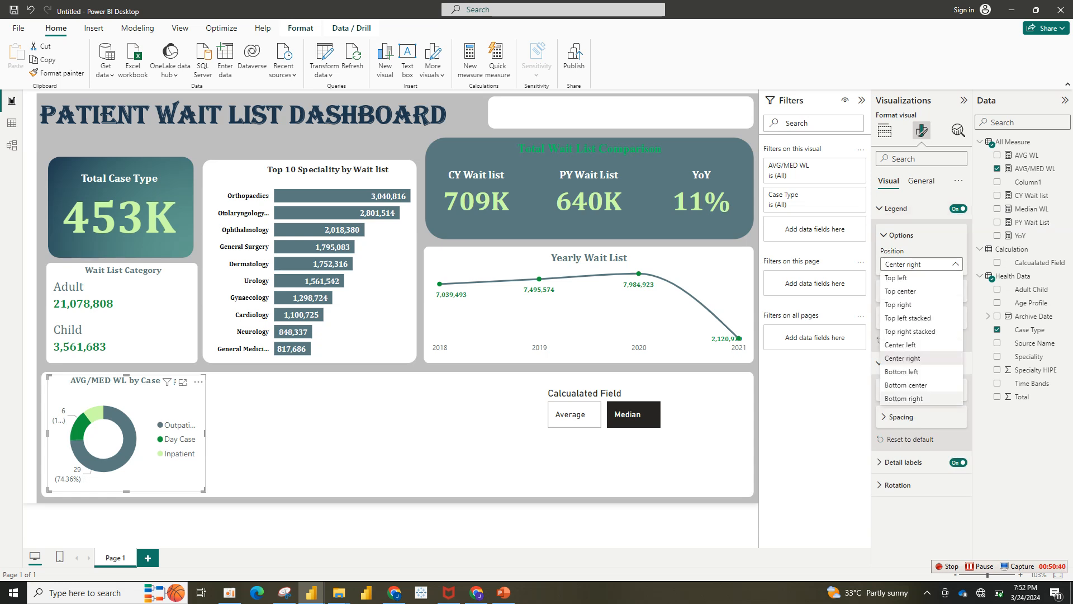
left_click(905, 385)
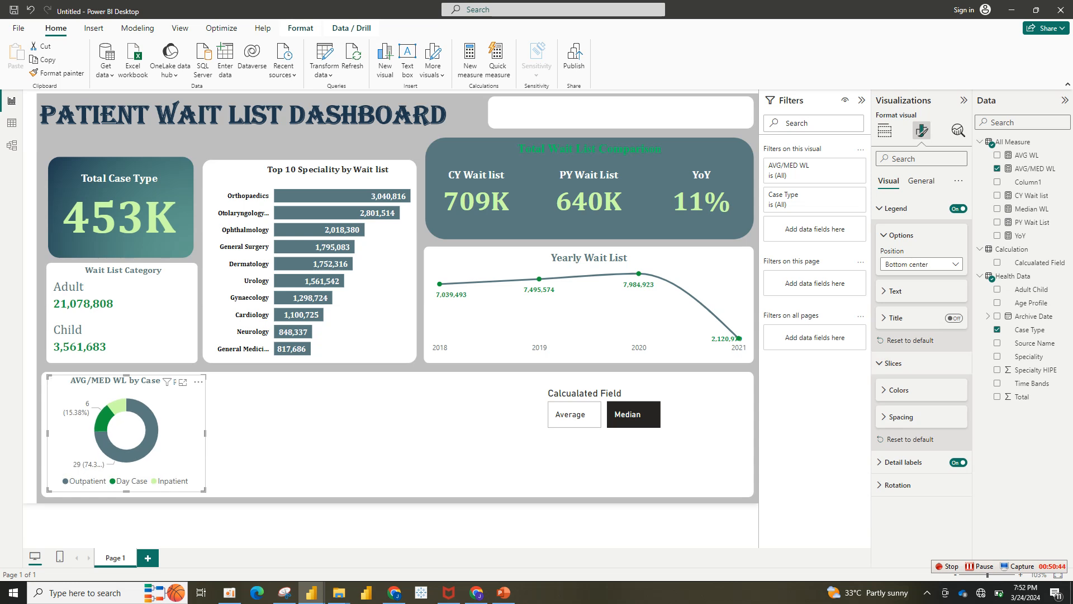
Format the donut chart's legend text as bold Cambria, size 9, in slate blue.
left_click(894, 292)
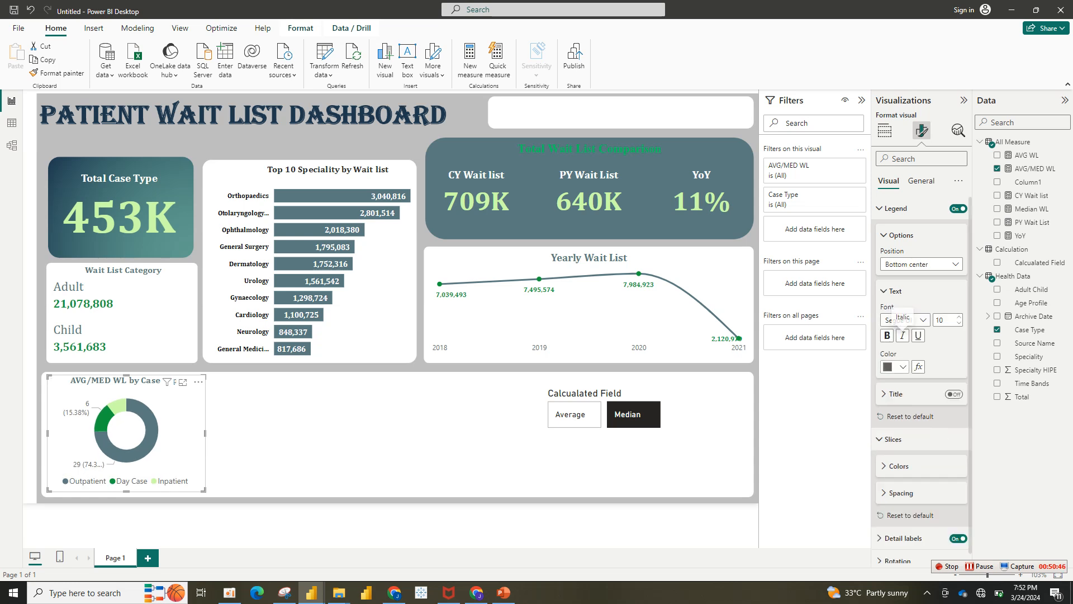
left_click(894, 366)
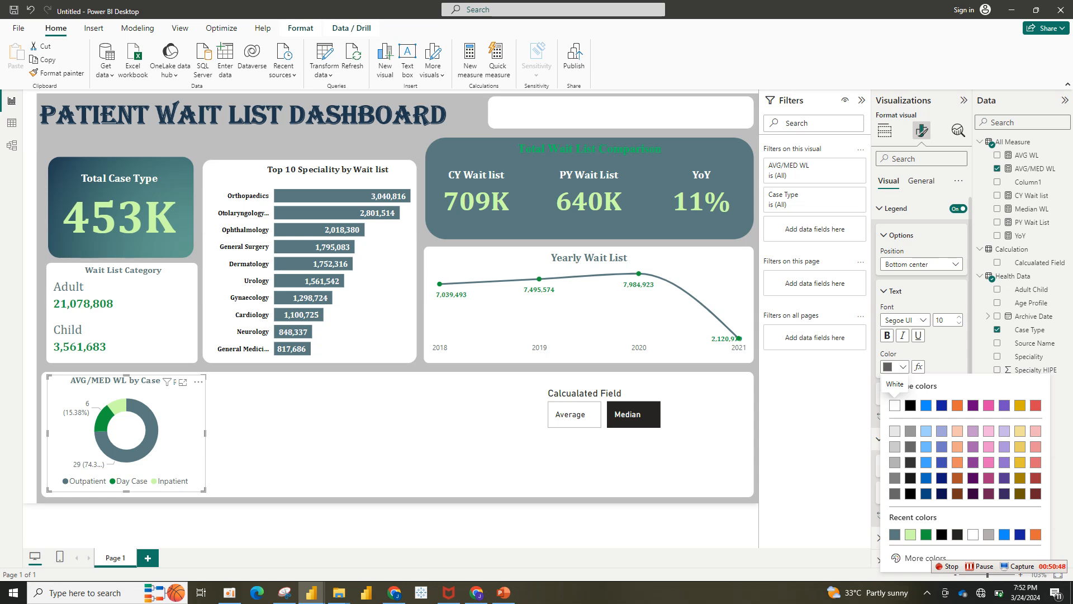
left_click(895, 534)
left_click(887, 336)
left_click(906, 320)
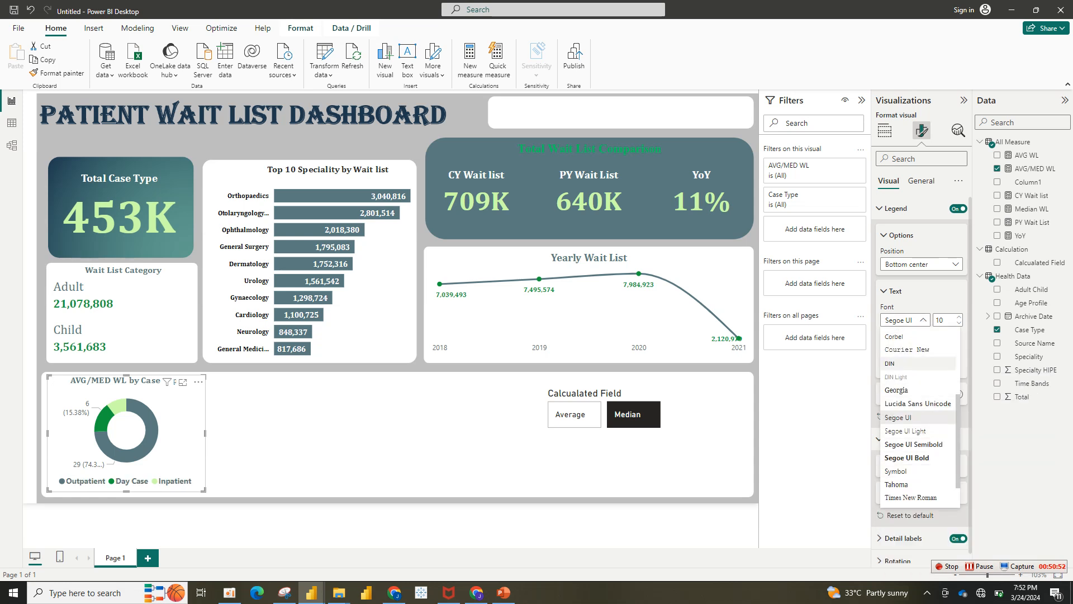
scroll(917, 380, "up", 3)
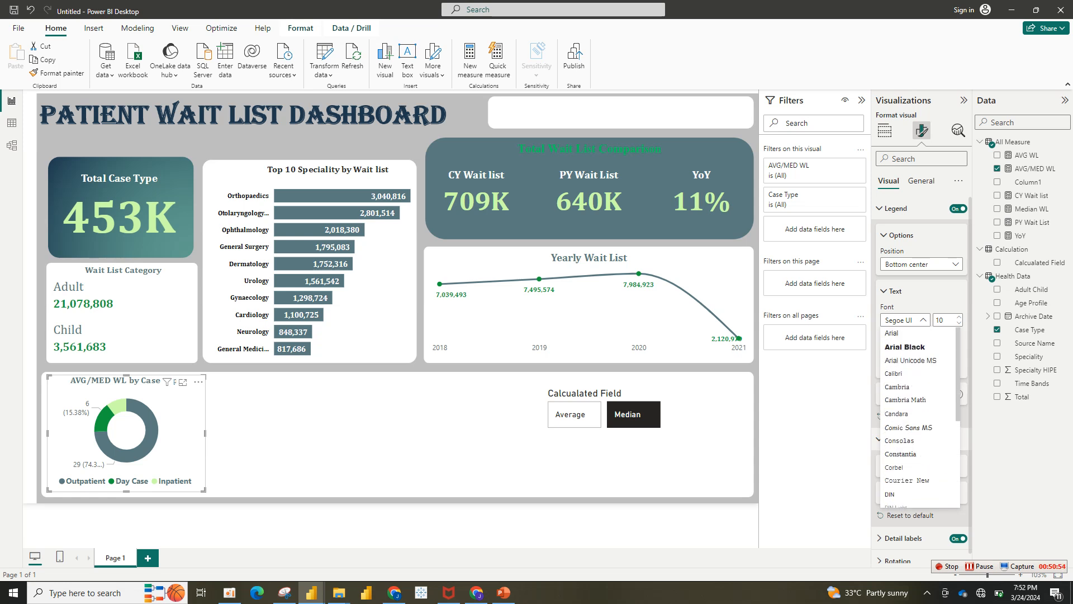
left_click(897, 386)
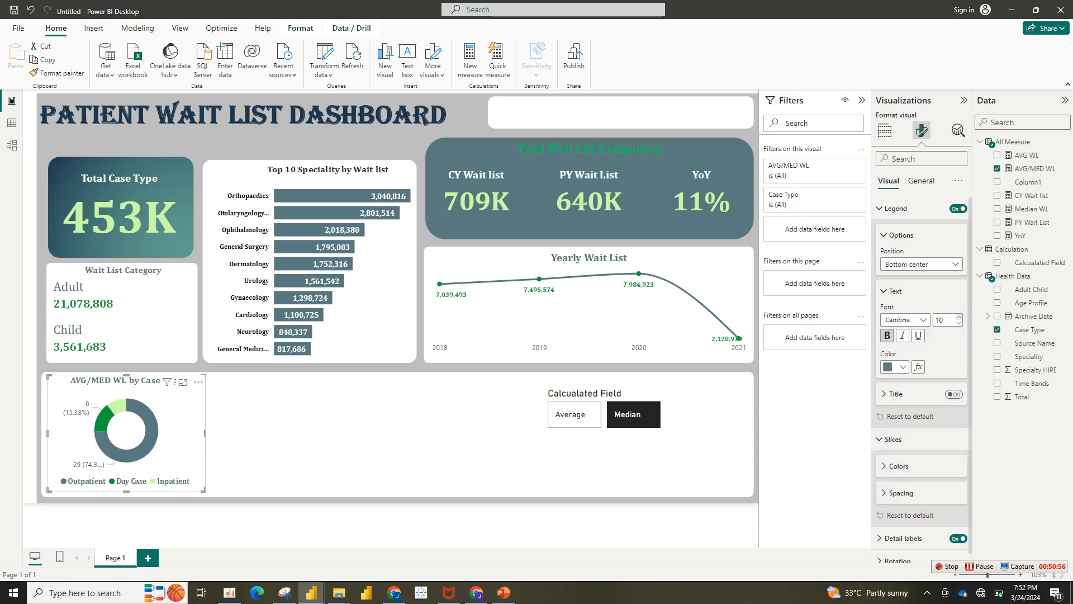
left_click(959, 323)
left_click(959, 322)
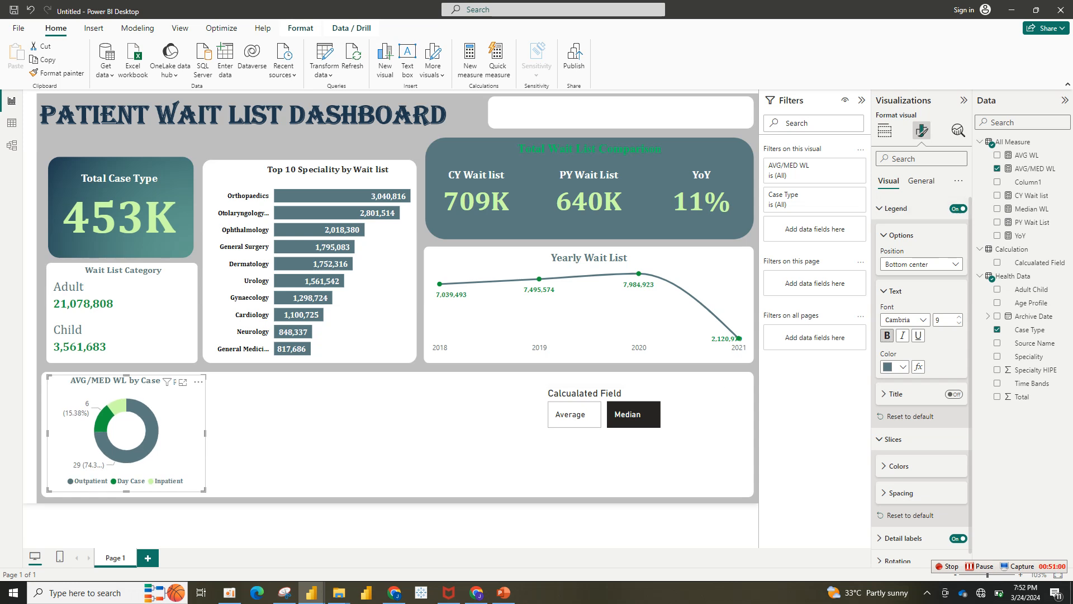
left_click(901, 235)
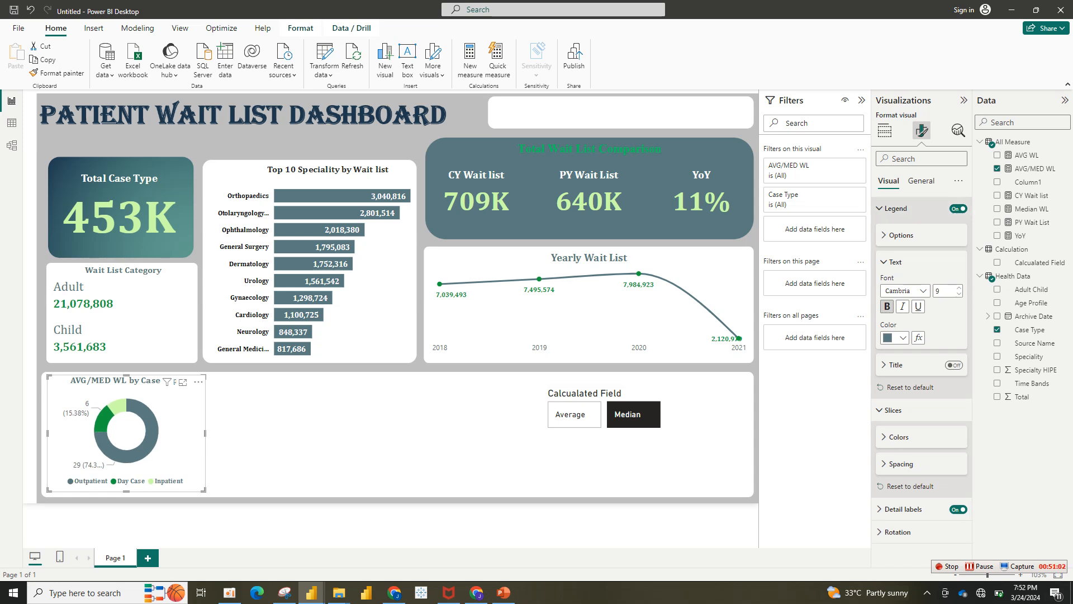
left_click(896, 208)
Show only Percent of total in the donut chart's detail labels and format them in bold Cambria.
left_click(903, 330)
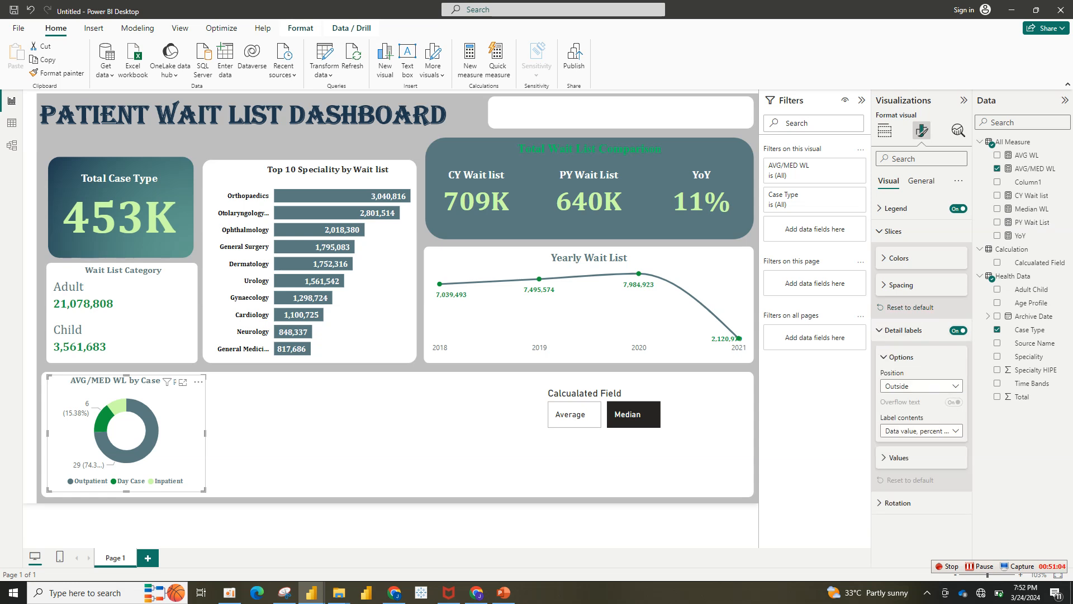
left_click(921, 430)
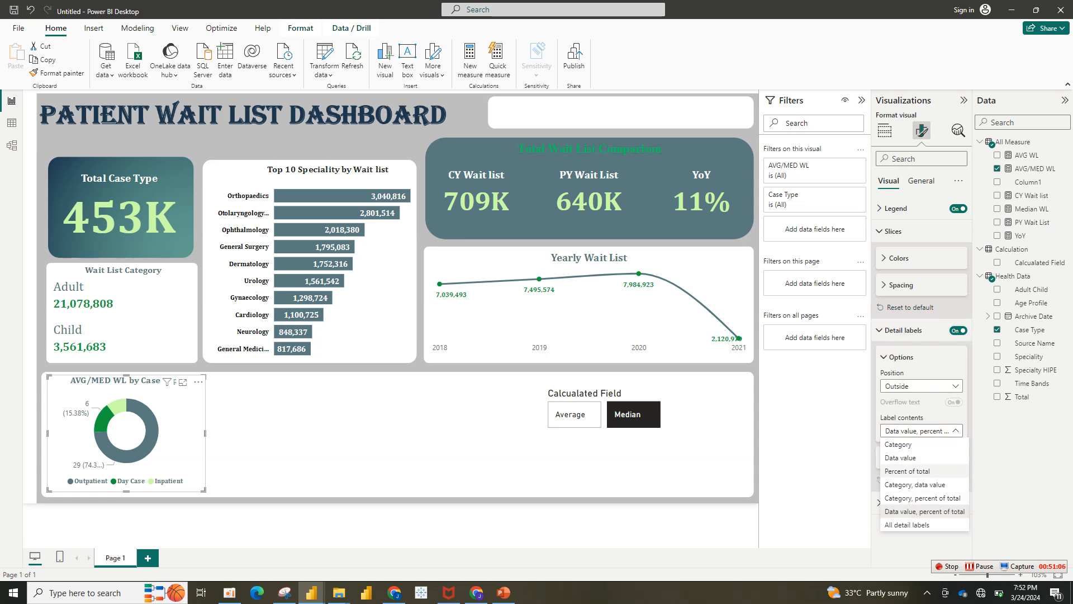
left_click(907, 471)
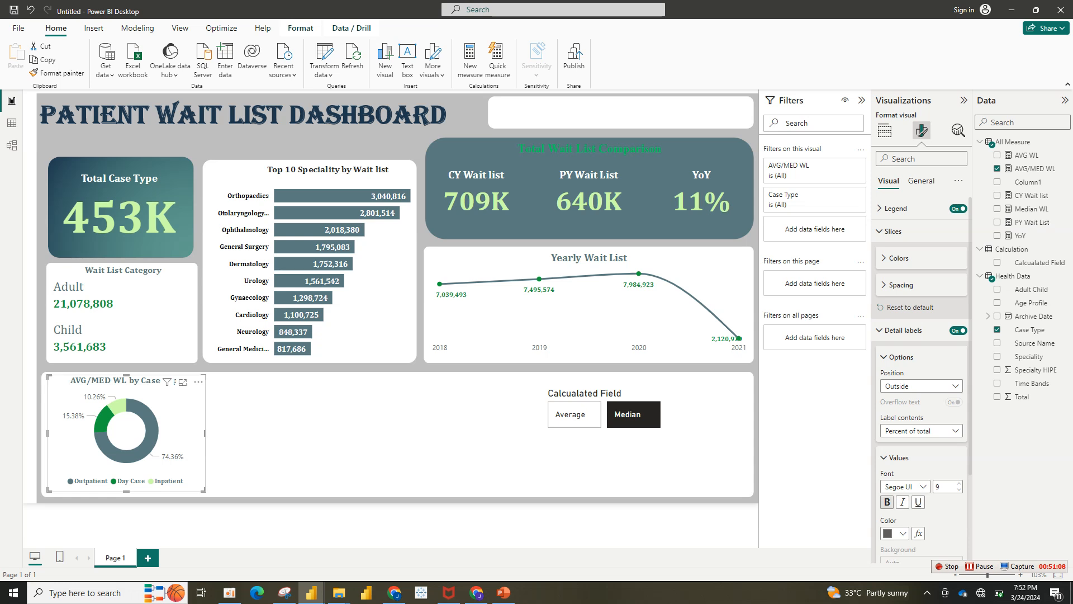
left_click(904, 486)
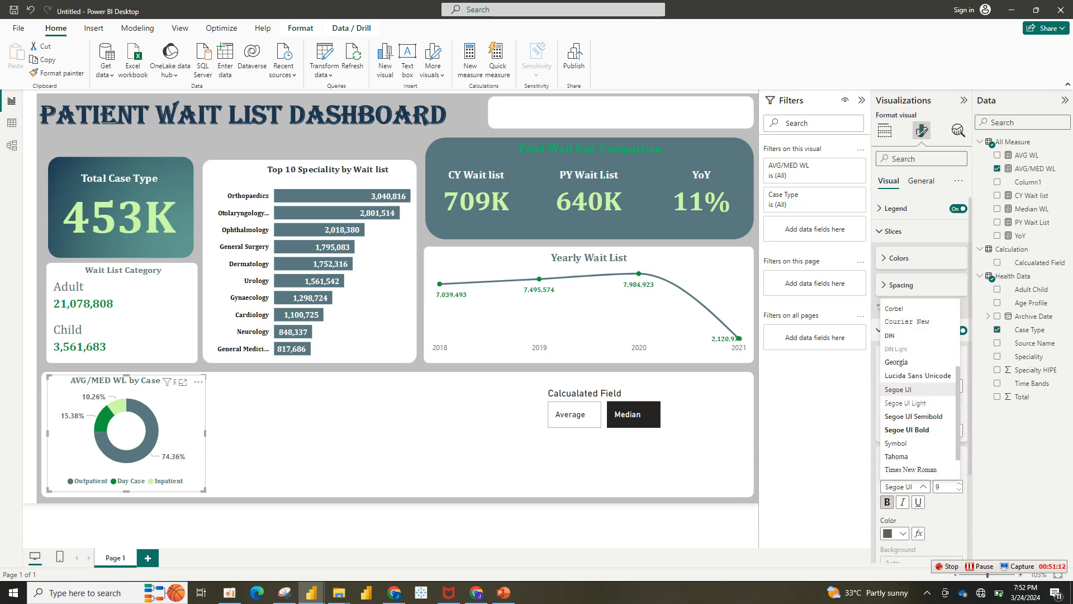
scroll(916, 359, "up", 3)
left_click(897, 359)
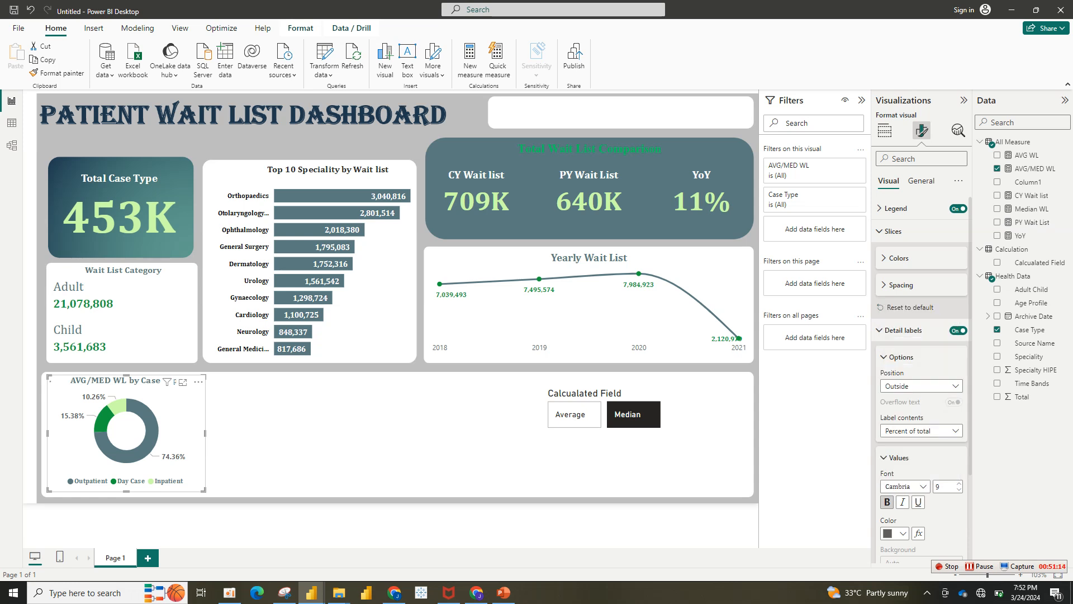
Set the donut chart's detail labels to 0 percentage decimal places and font size 11.
scroll(921, 392, "down", 3)
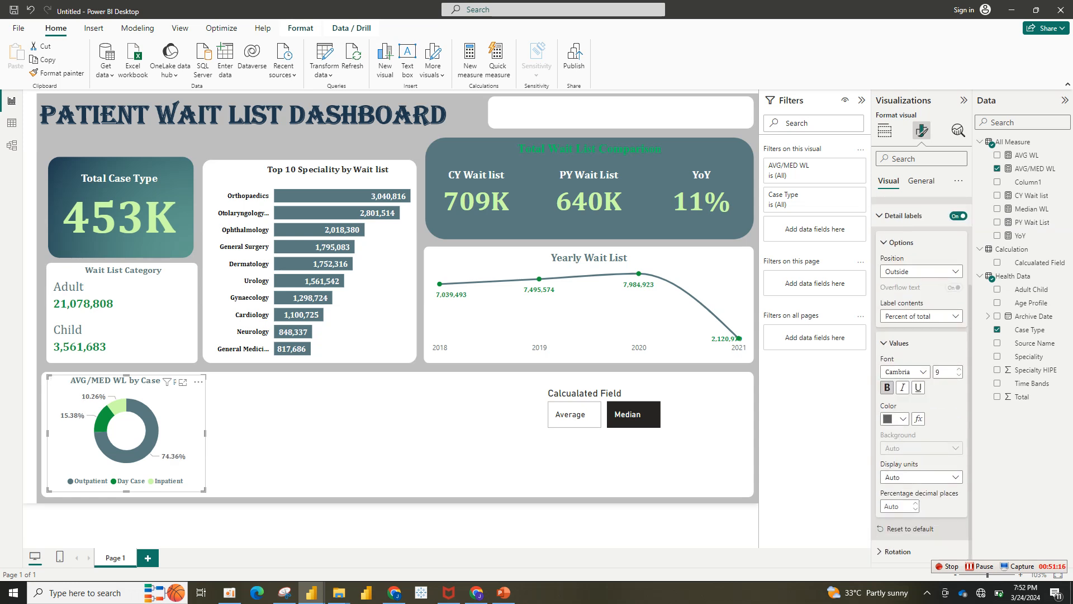
left_click(921, 476)
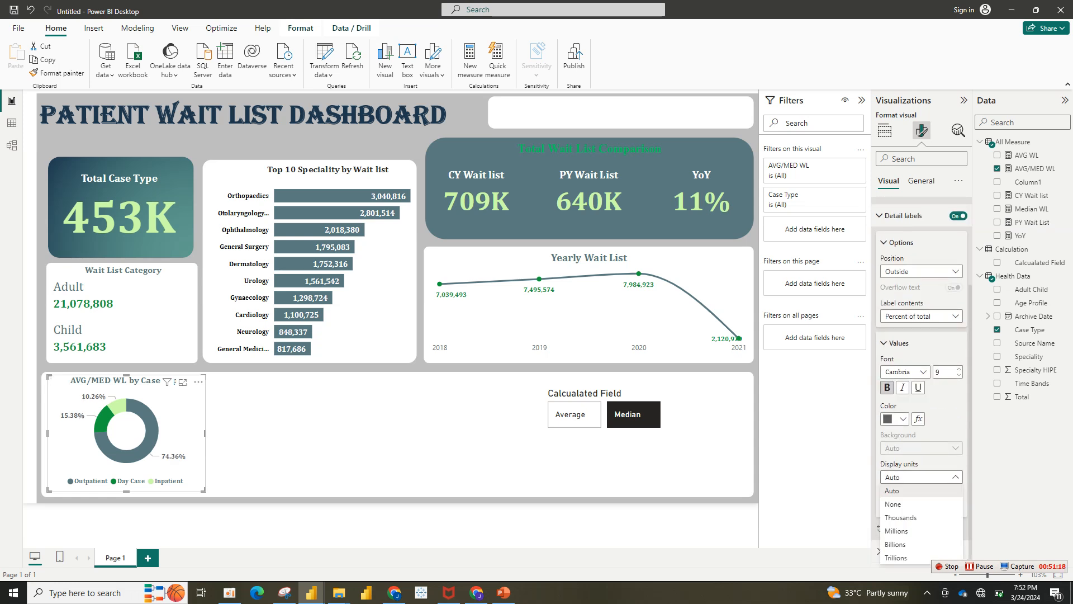
left_click(921, 477)
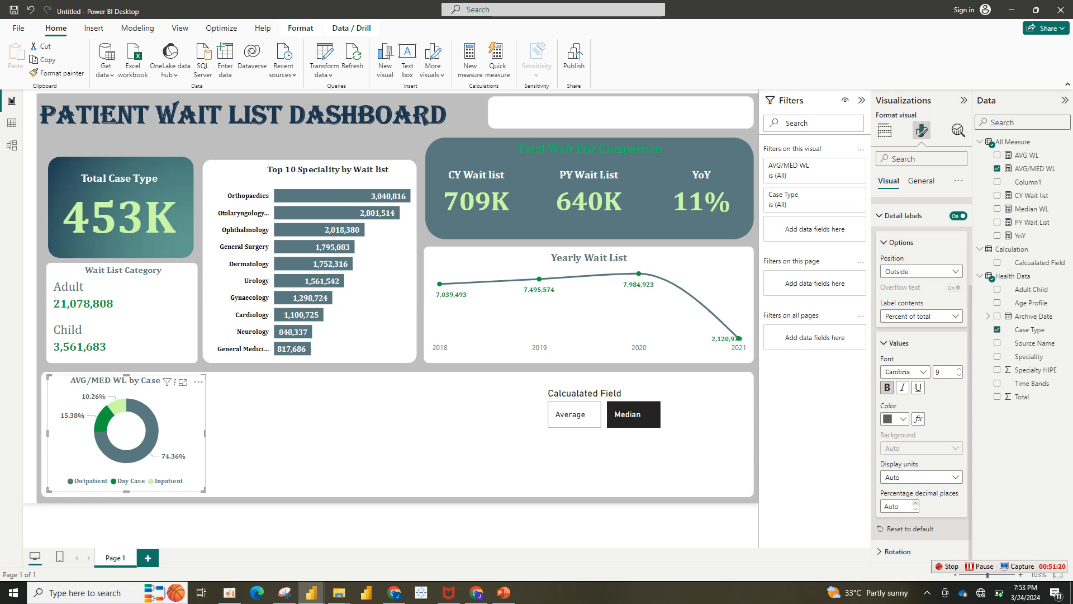
left_click(916, 509)
left_click(959, 369)
left_click(959, 368)
Try green for the donut chart's detail labels, and settle on slate blue as their text color.
left_click(897, 419)
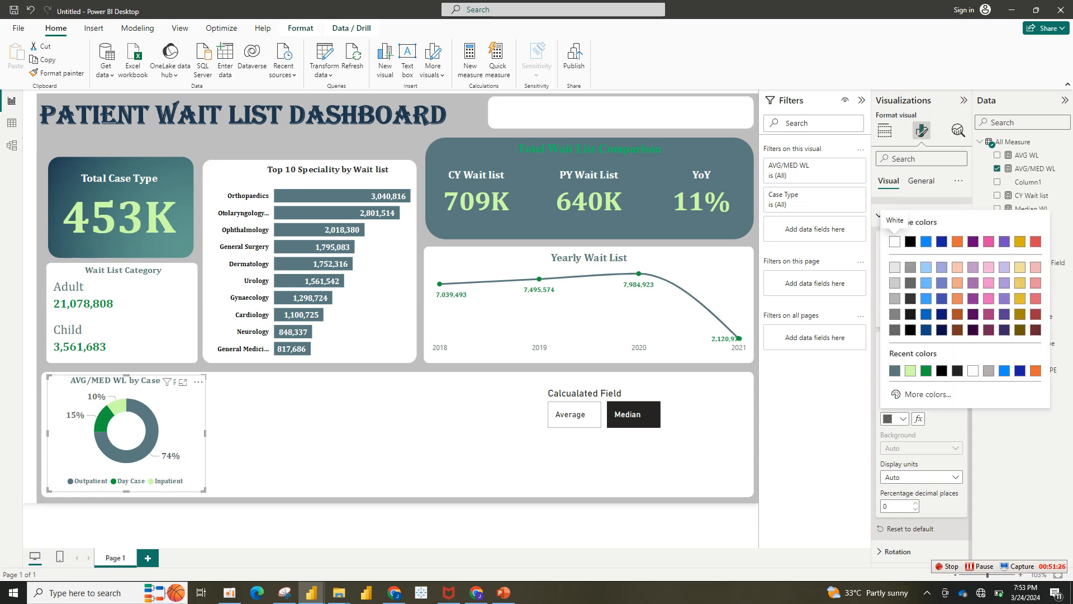
left_click(926, 370)
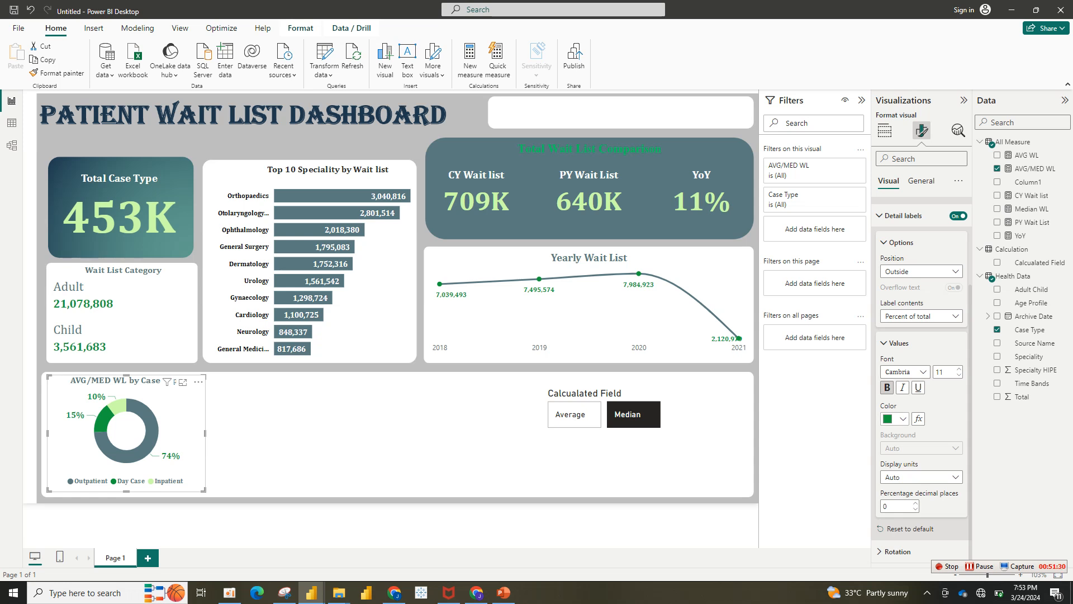
left_click(897, 419)
left_click(910, 370)
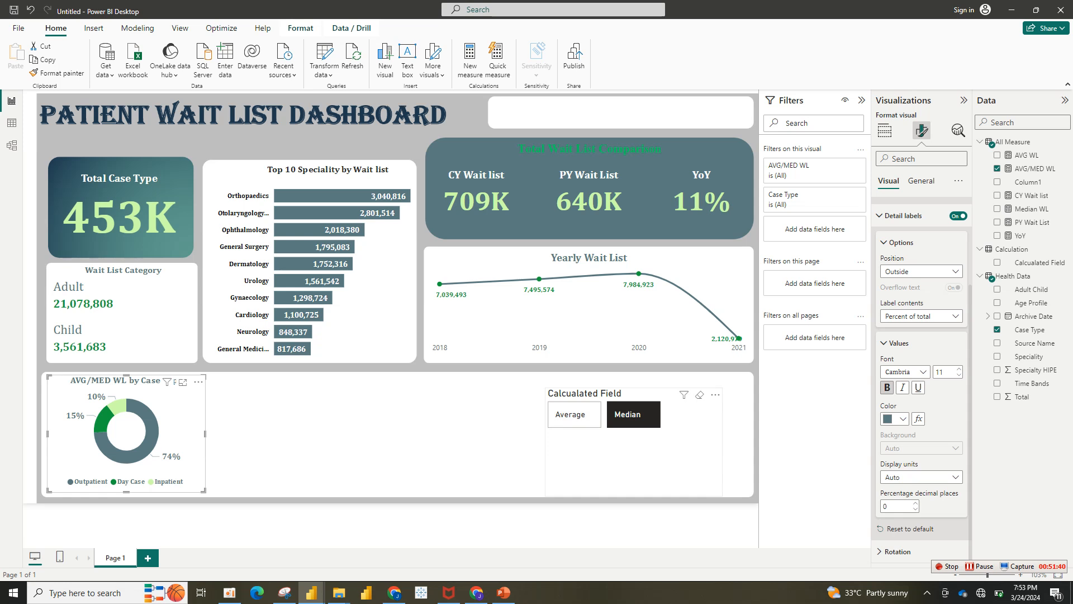
Switch the Calcualated Field slicer between Average and Median to check how the donut chart responds, ending on Median.
left_click(574, 414)
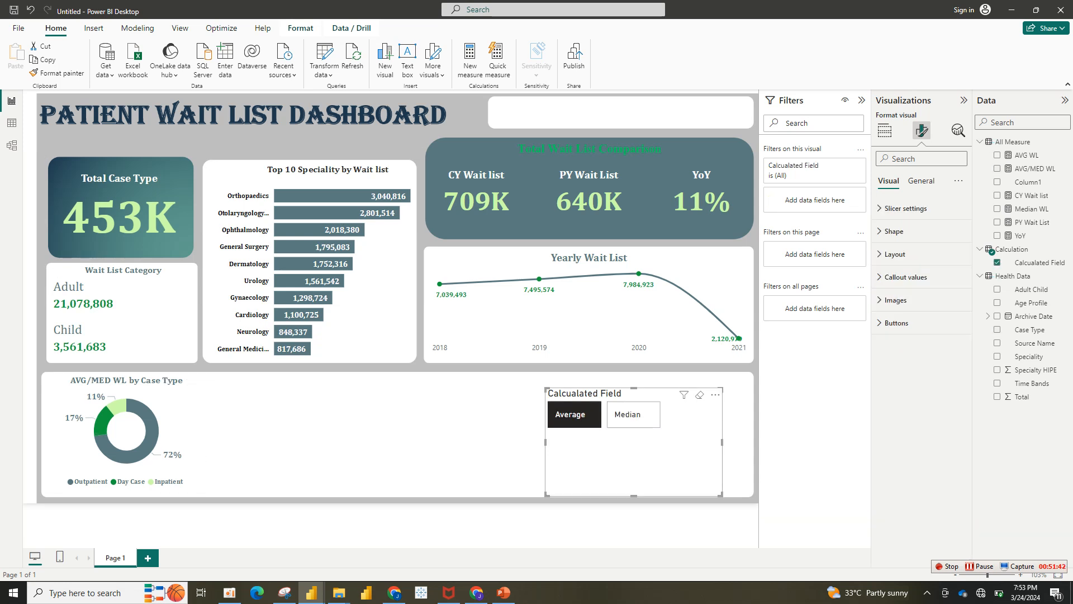
left_click(633, 414)
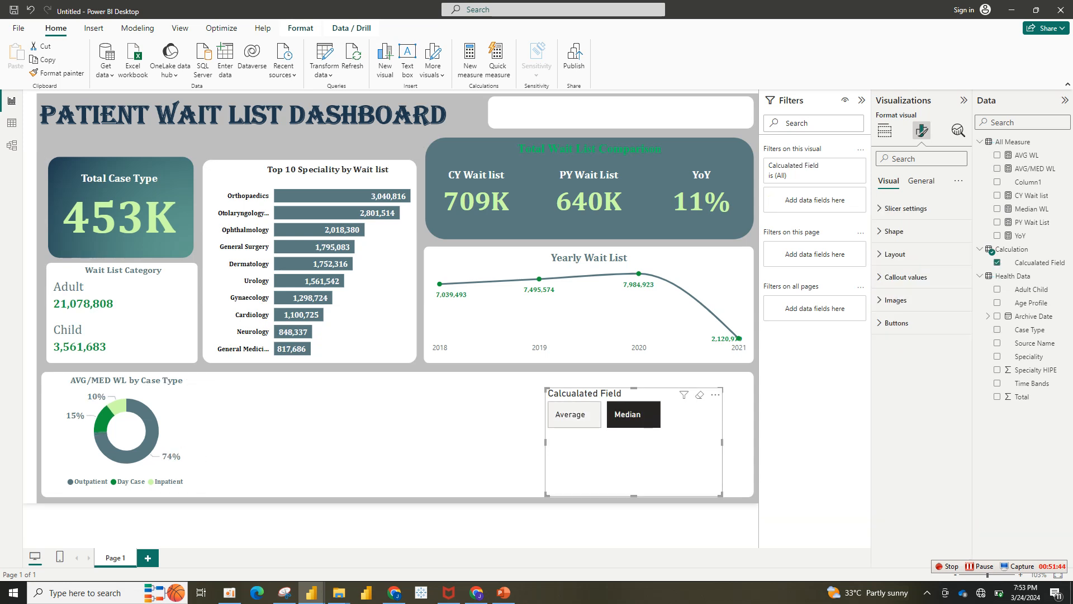
left_click(574, 414)
left_click(634, 414)
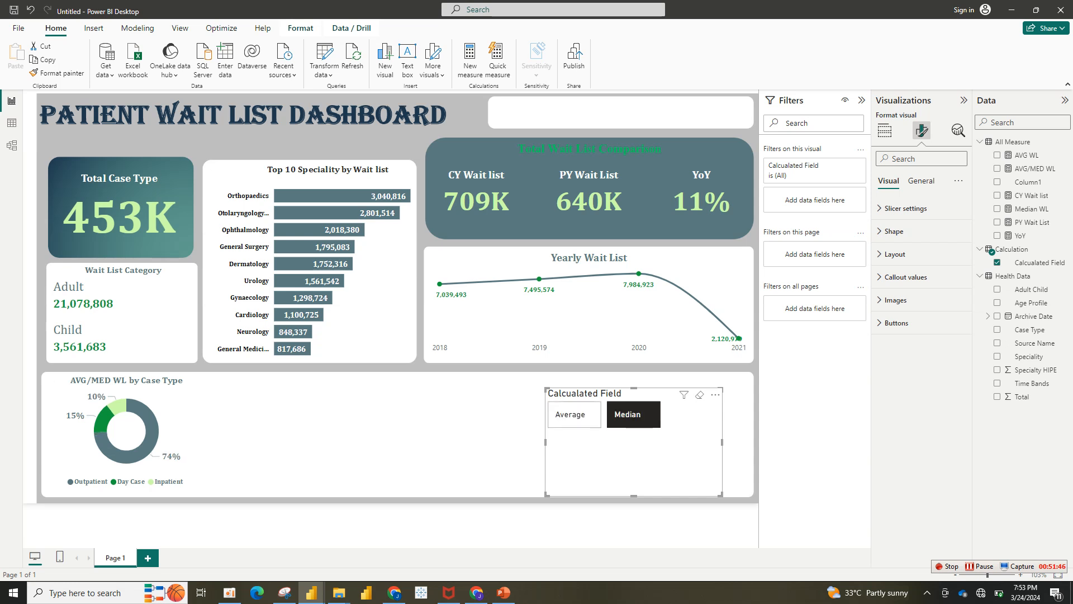
Narrow the Calcualated Field slicer from its left side and check the layout against the finished health report.
left_click_drag(546, 389, 609, 393)
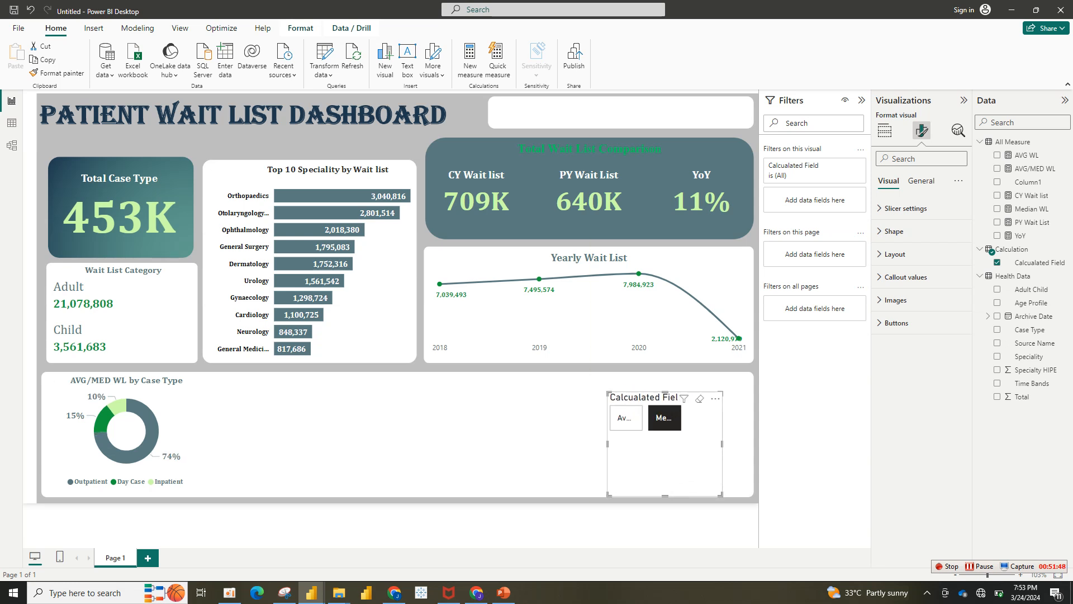
mouse_move(311, 592)
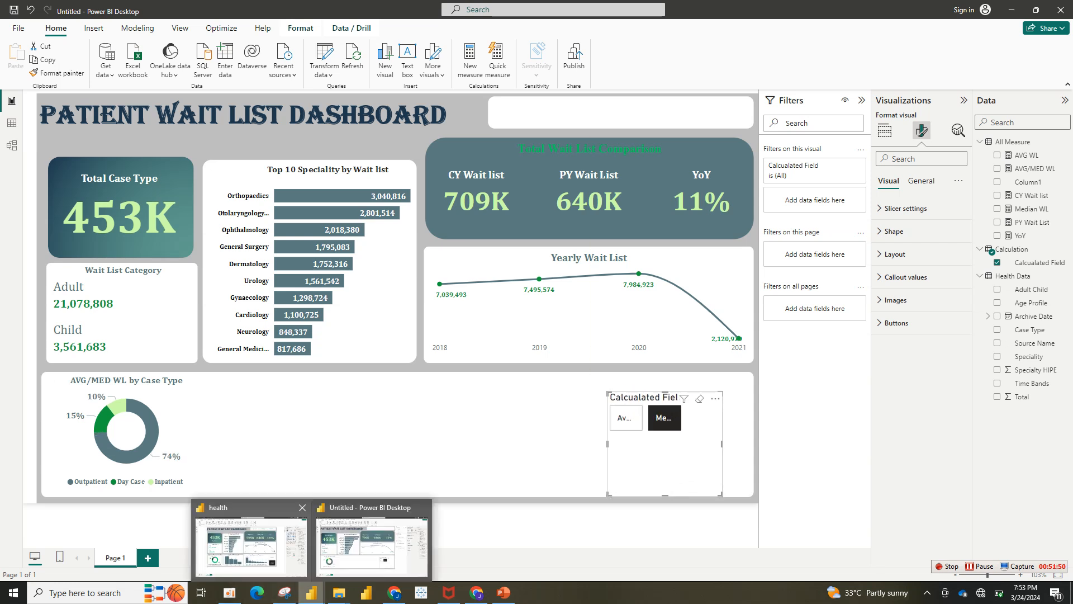
left_click(251, 540)
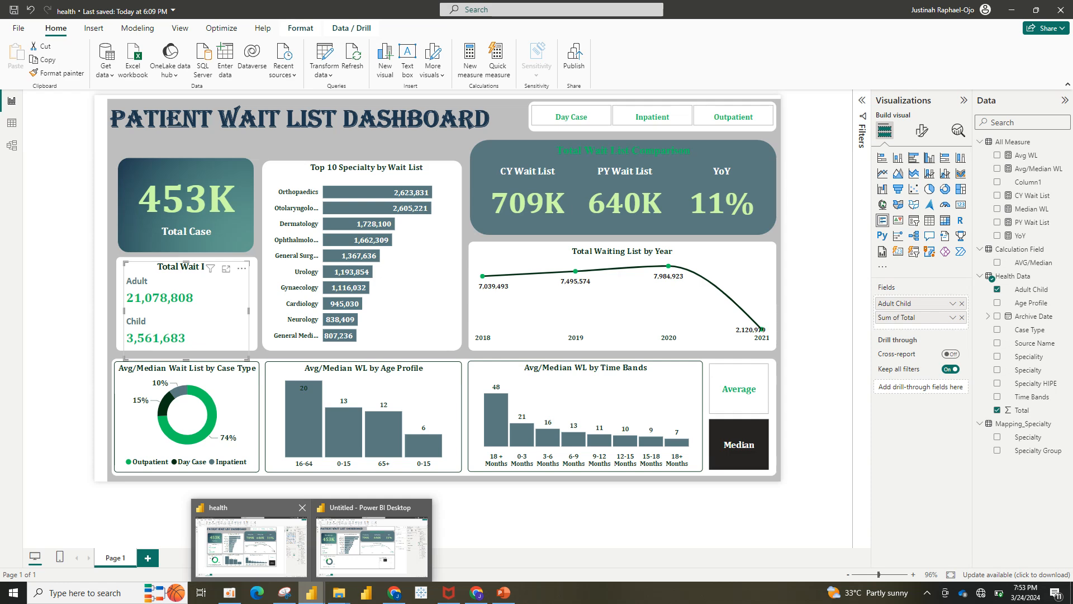
left_click(372, 545)
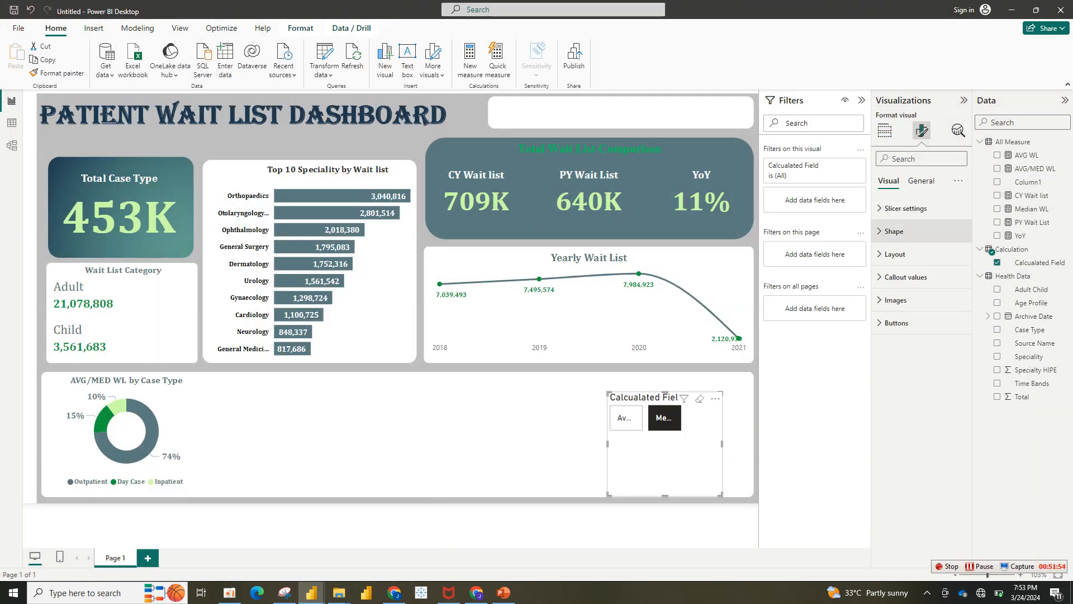
Insert a clustered column chart beside the donut chart with Age Profile on the X-axis and AVG/MED WL on the Y-axis.
left_click(503, 441)
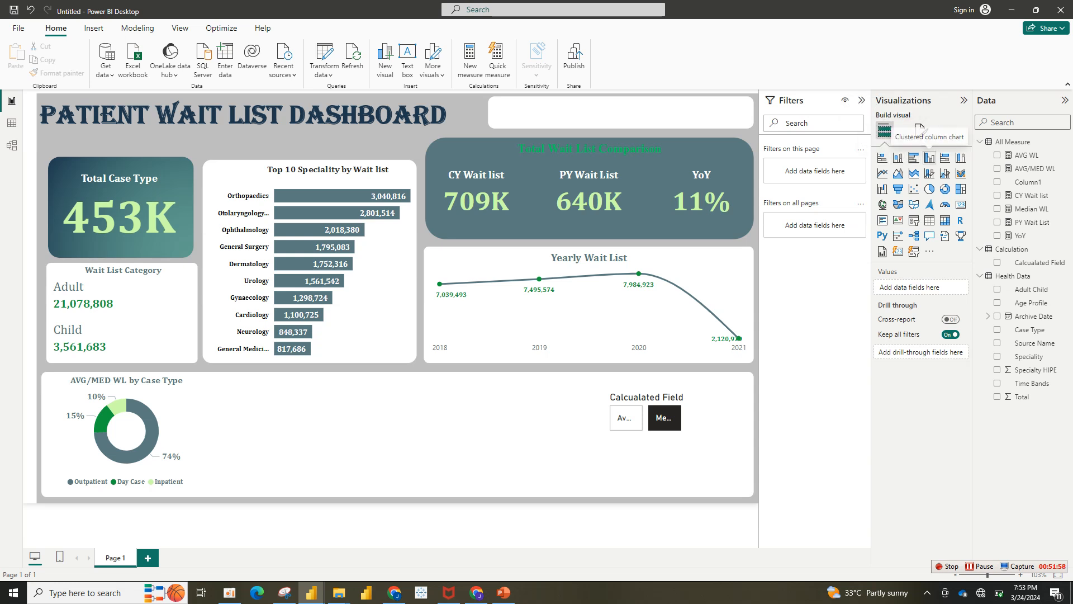
left_click(929, 157)
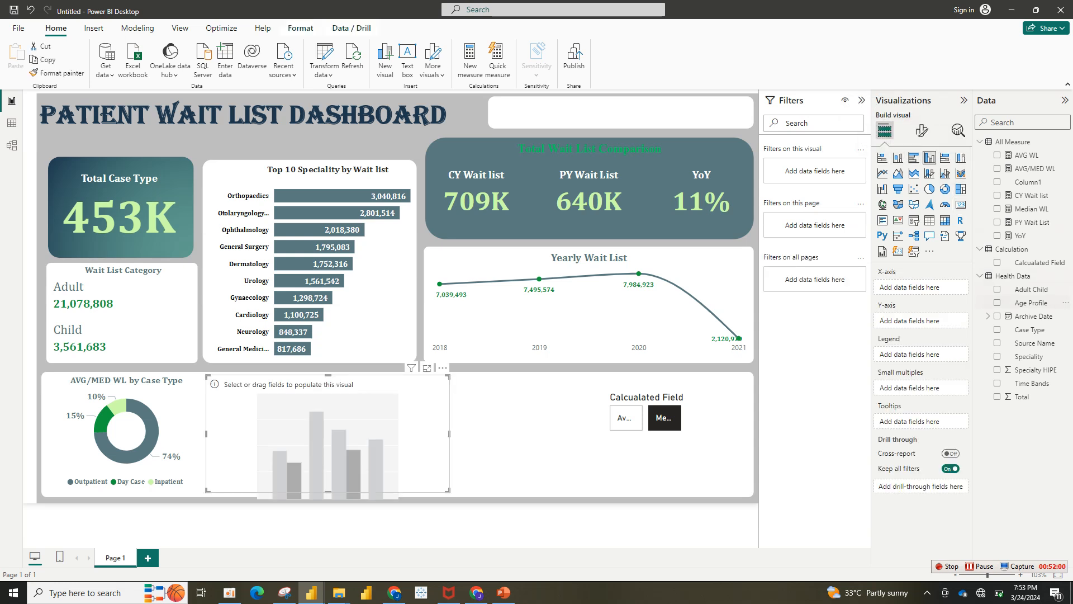
left_click(997, 303)
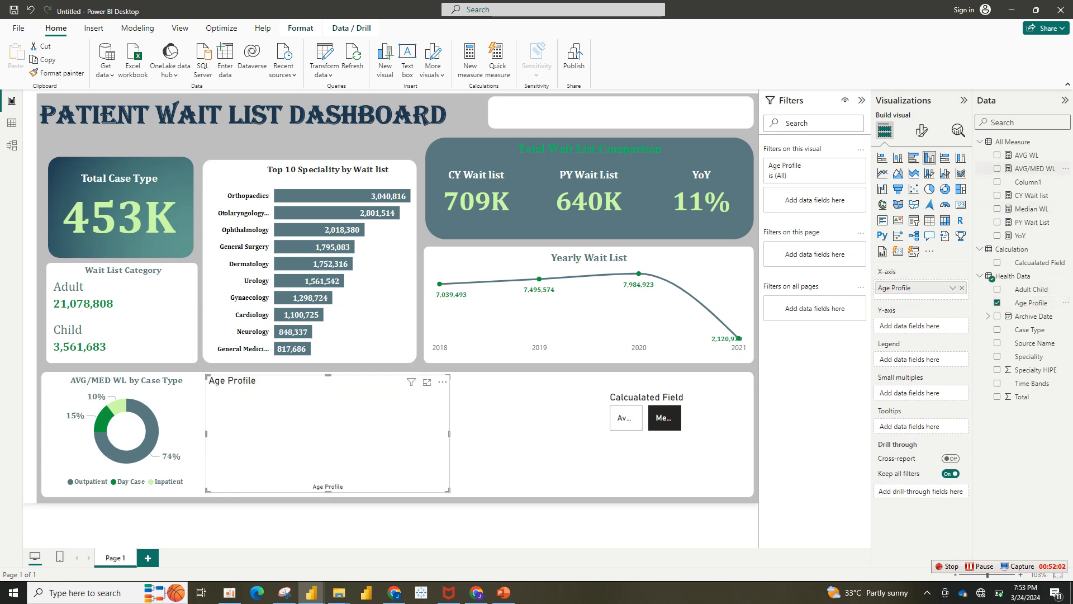
left_click(1034, 168)
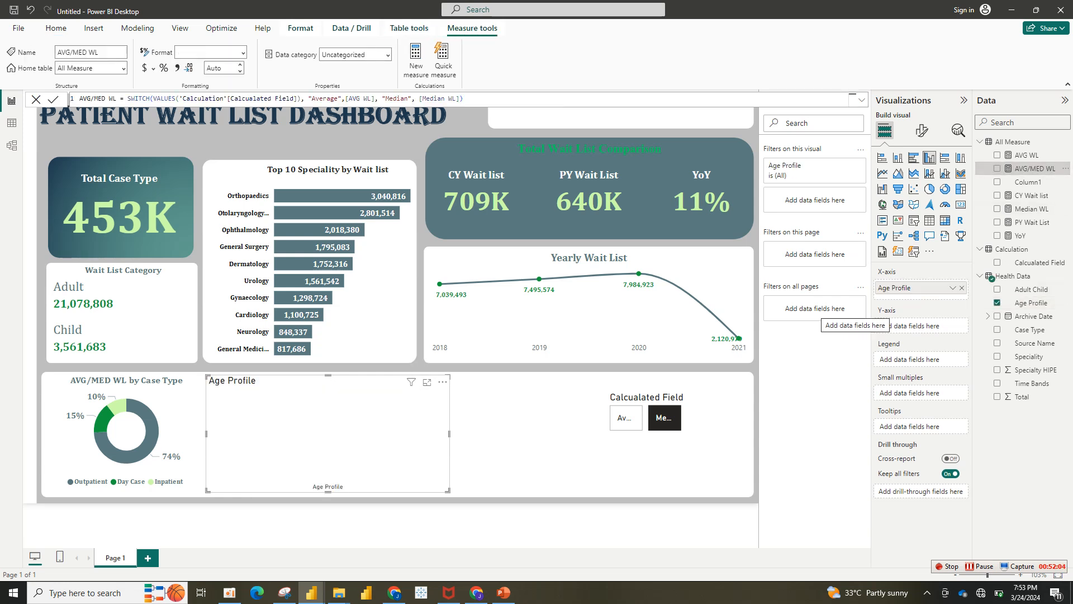
left_click(997, 169)
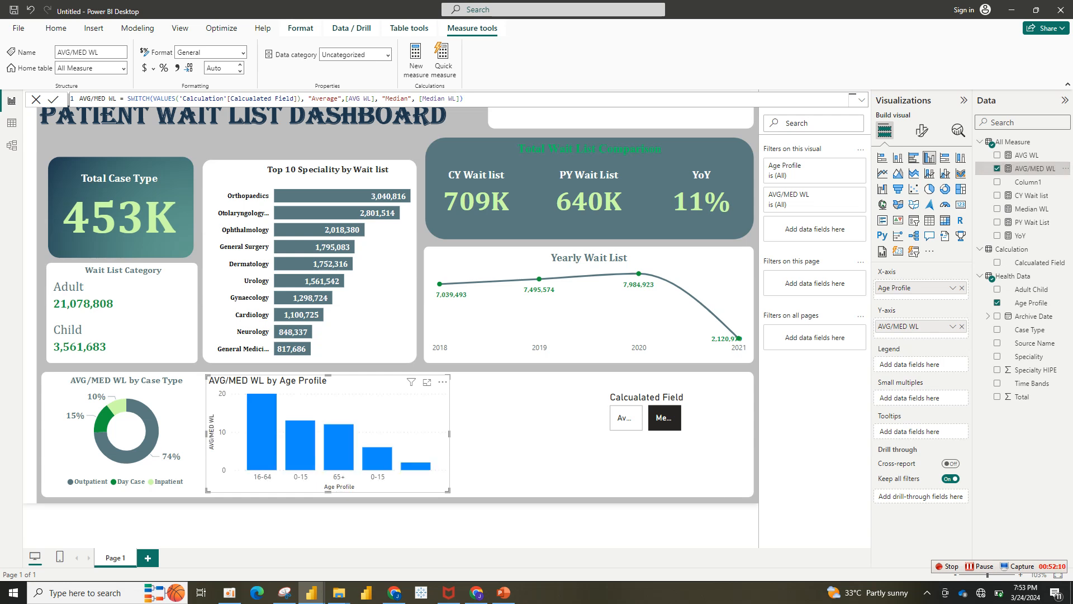
Turn off the horizontal gridlines and the X-axis title of the Age Profile column chart.
left_click(922, 131)
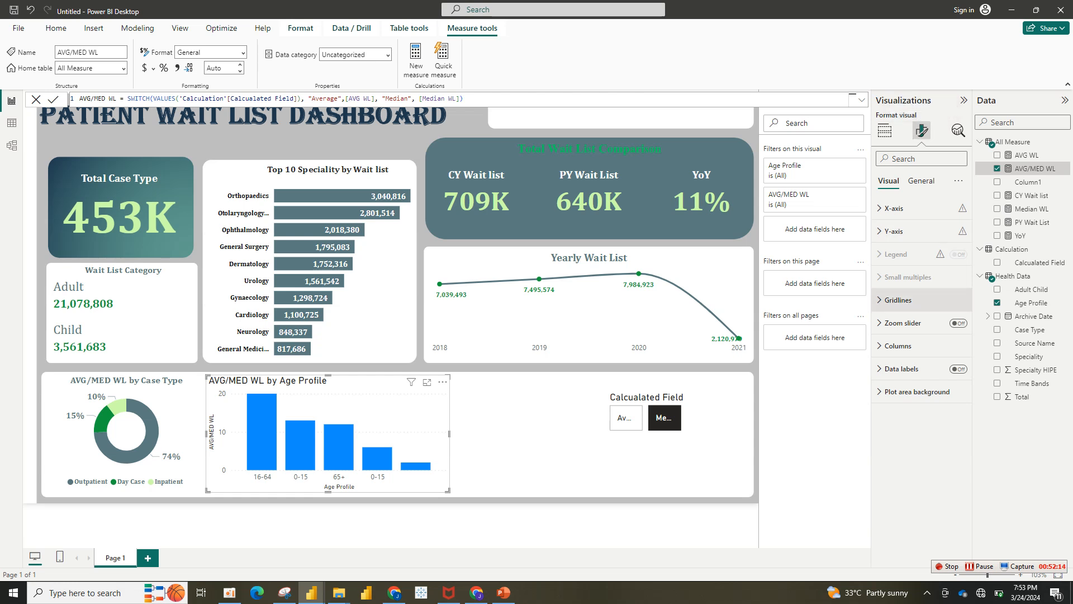
left_click(898, 300)
left_click(954, 327)
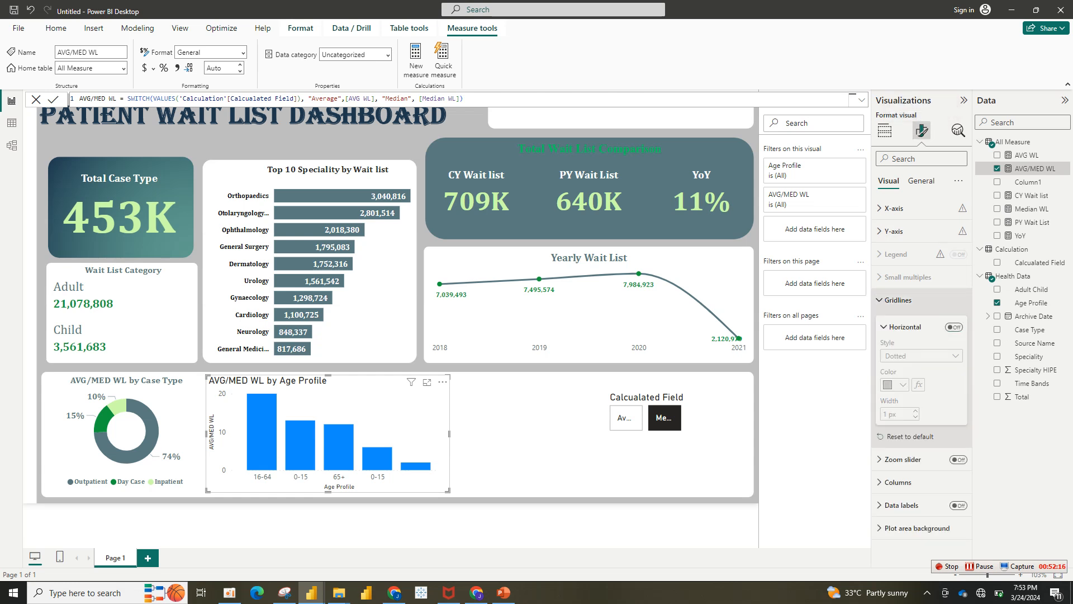
left_click(894, 207)
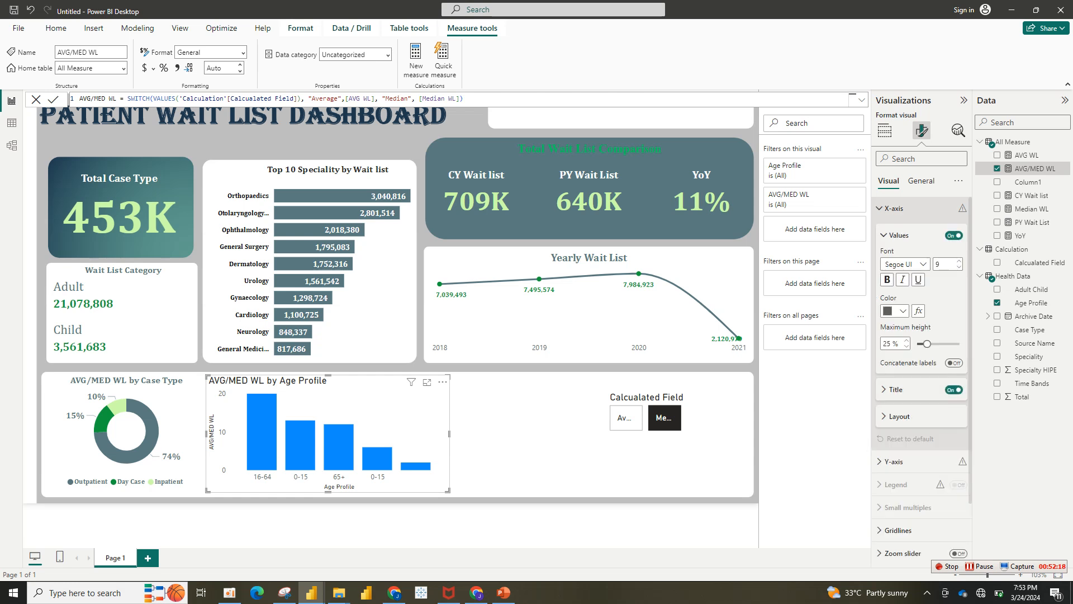
left_click(954, 389)
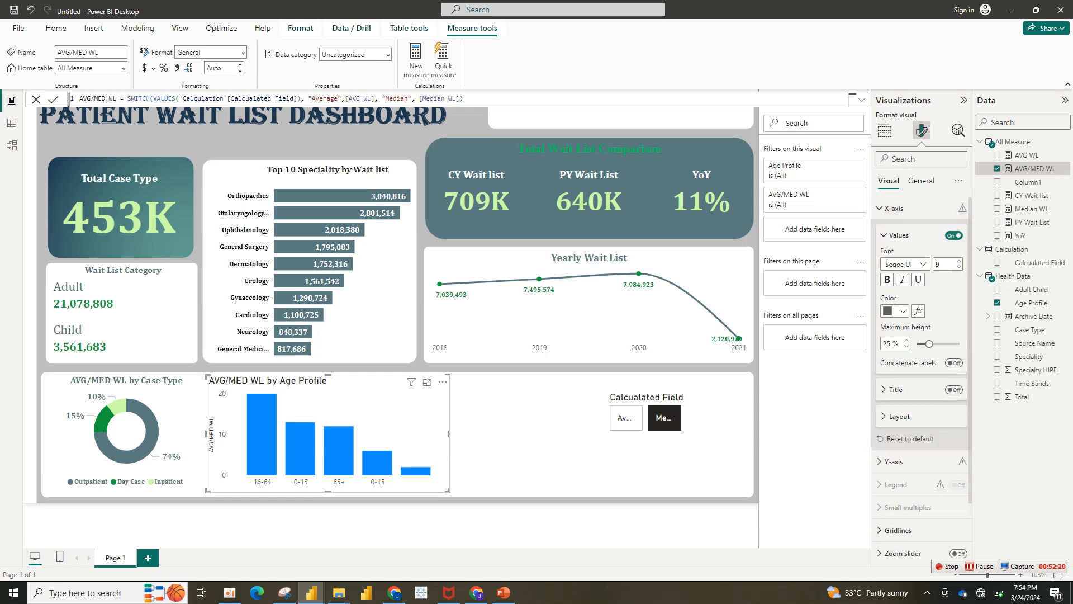
Format the Age Profile chart's X-axis values in slate blue, bold Cambria at size 11.
left_click(894, 310)
left_click(894, 478)
left_click(959, 261)
left_click(959, 261)
left_click(921, 264)
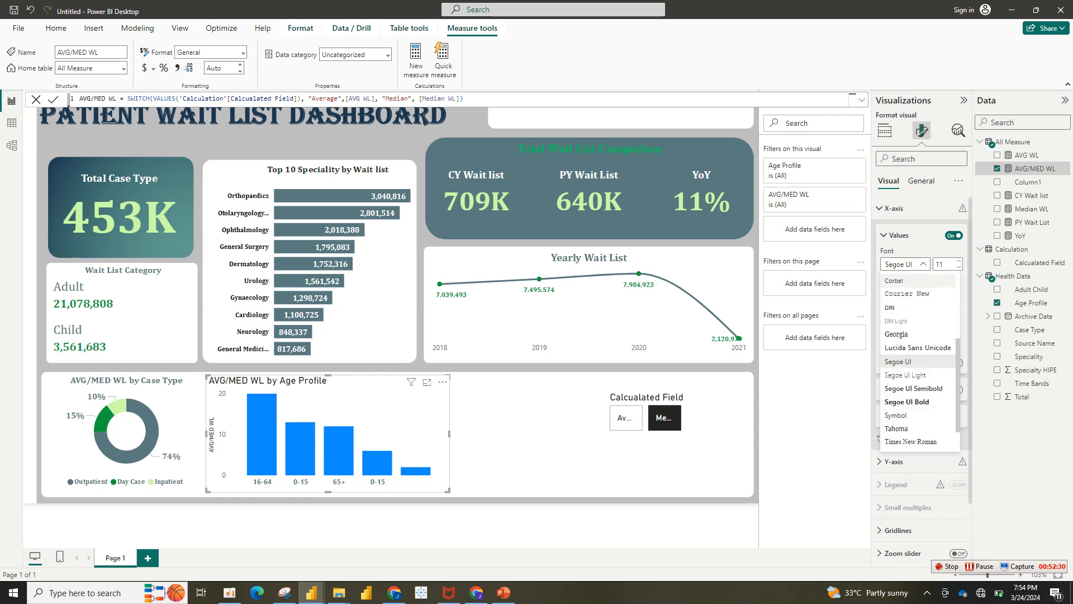
scroll(920, 357, "up", 4)
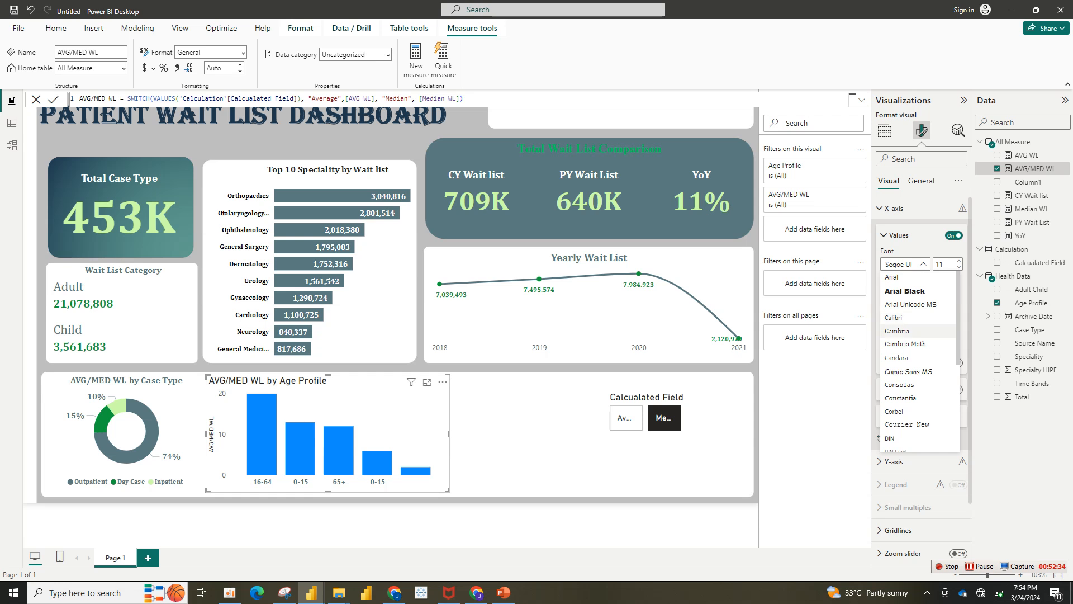
left_click(906, 331)
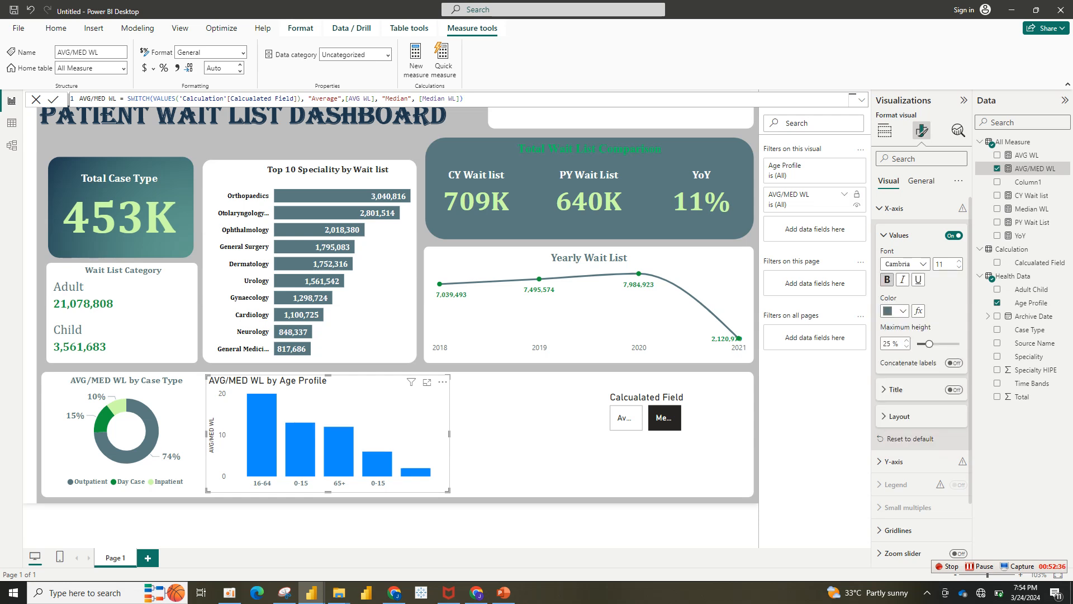
Filter the column chart's Age Profile field to exclude the blank category.
left_click(843, 194)
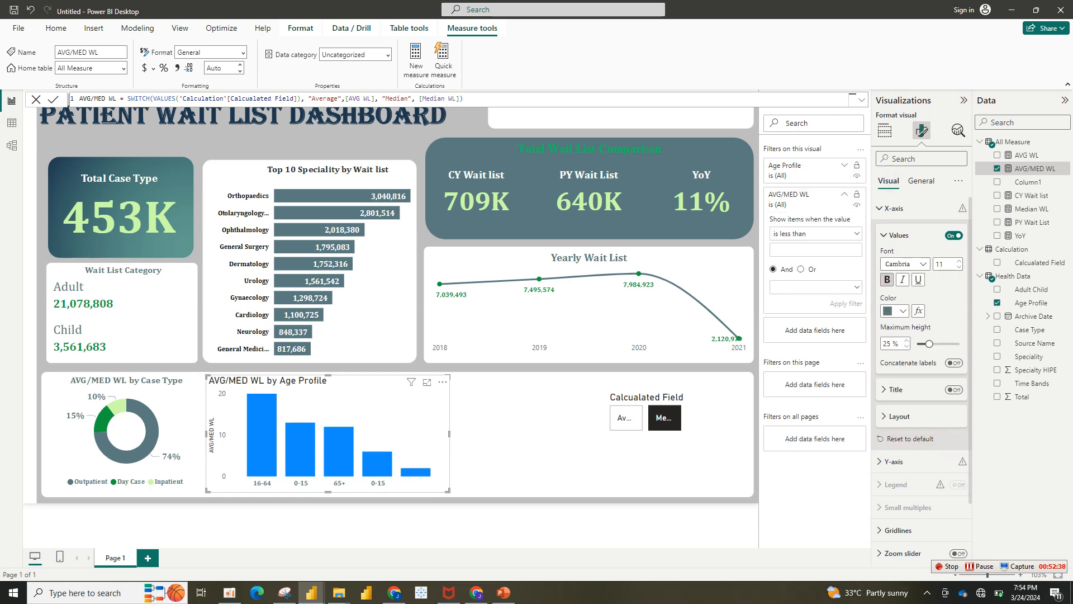
left_click(844, 194)
left_click(844, 165)
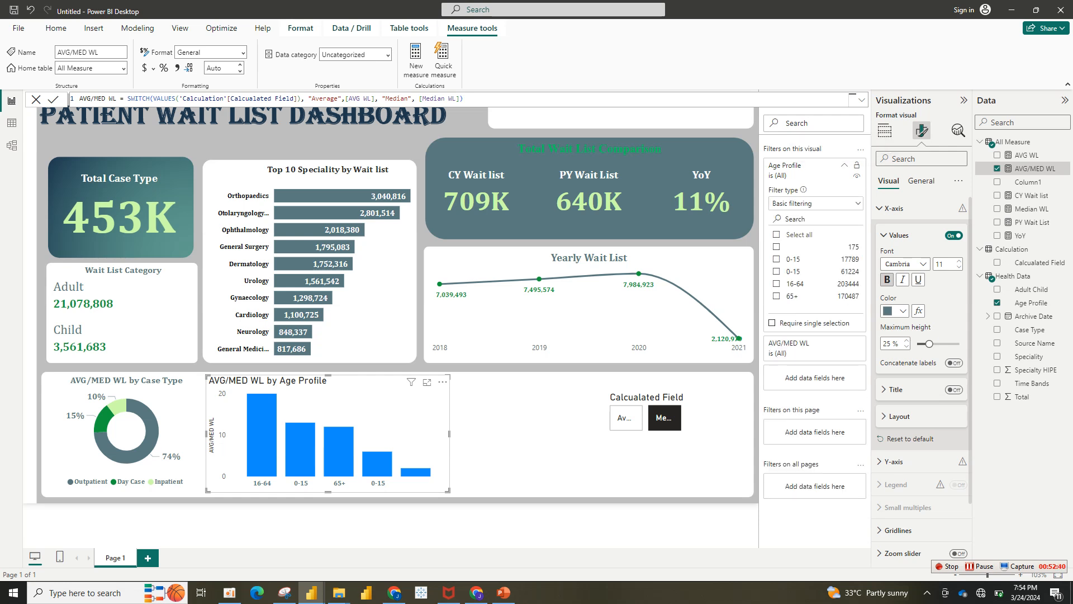
left_click(776, 246)
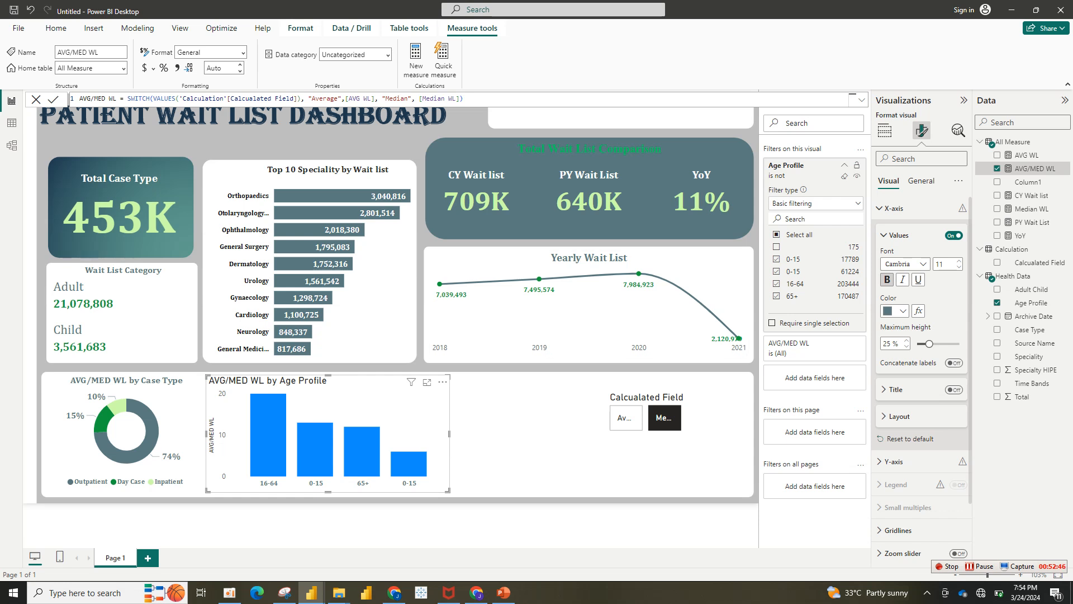
left_click(844, 165)
Turn off the Y-axis values and Y-axis title of the Age Profile column chart.
left_click(894, 208)
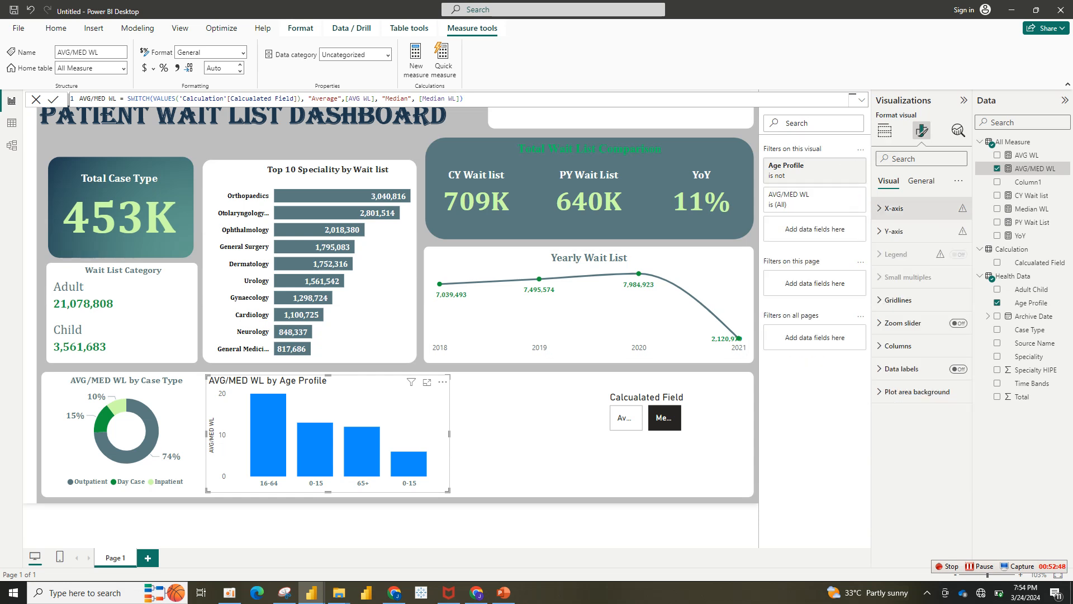
left_click(894, 231)
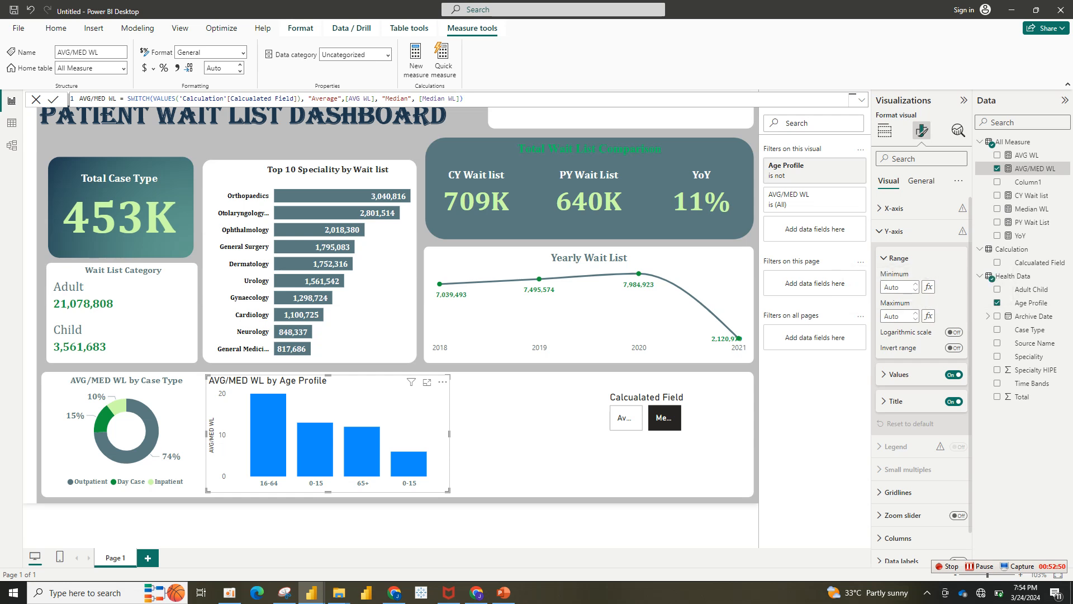
left_click(898, 375)
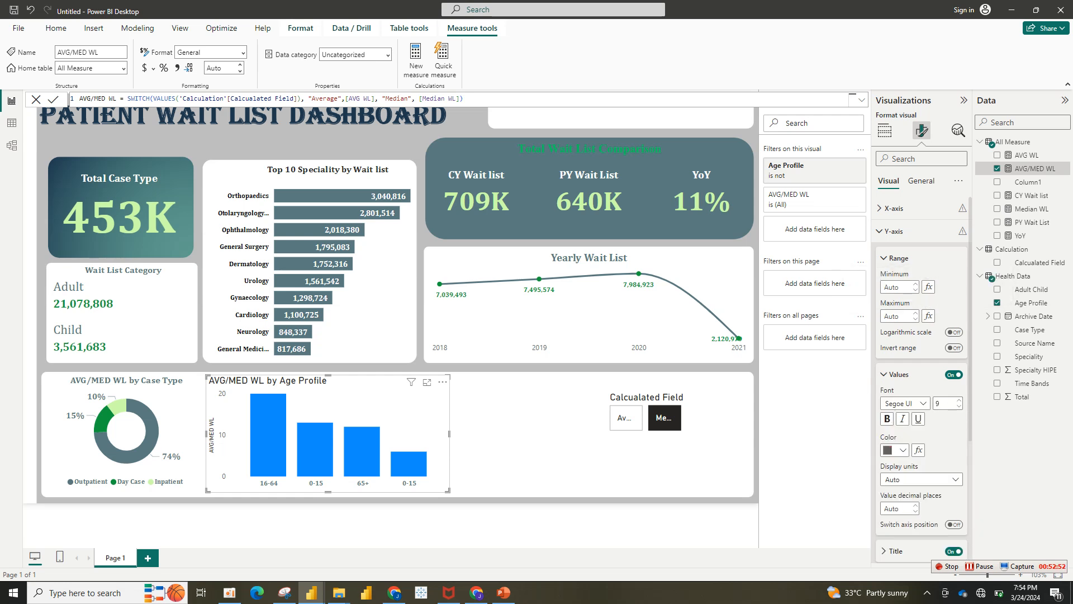
left_click(954, 375)
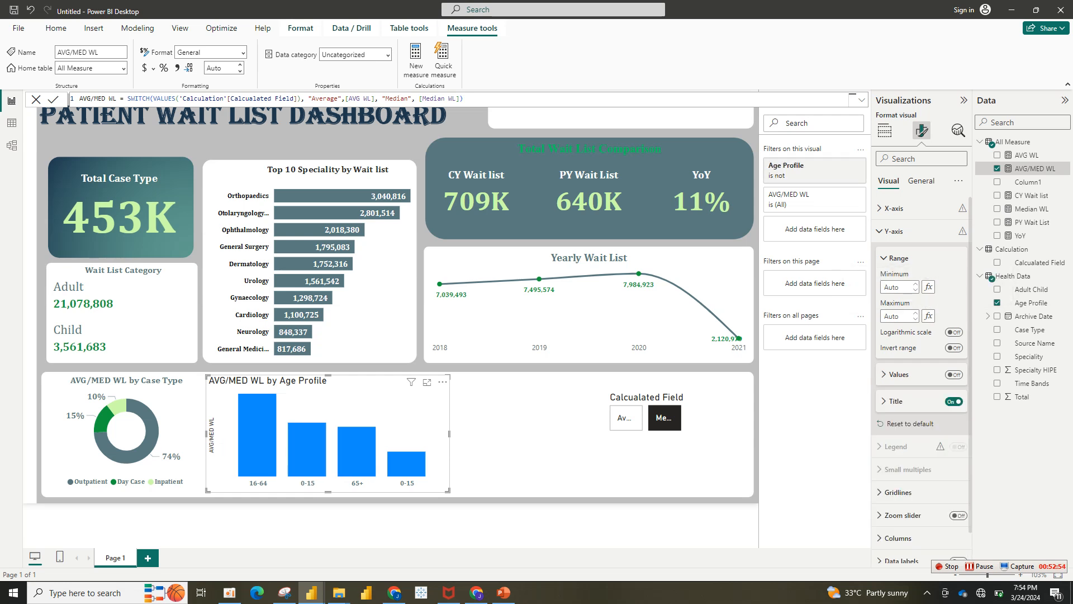
left_click(954, 402)
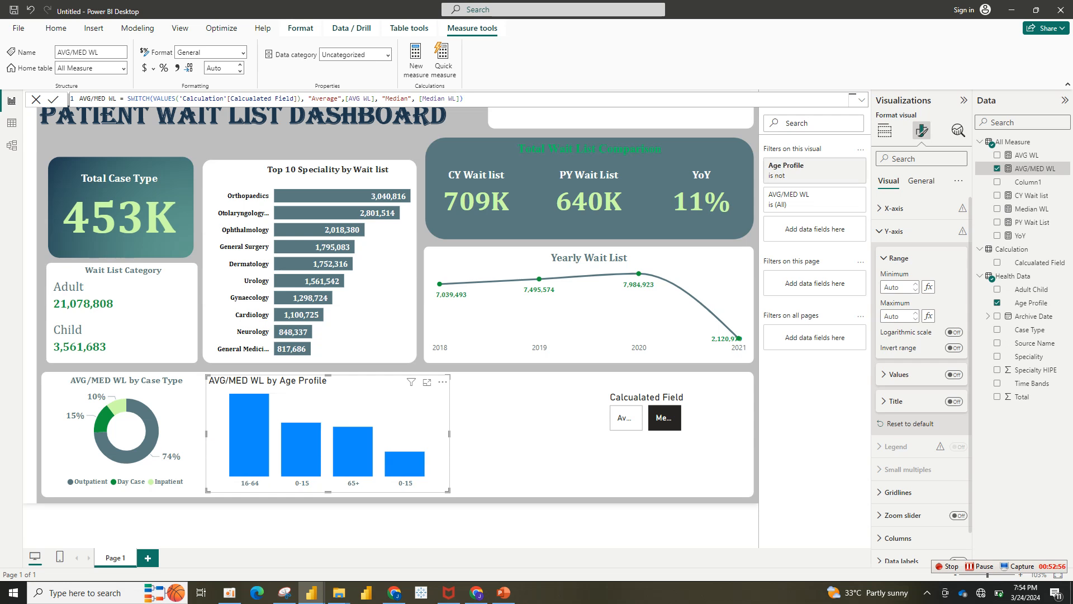
left_click(894, 231)
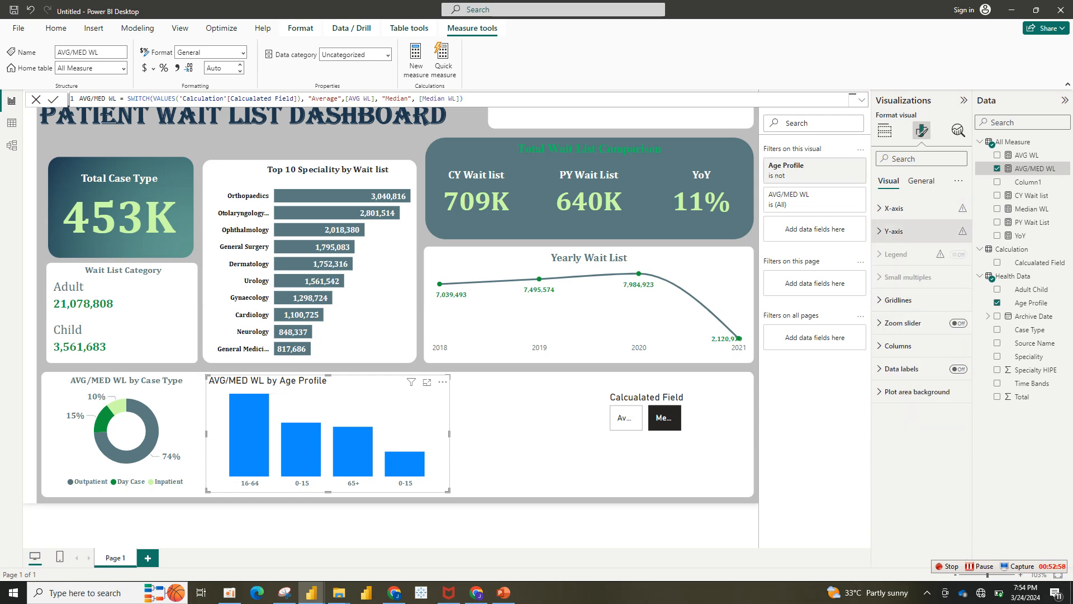
Turn on data labels for the Age Profile column chart and color their values slate blue.
left_click(958, 369)
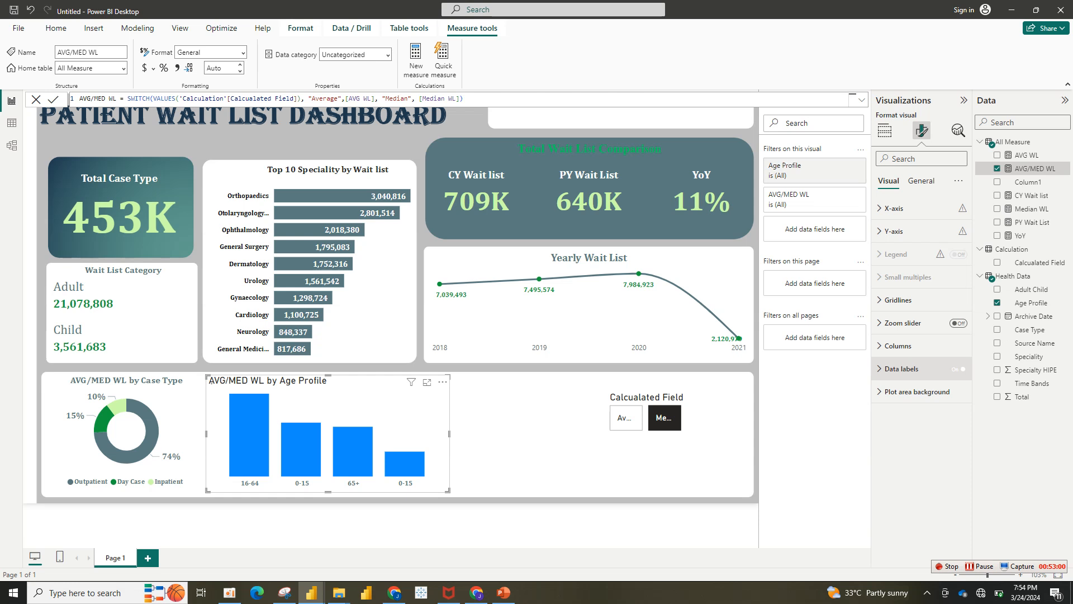
left_click(901, 369)
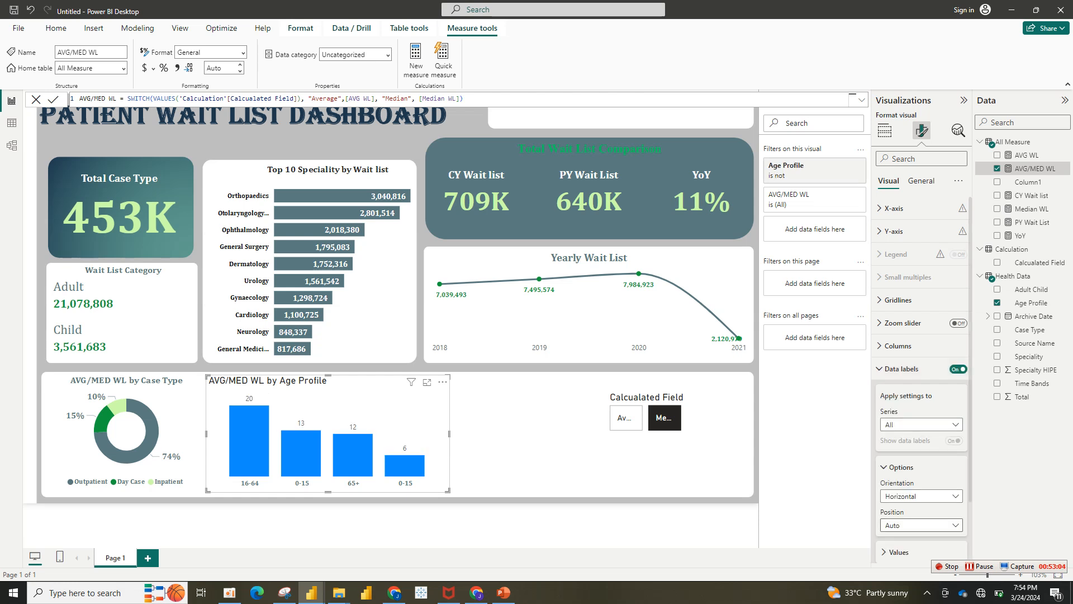
scroll(921, 335, "down", 2)
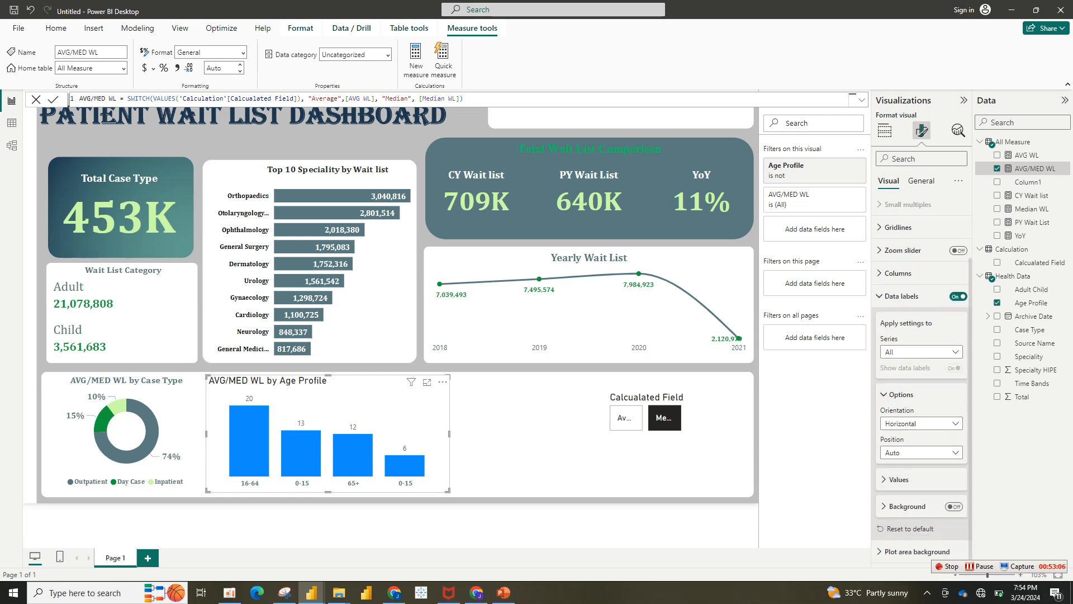
left_click(899, 479)
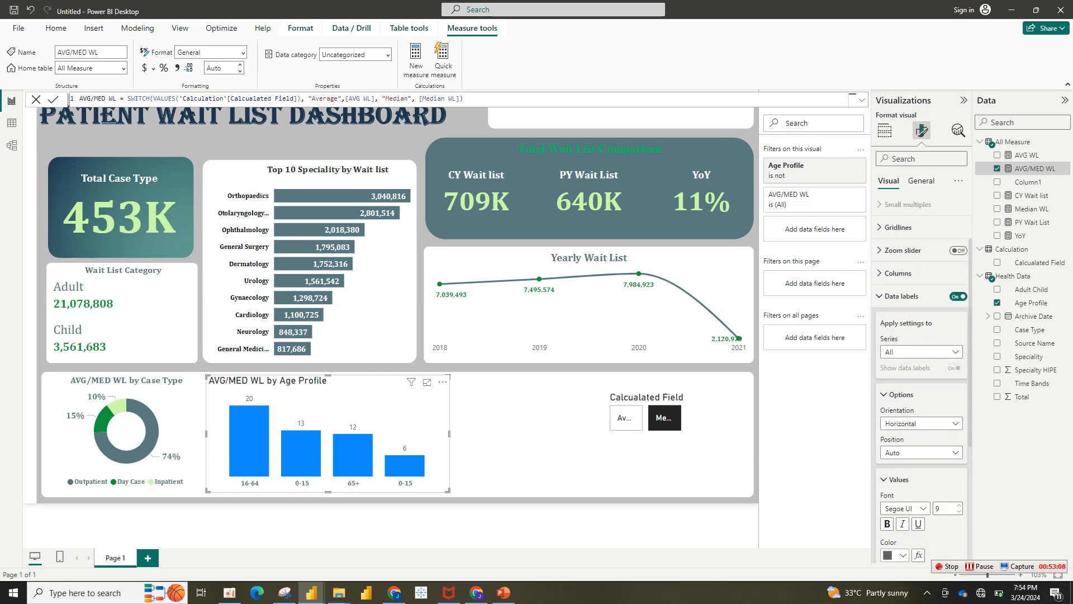
left_click(902, 555)
left_click(895, 507)
Format the Age Profile chart's data labels in bold Cambria and increase their font size.
left_click(905, 508)
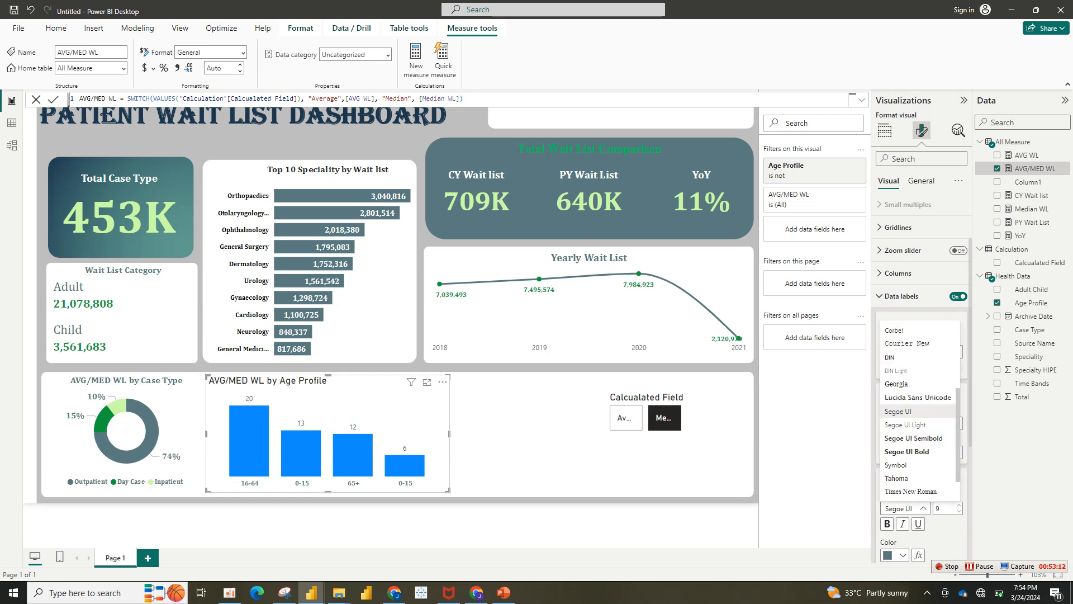
left_click_drag(958, 416, 958, 349)
left_click(917, 381)
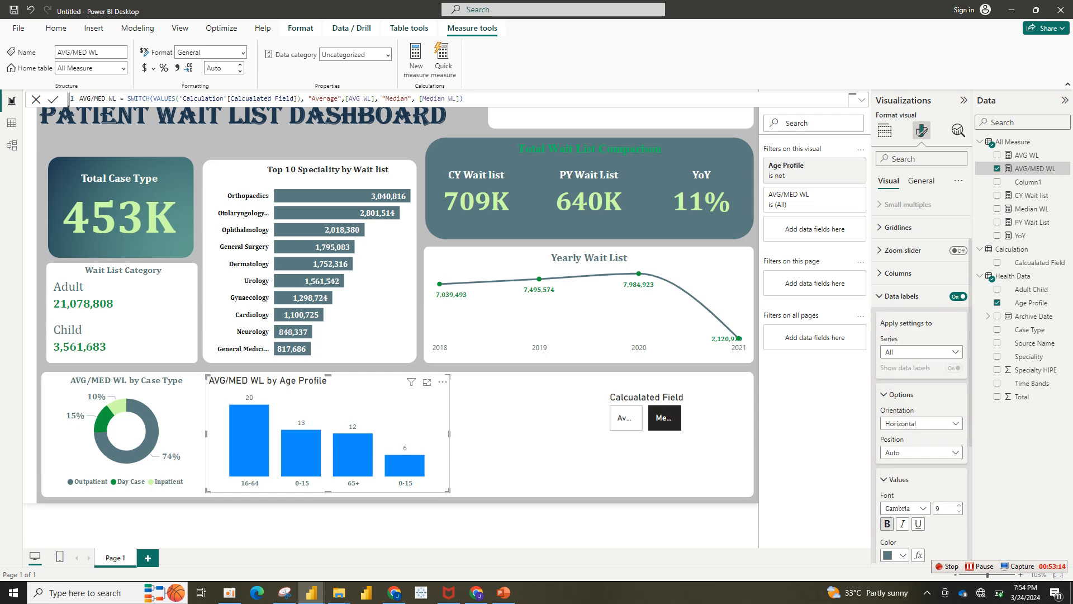
left_click(887, 524)
double_click(959, 506)
left_click(899, 394)
left_click(901, 296)
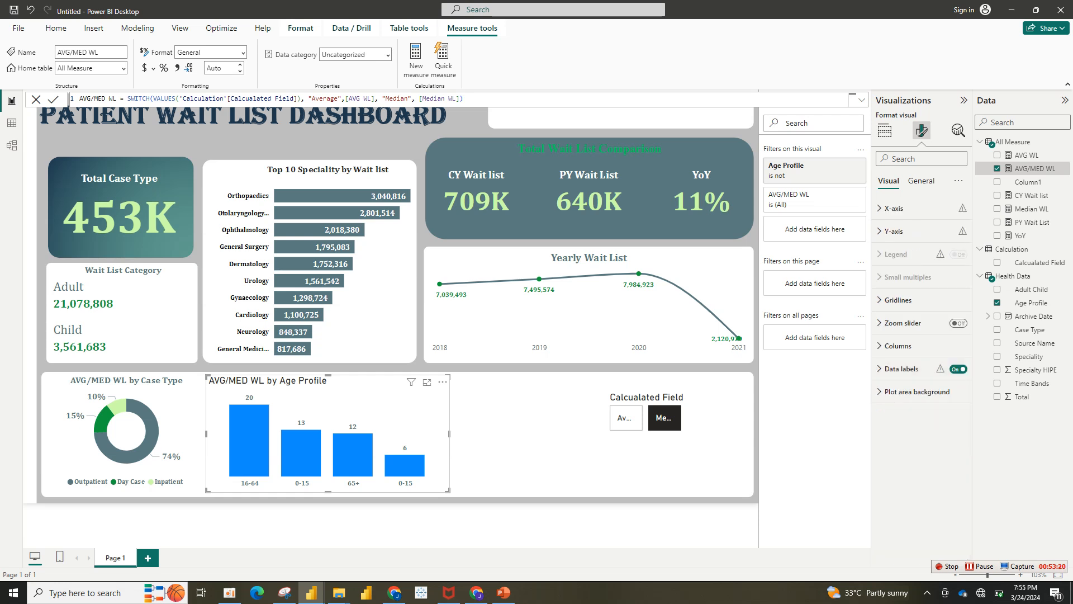
Set the default column color of the Age Profile chart to slate blue.
left_click(898, 346)
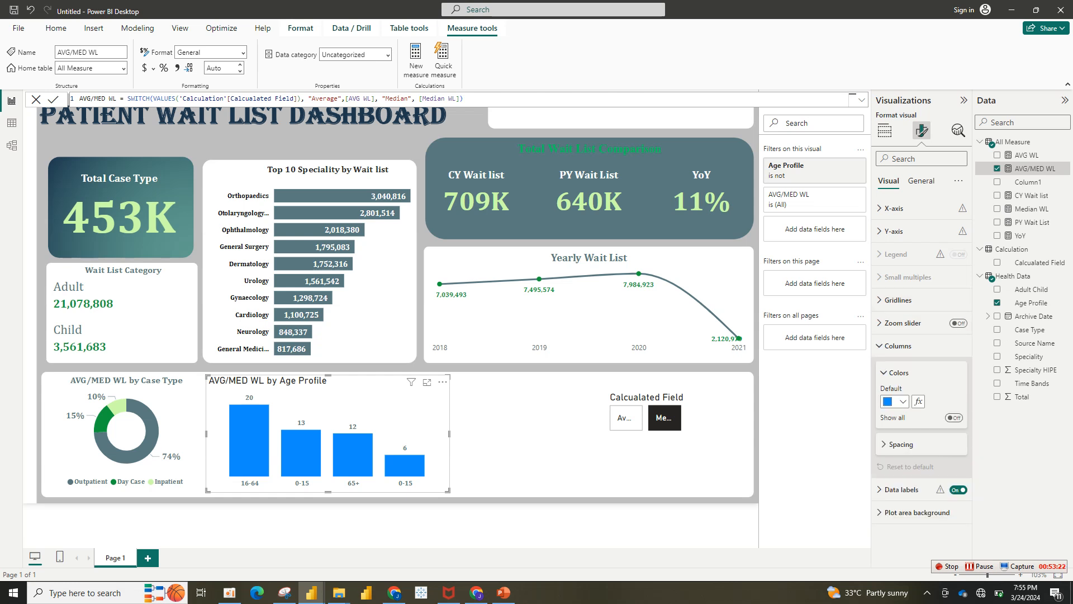
left_click(903, 402)
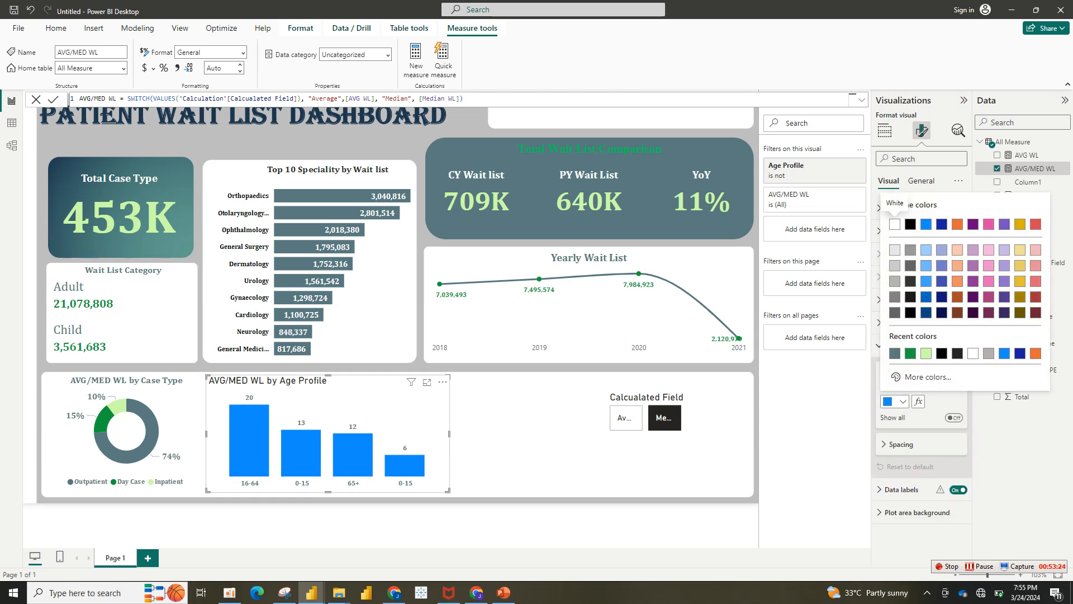
left_click(895, 353)
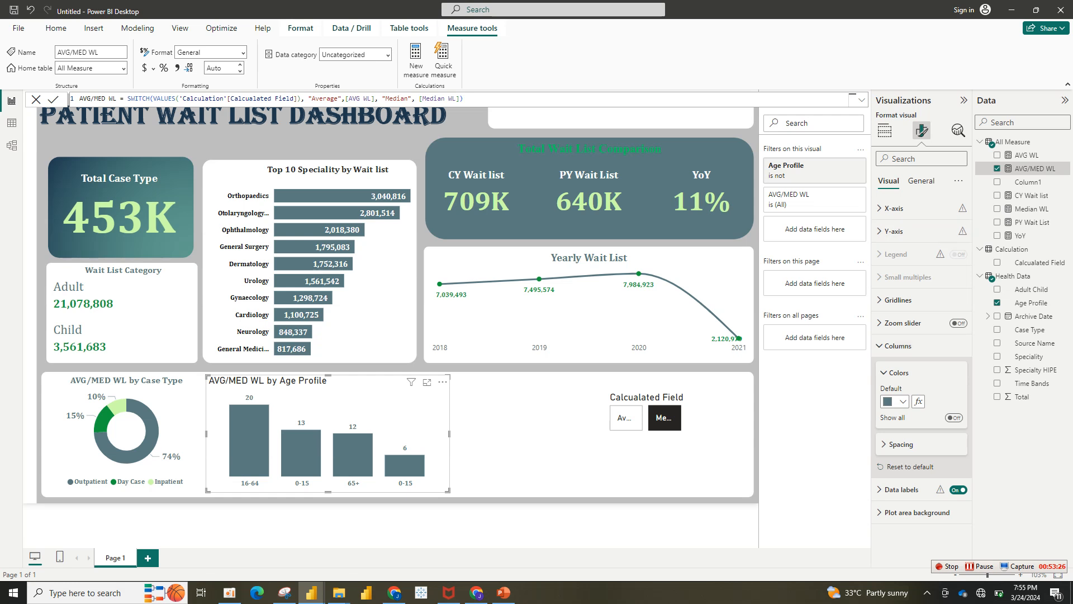
Center the Age Profile chart's title and format it in bold Cambria, size 12, slate blue.
left_click(920, 180)
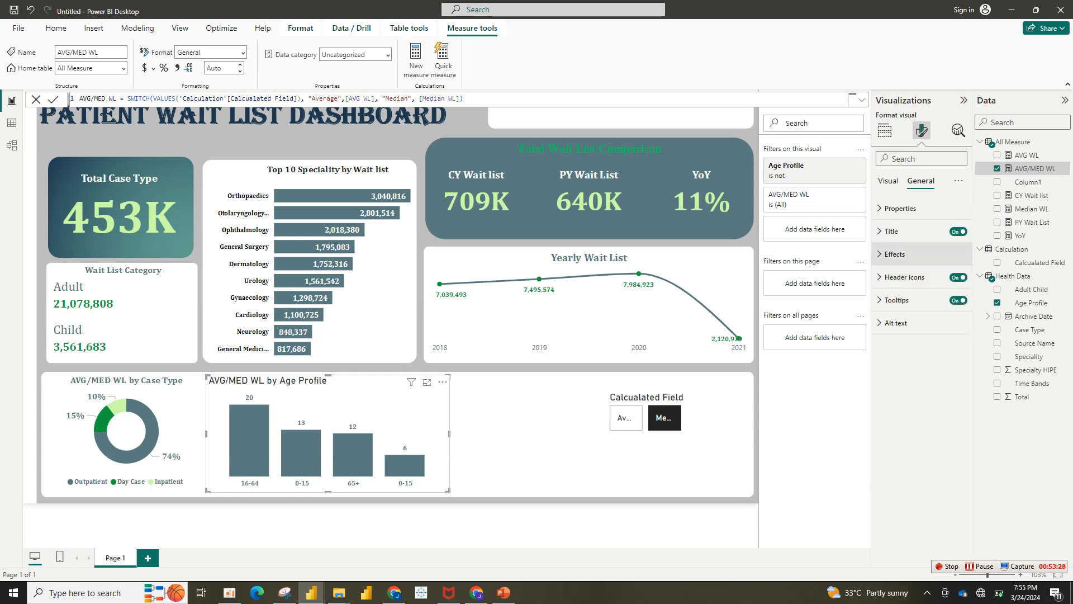
left_click(892, 232)
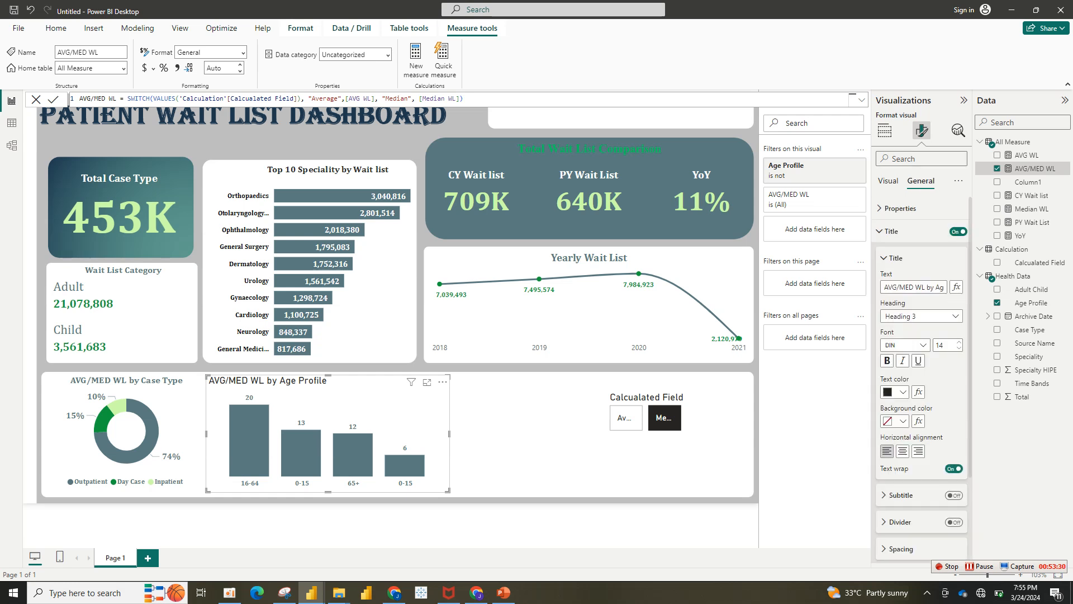
left_click(902, 451)
left_click(905, 345)
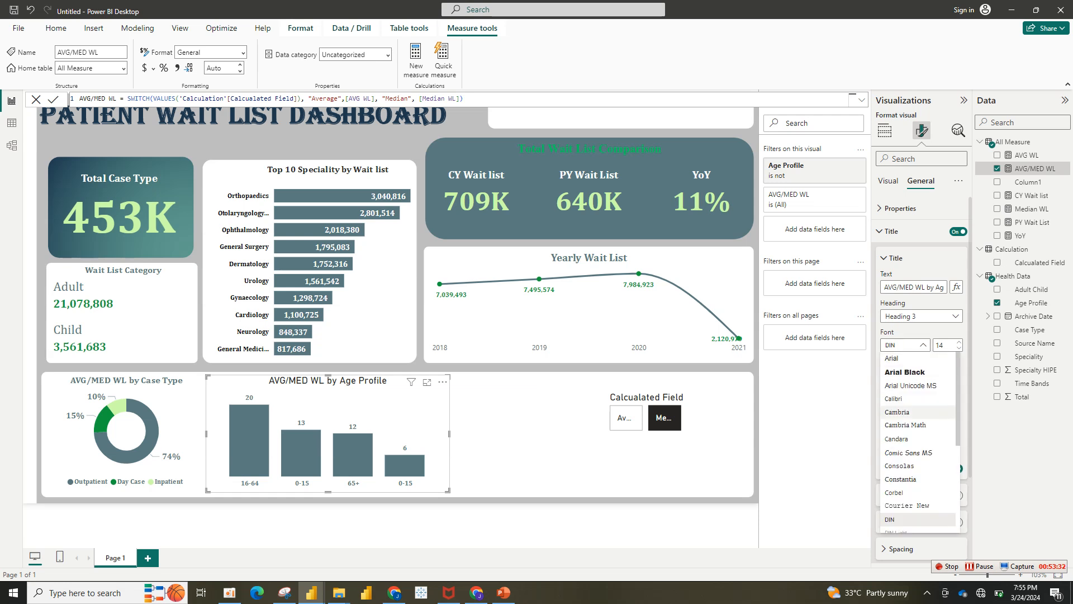
left_click(897, 412)
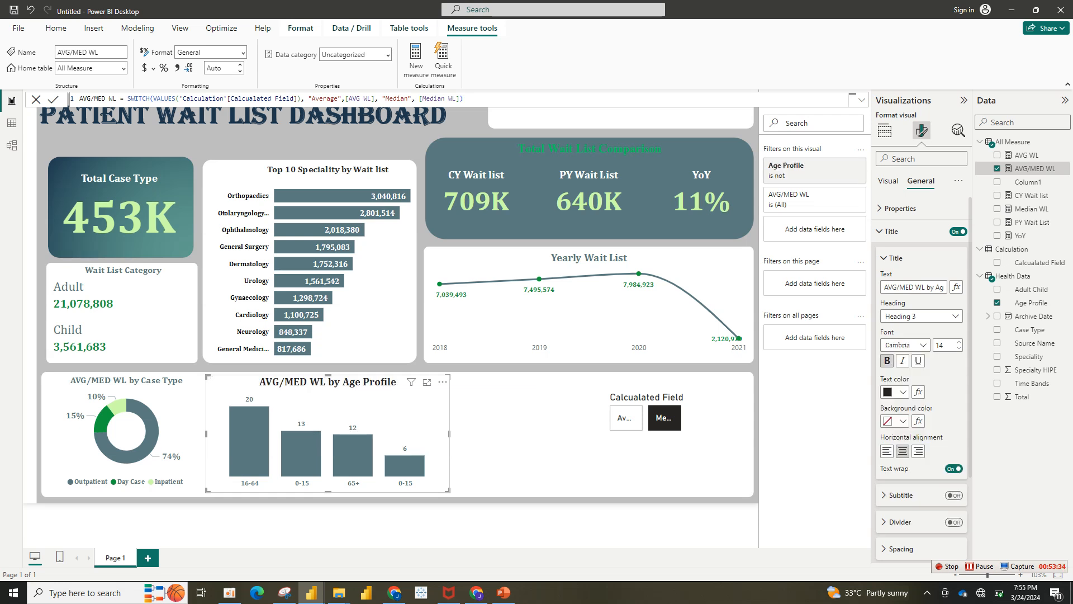
left_click(903, 392)
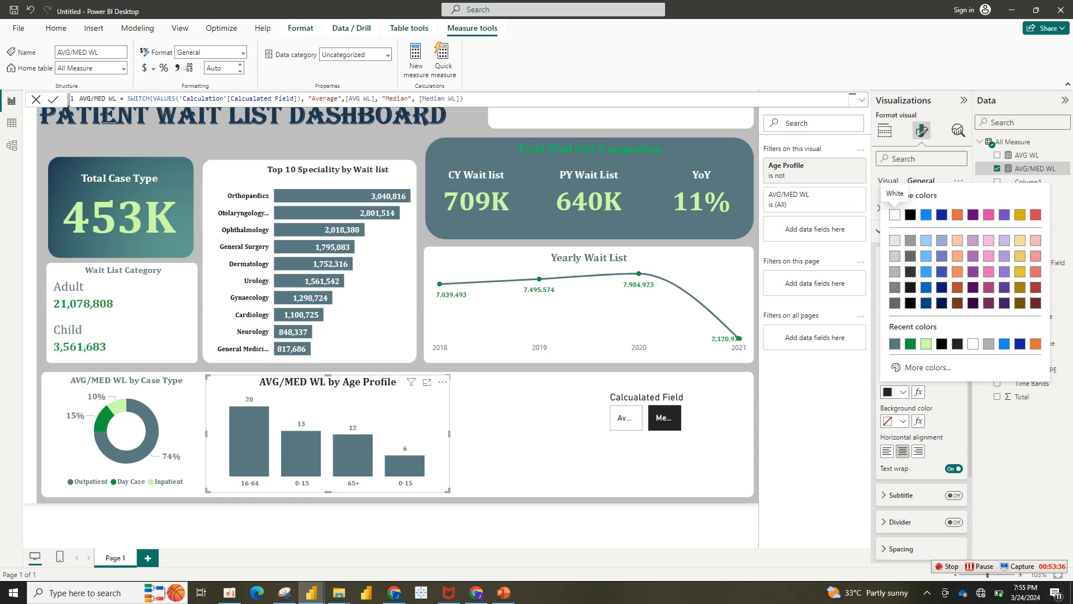
left_click(894, 343)
left_click(959, 348)
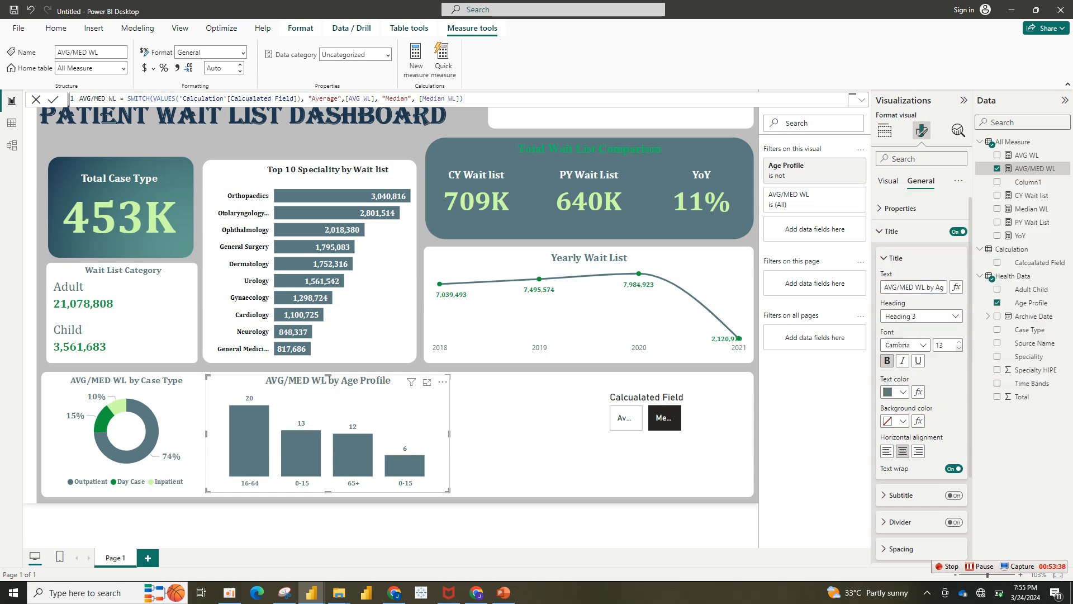
left_click(960, 348)
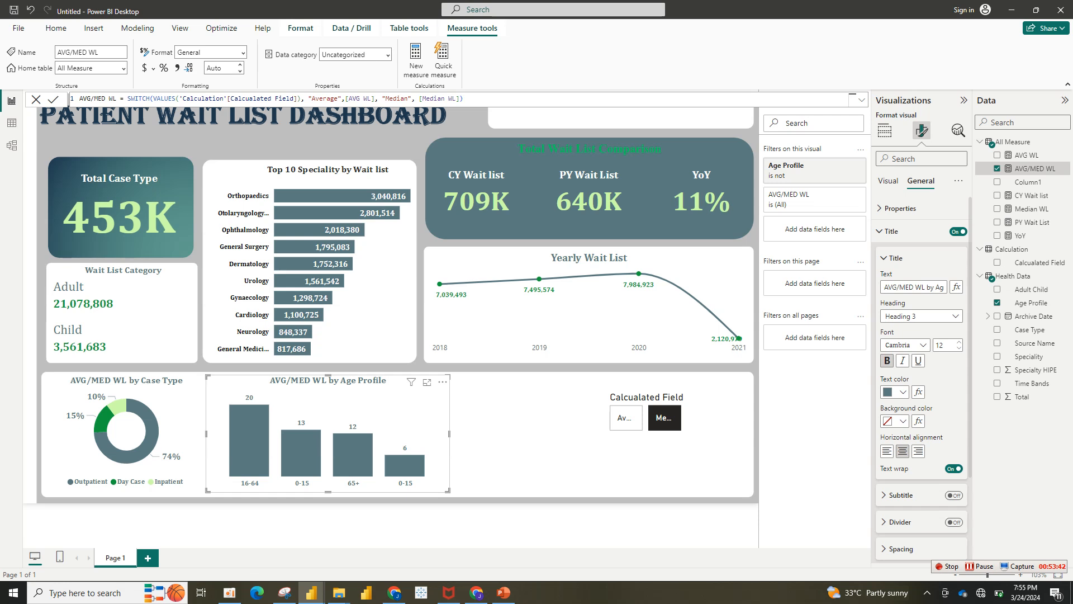
Narrow the Age Profile chart and place a duplicate of it directly to its right.
left_click_drag(448, 491, 409, 491)
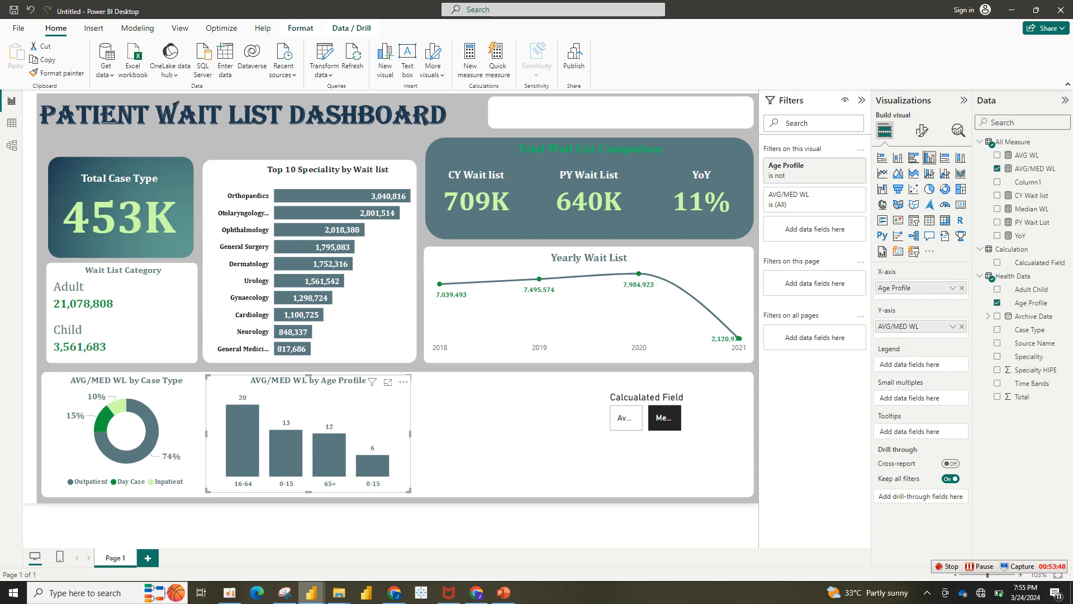
mouse_move(311, 591)
mouse_move(250, 540)
key("ctrl+c")
key("ctrl+v")
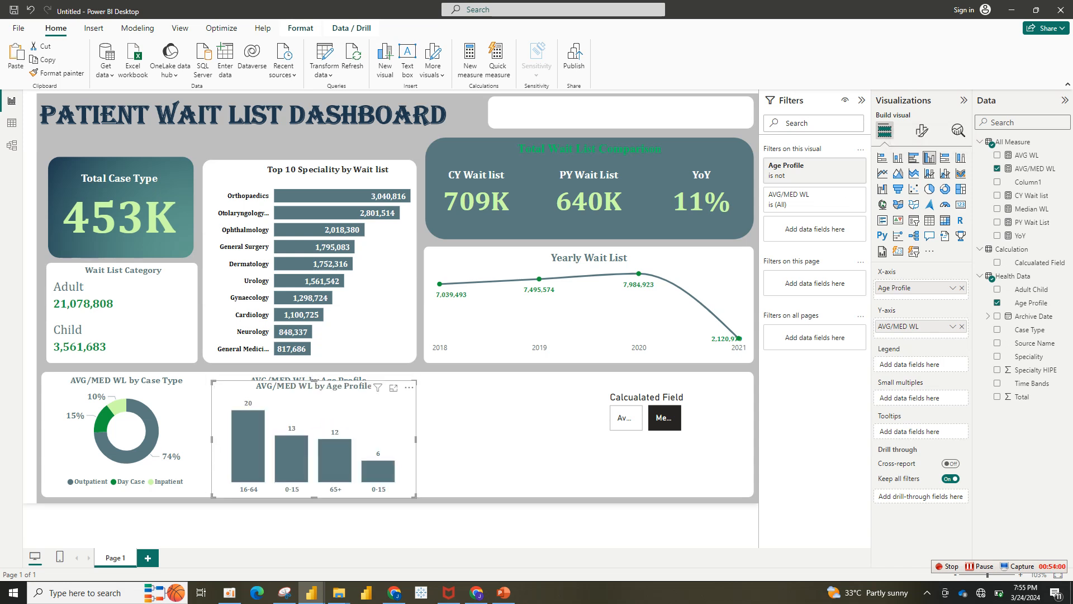
left_click_drag(325, 399, 527, 394)
Move the Calculated Field slicer up over the Yearly Wait List chart and widen the duplicated Age Profile chart.
left_click_drag(666, 460, 692, 345)
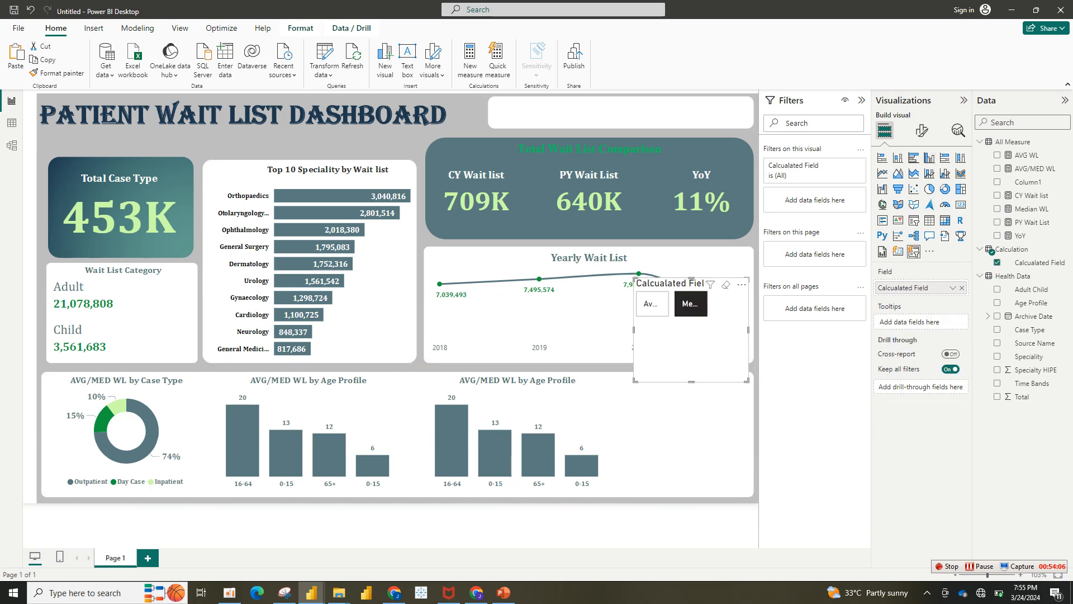
left_click(587, 416)
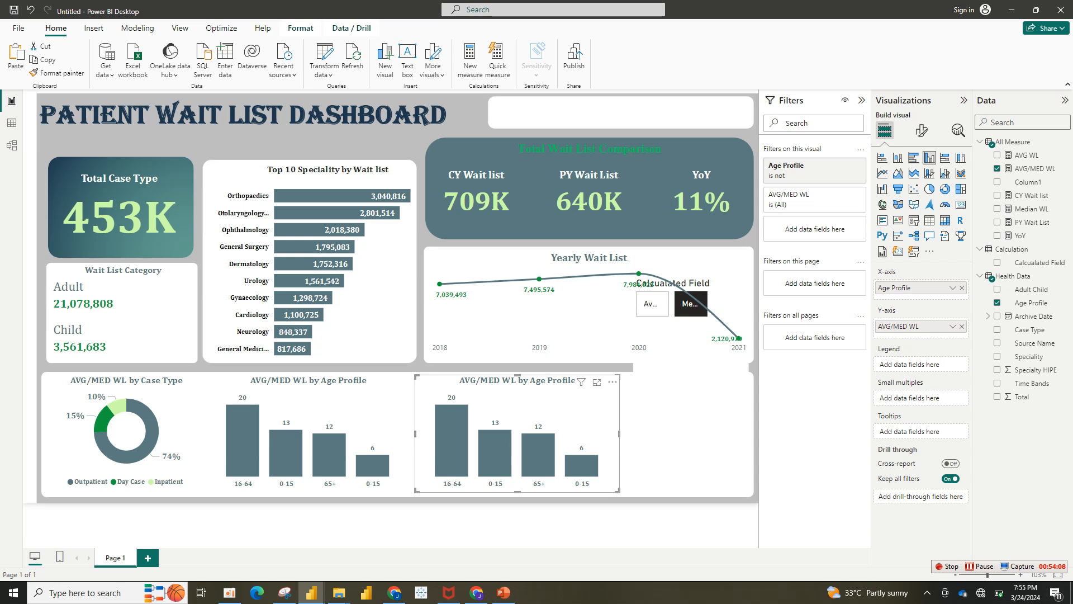
left_click_drag(619, 492, 643, 492)
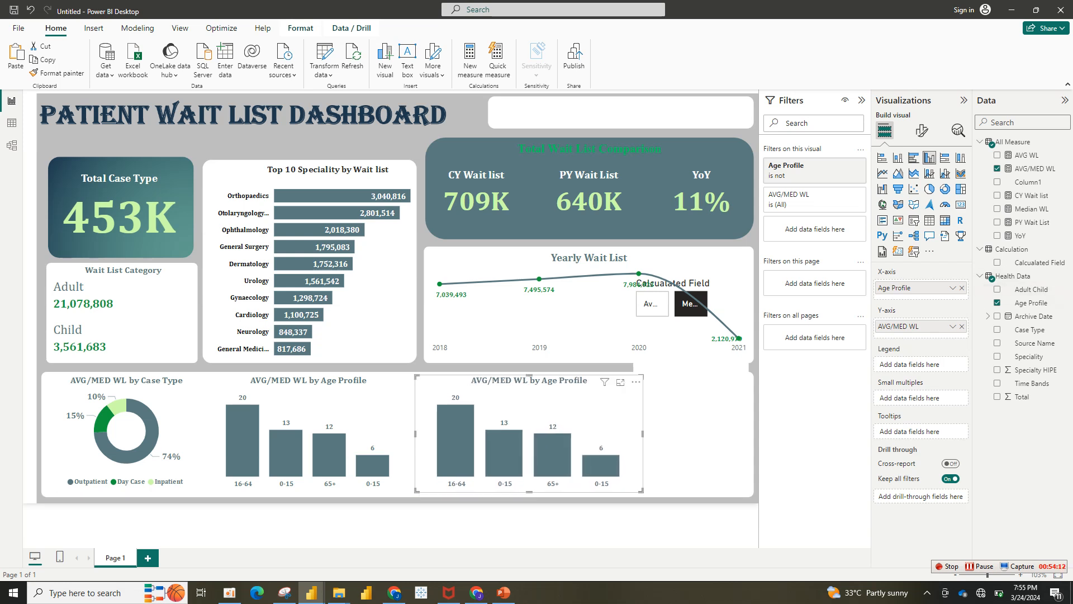
Replace Age Profile with Time Bands on the duplicated chart's X-axis and widen the chart further.
left_click(962, 287)
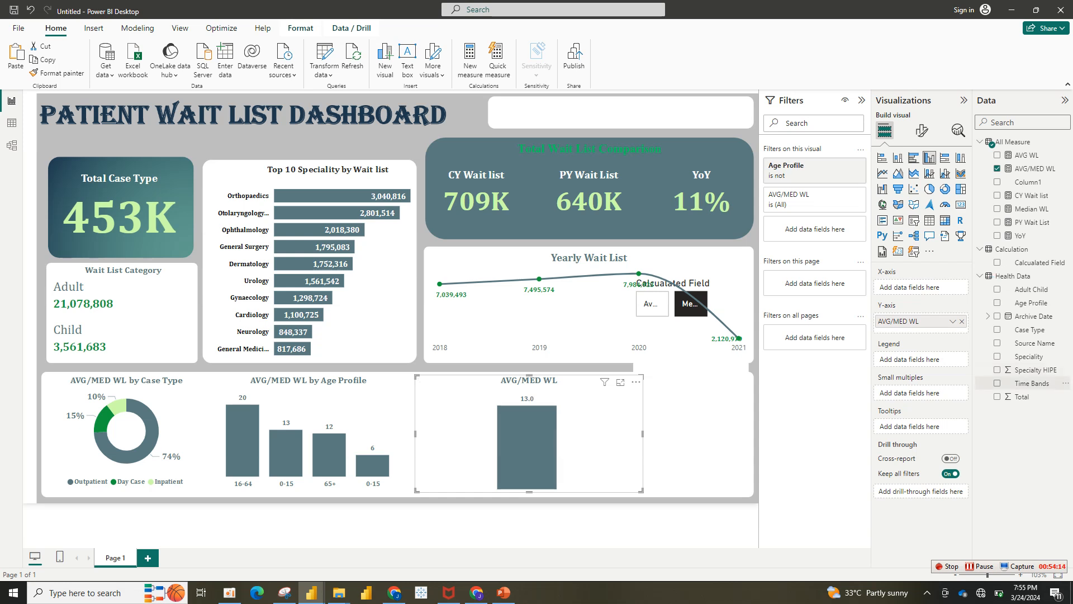
left_click(997, 383)
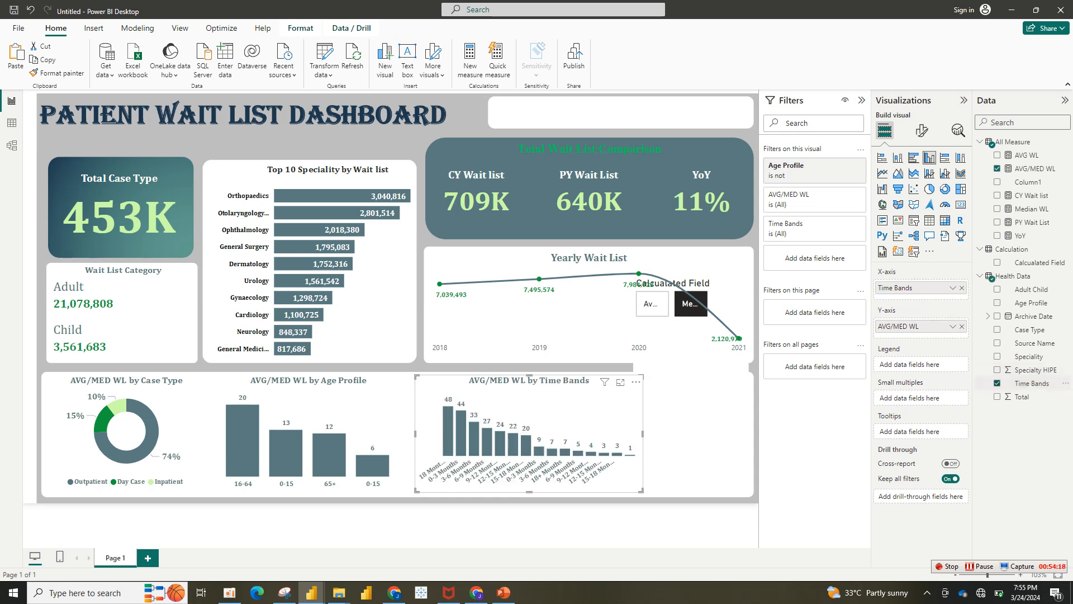
left_click_drag(643, 433, 682, 433)
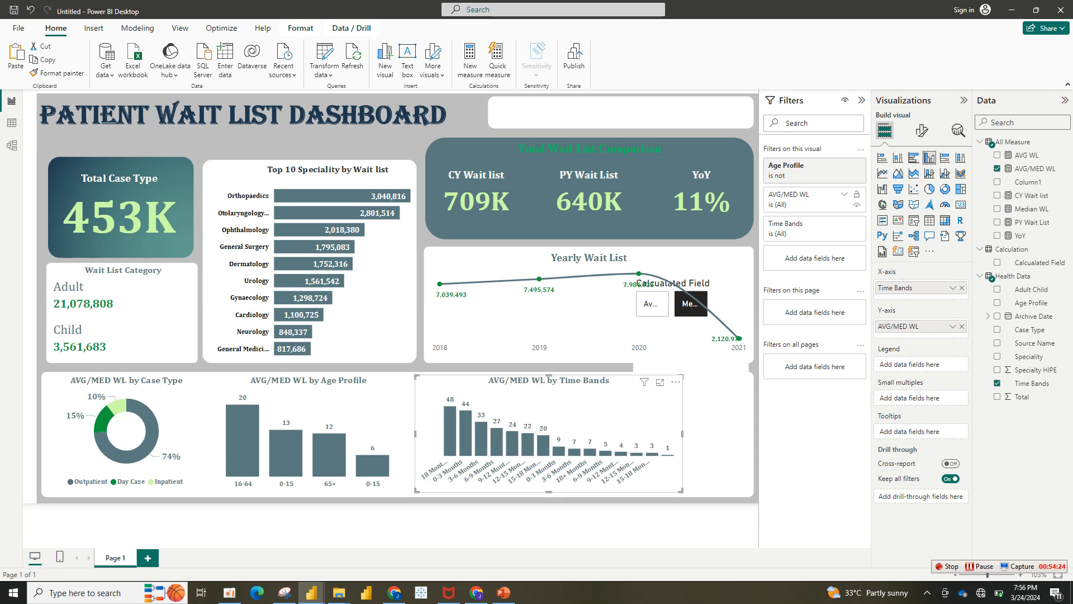
Reset the Time Bands chart's Age Profile filter to select every age group except the blank one.
left_click(844, 194)
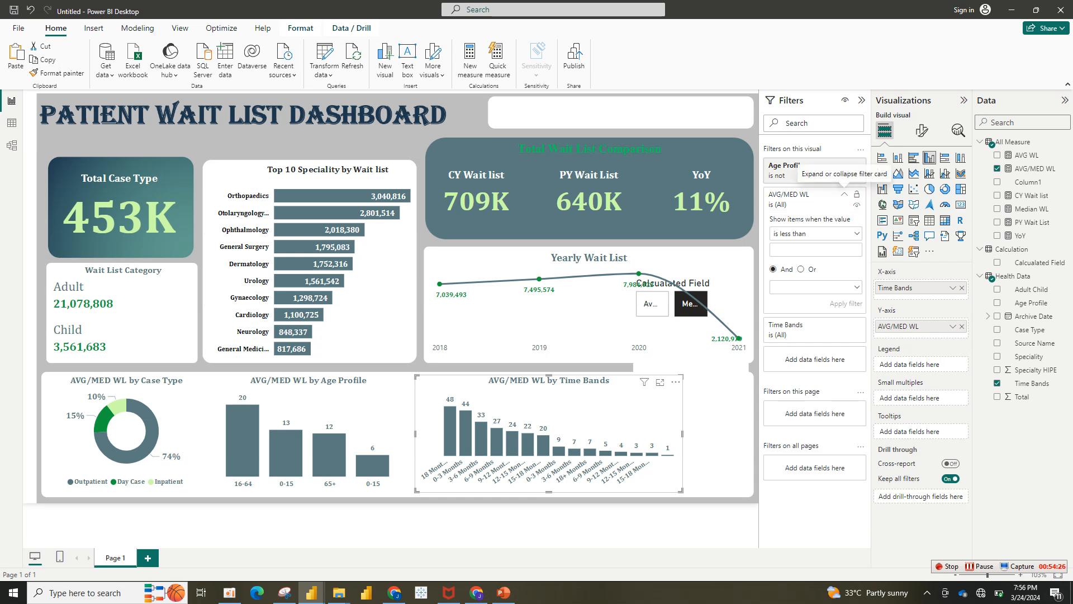
left_click(844, 194)
left_click(832, 165)
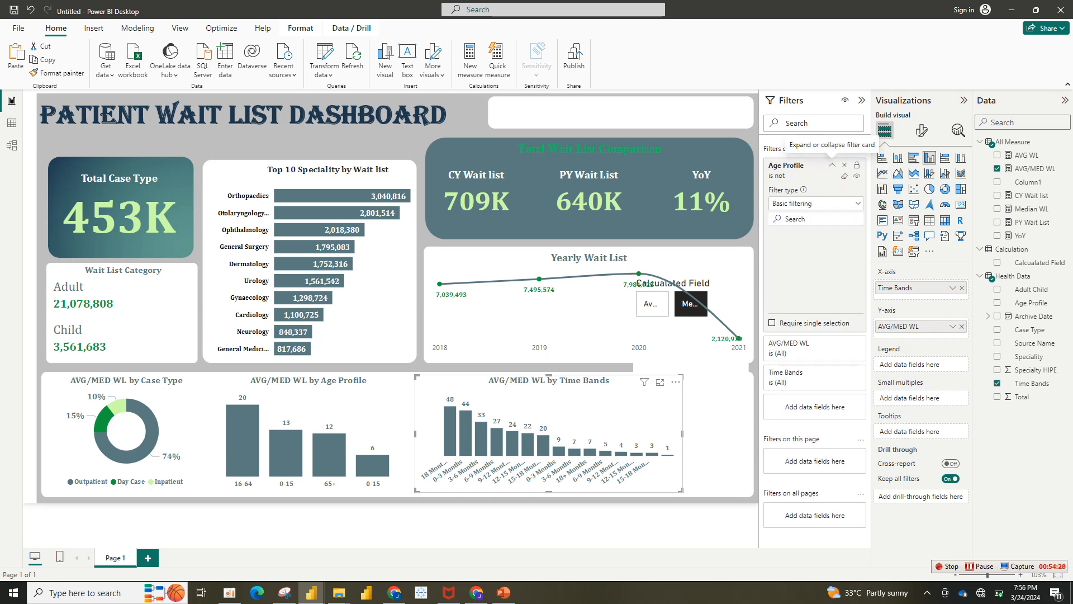
left_click(776, 246)
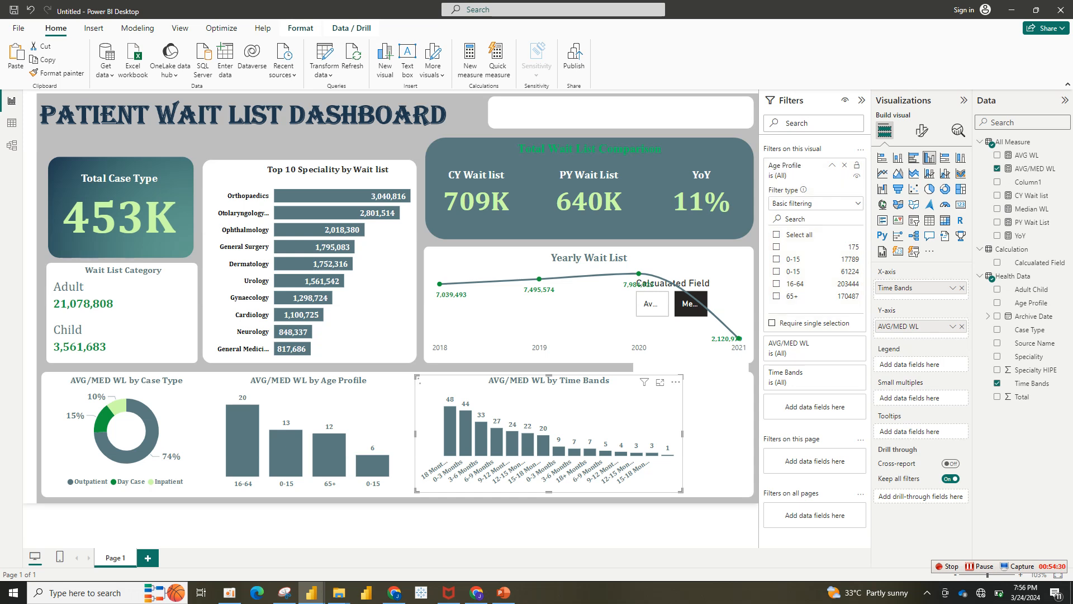
left_click(777, 246)
left_click(777, 234)
left_click(776, 247)
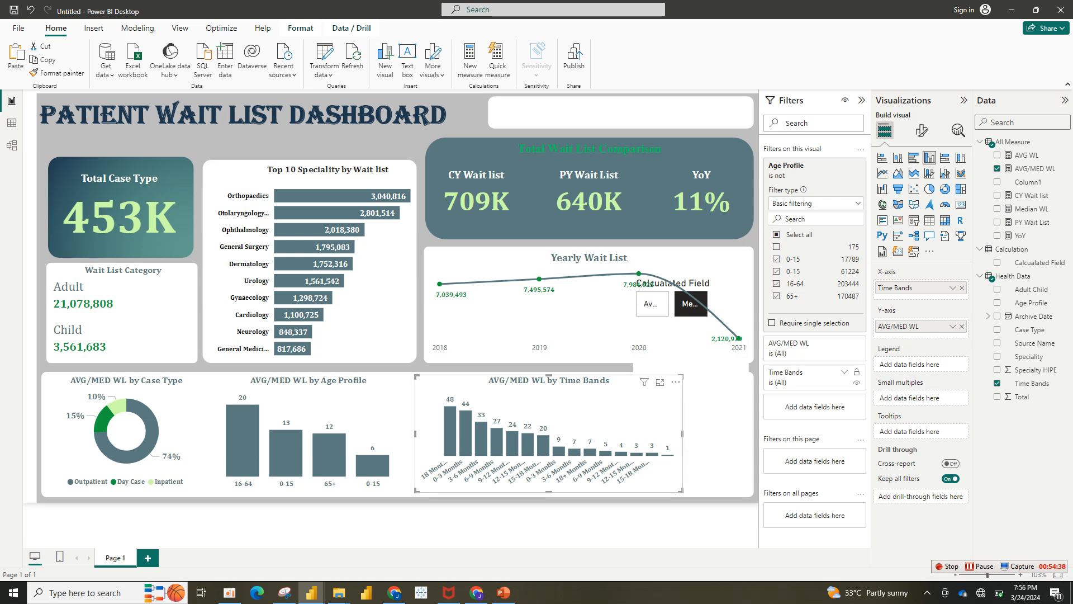
Replace the chart's Age Profile filter with a Time Bands filter excluding blanks, and enlarge the chart.
left_click(844, 372)
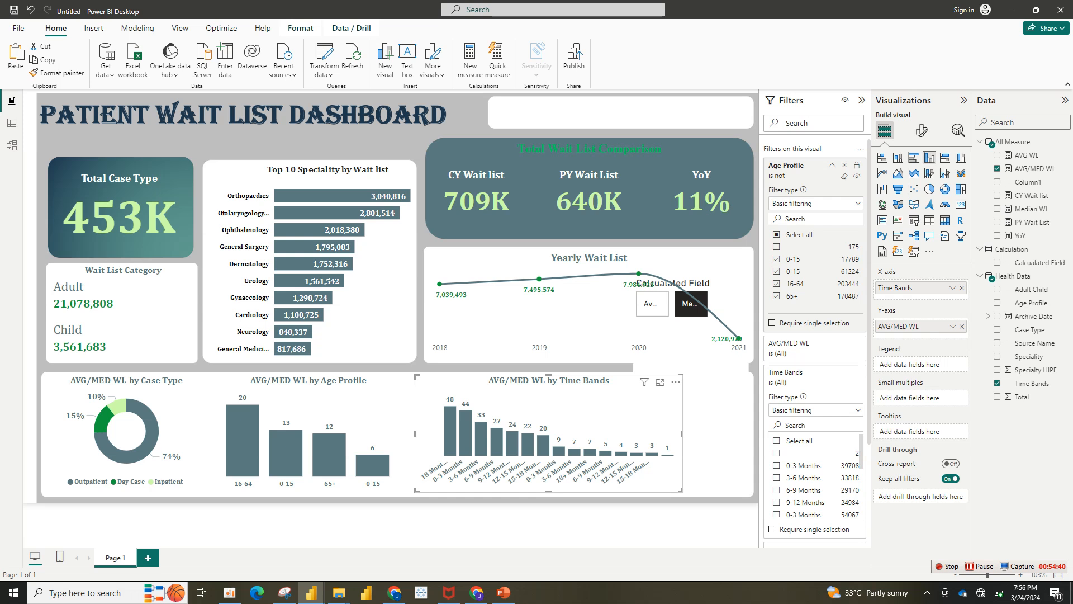
left_click(844, 165)
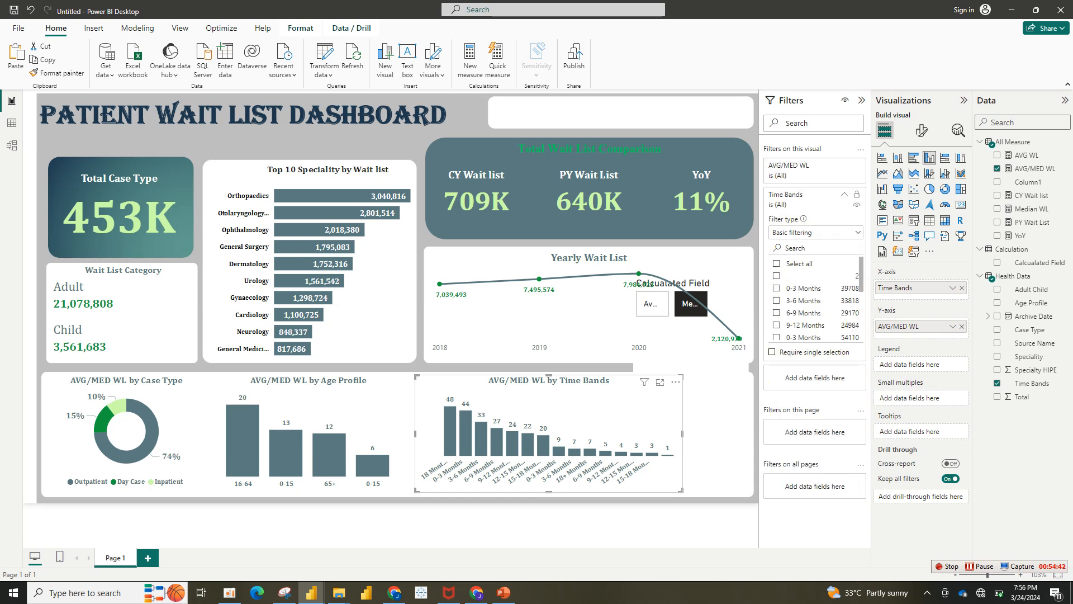
left_click(776, 275)
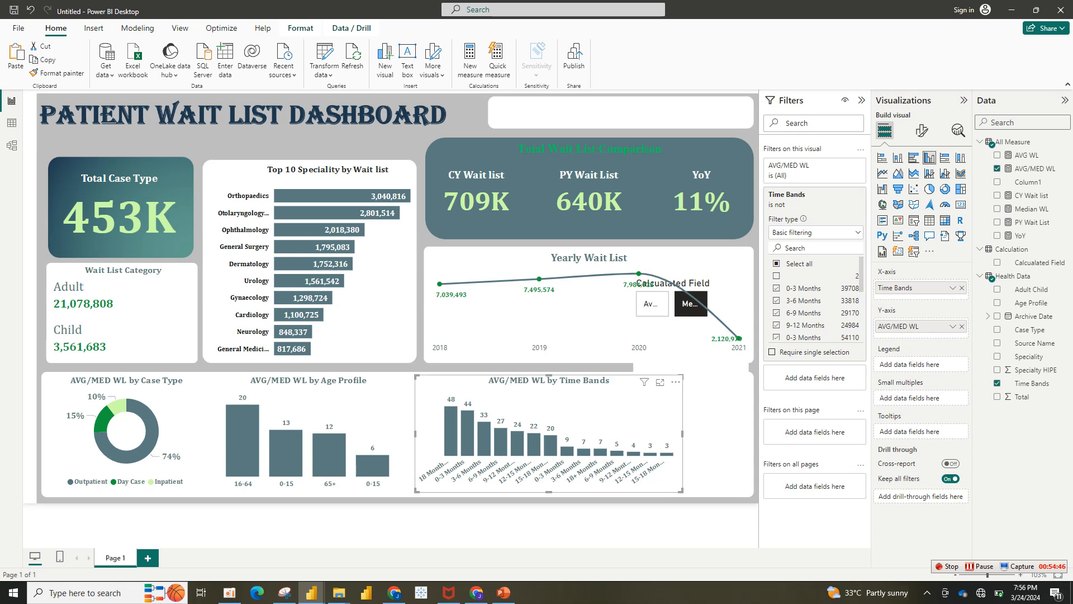
left_click_drag(681, 490, 724, 500)
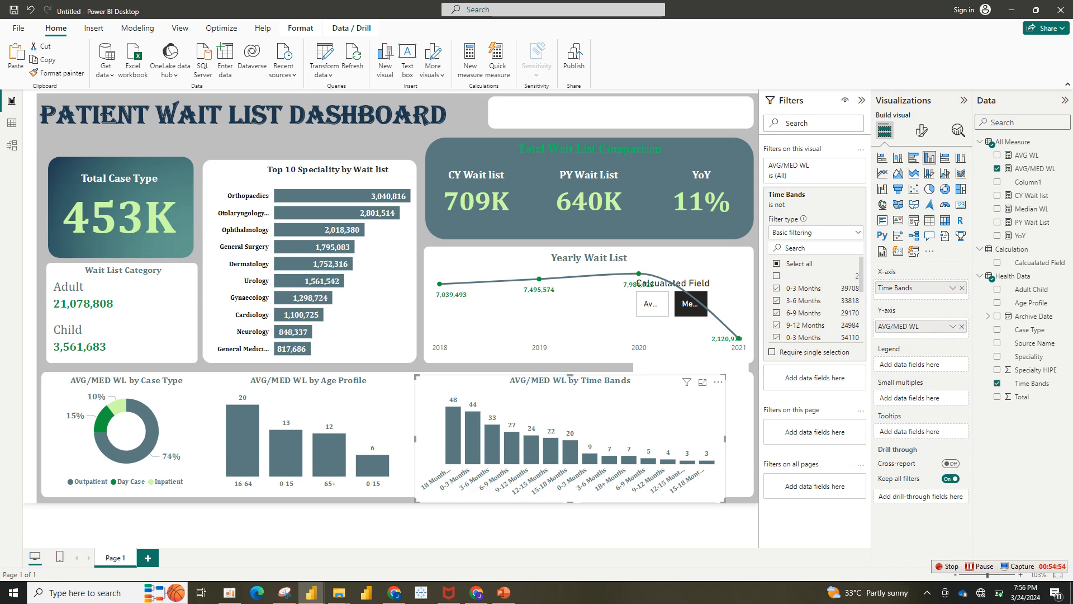
Open the data in Power Query Editor, trim the Age Profile column of Health Data and check its distinct values.
left_click(324, 72)
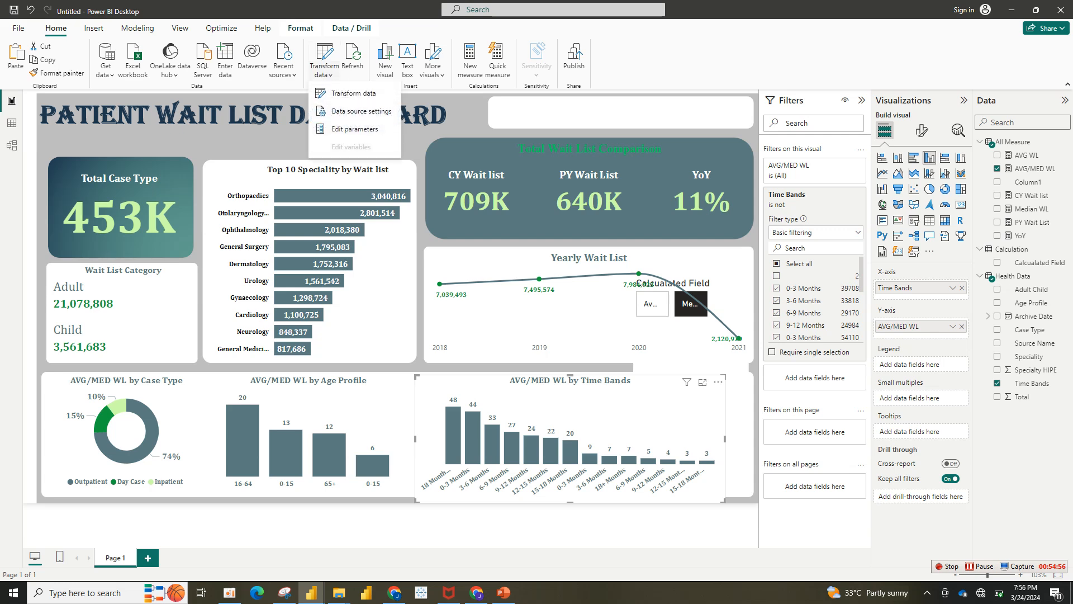
left_click(341, 92)
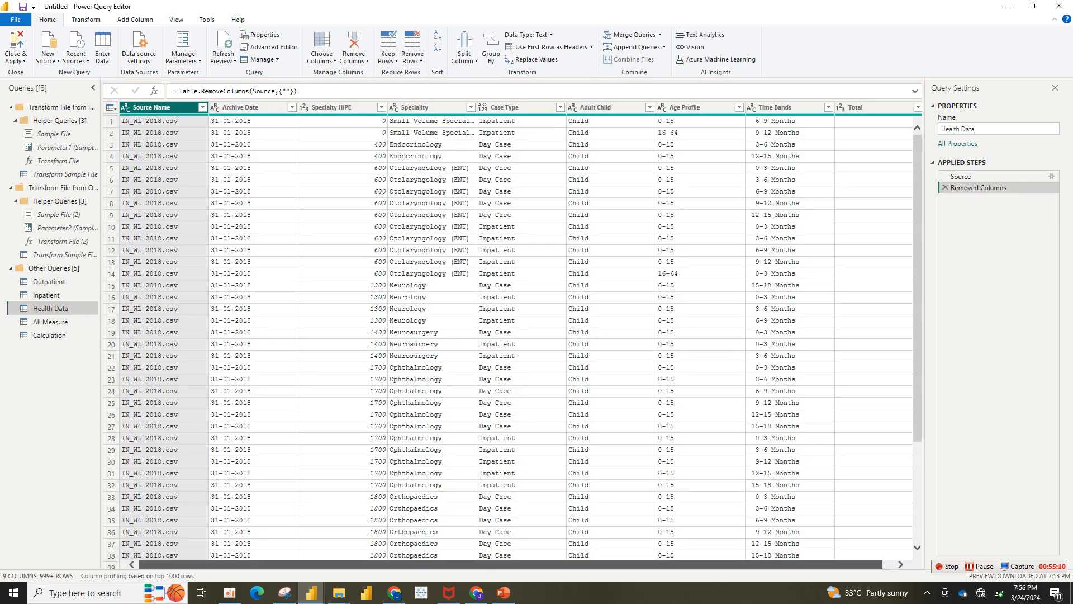
left_click_drag(510, 564, 522, 565)
left_click(682, 108)
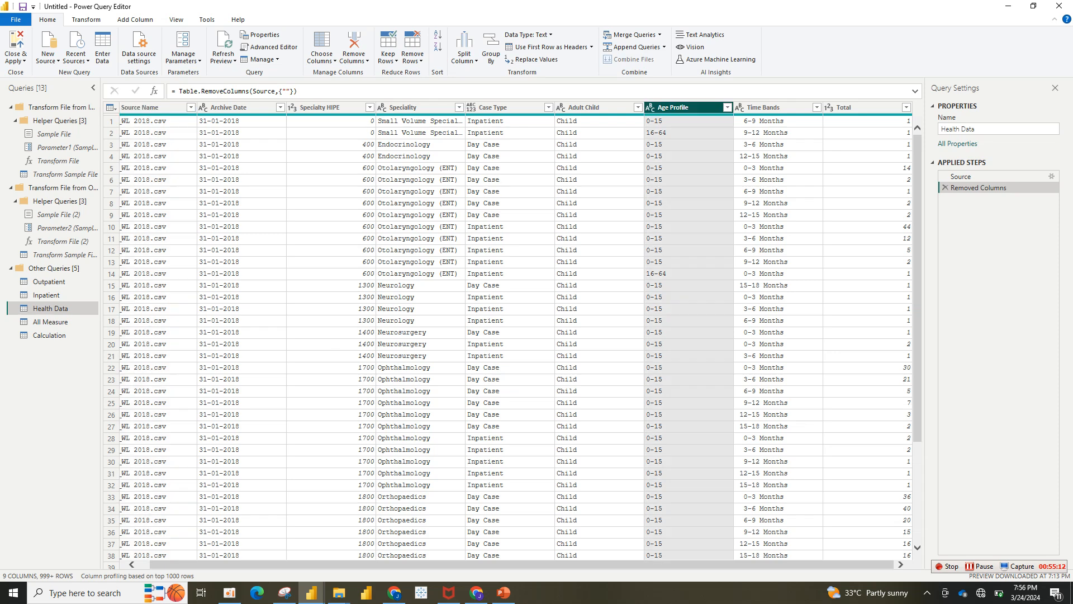
right_click(683, 108)
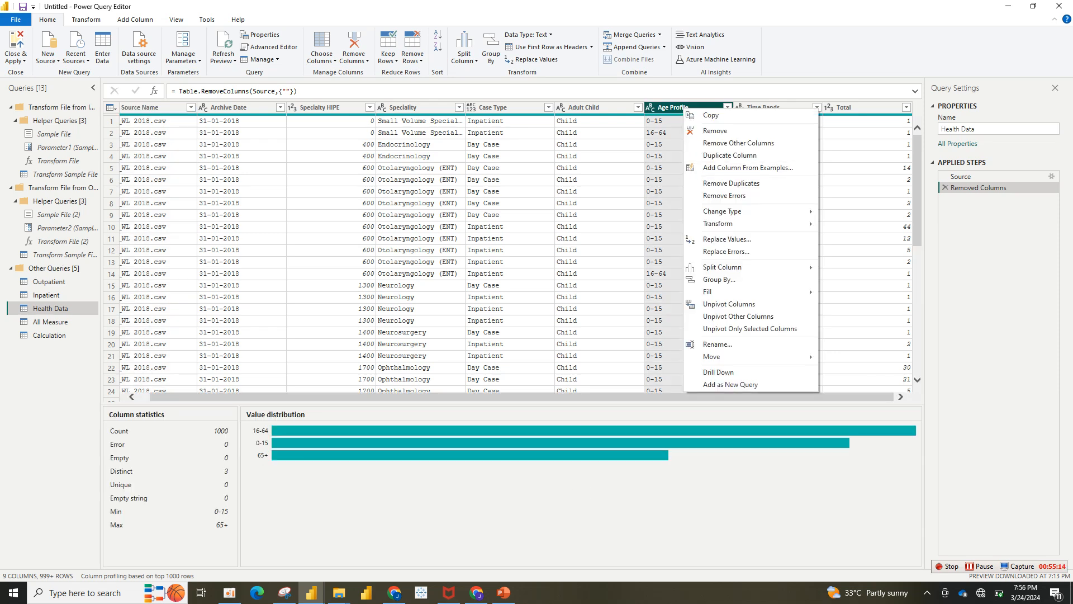
mouse_move(727, 223)
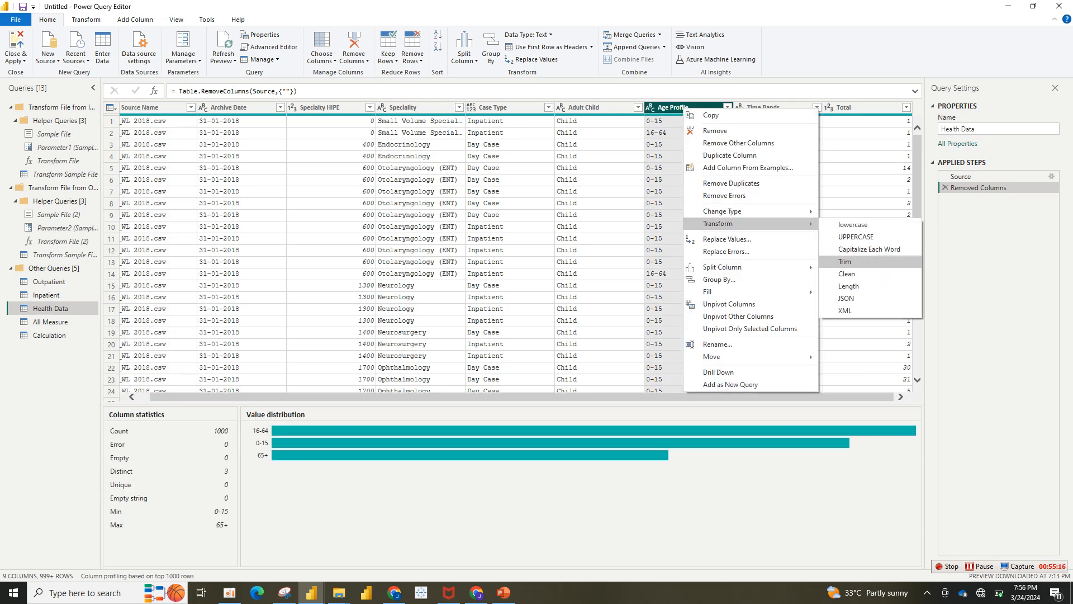
left_click(845, 261)
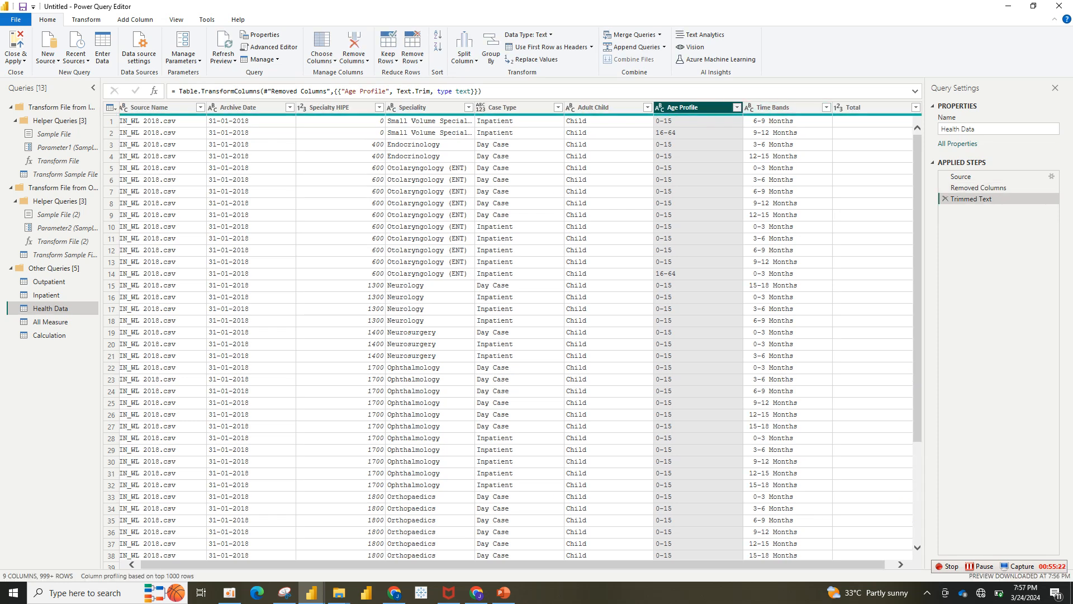
left_click(737, 107)
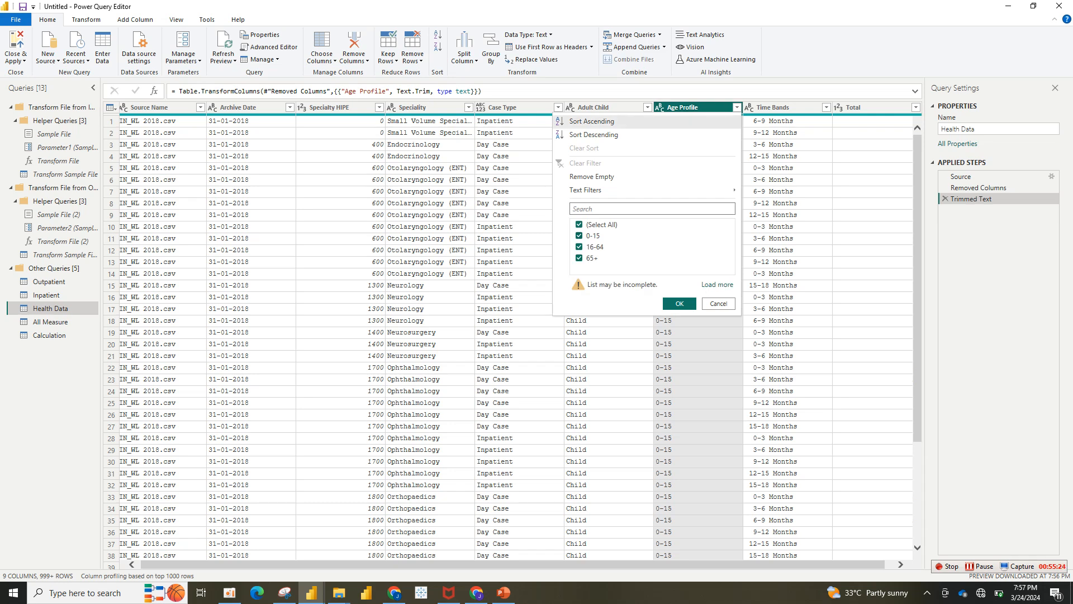
left_click(788, 356)
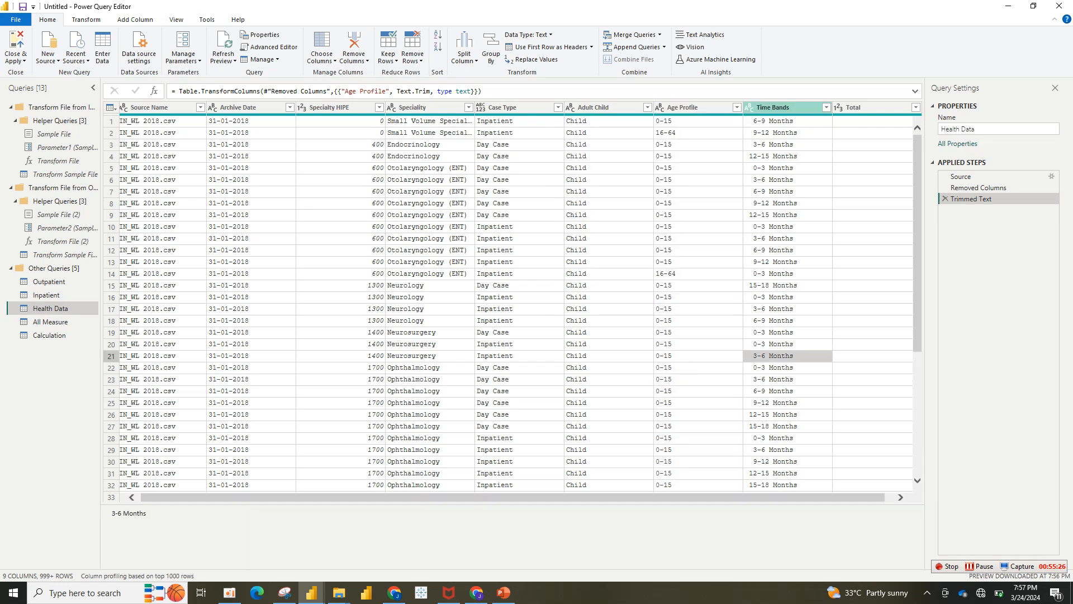
Trim the text in the Time Bands column of the Health Data query.
left_click(773, 107)
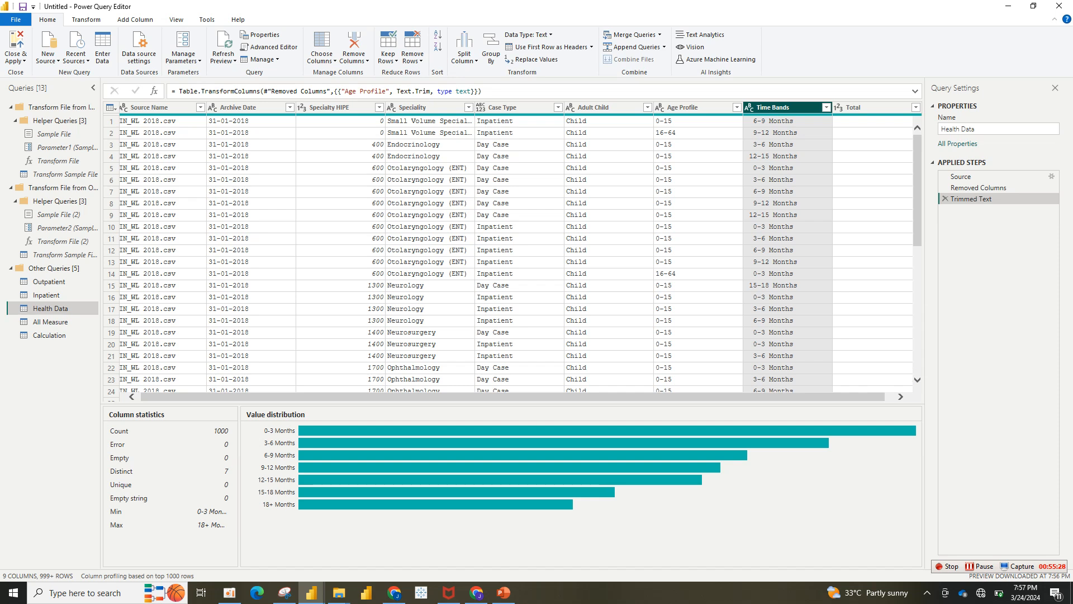
right_click(807, 107)
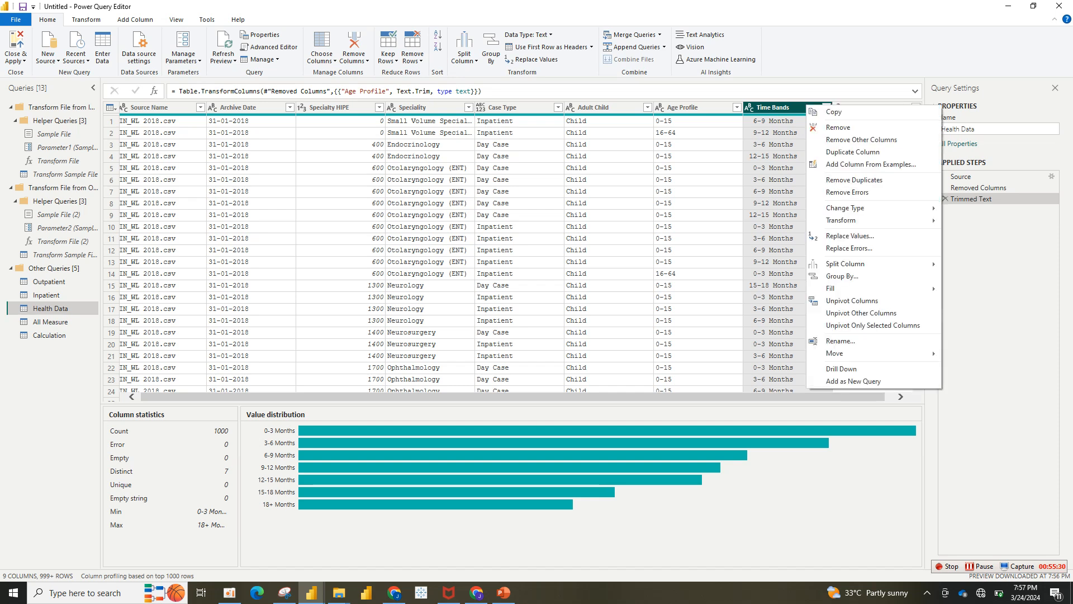
mouse_move(850, 220)
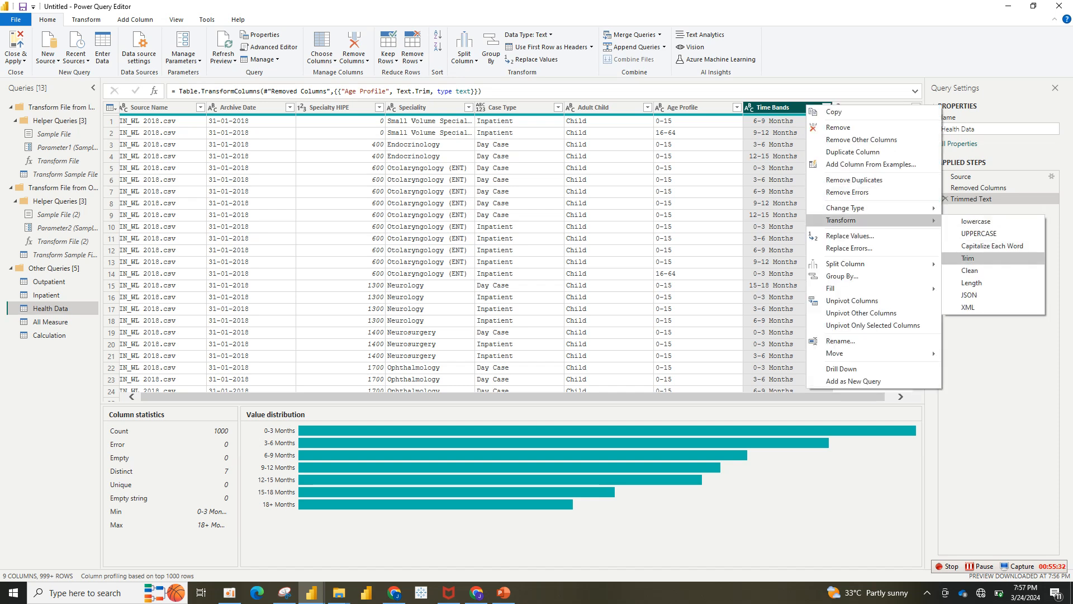
left_click(968, 258)
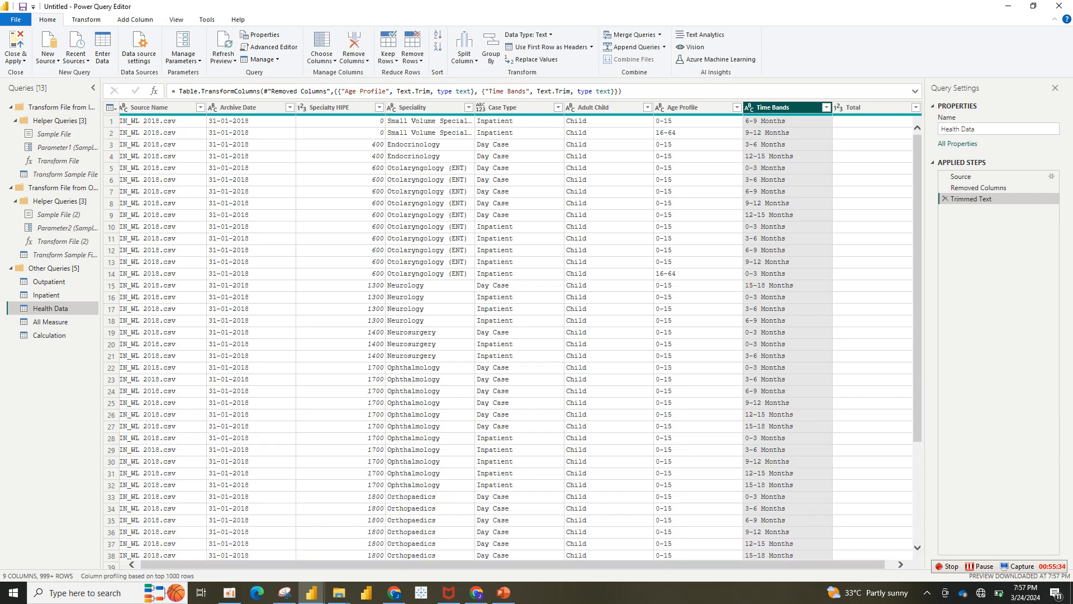
Load the complete list of distinct values in the Time Bands column and review it for duplicate categories.
left_click(826, 108)
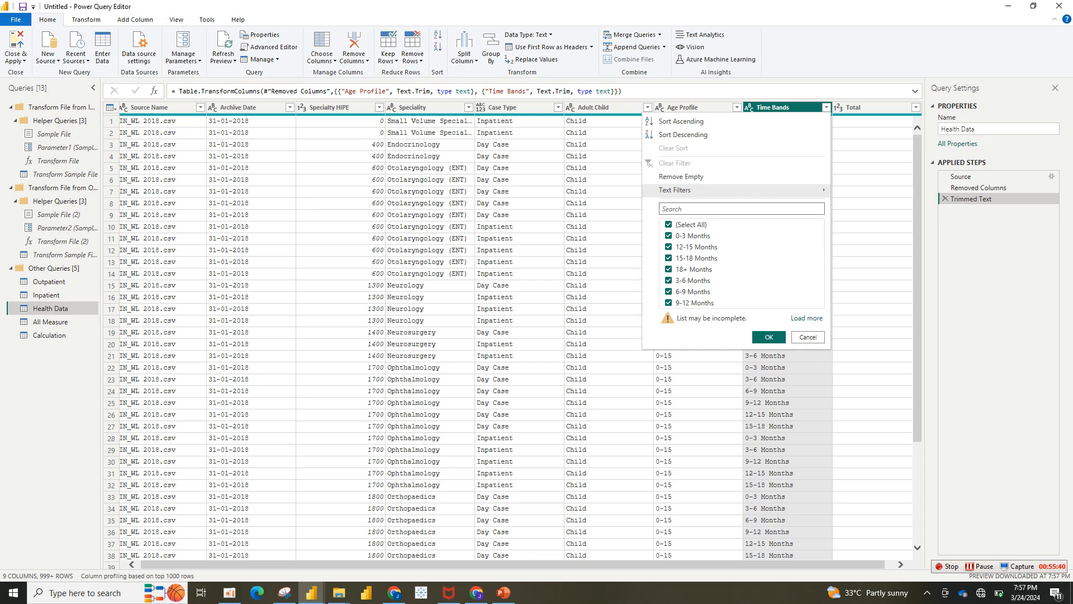
left_click(806, 318)
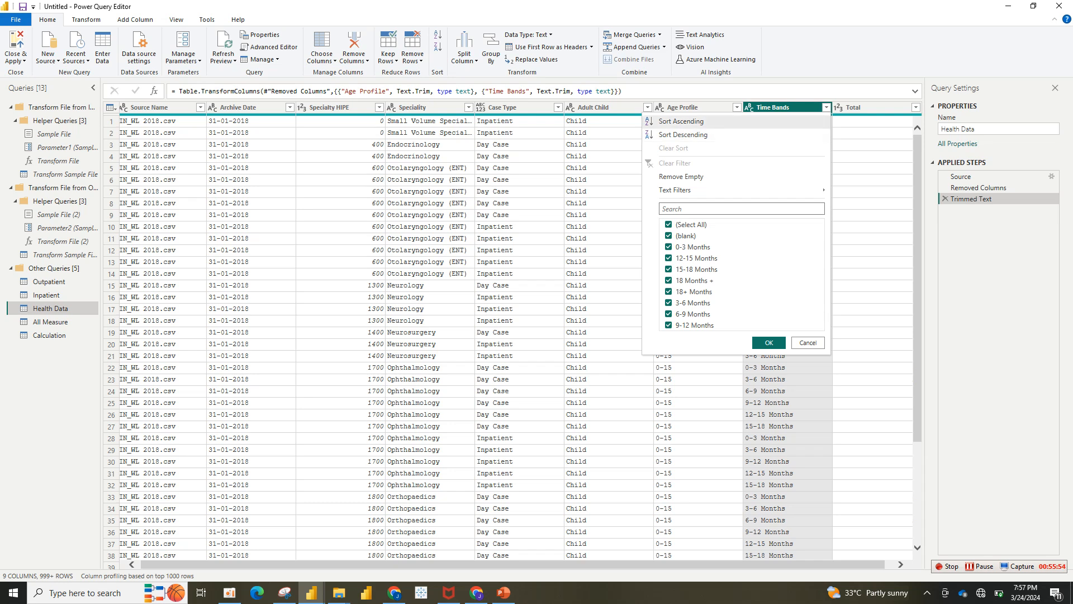
left_click(787, 107)
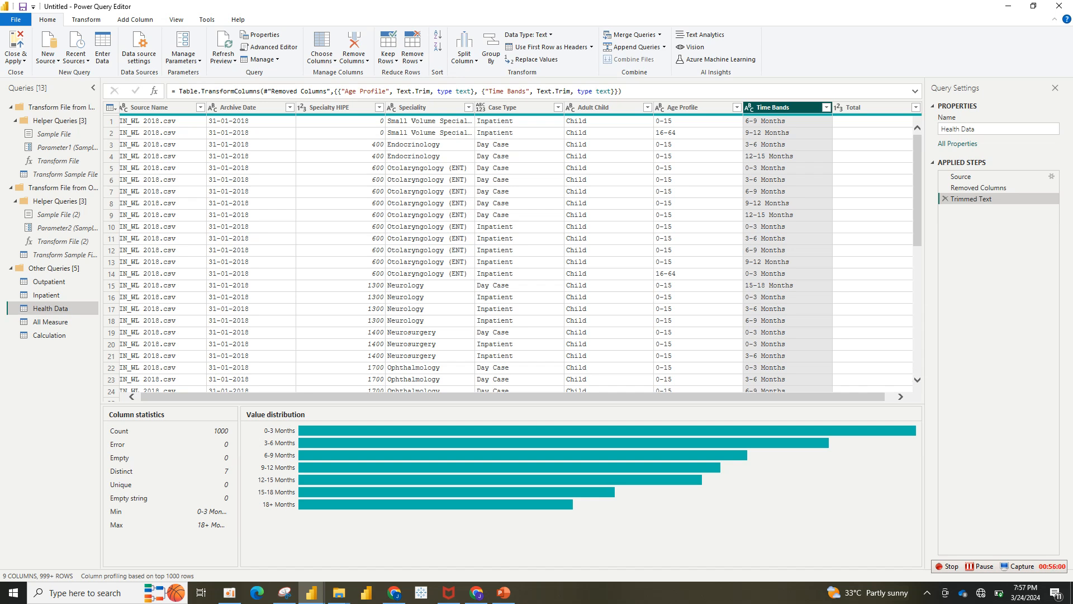
Replace the value "18 + Months" with "18 Months" in the Time Bands column of Health Data.
right_click(777, 107)
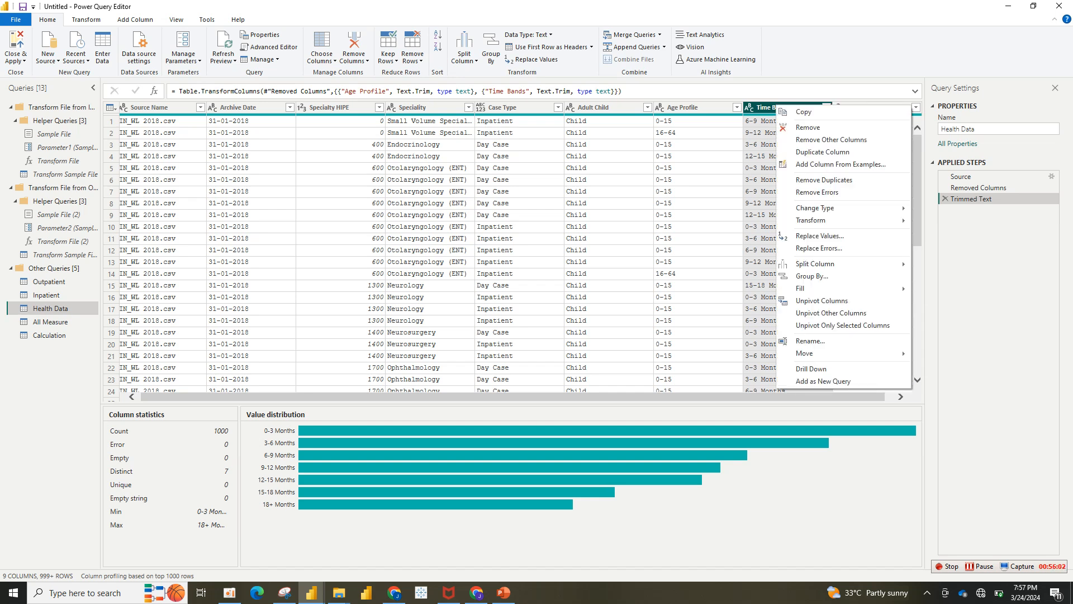
mouse_move(816, 264)
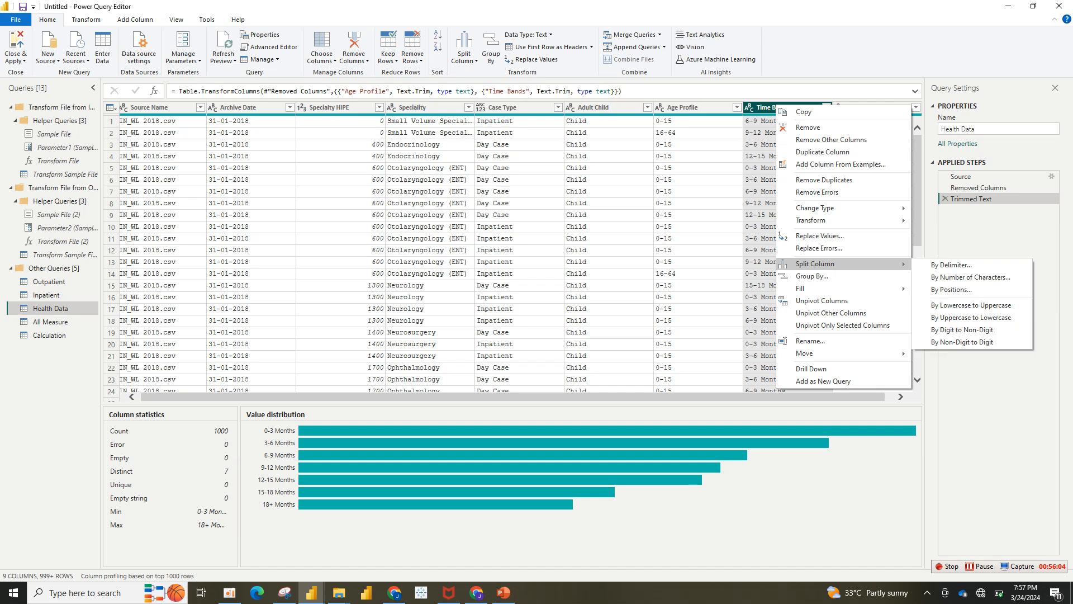
left_click(820, 236)
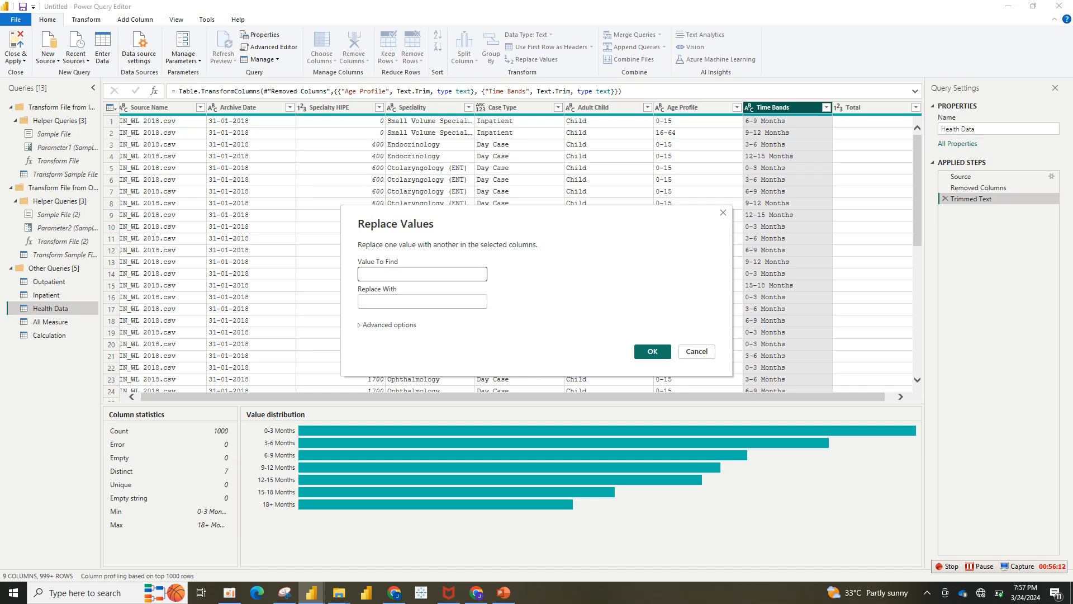
type("18 Months")
left_click(391, 301)
key("shift+Tab")
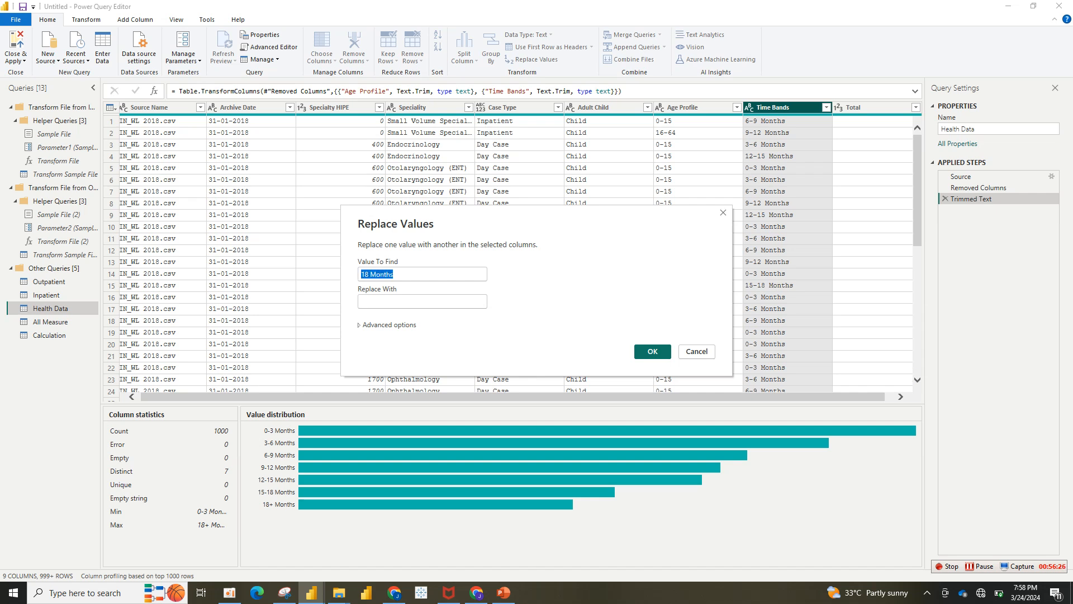
key("Tab")
left_click(373, 274)
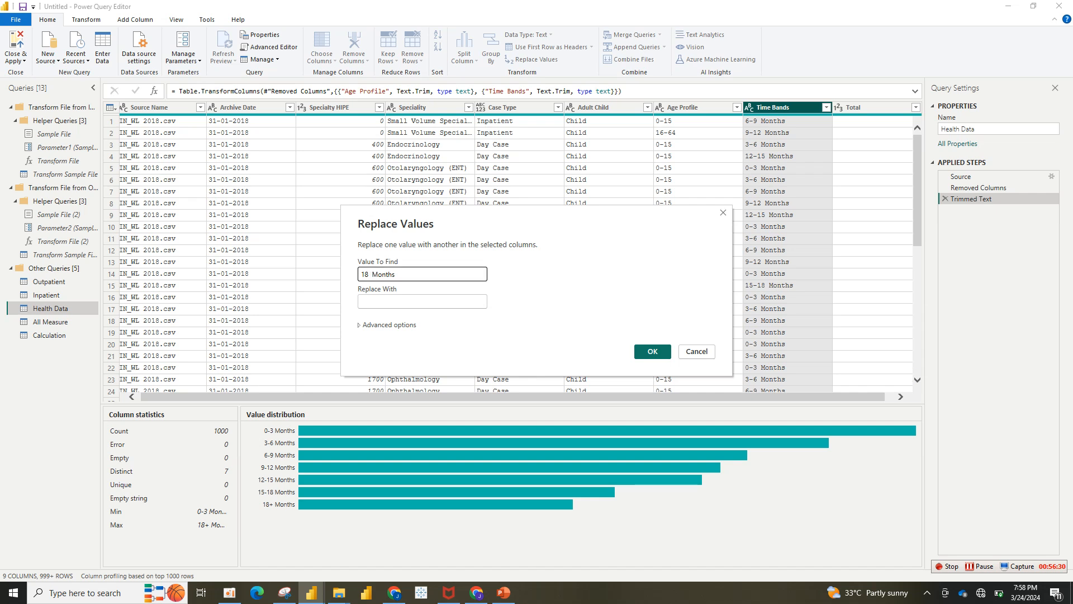
type("+")
key("Tab")
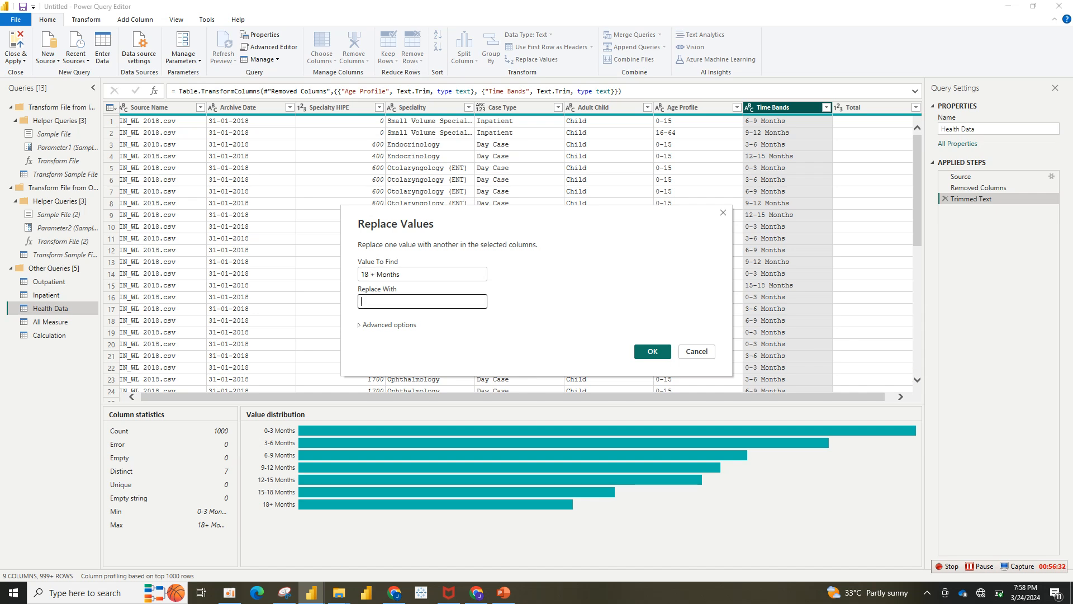
type("18 Months")
key("Return")
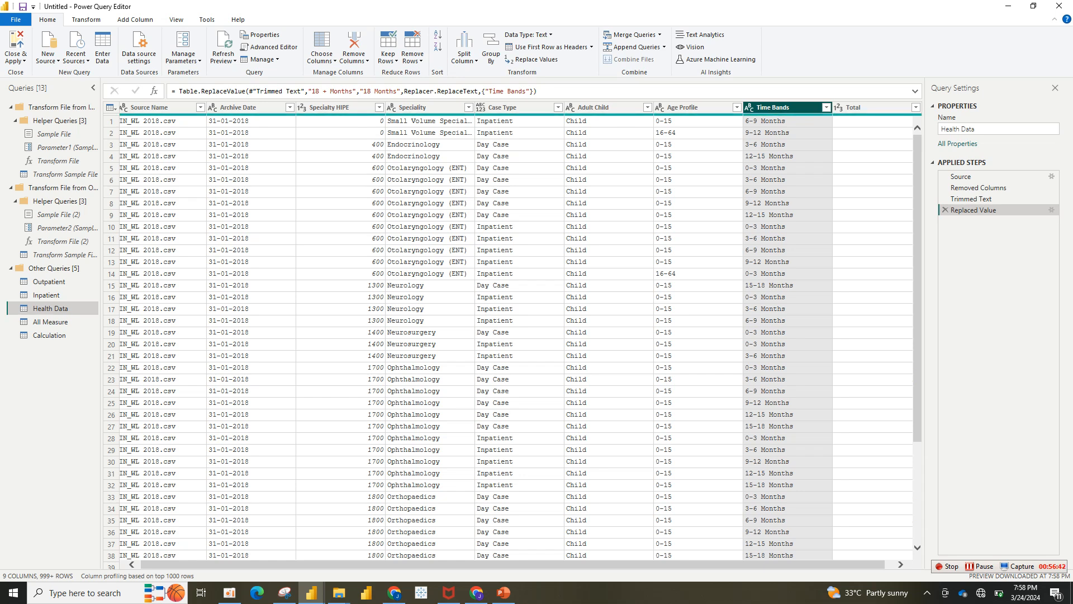
Recheck the full list of distinct Time Bands values after the replacement.
left_click(826, 107)
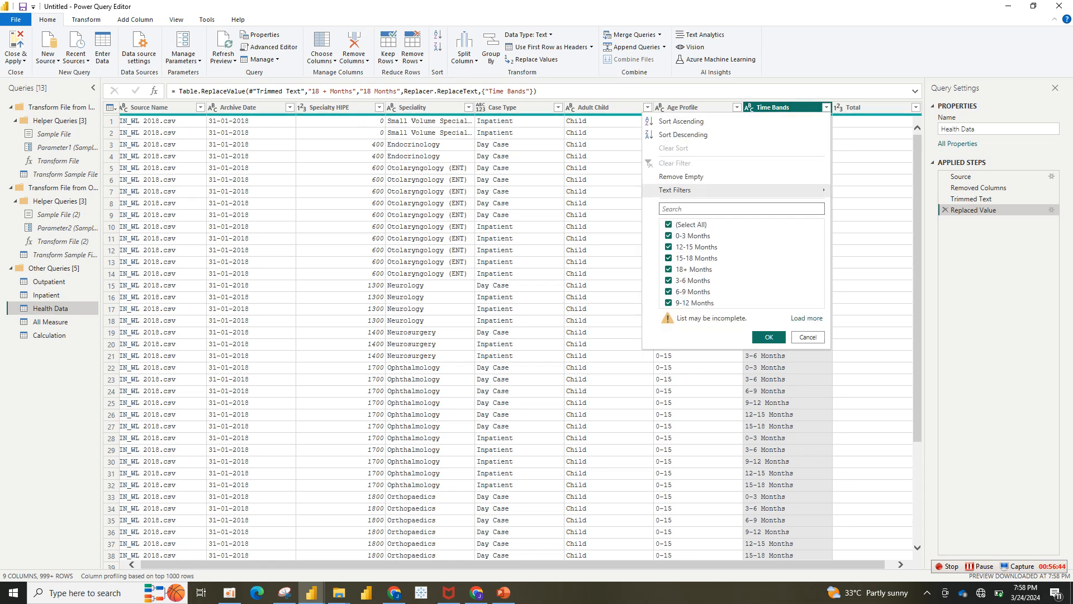
left_click(806, 318)
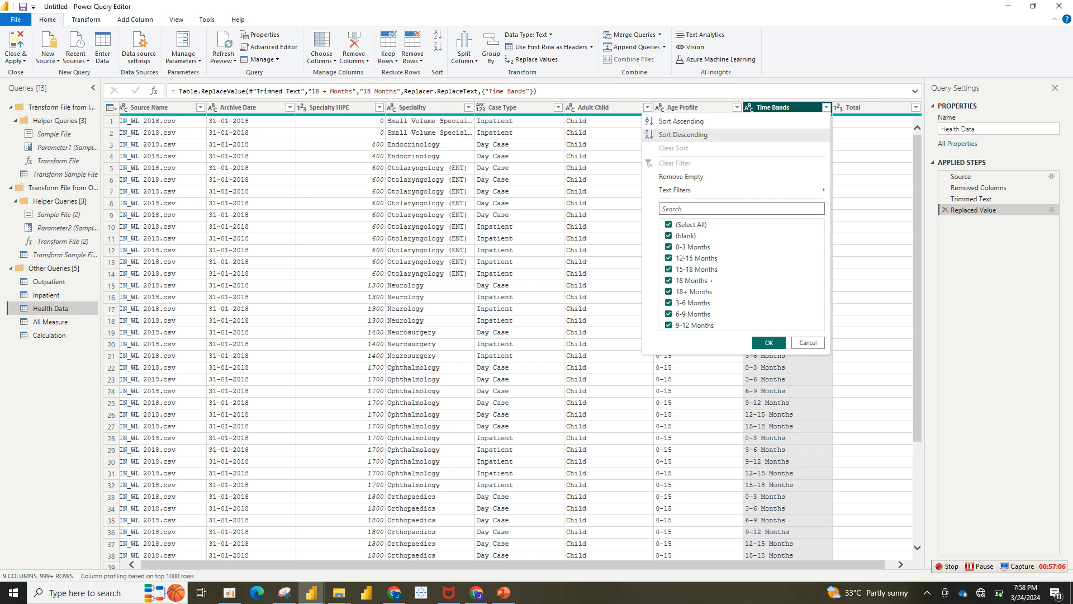
left_click(777, 106)
Replace the value "18 + Months" with "18 Months +" in the Time Bands column.
right_click(777, 105)
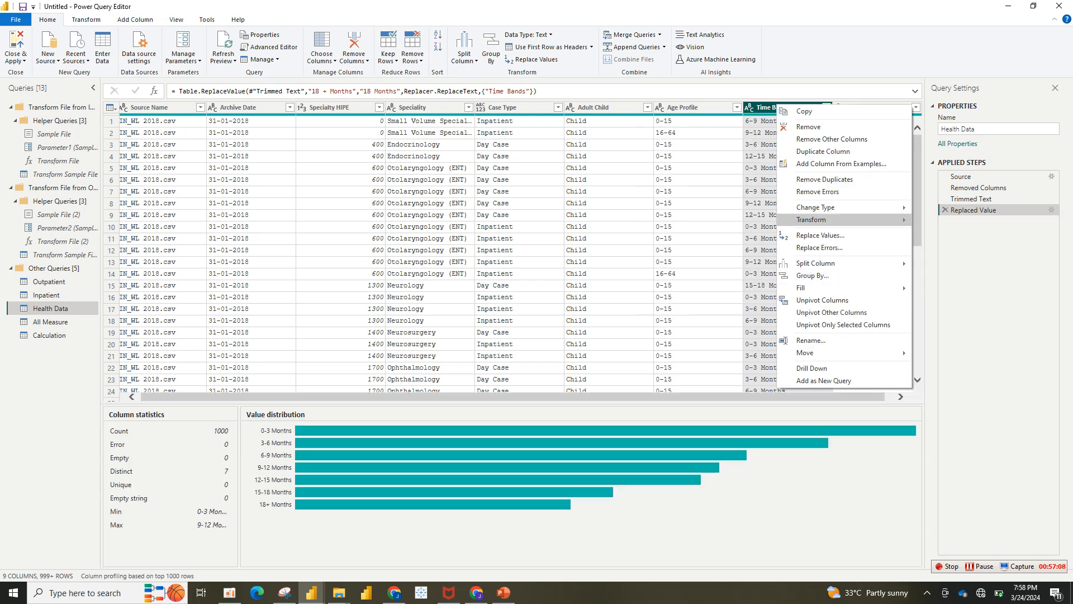
left_click(820, 235)
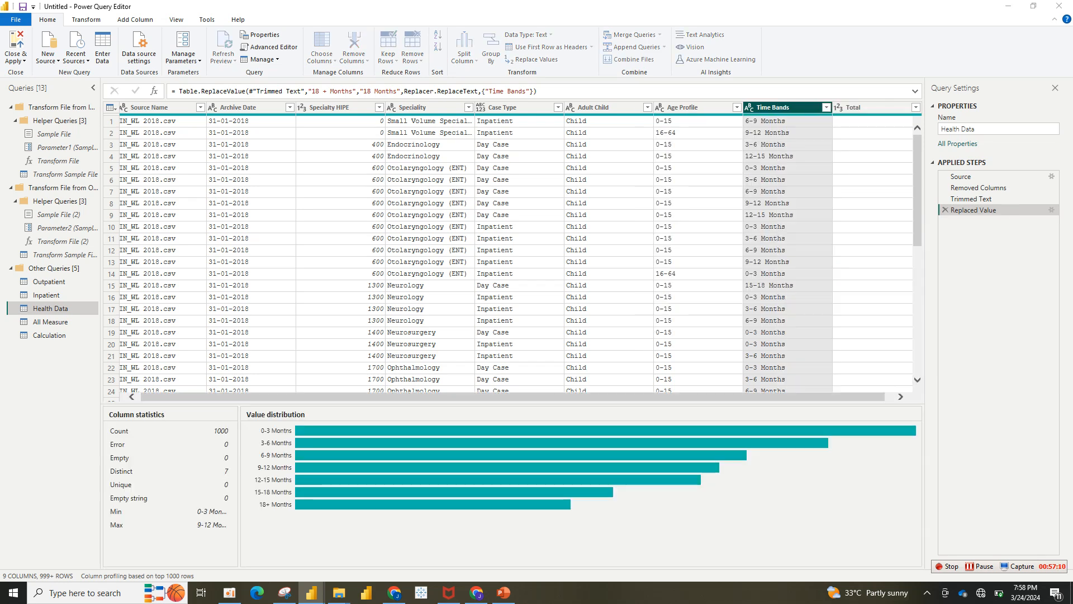
type("18")
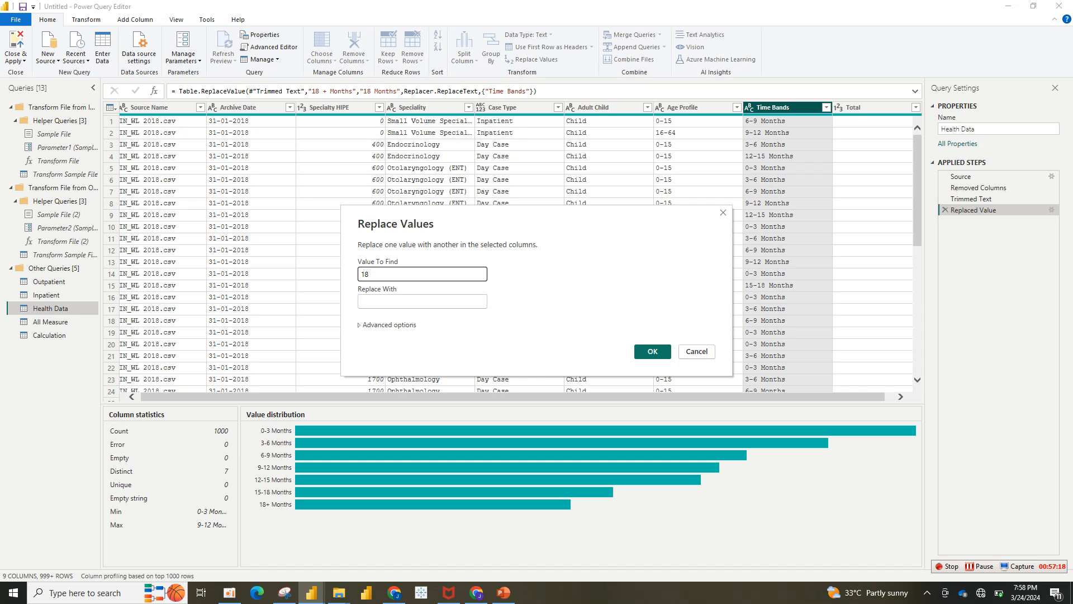
type("+ Months")
left_click(422, 301)
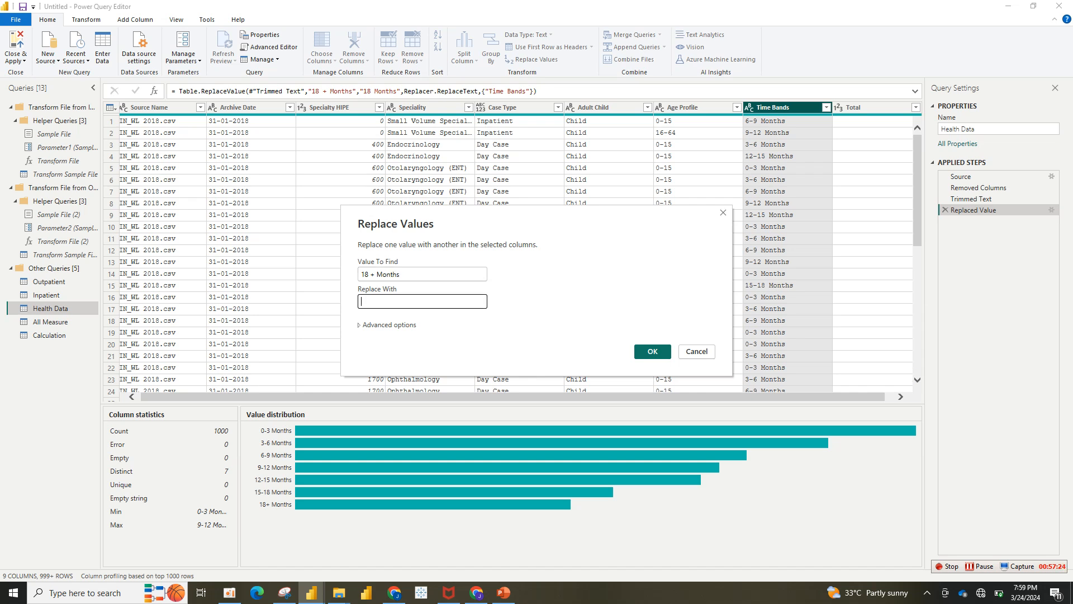
type("18 Months")
type("+")
key("Return")
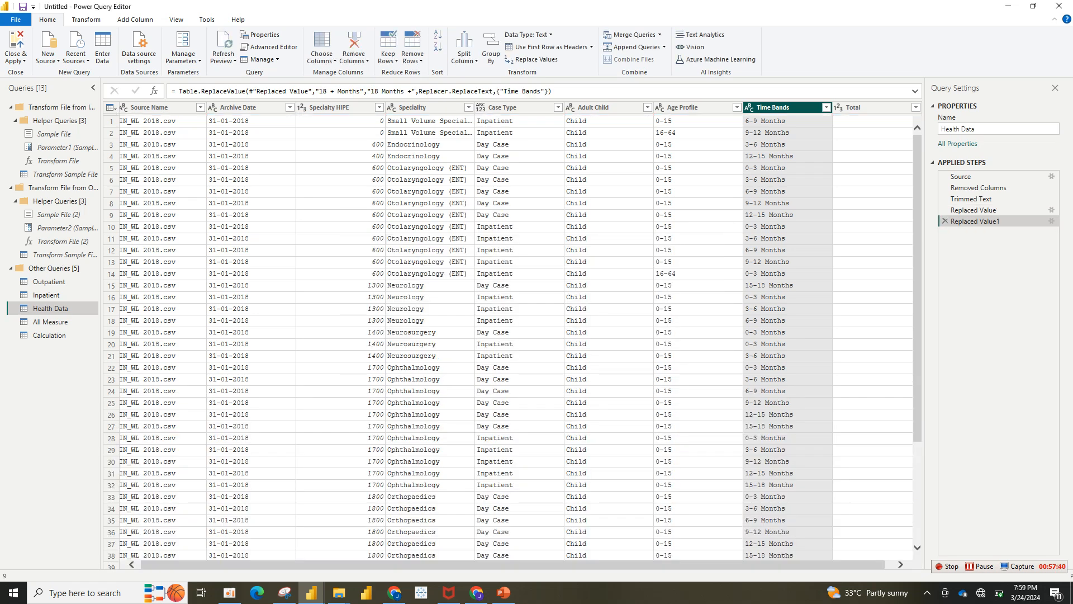
Load all distinct Time Bands values and apply the column filter with every value kept selected.
left_click(826, 107)
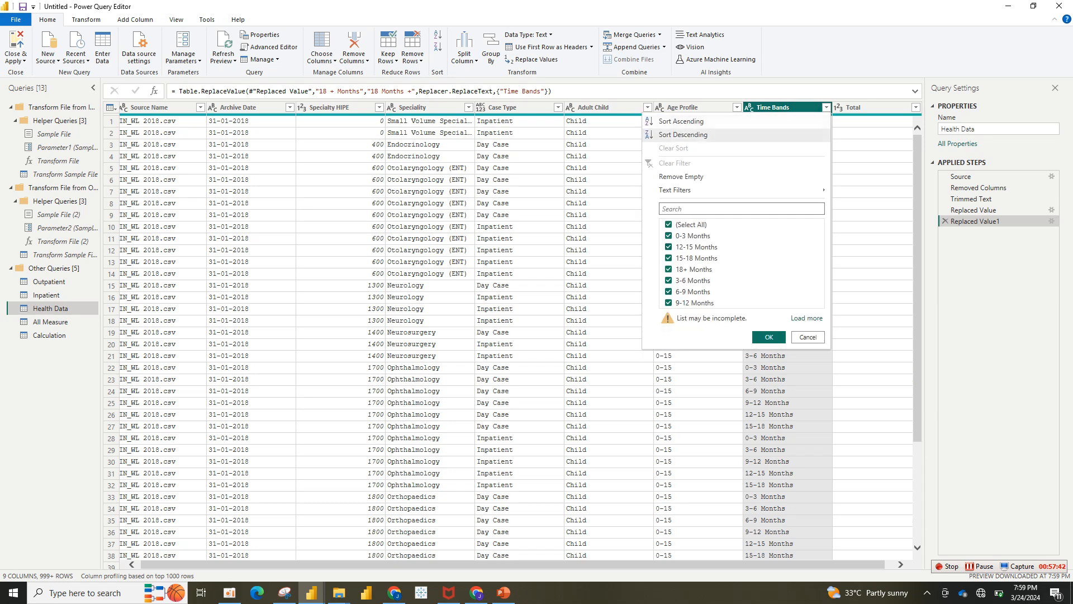
left_click(806, 318)
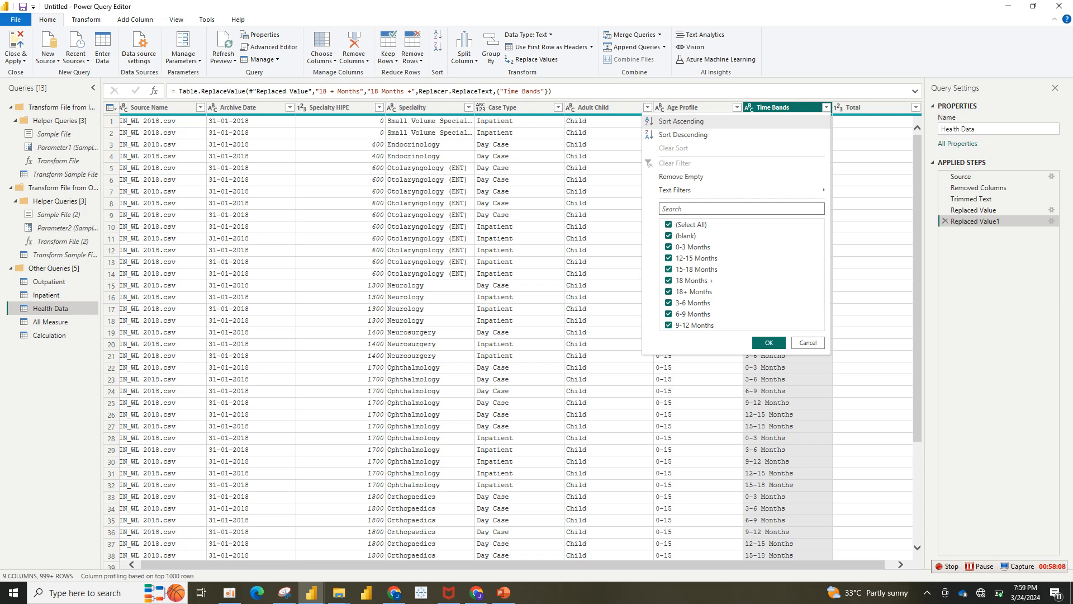
left_click(769, 343)
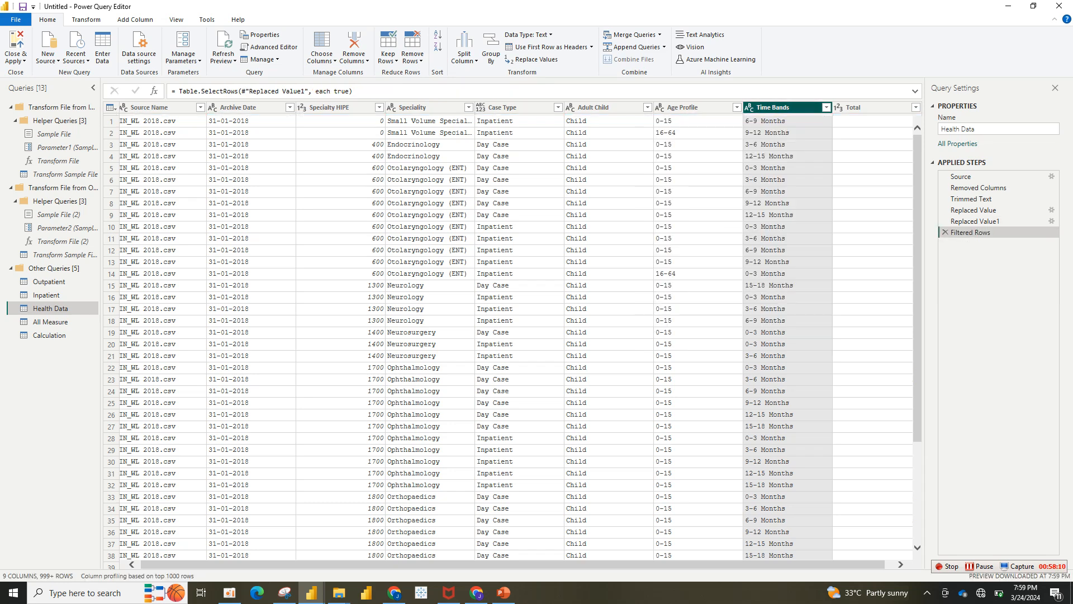
Replace the value "18+ Months" with "18 Months +" in the Time Bands column.
right_click(784, 107)
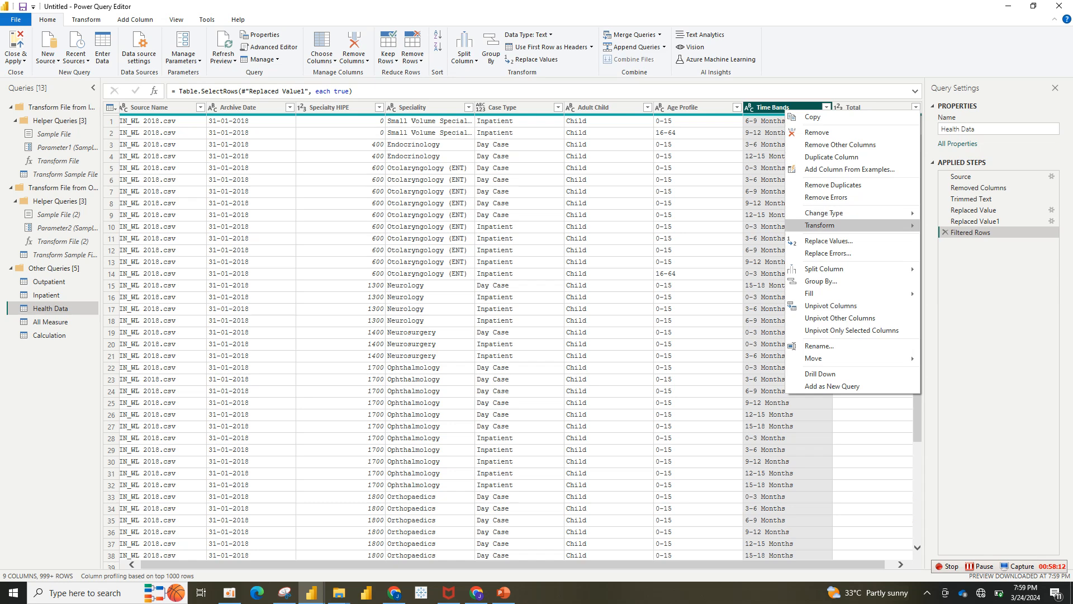
left_click(829, 241)
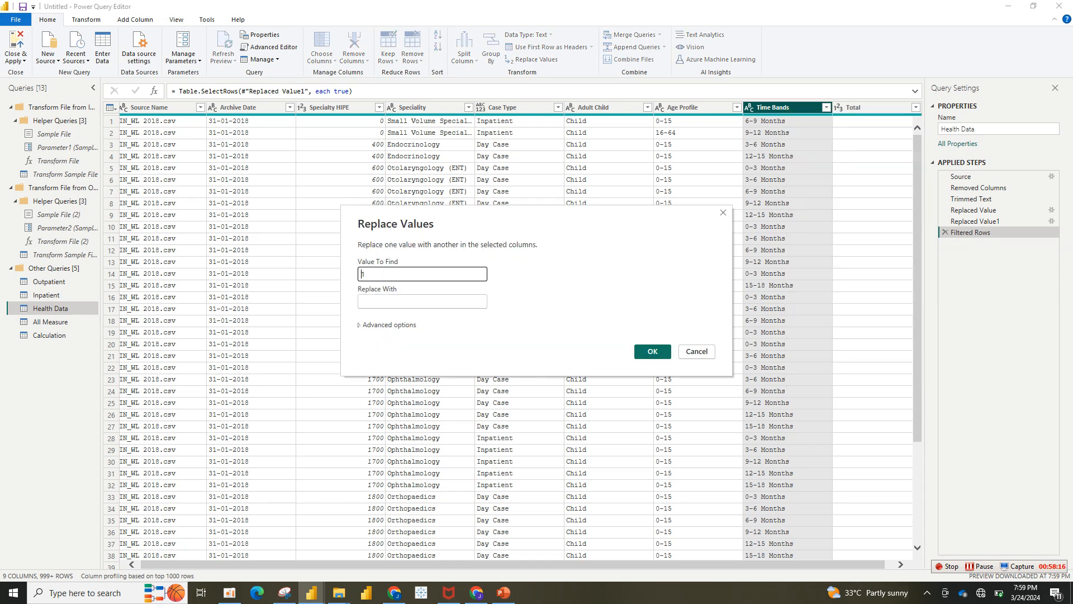
type("18+ Months")
key("Tab")
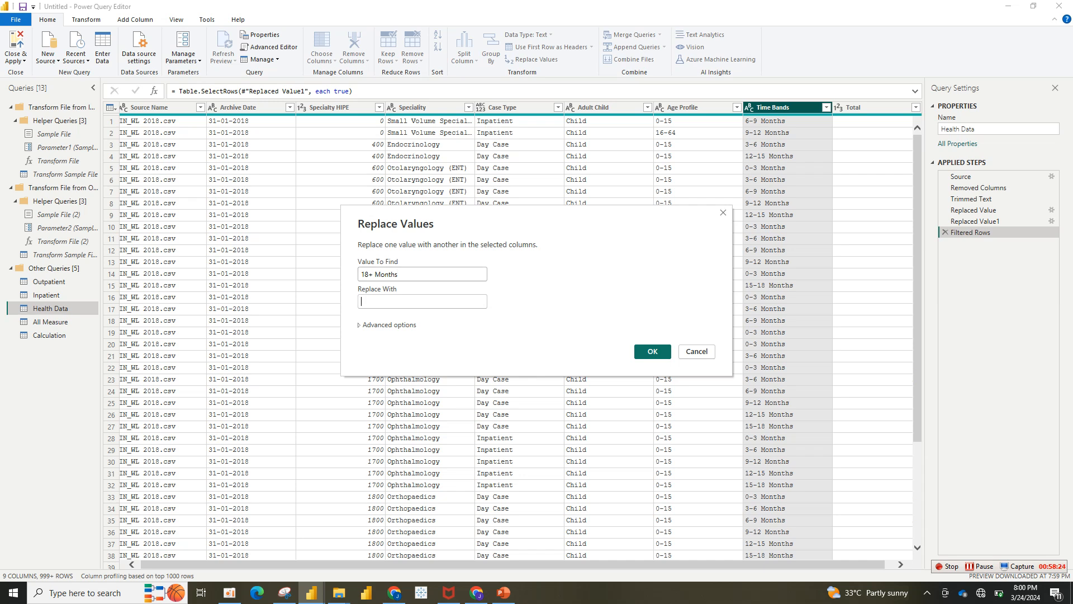
type("18 Months")
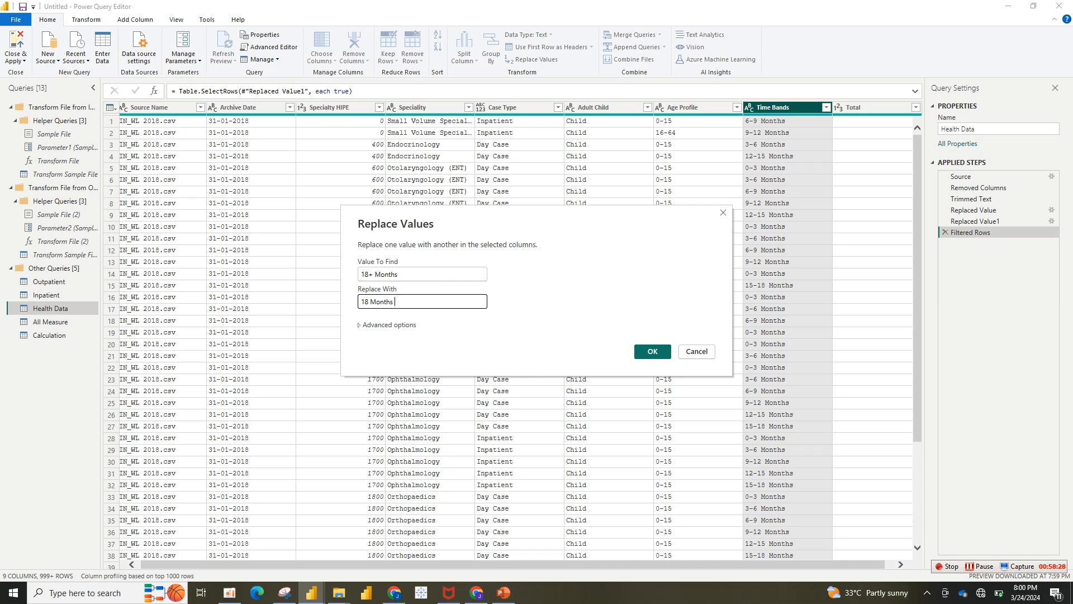
type(" +")
left_click(652, 351)
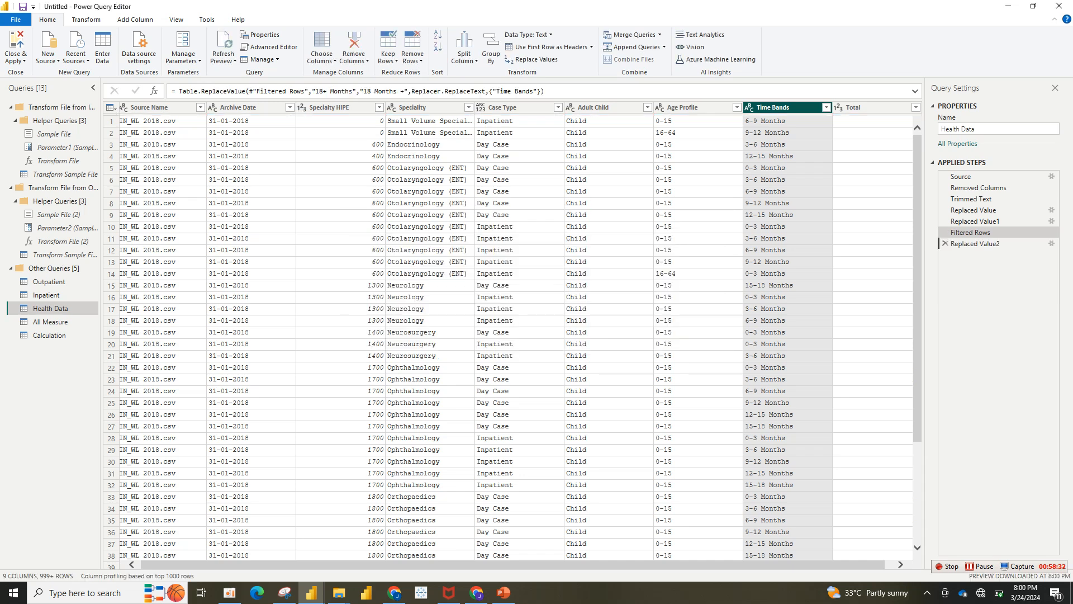
Check the Time Bands values, confirm the filter with all of them selected, and apply the query changes to the report.
left_click(826, 107)
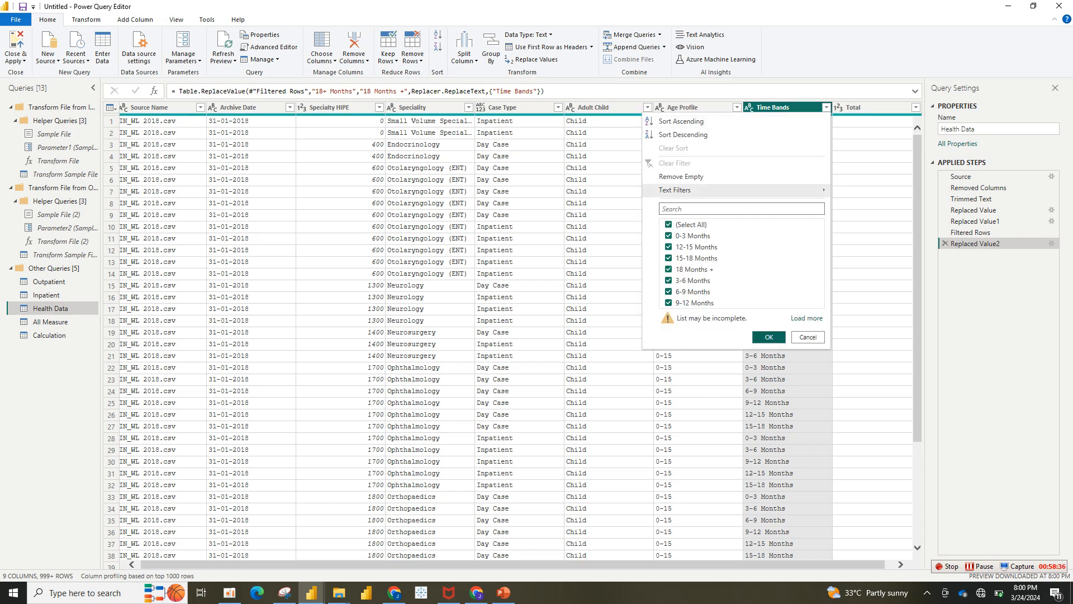
left_click(769, 337)
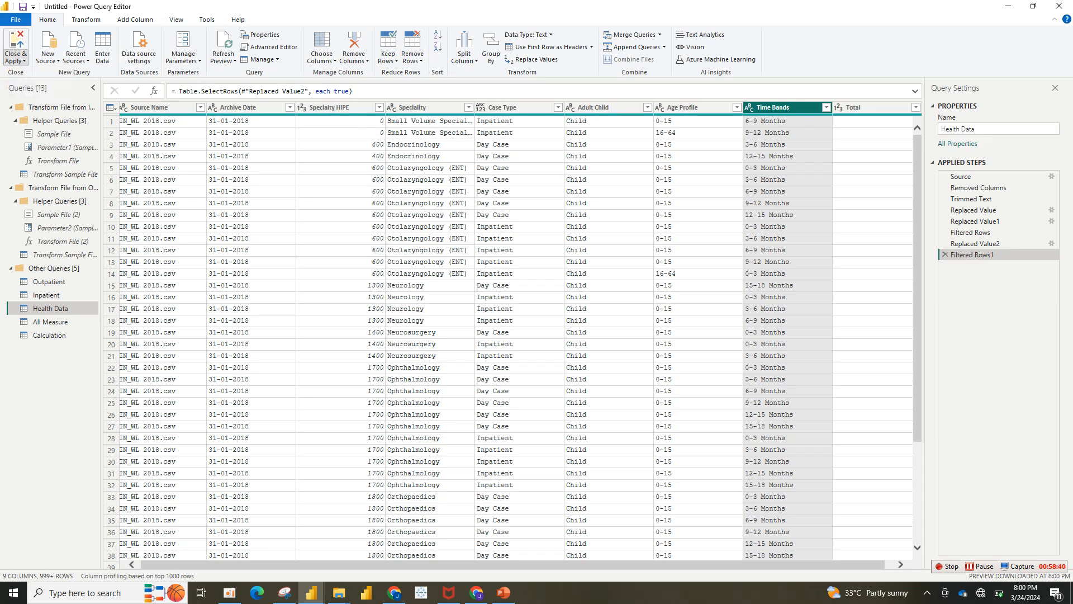
left_click(16, 47)
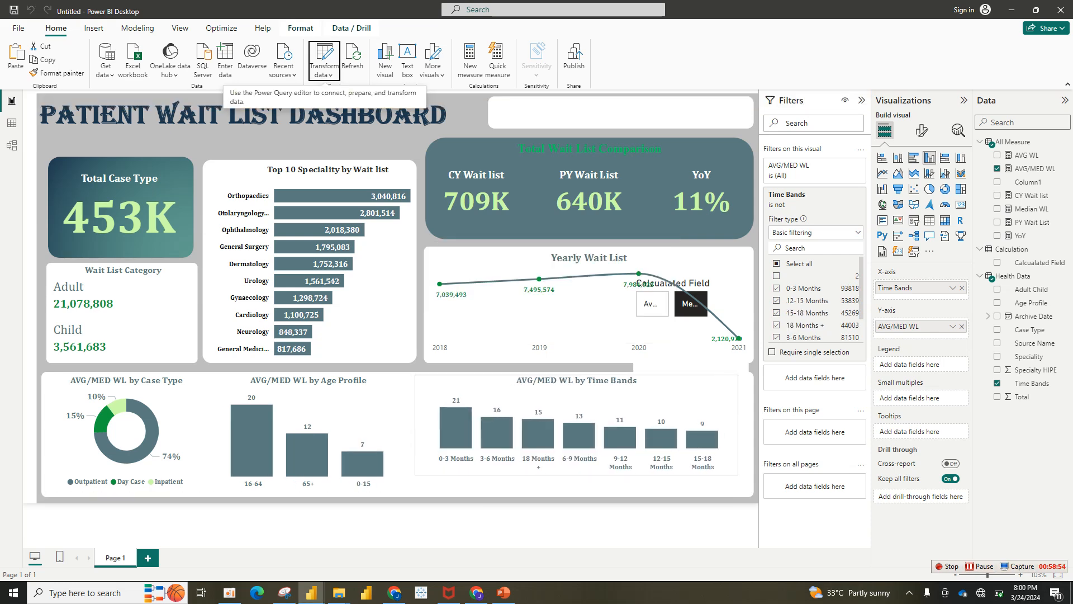
Make the AVG/MED WL by Time Bands chart taller and narrower, and turn off its background.
left_click_drag(738, 475, 731, 493)
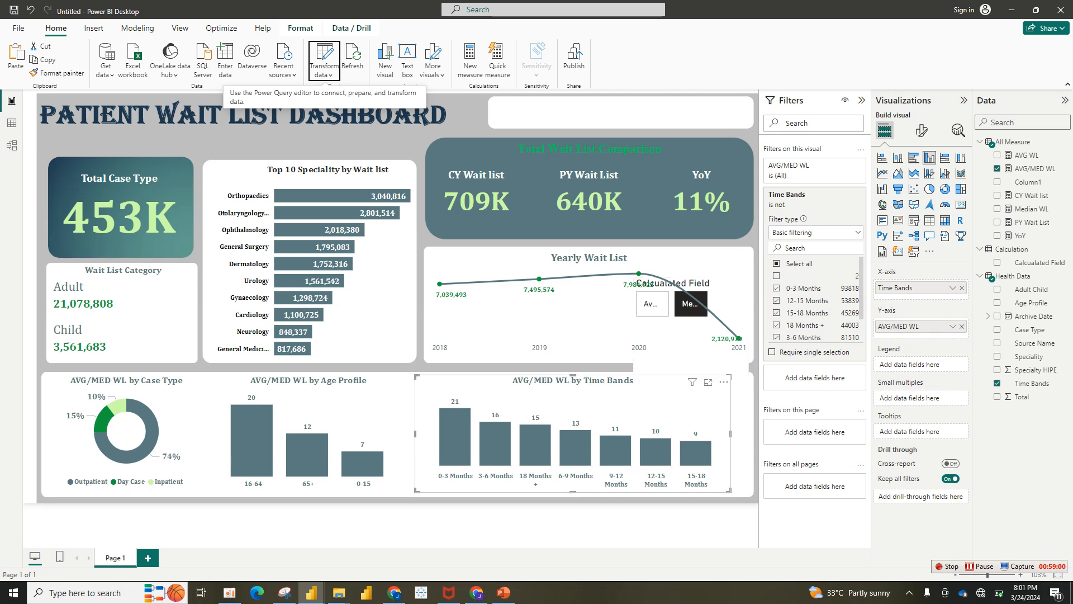
left_click_drag(730, 491, 701, 491)
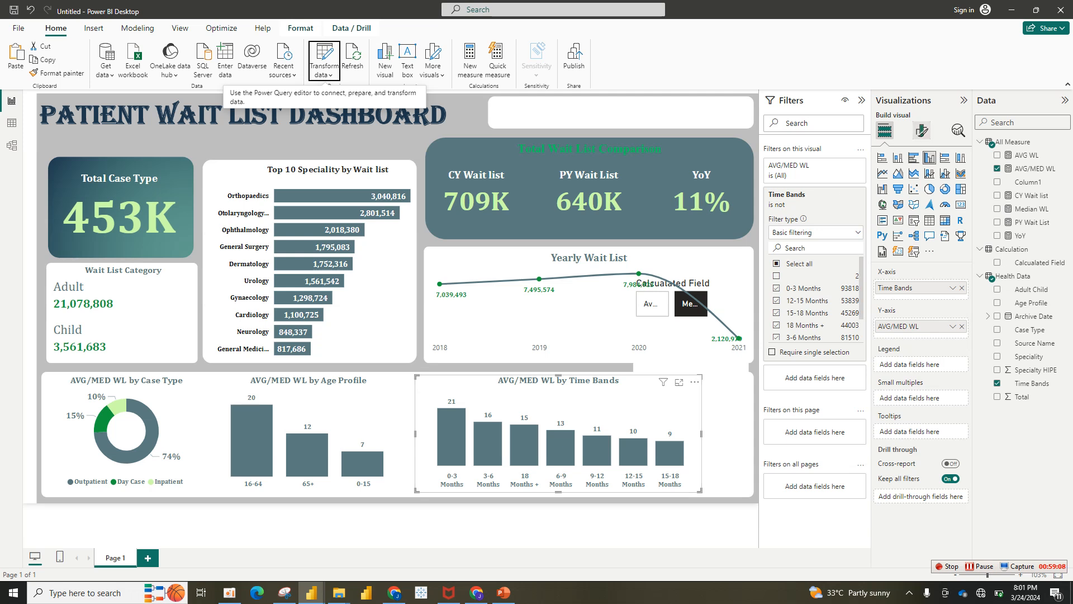
left_click(921, 130)
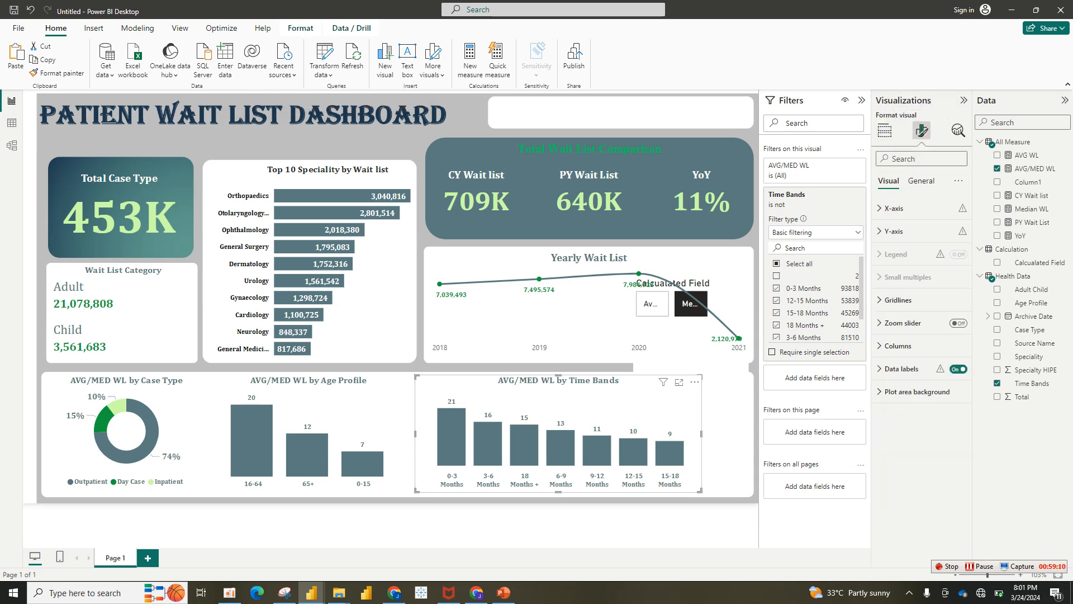
left_click(920, 181)
left_click(896, 254)
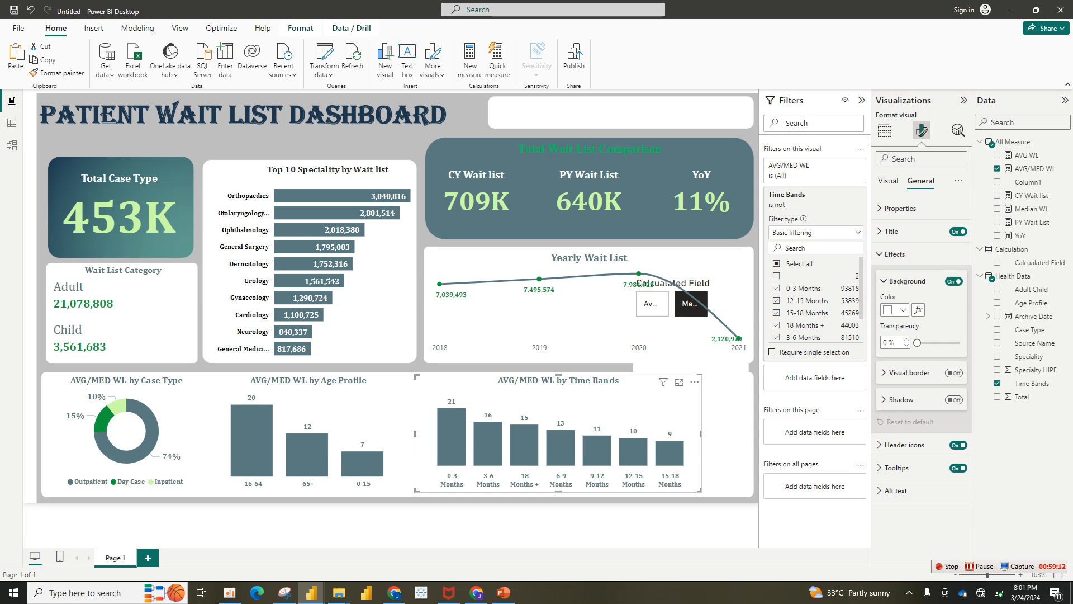
left_click(954, 281)
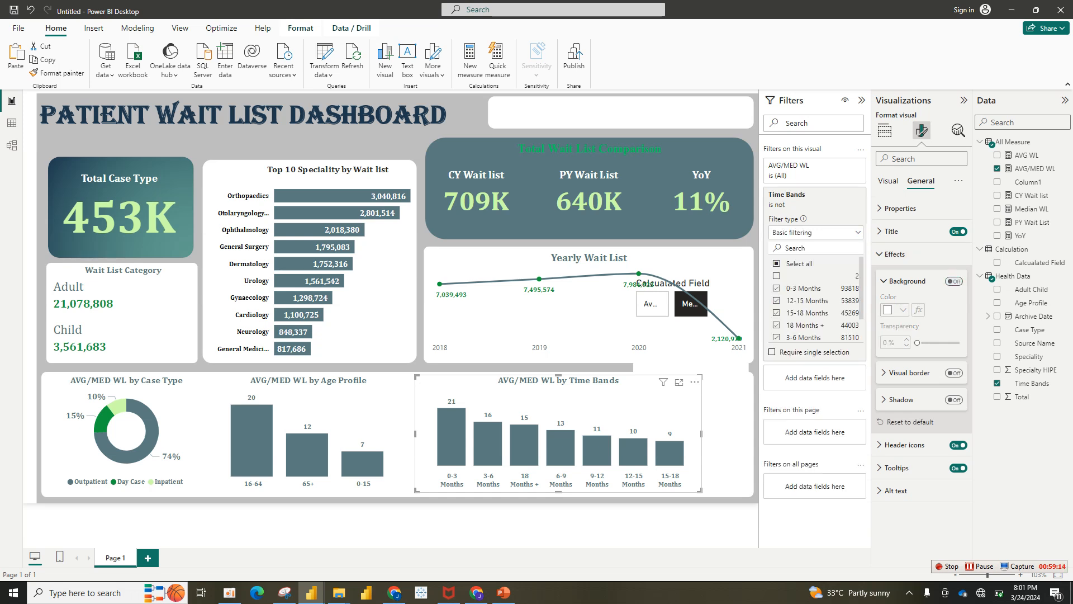
Move the Average/Median slicer out from behind the Yearly Wait List chart into the lower row, keeping that chart in its card.
left_click(884, 131)
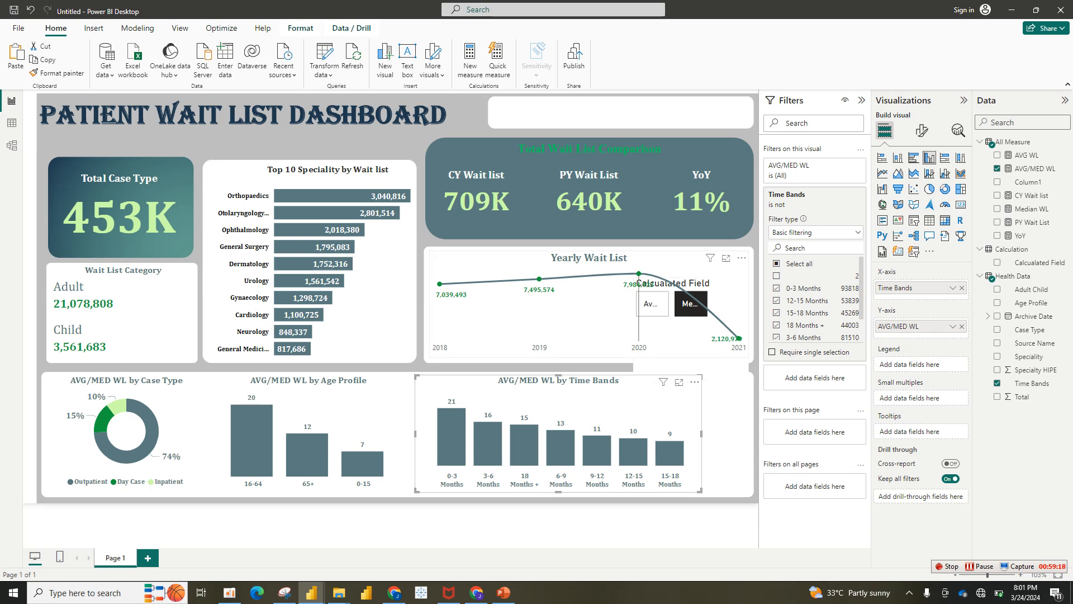
left_click(639, 319)
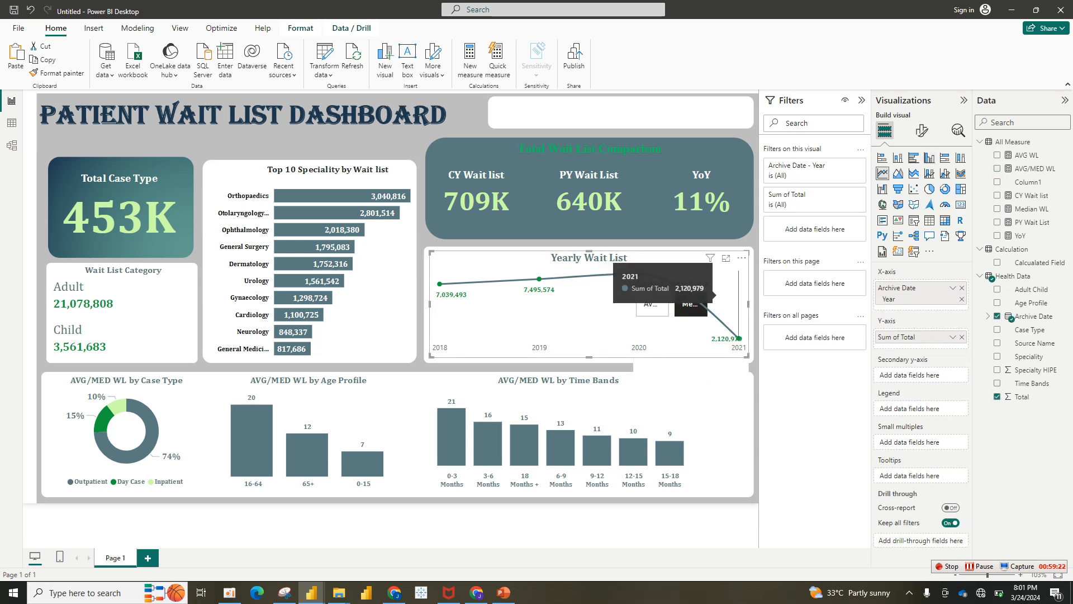
left_click_drag(721, 295, 721, 346)
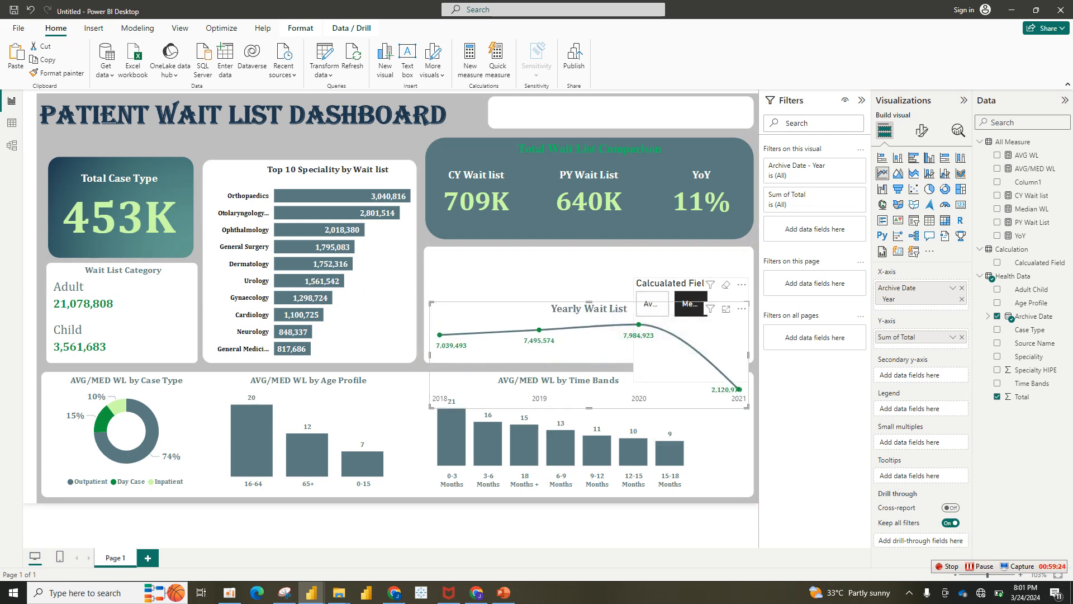
left_click_drag(671, 284, 372, 404)
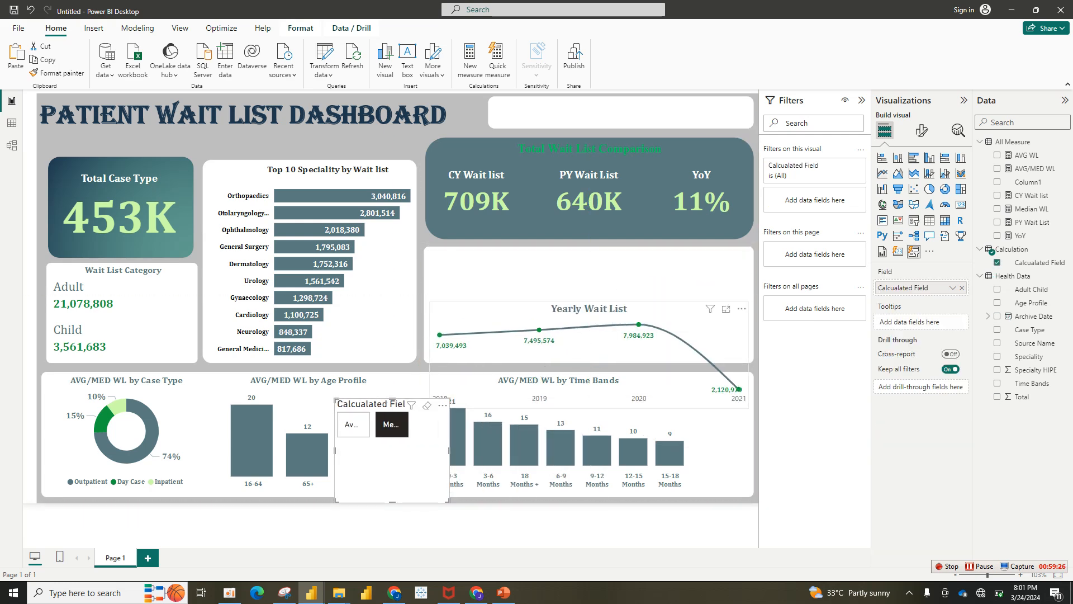
left_click_drag(559, 364, 559, 310)
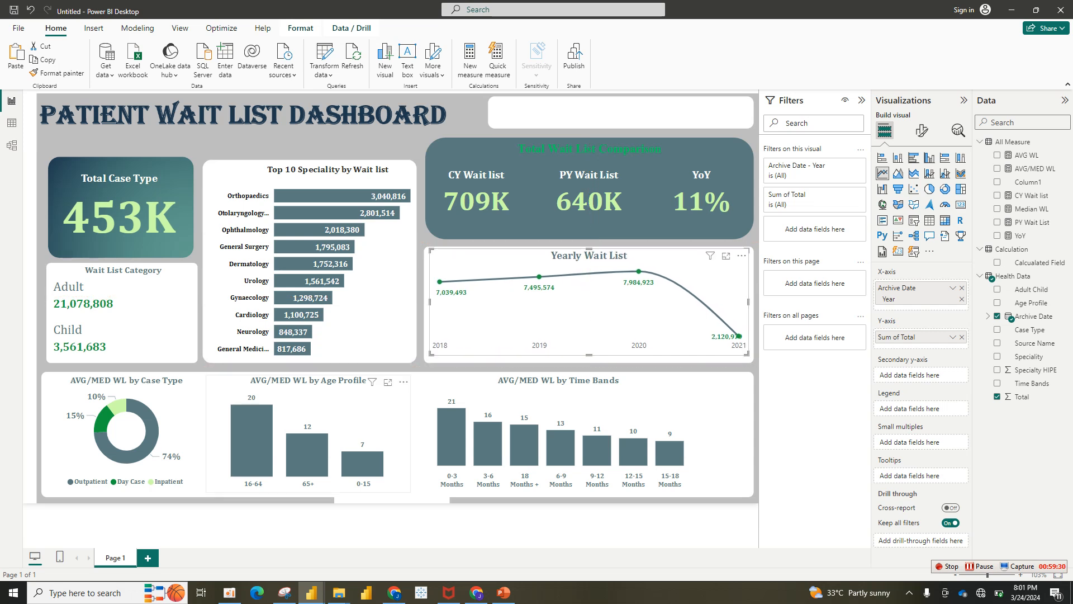
Move the Average/Median slicer from behind the Age Profile chart to the right end of the Time Bands chart, keeping the Age Profile chart in place.
left_click(375, 413)
left_click(525, 398)
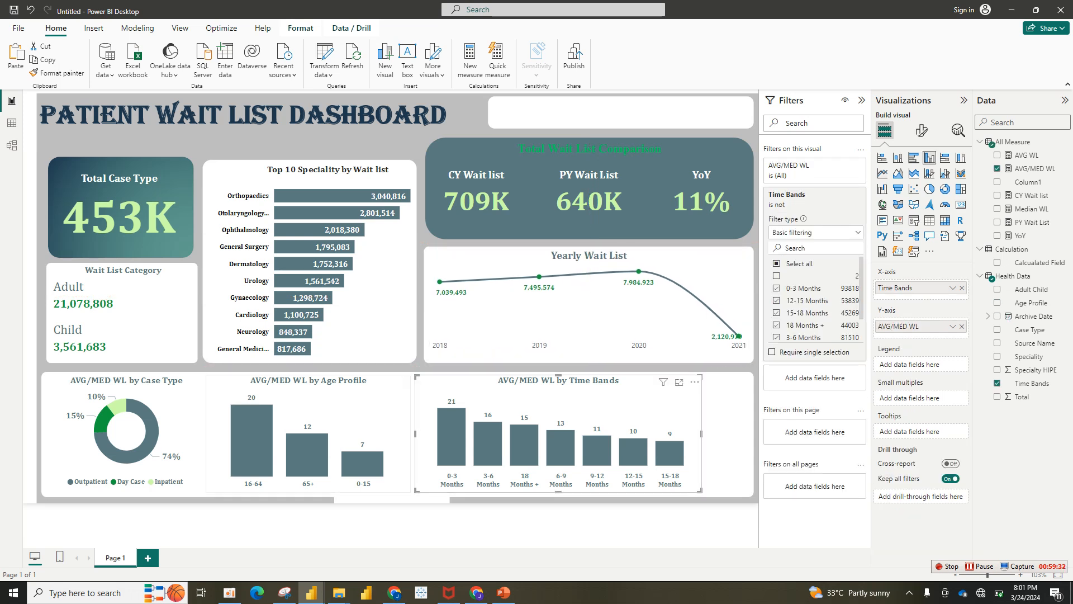
left_click(378, 472)
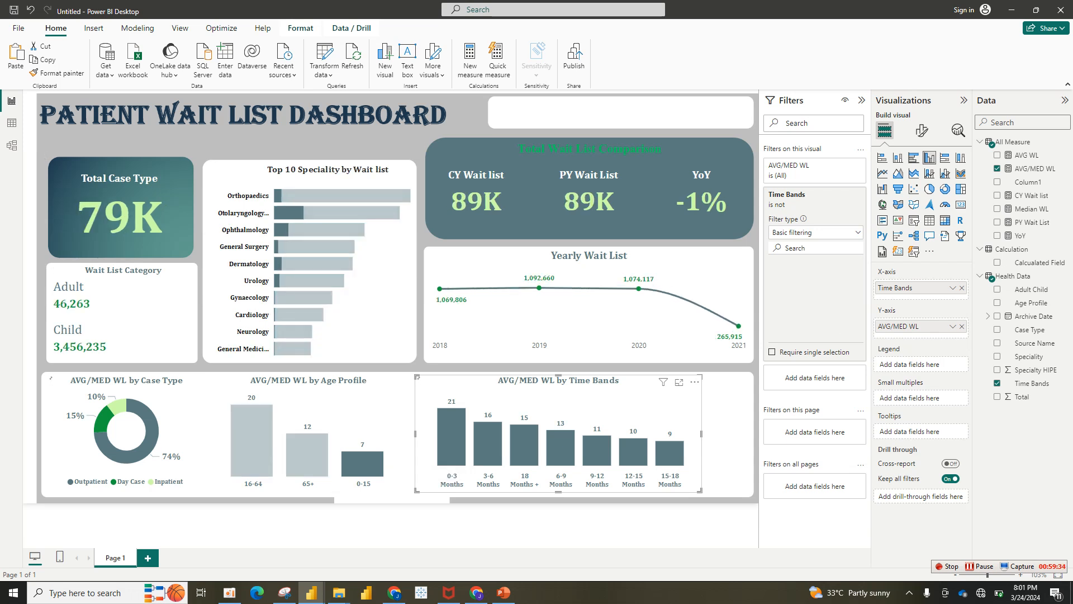
left_click(386, 524)
left_click(369, 468)
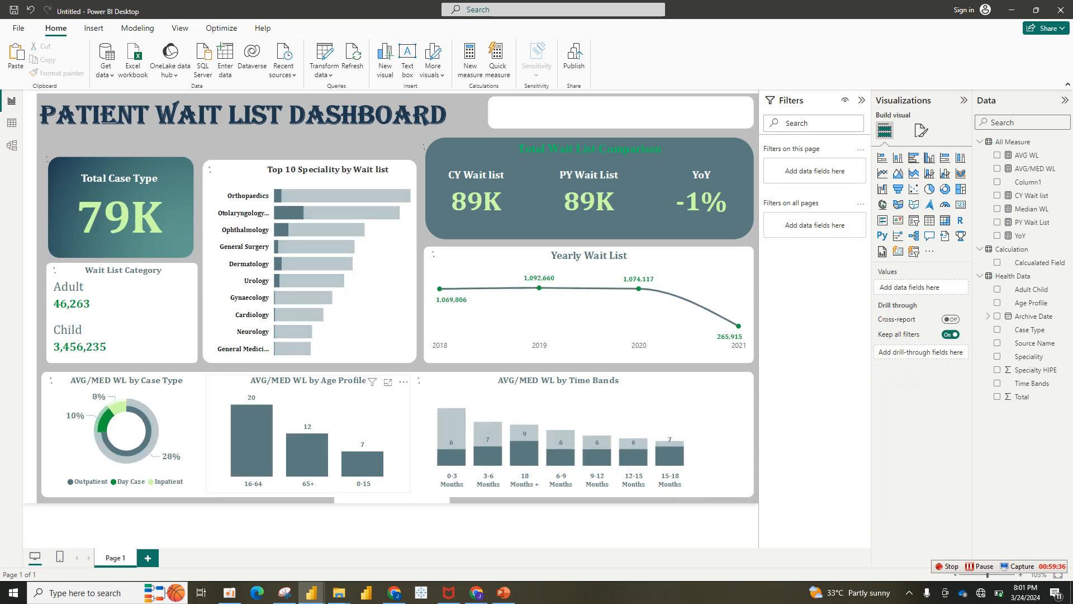
left_click_drag(373, 420, 373, 326)
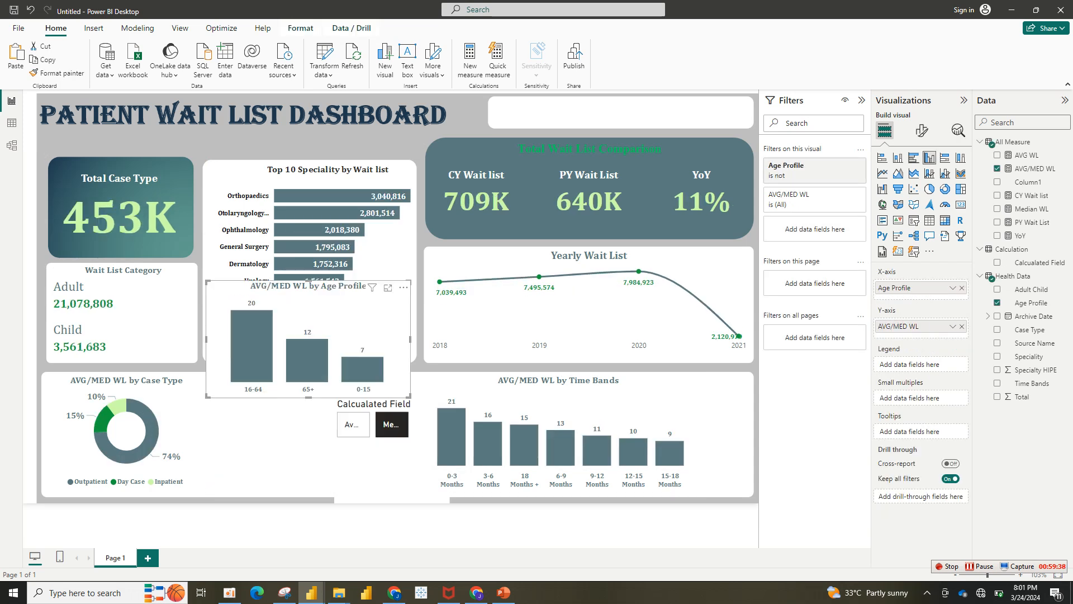
left_click_drag(392, 400, 700, 390)
left_click_drag(373, 325, 373, 420)
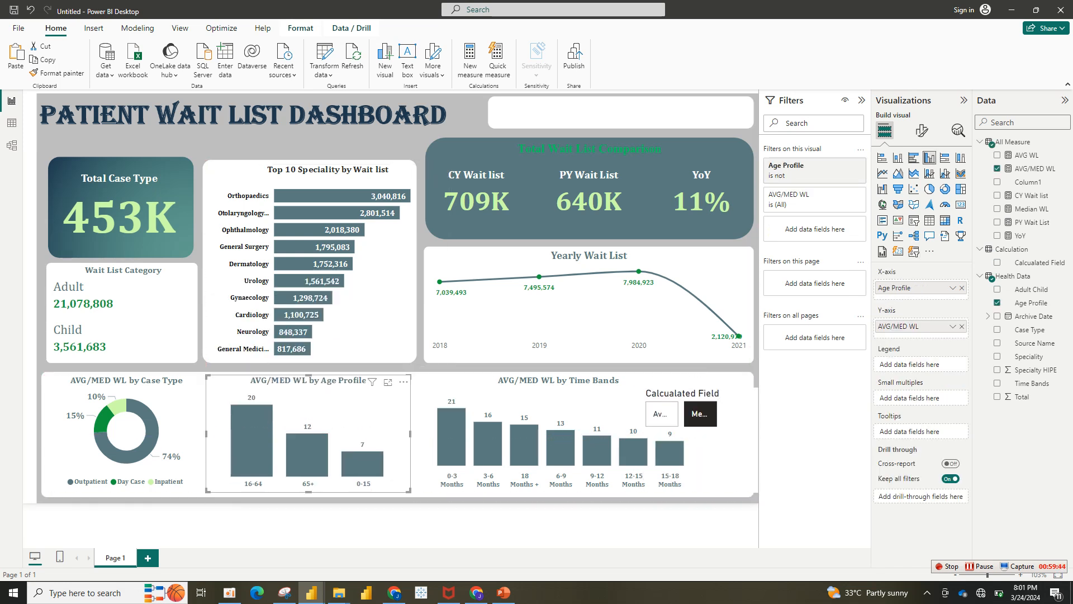
Set the Average/Median slicer's layout to 1 column.
left_click(726, 453)
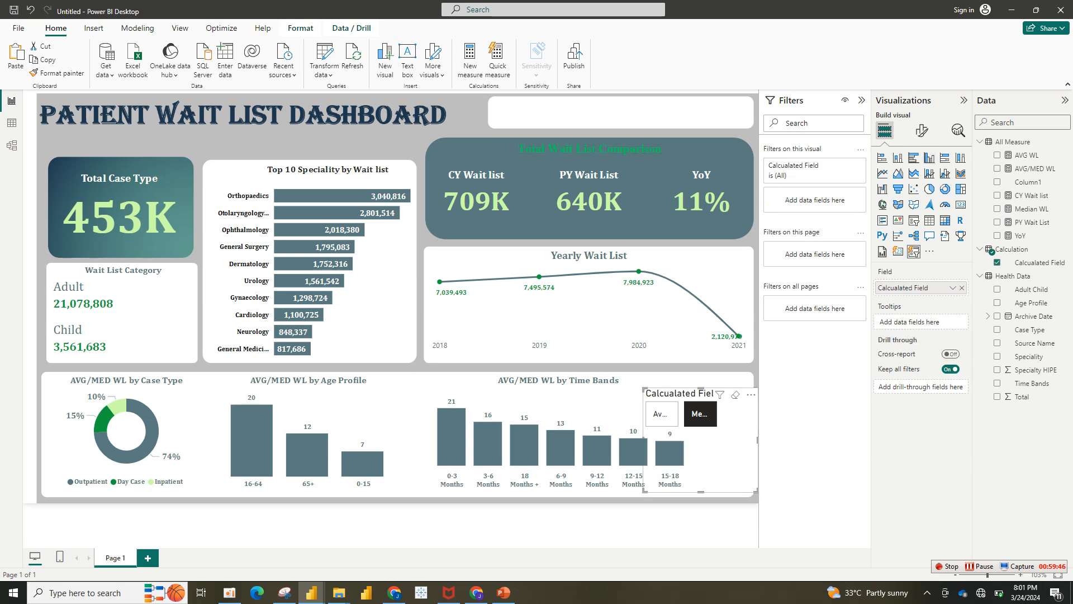
left_click(921, 130)
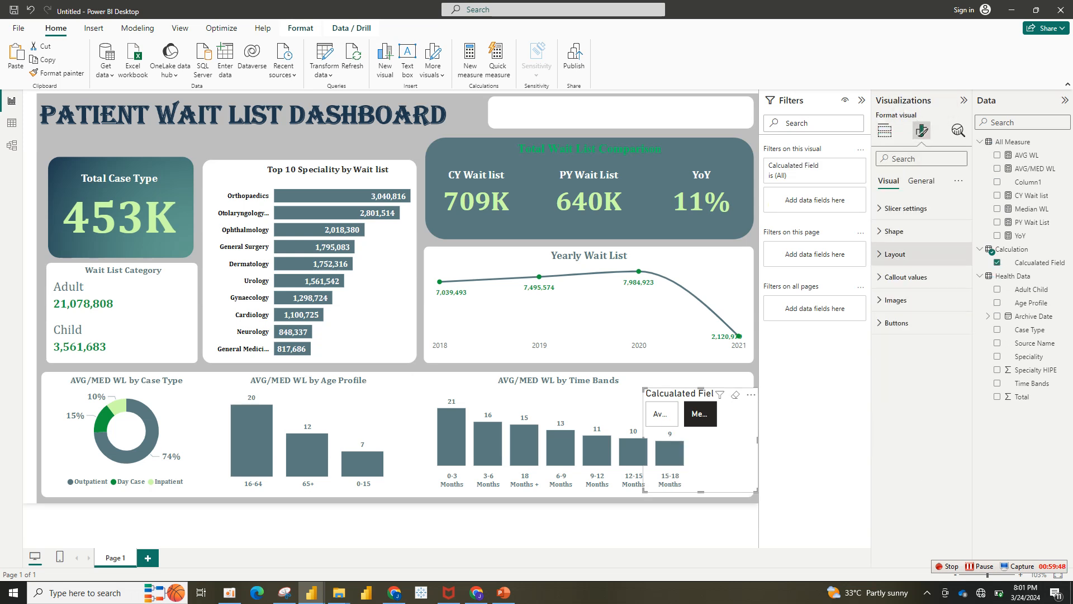
left_click(895, 254)
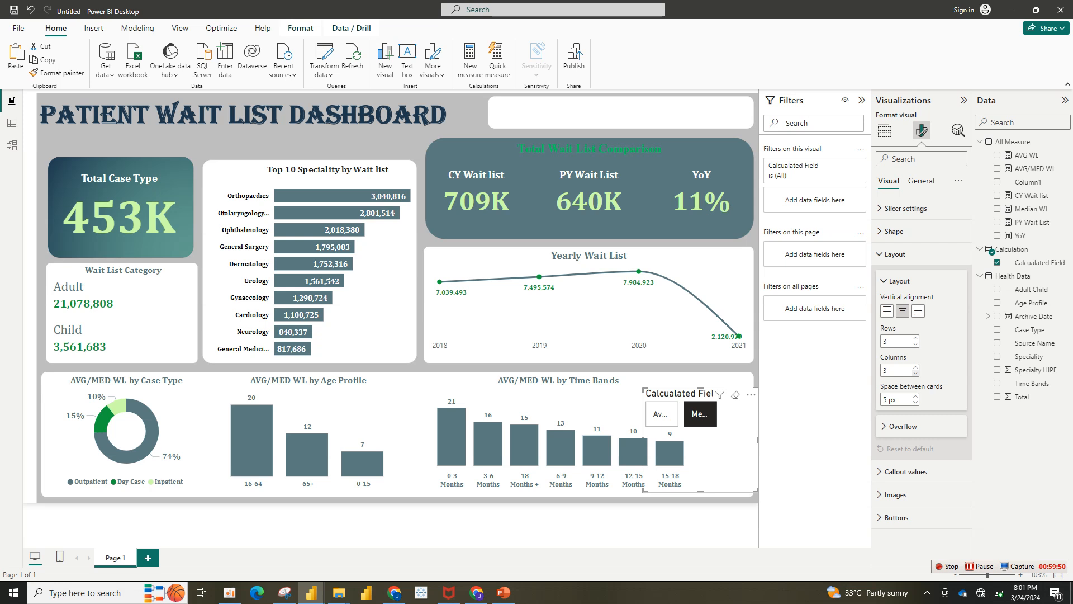
left_click(915, 366)
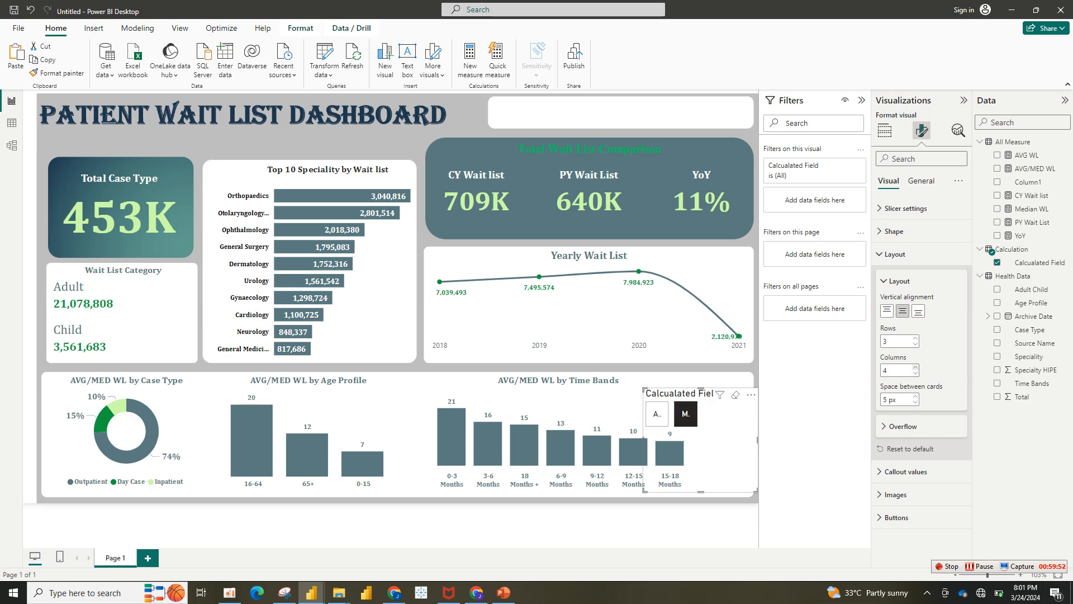
left_click(916, 367)
left_click(916, 373)
left_click(915, 373)
left_click(916, 373)
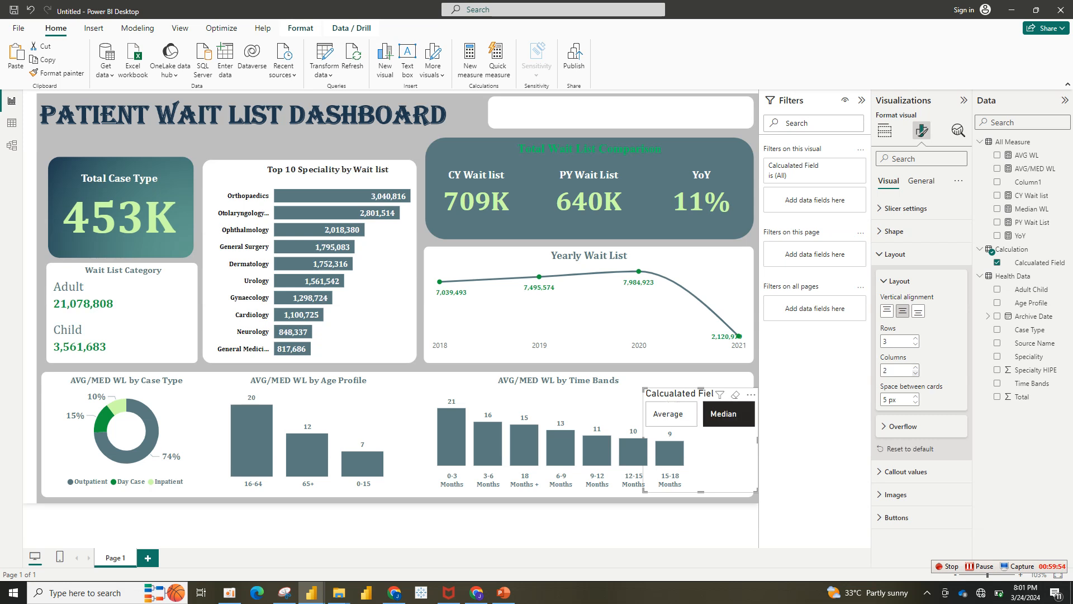
left_click(915, 374)
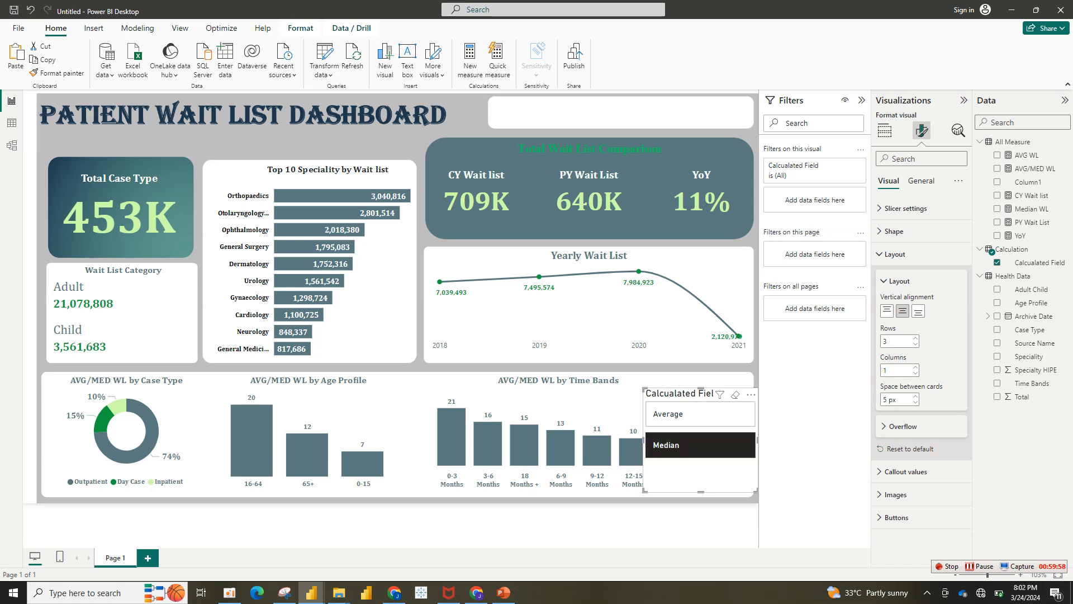
Narrow the Average/Median slicer to fit beside the Time Bands chart, and turn off its title and background.
left_click_drag(644, 440, 691, 441)
left_click(921, 181)
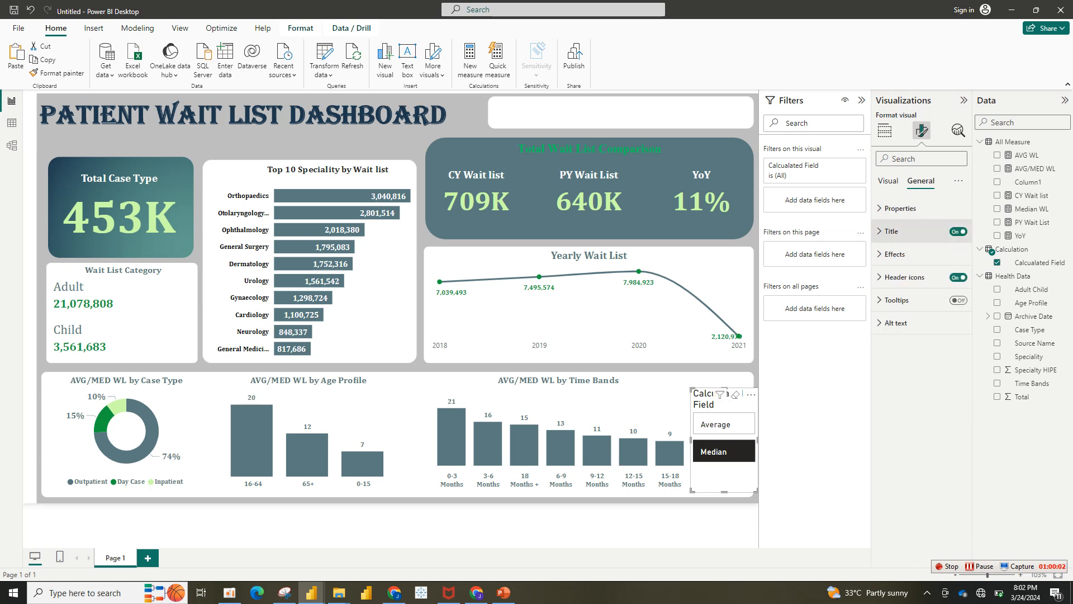
left_click(958, 231)
left_click(894, 253)
left_click(954, 281)
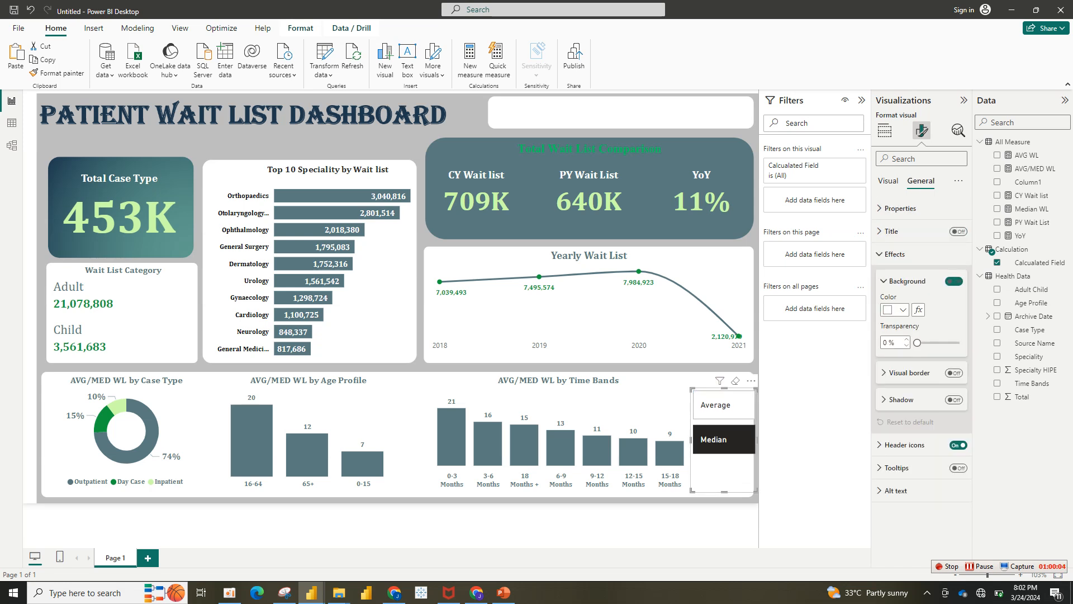
Turn on Force selection for the slicer and switch between Average and Median, leaving Average selected.
left_click(888, 181)
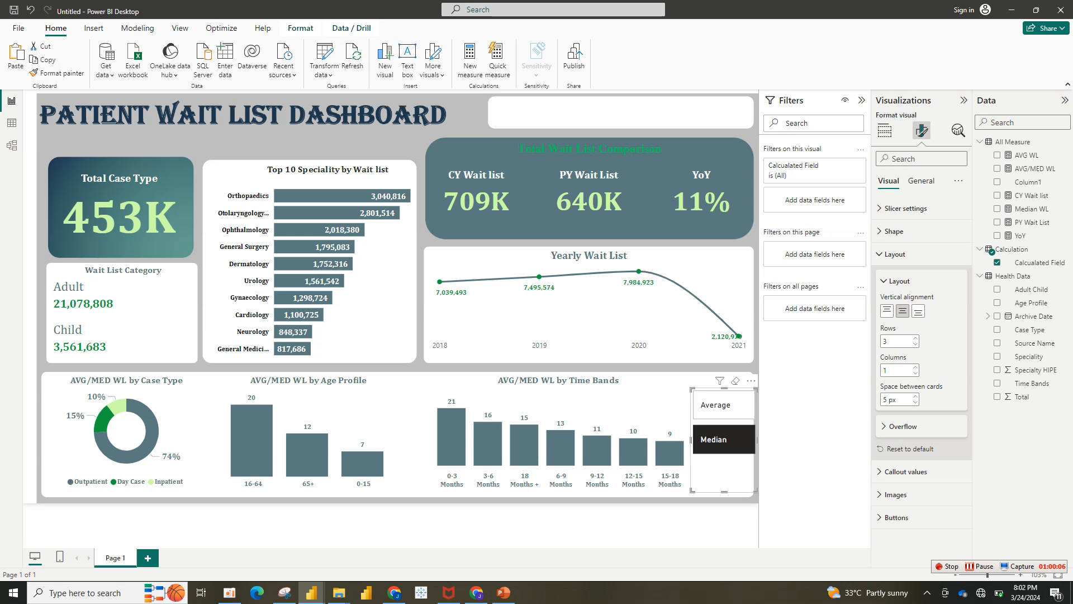
left_click(898, 281)
left_click(894, 231)
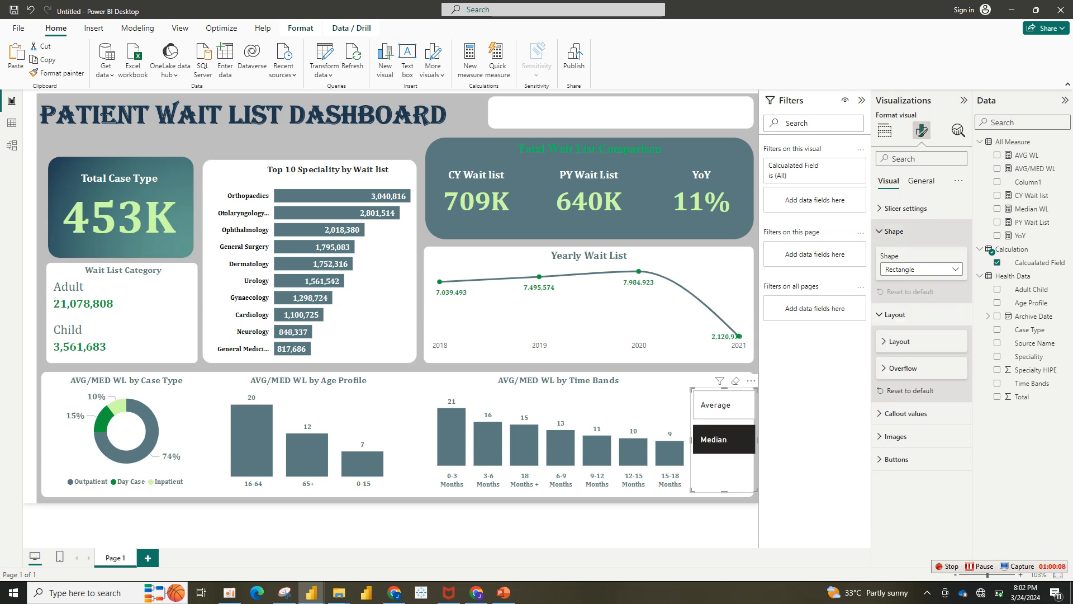
left_click(894, 231)
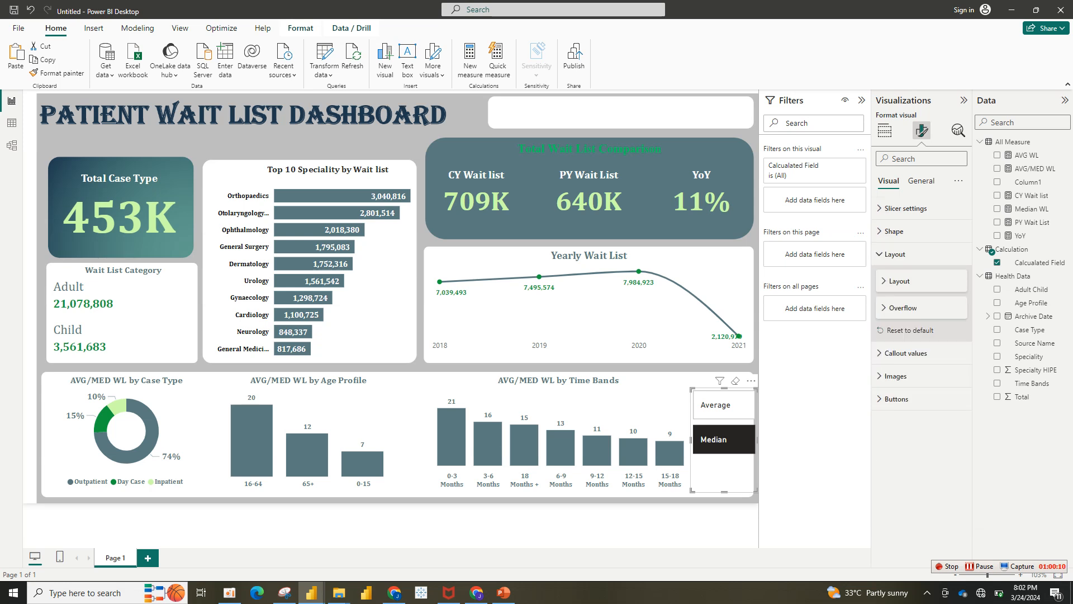
left_click(906, 207)
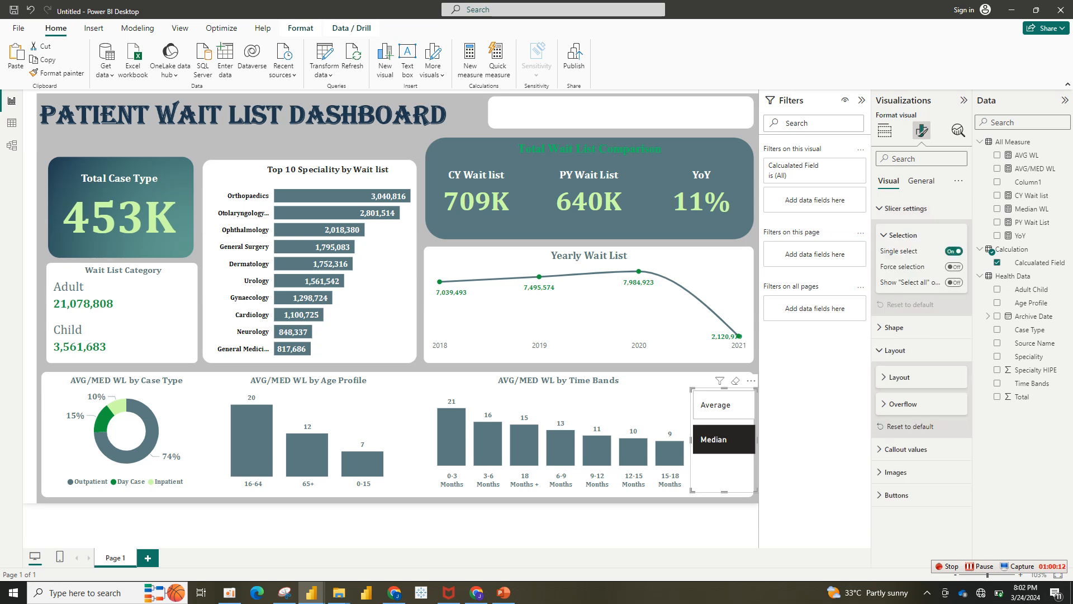
left_click(723, 405)
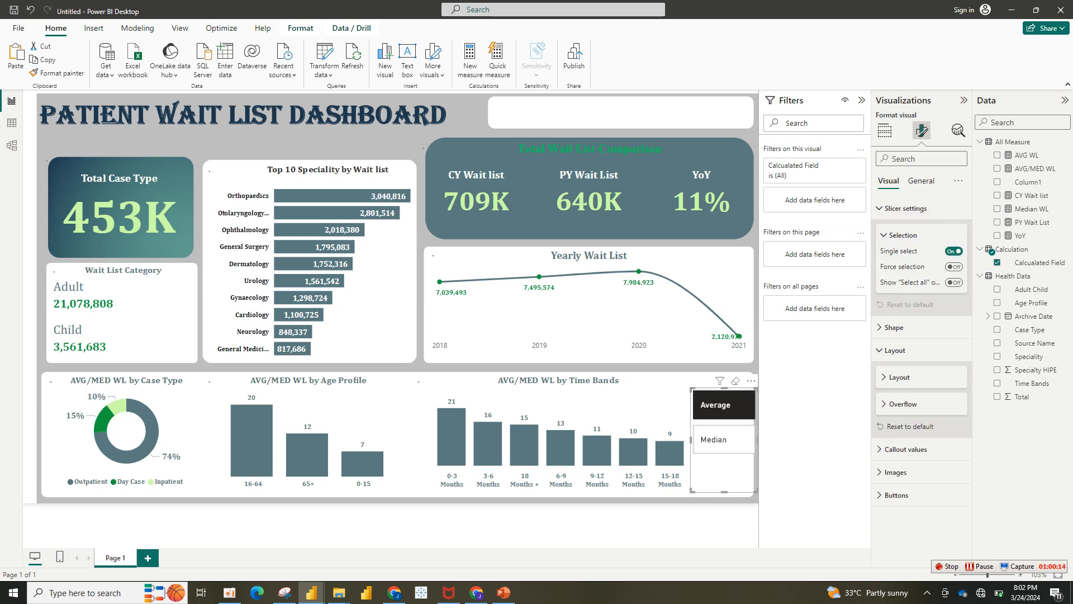
left_click(953, 267)
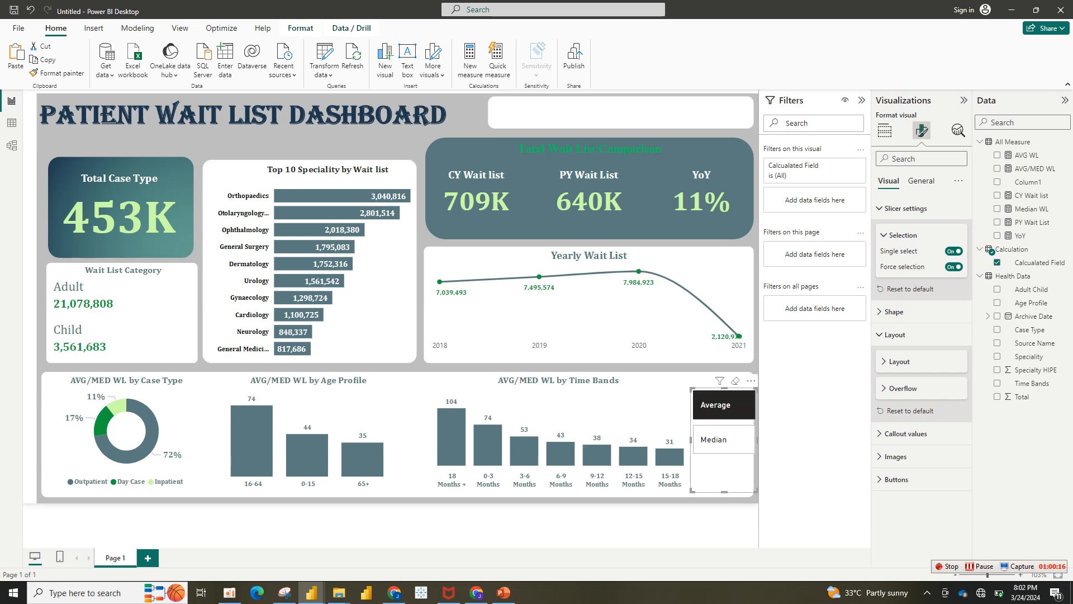
left_click(724, 439)
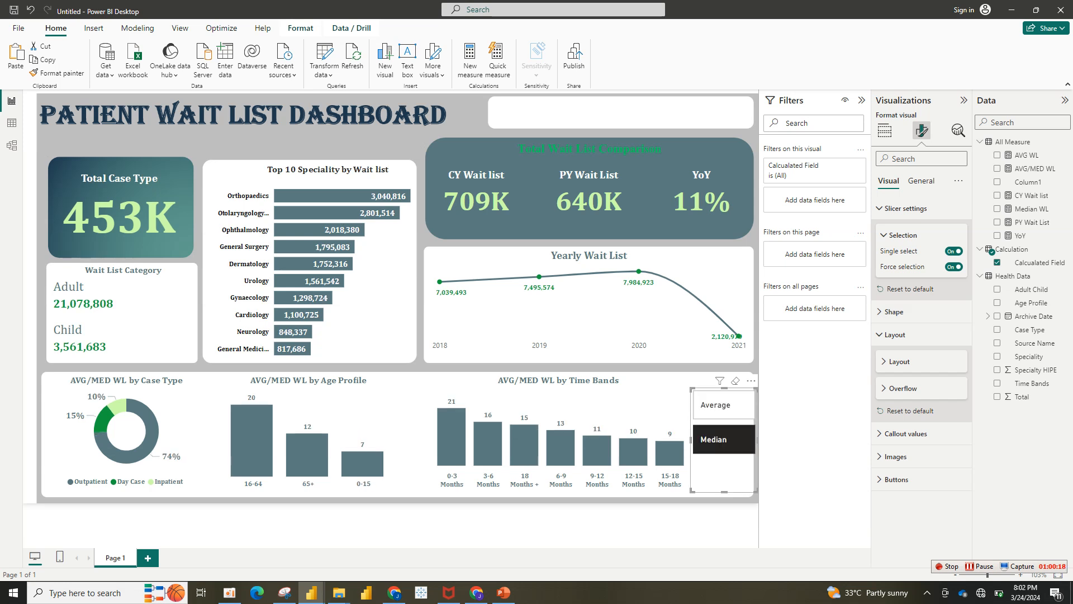
left_click(724, 405)
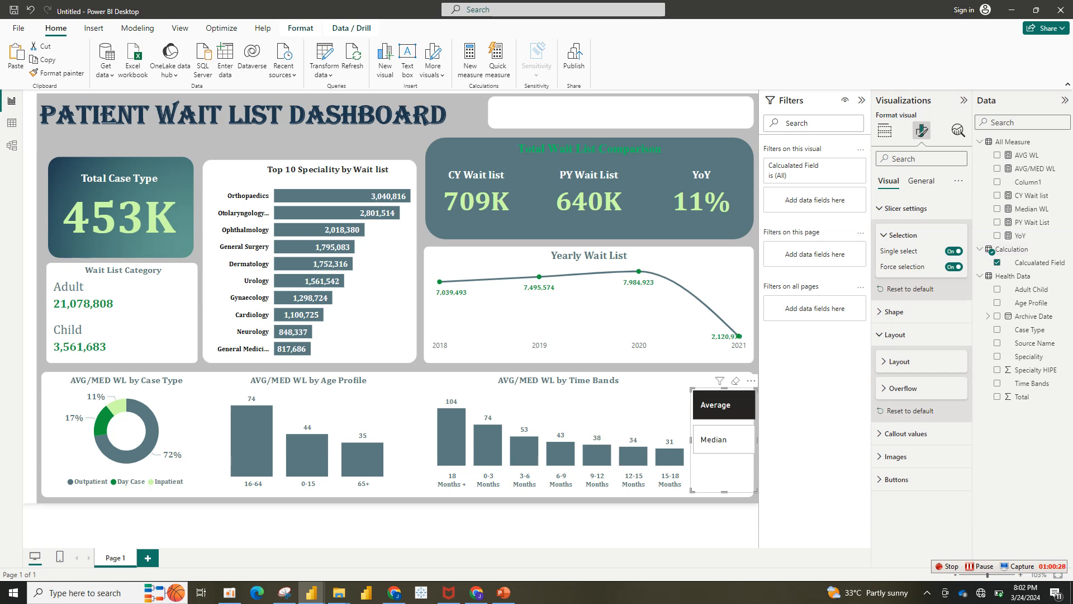
Set the Average/Median slicer's layout to 2 rows.
left_click(895, 334)
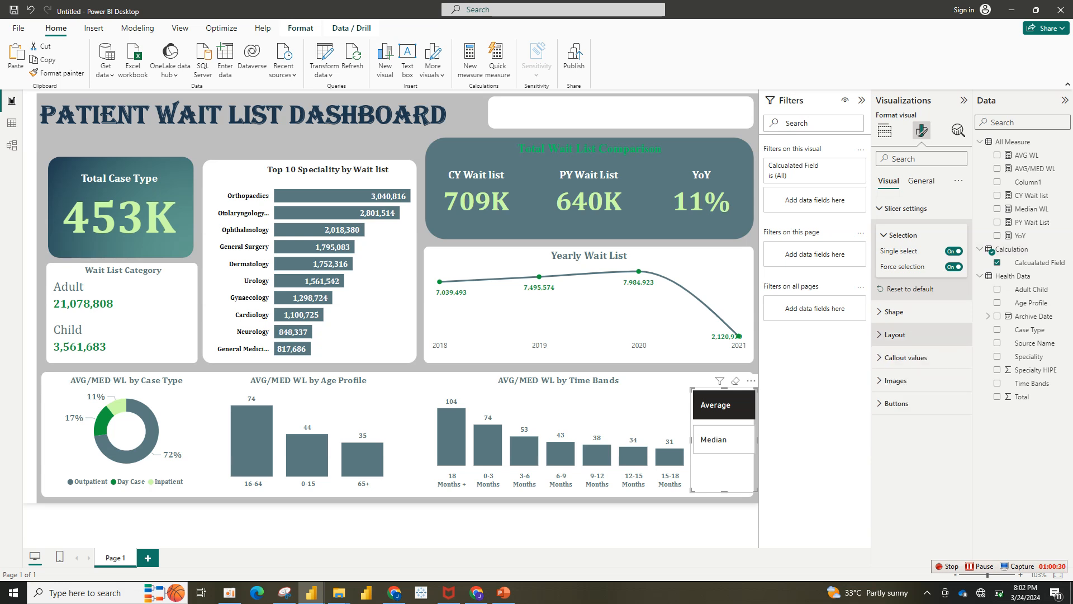
left_click(894, 334)
left_click(894, 311)
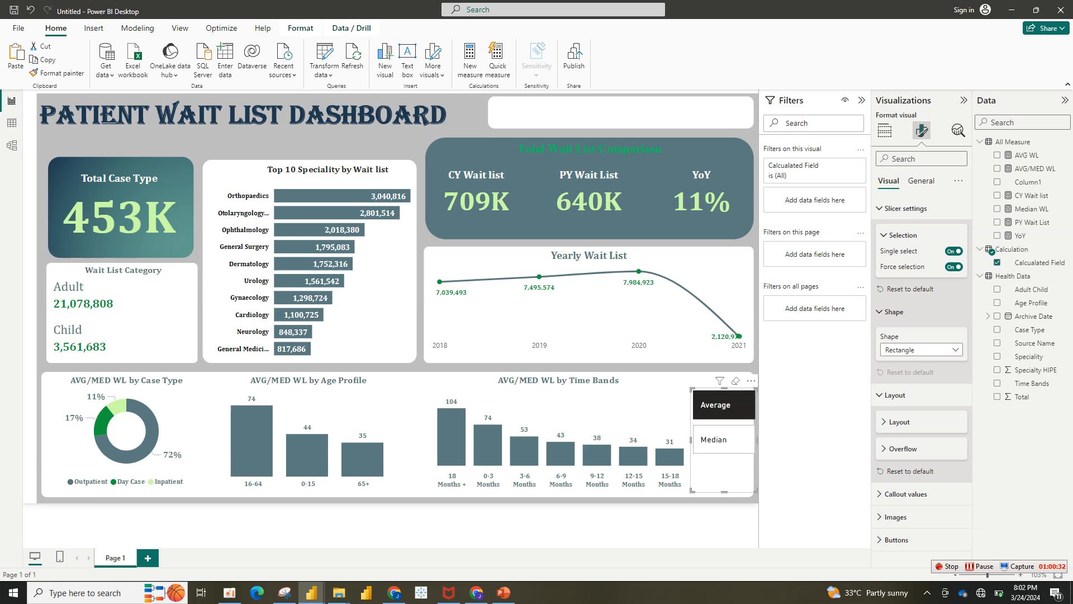
left_click(894, 312)
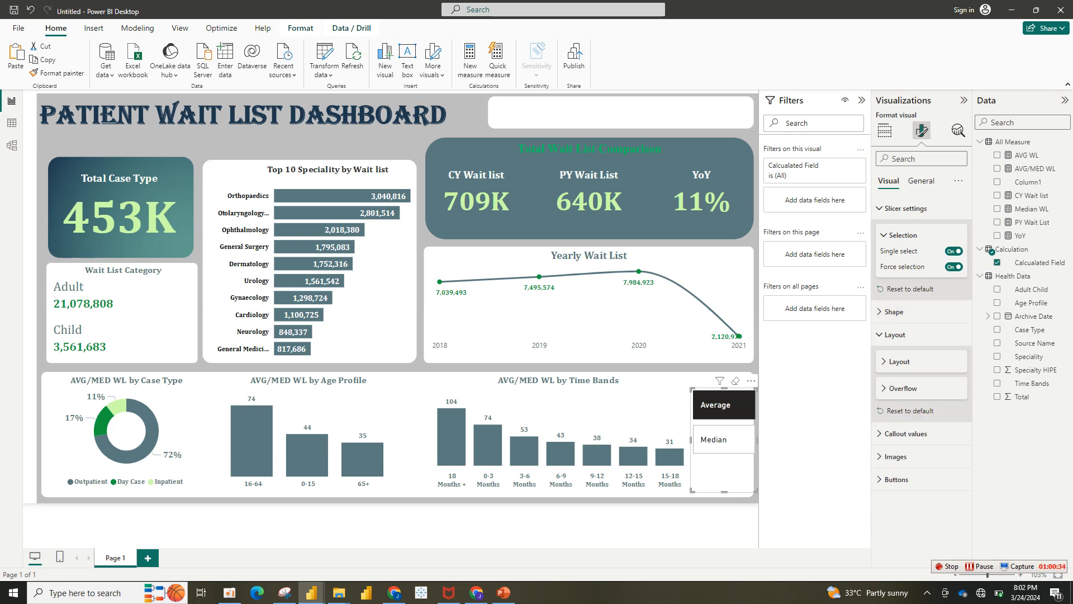
left_click(899, 362)
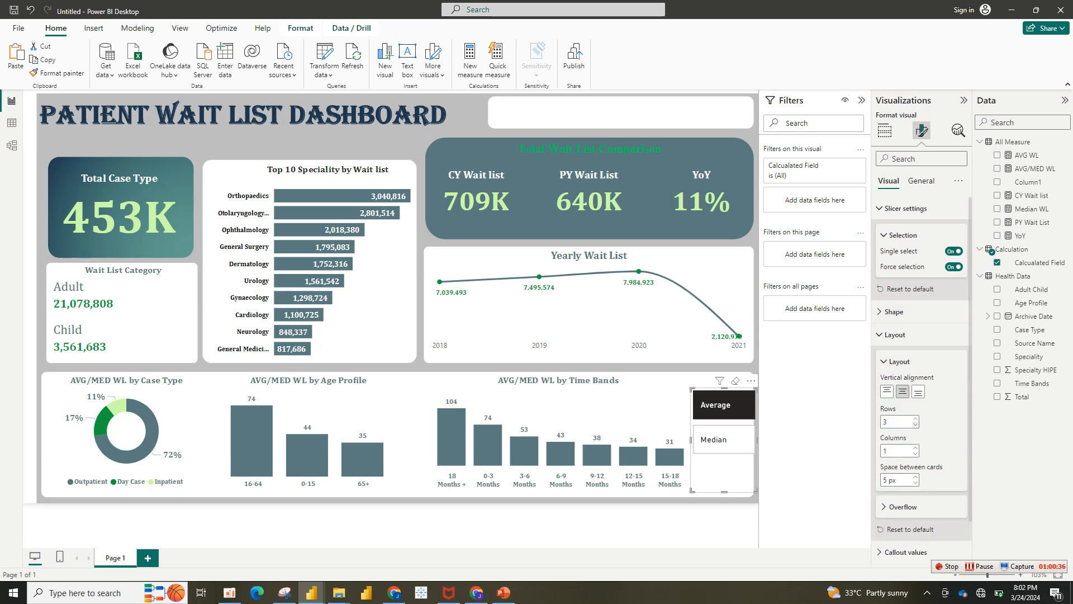
left_click(915, 424)
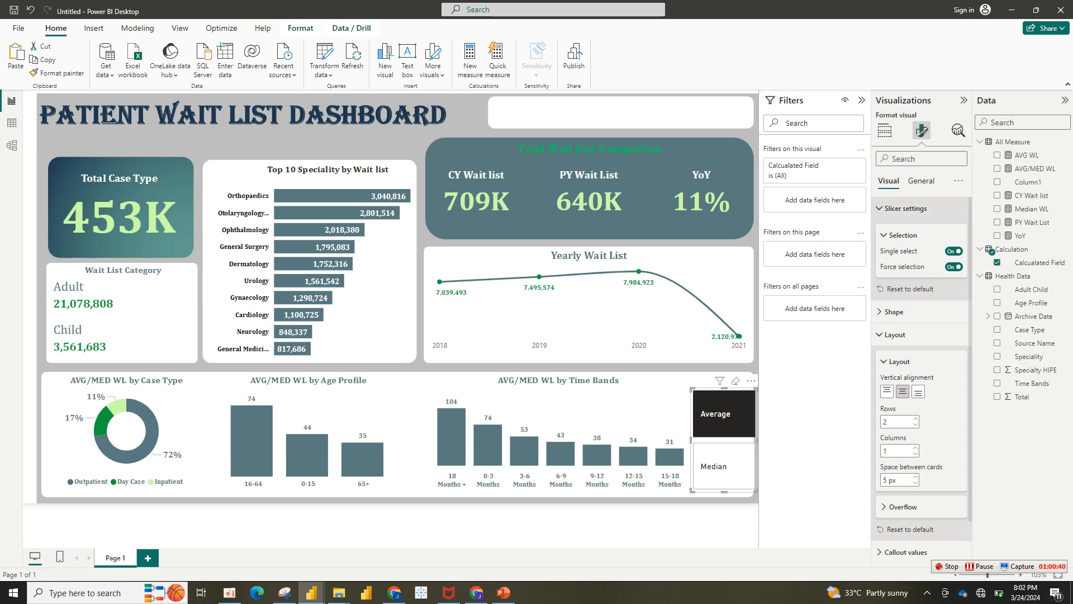
Format the Average/Median slicer's callout values for the Selected state with the Cambria font and green text.
left_click(906, 208)
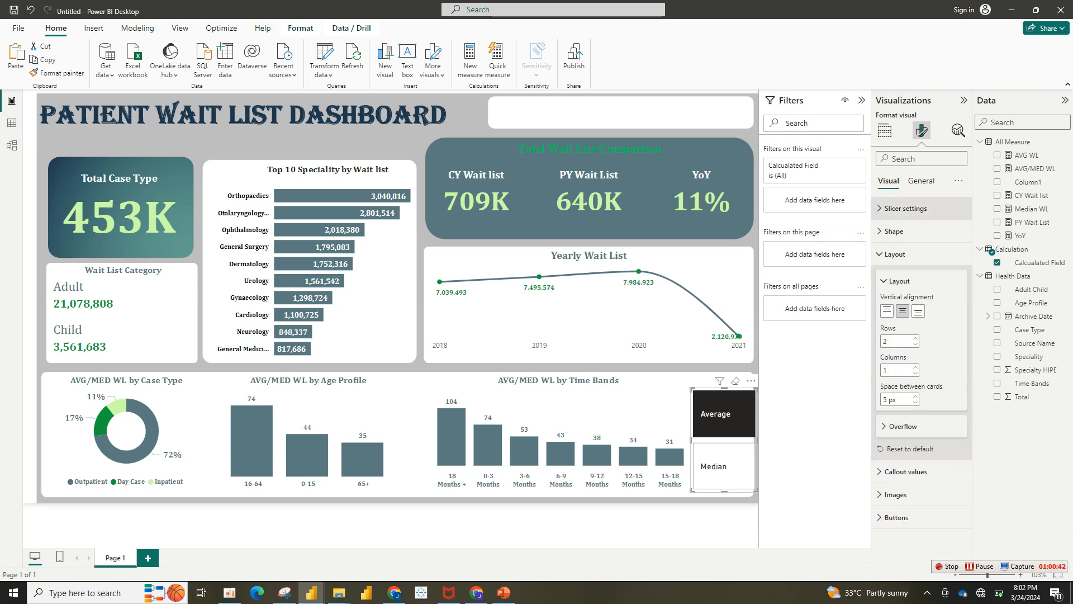
left_click(894, 254)
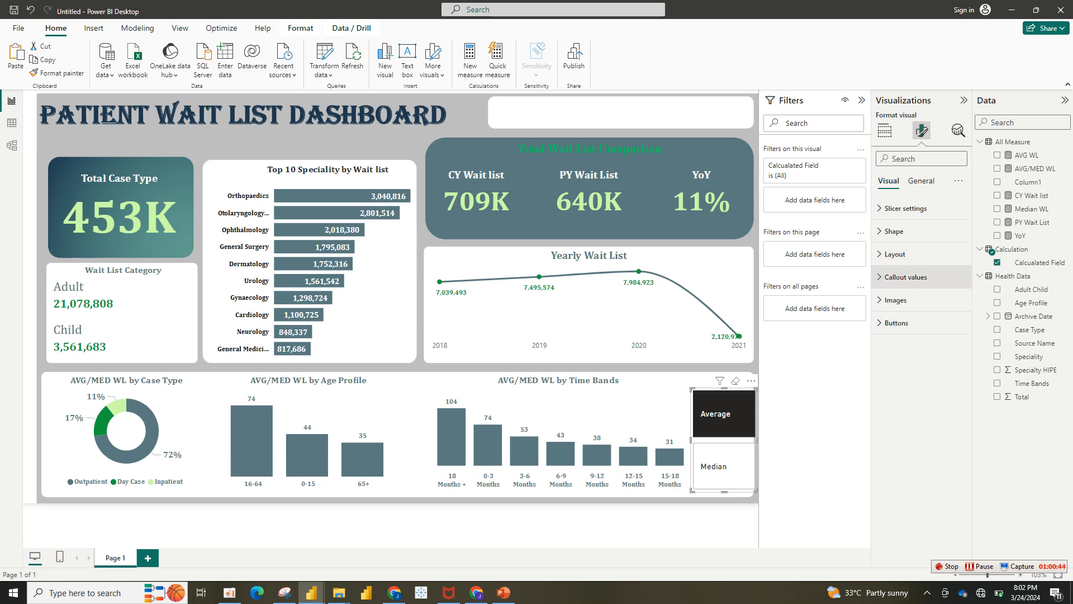
left_click(905, 276)
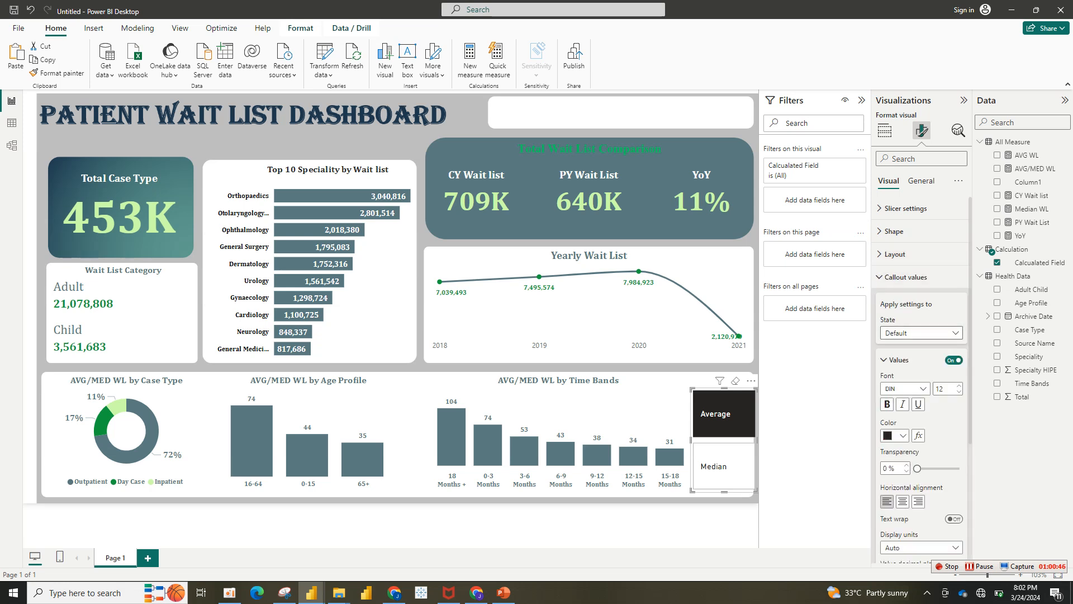
left_click(922, 333)
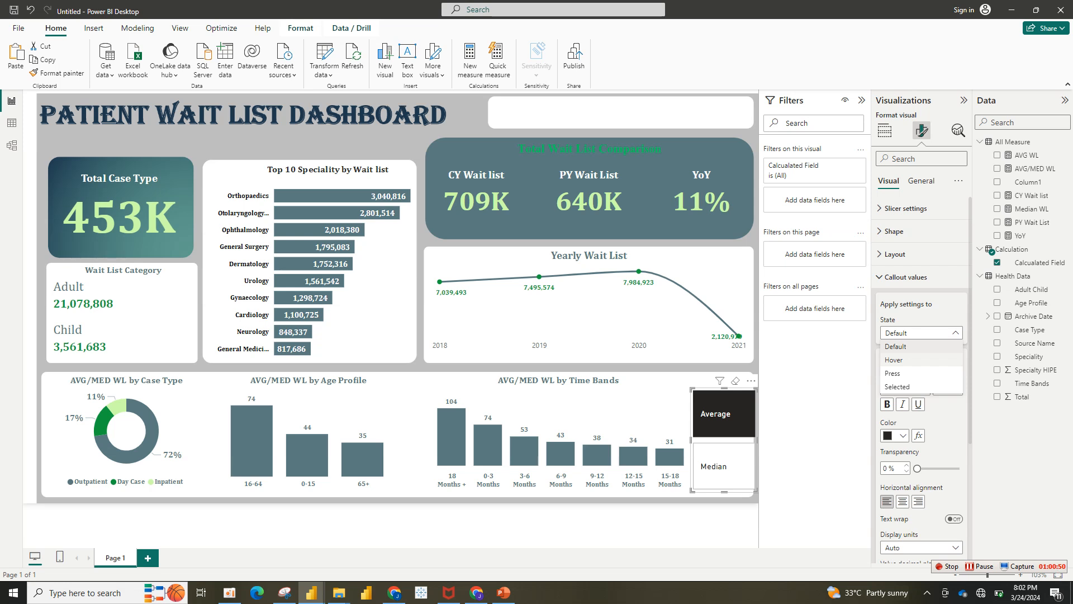
left_click(898, 386)
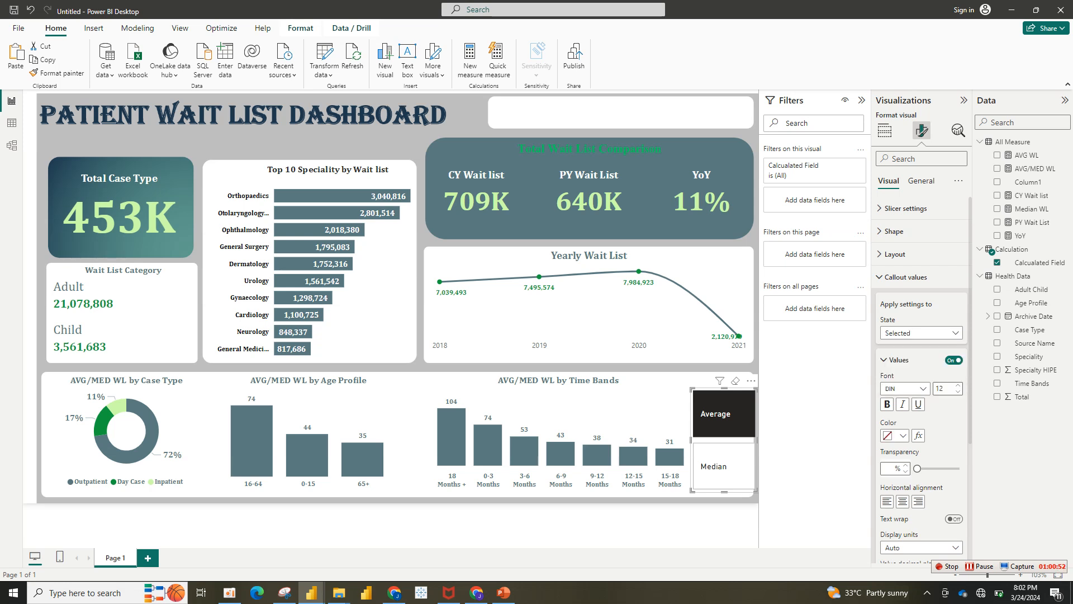
left_click(901, 388)
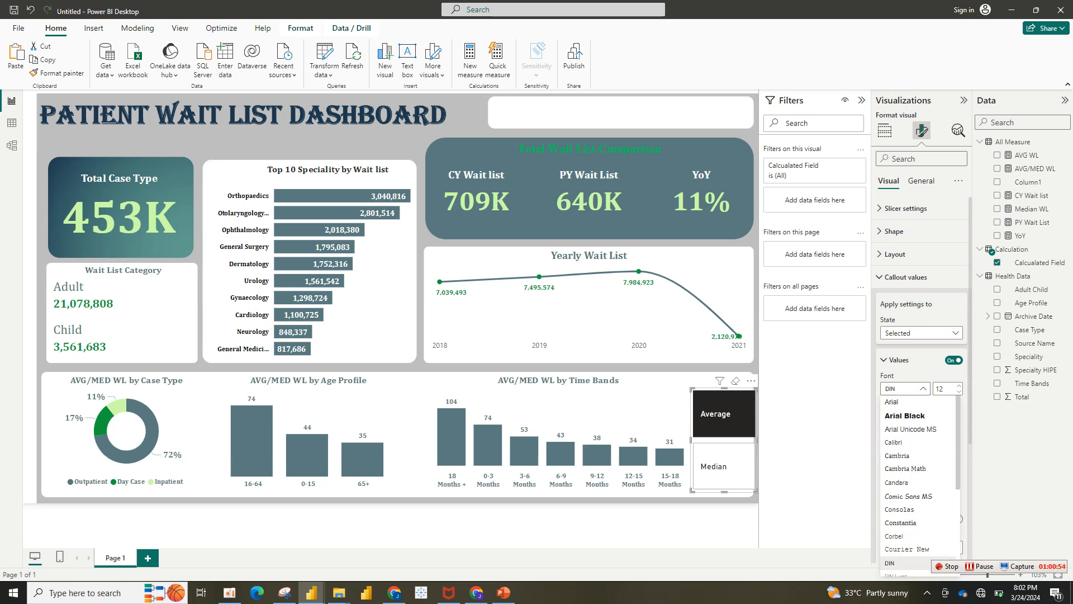
left_click(897, 456)
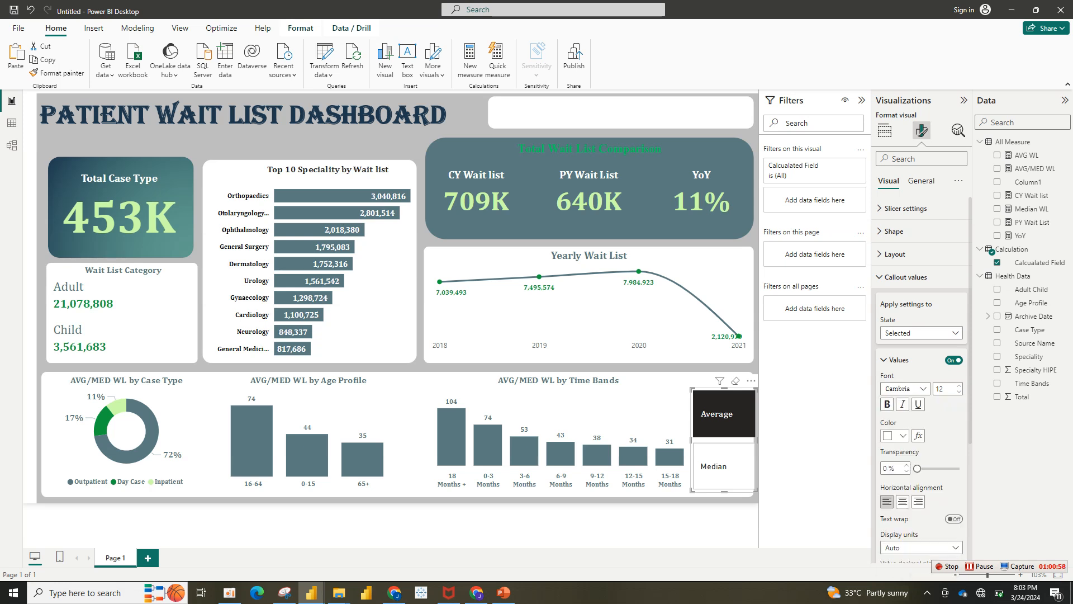
left_click(898, 435)
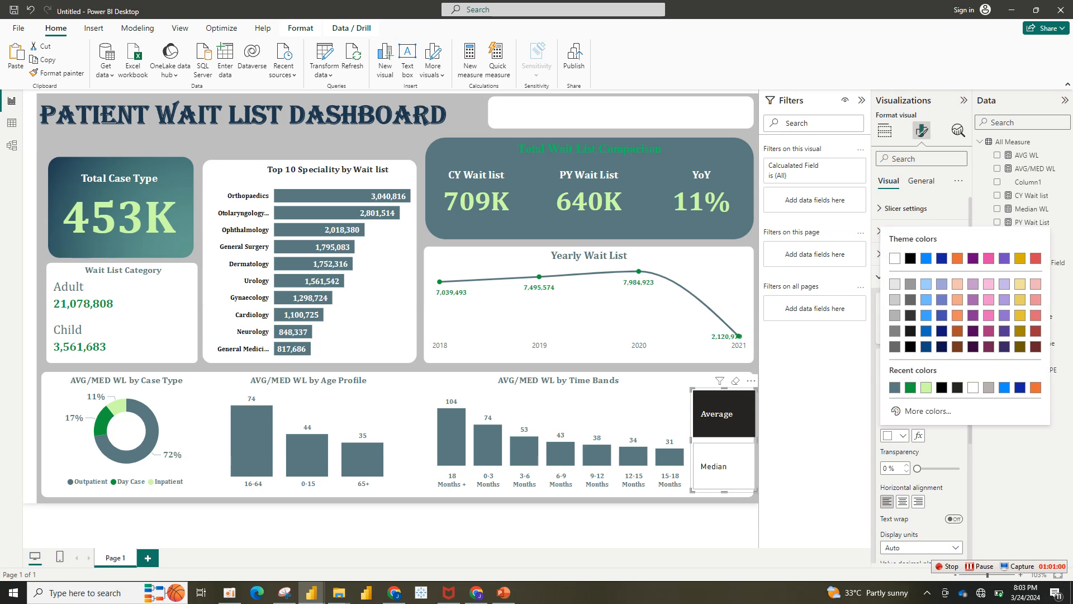
left_click(910, 386)
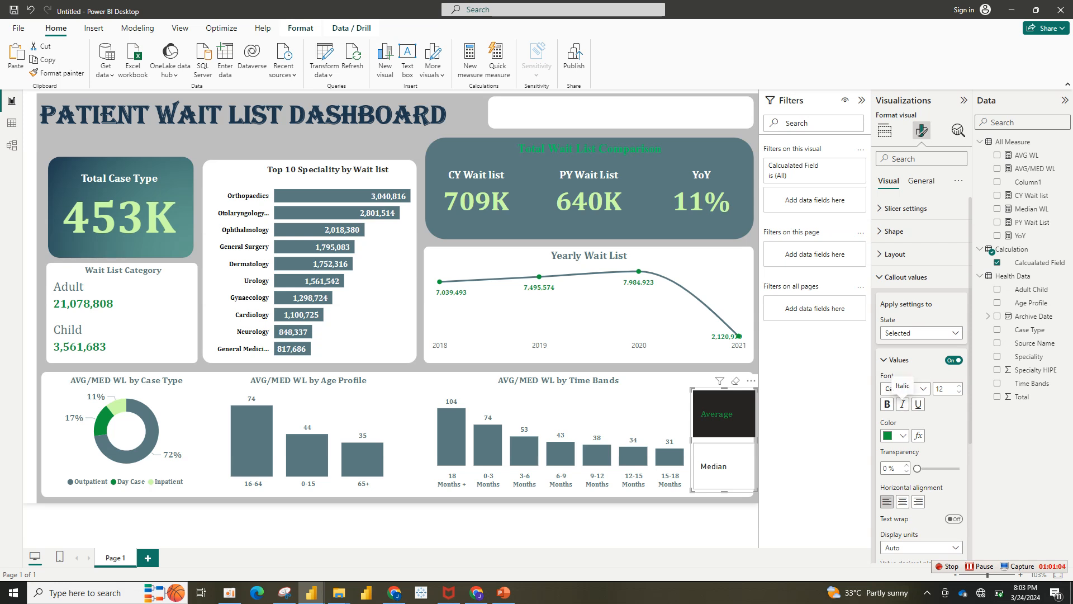
left_click(899, 436)
left_click(893, 256)
Switch the slicer between Average and Median to check the selected styling, set the callout state to Default, and leave Median selected.
left_click(718, 466)
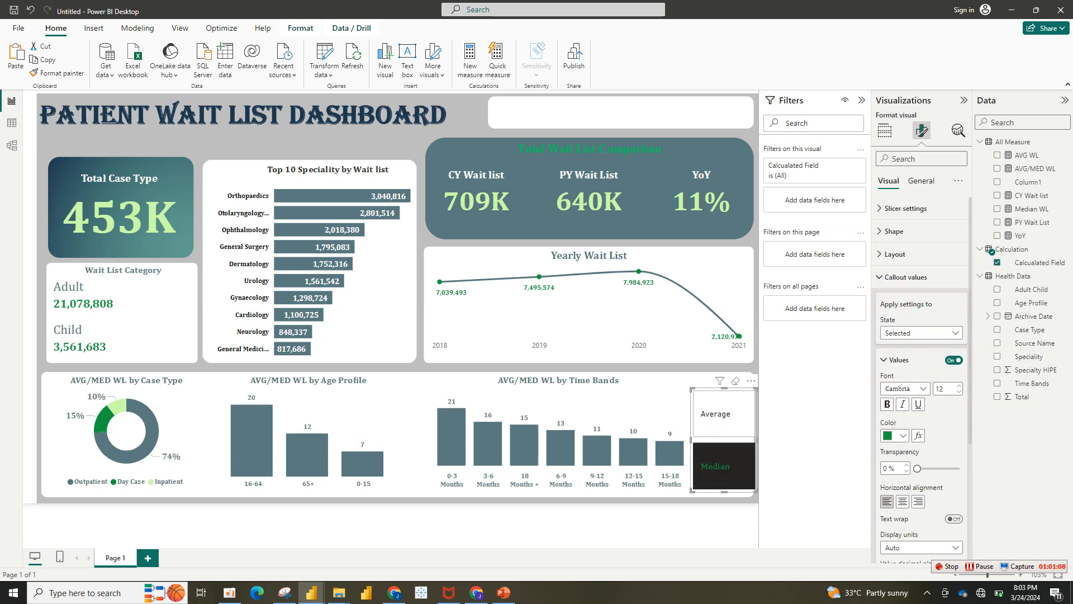
left_click(716, 414)
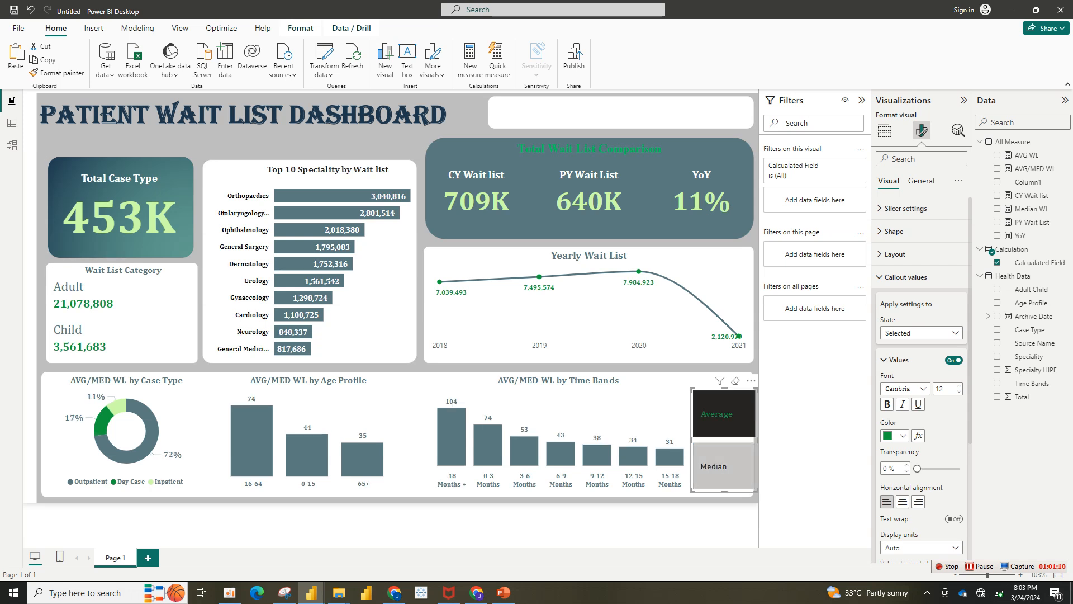
left_click(718, 466)
left_click(920, 333)
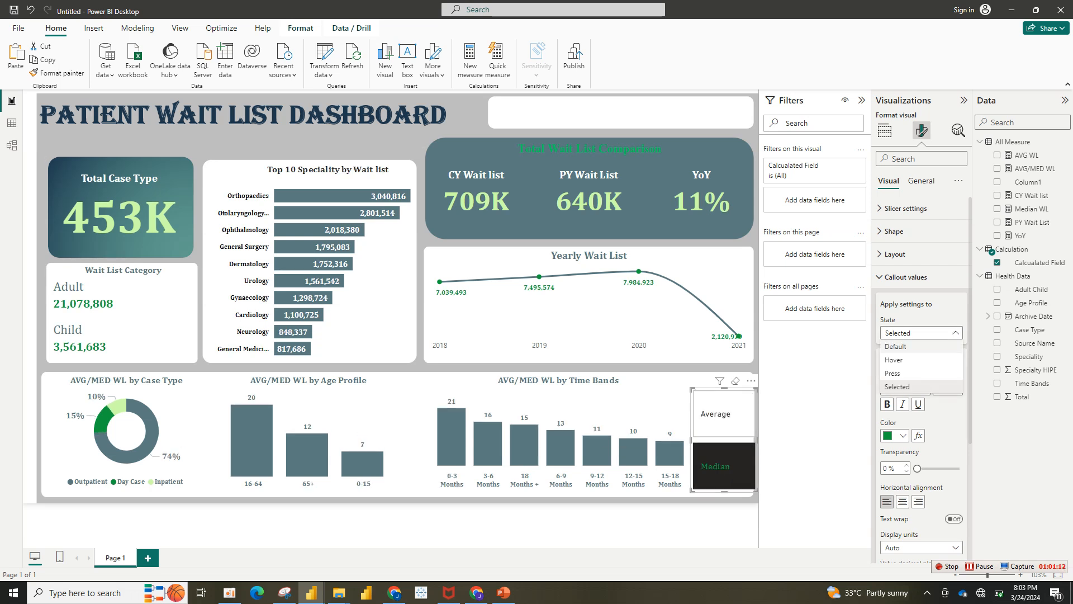
left_click(895, 346)
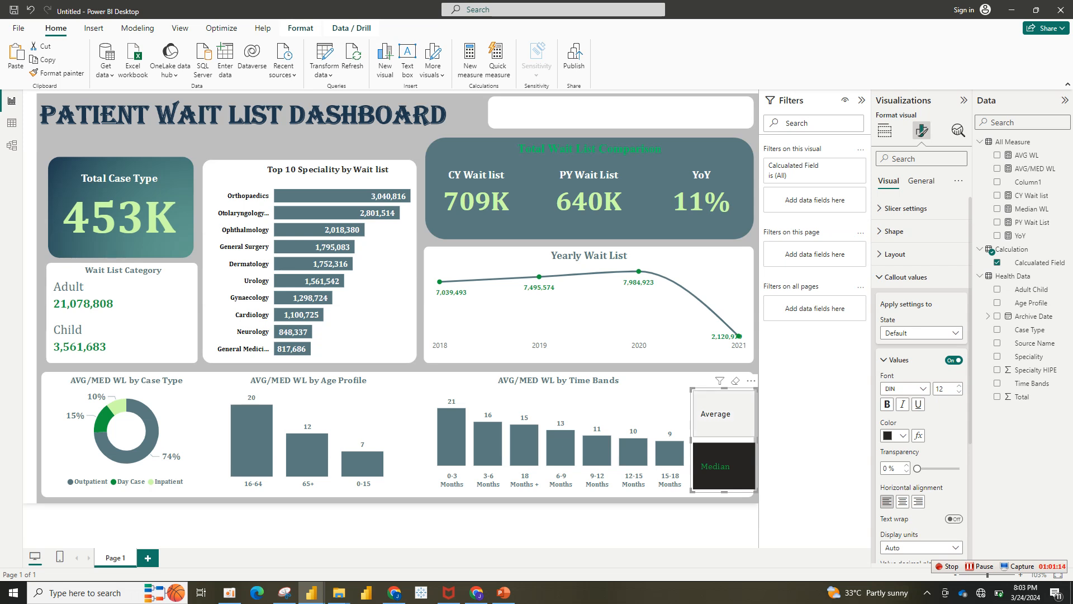
left_click(719, 415)
left_click(719, 465)
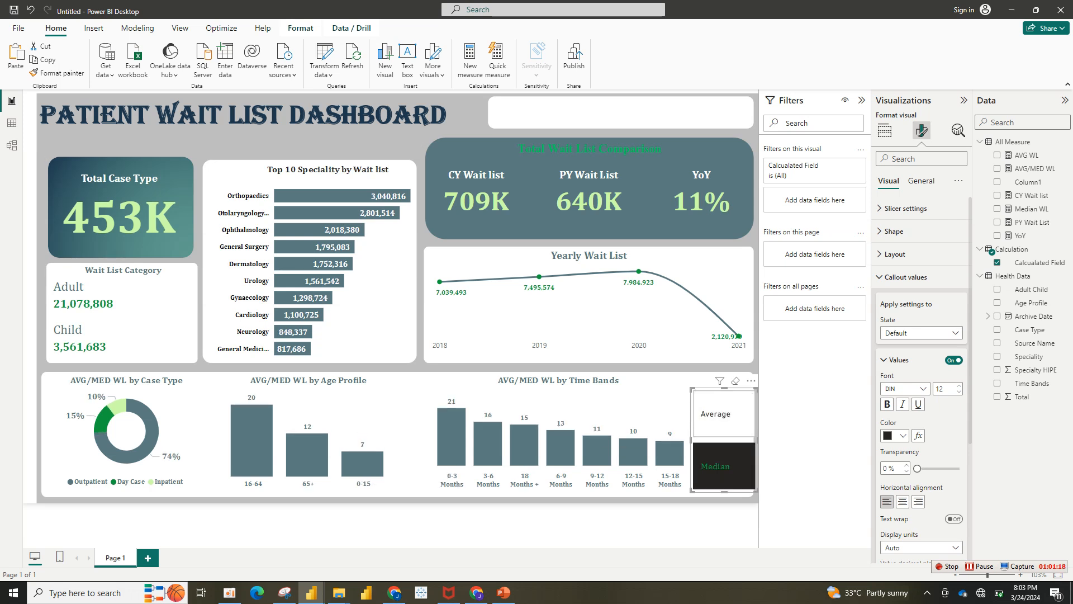
Paste a copy of the Average/Median slicer and replace its Calcualated Field with Case Type.
key("ctrl+v")
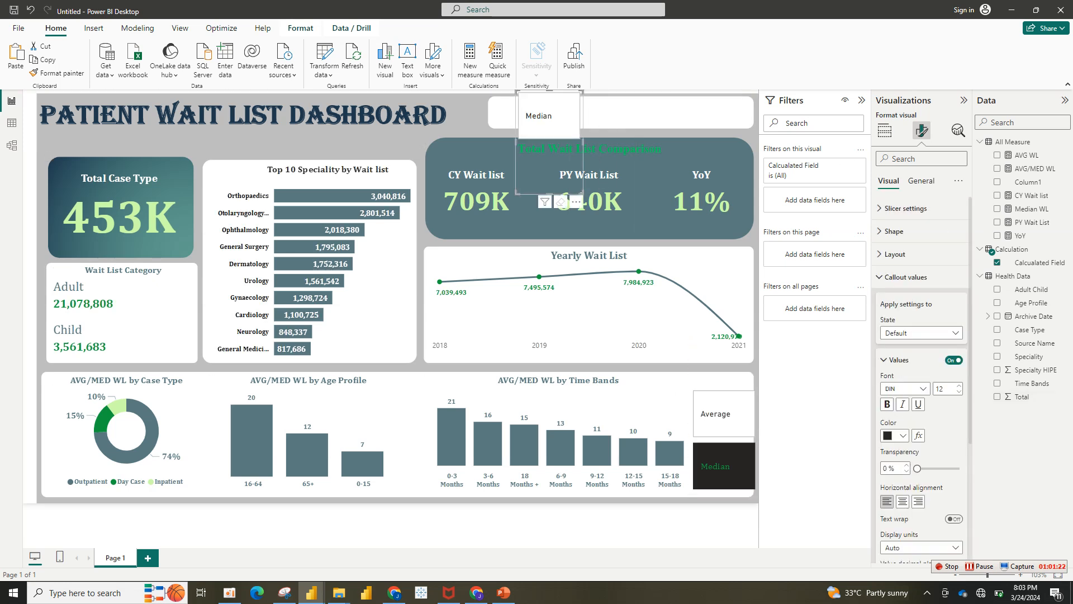
left_click(884, 130)
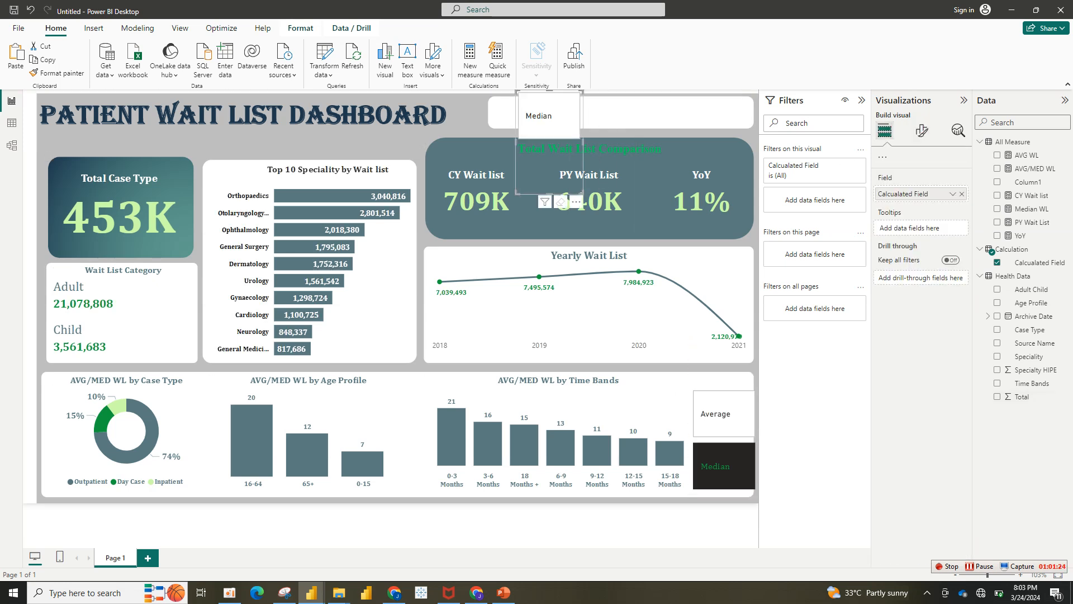
left_click(953, 288)
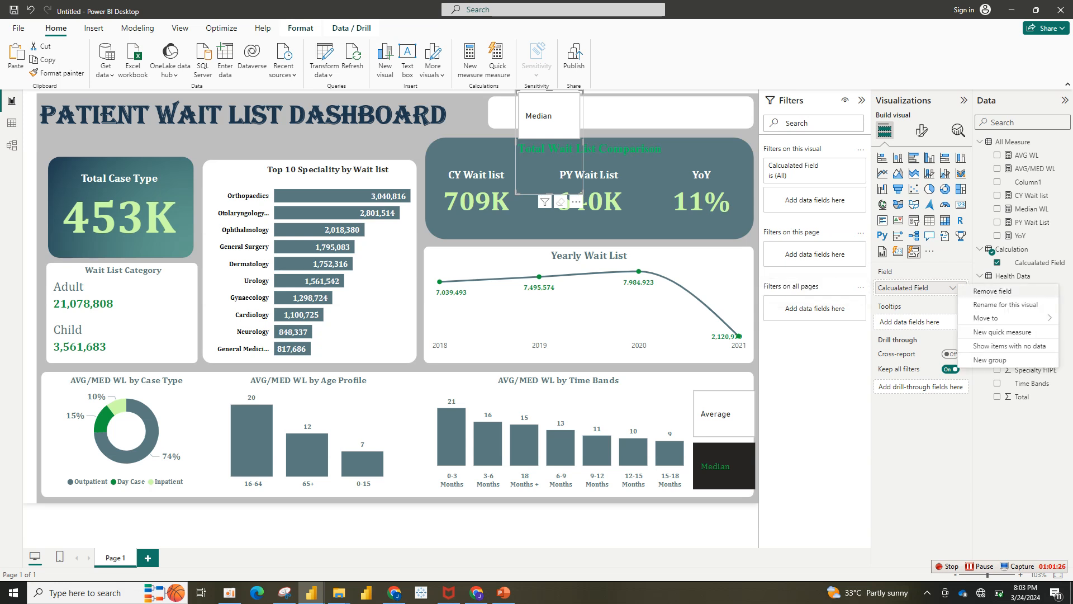
left_click(953, 288)
left_click(992, 291)
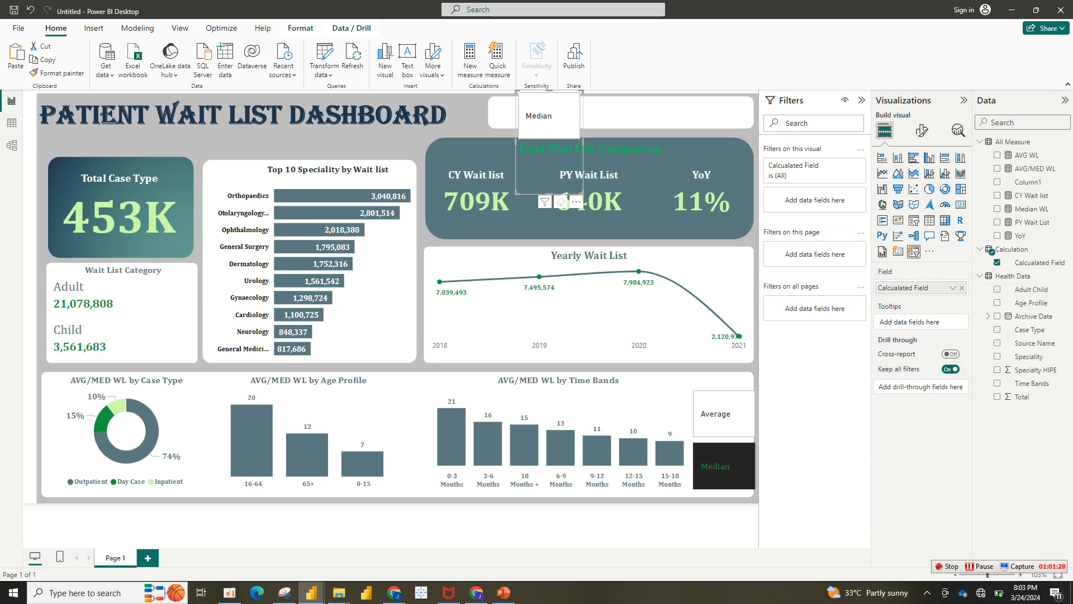
left_click(961, 288)
left_click(997, 329)
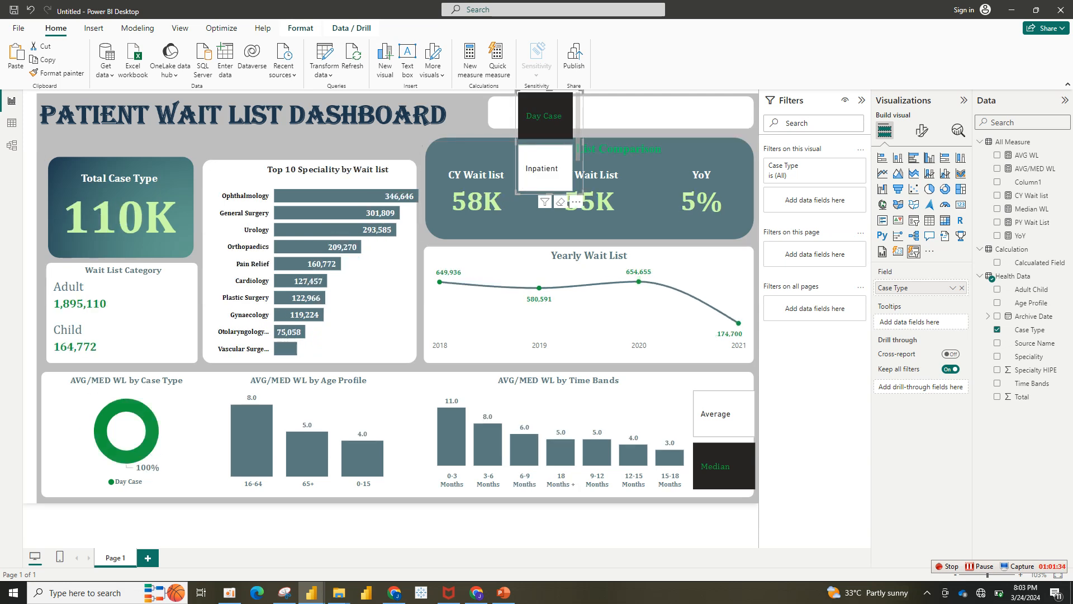
Set the Case Type slicer's layout to 3 columns and resize it into a wide strip over the white box beside the dashboard title.
left_click(921, 130)
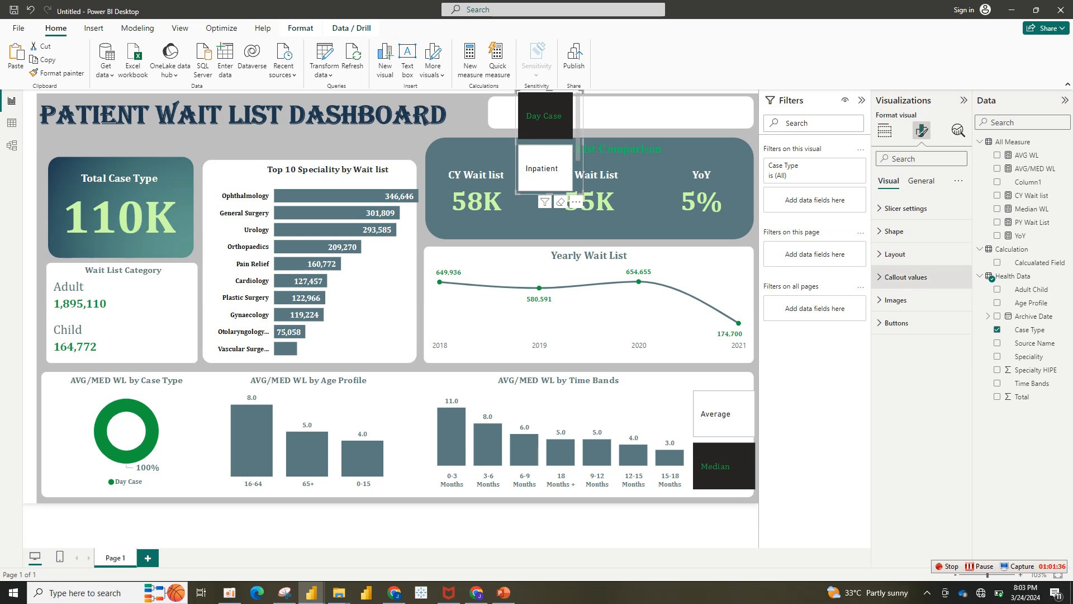
left_click(905, 277)
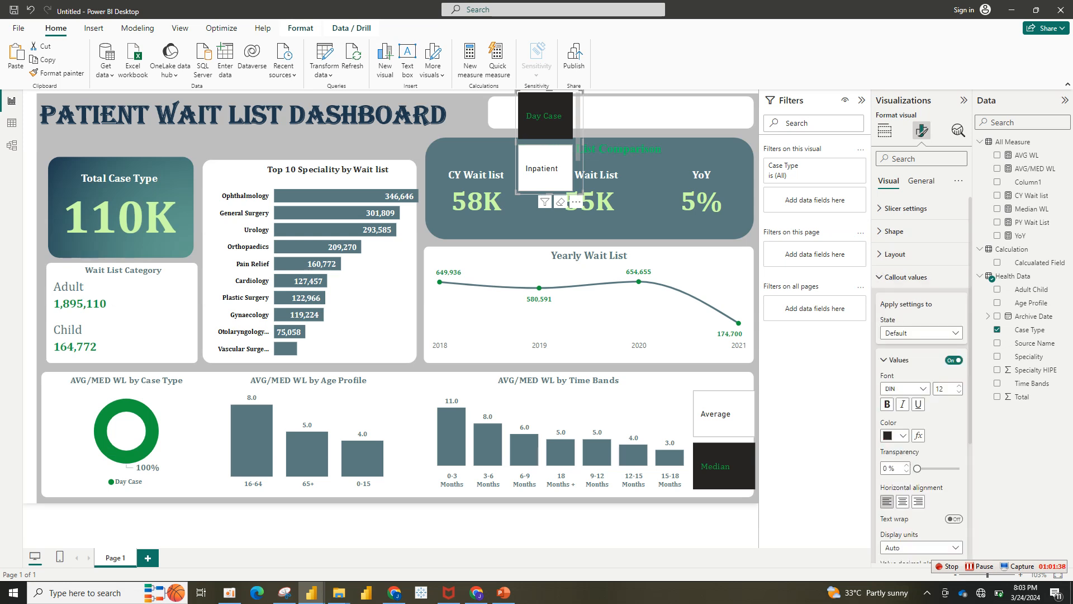
left_click(905, 277)
left_click(894, 254)
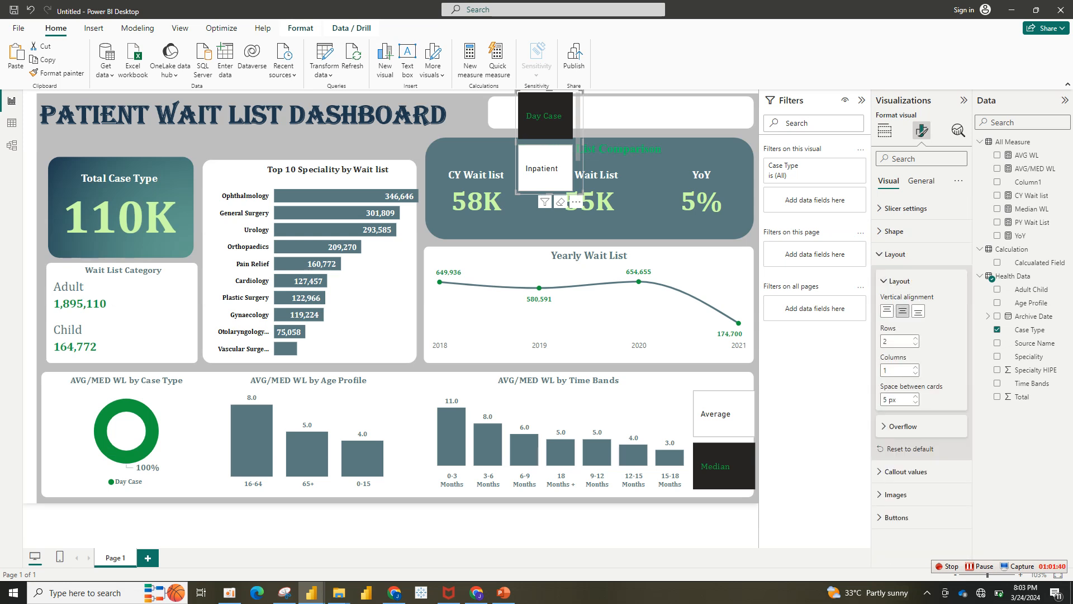
left_click(915, 367)
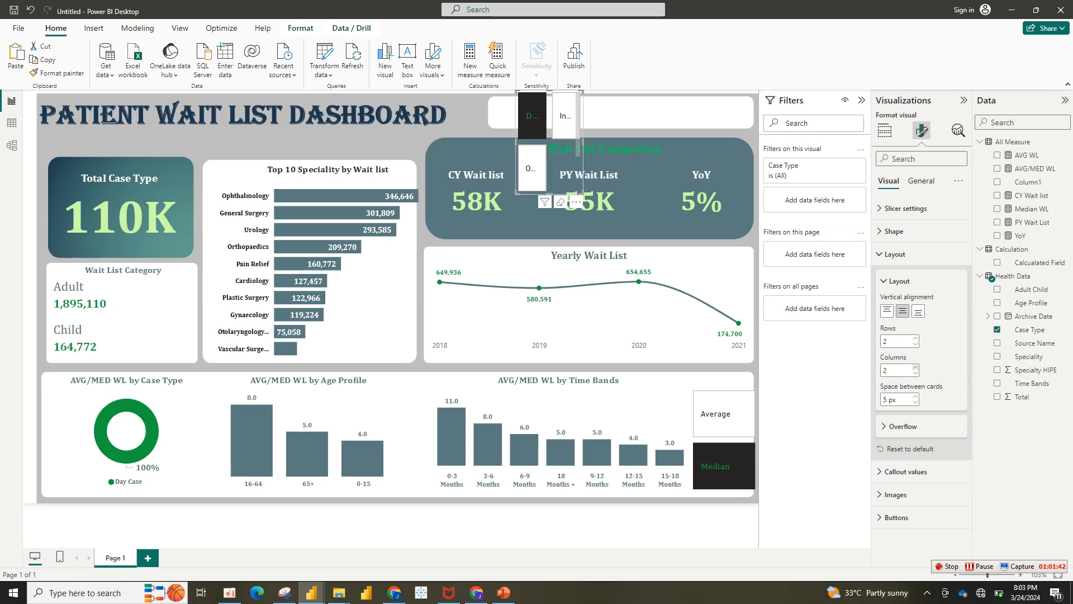
left_click(916, 367)
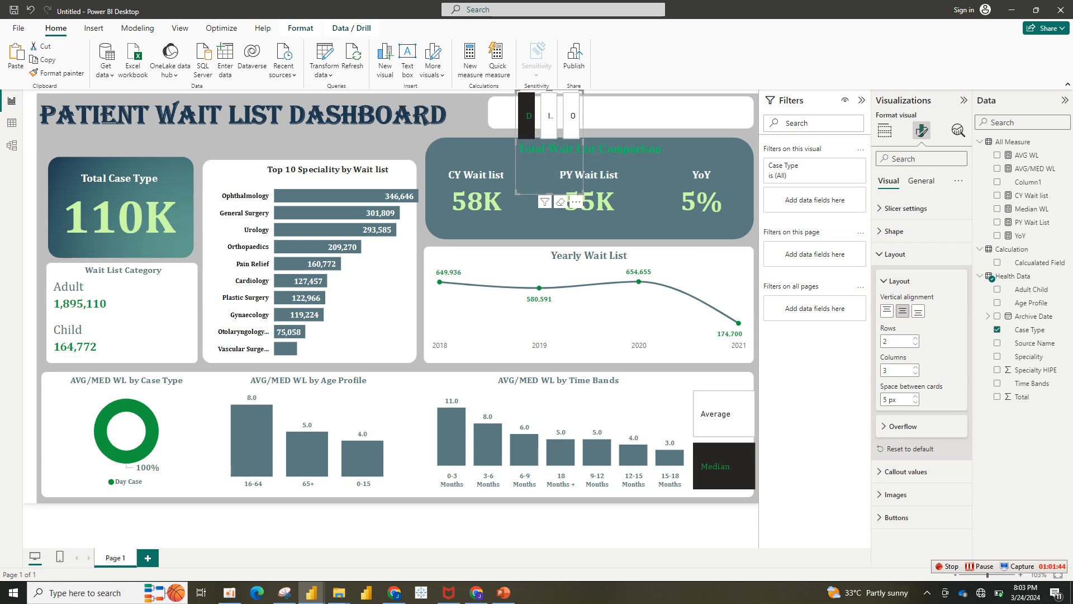
left_click_drag(582, 193, 749, 140)
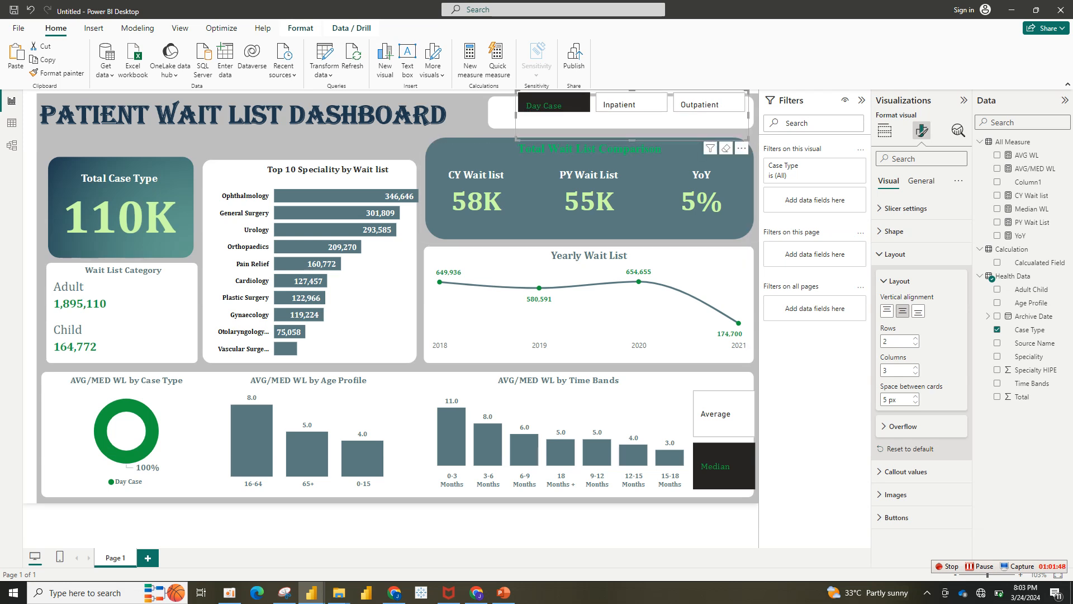
mouse_move(672, 127)
left_mouse_down()
mouse_move(678, 137)
mouse_move(658, 136)
left_mouse_up()
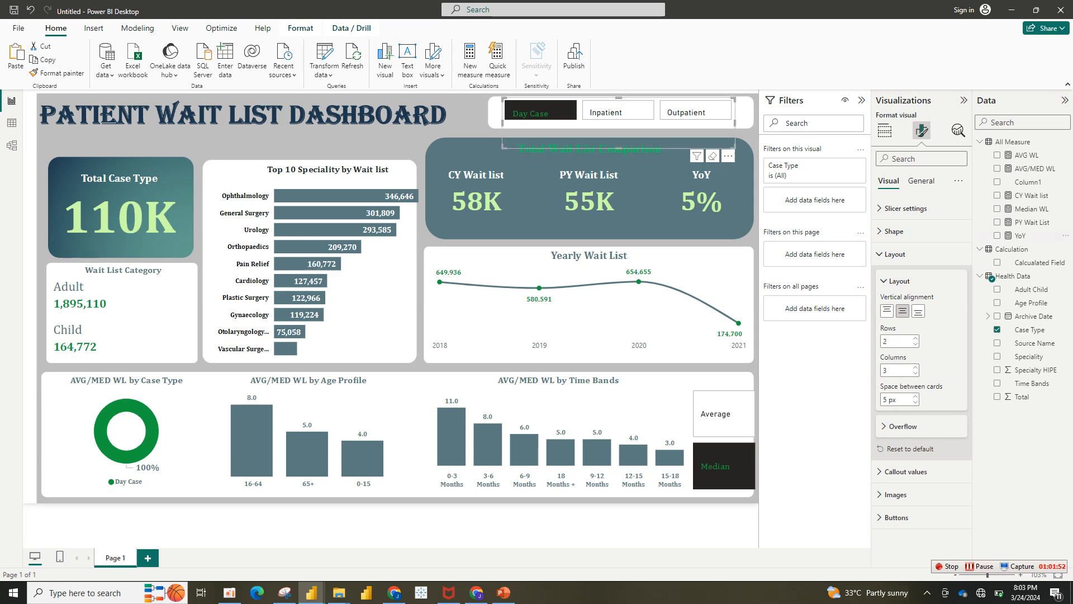
Turn off Single select for the Case Type slicer and try the Inpatient, Day Case and Outpatient options, leaving none selected.
left_click(895, 254)
left_click(905, 208)
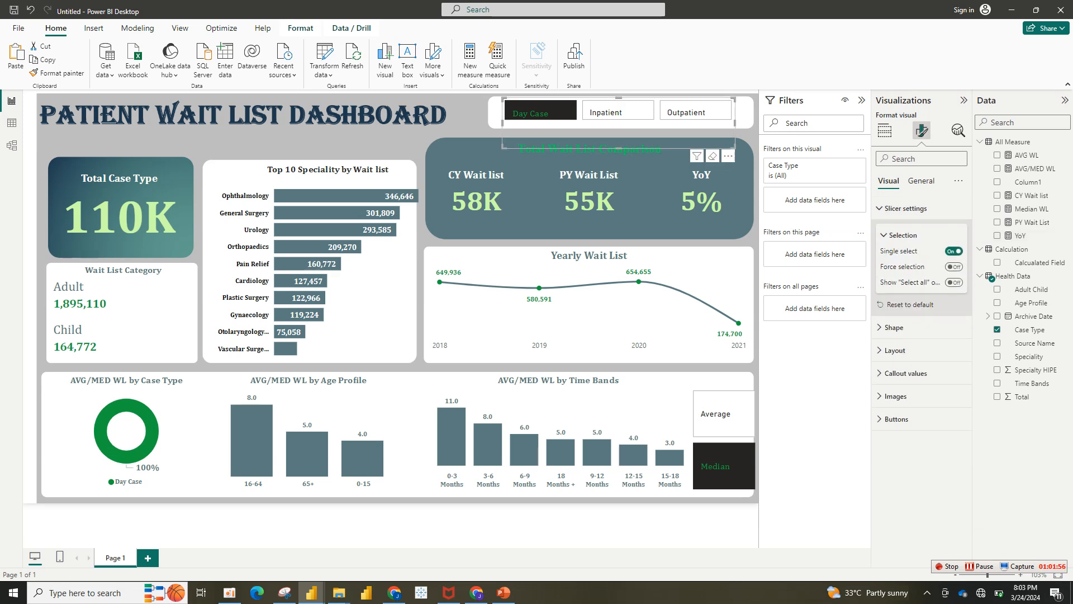
left_click(954, 251)
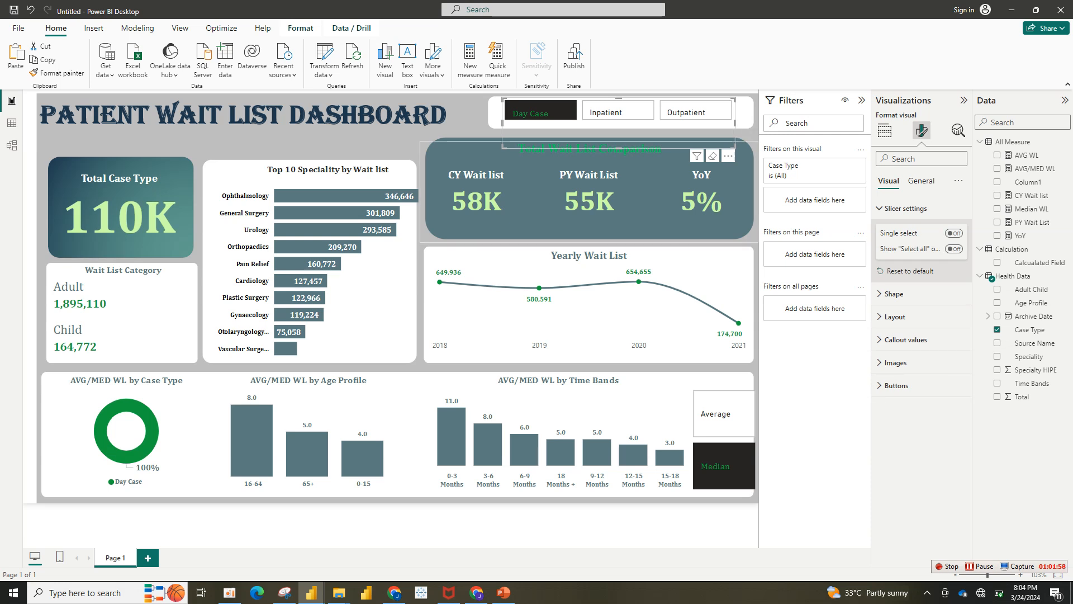
left_click(618, 110)
left_click(617, 110)
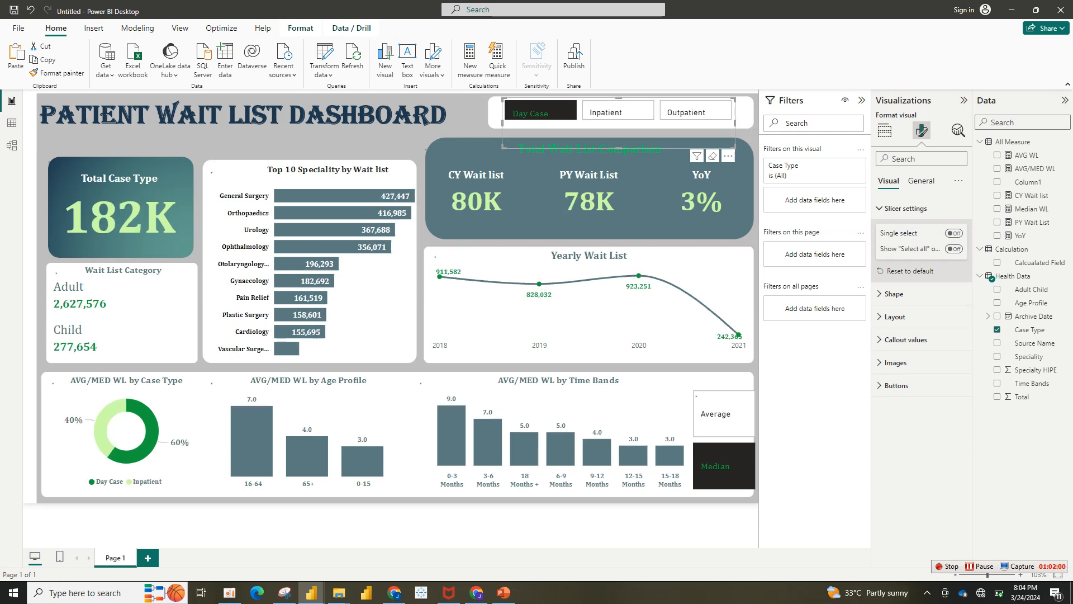
left_click(541, 110)
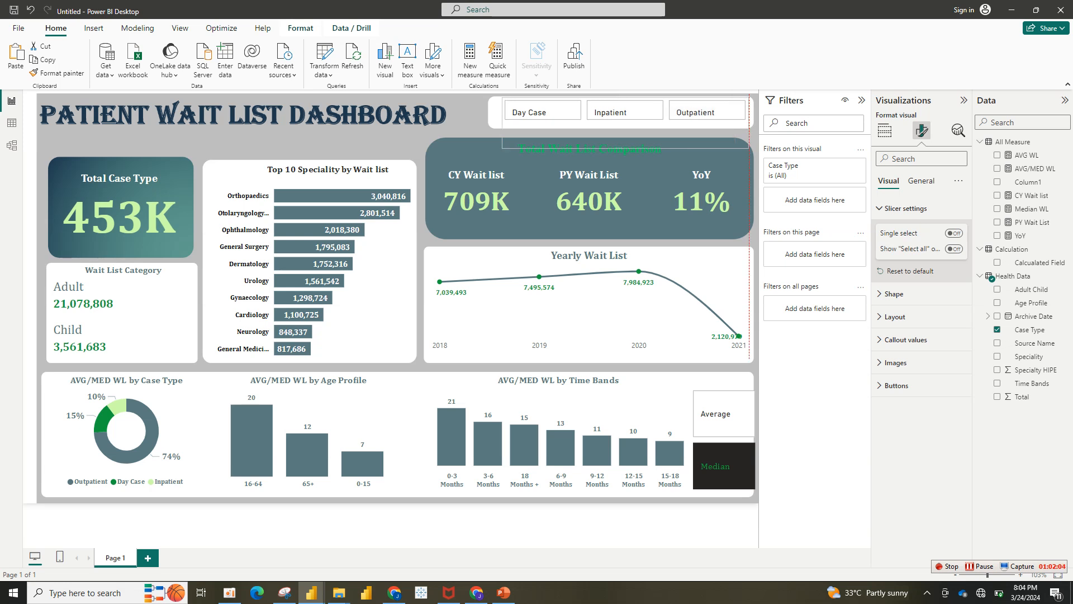
left_click(699, 111)
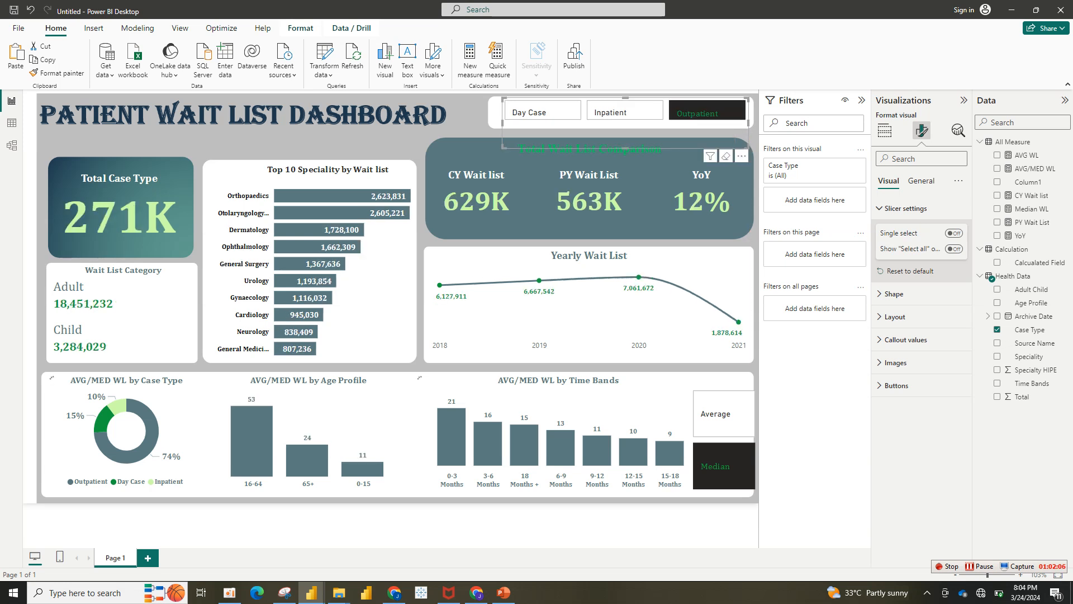
left_click(699, 111)
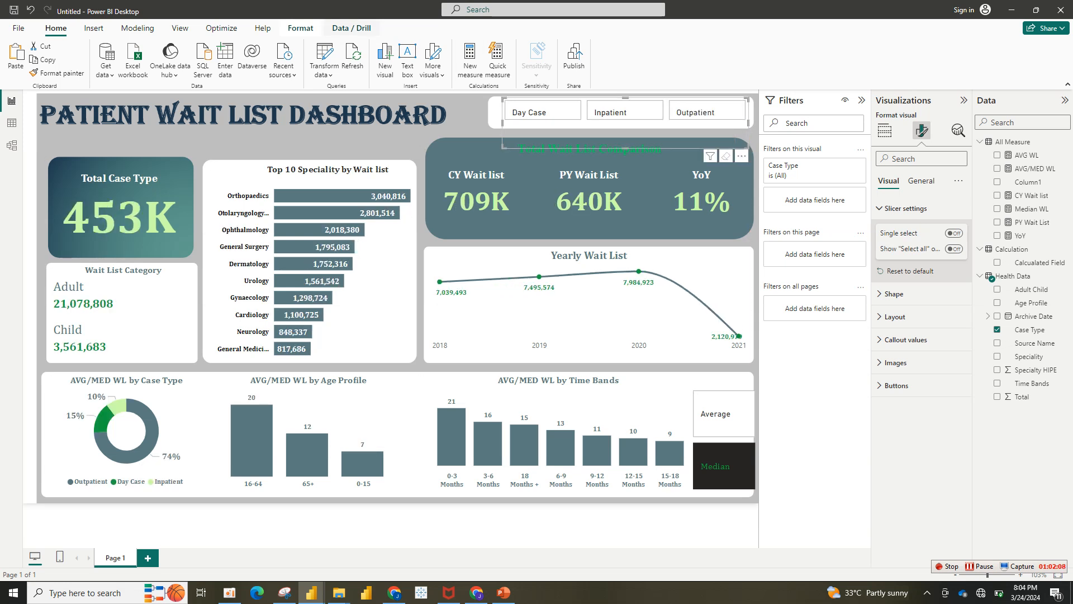
Turn on Edit interactions and stop the Case Type slicer from filtering the AVG/MED WL by Case Type chart.
left_click(300, 28)
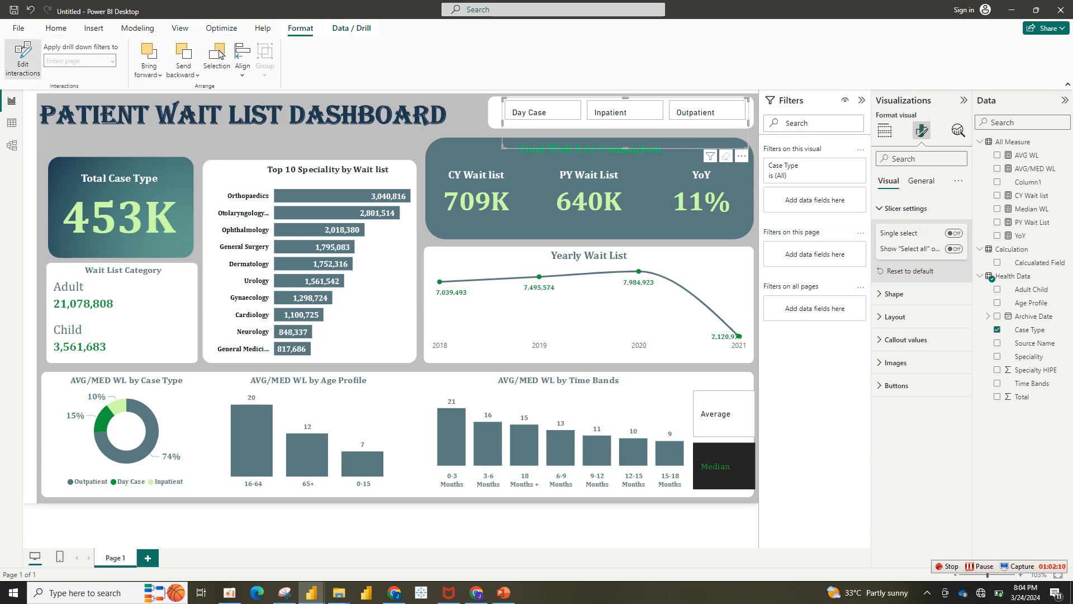
left_click(23, 60)
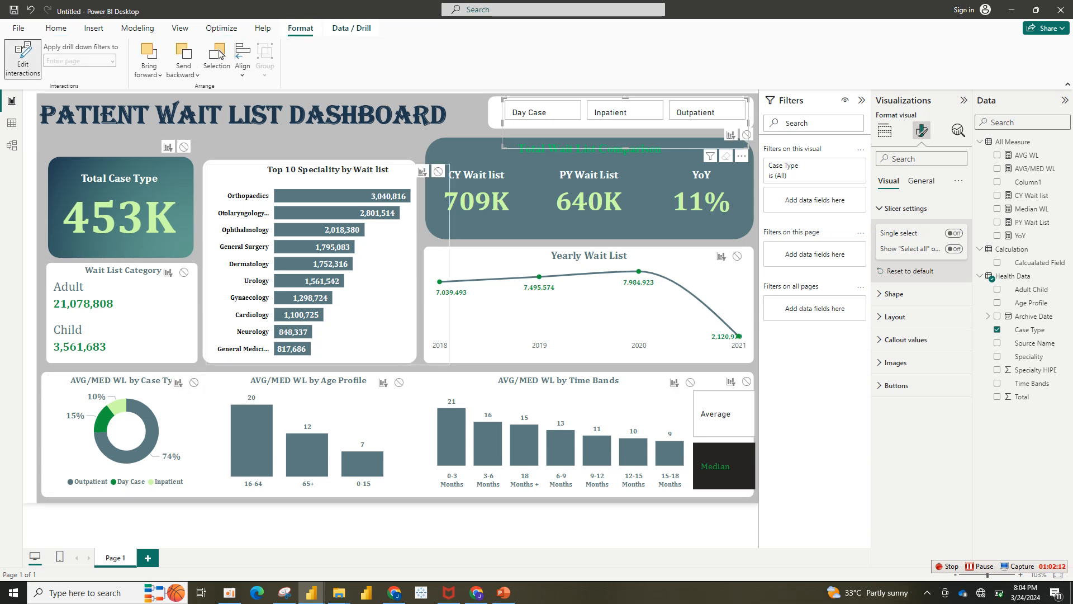
left_click(194, 382)
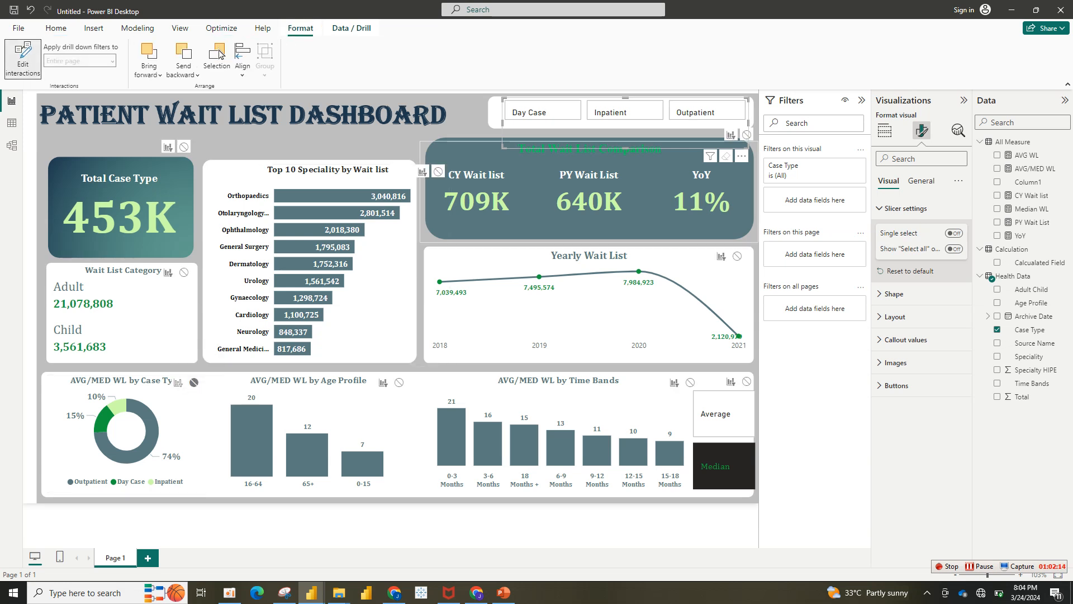
Stop the Case Type slicer from filtering the Top 10 Speciality chart and test it with Day Case, Inpatient and Outpatient.
left_click(438, 171)
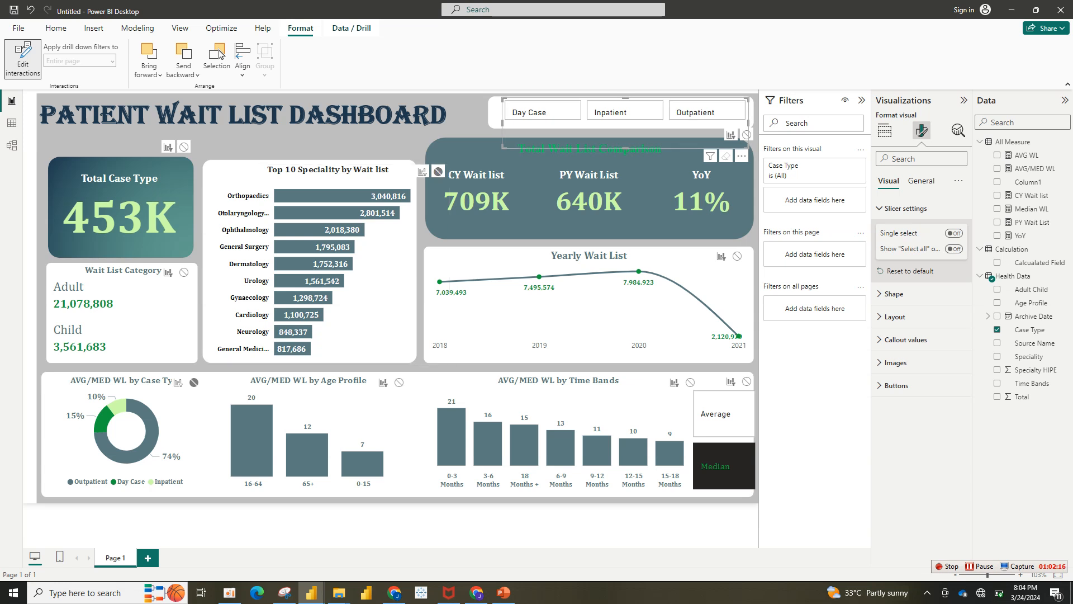
left_click(542, 111)
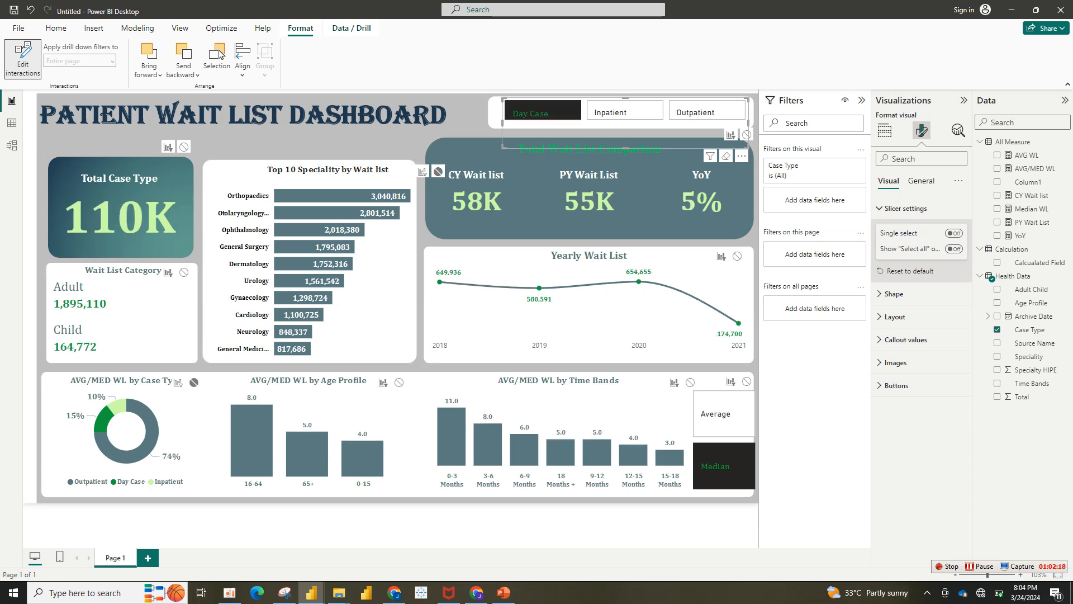
left_click(625, 111)
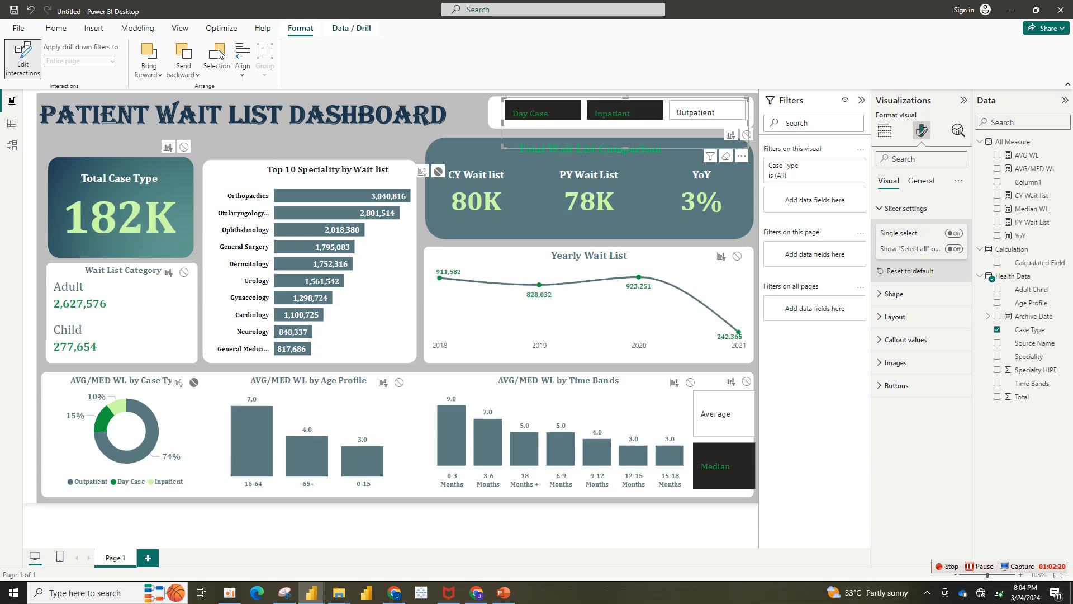
left_click(707, 111)
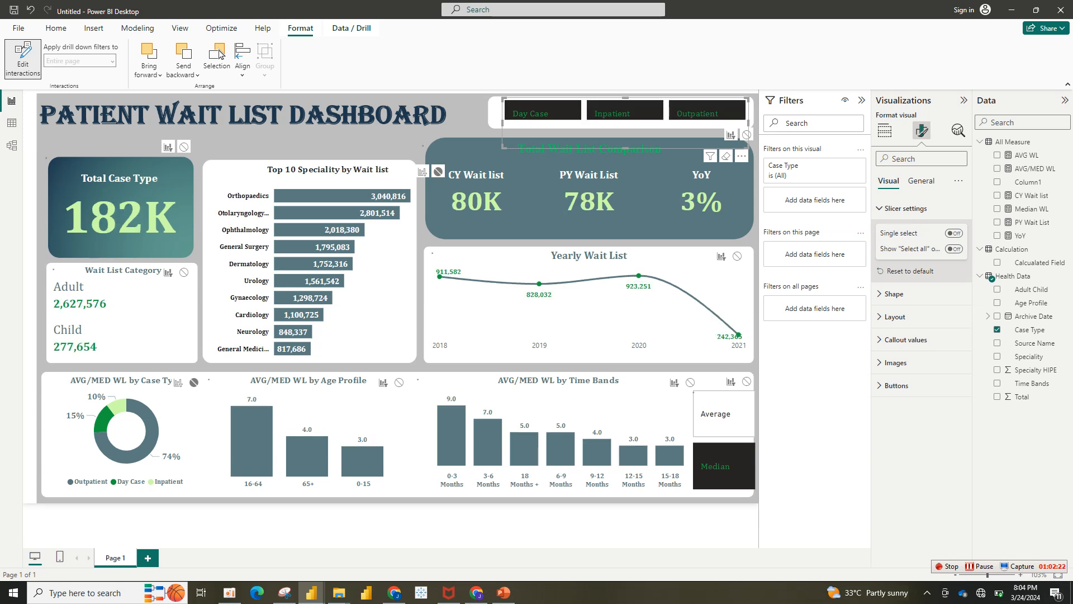
left_click(625, 110)
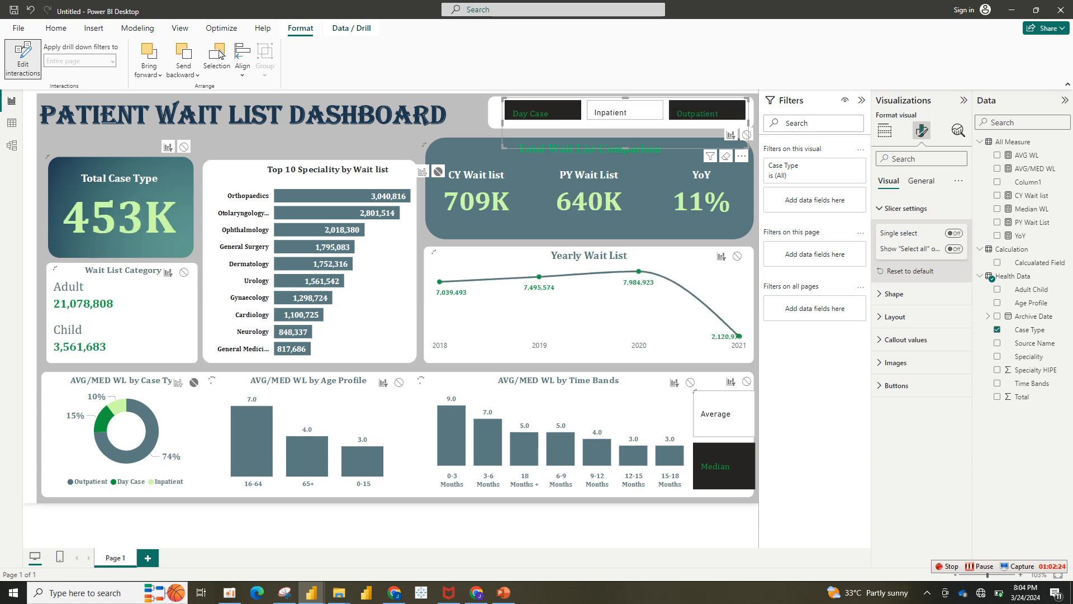
Turn on Single select for the Case Type slicer and try its options, leaving none selected.
left_click(707, 110, "ctrl")
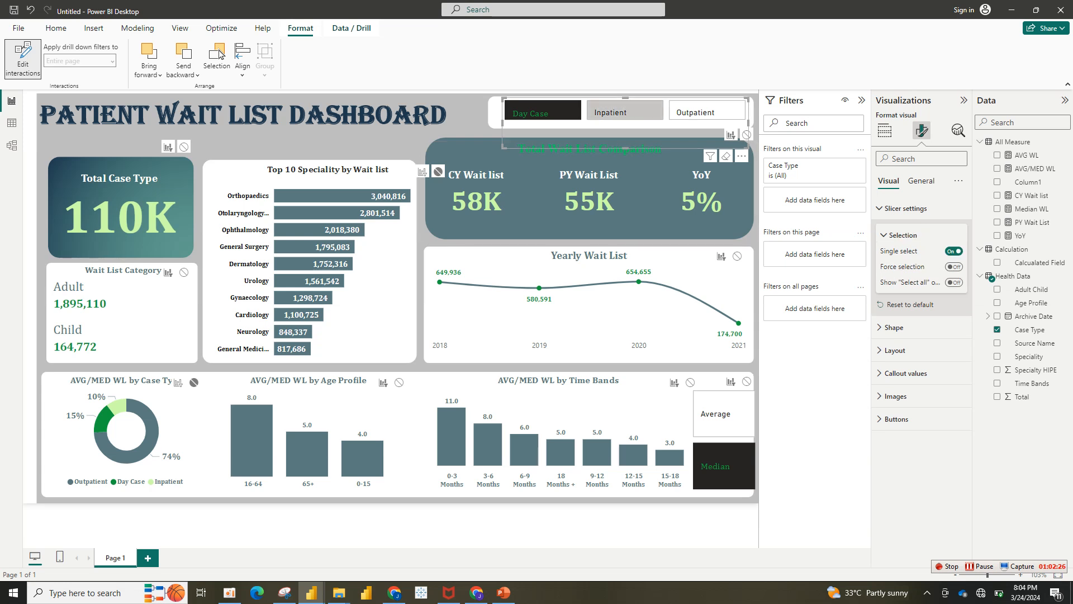
left_click(624, 111)
left_click(707, 111)
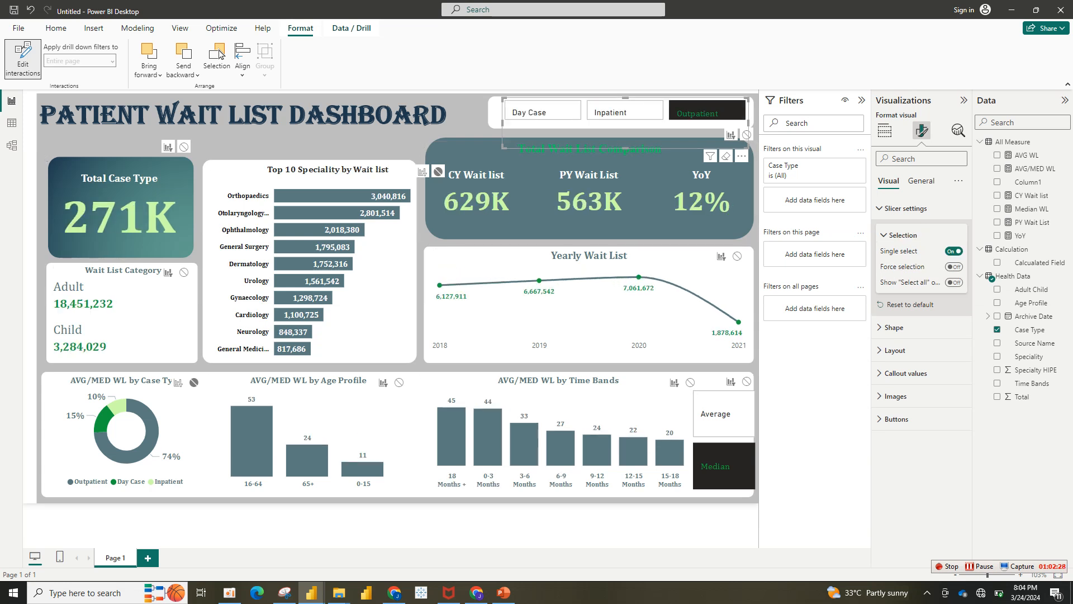
left_click(707, 110)
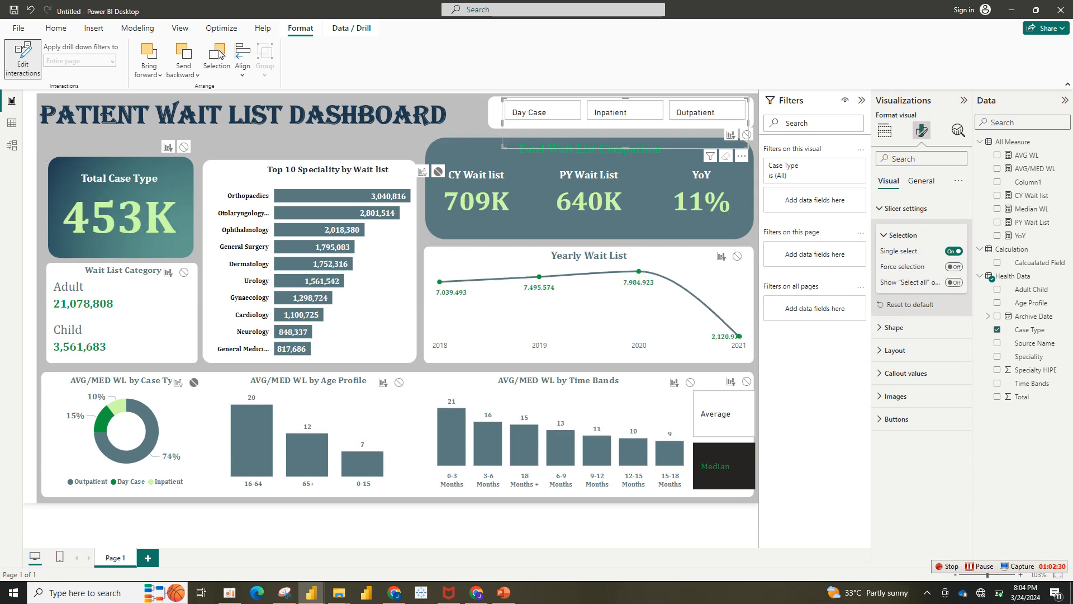
Widen the Case Type slicer to the left edge of the white box behind it and turn off Edit interactions.
left_click(469, 132)
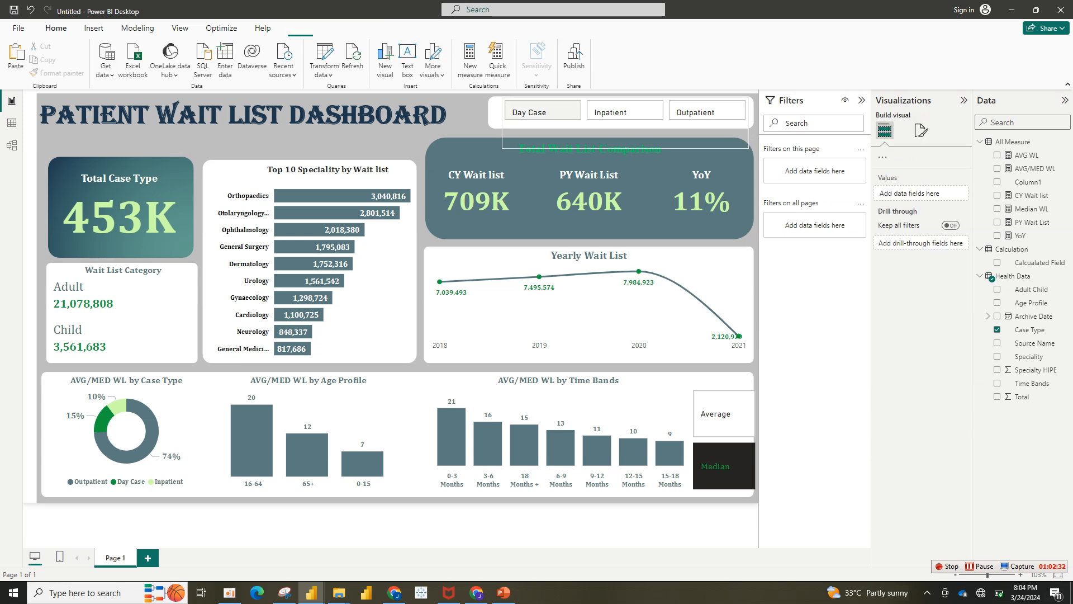
left_click(525, 133)
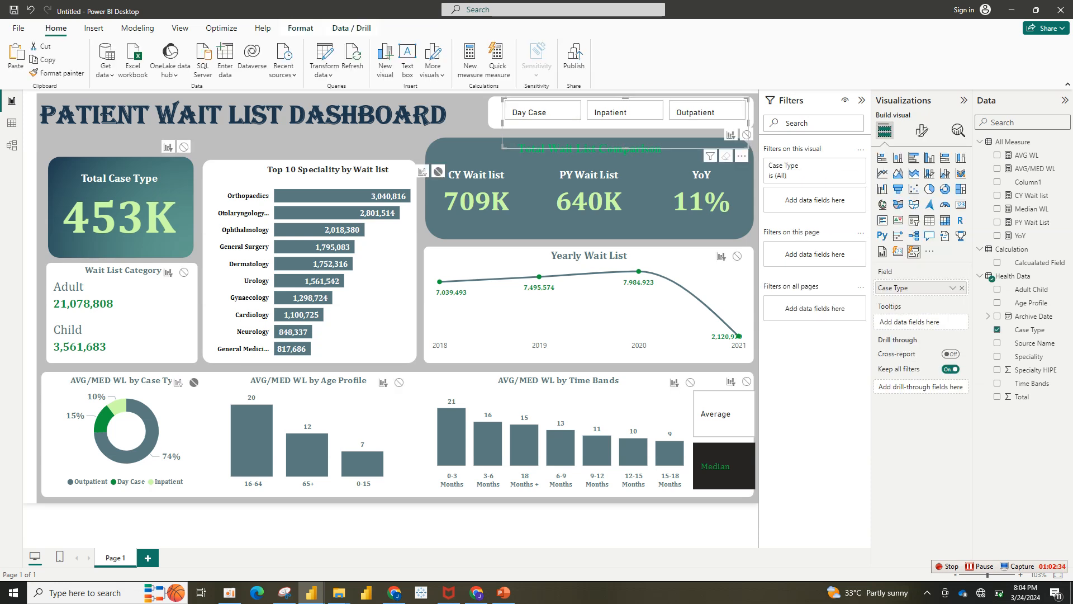
left_click_drag(502, 123, 488, 123)
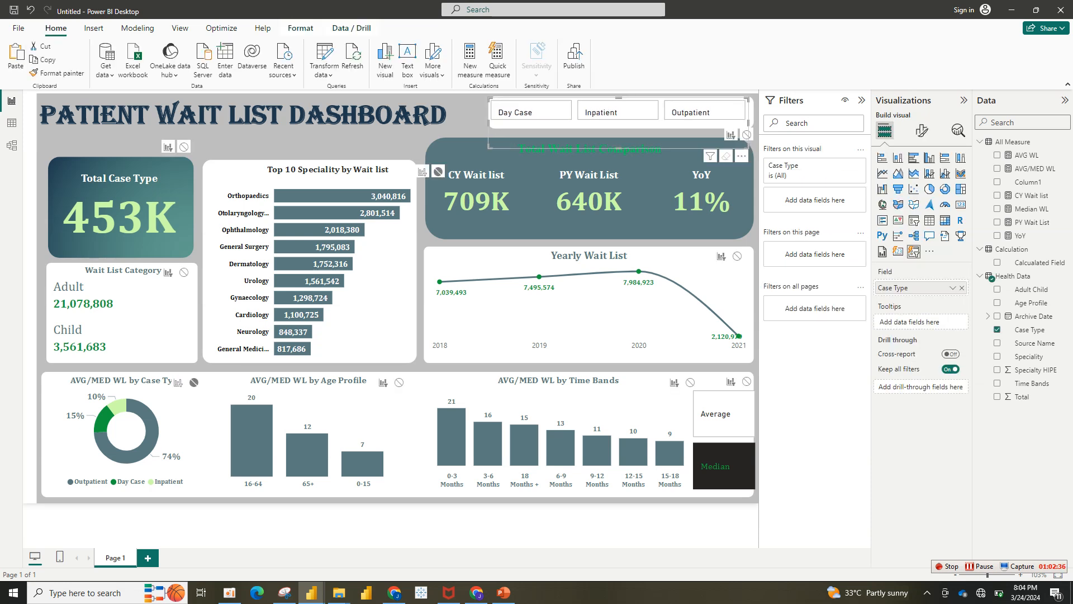
left_click(301, 28)
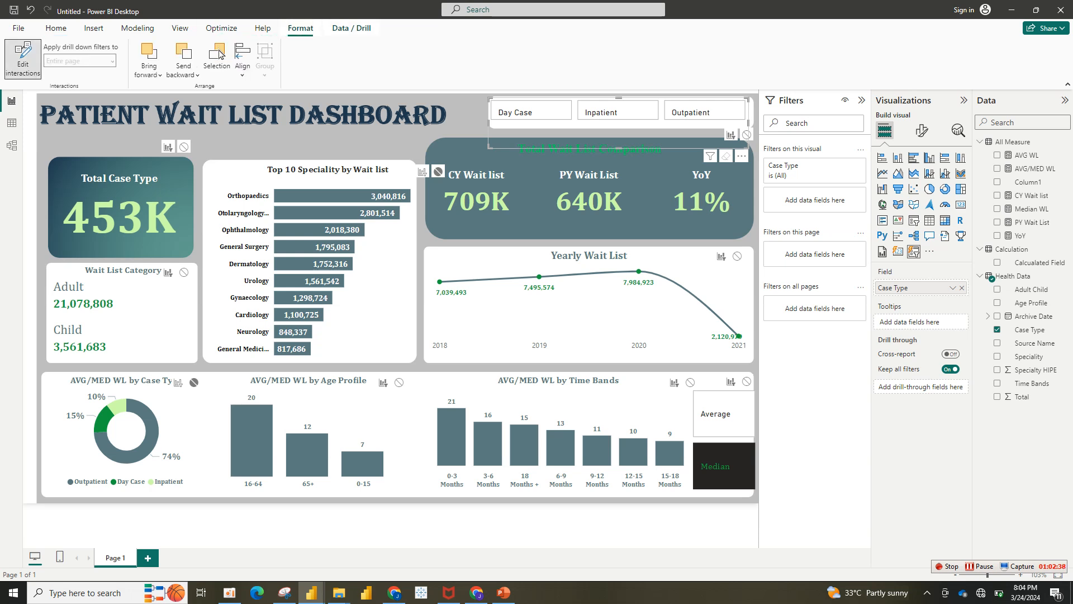
left_click(467, 130)
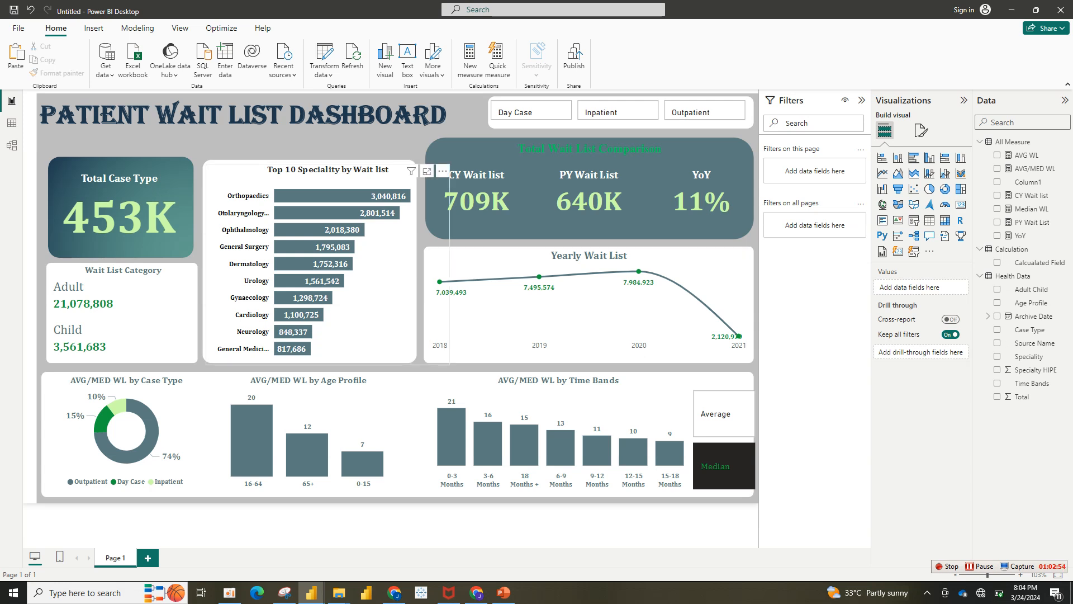
Shift the Top 10 Speciality by Wait list chart slightly left and up within its white box and fine-tune its size.
left_click_drag(380, 268, 370, 266)
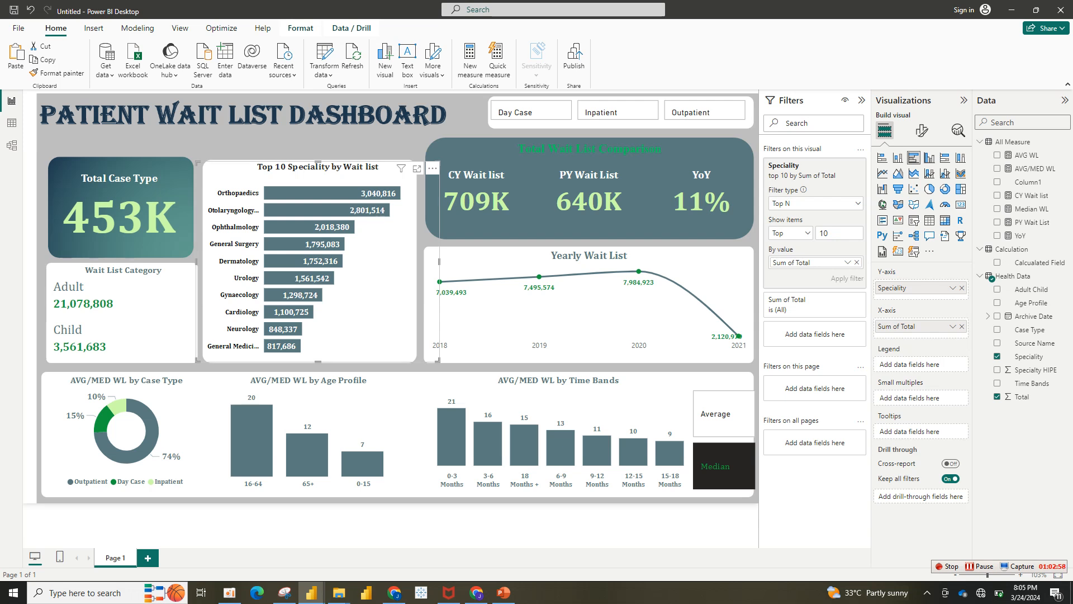
left_click_drag(439, 361, 438, 362)
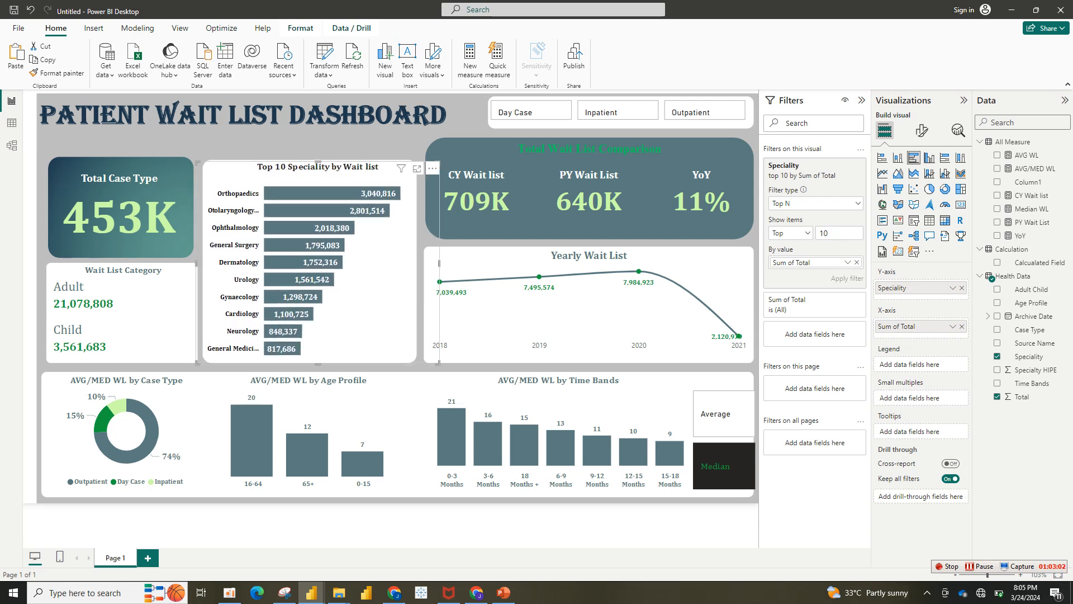